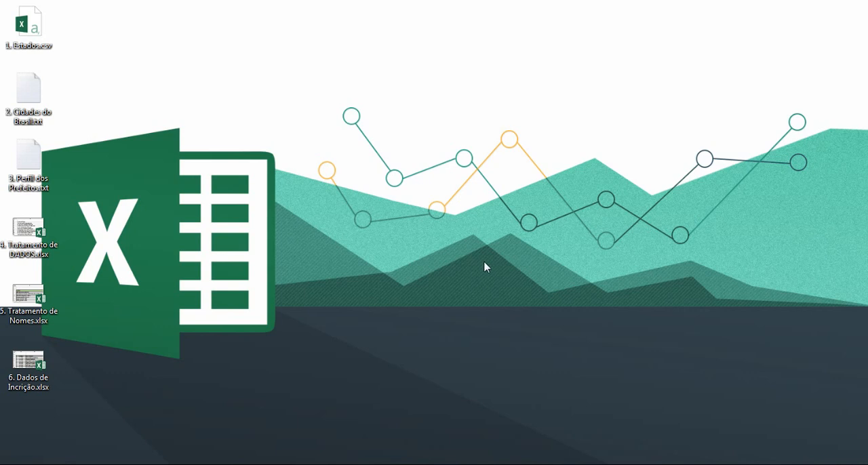
# Open 1. Estados.csv from the desktop and fit the width of column A to its contents.
pyautogui.click(172, 159)
pyautogui.doubleClick(37, 26)
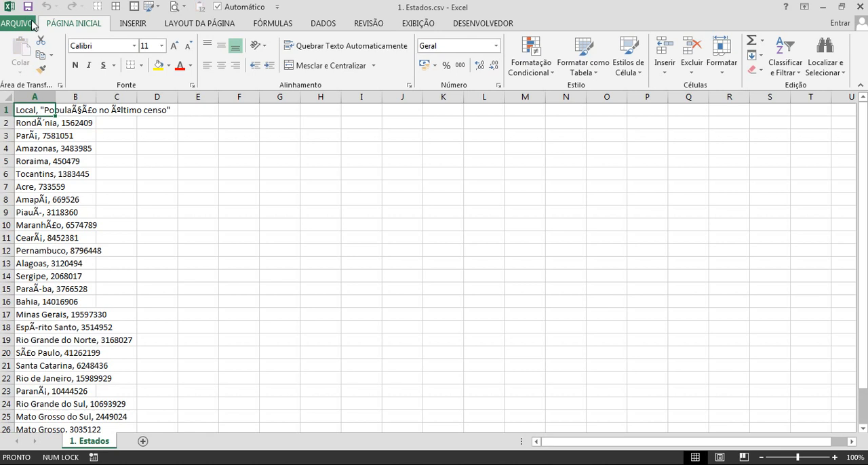
pyautogui.moveTo(54, 94); pyautogui.dragTo(53, 93)
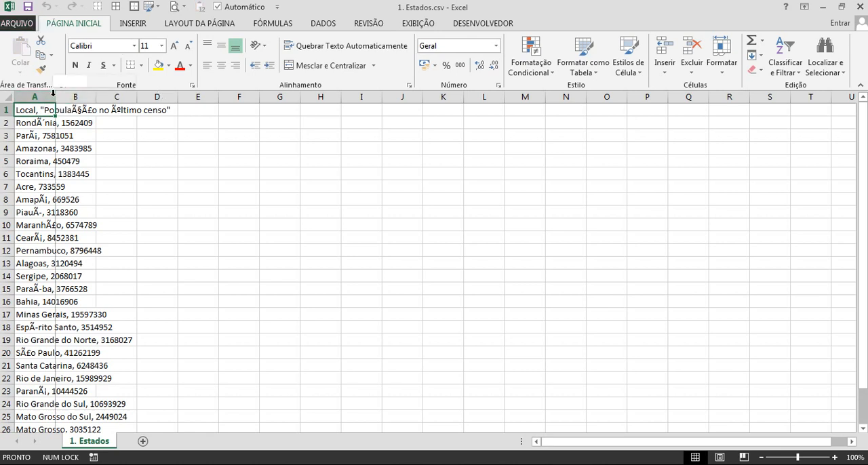
pyautogui.doubleClick(54, 93)
# Examine how the state names and populations are stored in column A, down to the last record.
pyautogui.scroll(-3, 108, 205)
pyautogui.scroll(3, 122, 225)
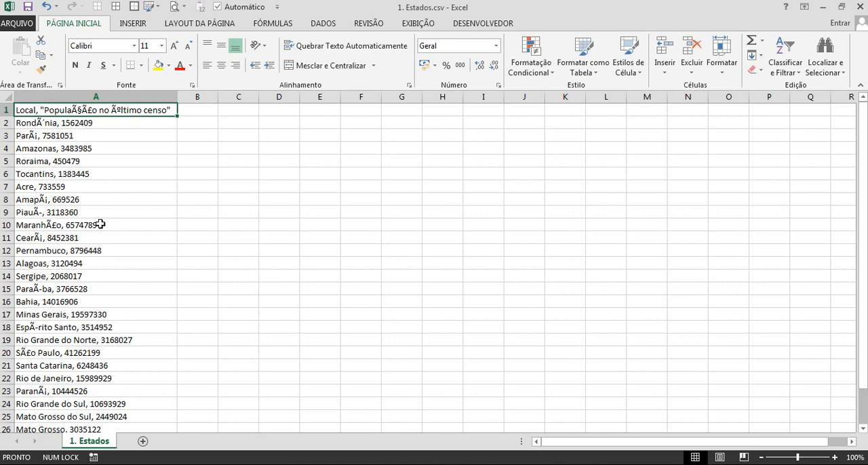
pyautogui.scroll(-3, 102, 224)
pyautogui.scroll(3, 112, 224)
pyautogui.scroll(-5, 111, 224)
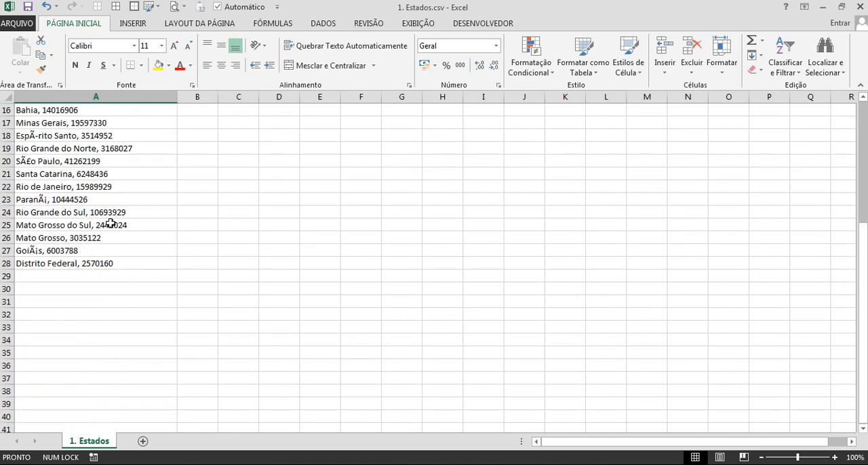
pyautogui.scroll(5, 110, 224)
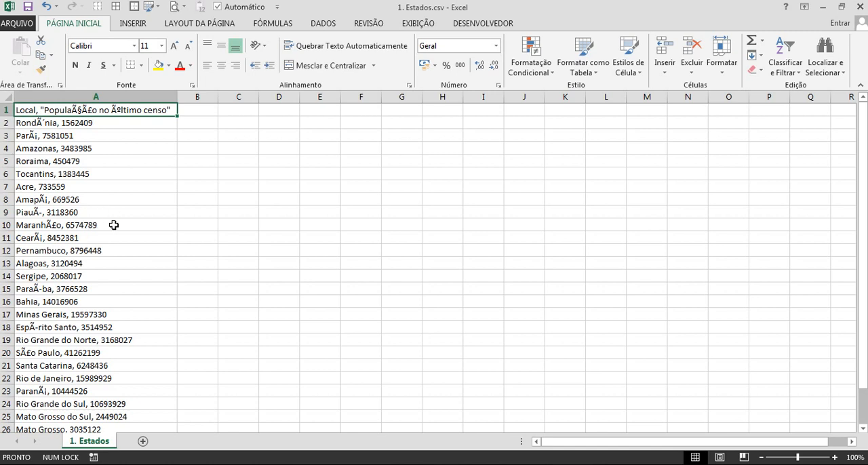
pyautogui.scroll(-4, 102, 256)
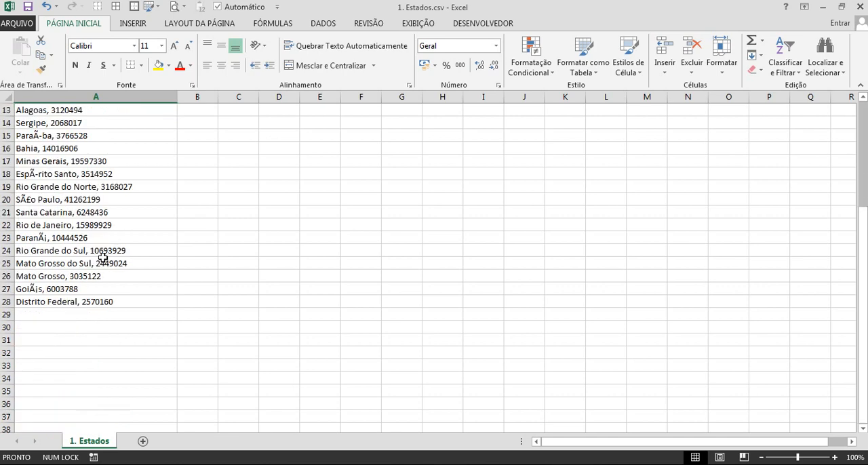
pyautogui.scroll(4, 102, 257)
pyautogui.scroll(-4, 102, 258)
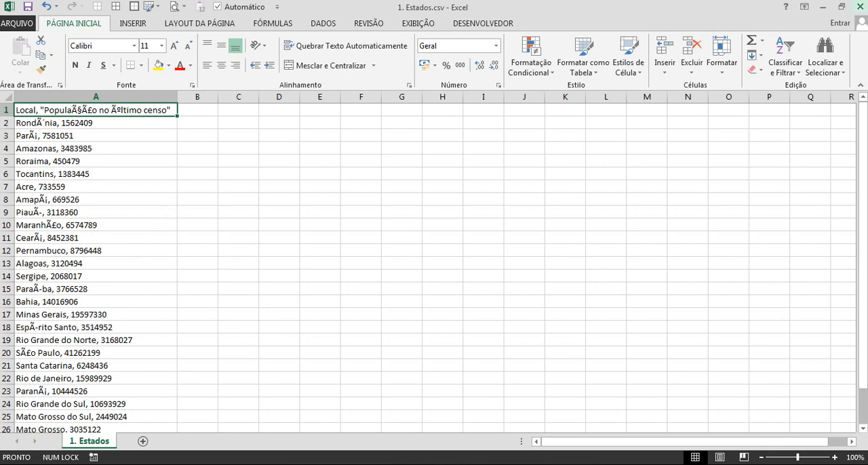
# Close 1. Estados.csv without saving the changes and start Excel with a blank workbook.
pyautogui.click(864, 7)
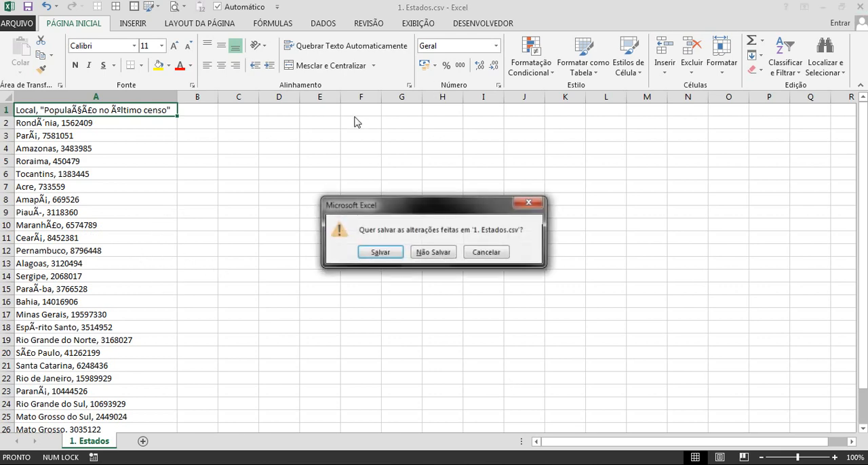
pyautogui.click(436, 250)
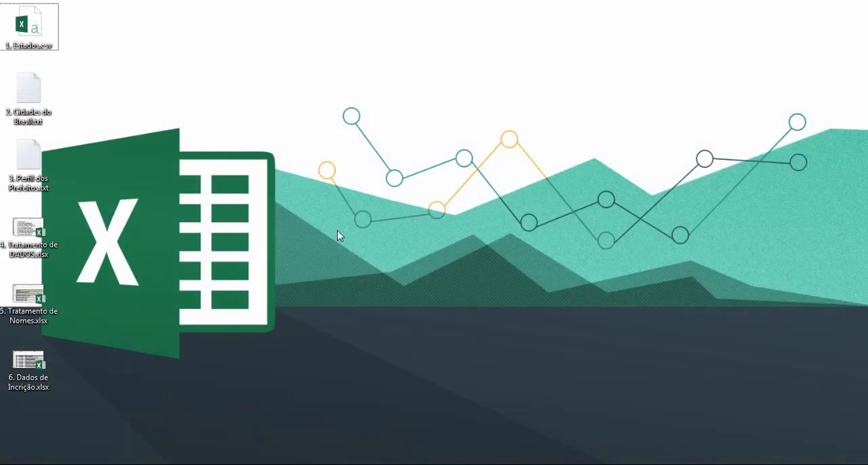
pyautogui.press('super+r')
pyautogui.write('excel')
pyautogui.press('Return')
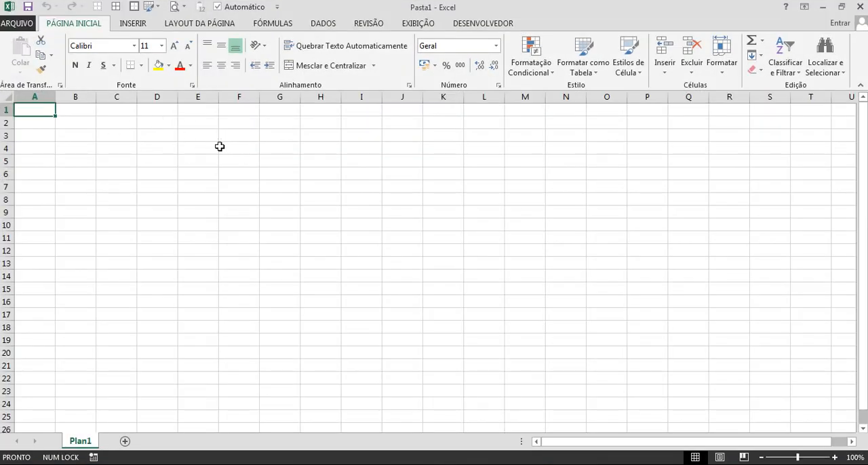
# Start an external data import from text using 1. Estados.csv on the desktop.
pyautogui.click(332, 27)
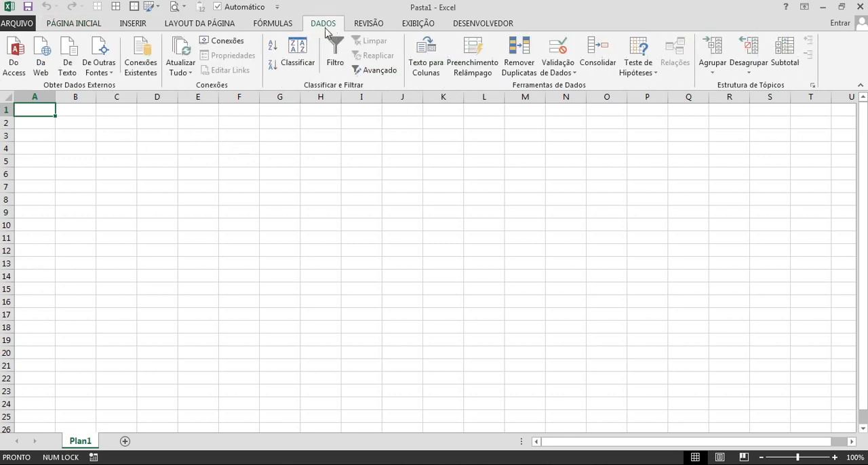
pyautogui.click(75, 75)
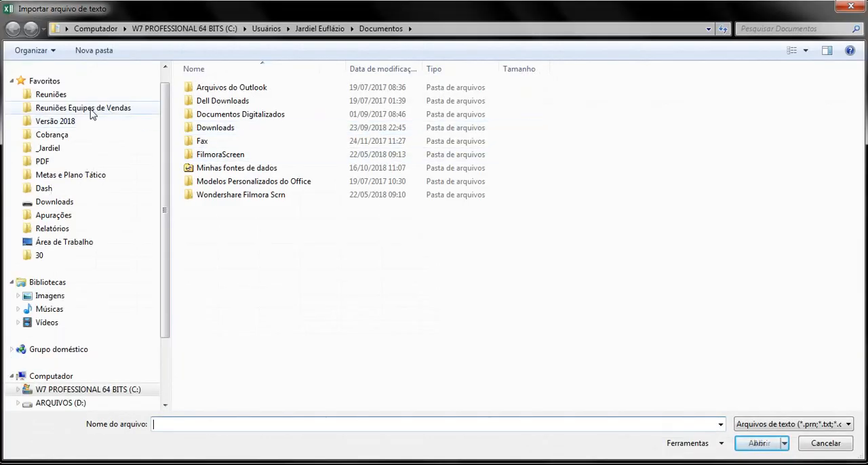
pyautogui.click(66, 242)
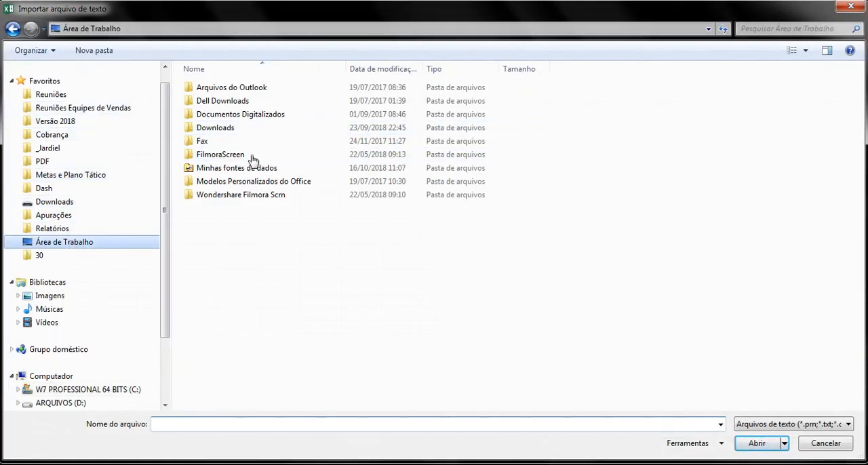
pyautogui.doubleClick(418, 122)
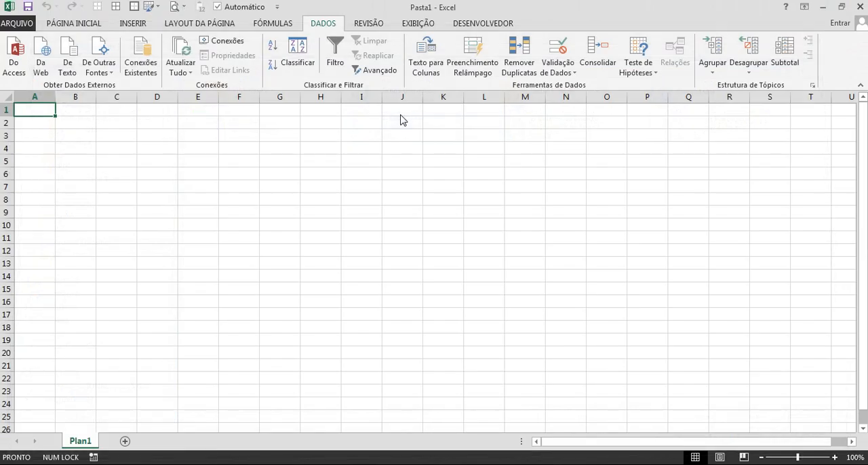
# Mark the delimited import data as having headers and add the comma (Vírgula) as a delimiter.
pyautogui.moveTo(462, 81); pyautogui.dragTo(245, 71)
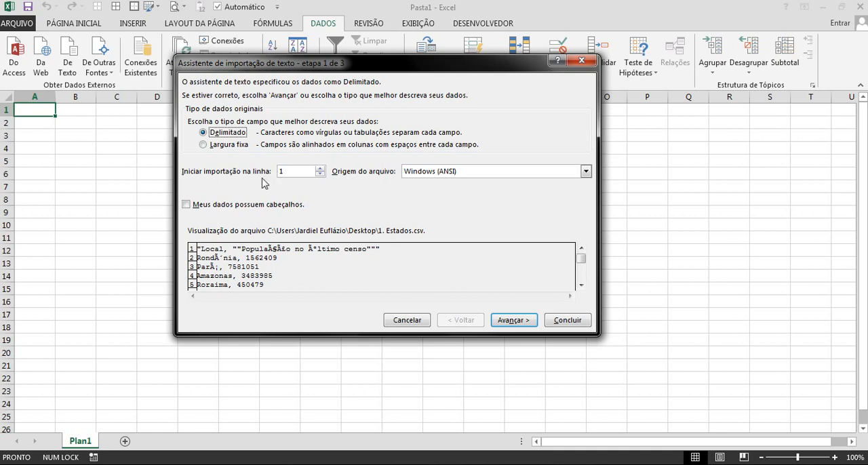
pyautogui.click(230, 209)
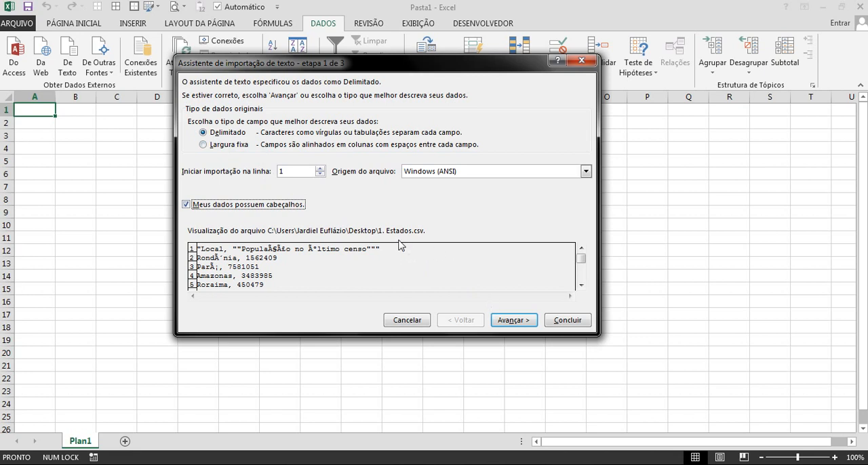
pyautogui.click(503, 321)
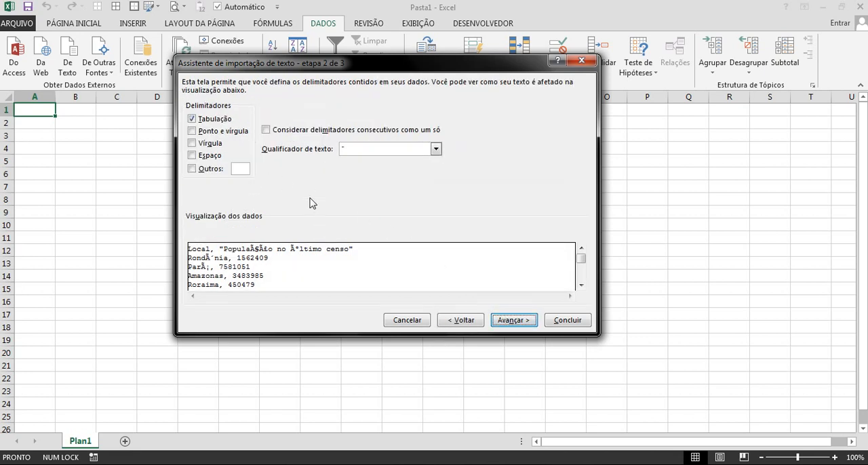
pyautogui.click(211, 144)
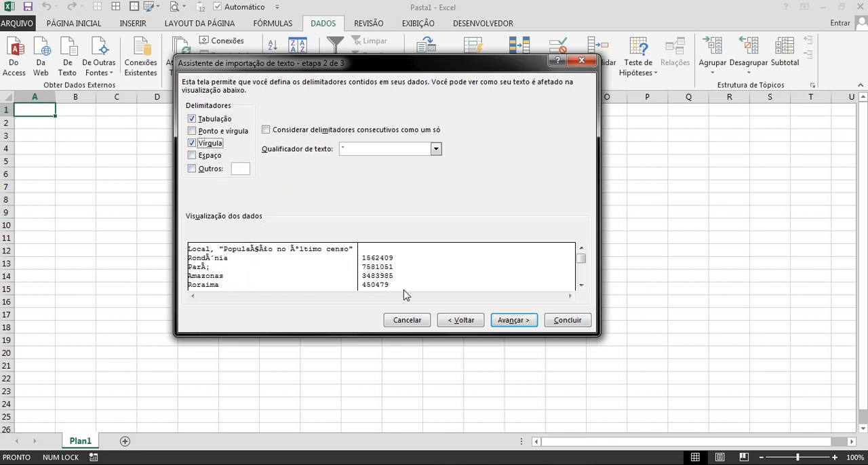
# Check in the import preview how the comma splits every record down to Distrito Federal.
pyautogui.click(581, 285)
pyautogui.click(581, 285)
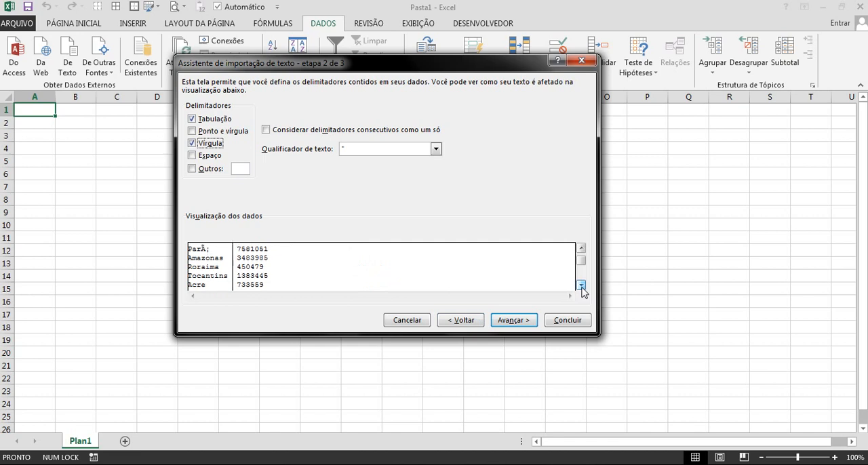
pyautogui.click(581, 284)
pyautogui.click(581, 285)
pyautogui.click(582, 285)
pyautogui.click(581, 284)
pyautogui.click(581, 285)
pyautogui.click(581, 285)
pyautogui.click(581, 285)
pyautogui.click(581, 285)
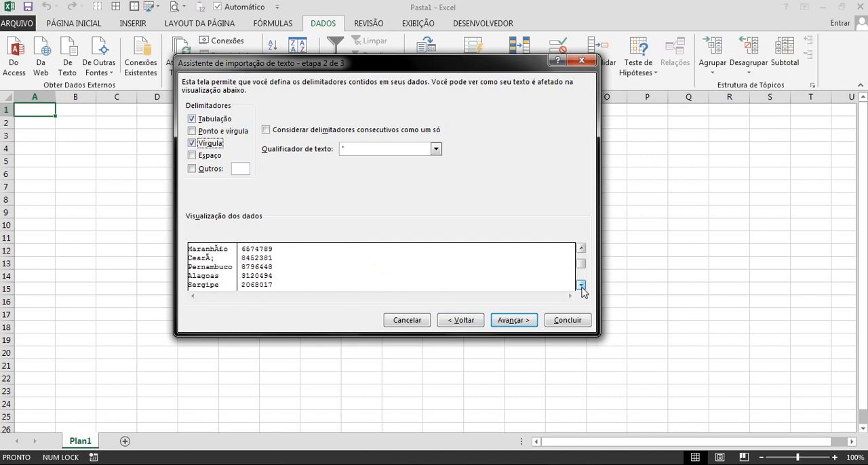
pyautogui.click(581, 284)
pyautogui.click(581, 285)
pyautogui.click(581, 285)
pyautogui.click(581, 285)
pyautogui.click(581, 284)
pyautogui.click(581, 284)
pyautogui.click(581, 285)
pyautogui.click(581, 285)
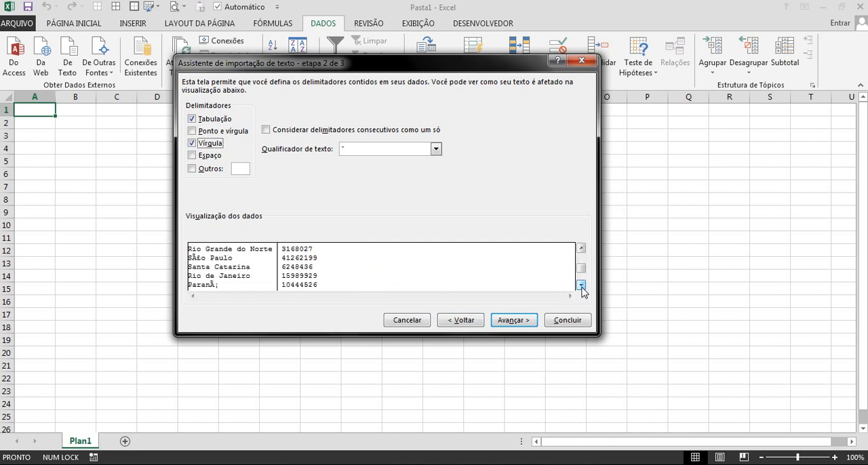
pyautogui.click(581, 285)
pyautogui.click(582, 285)
pyautogui.click(582, 285)
pyautogui.click(582, 285)
pyautogui.click(581, 285)
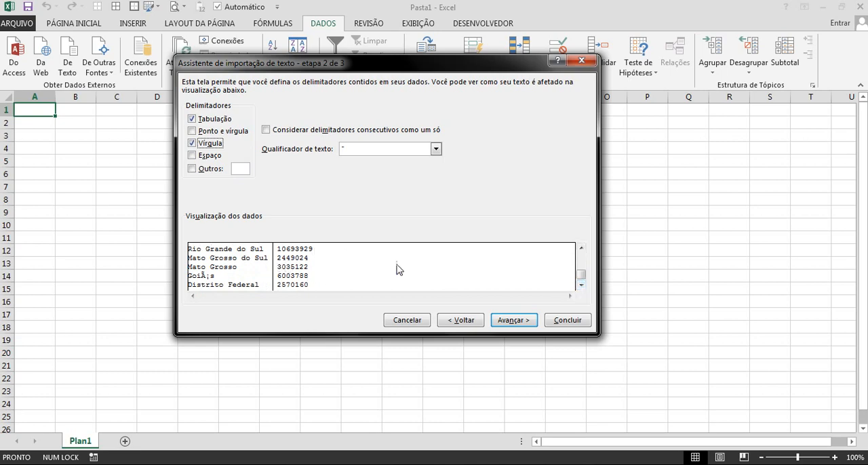
# Finish the text import with the Geral column format and place the data in the existing sheet at cell B2.
pyautogui.click(515, 323)
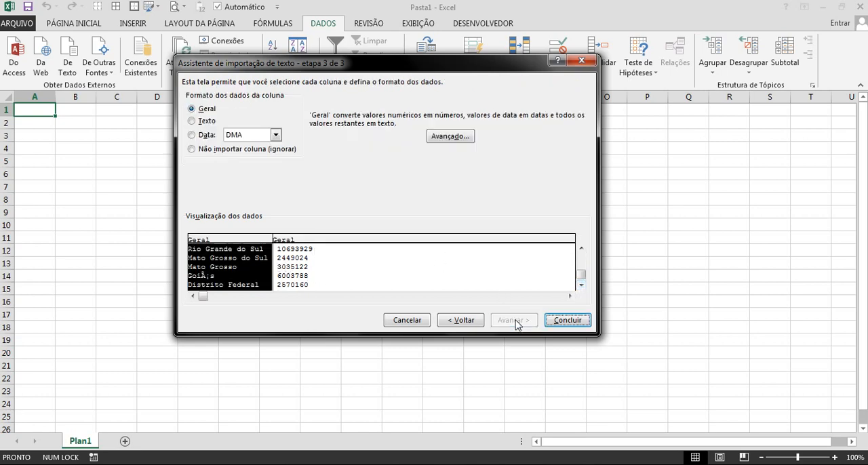
pyautogui.click(562, 326)
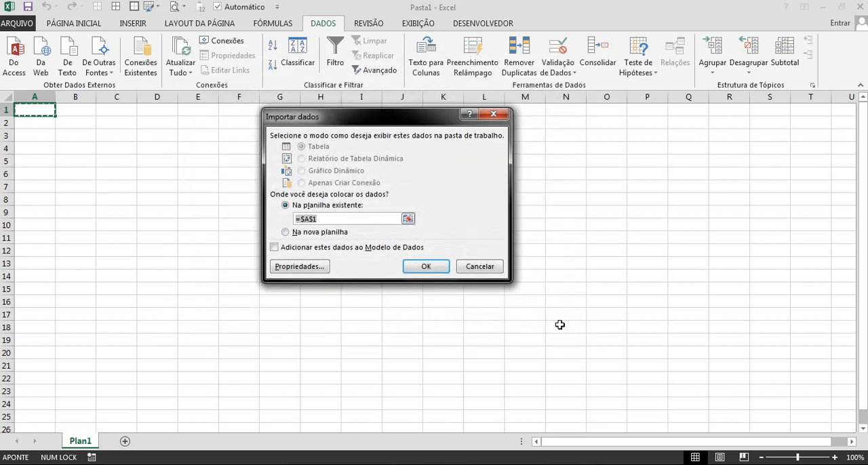
pyautogui.moveTo(304, 120); pyautogui.dragTo(306, 160)
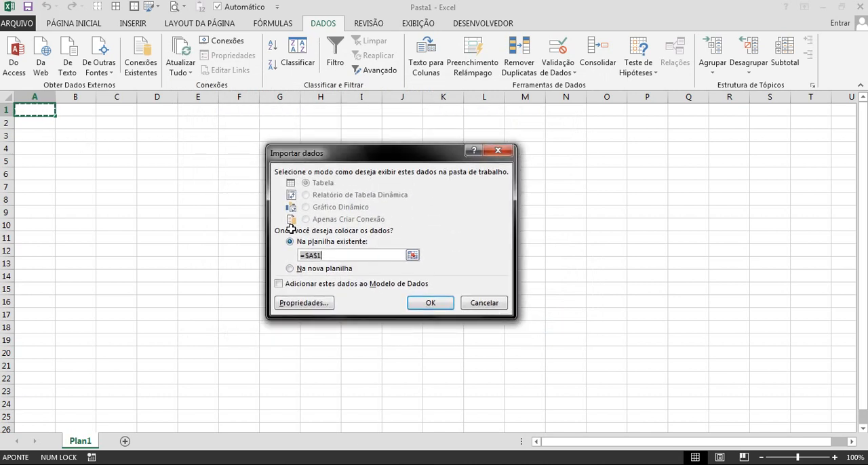
pyautogui.click(85, 126)
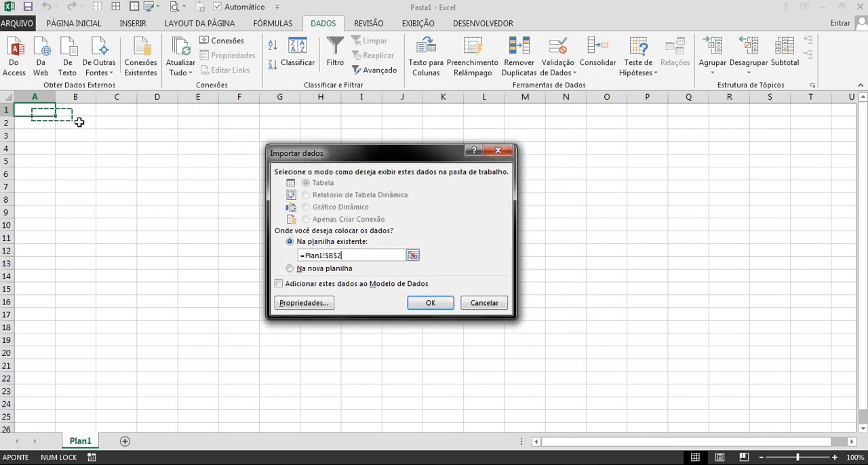
pyautogui.click(432, 303)
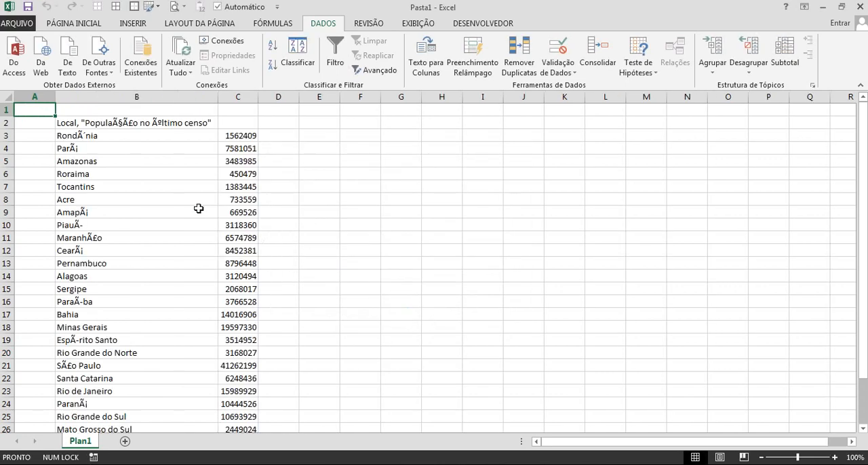
# Move the population heading text from cell B2 to C2 and fit column C to its contents.
pyautogui.scroll(-4, 198, 208)
pyautogui.scroll(4, 199, 208)
pyautogui.doubleClick(85, 123)
pyautogui.moveTo(82, 123); pyautogui.dragTo(218, 124)
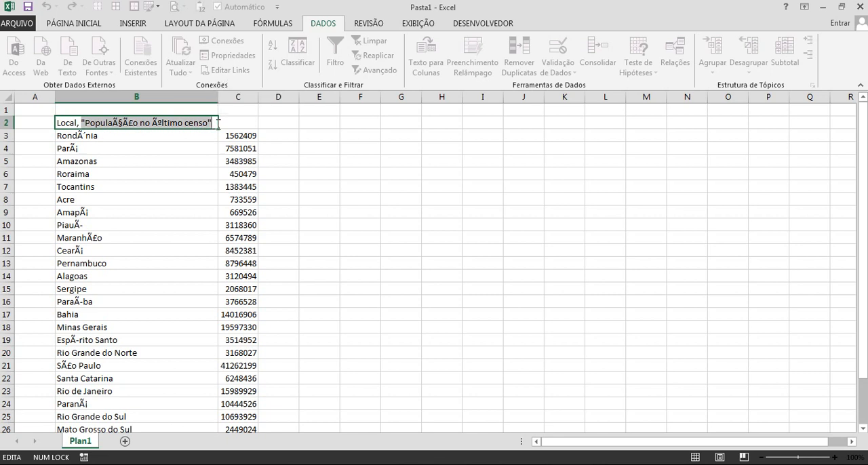
pyautogui.hotkey('ctrl', 'x')
pyautogui.click(234, 123)
pyautogui.hotkey('ctrl', 'v')
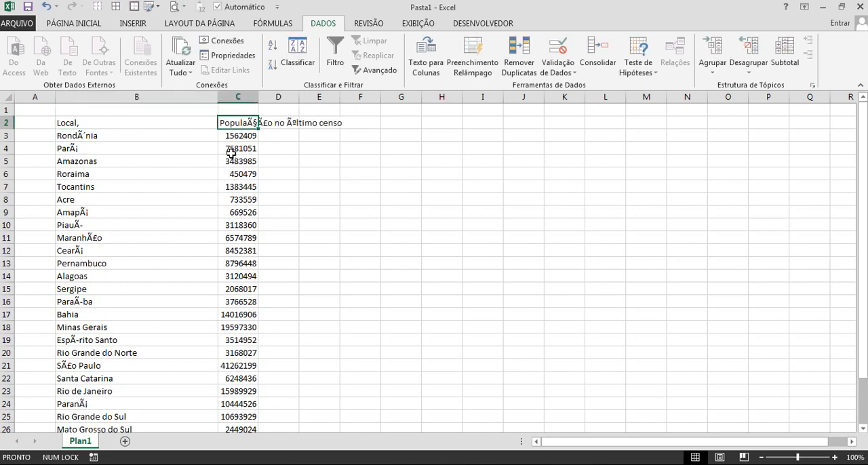
pyautogui.click(260, 177)
pyautogui.doubleClick(257, 99)
# Format B2:C29 as a blue banded table with headers, converting the selection and removing its external connections.
pyautogui.click(287, 198)
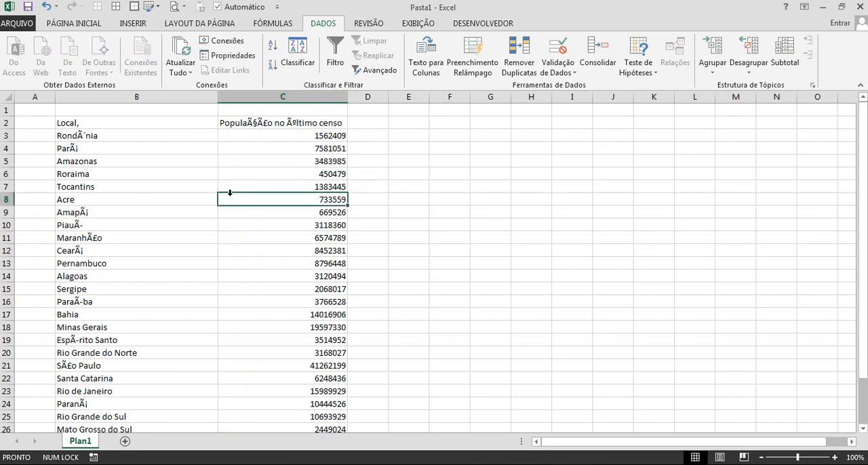
pyautogui.hotkey('ctrl', 'a')
pyautogui.click(74, 23)
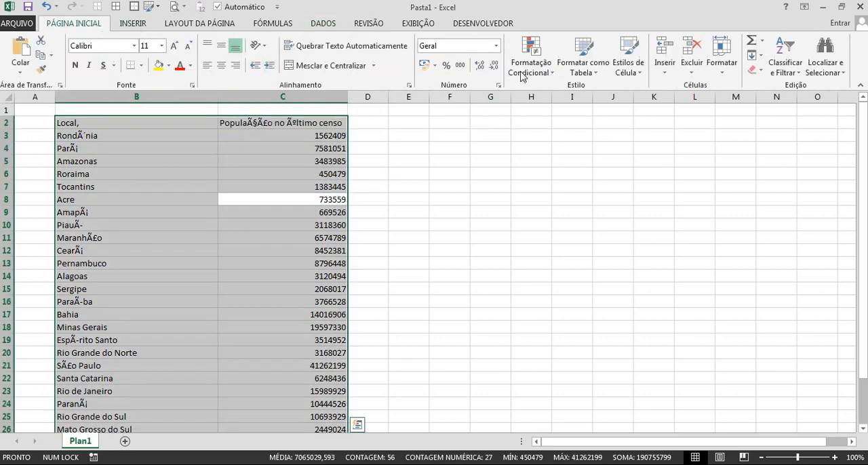
pyautogui.click(582, 58)
pyautogui.click(616, 229)
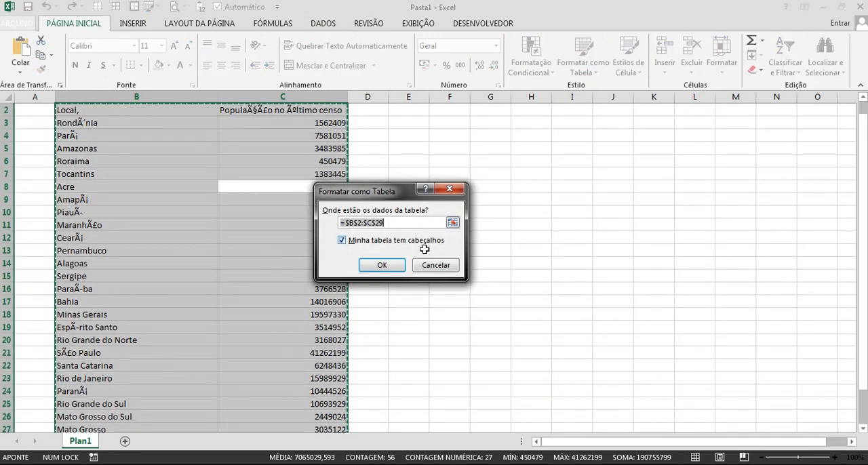
pyautogui.click(398, 262)
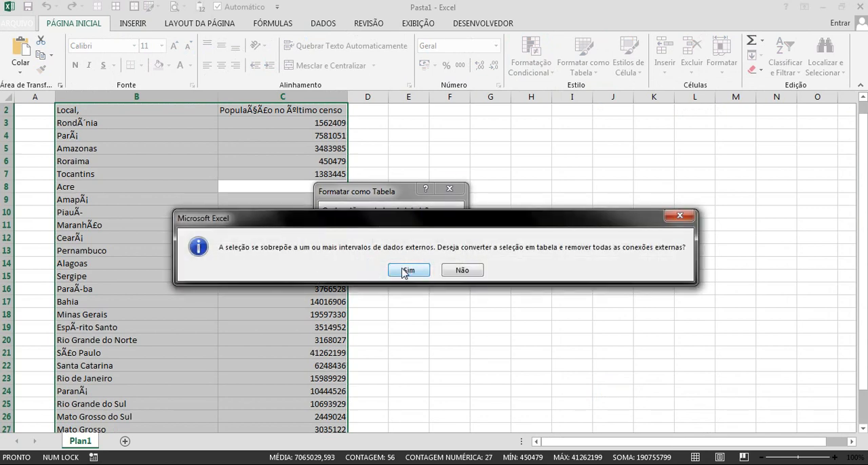
pyautogui.click(409, 269)
pyautogui.click(263, 228)
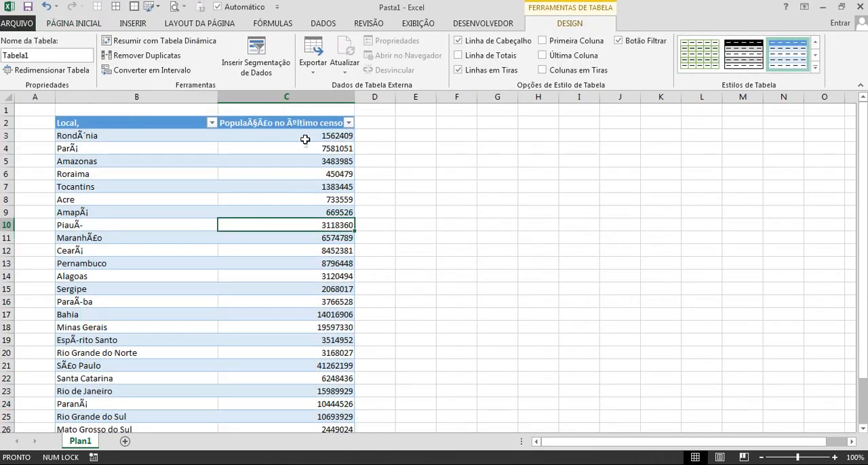
# Sort the table alphabetically by Local, and re-sort it by the population column from largest to smallest.
pyautogui.click(212, 123)
pyautogui.press('Escape')
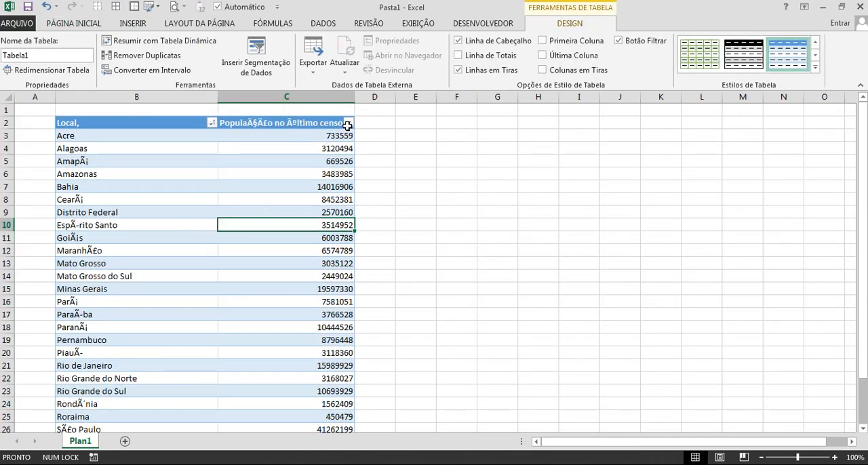
pyautogui.click(347, 123)
pyautogui.click(265, 150)
pyautogui.scroll(-3, 244, 242)
pyautogui.scroll(3, 244, 244)
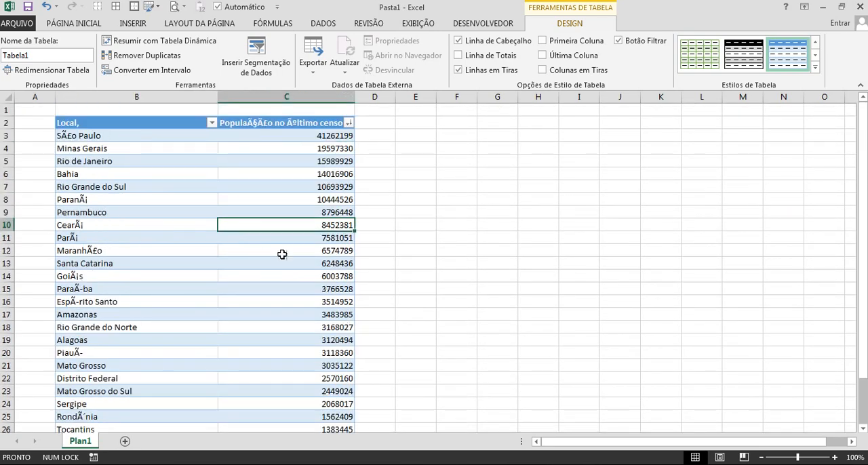
# Close the workbook without saving and open 2. Cidades do Brasil.txt from the desktop in a maximized Notepad window.
pyautogui.click(859, 7)
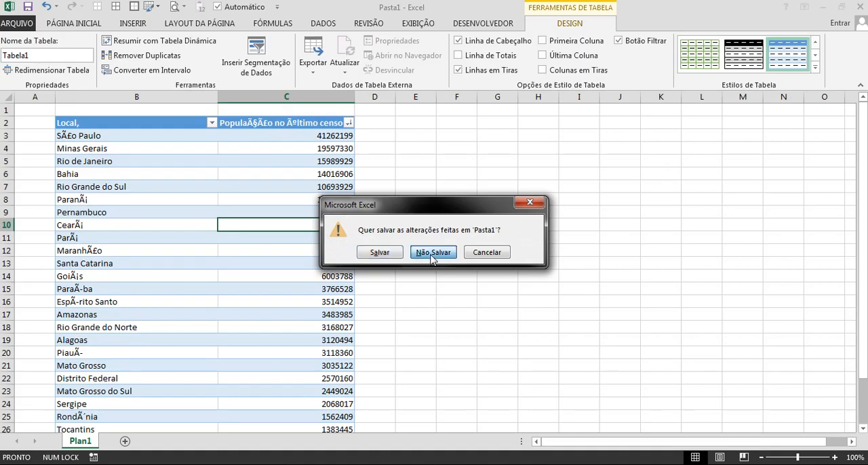
pyautogui.click(432, 252)
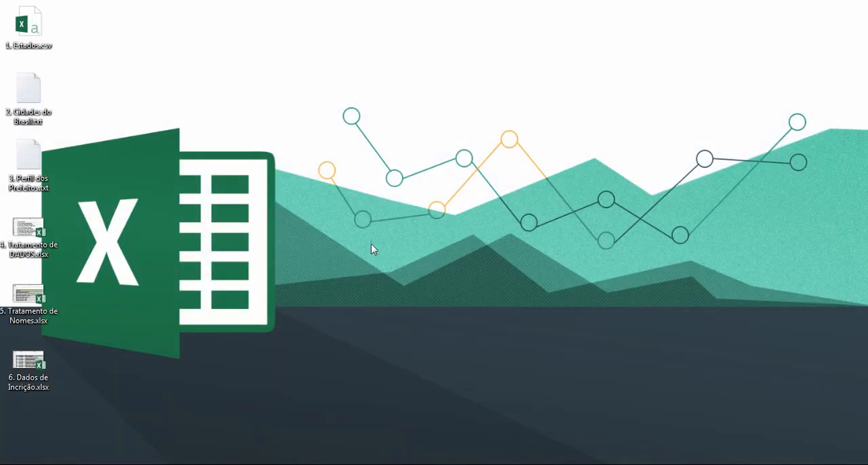
pyautogui.doubleClick(35, 97)
pyautogui.doubleClick(703, 105)
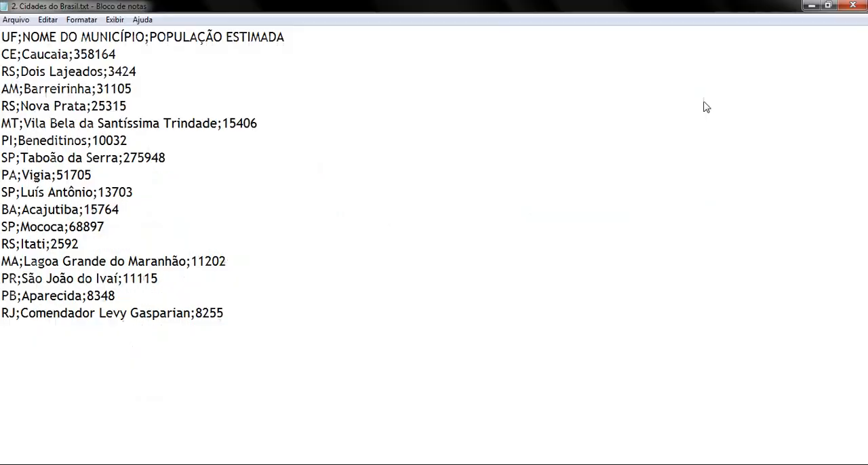
# Examine how semicolons separate the state code, municipality name and population in the city records.
pyautogui.scroll(-15, 391, 203)
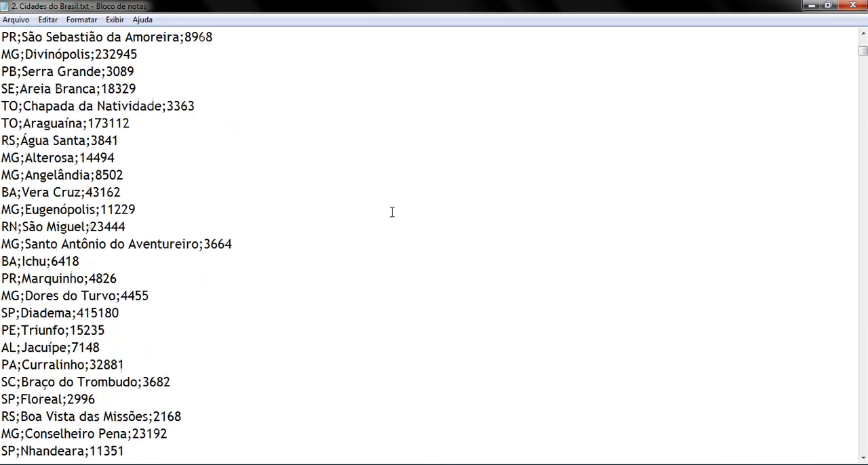
pyautogui.scroll(-15, 391, 212)
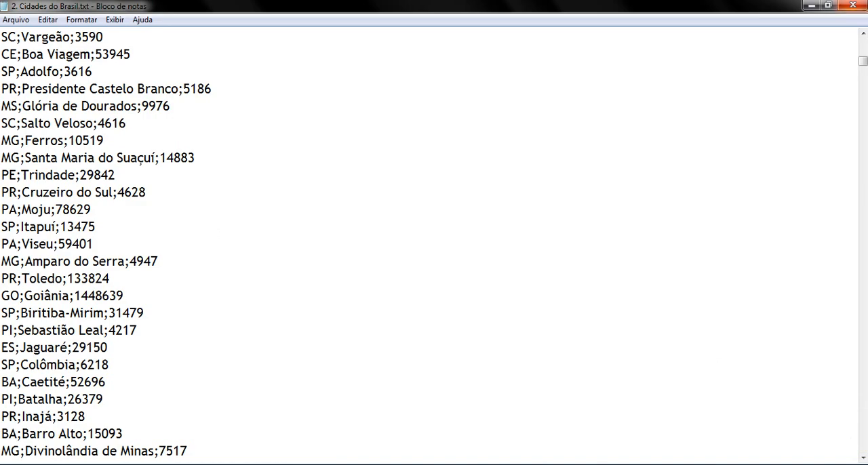
pyautogui.scroll(10, 217, 120)
pyautogui.scroll(20, 216, 177)
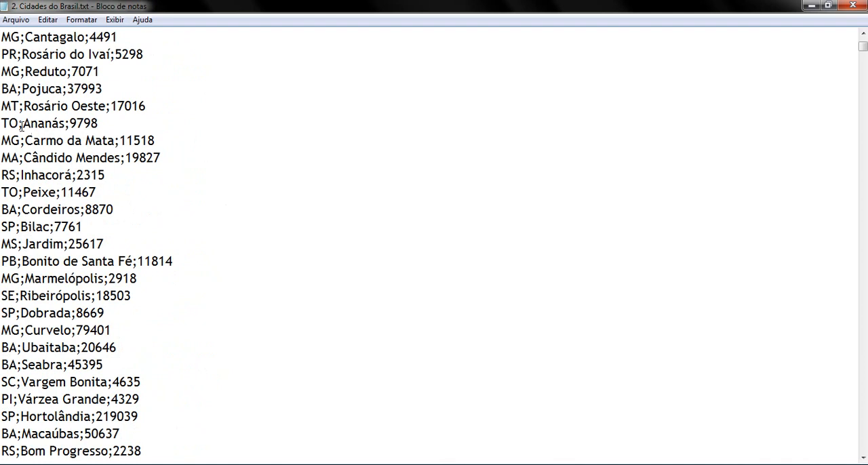
pyautogui.moveTo(2, 108); pyautogui.dragTo(22, 110)
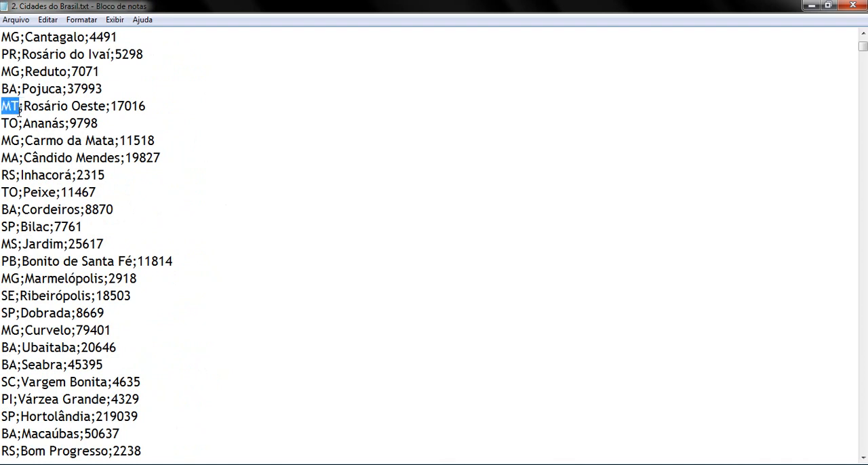
pyautogui.moveTo(25, 107); pyautogui.dragTo(146, 107)
pyautogui.scroll(5, 270, 215)
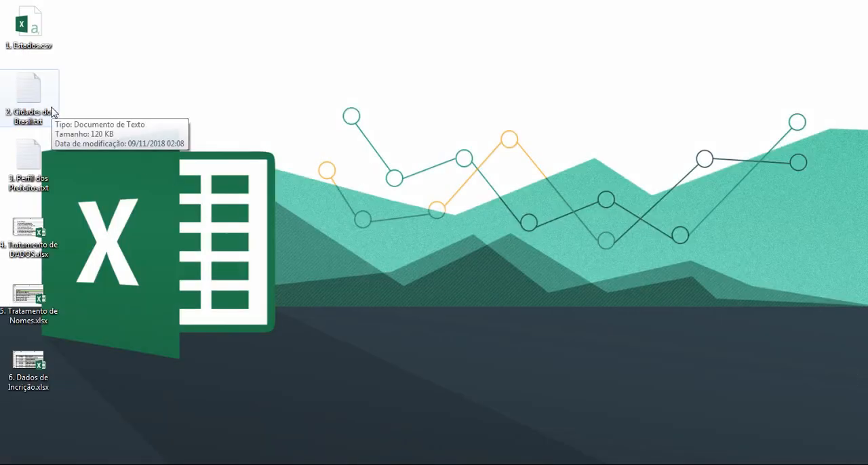
# Start Excel with a blank workbook.
pyautogui.press('super+r')
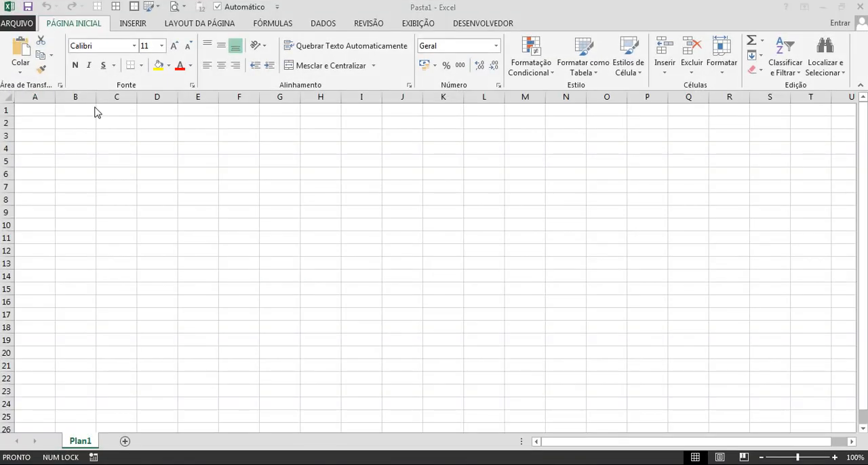
pyautogui.press('F8')
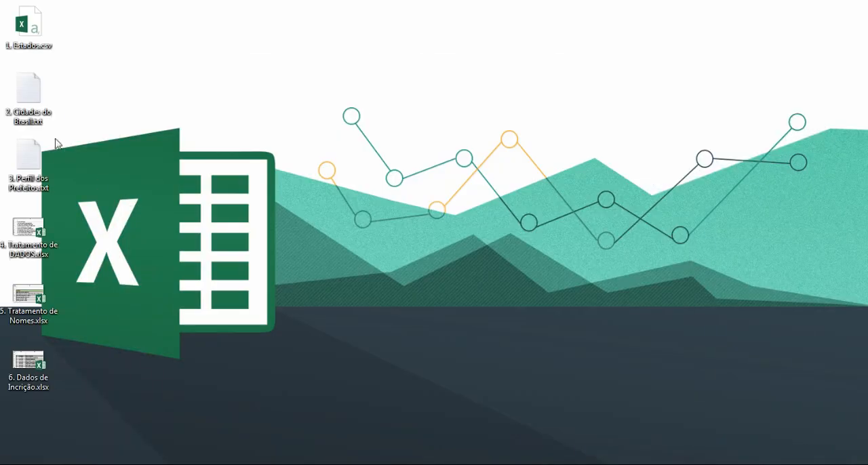
# Open 2. Cidades do Brasil.txt again, copy its entire contents and switch to the blank Excel workbook.
pyautogui.click(45, 89)
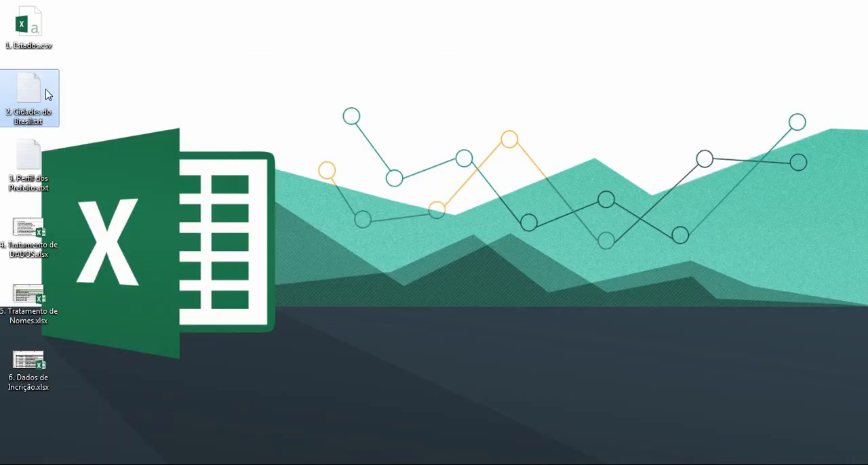
pyautogui.doubleClick(30, 92)
pyautogui.hotkey('ctrl', 'a')
pyautogui.hotkey('ctrl', 'c')
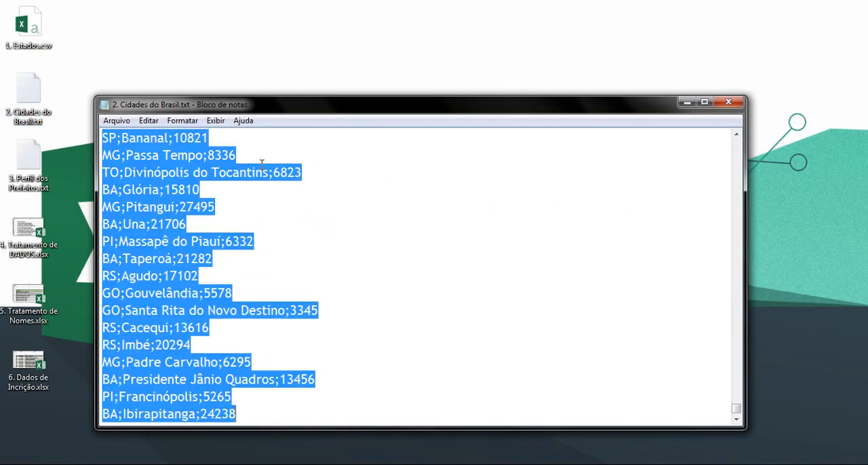
pyautogui.click(338, 464)
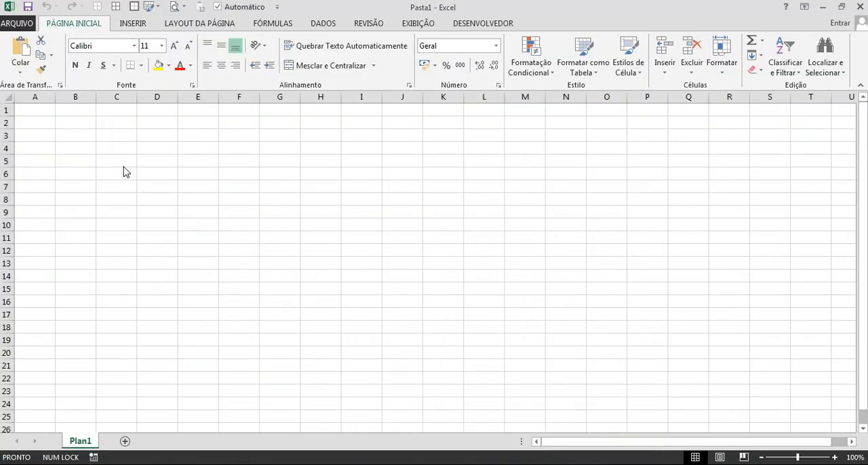
# Paste the city records at cell B2 and widen column B to fit the longest lines.
pyautogui.click(73, 122)
pyautogui.hotkey('ctrl', 'v')
pyautogui.click(156, 174)
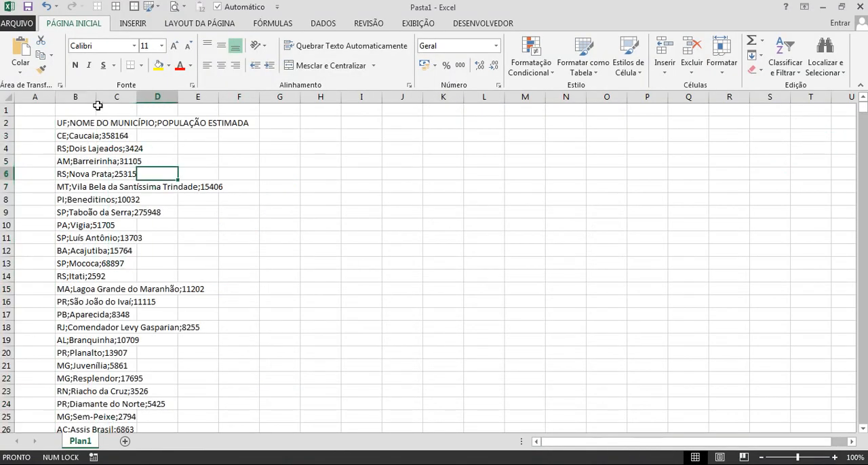
pyautogui.moveTo(96, 96); pyautogui.dragTo(269, 134)
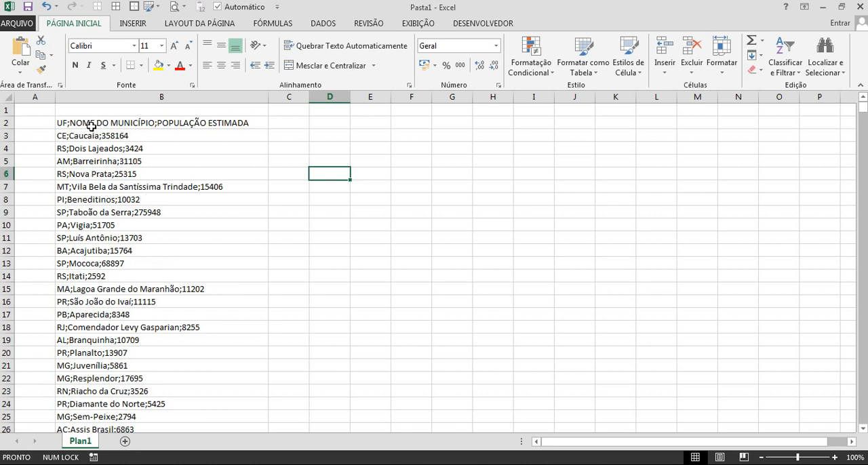
pyautogui.click(177, 97)
pyautogui.click(285, 97)
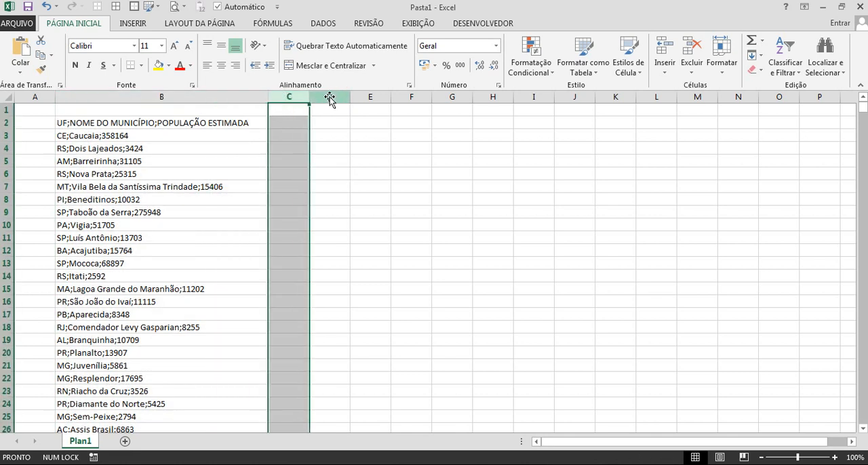
pyautogui.click(330, 96)
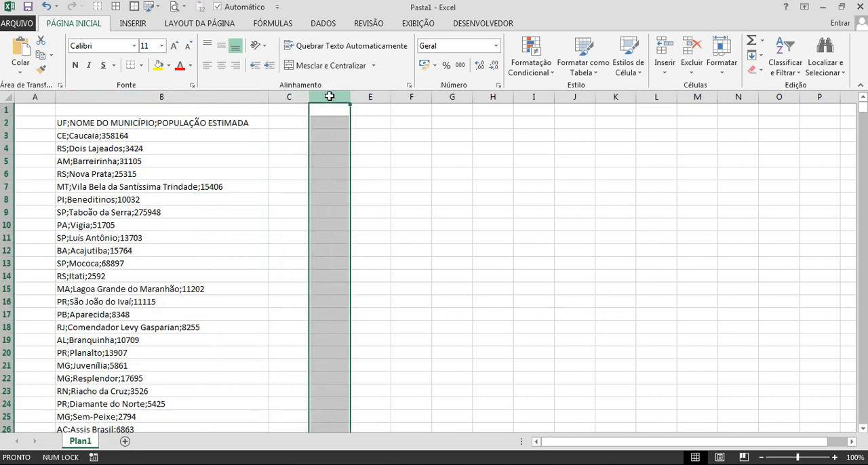
pyautogui.click(302, 200)
# Undo the column B widening and the paste of the city records, leaving any cell entry cancelled.
pyautogui.click(159, 175)
pyautogui.hotkey('ctrl', 'space')
pyautogui.write('-')
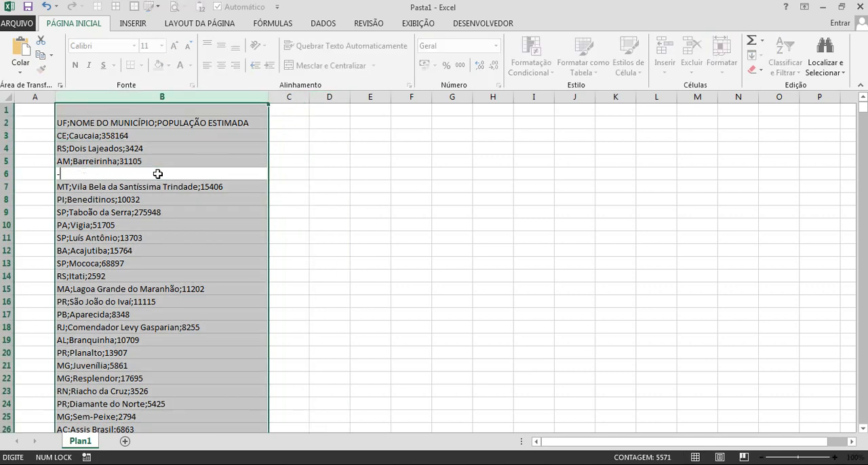
pyautogui.press('Escape')
pyautogui.hotkey('ctrl', 'z')
pyautogui.hotkey('ctrl', 'z')
pyautogui.hotkey('ctrl', 'z')
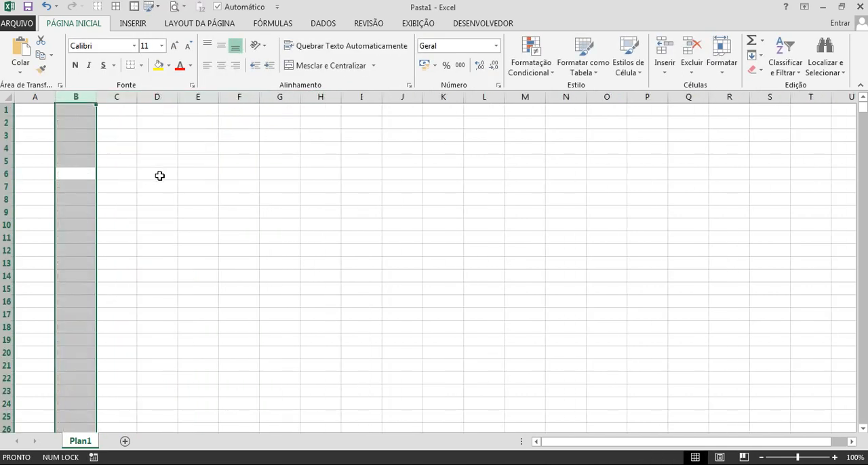
# Start a text import at cell B2 with 2. Cidades do Brasil.txt from the Área de Trabalho folder, closing its open Notepad window.
pyautogui.click(79, 124)
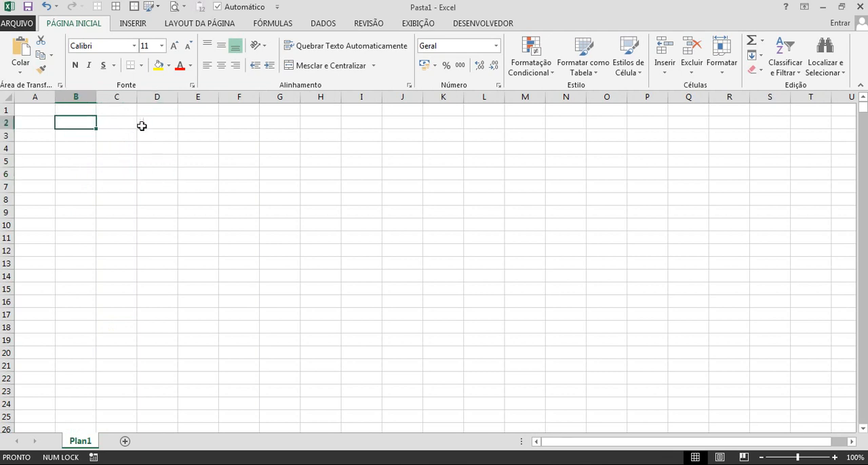
pyautogui.click(316, 26)
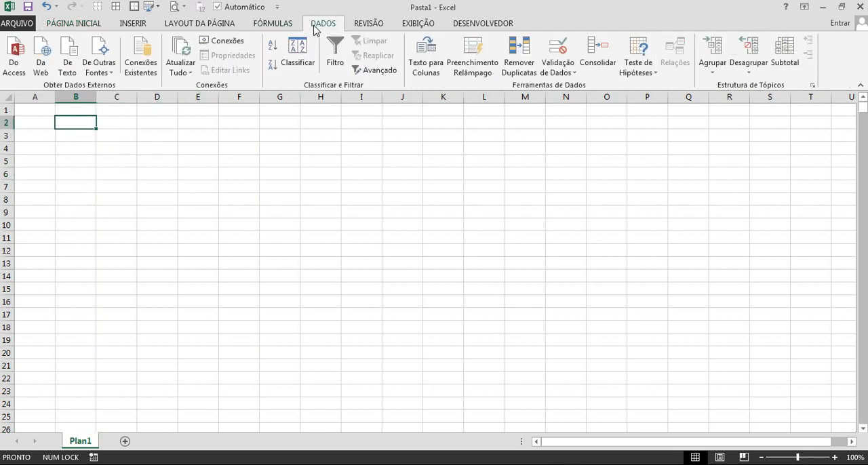
pyautogui.click(73, 74)
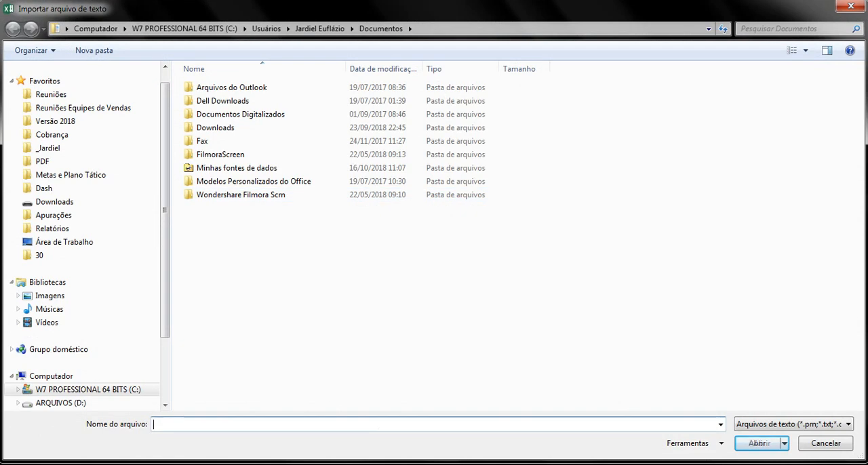
pyautogui.hotkey('alt', 'Tab')
pyautogui.click(728, 102)
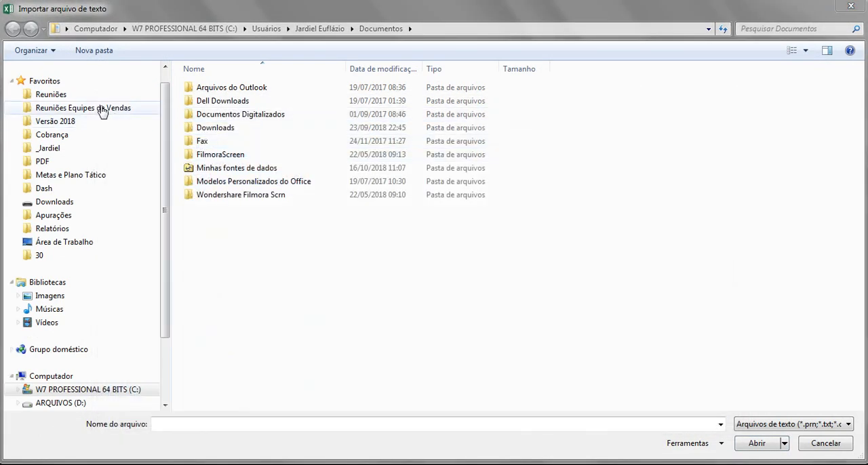
pyautogui.click(59, 243)
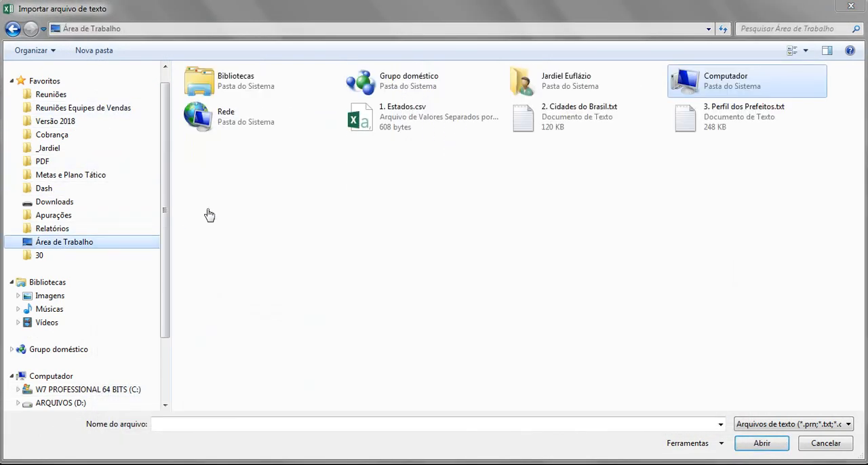
pyautogui.doubleClick(575, 123)
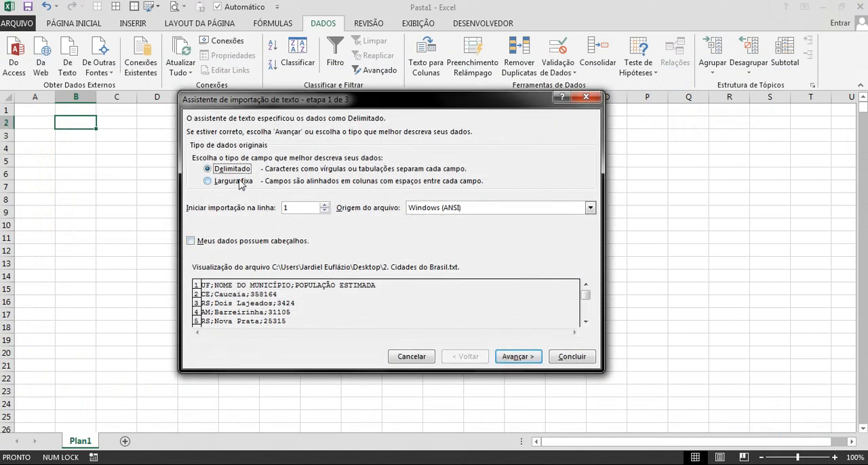
# Mark the delimited data as having headers and add Ponto e vírgula as a delimiter in the import wizard.
pyautogui.click(235, 244)
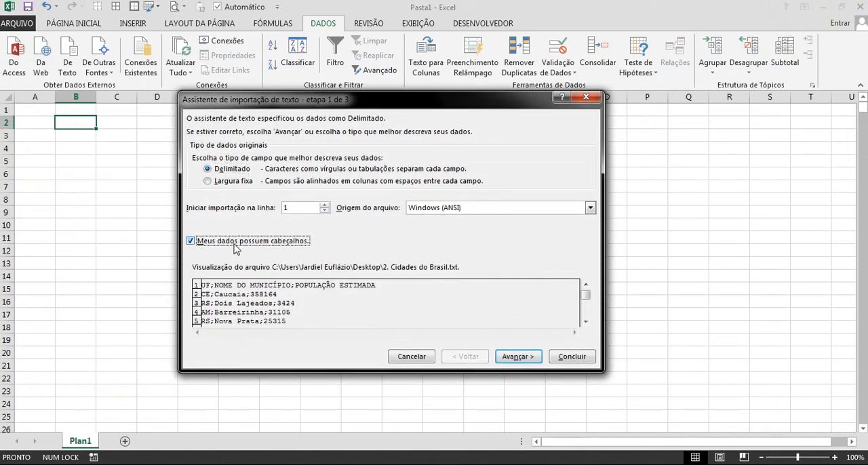
pyautogui.click(516, 356)
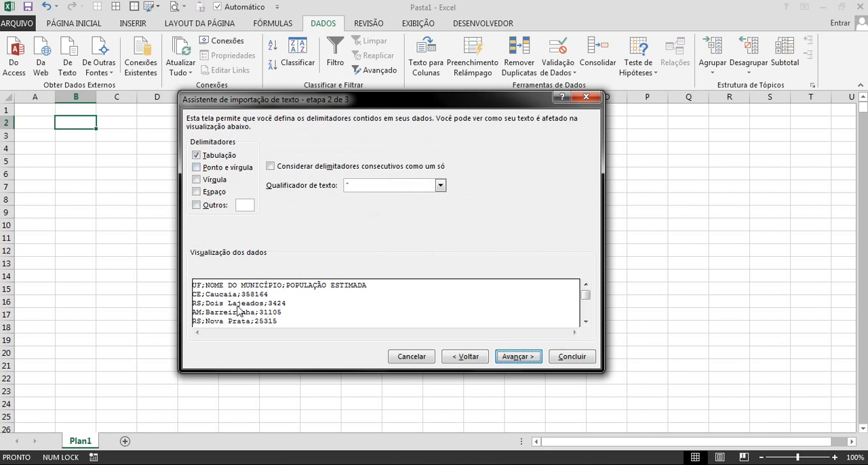
pyautogui.click(221, 168)
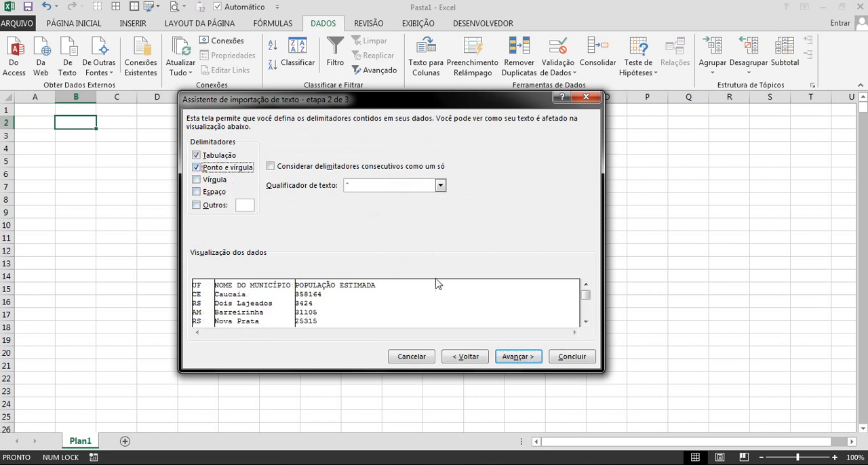
# Finish the city import with the Geral column format and place the data in the existing sheet at $B$2.
pyautogui.click(515, 360)
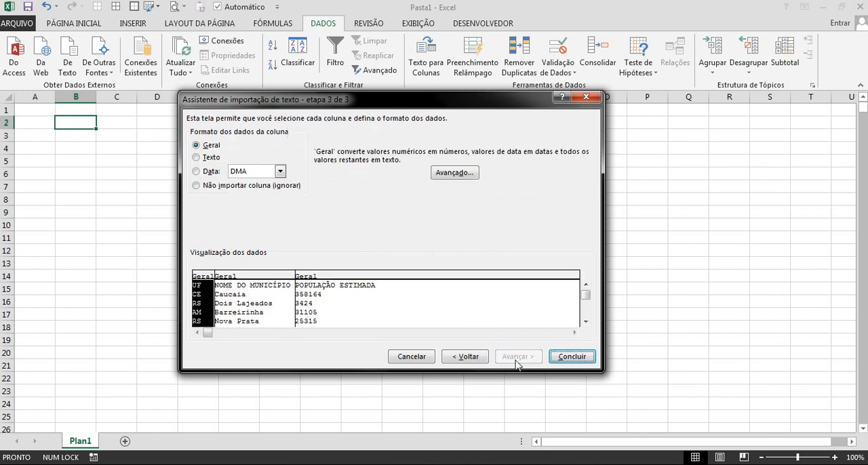
pyautogui.click(572, 359)
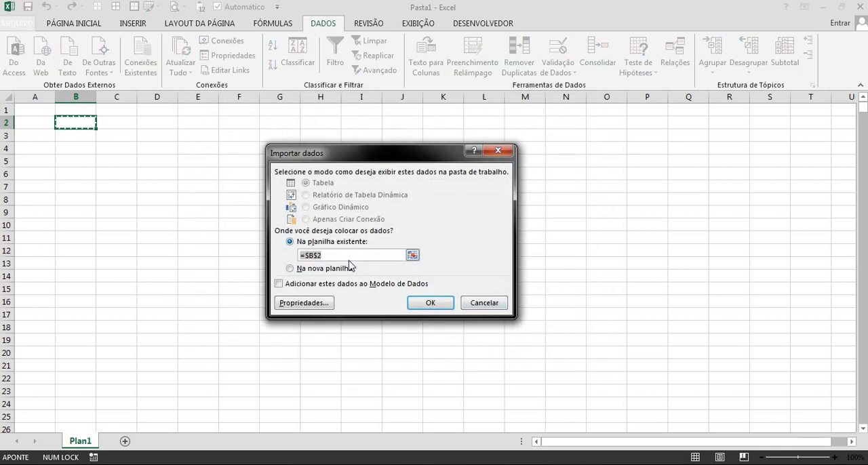
pyautogui.click(436, 303)
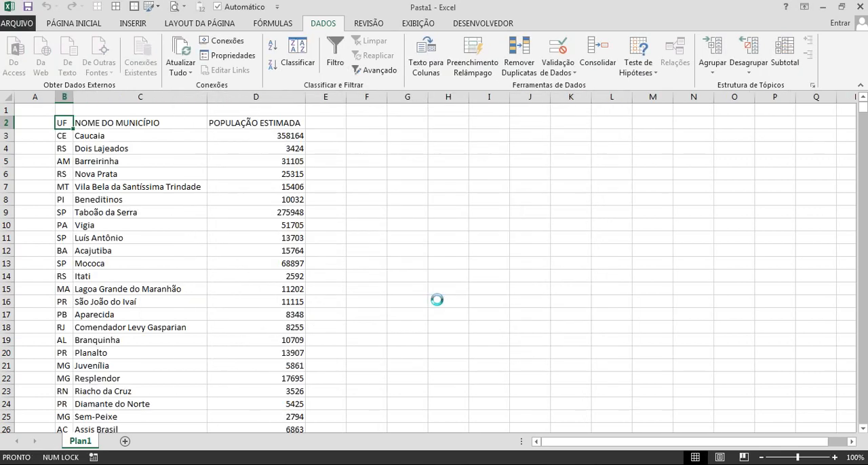
# Widen the UF column B and the municipality name column C slightly.
pyautogui.click(226, 190)
pyautogui.moveTo(72, 98); pyautogui.dragTo(83, 99)
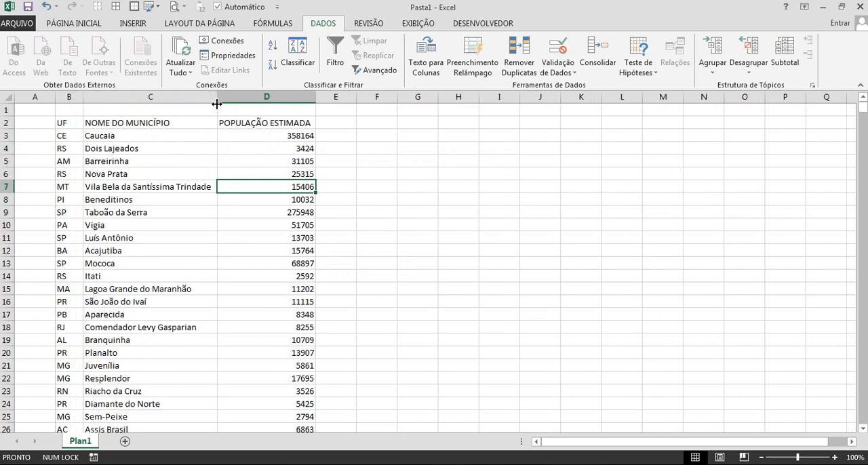
pyautogui.moveTo(216, 104); pyautogui.dragTo(229, 104)
pyautogui.click(214, 225)
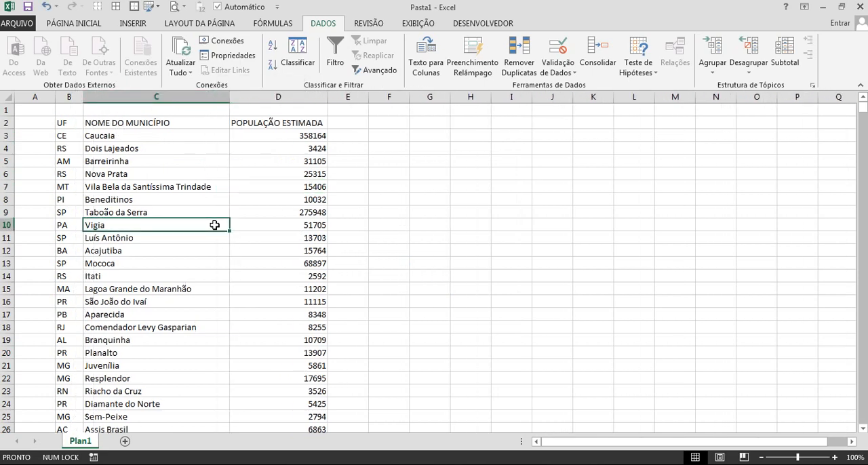
# Format the imported city data range $B$2:$D$5572 as a blue banded table with headers and autofit the UF column.
pyautogui.hotkey('ctrl', 'a')
pyautogui.click(94, 26)
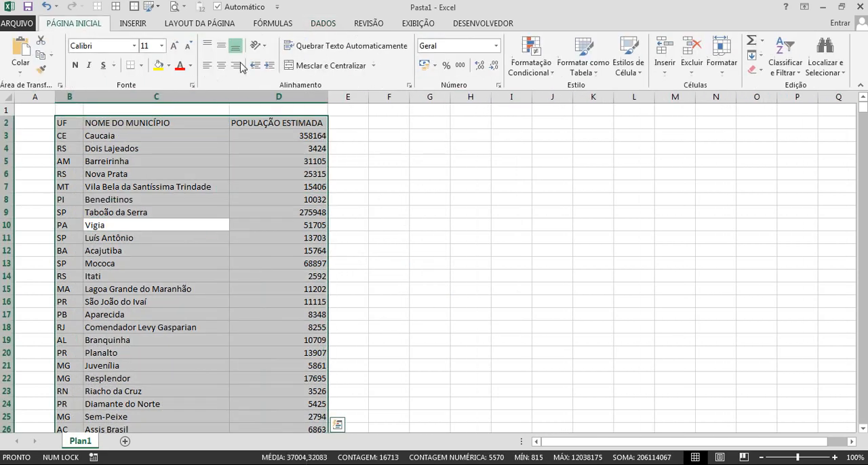
pyautogui.click(597, 61)
pyautogui.click(610, 256)
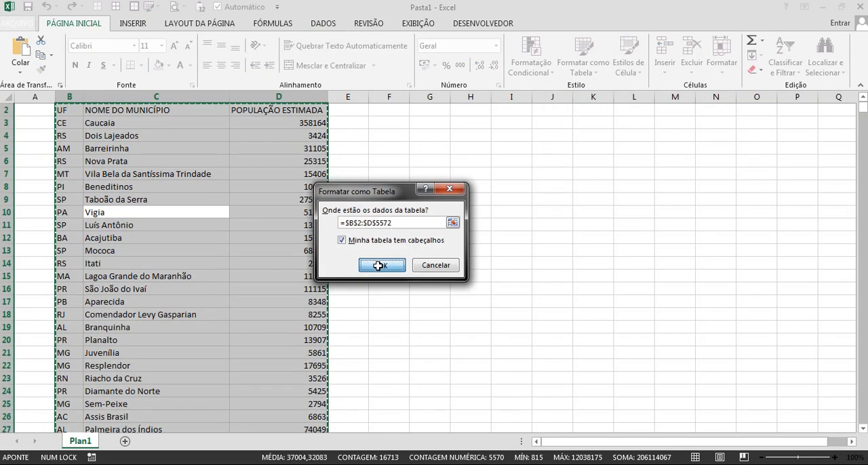
pyautogui.click(377, 265)
pyautogui.click(409, 275)
pyautogui.scroll(1, 258, 211)
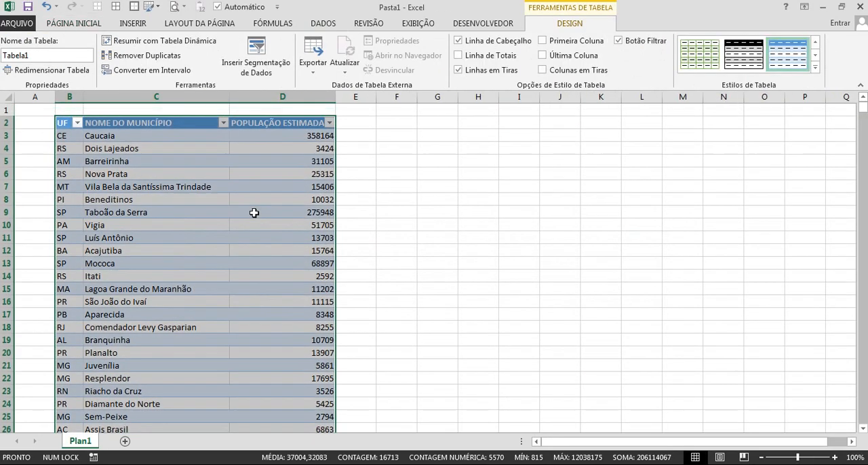
pyautogui.click(253, 212)
pyautogui.doubleClick(83, 97)
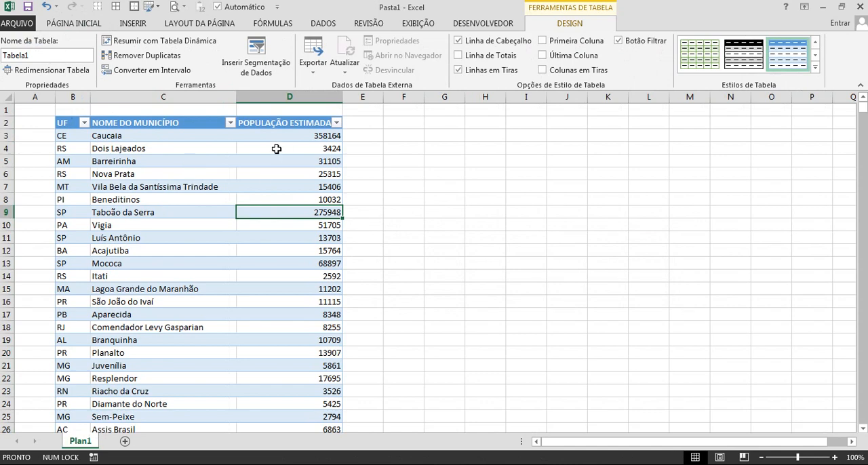
# Insert a slicer for the UF field and place it just beside the table, over columns E to H.
pyautogui.click(276, 61)
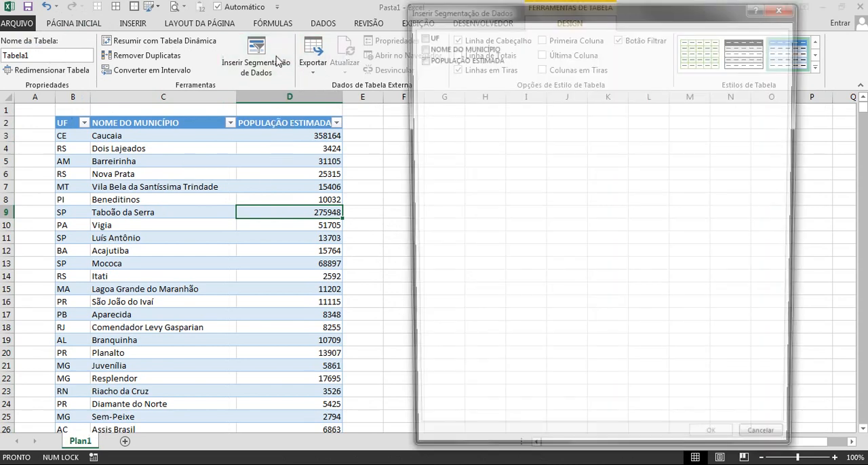
pyautogui.click(419, 35)
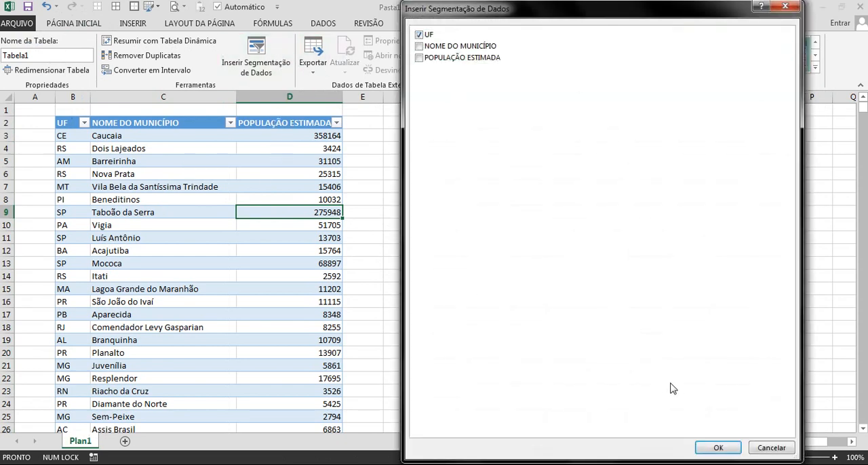
pyautogui.click(718, 448)
pyautogui.moveTo(430, 196); pyautogui.dragTo(410, 136)
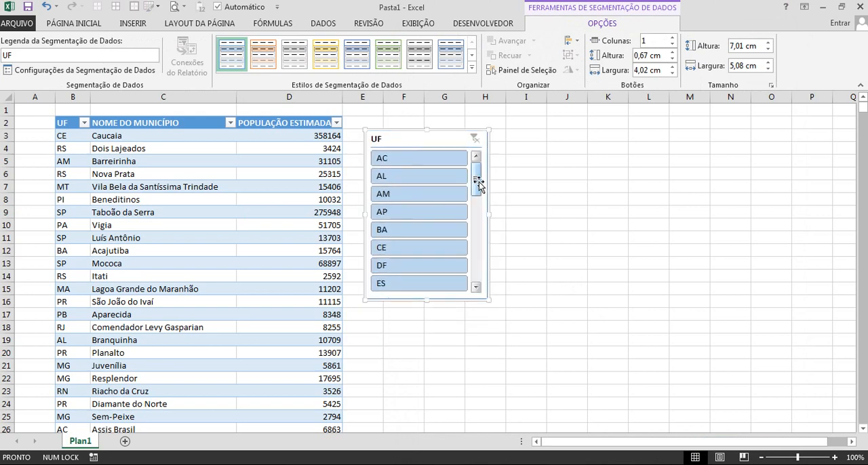
# Filter the table with the UF slicer by PI, PA and RJ one at a time, and clear the filter.
pyautogui.moveTo(479, 184); pyautogui.dragTo(480, 245)
pyautogui.click(420, 213)
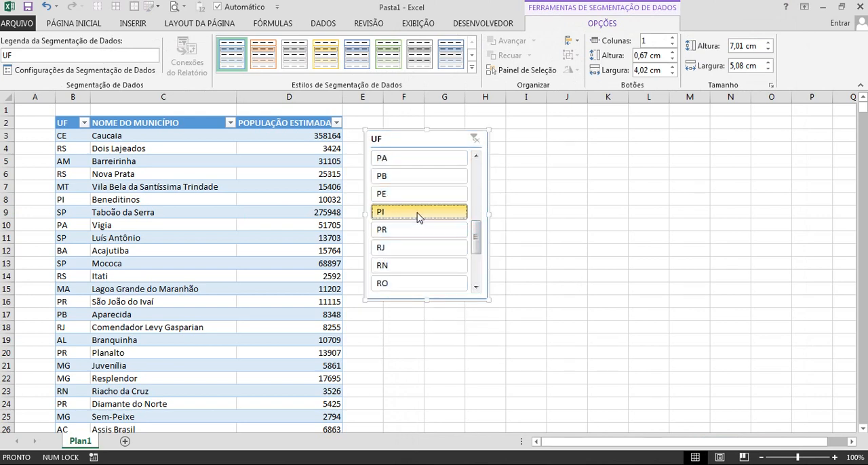
pyautogui.click(407, 160)
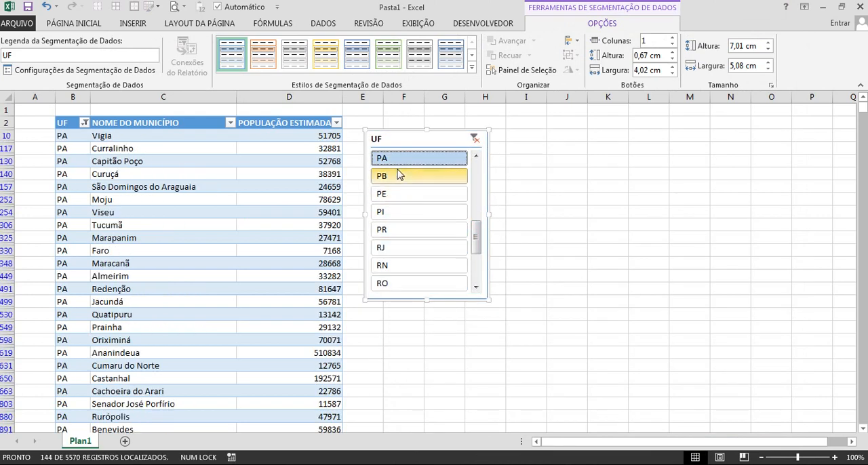
pyautogui.click(408, 249)
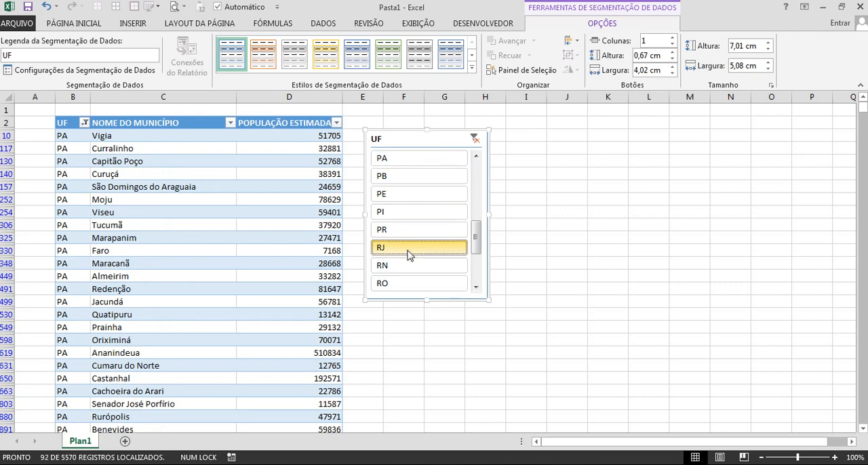
pyautogui.click(476, 139)
# Close the city workbook without saving its changes.
pyautogui.click(201, 187)
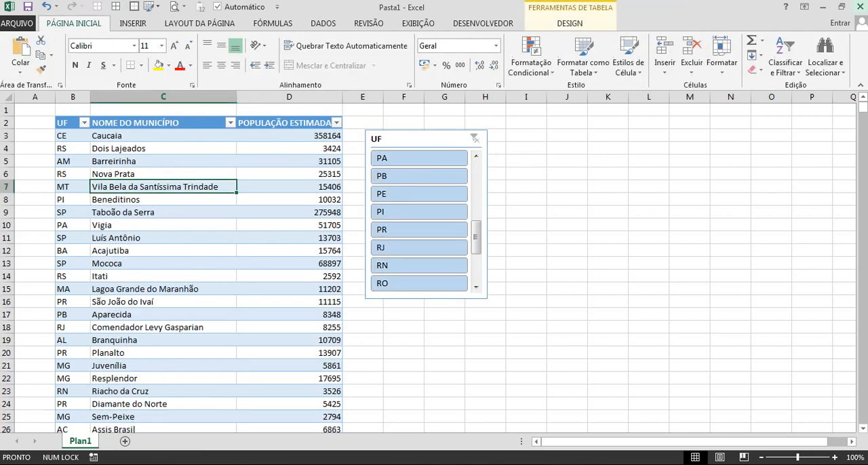
pyautogui.hotkey('alt', 'F4')
pyautogui.click(430, 249)
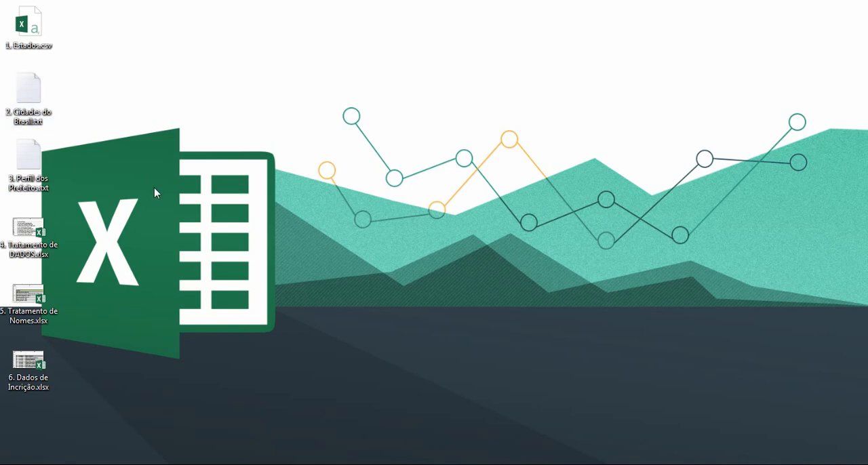
# Open 3. Perfil dos Prefeitos.txt in a maximized Notepad window, examine its column headings and layout, and close it.
pyautogui.doubleClick(31, 161)
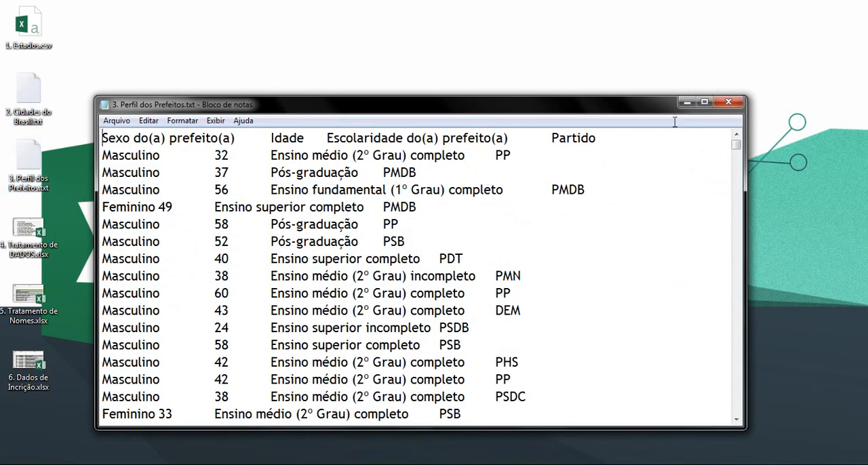
pyautogui.click(704, 102)
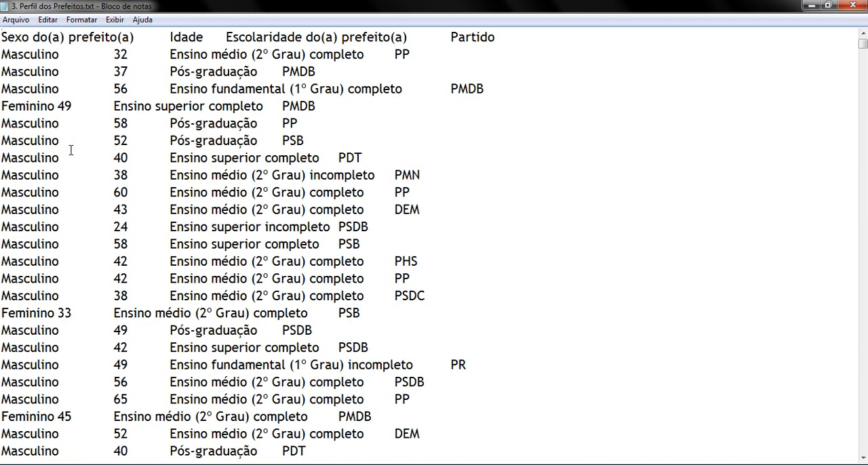
pyautogui.moveTo(7, 38); pyautogui.dragTo(47, 37)
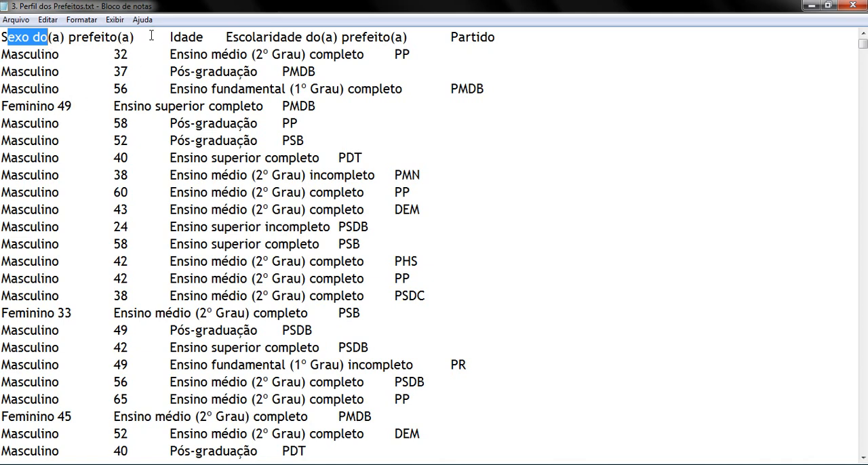
pyautogui.moveTo(227, 37); pyautogui.dragTo(313, 38)
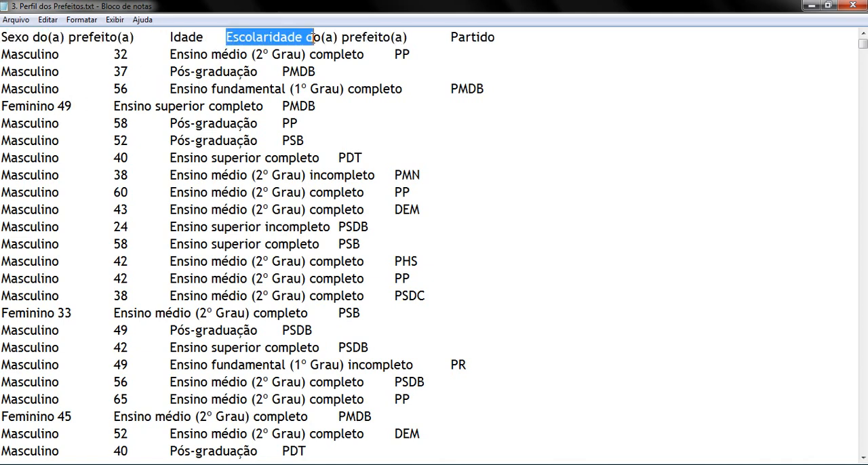
pyautogui.click(853, 5)
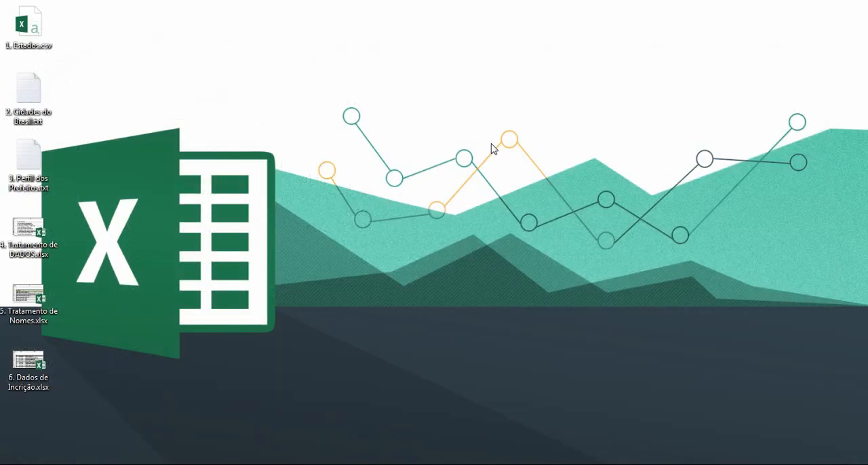
# Copy the entire contents of 3. Perfil dos Prefeitos.txt from Notepad into a new Excel workbook at cell B2.
pyautogui.doubleClick(28, 163)
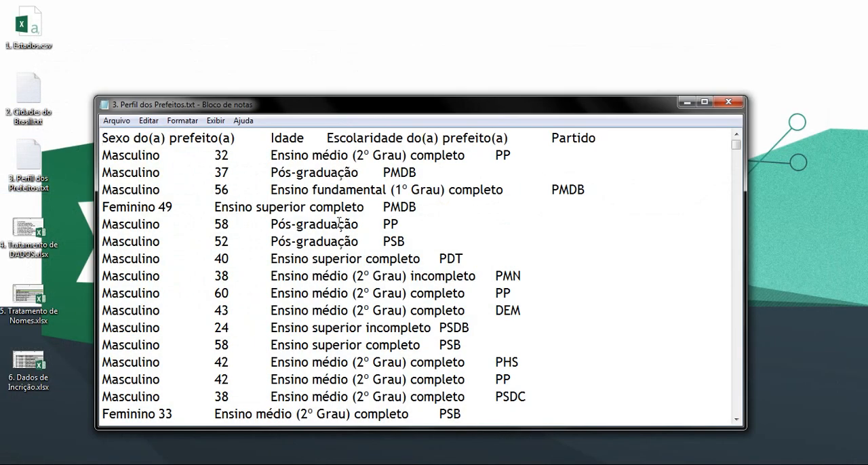
pyautogui.hotkey('ctrl', 'a')
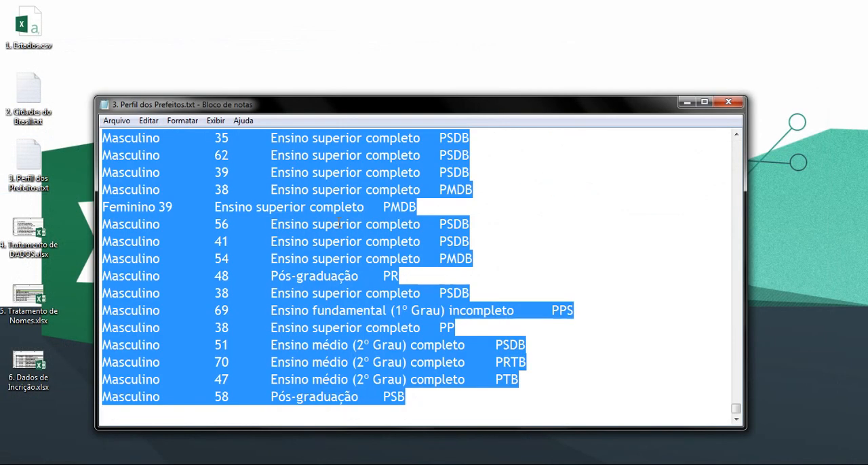
pyautogui.press('super+r')
pyautogui.press('Return')
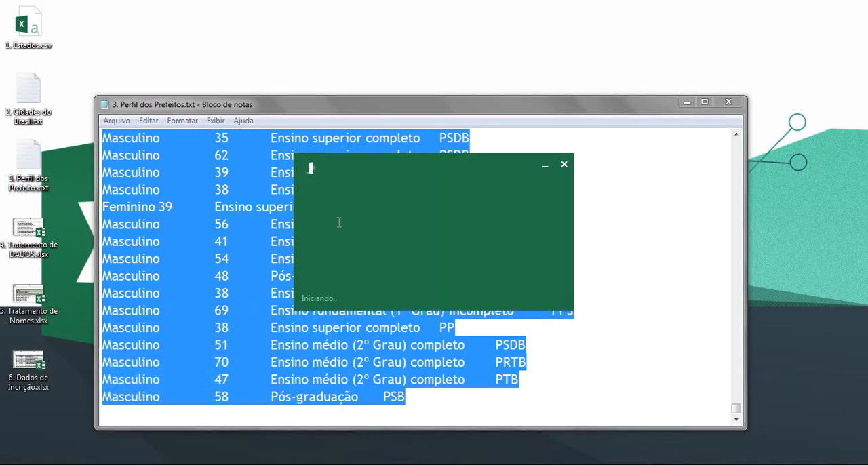
pyautogui.click(68, 123)
pyautogui.hotkey('ctrl', 'v')
pyautogui.click(188, 198)
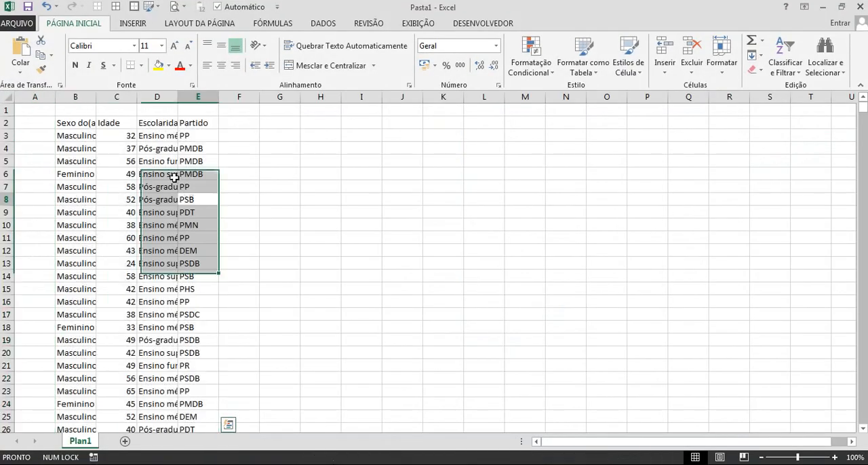
# Autofit columns B to E to their contents and centre the Idade column.
pyautogui.moveTo(77, 97); pyautogui.dragTo(197, 96)
pyautogui.doubleClick(178, 97)
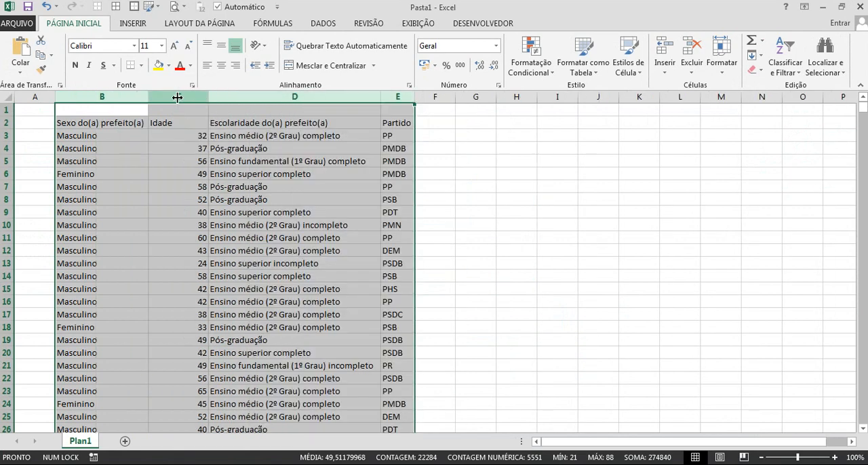
pyautogui.click(316, 187)
pyautogui.click(179, 97)
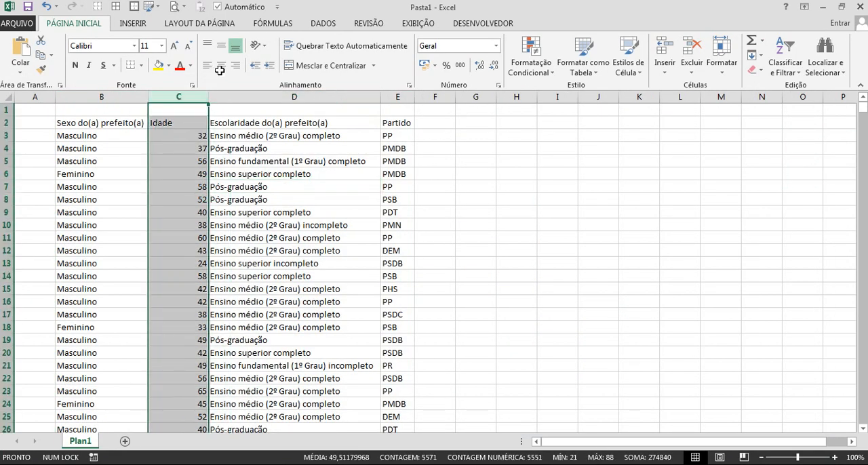
pyautogui.click(221, 65)
pyautogui.click(311, 162)
pyautogui.scroll(-6, 377, 212)
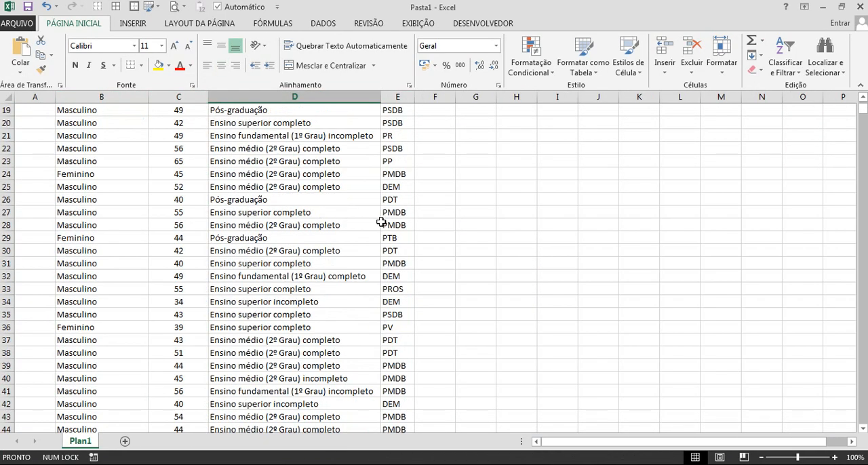
pyautogui.scroll(6, 380, 220)
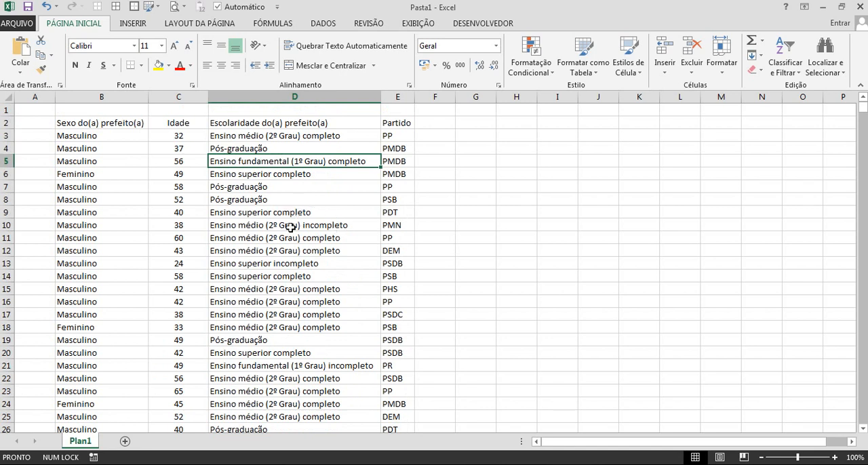
# Close the mayors workbook without saving and close the 3. Perfil dos Prefeitos.txt Notepad window.
pyautogui.moveTo(101, 97); pyautogui.dragTo(391, 110)
pyautogui.click(859, 6)
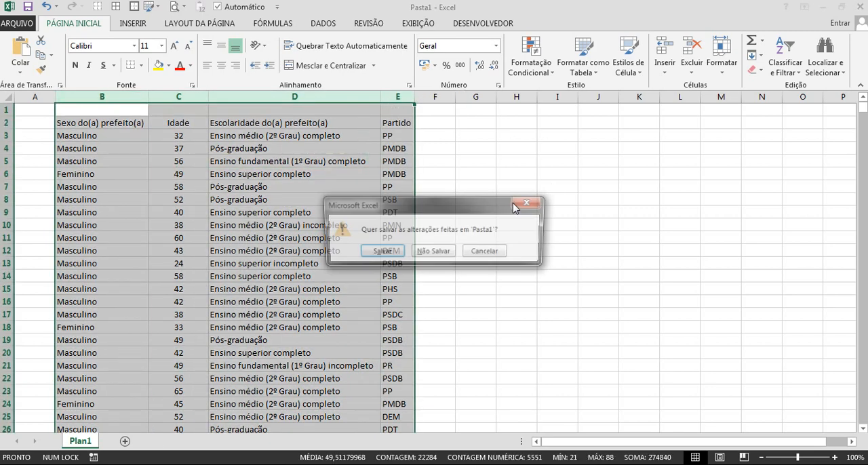
pyautogui.click(438, 252)
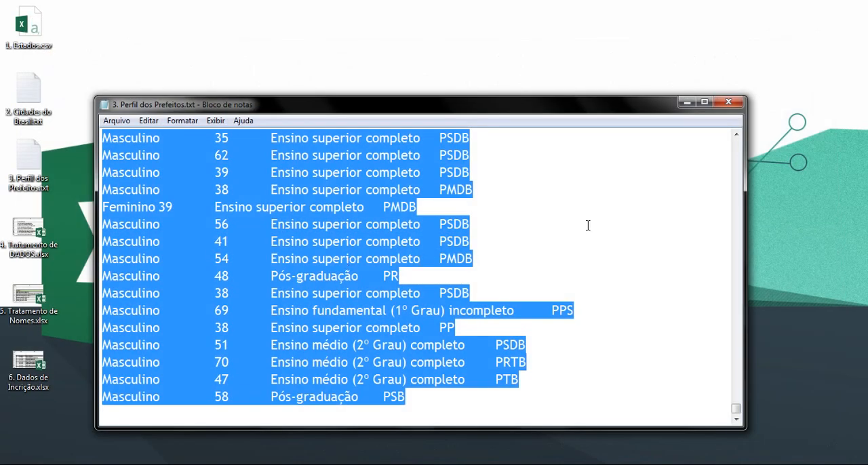
pyautogui.moveTo(349, 107); pyautogui.dragTo(338, 57)
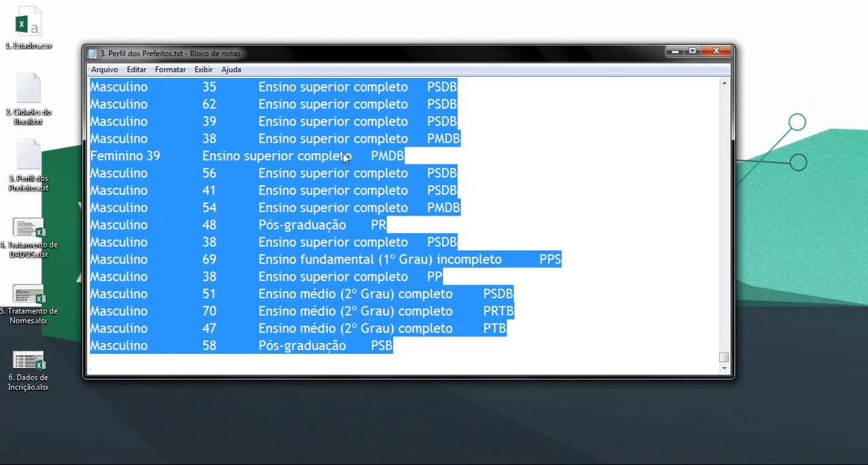
pyautogui.click(716, 51)
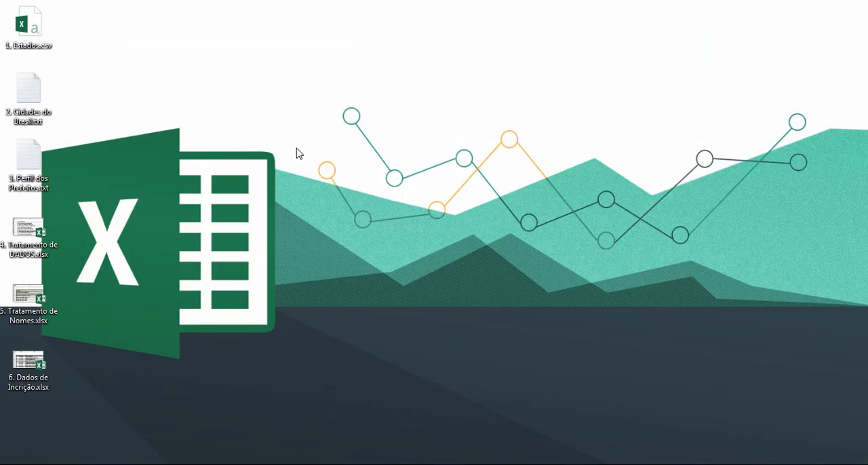
# In a new Excel workbook, start a text import of 3. Perfil dos Prefeitos.txt from Área de Trabalho, keeping the Delimitado data type.
pyautogui.press('super+r')
pyautogui.press('Return')
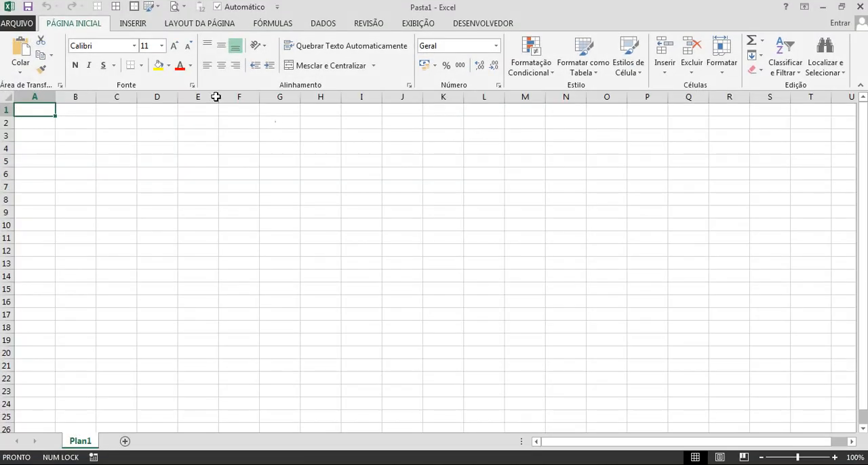
pyautogui.click(132, 25)
pyautogui.click(323, 23)
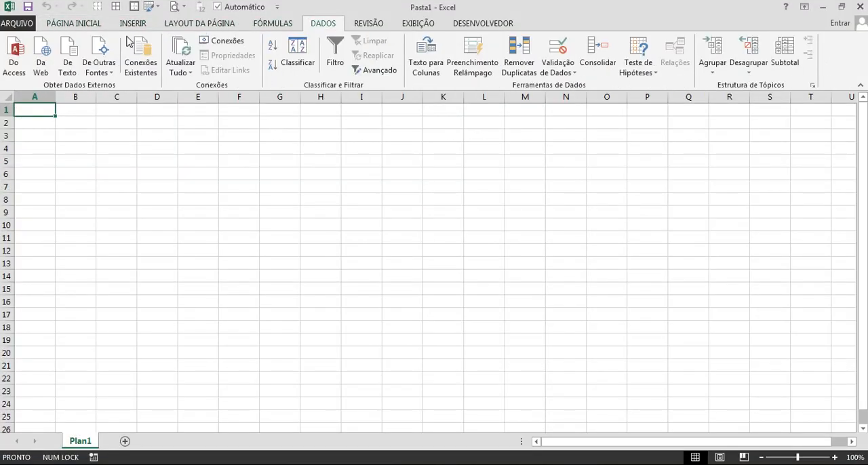
pyautogui.click(70, 68)
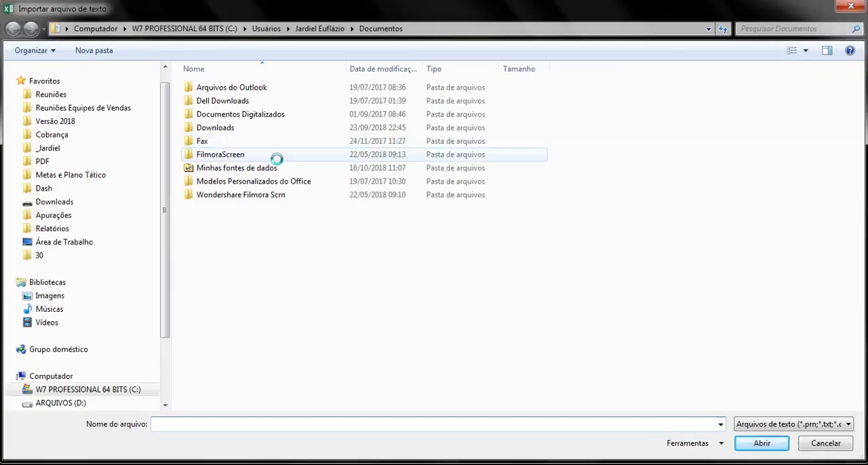
pyautogui.click(58, 244)
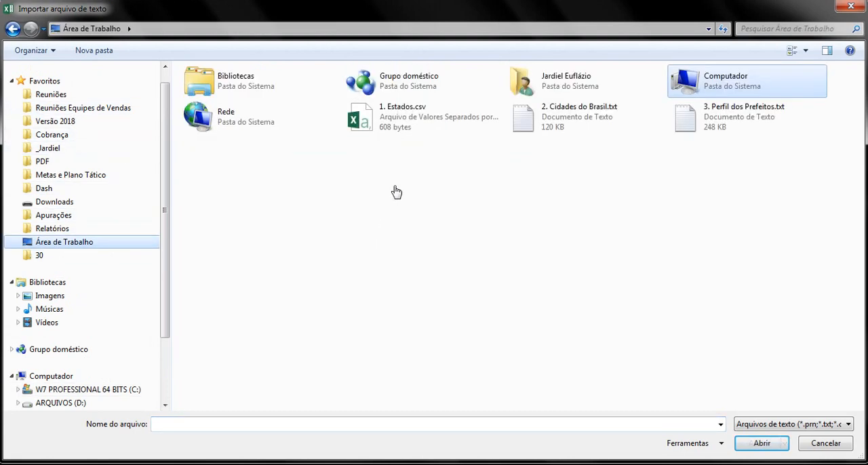
pyautogui.doubleClick(692, 119)
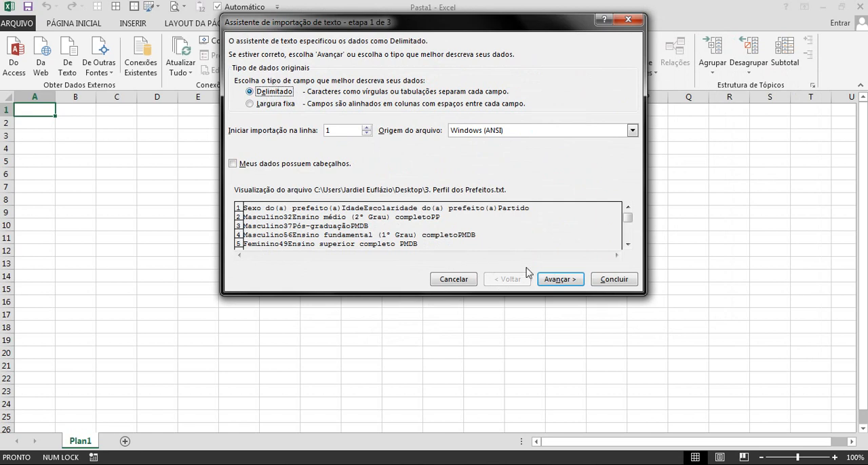
pyautogui.click(557, 281)
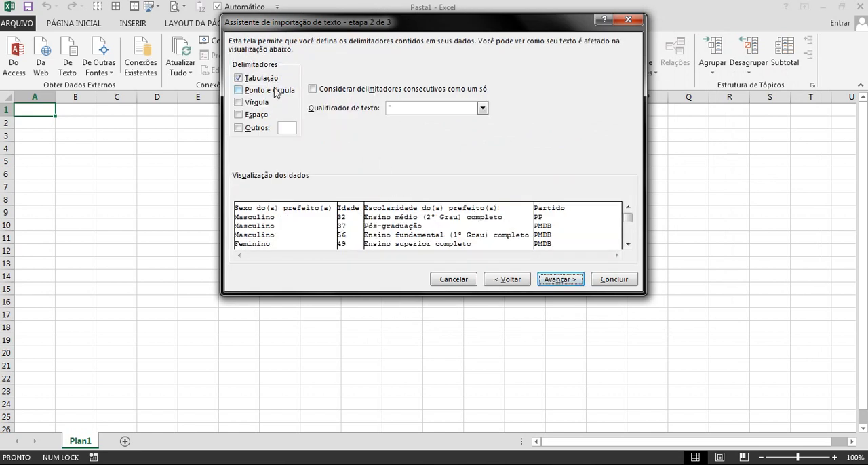
# Try the Ponto e vírgula, Vírgula, Espaço and Outros delimiters on the import preview and restore Tabulação as the only one.
pyautogui.click(256, 90)
pyautogui.click(255, 103)
pyautogui.click(255, 115)
pyautogui.click(256, 129)
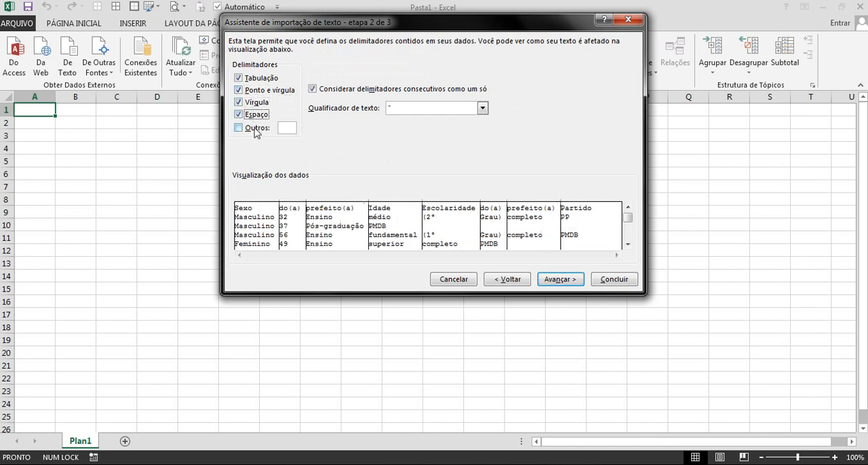
pyautogui.click(256, 128)
pyautogui.click(256, 114)
pyautogui.click(256, 102)
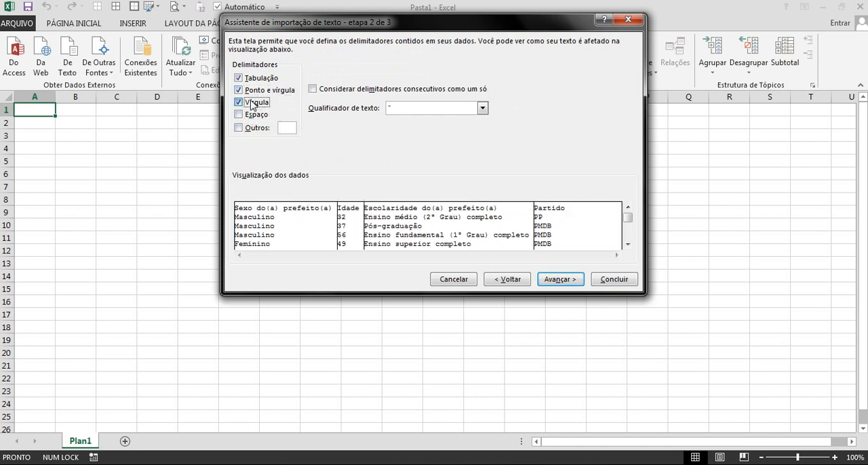
pyautogui.click(257, 90)
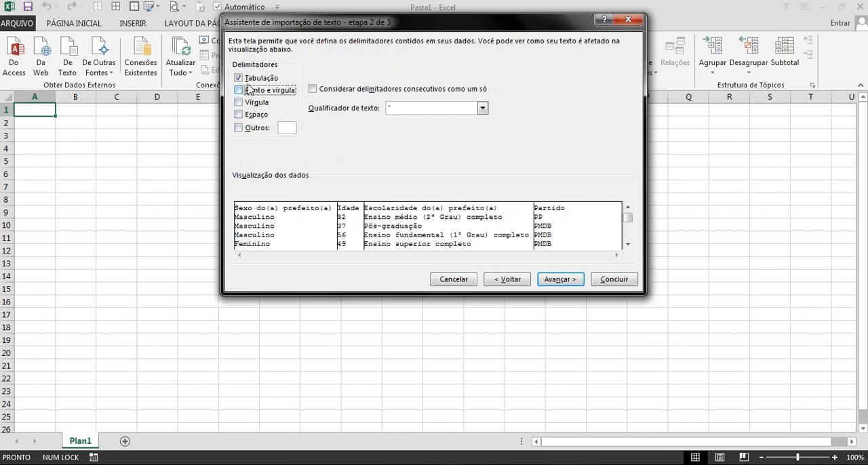
# Finish the text import with the Tabulação delimiter and Geral column format, placing the data at cell B2 of the existing sheet.
pyautogui.click(628, 245)
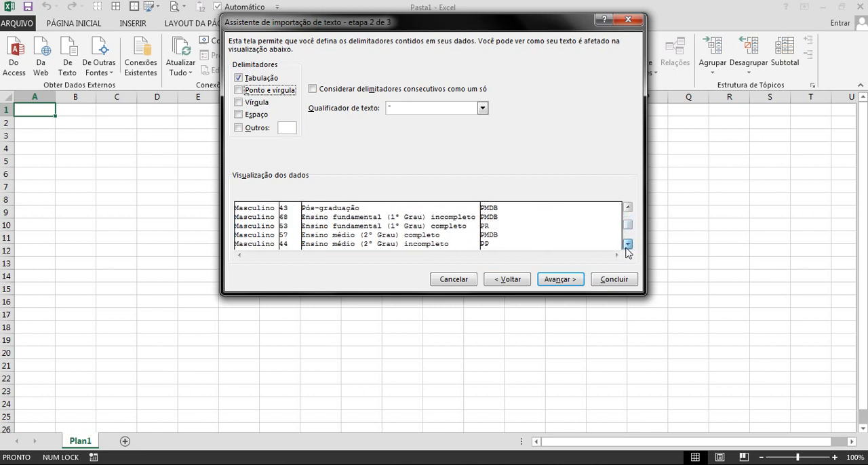
pyautogui.click(627, 245)
pyautogui.click(628, 244)
pyautogui.click(628, 245)
pyautogui.click(627, 245)
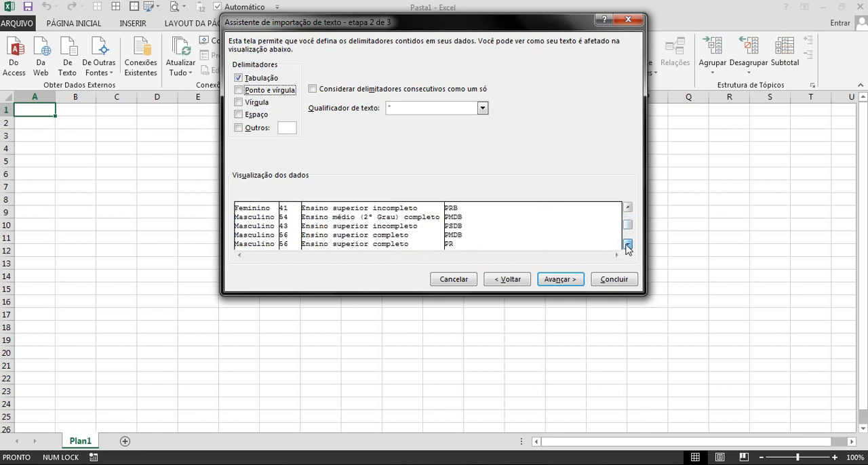
pyautogui.click(628, 245)
pyautogui.click(566, 280)
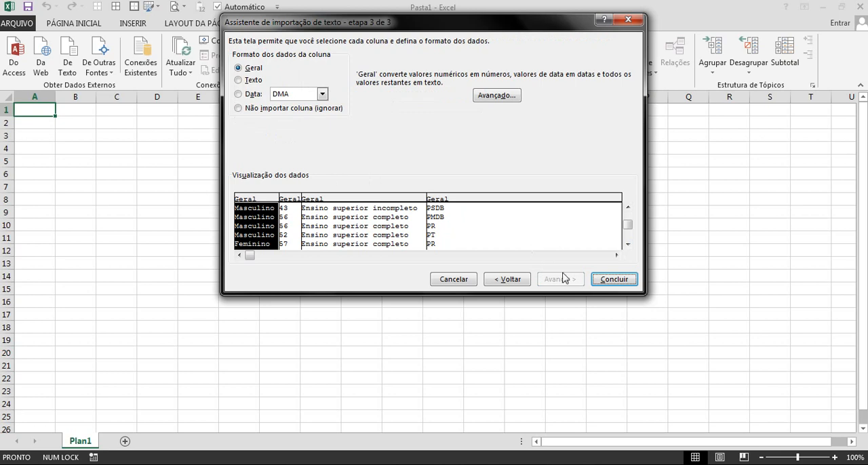
pyautogui.click(614, 280)
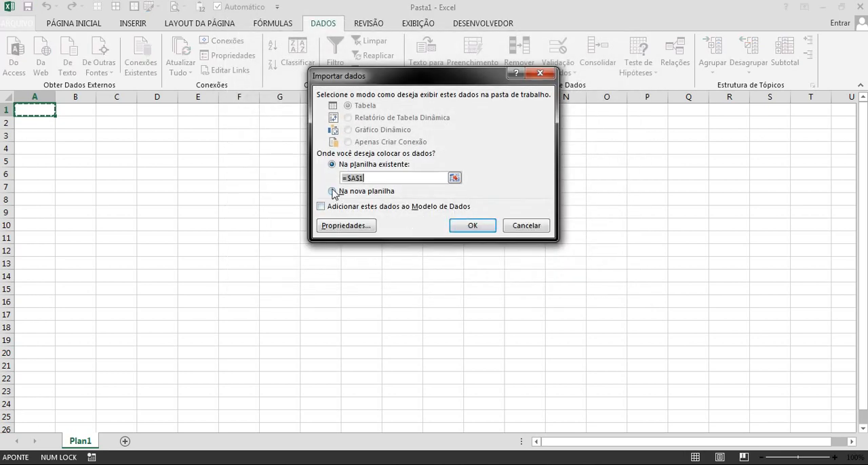
pyautogui.click(74, 122)
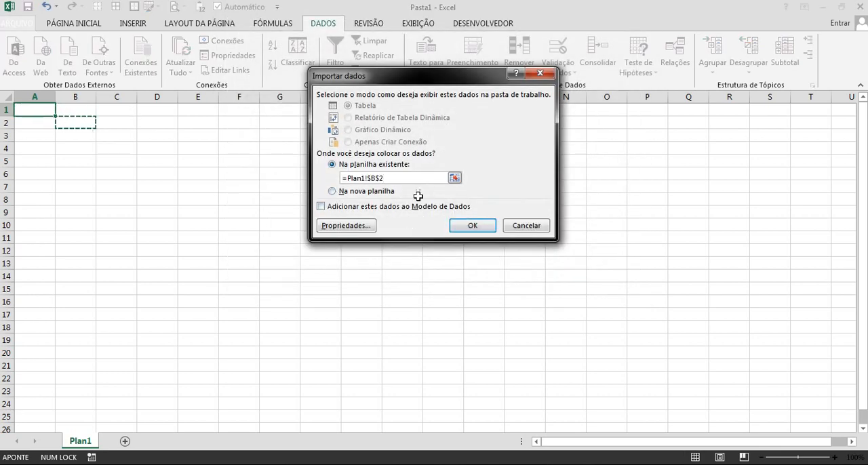
pyautogui.click(480, 227)
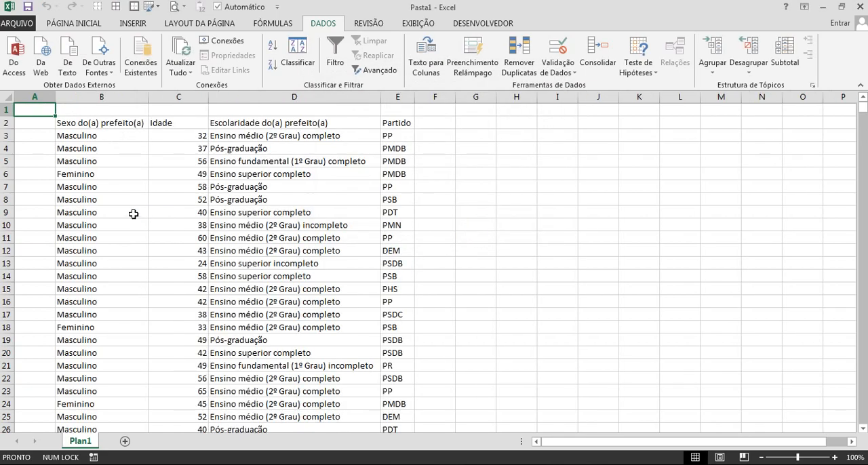
# Look through the imported mayor rows and close the workbook without saving.
pyautogui.scroll(-10, 178, 234)
pyautogui.scroll(10, 178, 235)
pyautogui.scroll(-20, 178, 235)
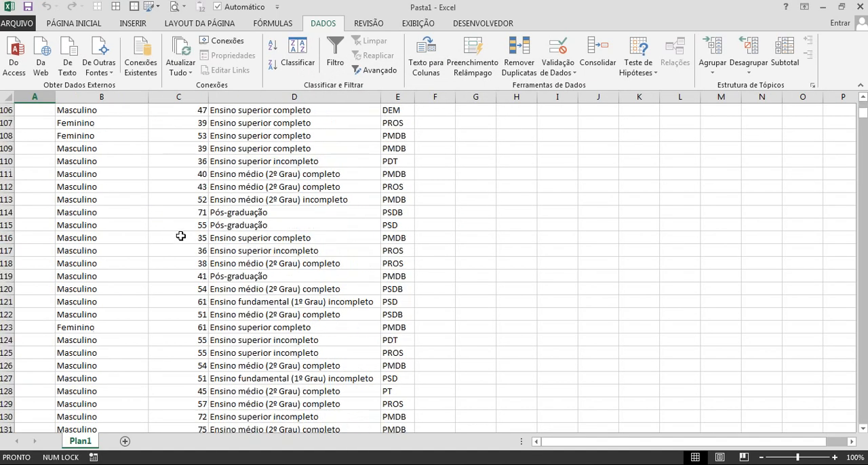
pyautogui.scroll(-20, 180, 235)
pyautogui.scroll(20, 173, 235)
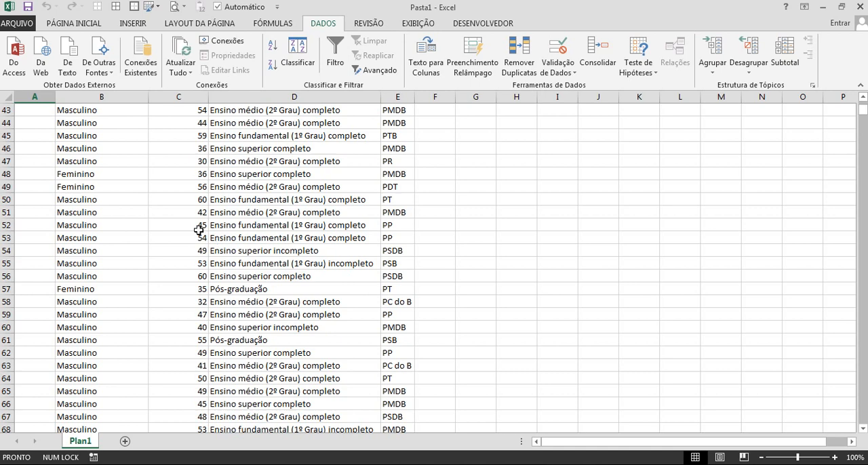
pyautogui.scroll(13, 220, 221)
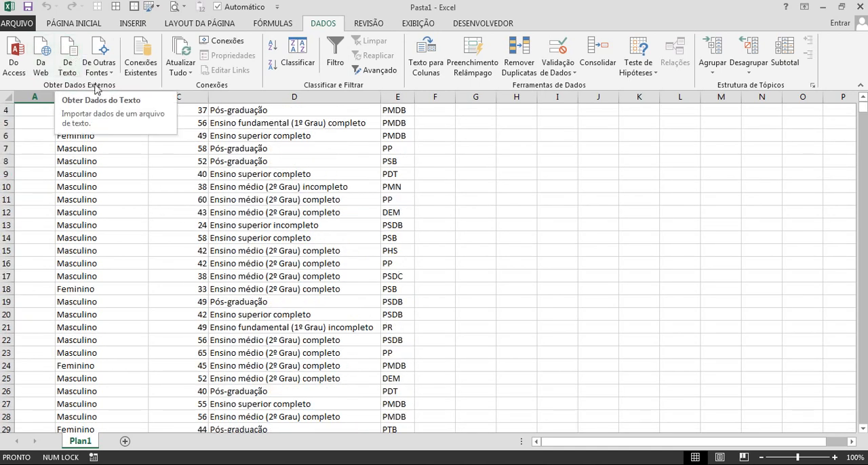
pyautogui.click(859, 7)
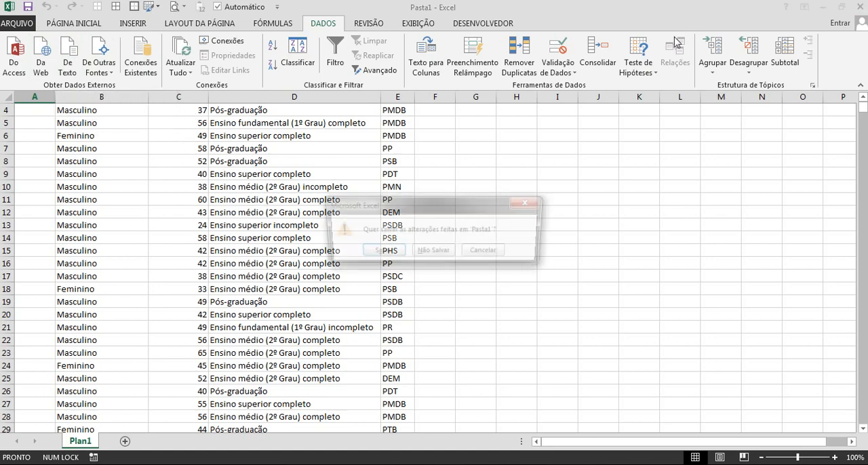
pyautogui.click(441, 253)
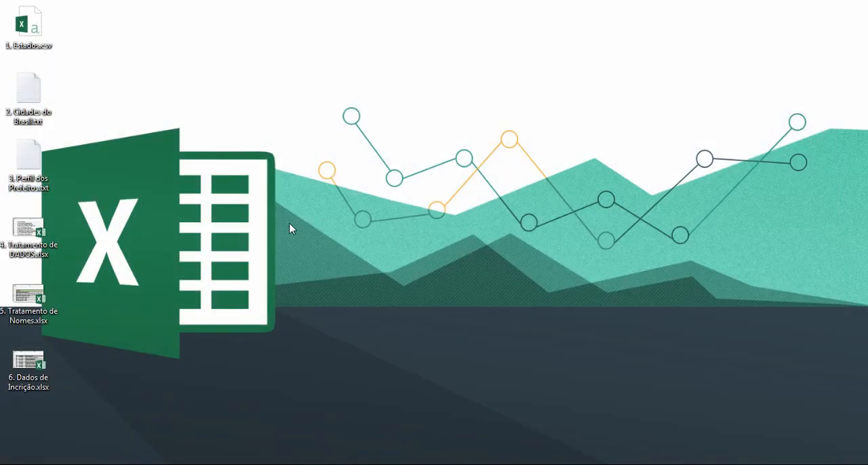
# Open 4. Tratamento de DADOS.xlsx from the desktop and look through its three sheets, returning to Exemplo 01.
pyautogui.doubleClick(33, 234)
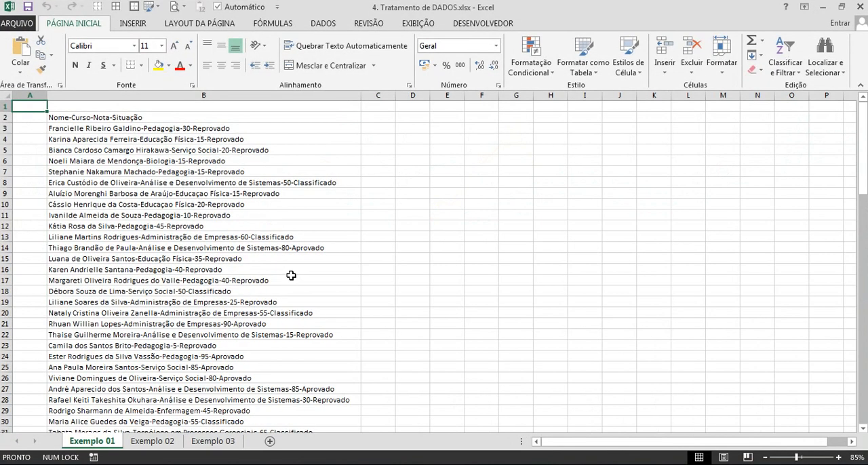
pyautogui.click(152, 441)
pyautogui.click(207, 442)
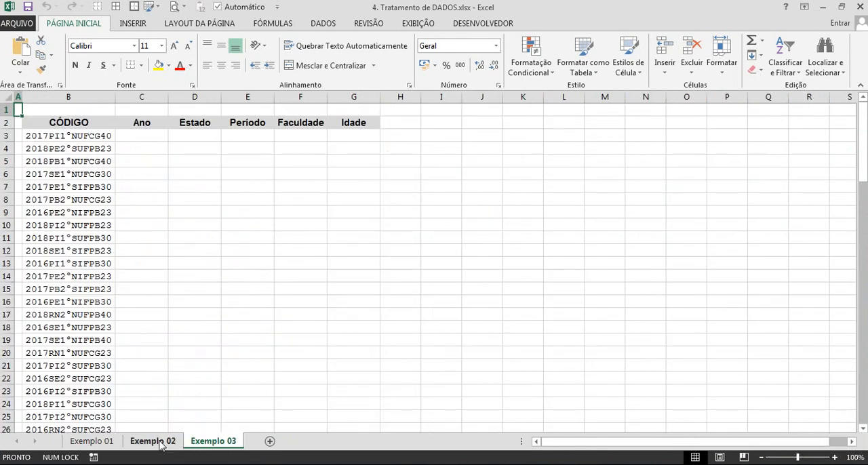
pyautogui.click(152, 443)
pyautogui.click(95, 443)
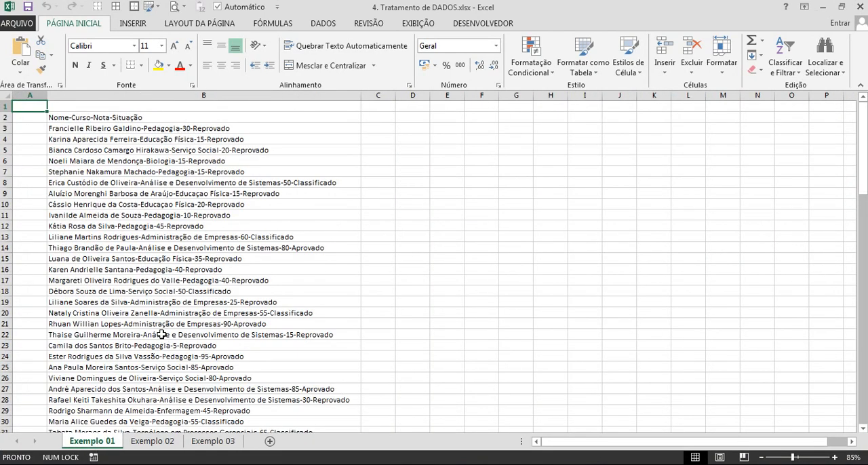
# Examine the combined text records in column B of Exemplo 01, including the full entry in B4.
pyautogui.scroll(6, 274, 348)
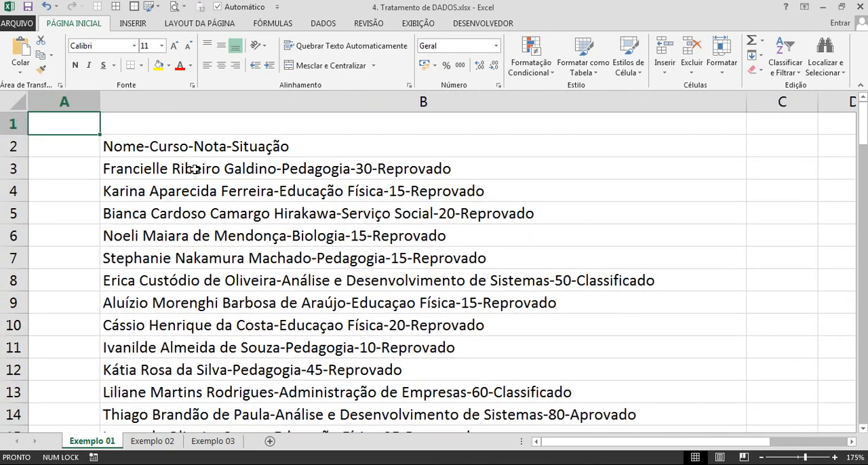
pyautogui.click(139, 150)
pyautogui.moveTo(140, 150); pyautogui.dragTo(163, 190)
pyautogui.click(201, 106)
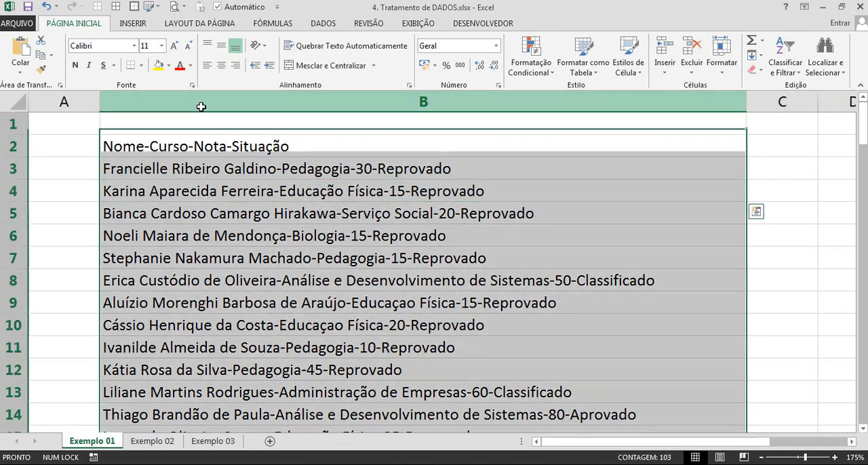
pyautogui.click(220, 256)
pyautogui.doubleClick(183, 198)
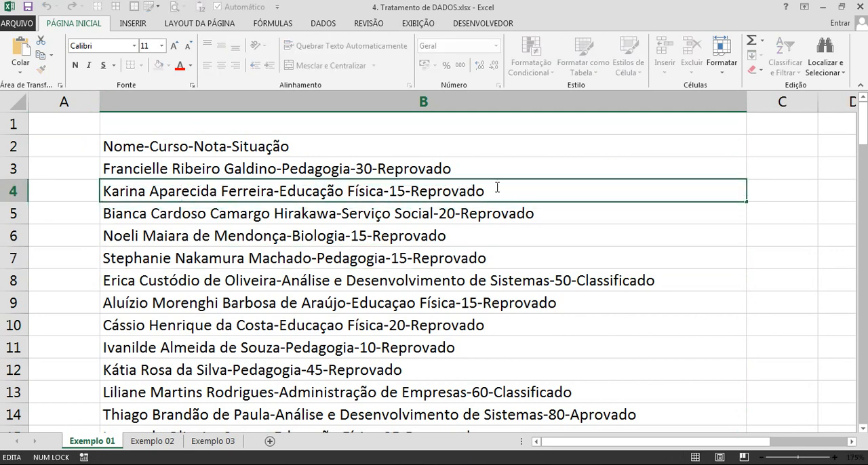
pyautogui.moveTo(504, 190); pyautogui.dragTo(104, 187)
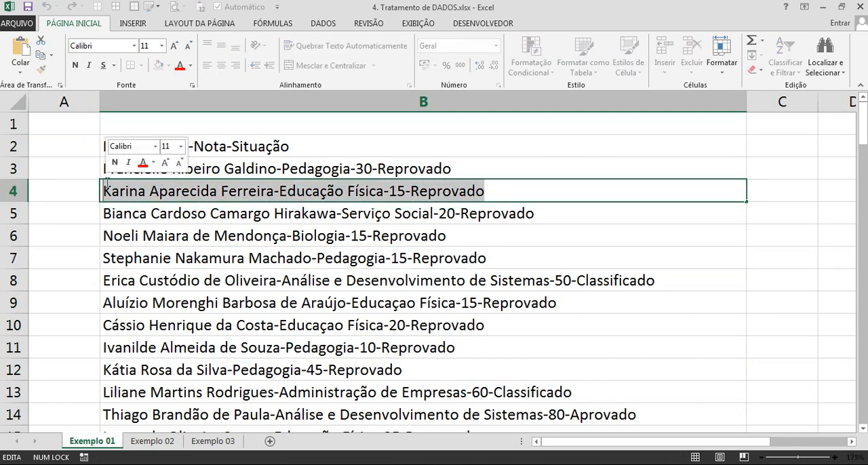
pyautogui.press('Escape')
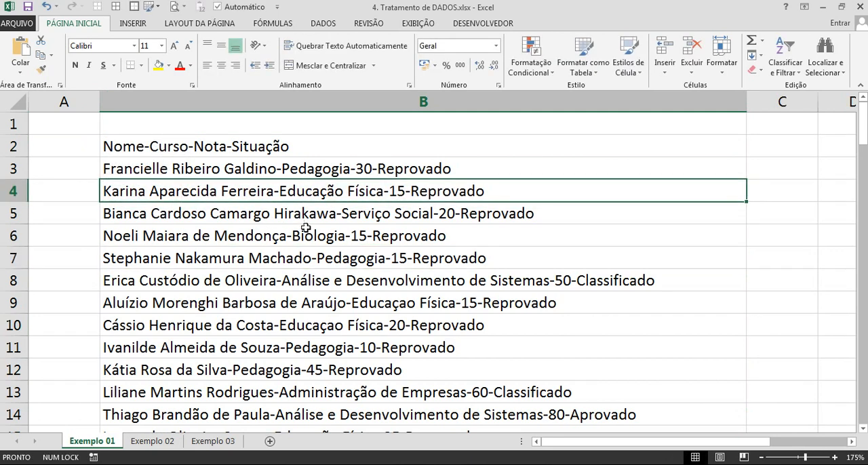
# Examine the hyphen separators in B4 and compare the B2 header with the fields of the record in B3.
pyautogui.moveTo(274, 192); pyautogui.dragTo(279, 193)
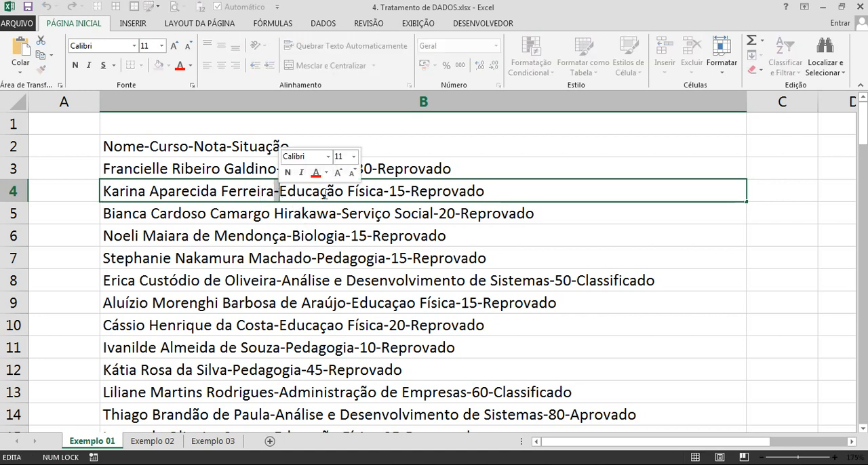
pyautogui.moveTo(384, 194); pyautogui.dragTo(389, 193)
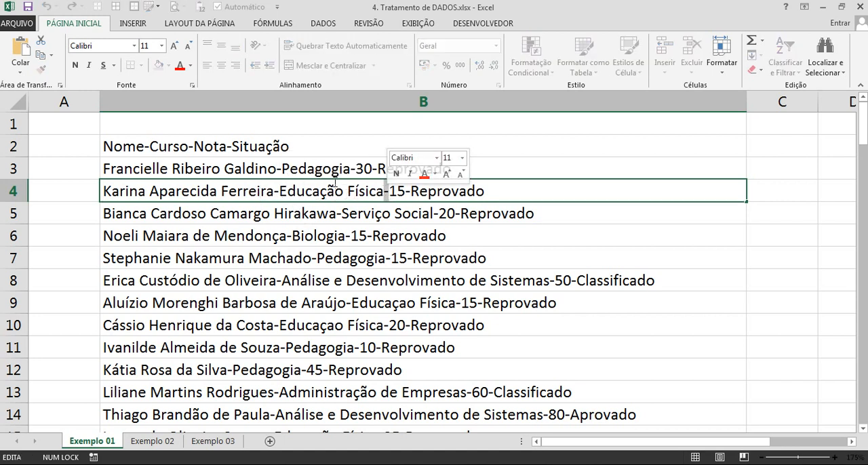
pyautogui.press('Escape')
pyautogui.click(122, 148)
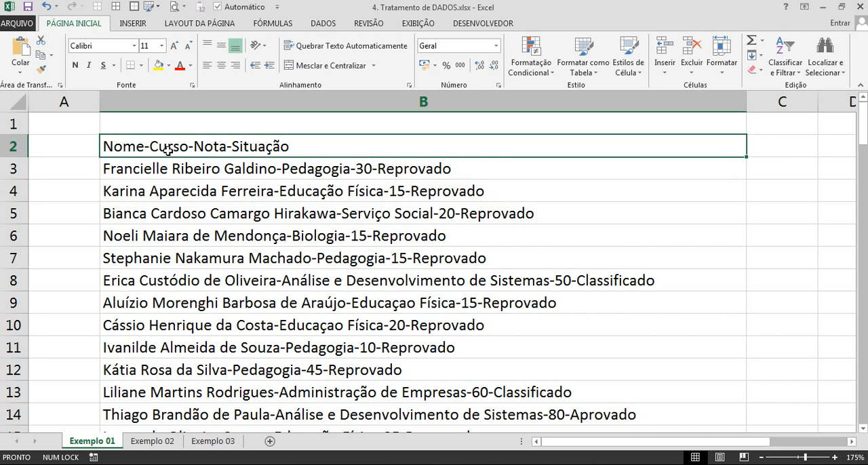
pyautogui.doubleClick(282, 168)
pyautogui.moveTo(282, 168); pyautogui.dragTo(371, 169)
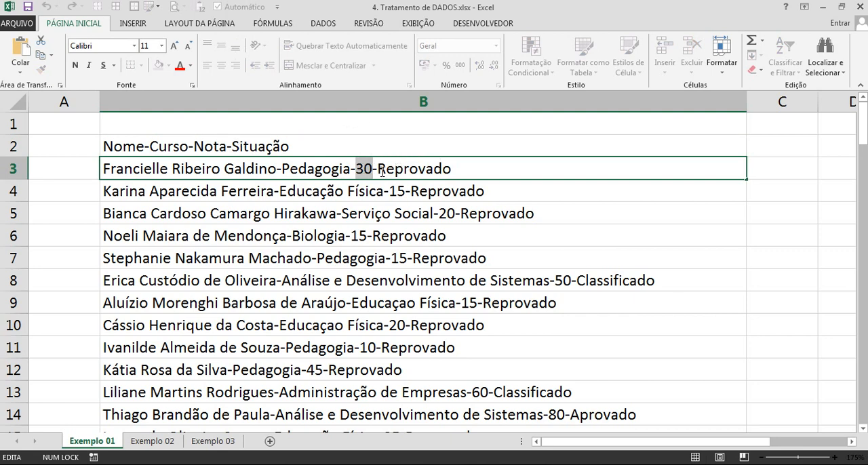
pyautogui.press('Escape')
pyautogui.keyDown('ctrl'); pyautogui.scroll(-4, 282, 273); pyautogui.keyUp('ctrl')
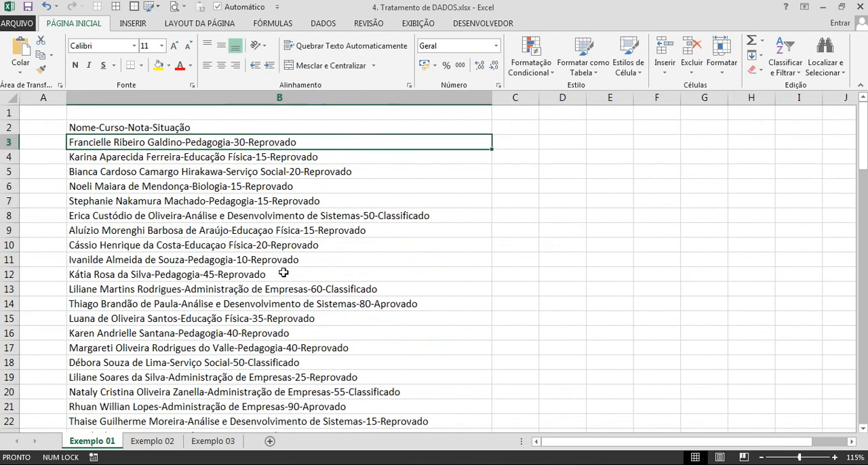
# Narrow column B to just beyond the end of the B3 text and check the empty columns C to F beside it.
pyautogui.moveTo(491, 100); pyautogui.dragTo(311, 166)
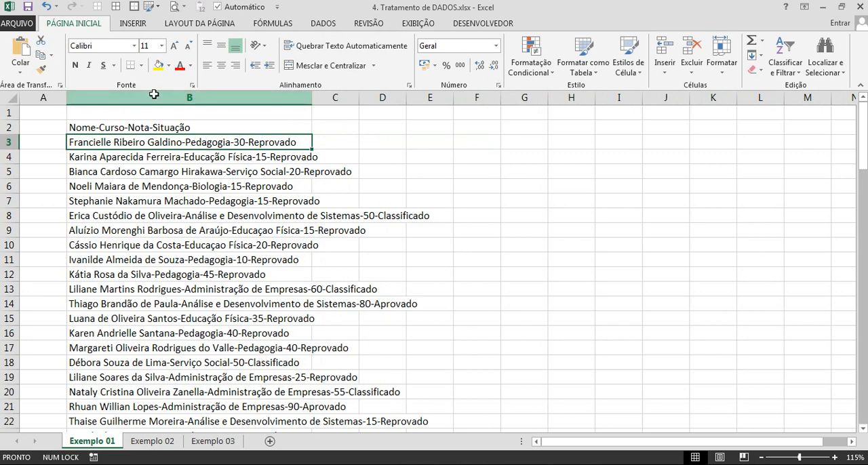
pyautogui.click(154, 94)
pyautogui.click(341, 99)
pyautogui.click(389, 98)
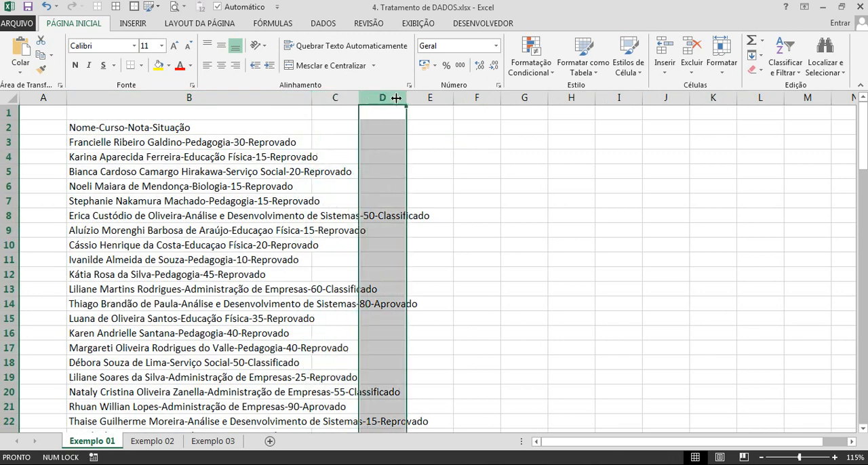
pyautogui.click(430, 99)
pyautogui.click(477, 98)
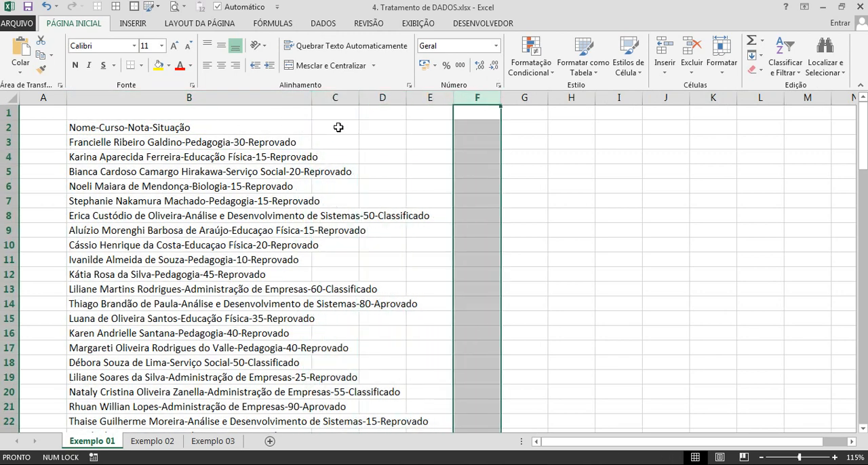
# Enter the headers Nome, Curso, Nota and Situação in cells C2 to F2.
pyautogui.click(338, 127)
pyautogui.write('nOME')
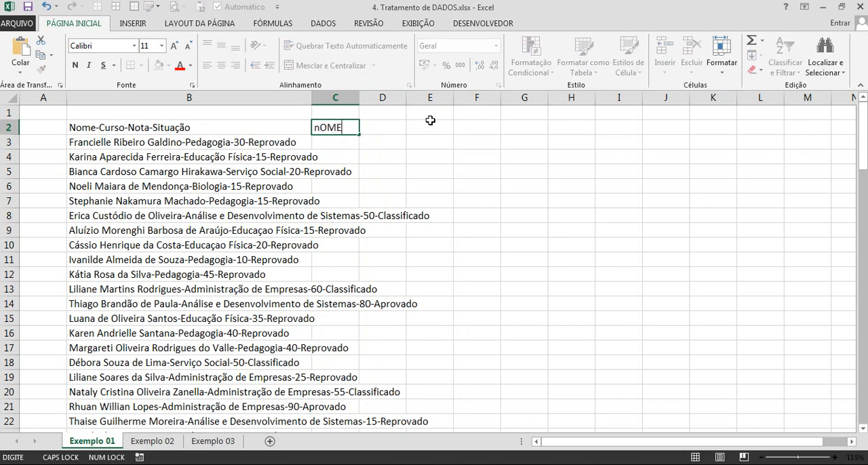
pyautogui.press('Tab')
pyautogui.write('Curso')
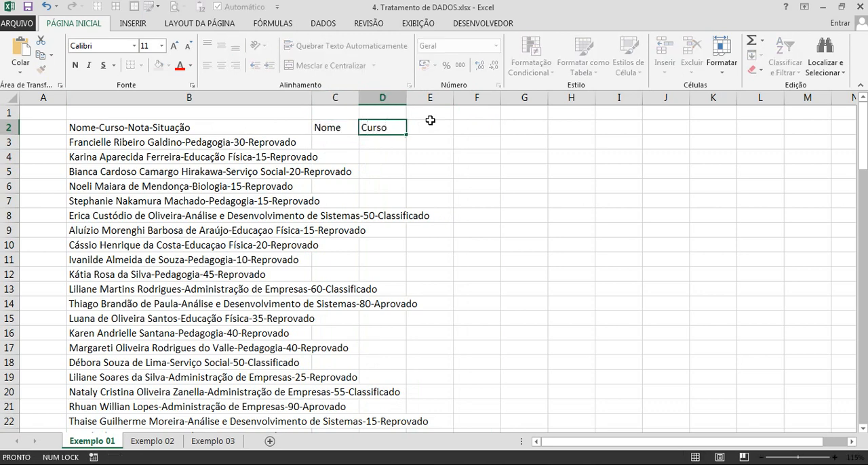
pyautogui.press('Tab')
pyautogui.write('Nota')
pyautogui.press('Tab')
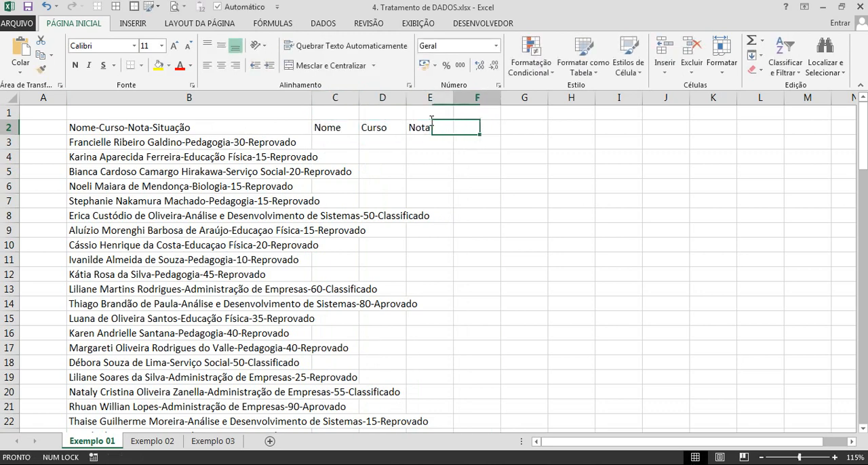
pyautogui.write('Sit')
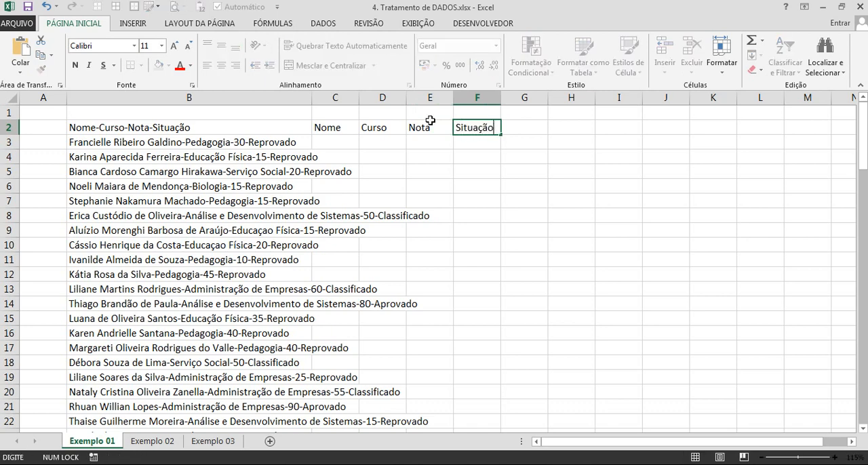
pyautogui.write('uação')
pyautogui.press('Return')
# Clear the Nome, Curso, Nota and Situação headers from cells C2 to F2.
pyautogui.click(192, 99)
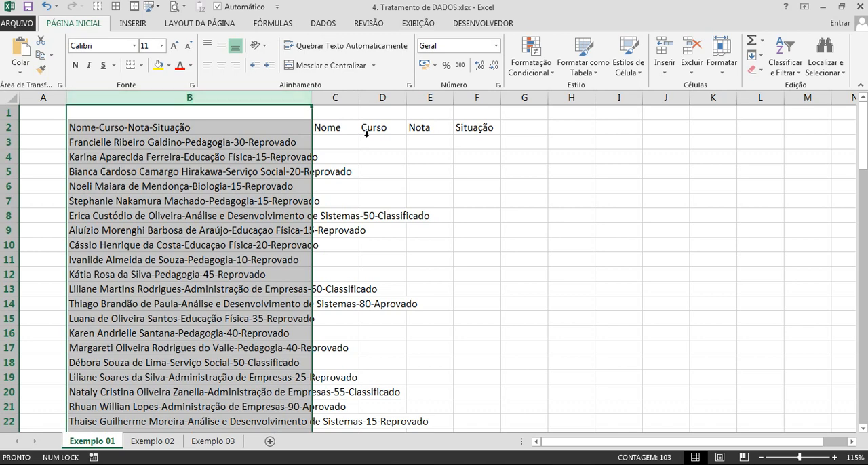
pyautogui.moveTo(339, 131); pyautogui.dragTo(479, 129)
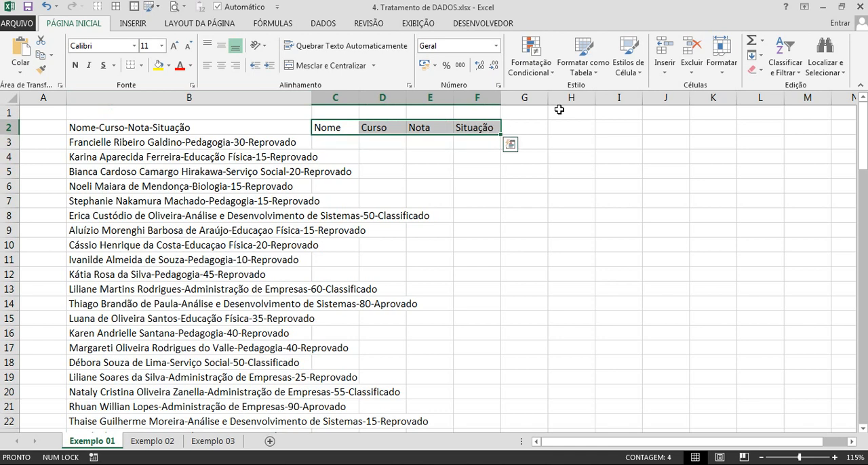
pyautogui.press('Delete')
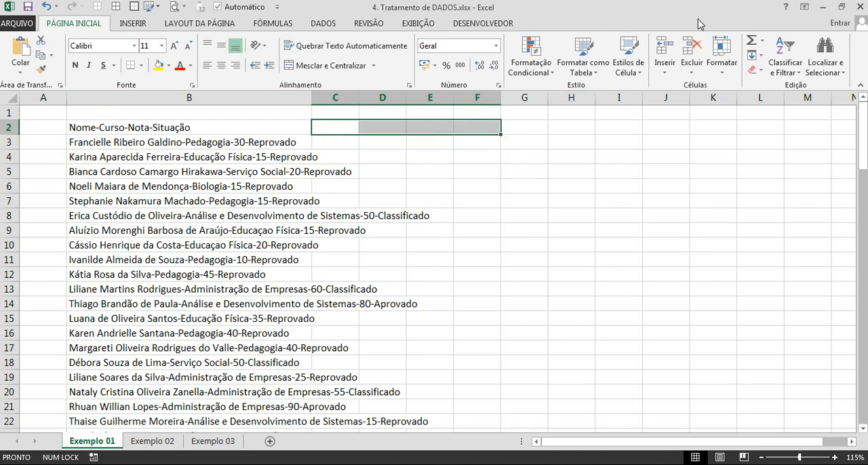
# Widen column B so the long record in B8 fits inside it, and narrow the empty column A to a thin margin.
pyautogui.moveTo(312, 95); pyautogui.dragTo(459, 102)
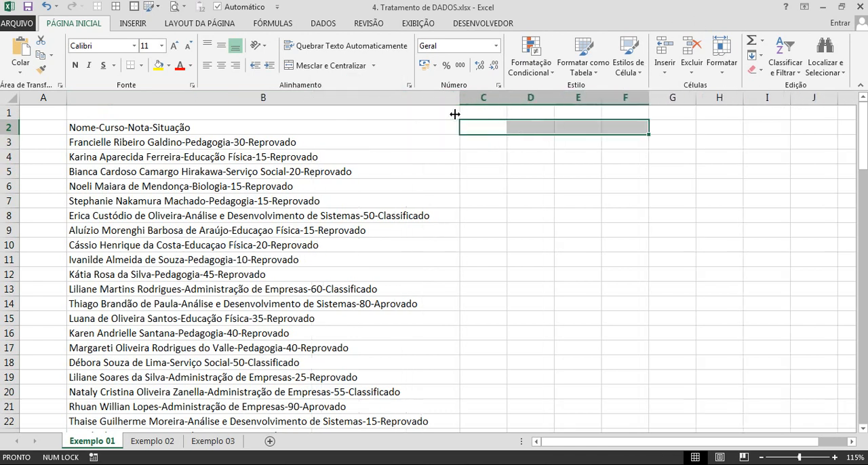
pyautogui.moveTo(67, 100); pyautogui.dragTo(29, 107)
pyautogui.moveTo(421, 98); pyautogui.dragTo(400, 120)
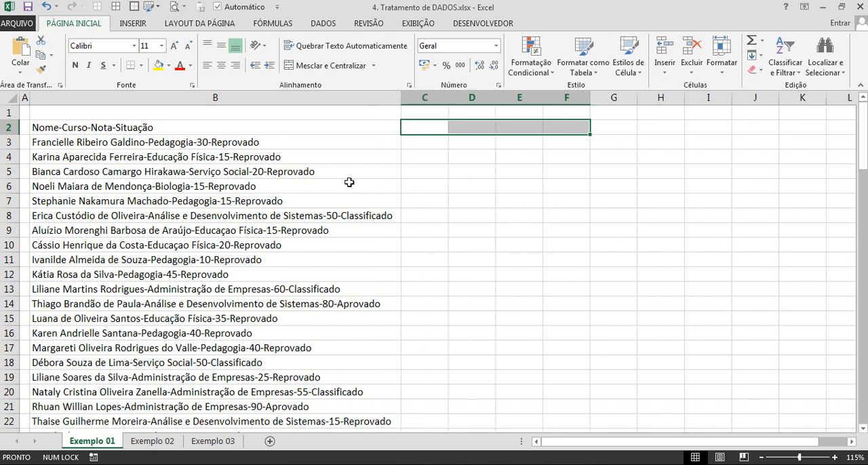
pyautogui.click(242, 215)
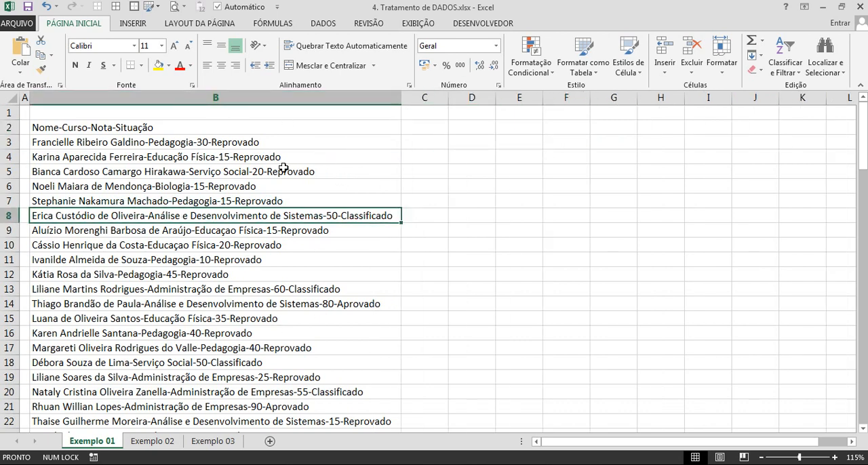
pyautogui.hotkey('ctrl', 'a')
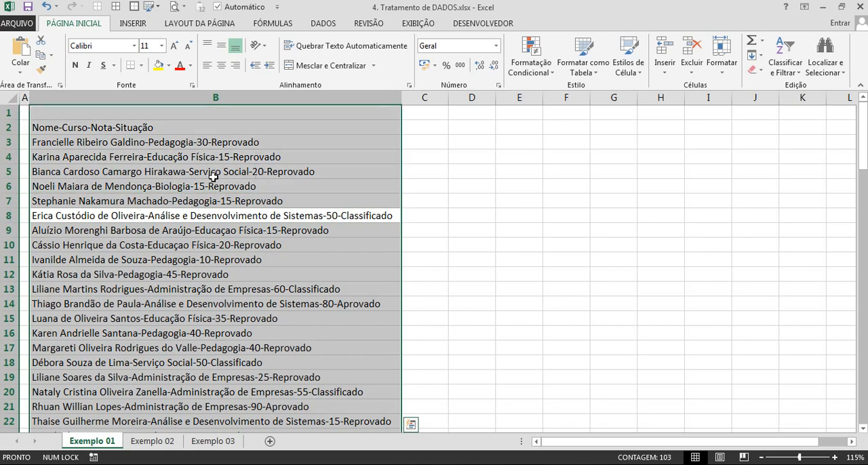
pyautogui.click(199, 177)
# Split the records from B2 down to the last entry with Text to Columns, as Delimitado with the hyphen as Outros delimiter and destination $B$2.
pyautogui.click(148, 130)
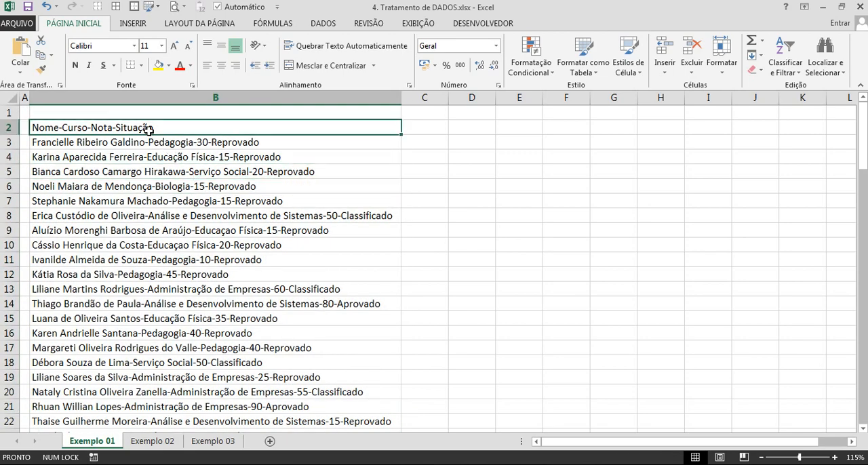
pyautogui.hotkey('ctrl', 'shift', 'Down')
pyautogui.scroll(11, 262, 194)
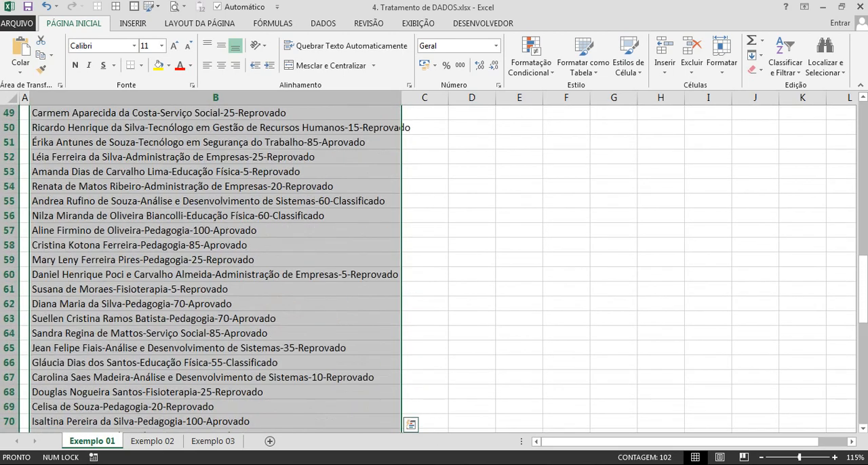
pyautogui.moveTo(862, 333); pyautogui.dragTo(862, 136)
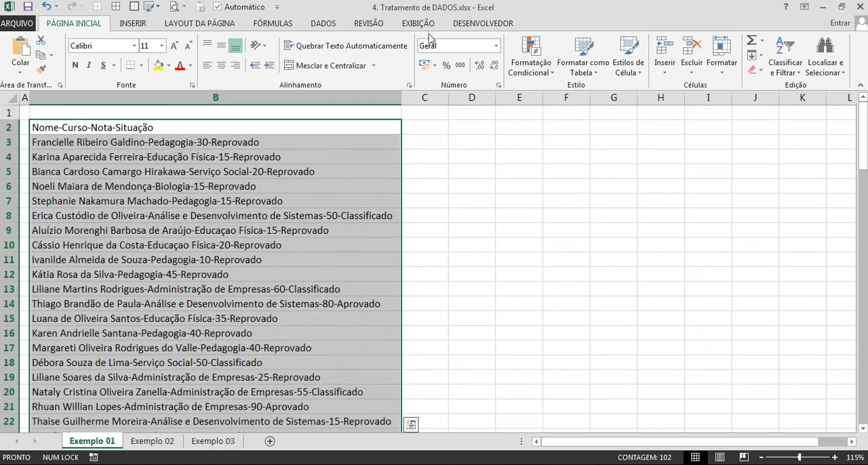
pyautogui.click(324, 24)
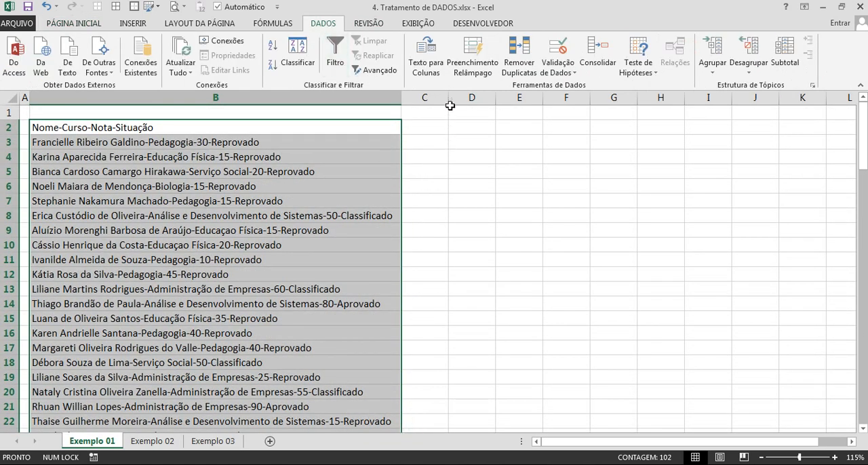
pyautogui.click(427, 57)
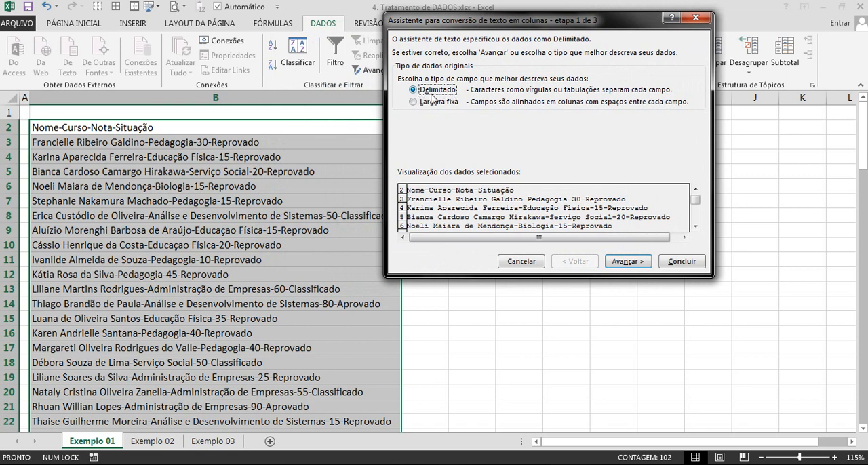
pyautogui.click(627, 261)
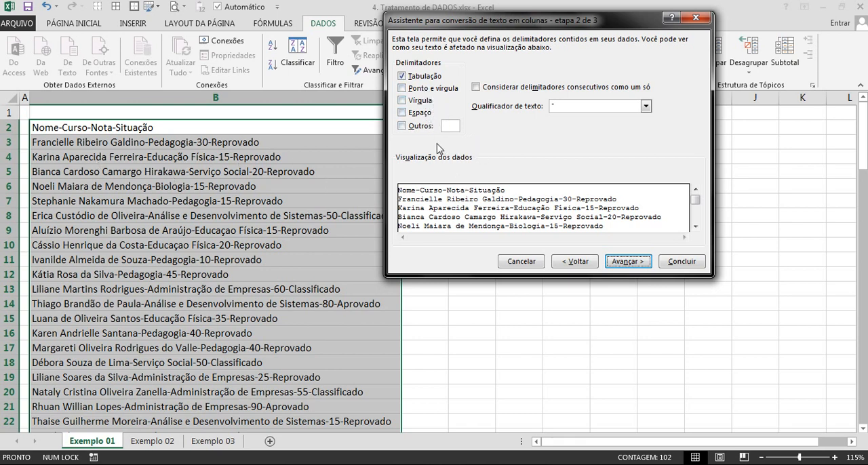
pyautogui.click(451, 126)
pyautogui.write('-')
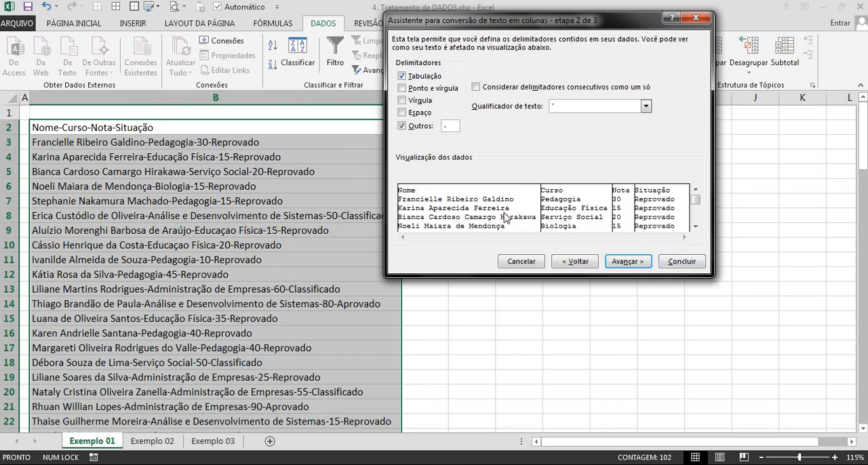
pyautogui.click(636, 264)
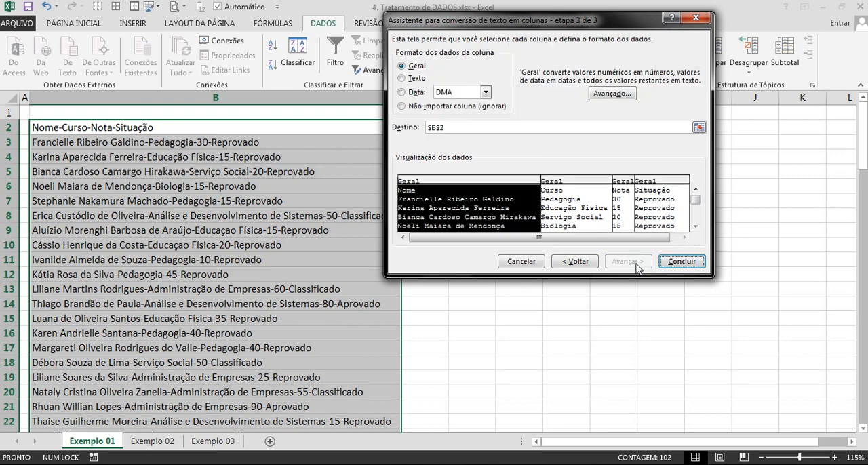
pyautogui.click(682, 265)
pyautogui.click(197, 191)
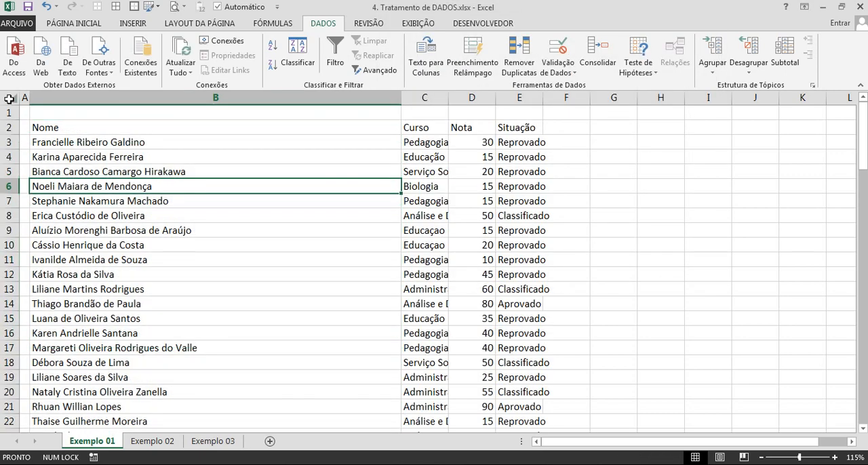
# Autofit the widths of all sheet columns to their contents.
pyautogui.click(12, 99)
pyautogui.doubleClick(400, 105)
pyautogui.click(366, 230)
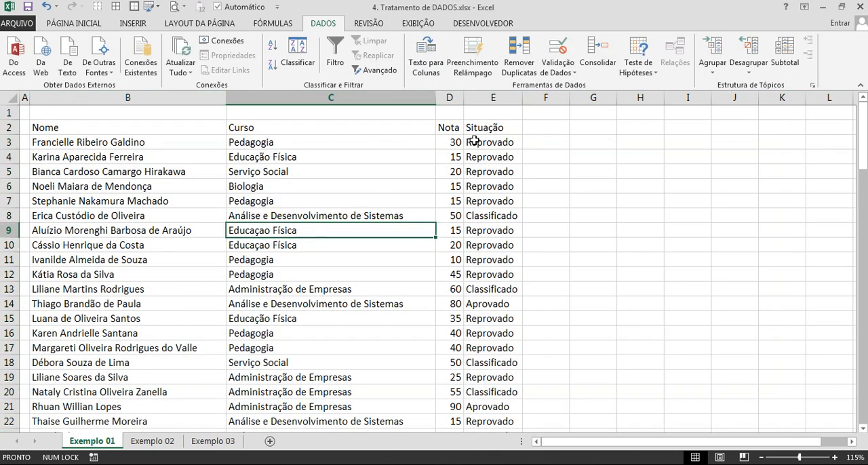
# Format the range B2:E103 as a table with headers, using a grey banded style from the Média group.
pyautogui.click(158, 129)
pyautogui.hotkey('ctrl', 'shift', 'Right')
pyautogui.hotkey('ctrl', 'shift', 'Down')
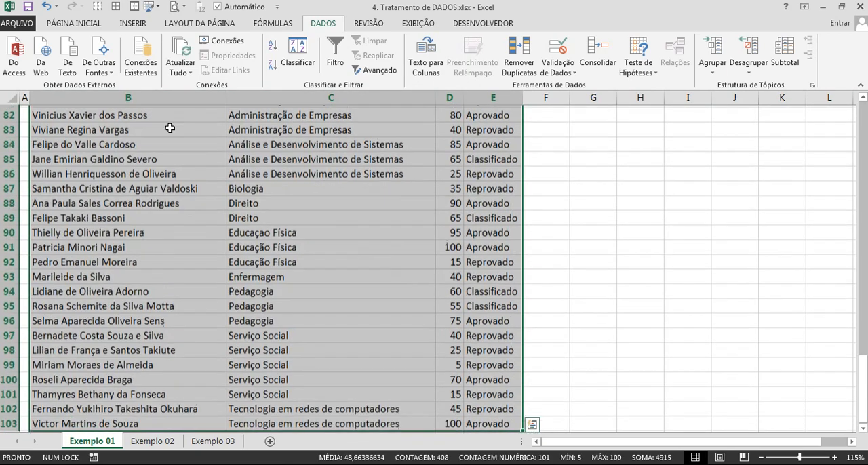
pyautogui.click(75, 23)
pyautogui.click(585, 60)
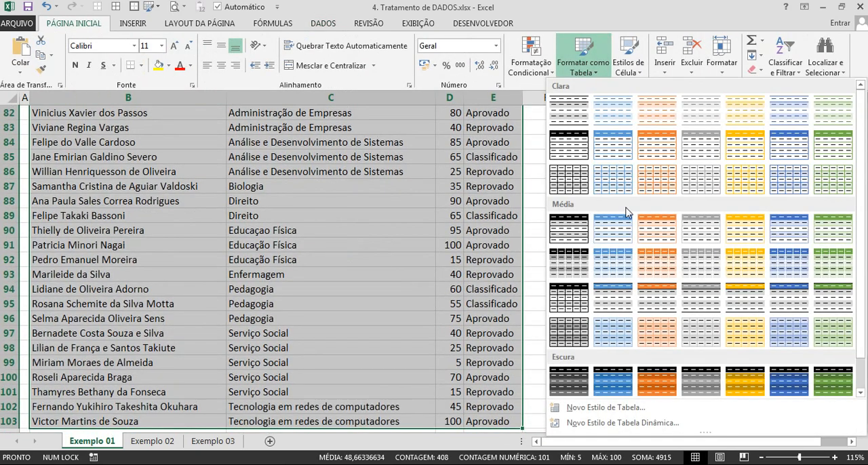
pyautogui.click(702, 263)
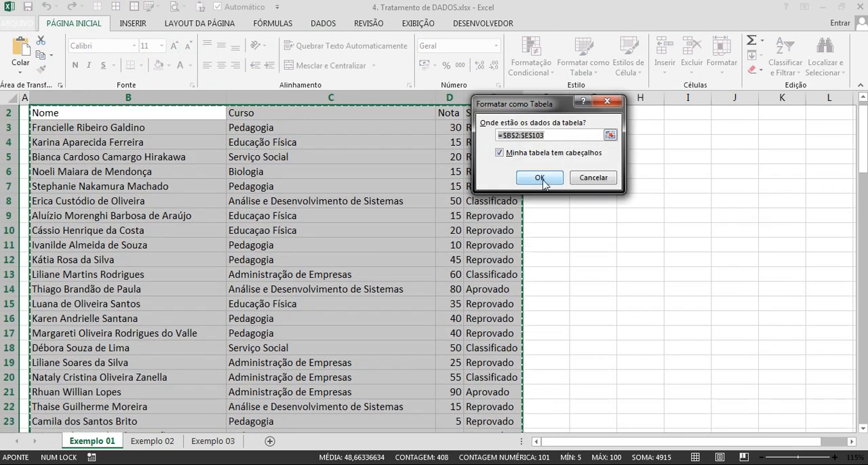
pyautogui.click(548, 177)
pyautogui.click(583, 217)
# Insert a slicer for the Situação field and place it beside the table, over columns G to I.
pyautogui.click(455, 217)
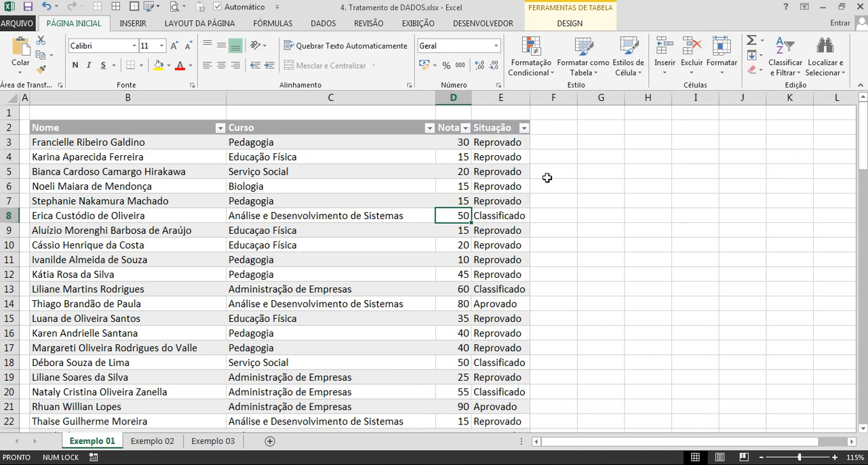
pyautogui.click(568, 23)
pyautogui.click(256, 54)
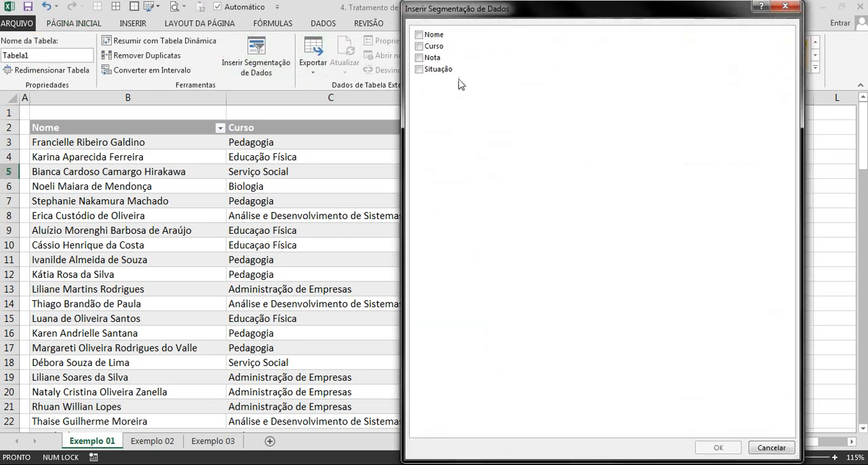
pyautogui.click(421, 70)
pyautogui.click(709, 449)
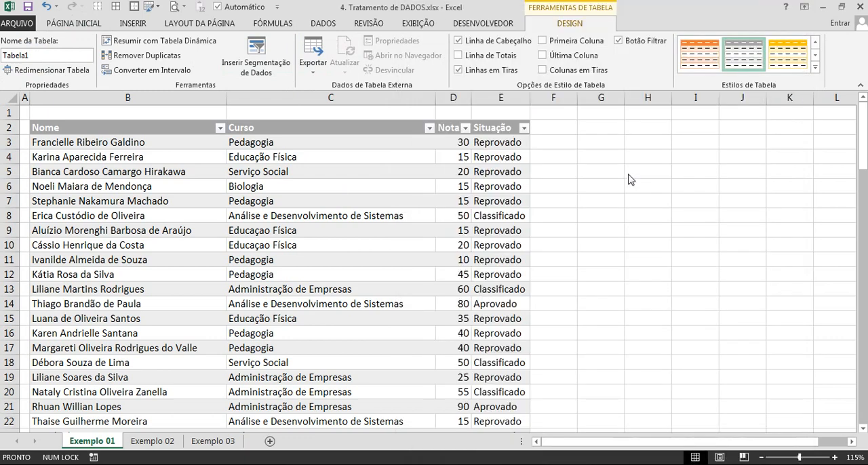
pyautogui.moveTo(419, 202); pyautogui.dragTo(628, 129)
# Filter the table to Classificado with the Situação slicer and clear that filter again.
pyautogui.click(555, 260)
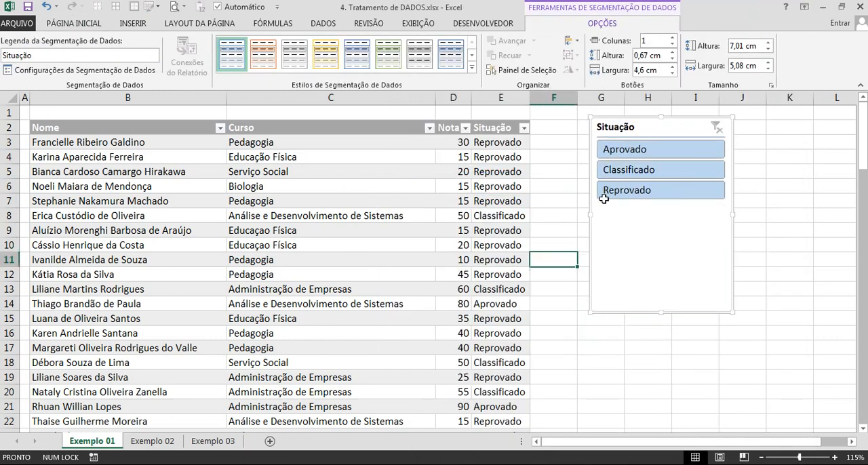
pyautogui.click(615, 170)
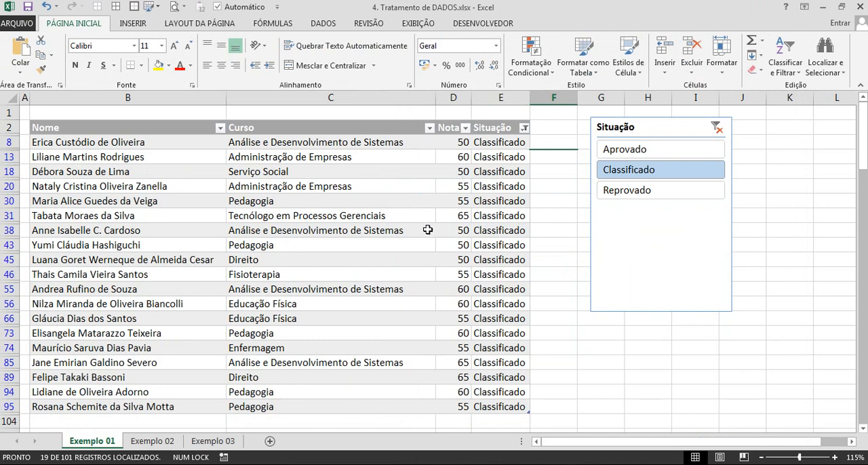
pyautogui.click(716, 127)
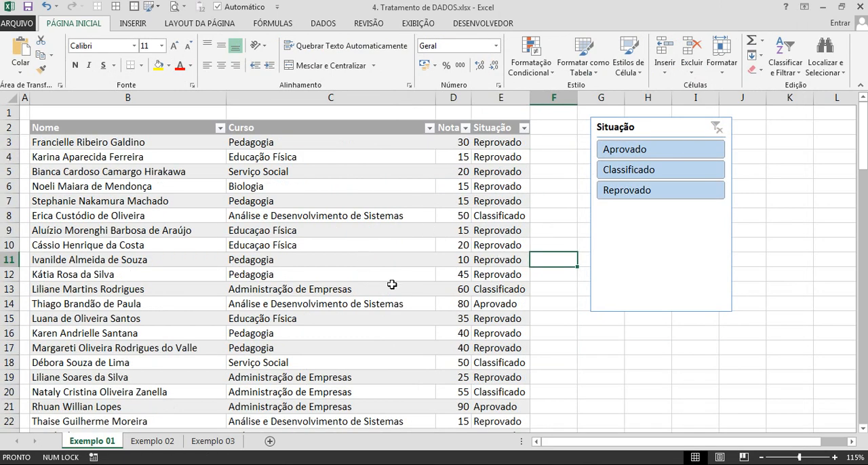
# Insert a slicer for the table's Curso field.
pyautogui.click(405, 216)
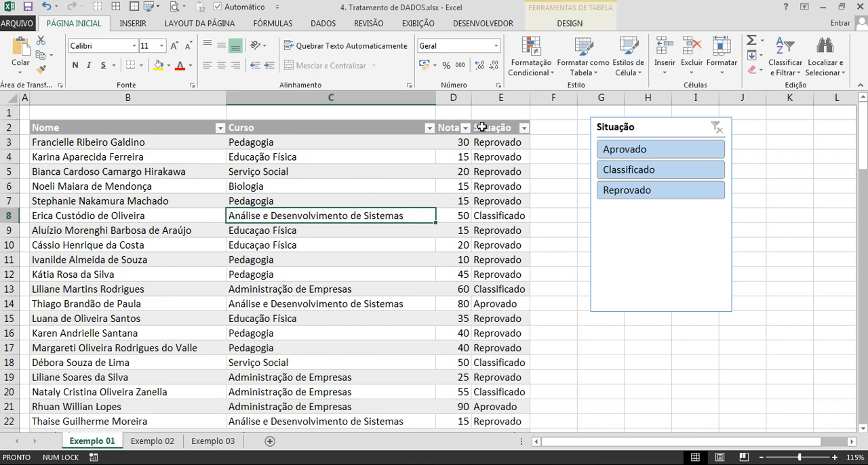
pyautogui.click(557, 26)
pyautogui.click(257, 55)
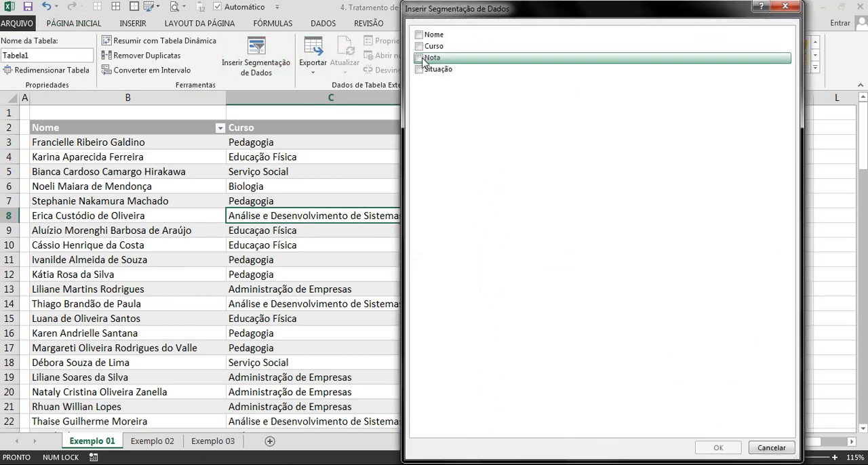
pyautogui.click(438, 46)
pyautogui.click(718, 448)
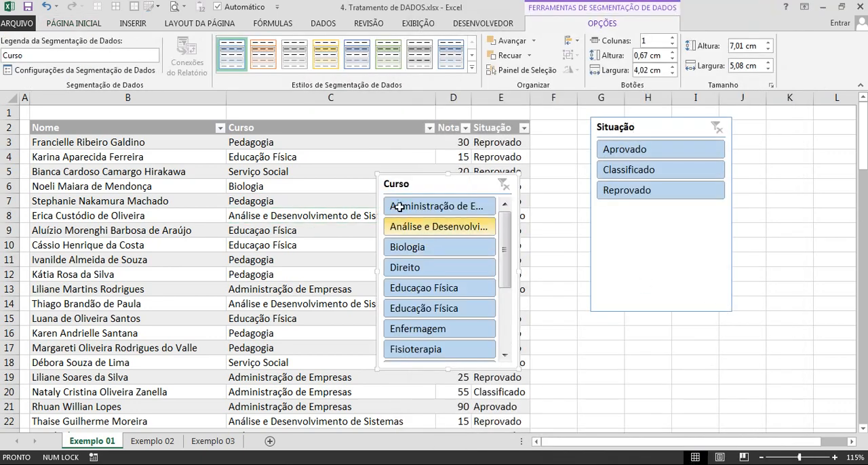
# Arrange the Situação and Curso slicers side by side next to the table, and enlarge the Curso slicer to 9,52 cm high.
pyautogui.moveTo(462, 179); pyautogui.dragTo(812, 120)
pyautogui.moveTo(618, 127); pyautogui.dragTo(574, 127)
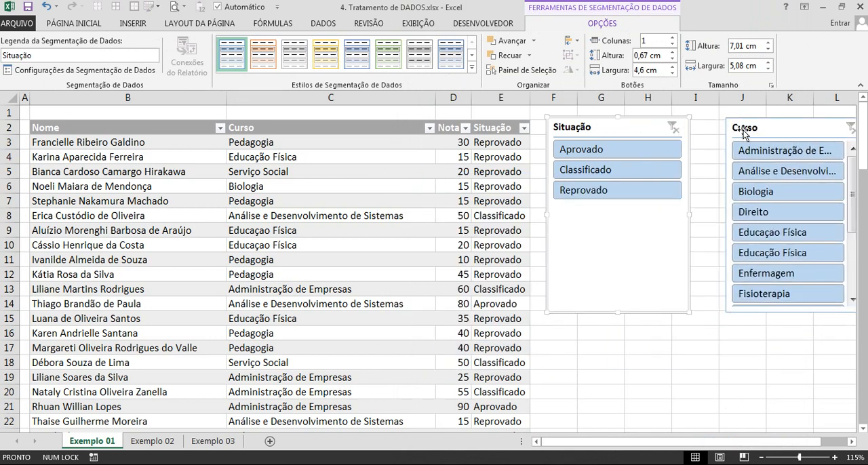
pyautogui.moveTo(744, 131); pyautogui.dragTo(711, 121)
pyautogui.moveTo(762, 303); pyautogui.dragTo(763, 373)
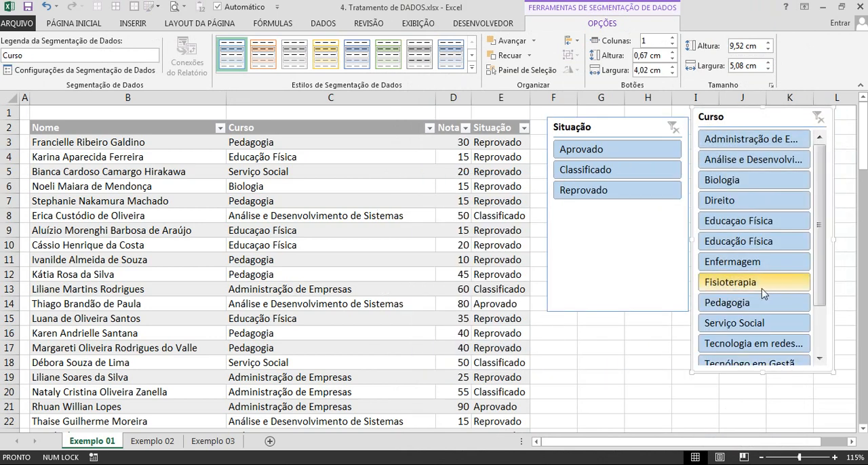
# Filter the table with the slicers to course Pedagogia and situation Reprovado.
pyautogui.click(759, 305)
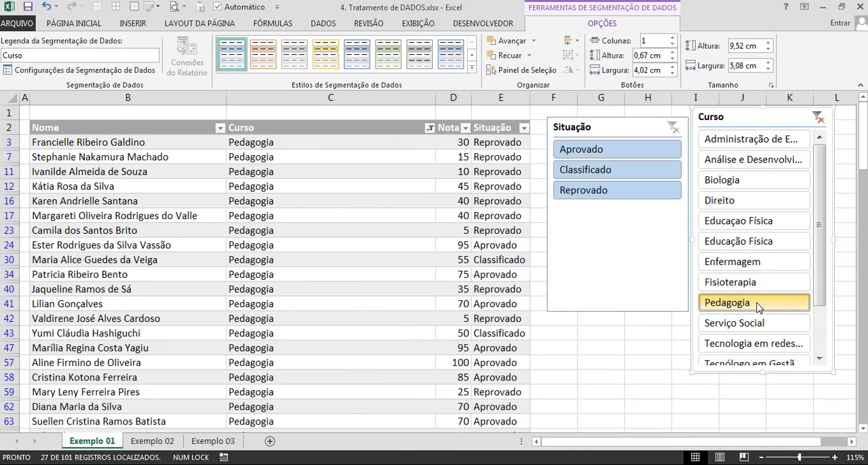
pyautogui.click(584, 192)
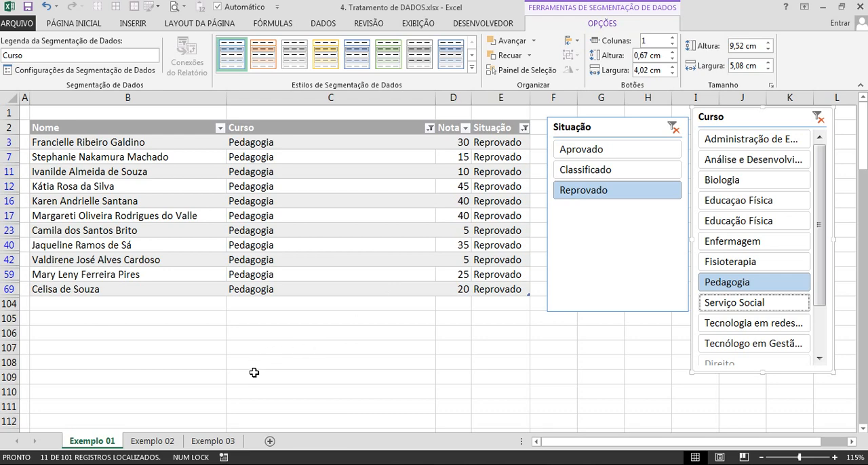
# Open the Exemplo 02 sheet and examine the unseparated codes in columns B and J.
pyautogui.click(162, 446)
pyautogui.click(577, 289)
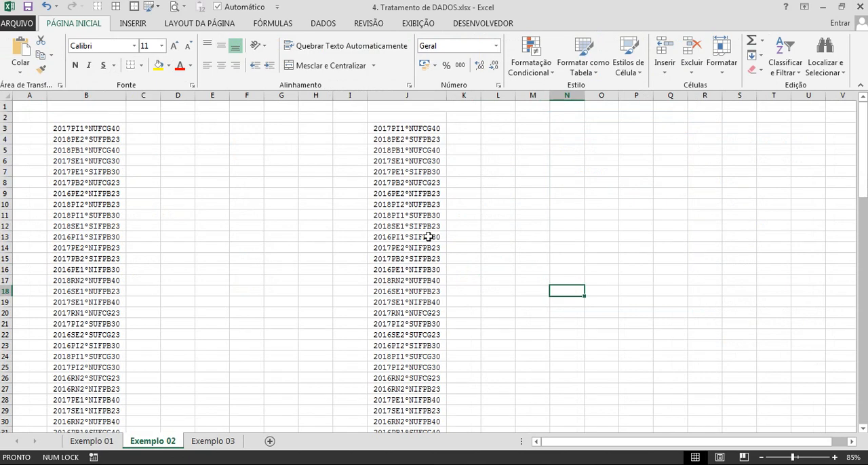
pyautogui.keyDown('ctrl'); pyautogui.scroll(2, 429, 236); pyautogui.keyUp('ctrl')
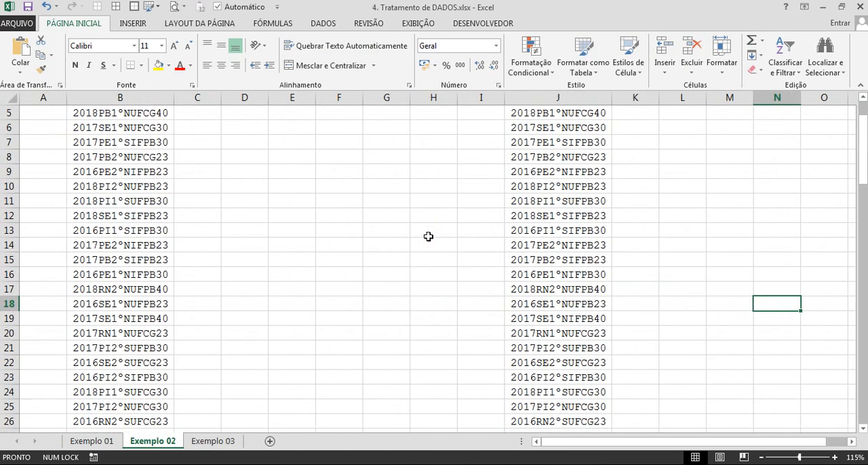
# Narrow the empty column A on the Exemplo 02 sheet.
pyautogui.keyDown('ctrl'); pyautogui.scroll(1, 429, 237); pyautogui.keyUp('ctrl')
pyautogui.hotkey('ctrl', 'Up')
pyautogui.hotkey('ctrl', 'Left')
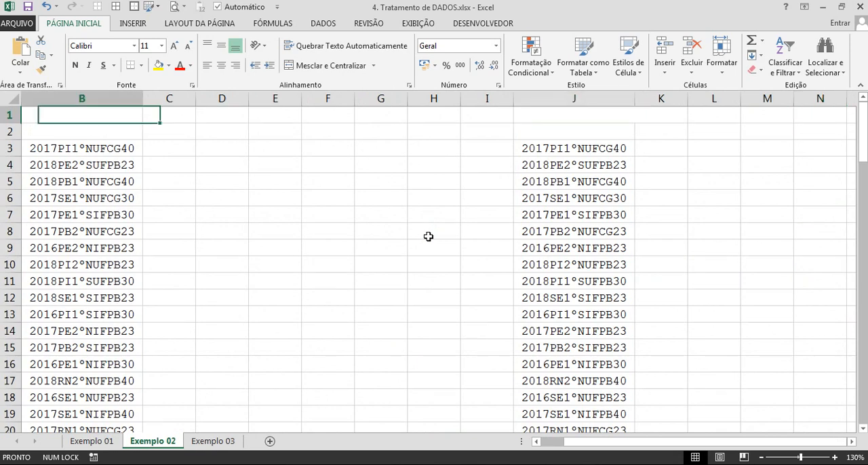
pyautogui.moveTo(74, 101); pyautogui.dragTo(43, 100)
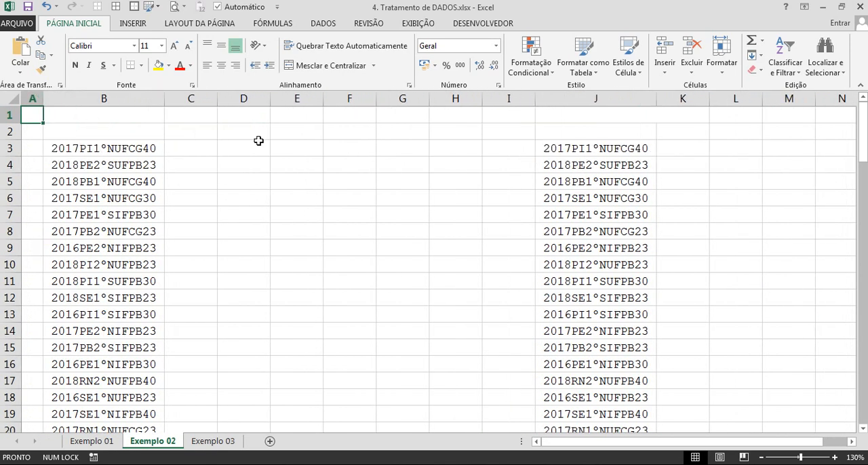
# Format the year 2017 at the start of the code in B3 as bold red text.
pyautogui.keyDown('ctrl'); pyautogui.scroll(14, 151, 192); pyautogui.keyUp('ctrl')
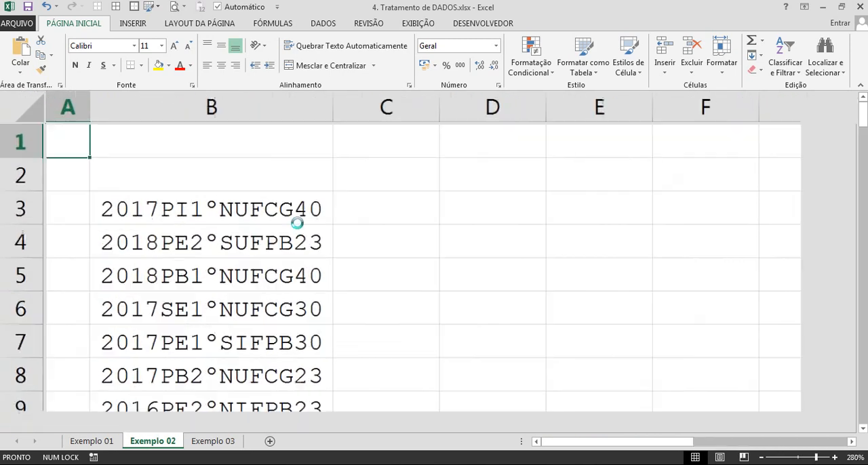
pyautogui.keyDown('ctrl'); pyautogui.scroll(2, 302, 225); pyautogui.keyUp('ctrl')
pyautogui.doubleClick(224, 251)
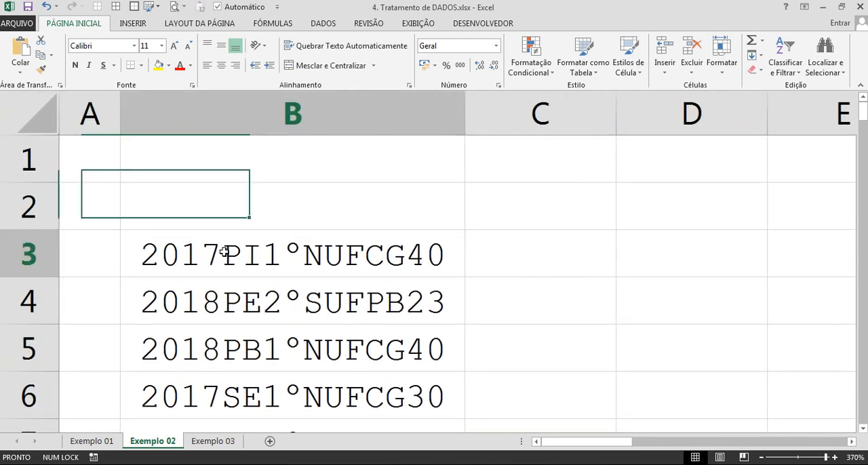
pyautogui.moveTo(222, 251); pyautogui.dragTo(131, 244)
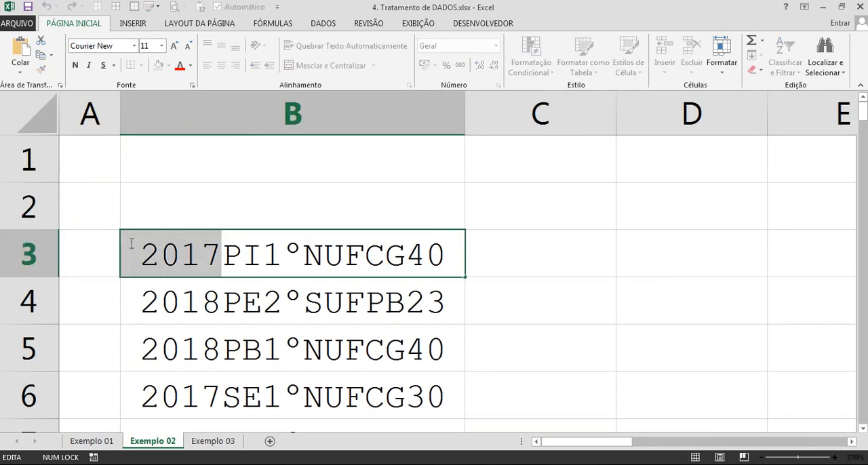
pyautogui.click(75, 65)
pyautogui.click(190, 65)
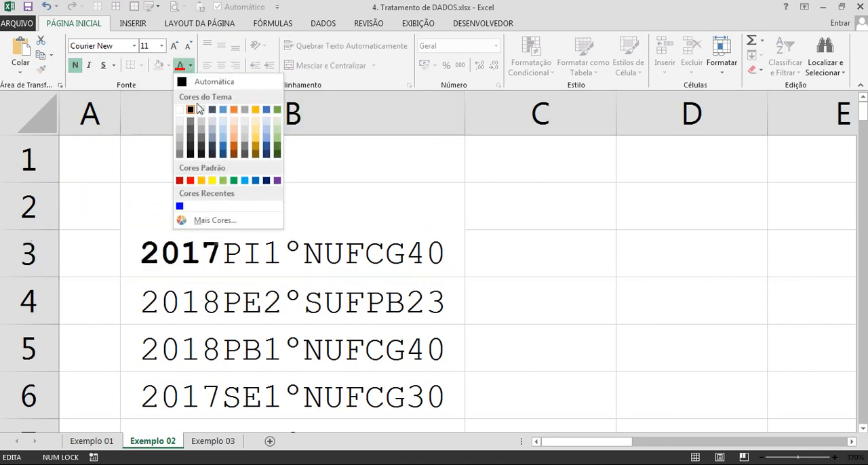
pyautogui.click(189, 182)
# Colour the state letters PI in the B3 code blue.
pyautogui.click(261, 263)
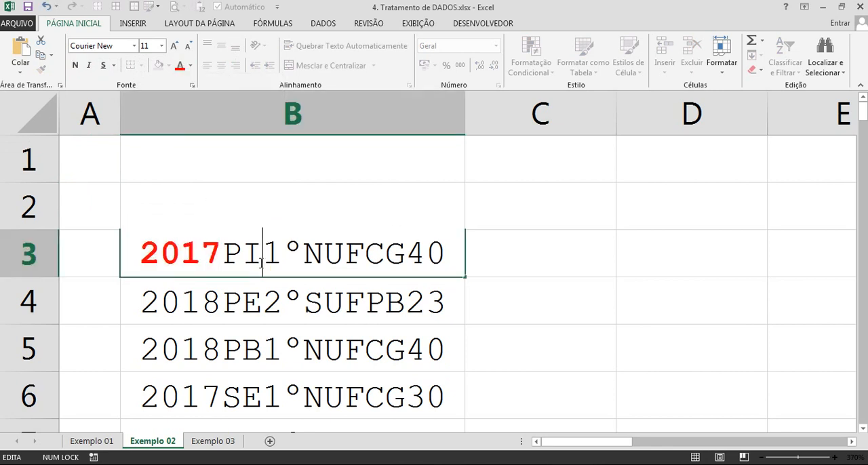
pyautogui.moveTo(225, 254); pyautogui.dragTo(264, 255)
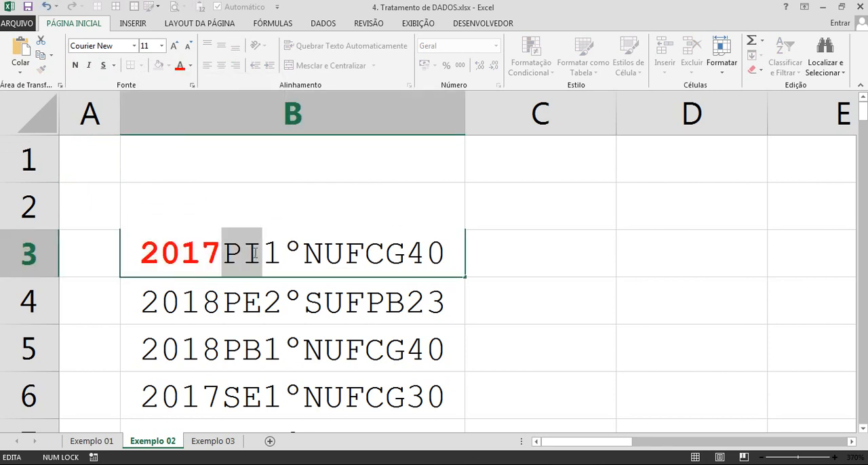
pyautogui.click(191, 65)
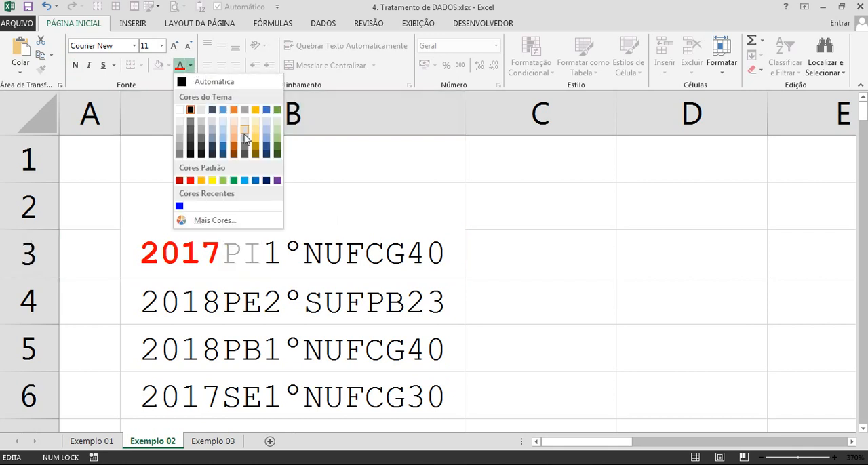
pyautogui.click(179, 206)
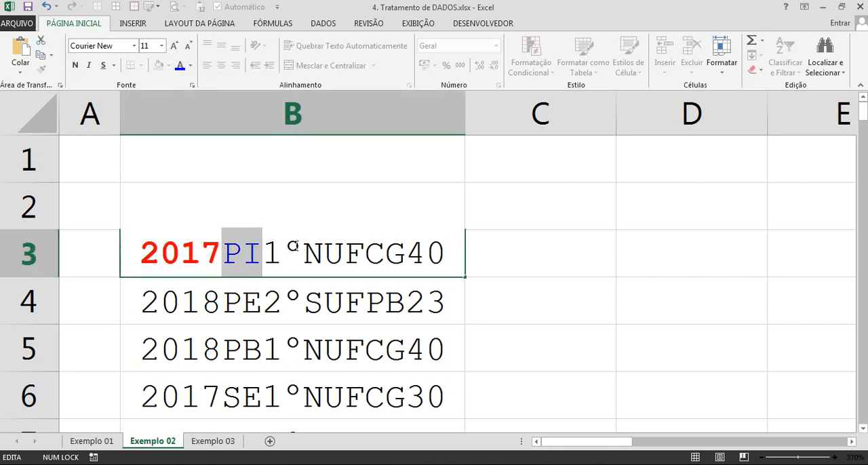
# Make the 1° part of the B3 code bold and colour the N after it blue.
pyautogui.moveTo(296, 247); pyautogui.dragTo(274, 247)
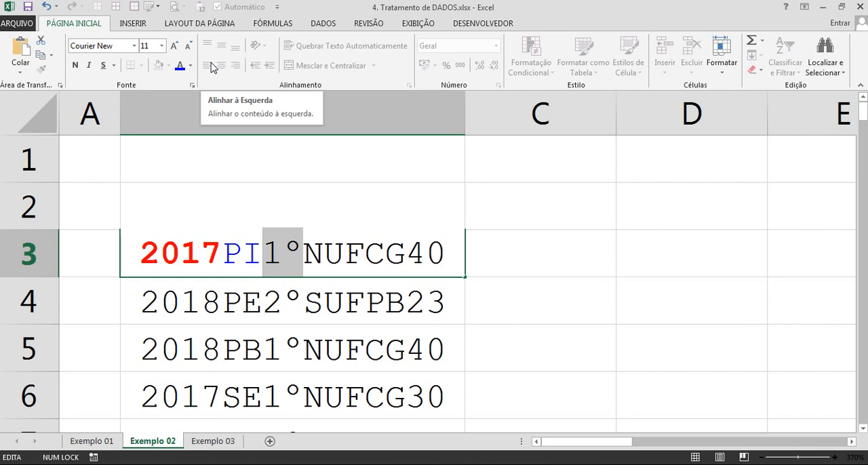
pyautogui.click(76, 65)
pyautogui.click(306, 251)
pyautogui.moveTo(307, 251); pyautogui.dragTo(324, 252)
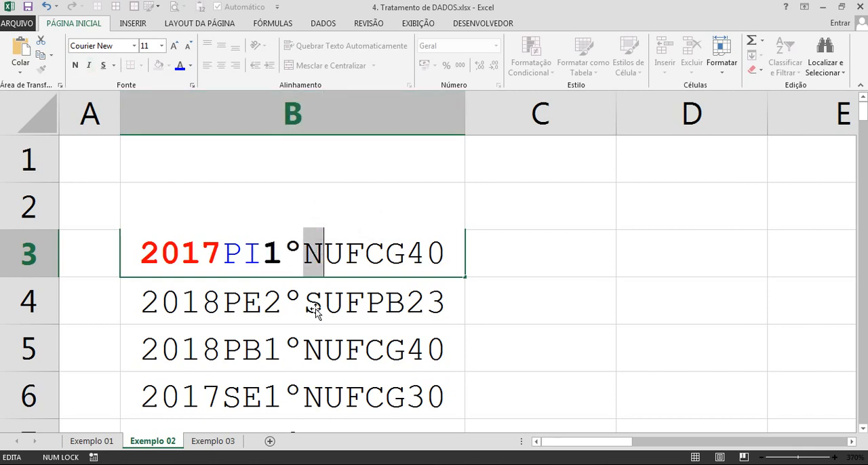
pyautogui.click(180, 66)
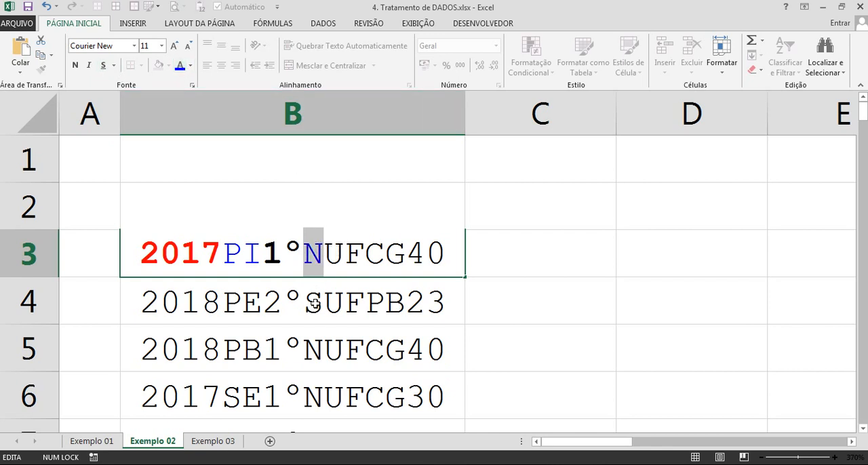
# Format UFCG in the B3 code as bold red text.
pyautogui.moveTo(324, 252); pyautogui.dragTo(404, 252)
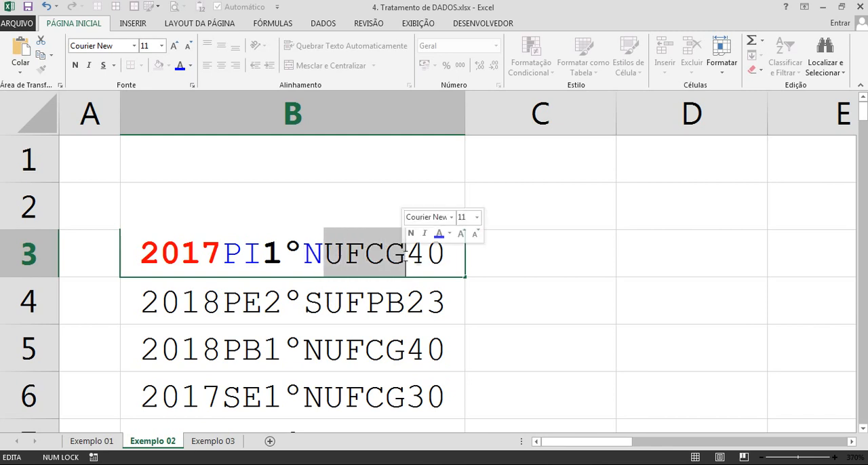
pyautogui.click(191, 65)
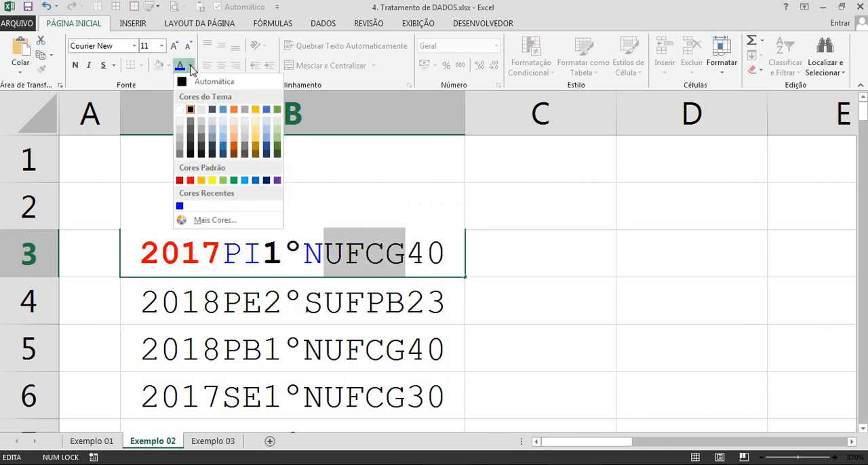
pyautogui.click(190, 179)
pyautogui.hotkey('ctrl', 'n')
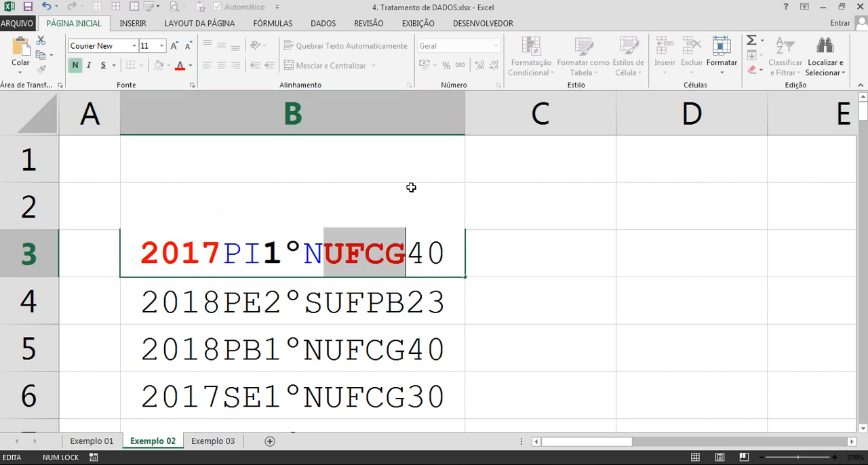
# Colour the final 40 in the B3 code blue and finish editing the cell.
pyautogui.moveTo(408, 246); pyautogui.dragTo(446, 247)
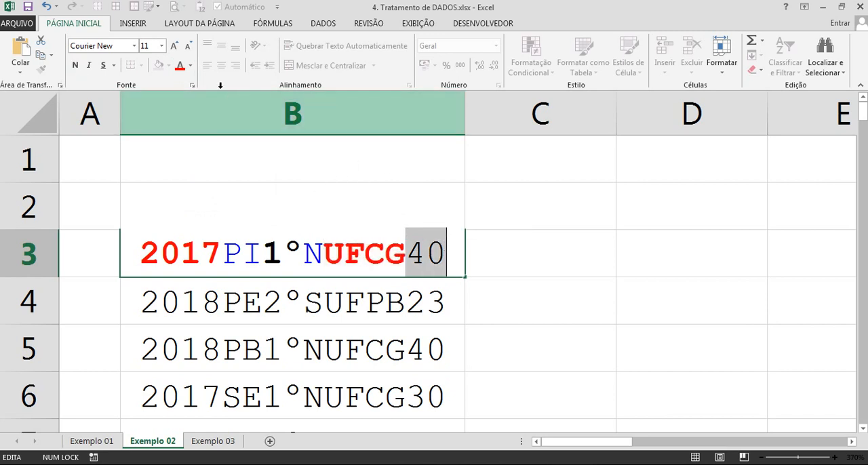
pyautogui.click(190, 65)
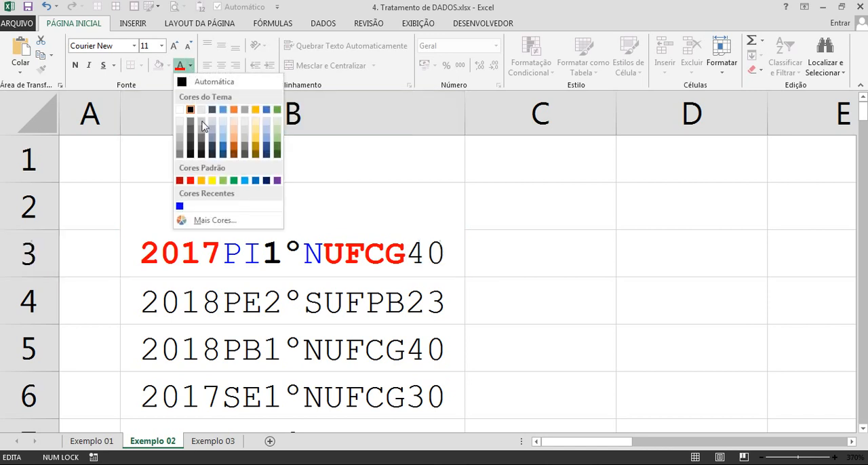
pyautogui.click(180, 205)
pyautogui.press('Return')
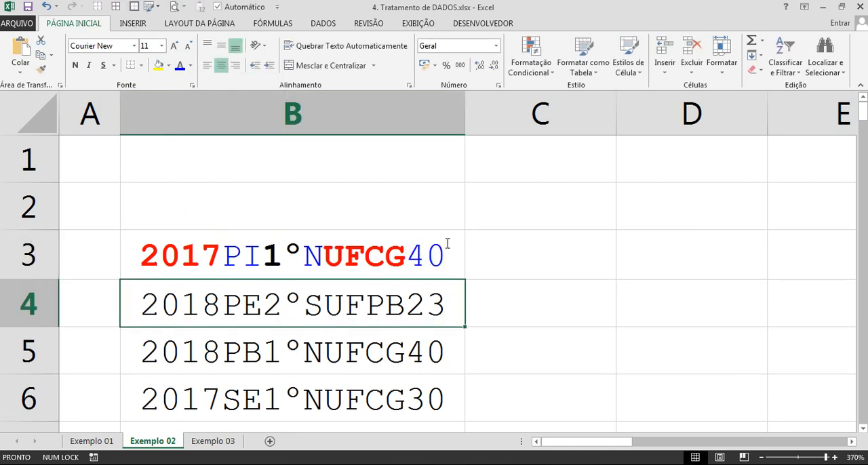
pyautogui.click(342, 259)
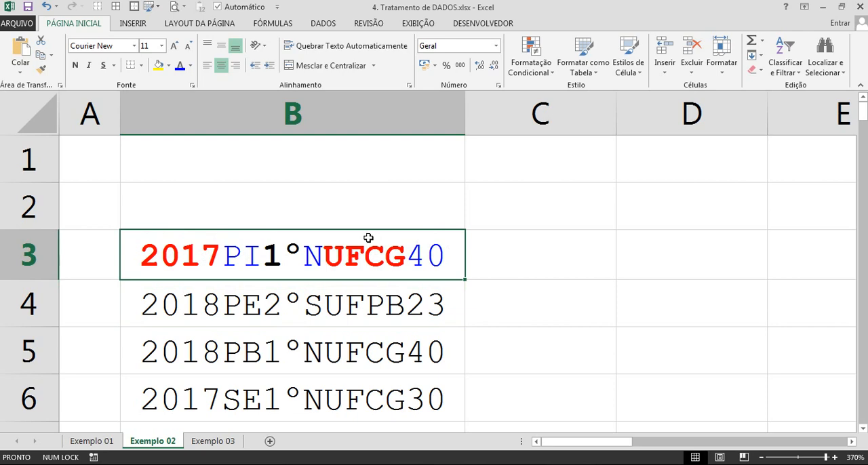
# Examine the colour-marked code in B3 and the empty cells C2:H2 beside it, one for each part of the code.
pyautogui.scroll(-8, 325, 235)
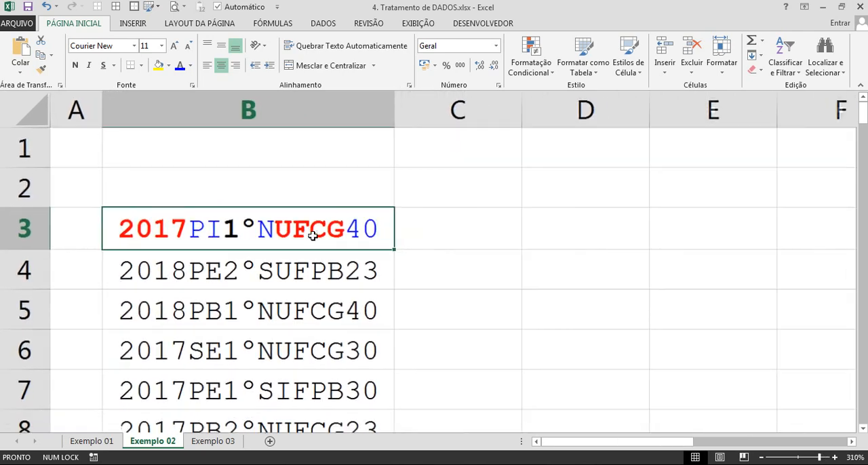
pyautogui.scroll(-4, 313, 235)
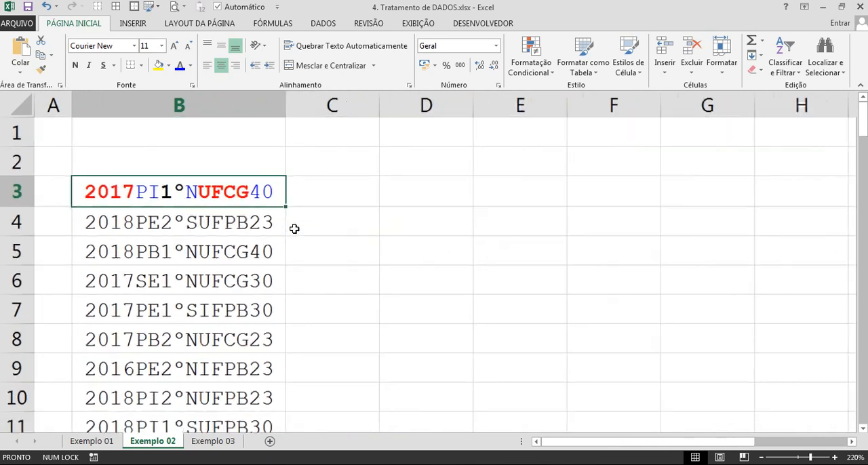
pyautogui.scroll(1, 241, 246)
pyautogui.scroll(-1, 243, 245)
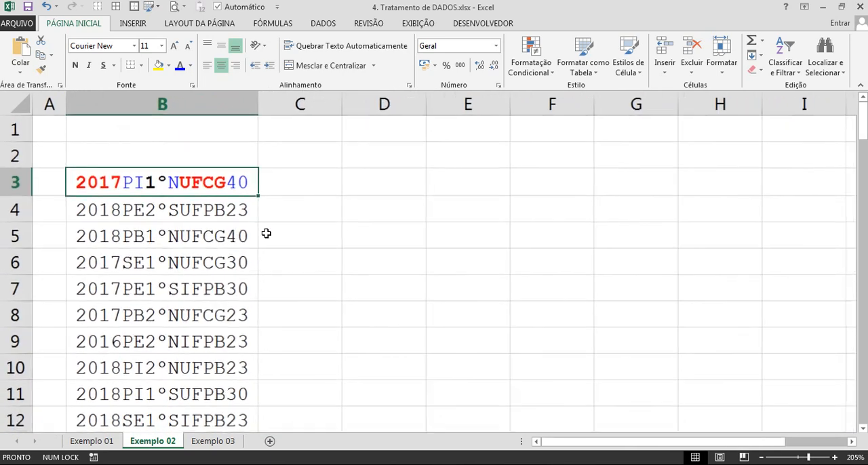
pyautogui.moveTo(293, 155); pyautogui.dragTo(532, 158)
pyautogui.click(322, 159)
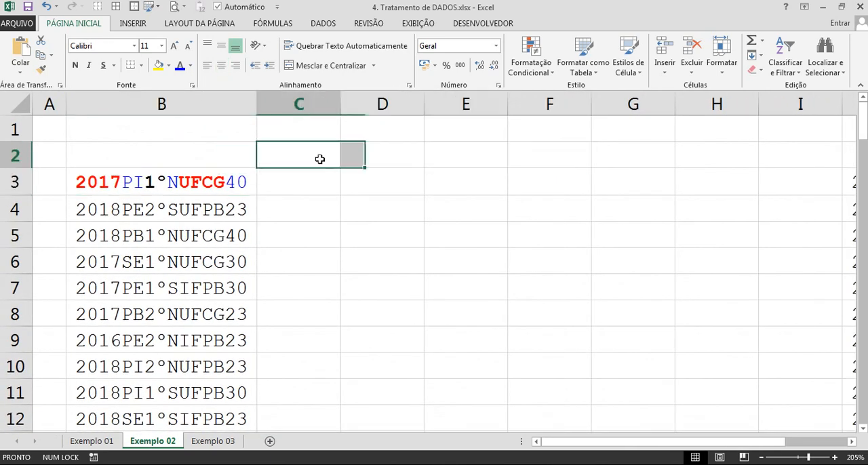
pyautogui.click(385, 161)
pyautogui.click(461, 155)
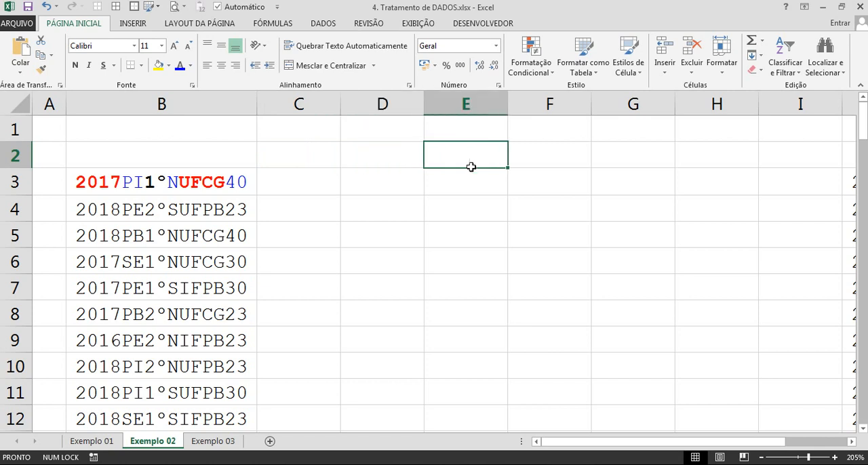
pyautogui.click(546, 155)
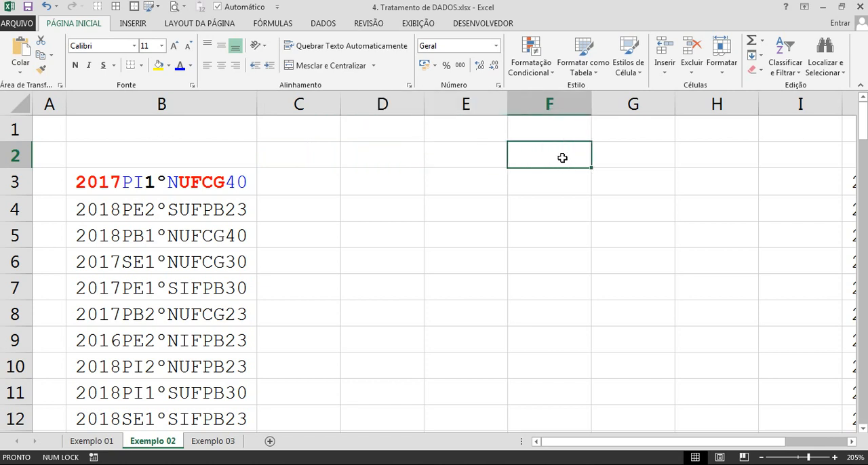
pyautogui.click(624, 156)
pyautogui.click(711, 162)
pyautogui.moveTo(337, 161); pyautogui.dragTo(689, 155)
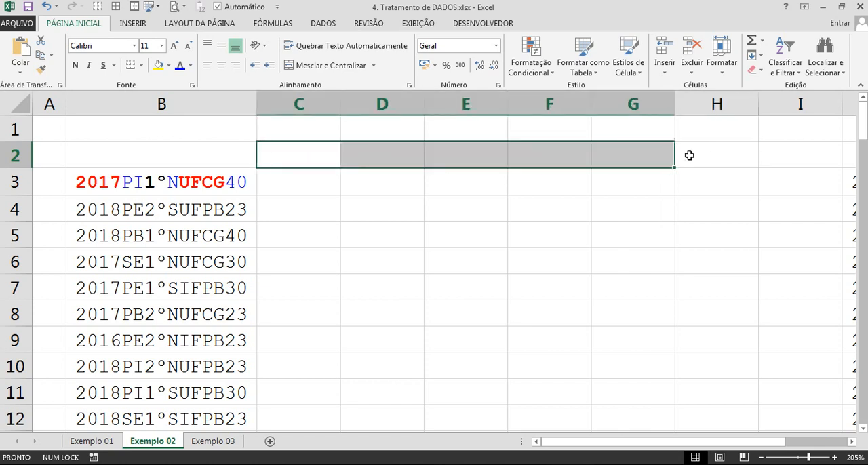
pyautogui.scroll(-2, 420, 232)
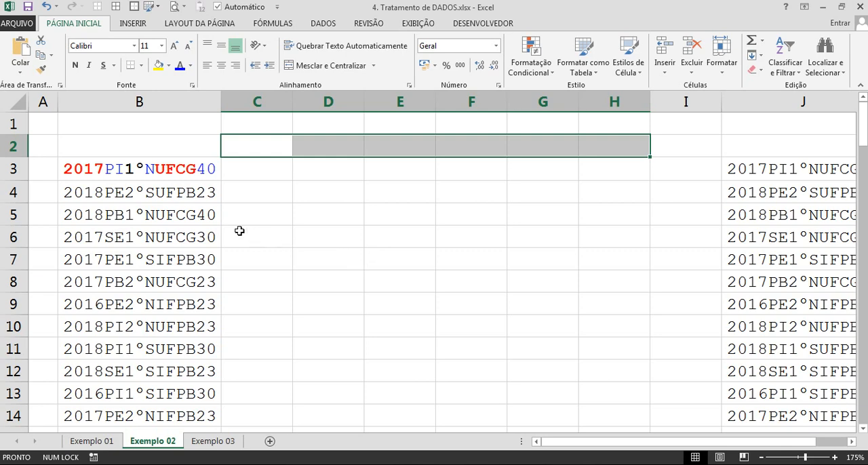
# Start a text-to-columns conversion of all column B codes from B3 down, using the fixed-width type (Largura fixa).
pyautogui.click(180, 232)
pyautogui.press('Up')
pyautogui.press('Up')
pyautogui.press('Up')
pyautogui.press('Up')
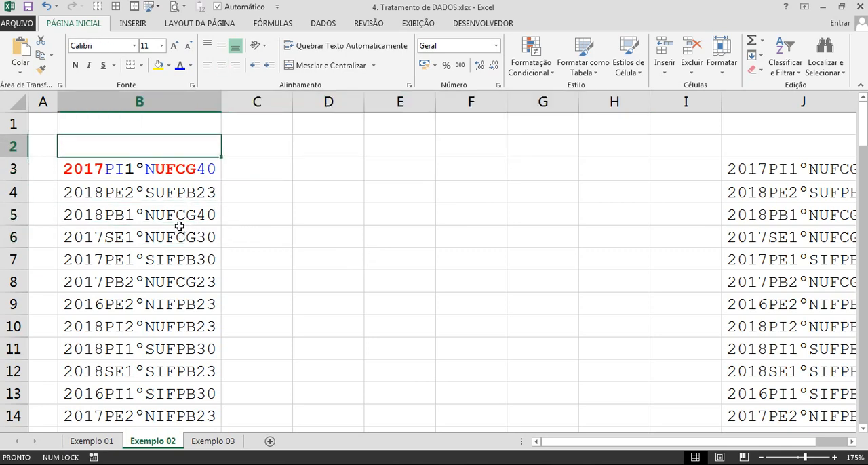
pyautogui.press('Down')
pyautogui.hotkey('ctrl', 'shift', 'Down')
pyautogui.moveTo(862, 403); pyautogui.dragTo(862, 121)
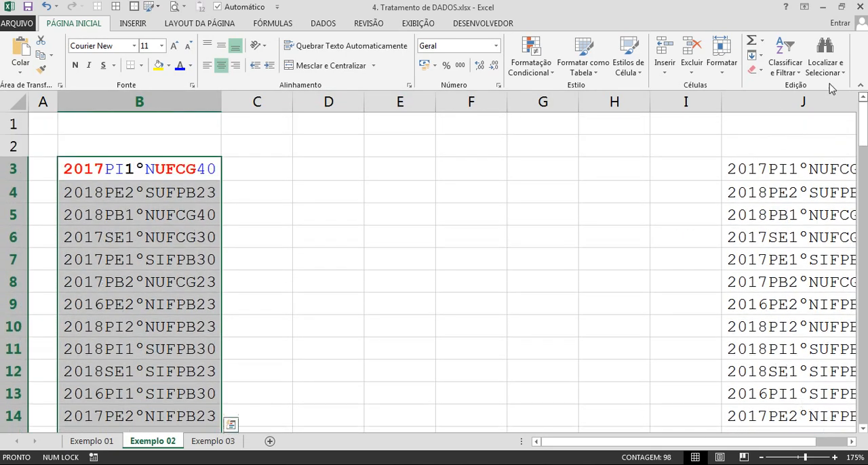
pyautogui.click(325, 23)
pyautogui.click(426, 61)
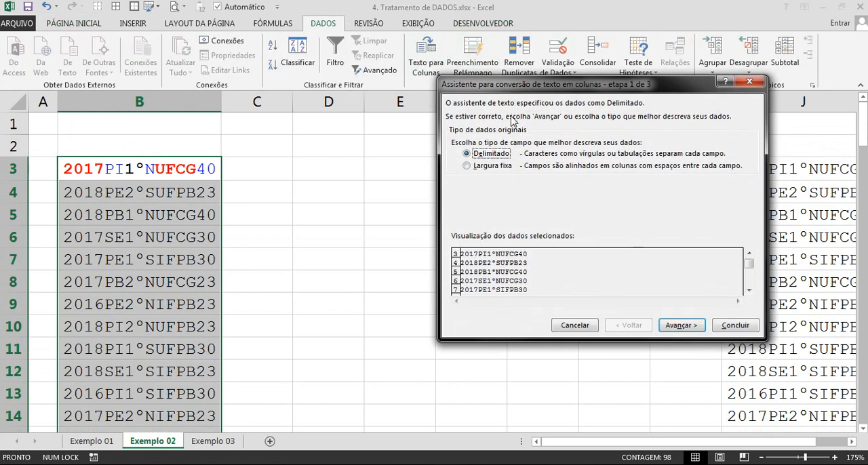
pyautogui.moveTo(472, 87); pyautogui.dragTo(346, 67)
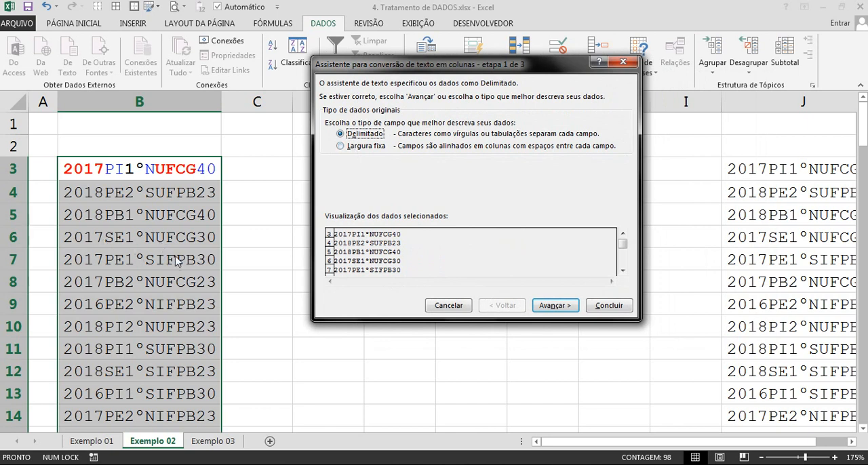
pyautogui.click(354, 146)
pyautogui.click(560, 306)
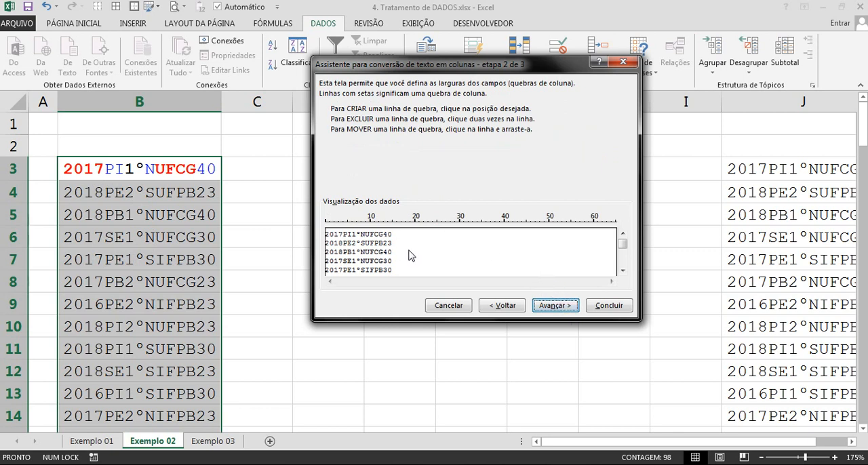
# Set the column breaks after characters 4, 6, 8, 9 and 13 to separate the six parts of the codes.
pyautogui.moveTo(410, 253); pyautogui.dragTo(345, 260)
pyautogui.moveTo(396, 251); pyautogui.dragTo(352, 256)
pyautogui.moveTo(426, 260); pyautogui.dragTo(365, 256)
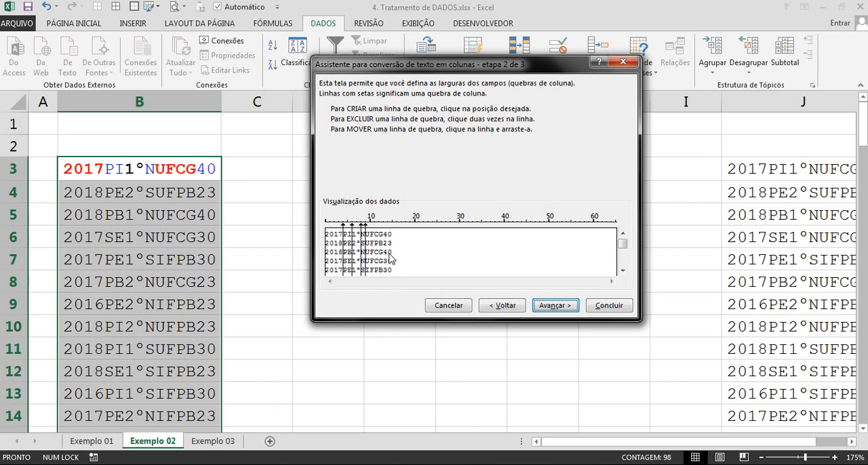
pyautogui.moveTo(420, 258); pyautogui.dragTo(383, 256)
# Finish the text-to-columns conversion with the General (Geral) column format and $B$3 as the destination.
pyautogui.click(555, 306)
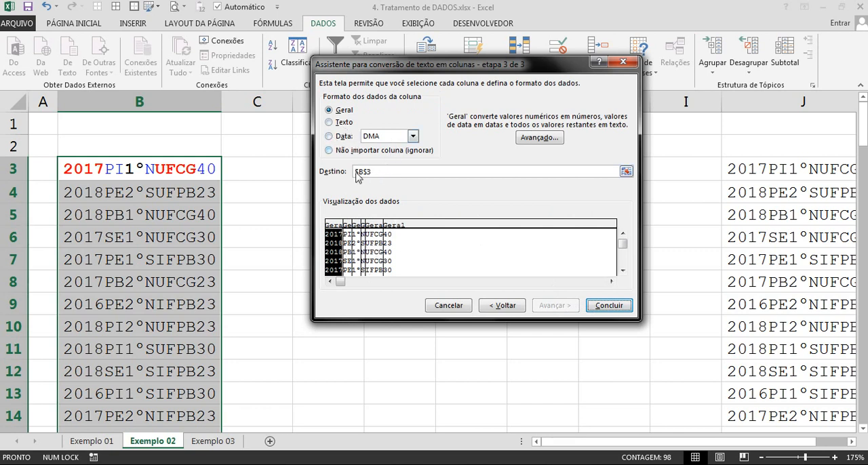
pyautogui.click(608, 306)
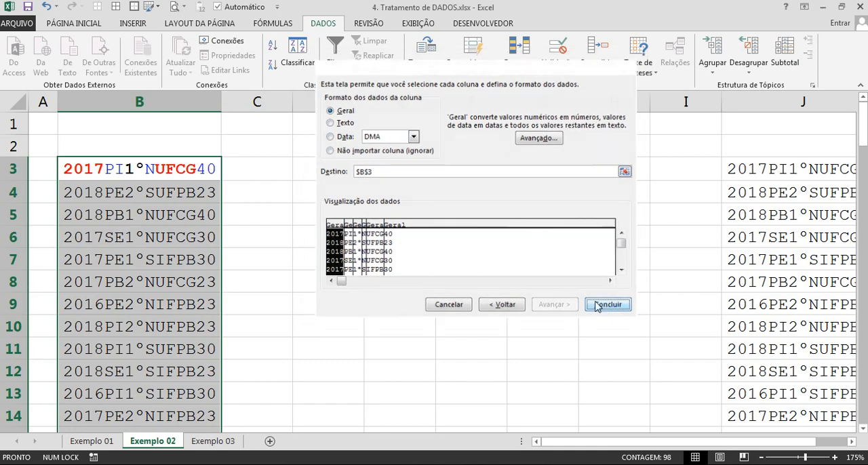
pyautogui.click(339, 257)
pyautogui.scroll(-2, 339, 248)
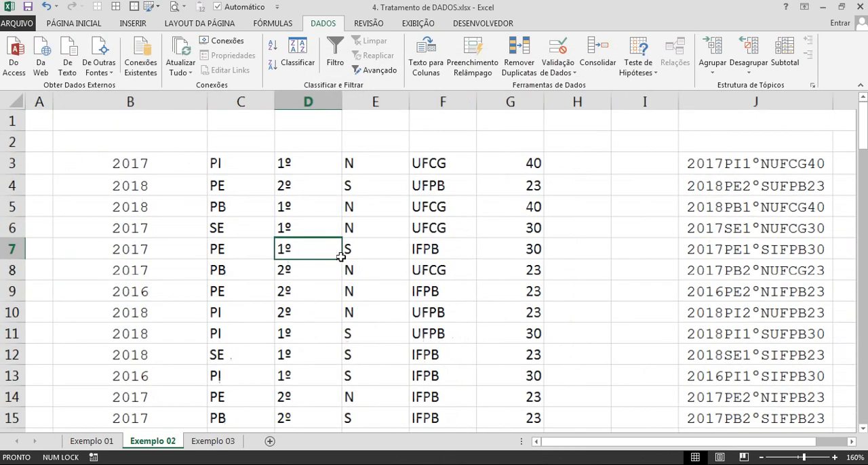
# Enter the headers Ano in B2 and Estado in C2 above the separated data.
pyautogui.click(143, 135)
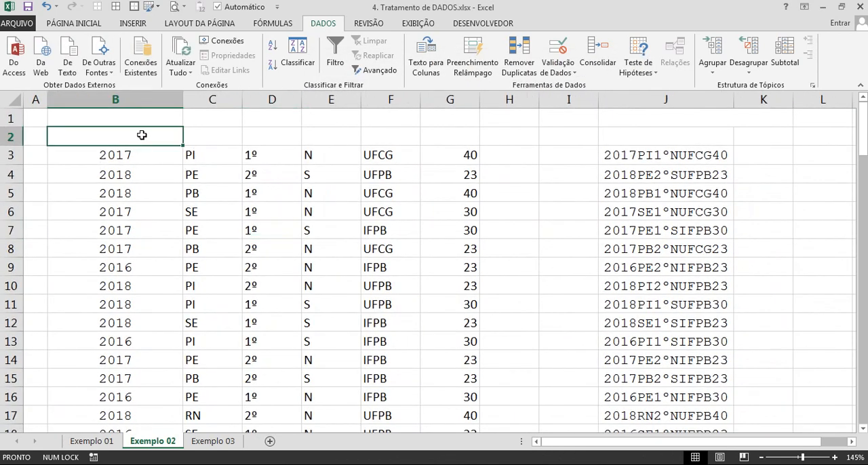
pyautogui.write('Ano')
pyautogui.press('Tab')
pyautogui.press('capslock')
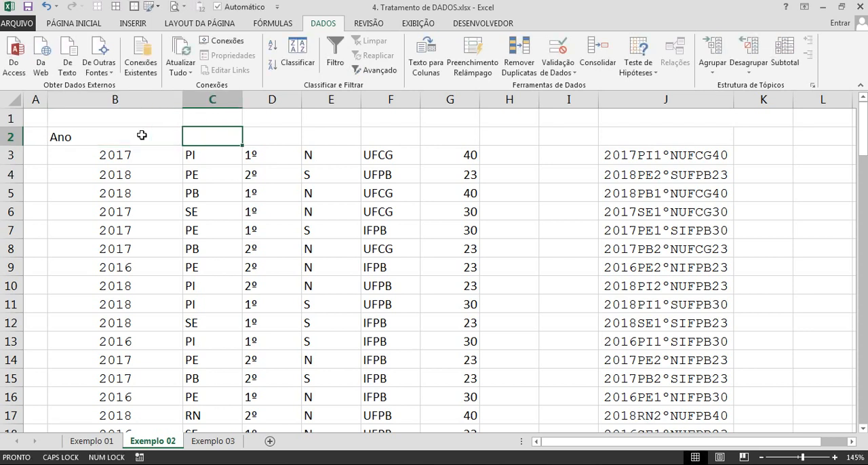
pyautogui.write('E')
pyautogui.press('capslock')
pyautogui.write('stado')
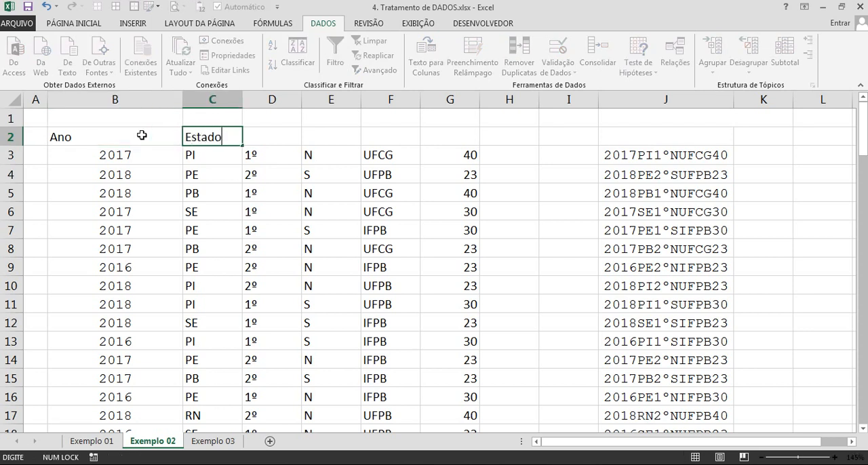
pyautogui.press('Tab')
# Enter the headers Período in D2 and Cota in E2.
pyautogui.press('capslock')
pyautogui.write('P')
pyautogui.press('capslock')
pyautogui.write('eríodo')
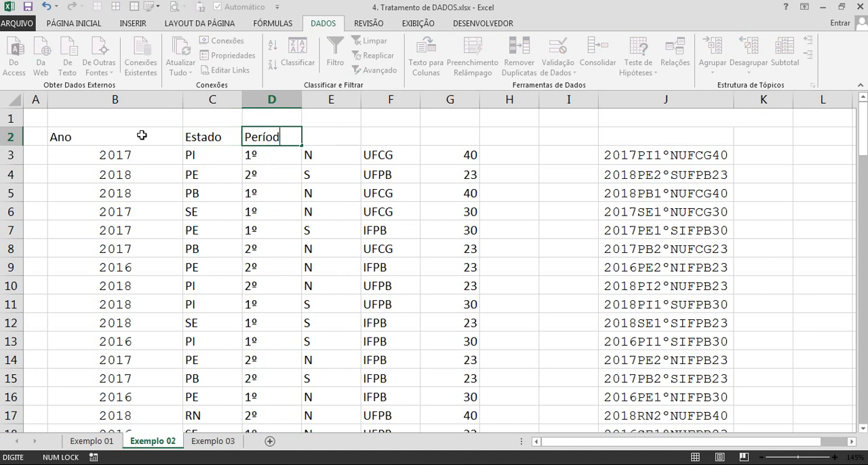
pyautogui.press('Tab')
pyautogui.press('capslock')
pyautogui.write('C')
pyautogui.press('capslock')
pyautogui.write('ot')
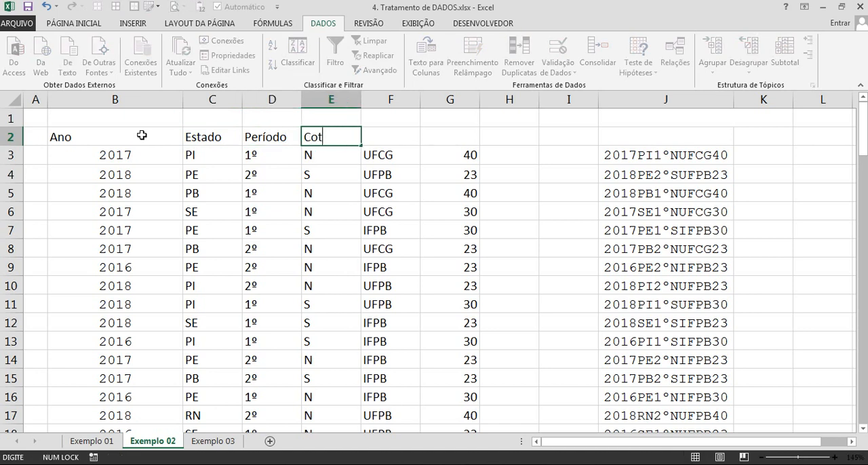
pyautogui.write('a')
pyautogui.press('Tab')
# Enter the headers Universidade in F2 and Idade in G2.
pyautogui.press('capslock')
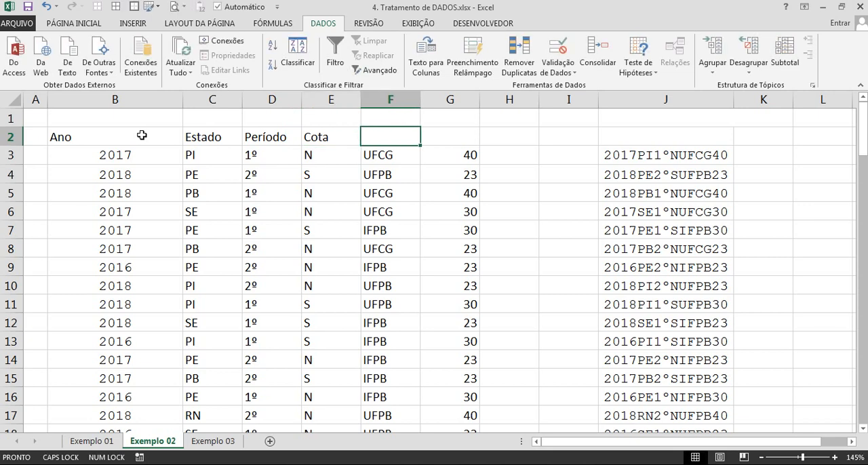
pyautogui.write('U')
pyautogui.press('capslock')
pyautogui.write('niversidade')
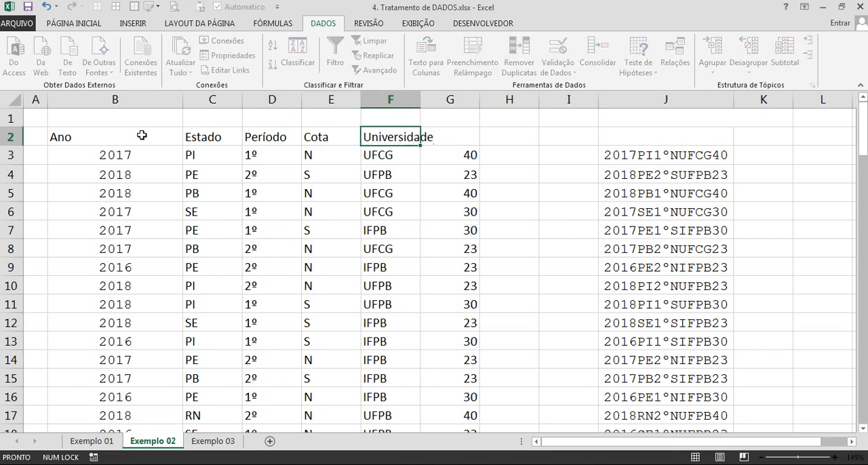
pyautogui.press('Tab')
pyautogui.press('capslock')
pyautogui.write('I')
pyautogui.press('capslock')
pyautogui.write('dade')
pyautogui.press('Tab')
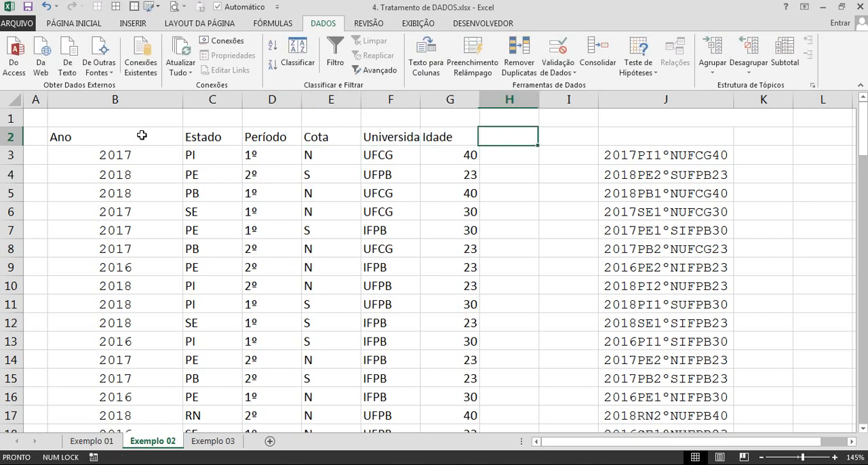
# Narrow column B so it roughly fits the year values.
pyautogui.scroll(-1, 174, 189)
pyautogui.click(161, 194)
pyautogui.doubleClick(164, 101)
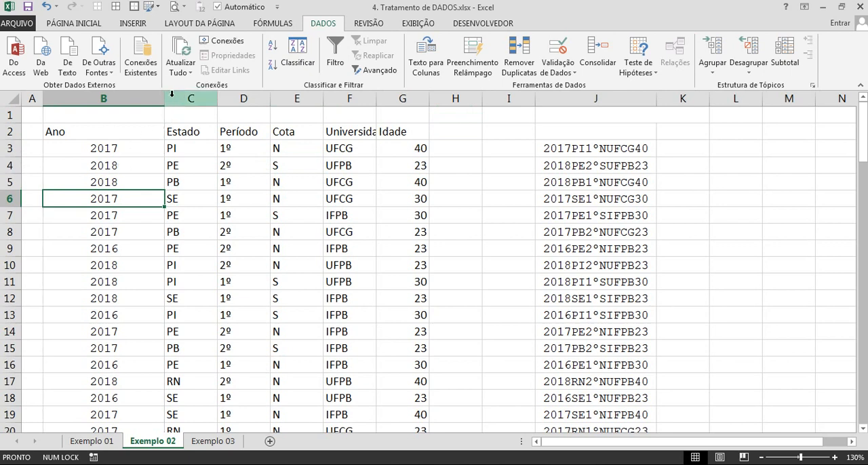
pyautogui.moveTo(164, 98); pyautogui.dragTo(91, 98)
pyautogui.click(127, 156)
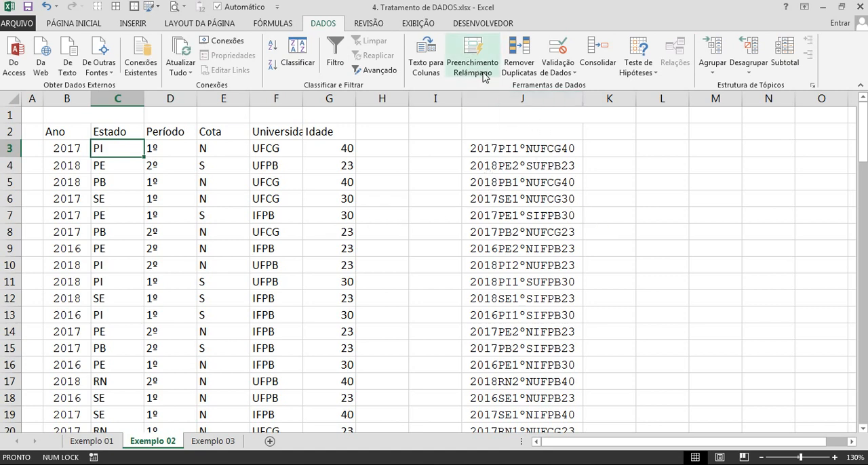
# Narrow the empty column I between the separated table and the original codes in column J.
pyautogui.click(526, 248)
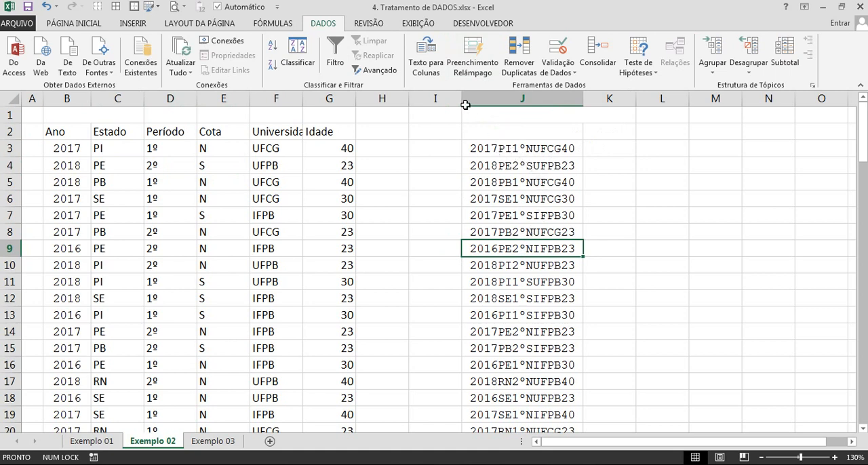
pyautogui.moveTo(461, 99); pyautogui.dragTo(429, 103)
pyautogui.scroll(-1, 312, 234)
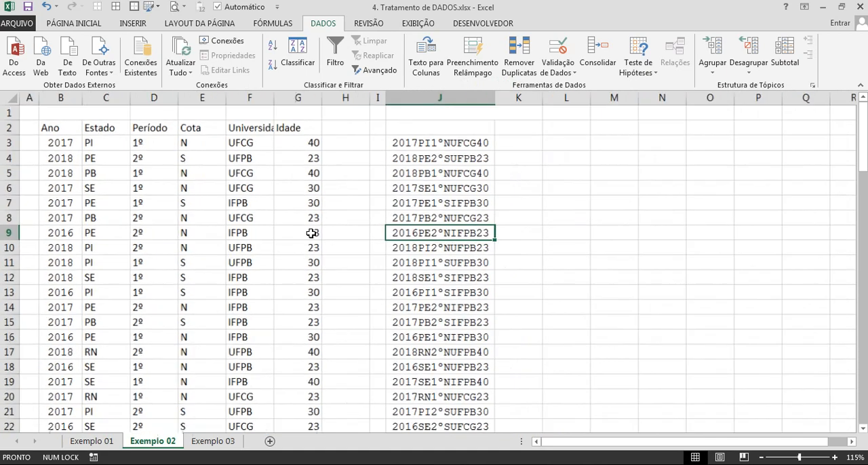
pyautogui.scroll(4, 597, 229)
pyautogui.scroll(2, 597, 229)
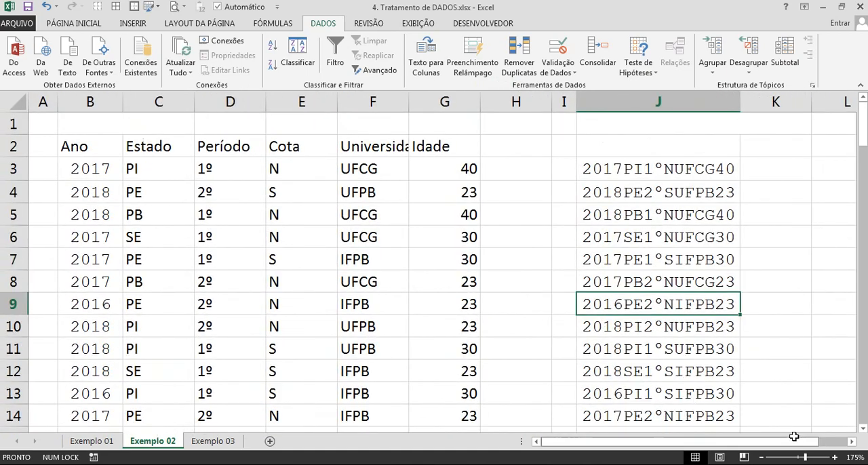
pyautogui.moveTo(793, 439); pyautogui.dragTo(844, 443)
pyautogui.click(851, 443)
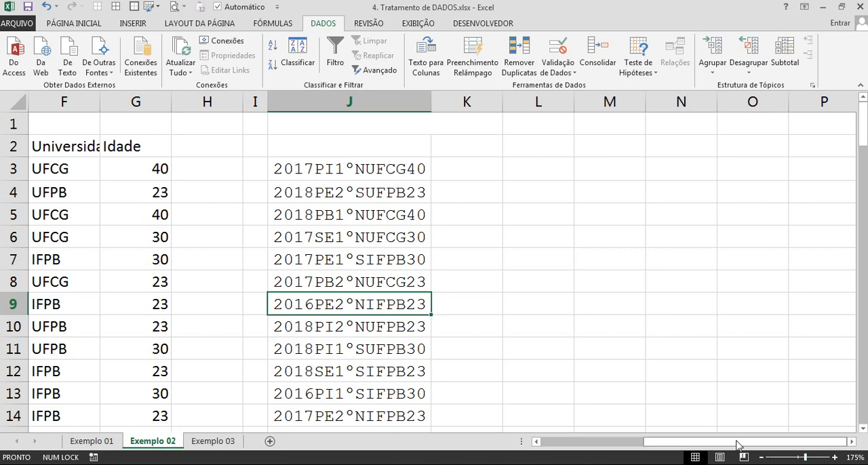
pyautogui.moveTo(738, 443); pyautogui.dragTo(597, 442)
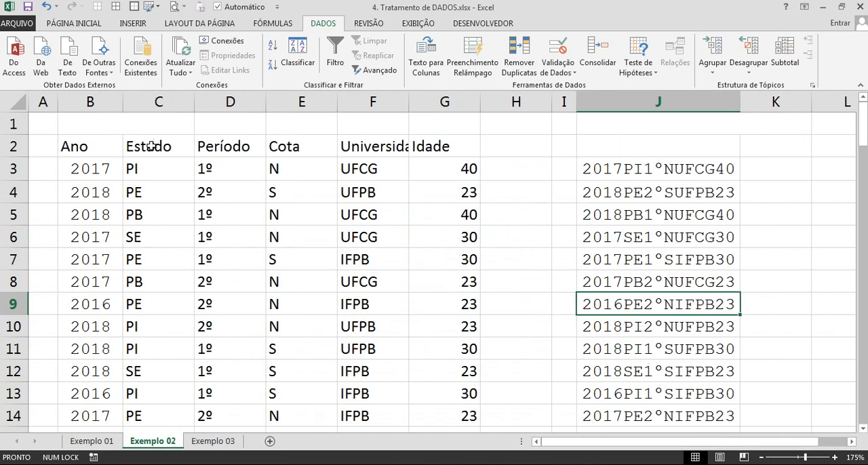
# Copy the headers Estado through Idade from C2:G2 to the cells starting at K2.
pyautogui.moveTo(151, 146); pyautogui.dragTo(420, 146)
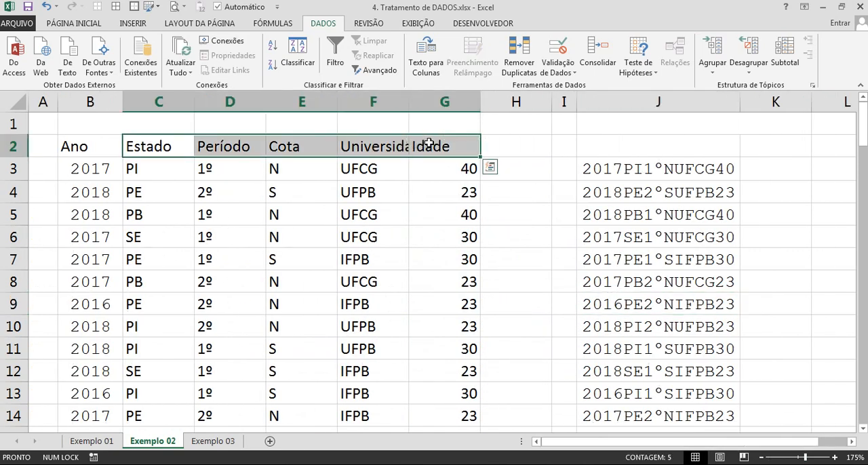
pyautogui.hotkey('ctrl', 'c')
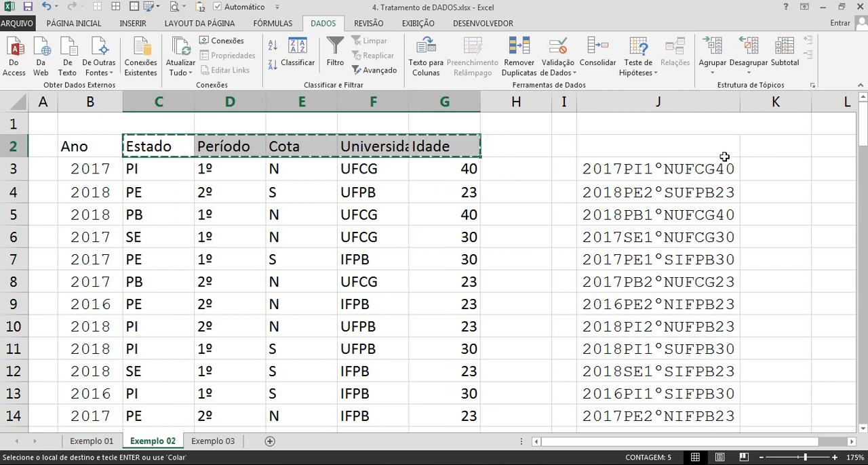
pyautogui.click(769, 149)
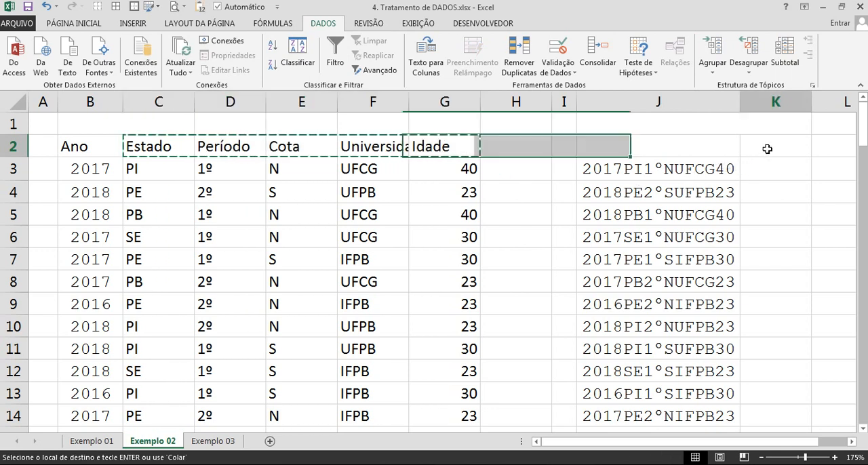
pyautogui.hotkey('ctrl', 'v')
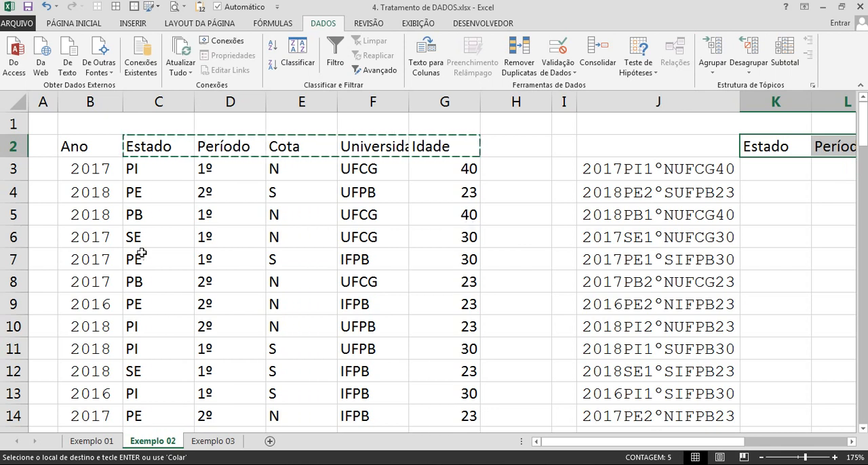
pyautogui.click(148, 178)
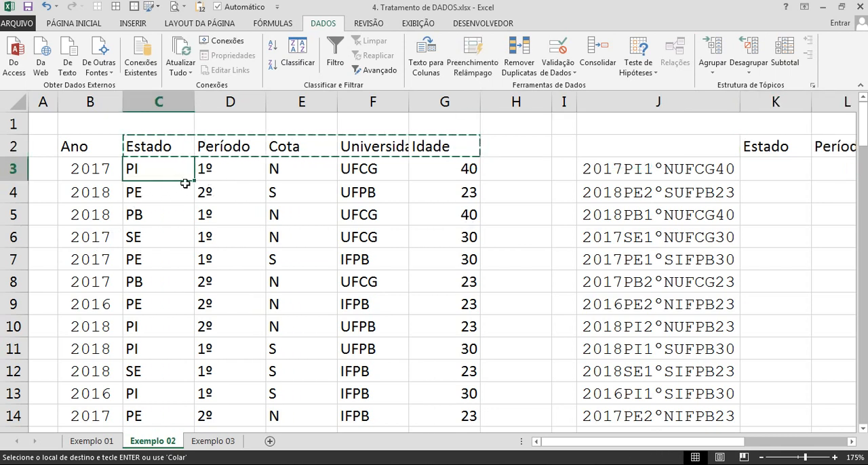
# Copy all six headers, Ano through Idade, from B2:G2 into K2:P2 beside the column J codes.
pyautogui.moveTo(99, 152); pyautogui.dragTo(445, 145)
pyautogui.hotkey('ctrl', 'c')
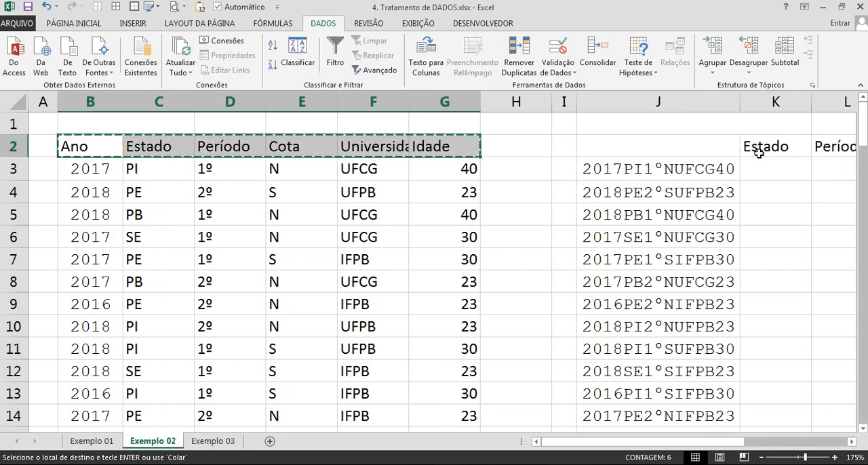
pyautogui.click(769, 148)
pyautogui.hotkey('ctrl', 'v')
pyautogui.scroll(-2, 721, 156)
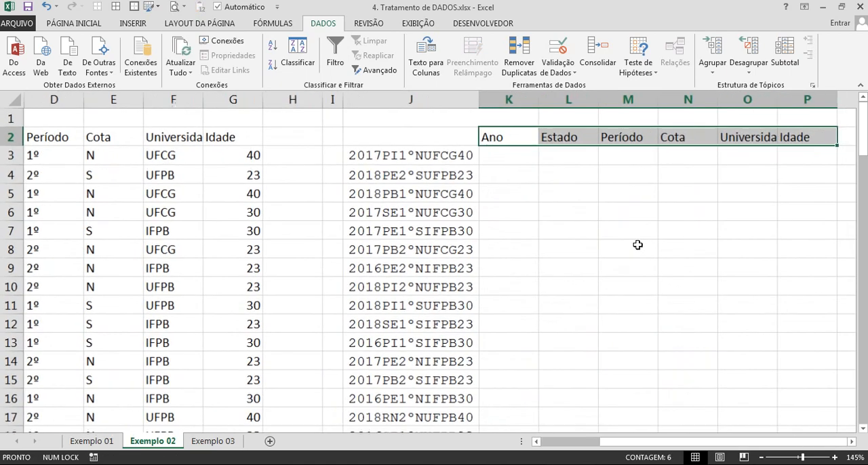
pyautogui.click(636, 245)
# Select K3, the first empty cell under the copied Ano header.
pyautogui.scroll(4, 553, 249)
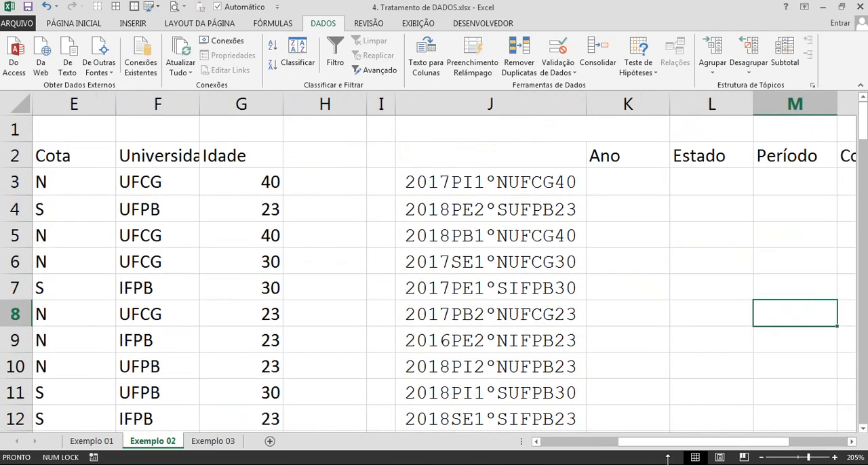
pyautogui.moveTo(663, 445); pyautogui.dragTo(719, 444)
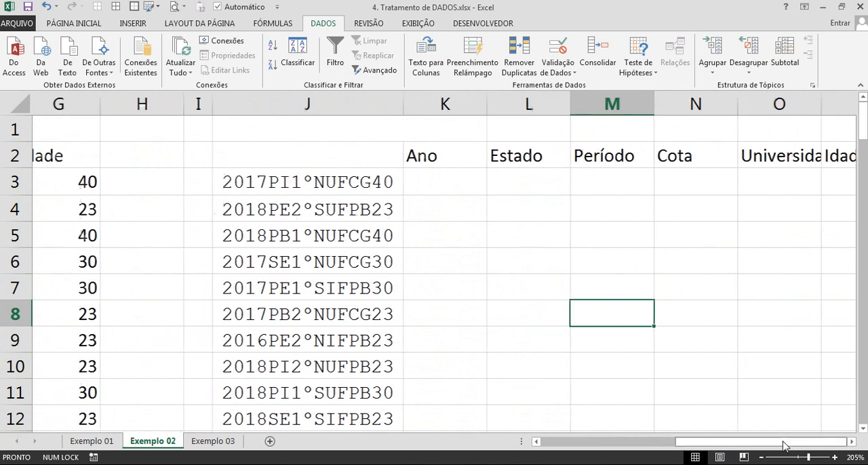
pyautogui.click(384, 182)
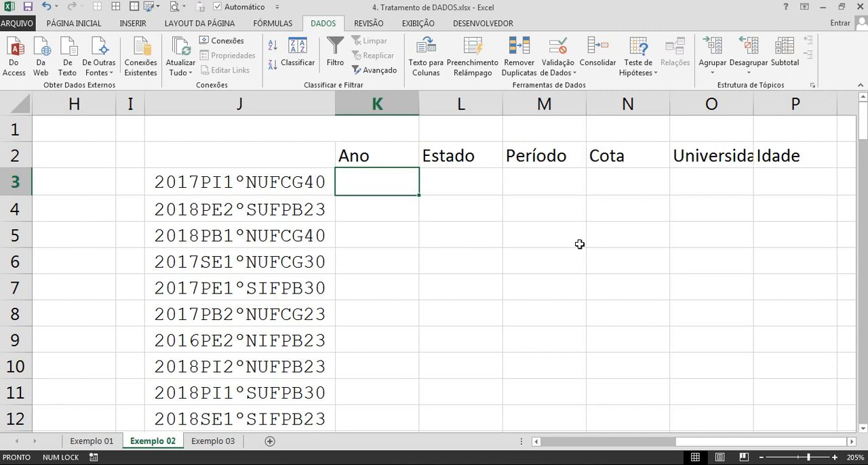
# Enter 2017 in K3 as the Ano example for the first code in column J.
pyautogui.write('2017')
pyautogui.press('Return')
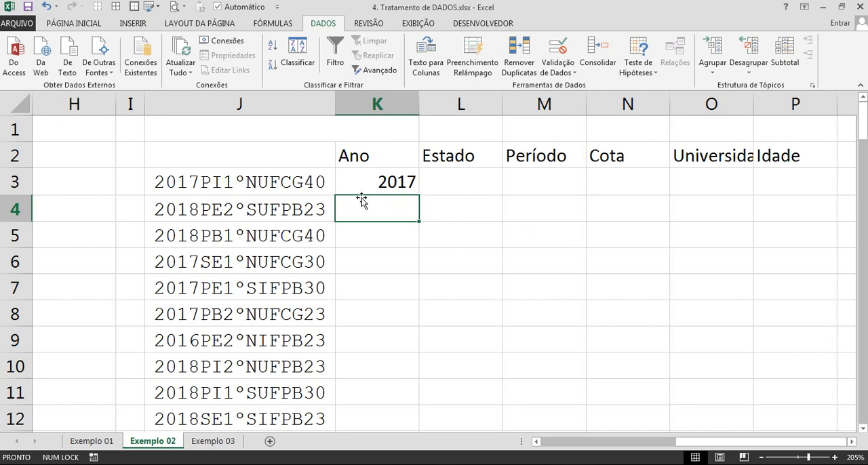
pyautogui.click(191, 209)
pyautogui.click(196, 238)
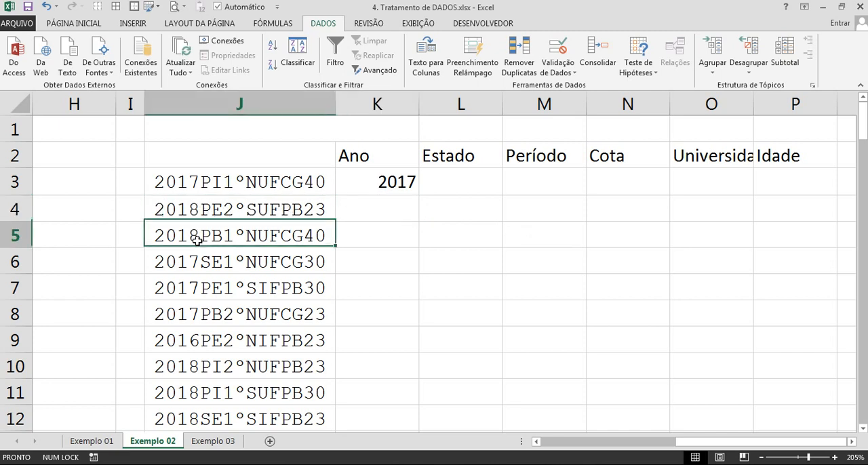
pyautogui.click(202, 263)
pyautogui.click(207, 314)
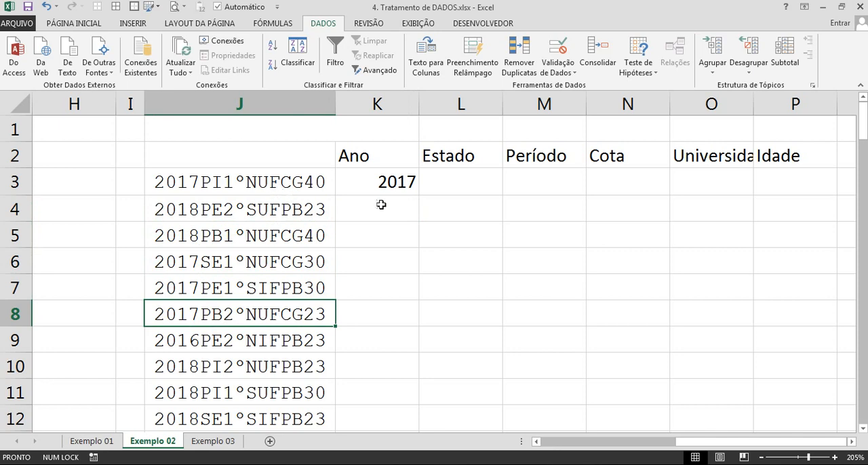
# Flash Fill the Ano column over K3:K100 from the example year in K3 and check the filled rows.
pyautogui.click(365, 190)
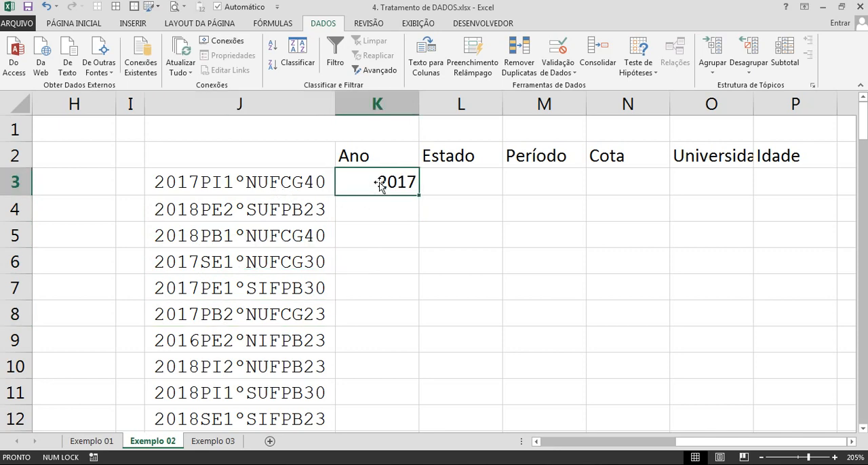
pyautogui.scroll(-20, 397, 182)
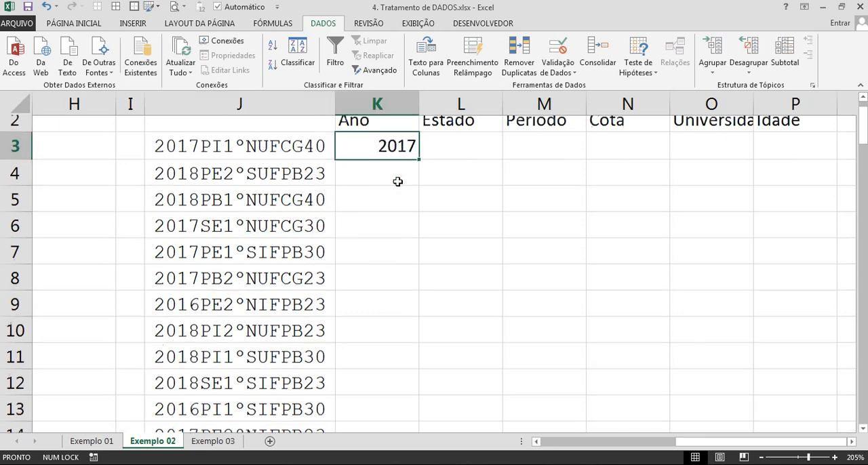
pyautogui.scroll(-11, 397, 181)
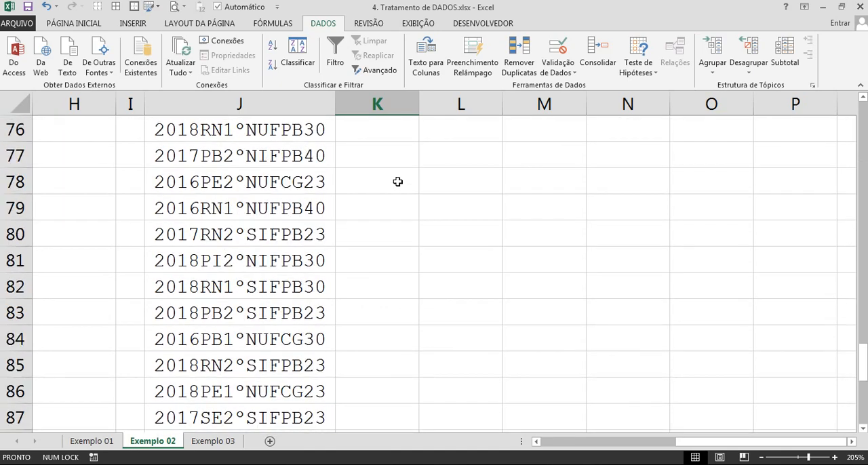
pyautogui.keyDown('shift'); pyautogui.click(372, 282); pyautogui.keyUp('shift')
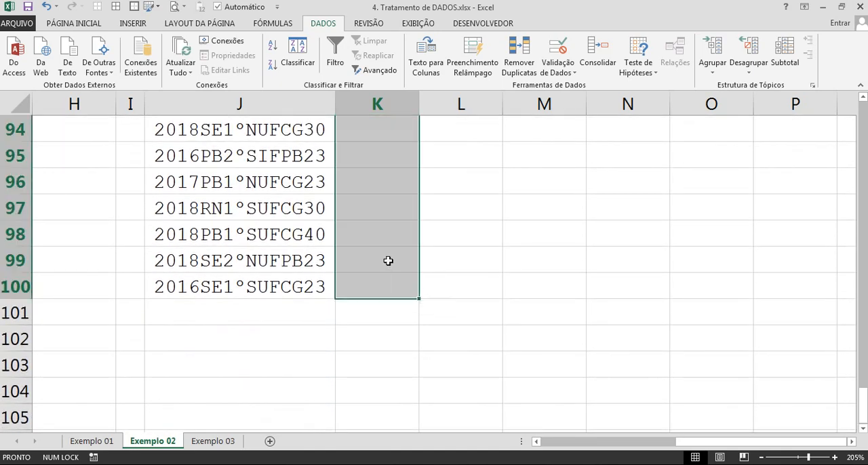
pyautogui.scroll(20, 341, 264)
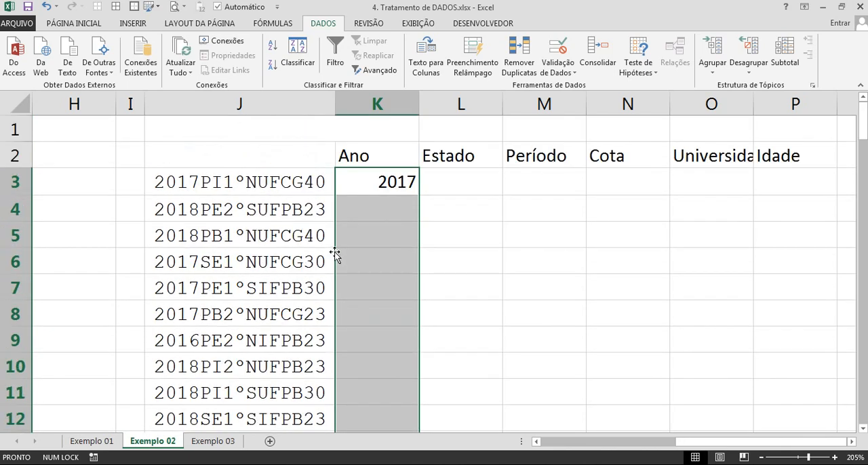
pyautogui.keyDown('ctrl'); pyautogui.scroll(-1, 339, 256); pyautogui.keyUp('ctrl')
pyautogui.keyDown('ctrl'); pyautogui.scroll(-1, 405, 246); pyautogui.keyUp('ctrl')
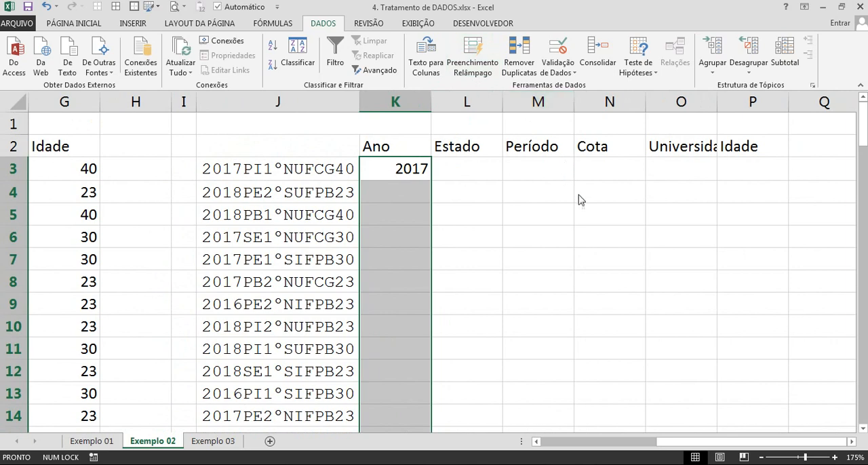
pyautogui.hotkey('ctrl', 'e')
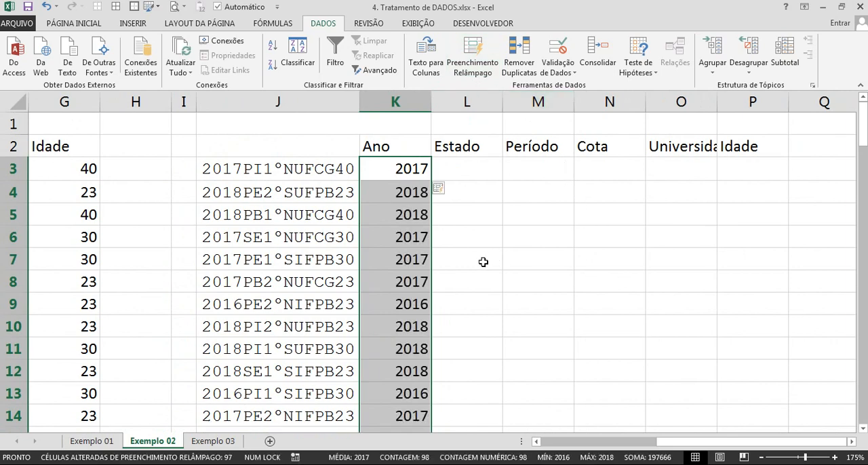
pyautogui.scroll(-9, 480, 266)
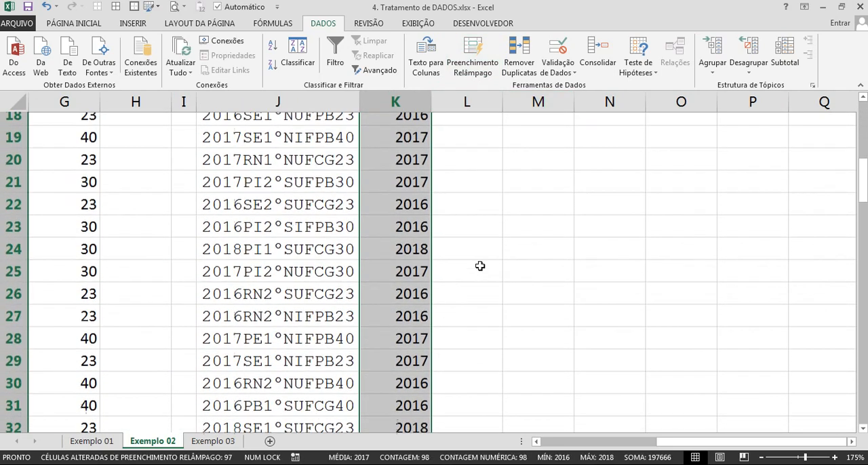
pyautogui.scroll(-14, 480, 266)
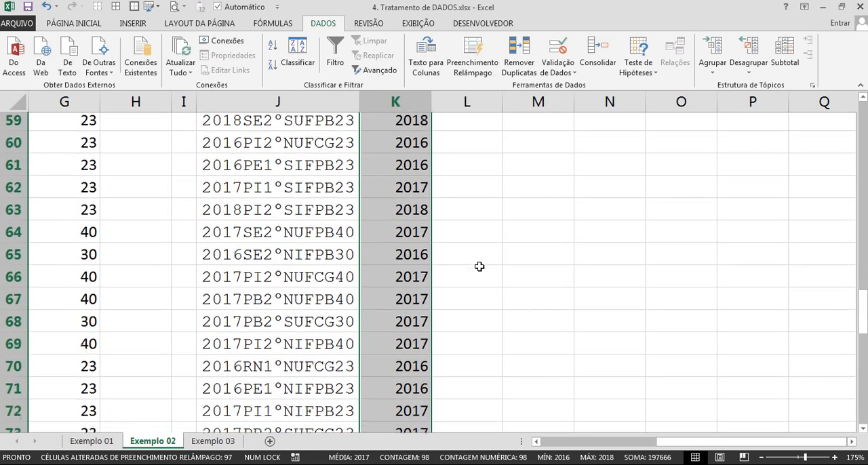
pyautogui.scroll(-7, 477, 267)
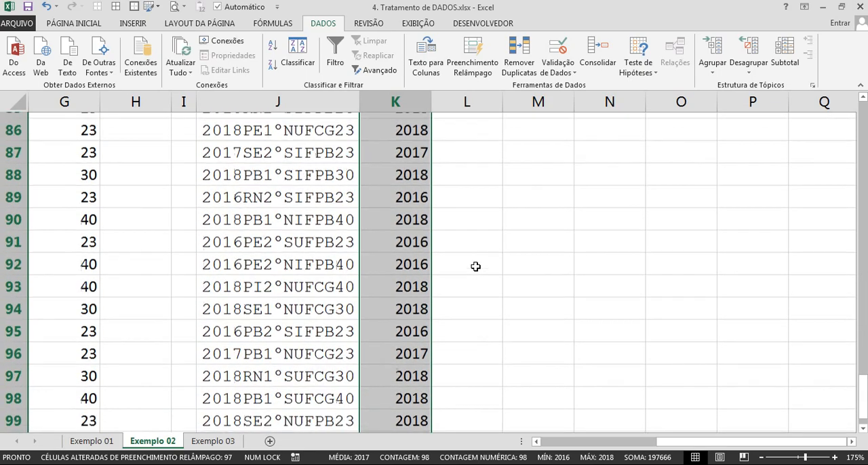
pyautogui.scroll(20, 476, 265)
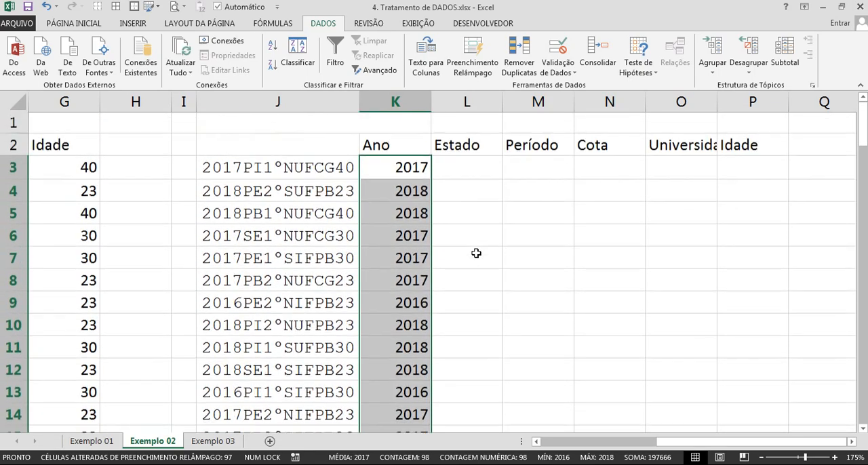
# Enter PI in L3 as the Estado example for the first code.
pyautogui.click(449, 170)
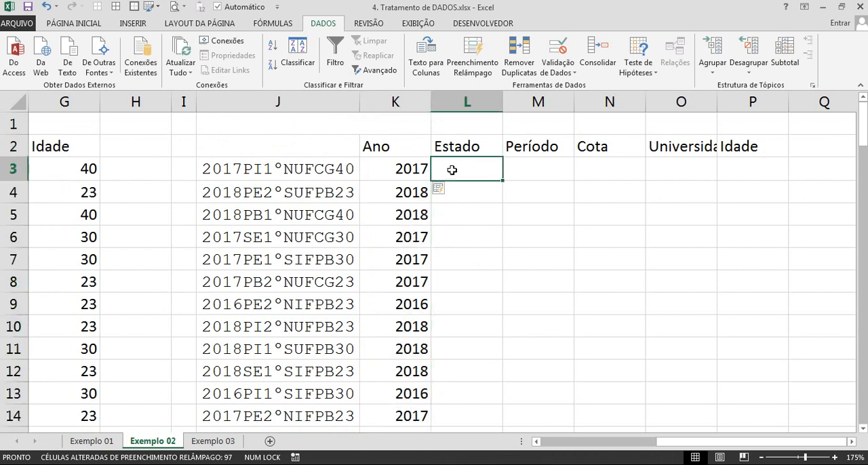
pyautogui.press('capslock')
pyautogui.write('PI')
pyautogui.press('Return')
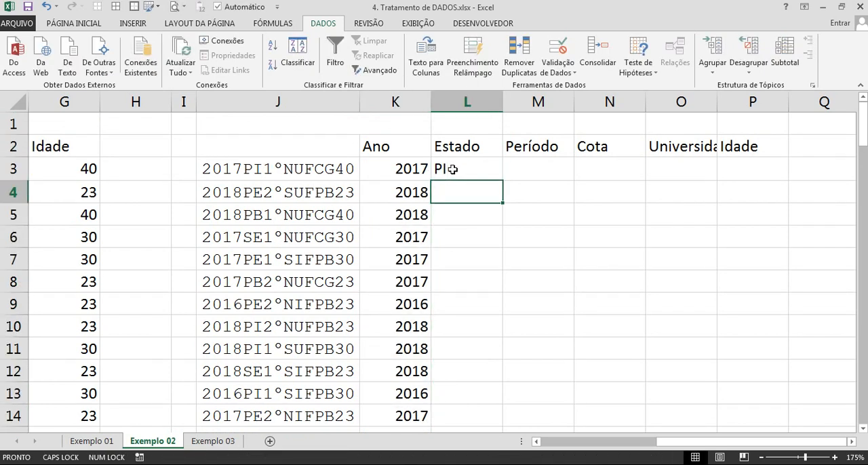
# Flash Fill the Estado column over L3:L100 from the example in L3.
pyautogui.click(454, 170)
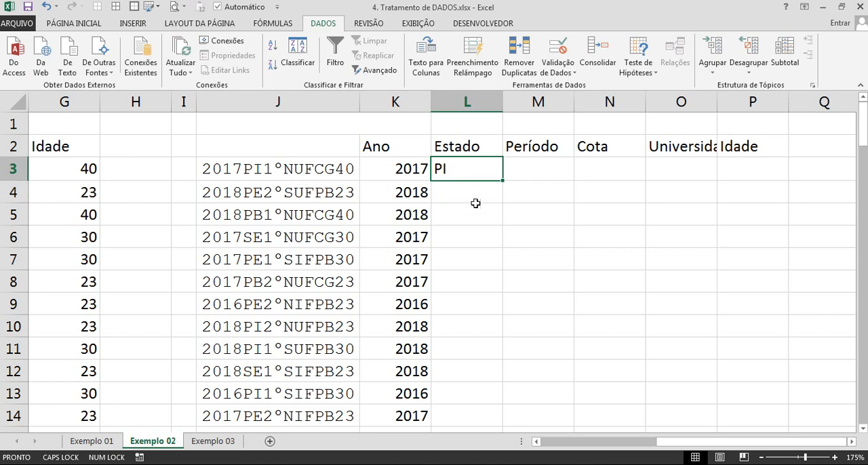
pyautogui.scroll(-20, 473, 203)
pyautogui.scroll(-5, 467, 221)
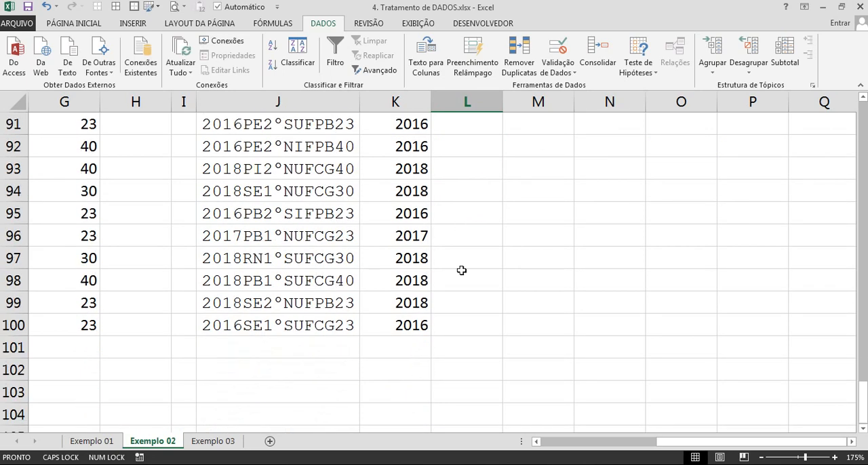
pyautogui.keyDown('shift'); pyautogui.click(461, 325); pyautogui.keyUp('shift')
pyautogui.scroll(20, 461, 246)
pyautogui.scroll(9, 461, 242)
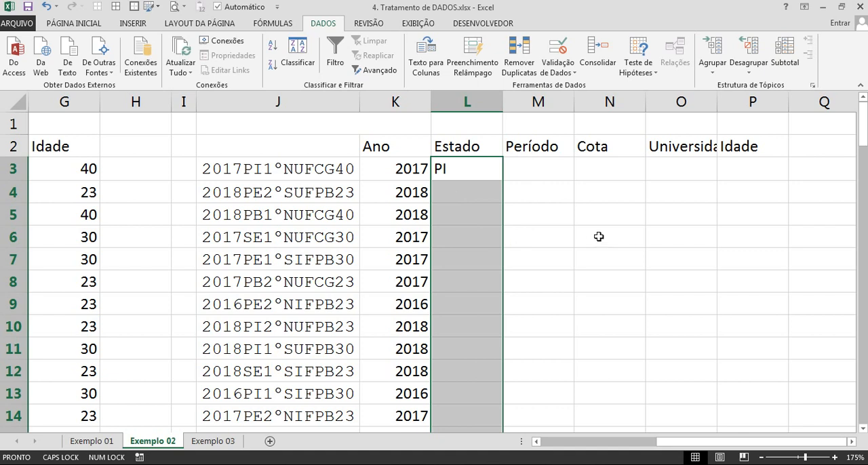
pyautogui.hotkey('ctrl', 'e')
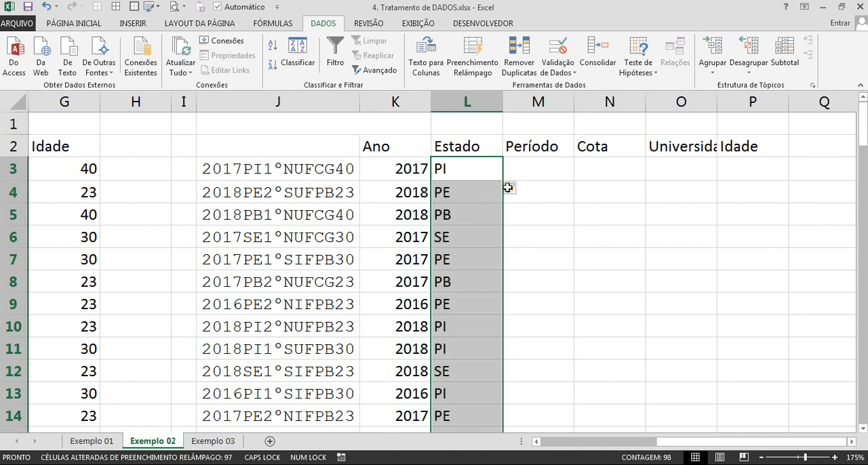
# Enter 1º in M3 as the Período example for the first code.
pyautogui.click(547, 171)
pyautogui.write('1')
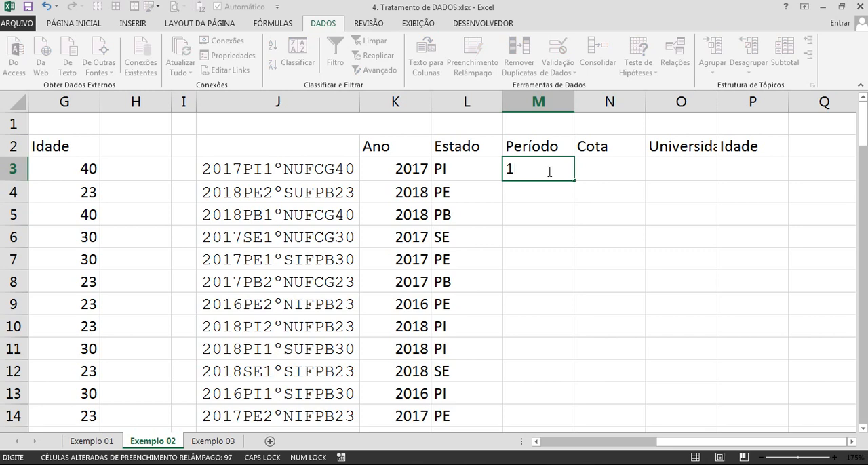
pyautogui.write('º')
pyautogui.press('Return')
# Flash Fill the Período column over M3:M100 from the example in M3.
pyautogui.click(548, 171)
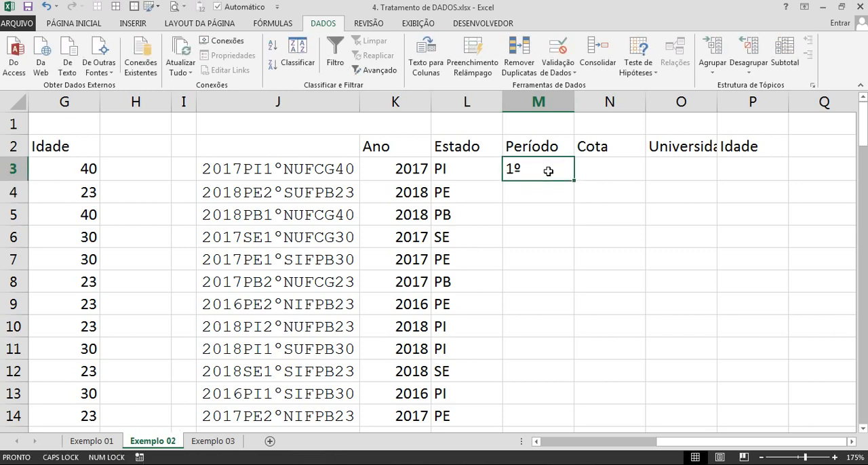
pyautogui.press('Left')
pyautogui.hotkey('ctrl', 'Down')
pyautogui.press('Right')
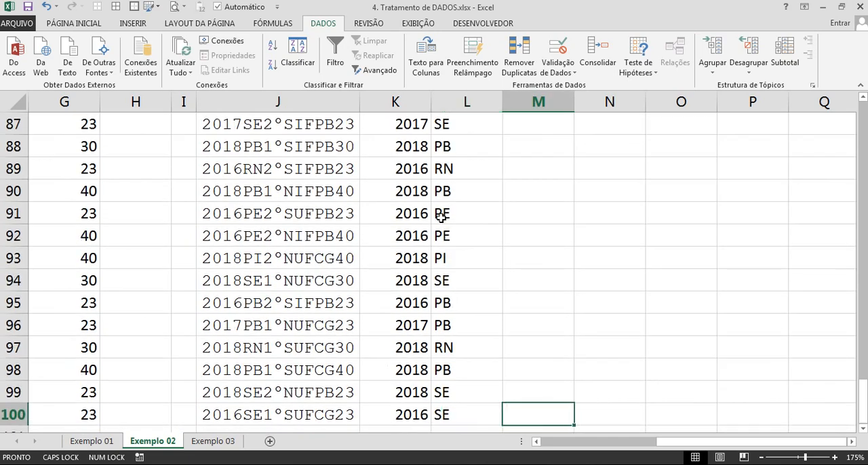
pyautogui.hotkey('ctrl', 'shift', 'Up')
pyautogui.scroll(1, 442, 216)
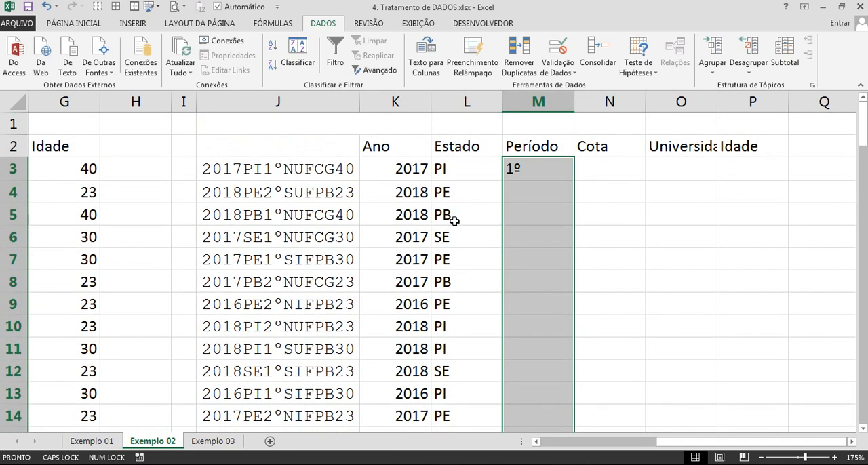
pyautogui.hotkey('ctrl', 'e')
pyautogui.scroll(6, 502, 204)
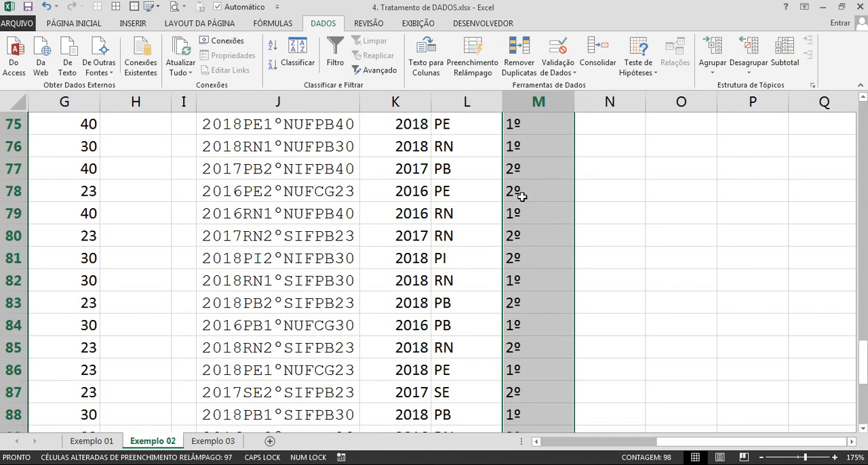
pyautogui.scroll(20, 521, 196)
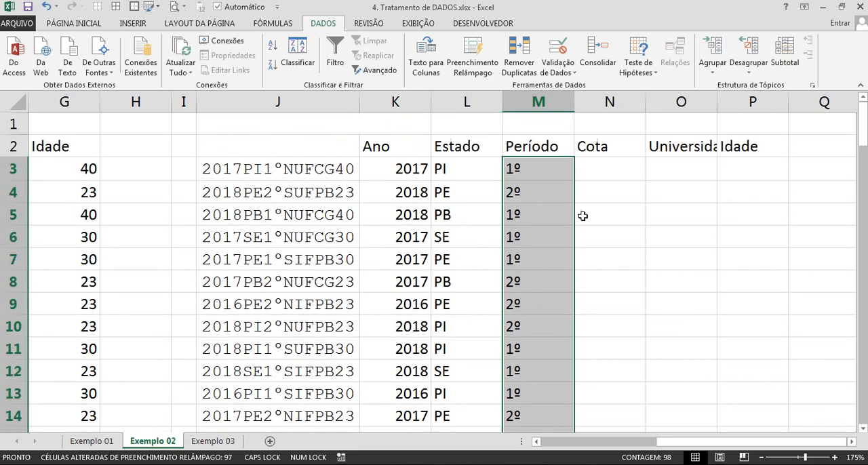
# Enter an uppercase N in N3 as the Cota example for the first code.
pyautogui.click(594, 175)
pyautogui.press('capslock')
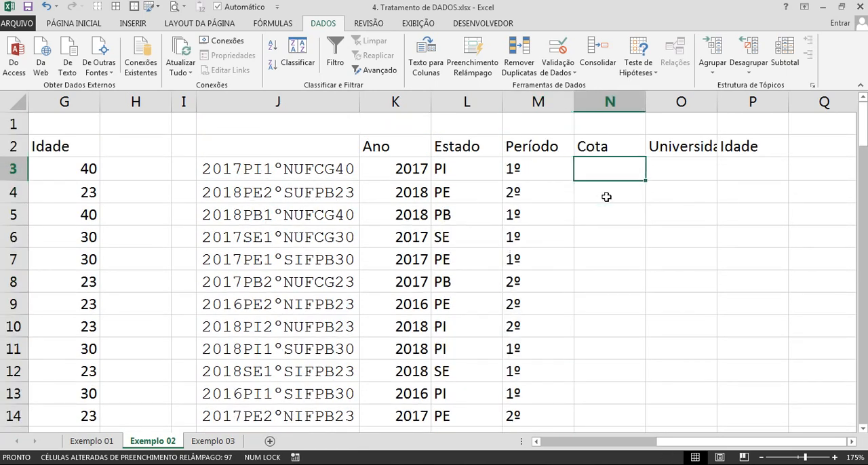
pyautogui.write('n')
pyautogui.press('BackSpace')
pyautogui.press('capslock')
pyautogui.write('N')
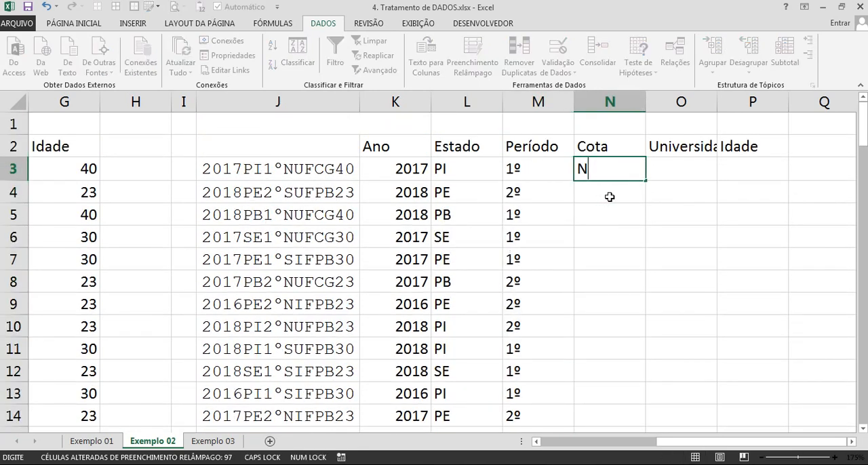
pyautogui.press('Return')
# Flash Fill the Cota column over N3:N100 from the example in N3.
pyautogui.press('Left')
pyautogui.hotkey('ctrl', 'Down')
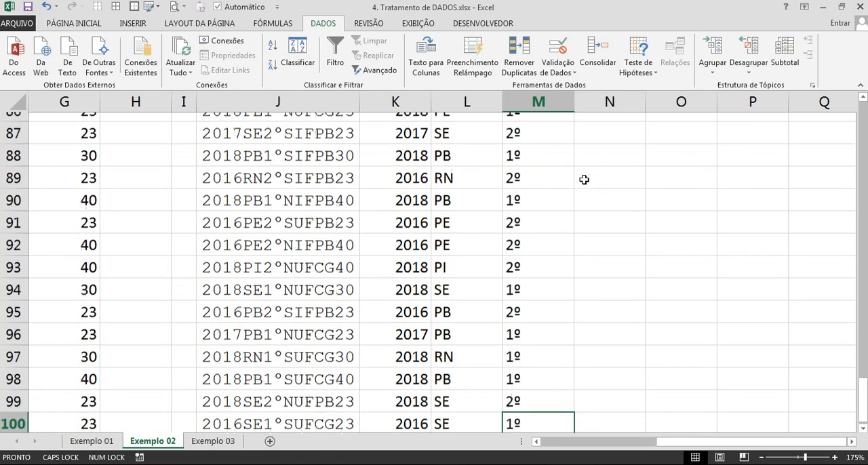
pyautogui.press('Right')
pyautogui.hotkey('ctrl', 'shift', 'Up')
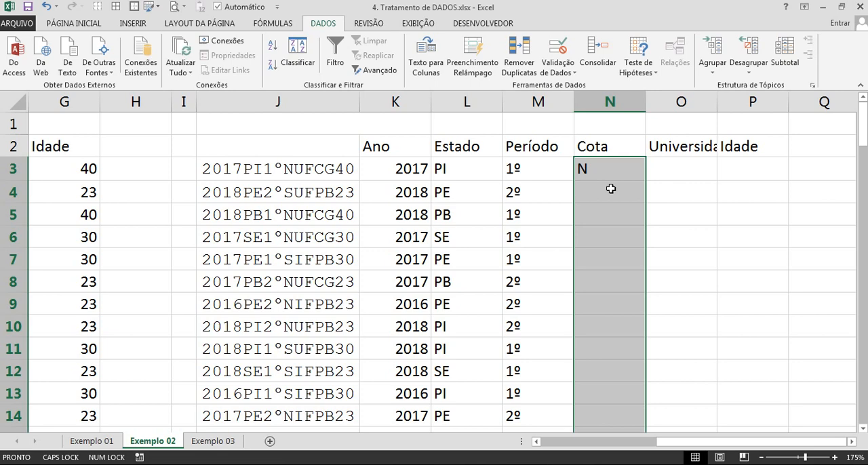
pyautogui.hotkey('ctrl', 'e')
pyautogui.scroll(6, 628, 193)
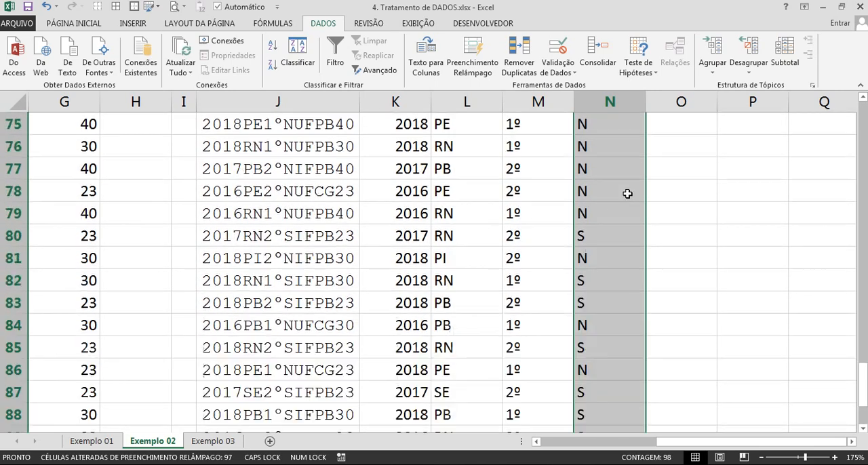
# Enter UFCG in uppercase in O3 as the Universidade example for the first code.
pyautogui.press('Up')
pyautogui.press('Right')
pyautogui.press('Up')
pyautogui.hotkey('ctrl', 'Up')
pyautogui.hotkey('ctrl', 'Up')
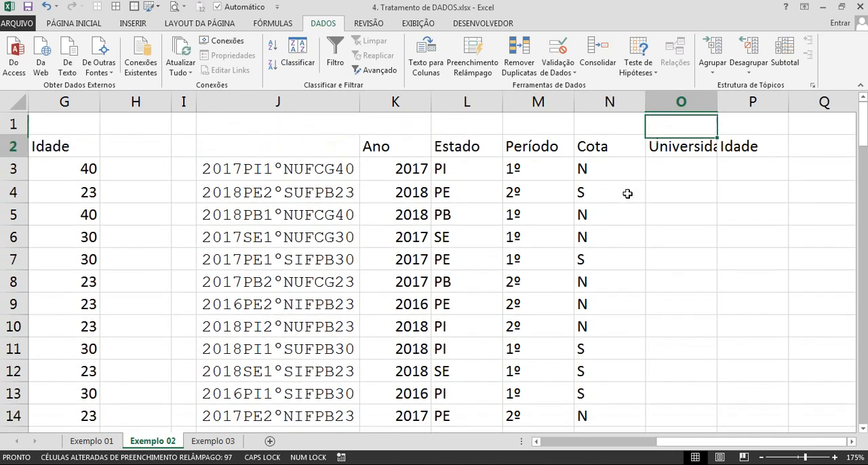
pyautogui.press('Down')
pyautogui.press('Down')
pyautogui.write('uf')
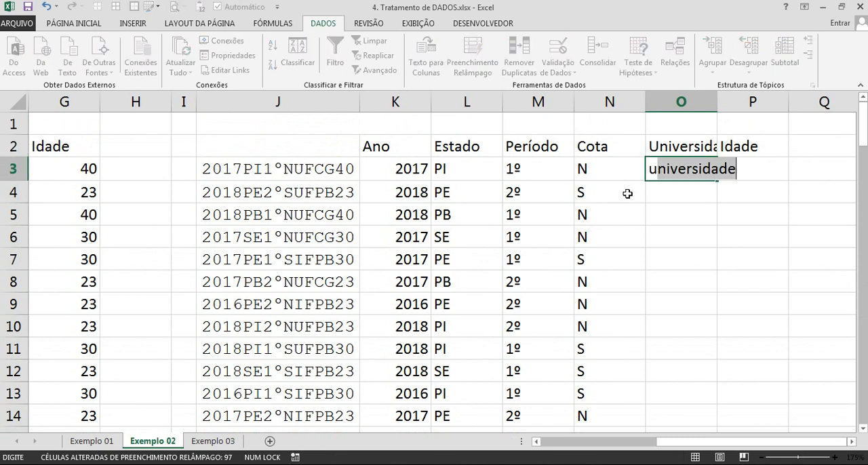
pyautogui.press('BackSpace')
pyautogui.press('BackSpace')
pyautogui.write('UFCG')
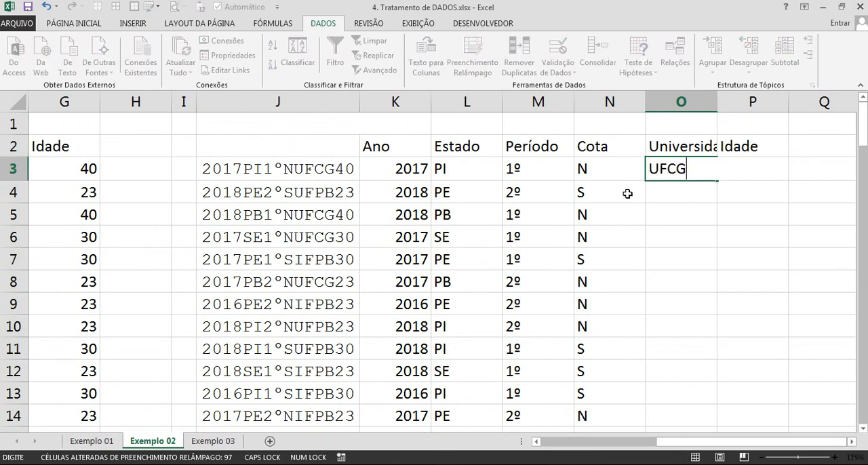
pyautogui.press('Return')
pyautogui.press('Up')
pyautogui.press('Left')
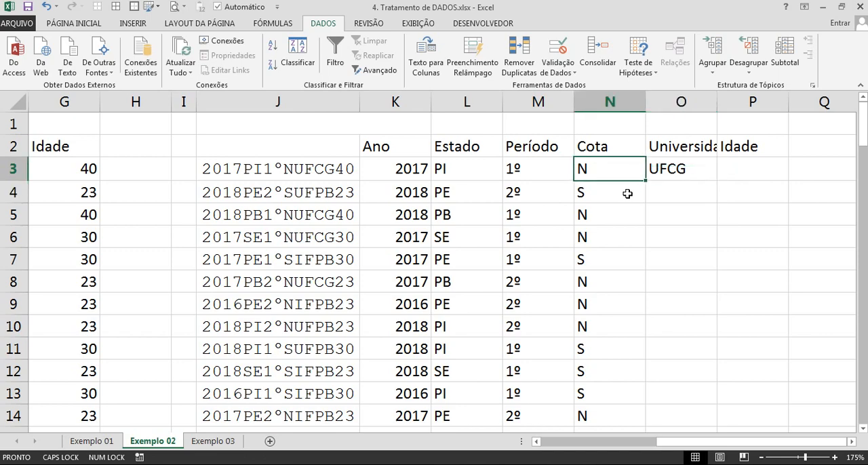
# Flash Fill the Universidade column over O3:O100 from the example in O3.
pyautogui.hotkey('ctrl', 'Down')
pyautogui.press('Right')
pyautogui.hotkey('ctrl', 'shift', 'Up')
pyautogui.scroll(1, 695, 165)
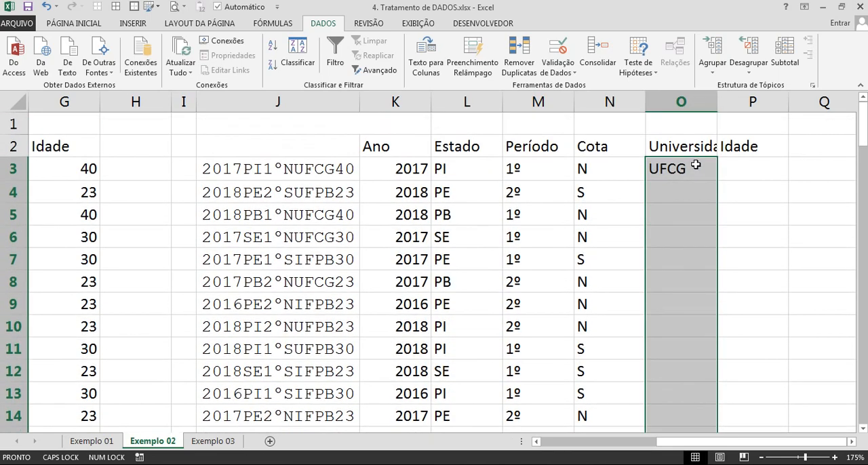
pyautogui.hotkey('ctrl', 'e')
pyautogui.scroll(4, 695, 192)
# Enter 40 in P3 as the Idade example for the first code.
pyautogui.click(696, 192)
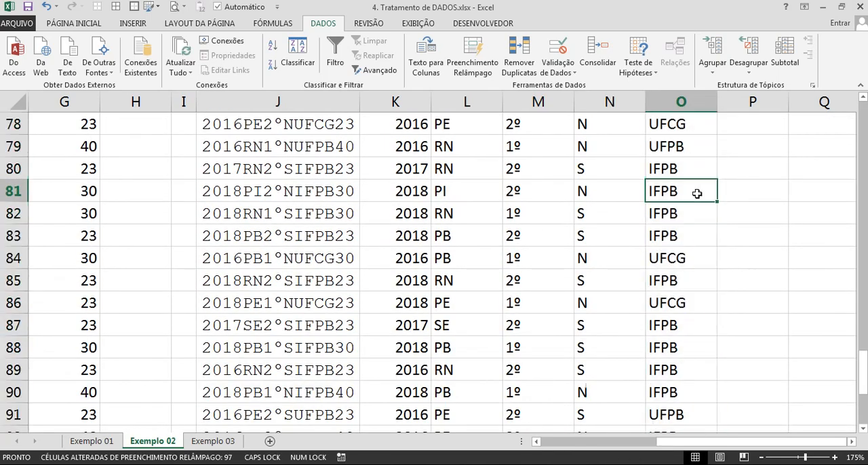
pyautogui.hotkey('ctrl', 'Up')
pyautogui.press('Right')
pyautogui.scroll(1, 705, 198)
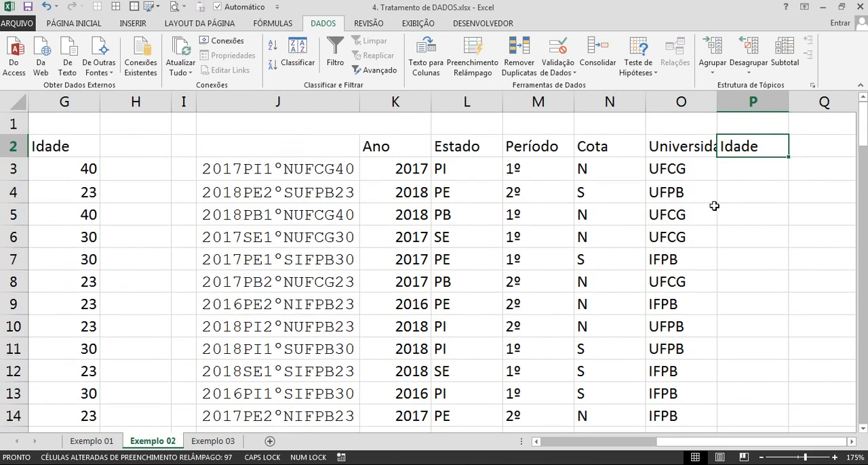
pyautogui.press('Down')
pyautogui.write('40')
pyautogui.press('Return')
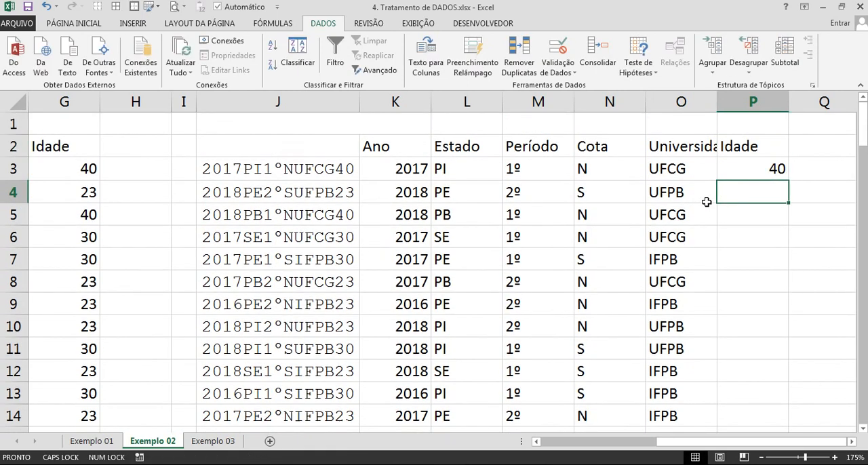
# Flash Fill the Idade column over P3:P100 from the example in P3.
pyautogui.click(745, 169)
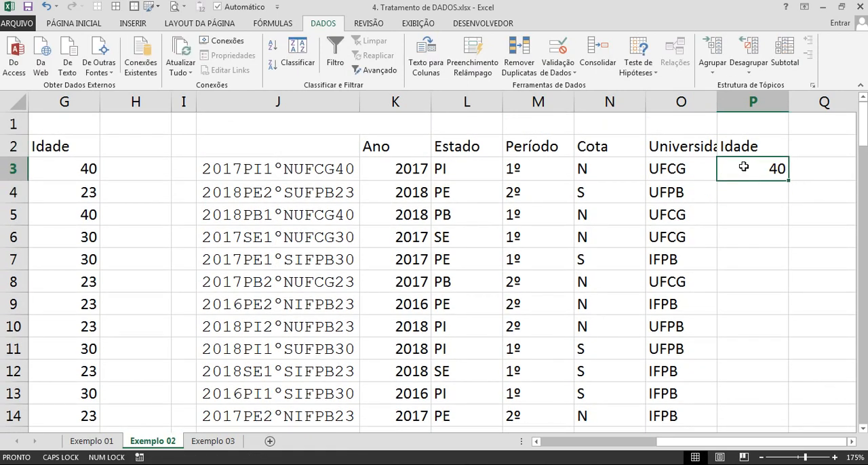
pyautogui.press('Left')
pyautogui.hotkey('ctrl', 'Down')
pyautogui.press('Right')
pyautogui.hotkey('ctrl', 'shift', 'Up')
pyautogui.hotkey('shift', 'Down')
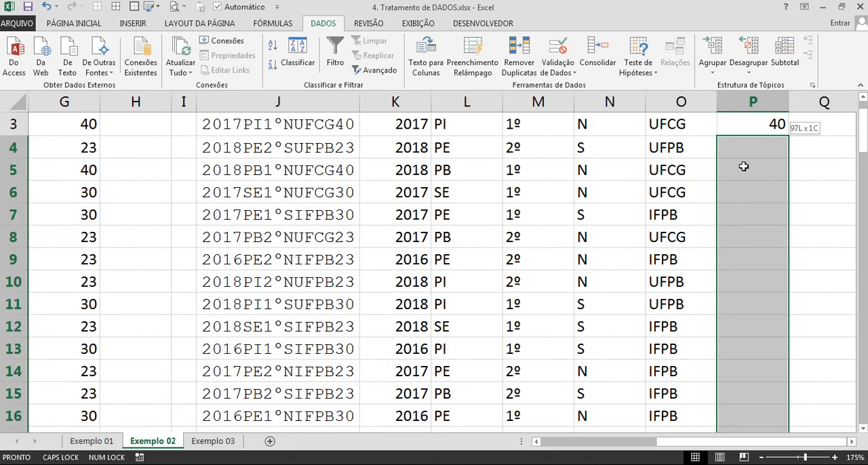
pyautogui.hotkey('shift', 'Up')
pyautogui.hotkey('ctrl', 'e')
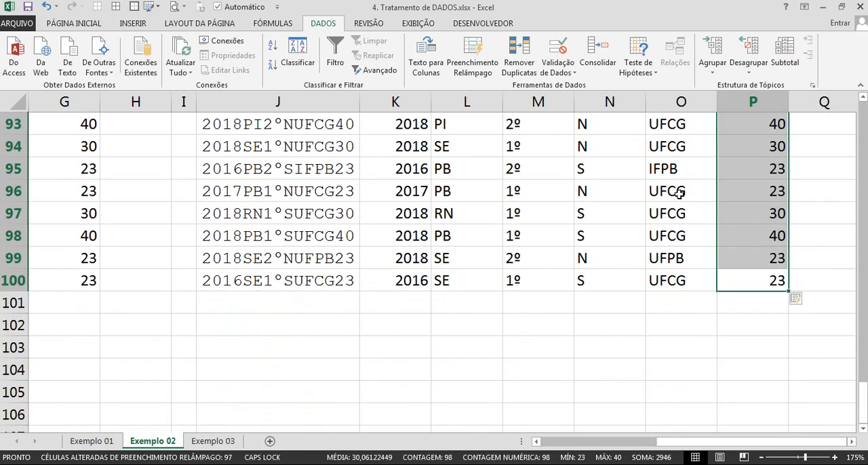
# Compare the Flash Filled columns K to P with the original data in columns B to G through the last row.
pyautogui.scroll(-1, 680, 194)
pyautogui.scroll(1, 679, 195)
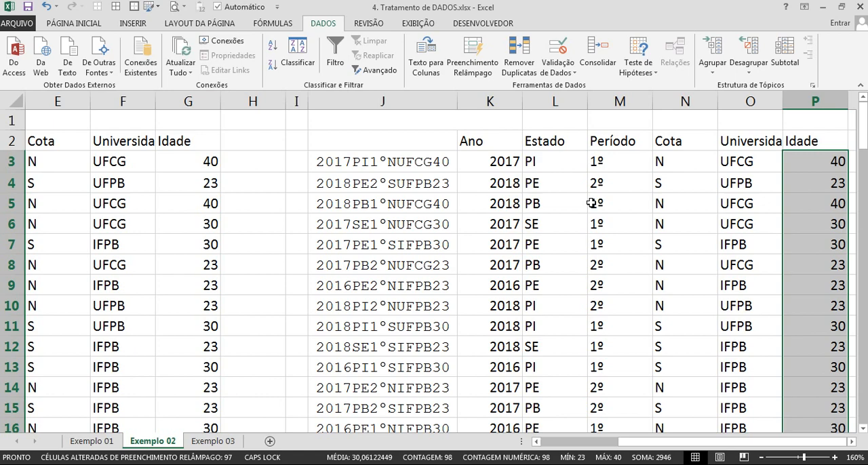
pyautogui.hotkey('ctrl', 'Home')
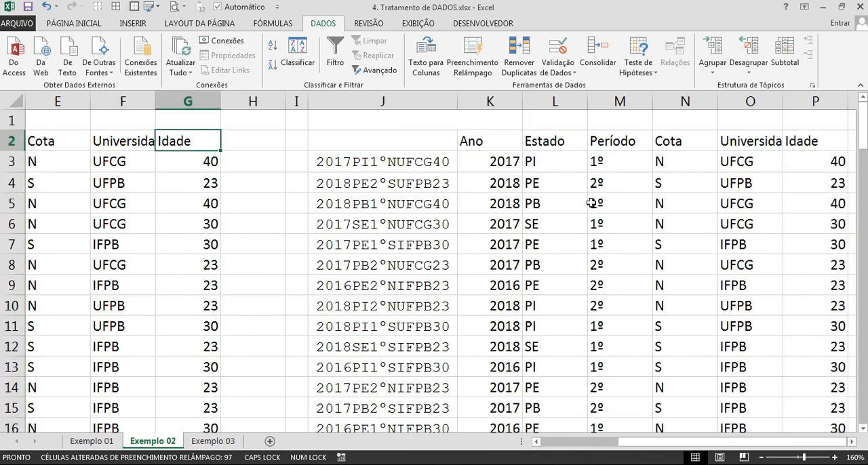
pyautogui.scroll(-3, 279, 168)
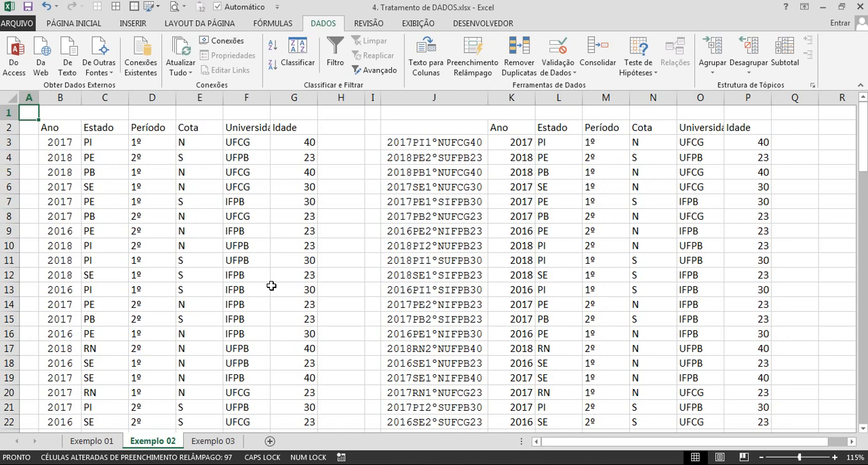
pyautogui.moveTo(146, 245); pyautogui.dragTo(615, 246)
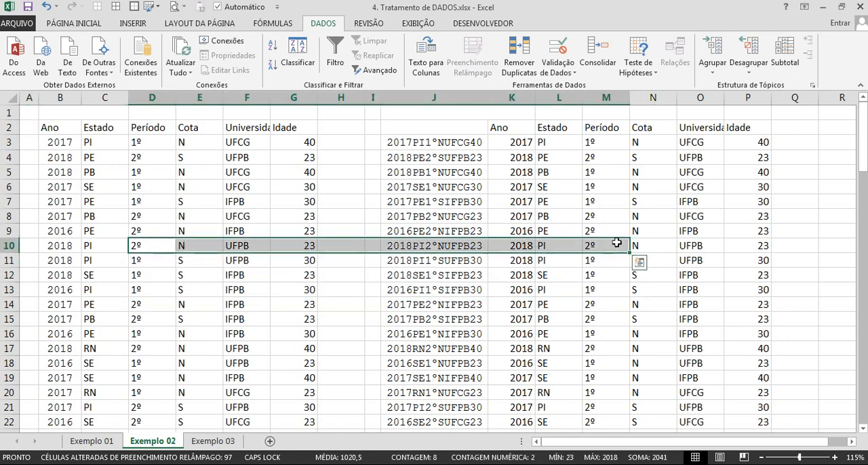
pyautogui.click(68, 264)
pyautogui.hotkey('ctrl', 'Down')
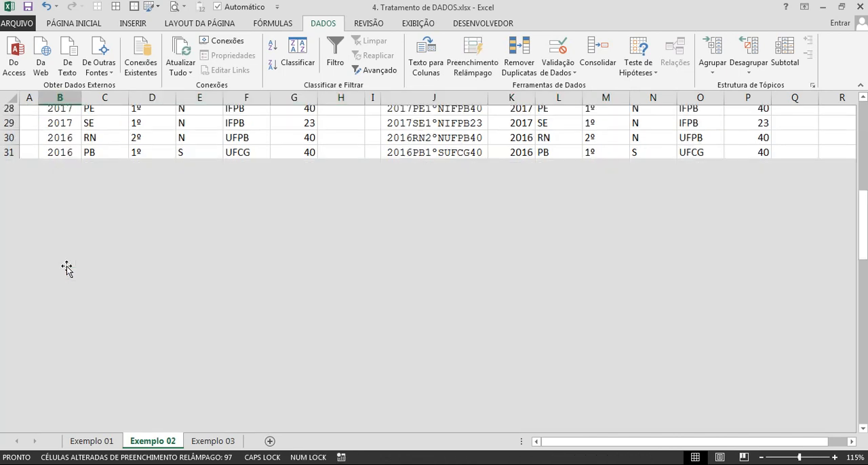
pyautogui.scroll(-3, 146, 269)
pyautogui.click(54, 304)
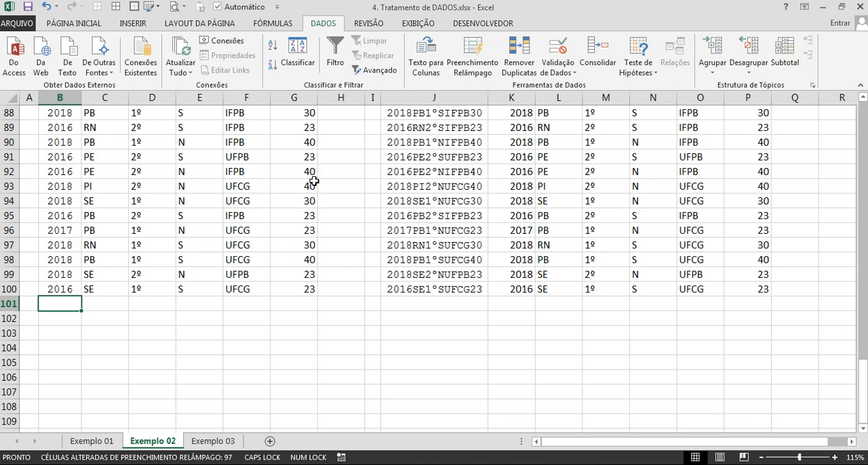
# On the Exemplo 03 sheet, make the characters 2017 of the code in B3 bold and blue.
pyautogui.click(224, 442)
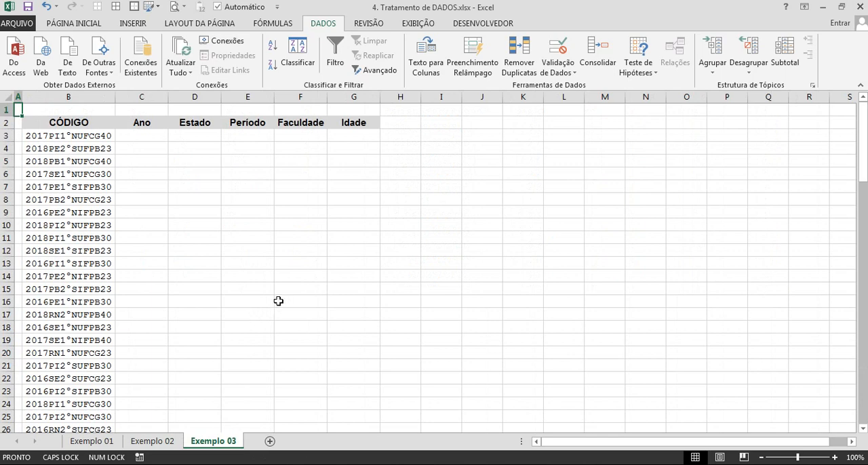
pyautogui.scroll(4, 414, 248)
pyautogui.scroll(1, 414, 248)
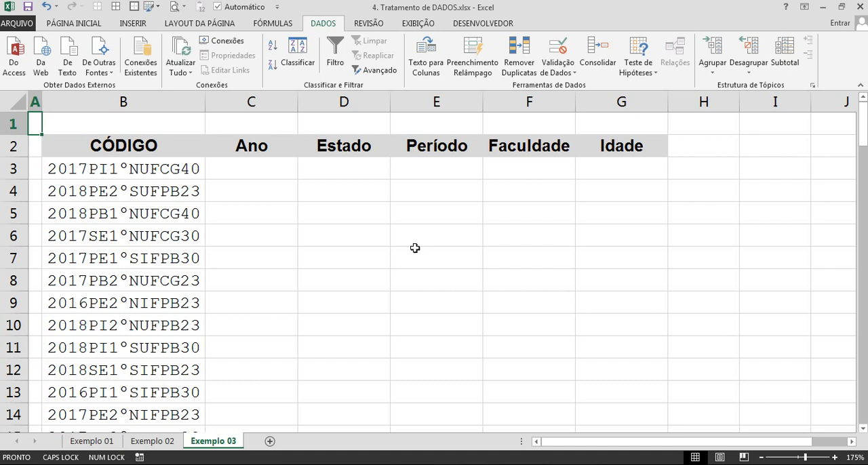
pyautogui.click(247, 167)
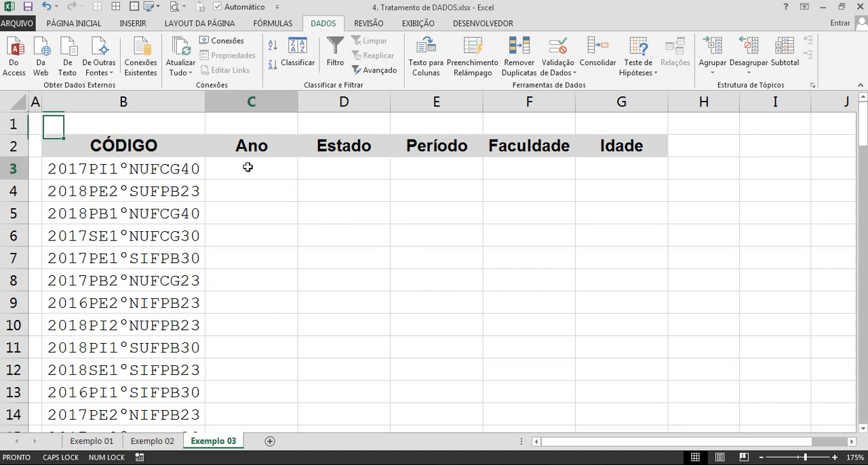
pyautogui.doubleClick(109, 169)
pyautogui.moveTo(90, 166); pyautogui.dragTo(39, 169)
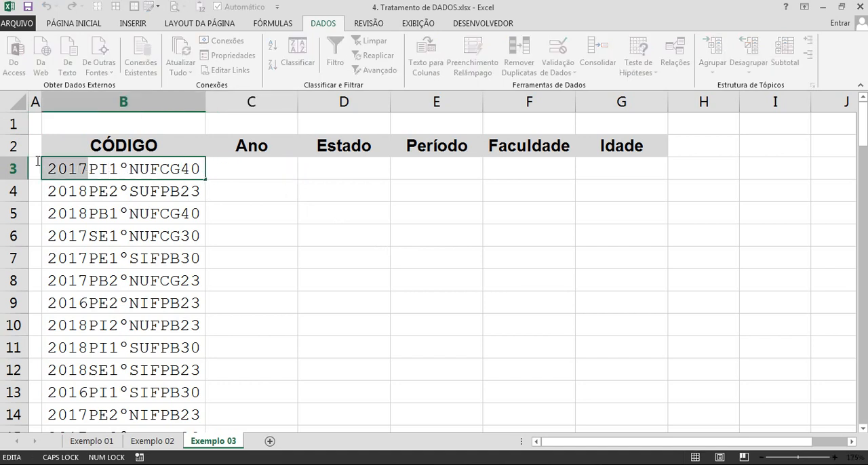
pyautogui.click(73, 23)
pyautogui.click(182, 69)
pyautogui.hotkey('ctrl', 'n')
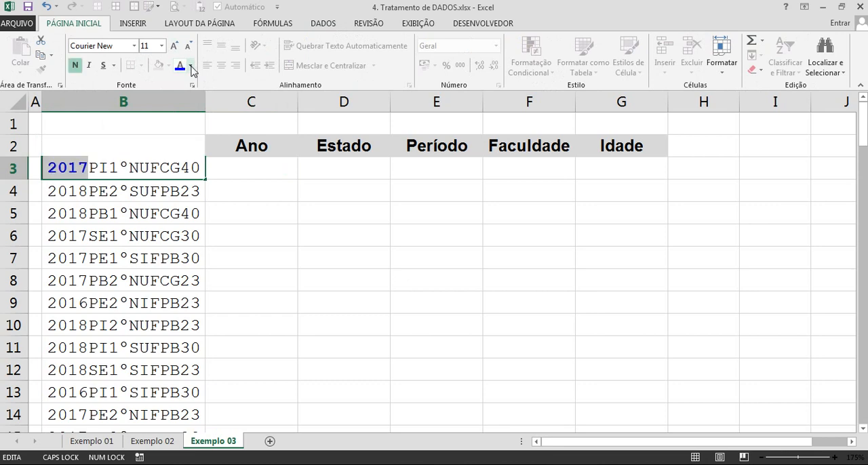
pyautogui.press('Return')
# Extract the year from the first code by entering =ESQUERDA(B3;4) in C3 under Ano.
pyautogui.click(240, 166)
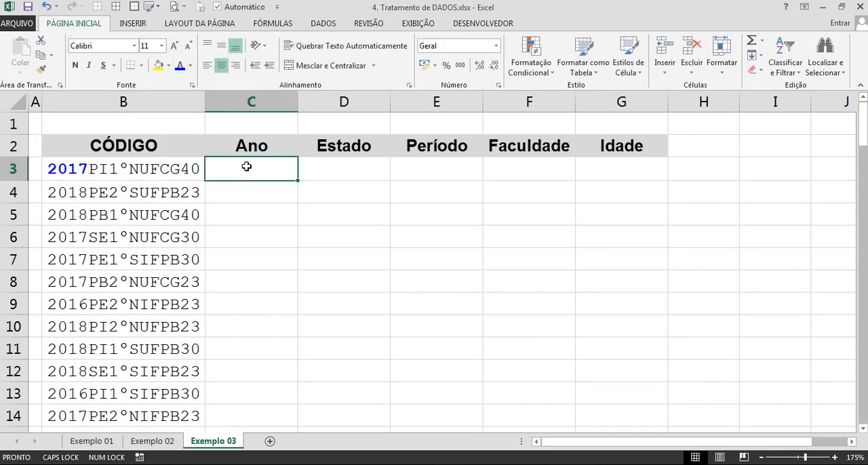
pyautogui.keyDown('ctrl'); pyautogui.scroll(4, 310, 177); pyautogui.keyUp('ctrl')
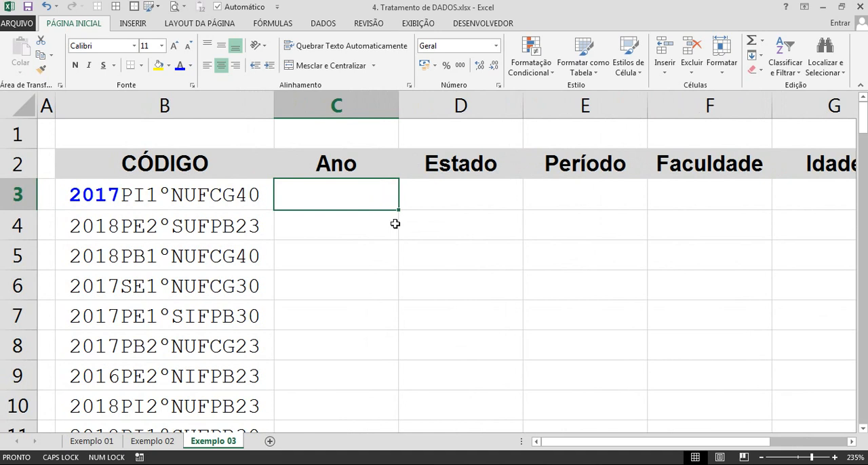
pyautogui.click(199, 197)
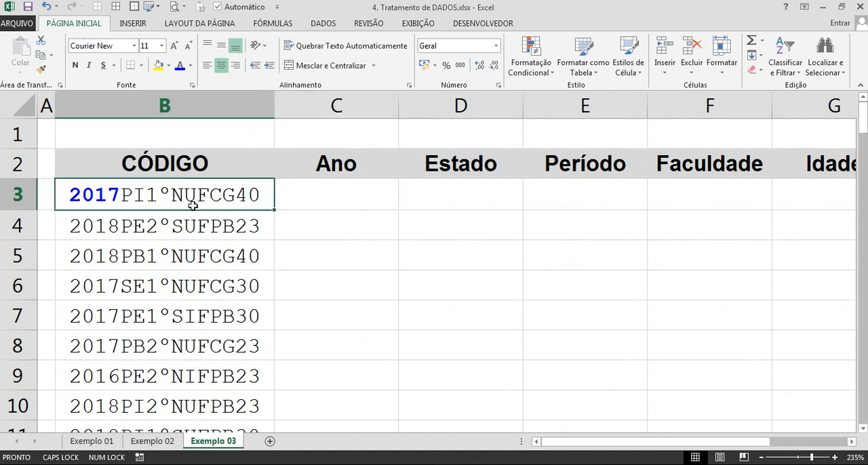
pyautogui.click(322, 198)
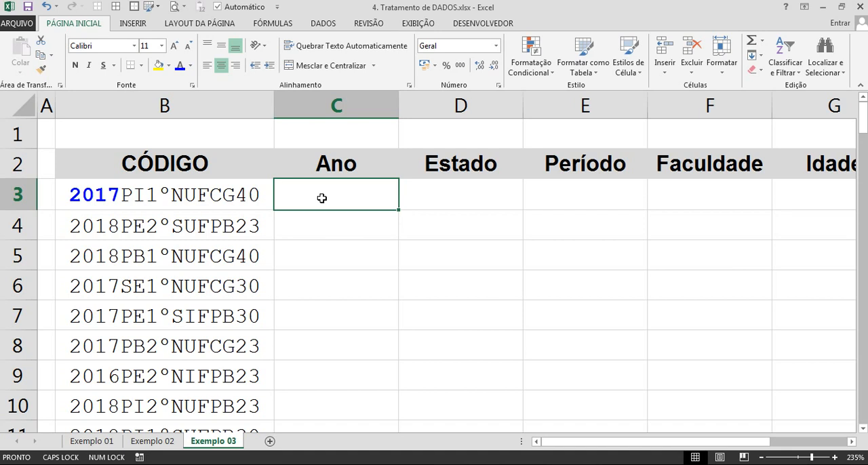
pyautogui.write('=ESQUERDA(')
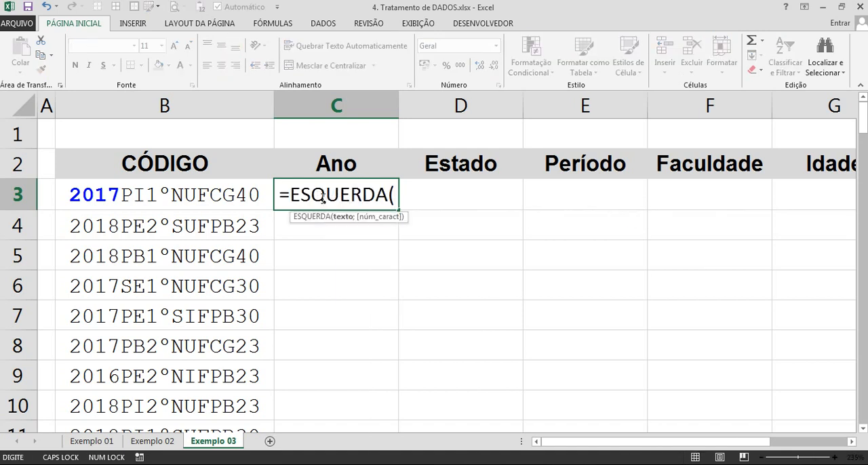
pyautogui.press('BackSpace')
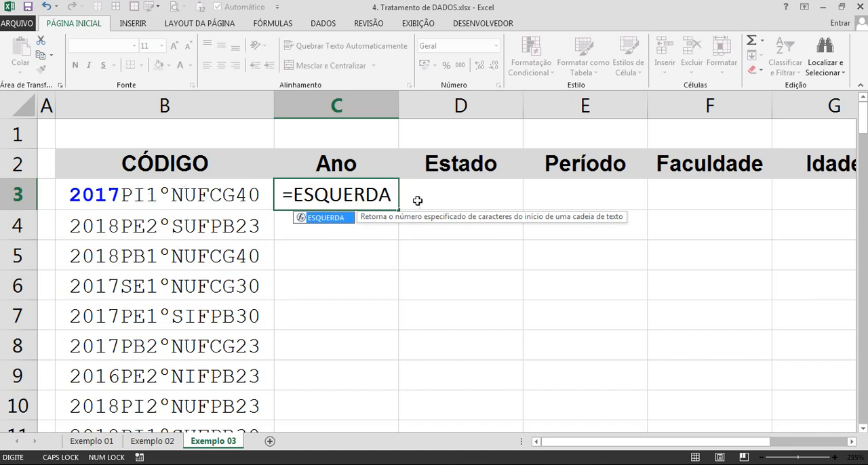
pyautogui.write('(')
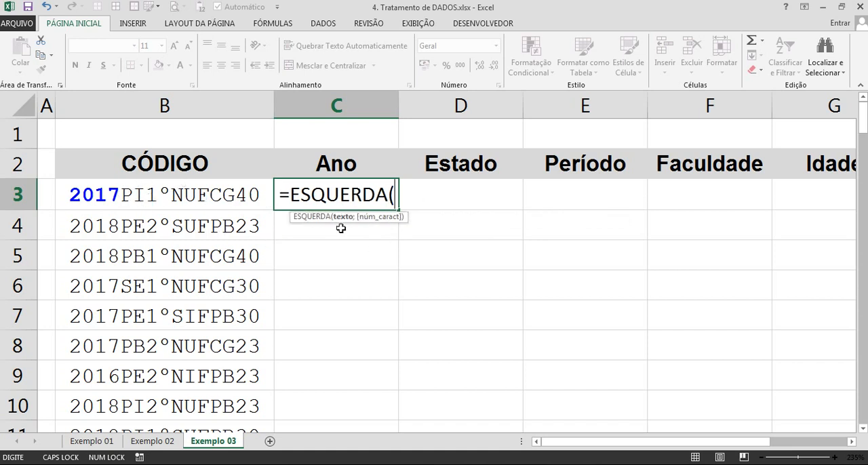
pyautogui.click(249, 187)
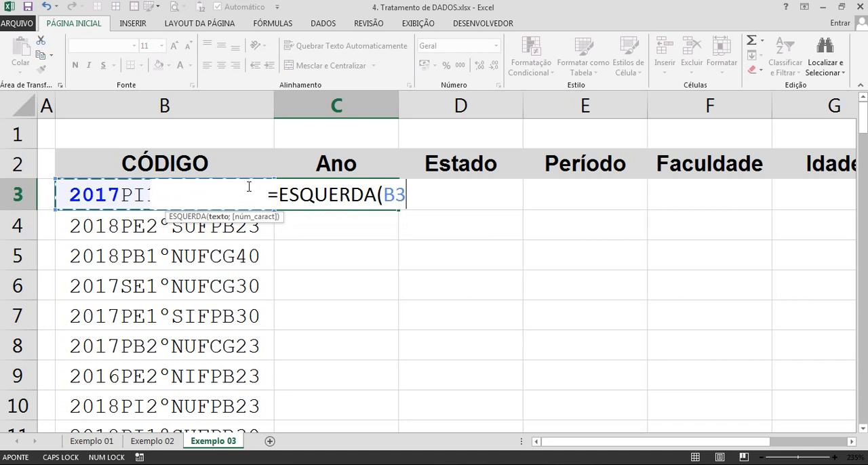
pyautogui.write(';')
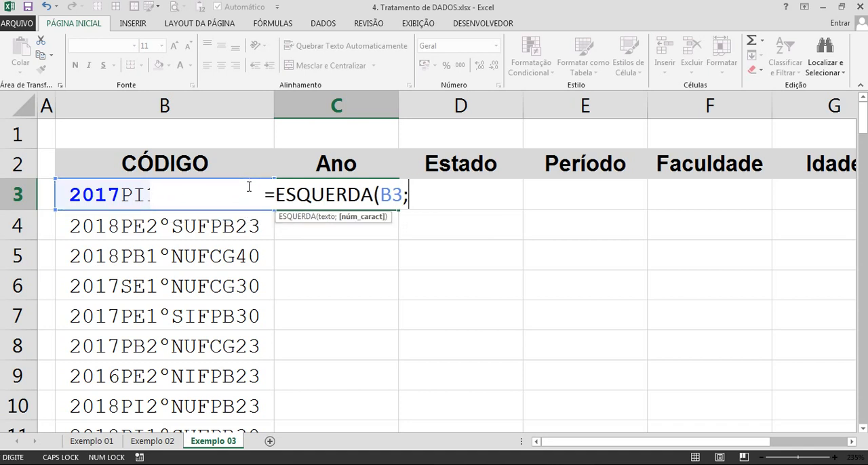
pyautogui.write('4)')
pyautogui.press('Return')
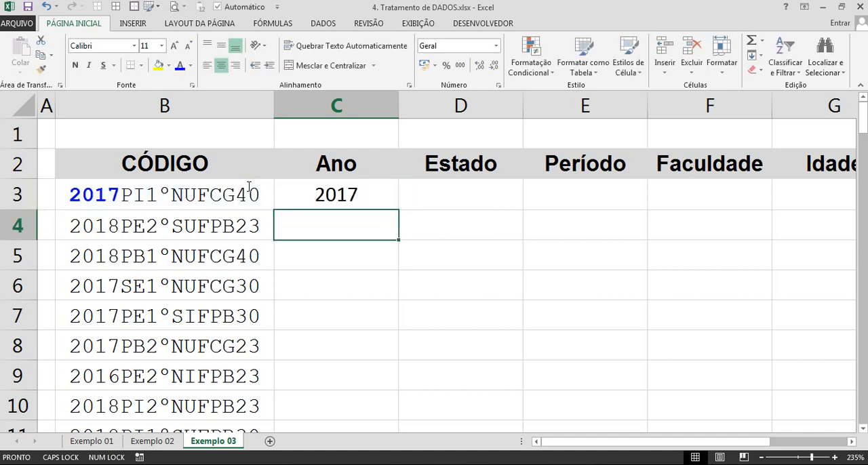
pyautogui.click(333, 195)
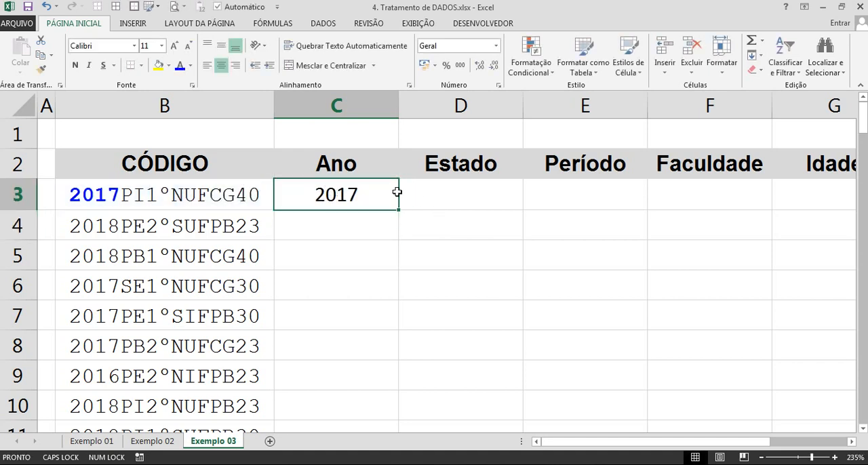
# Make the state characters PI of the code in B3 bold and red.
pyautogui.click(438, 197)
pyautogui.doubleClick(145, 196)
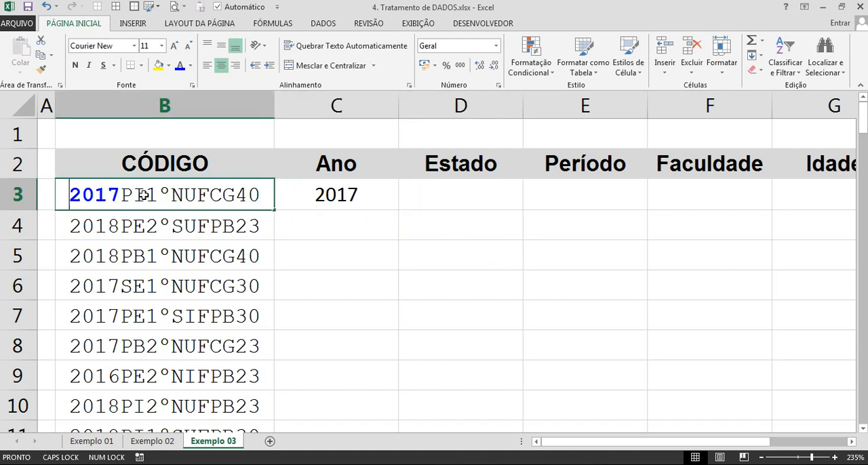
pyautogui.moveTo(125, 195); pyautogui.dragTo(145, 195)
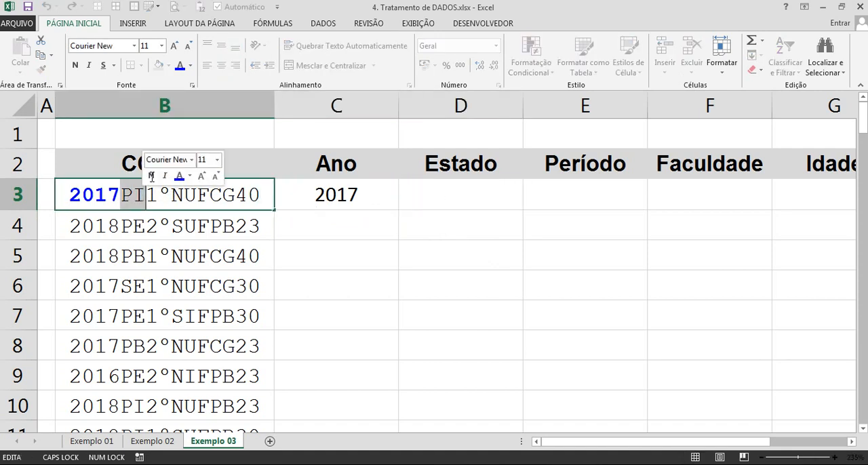
pyautogui.click(190, 66)
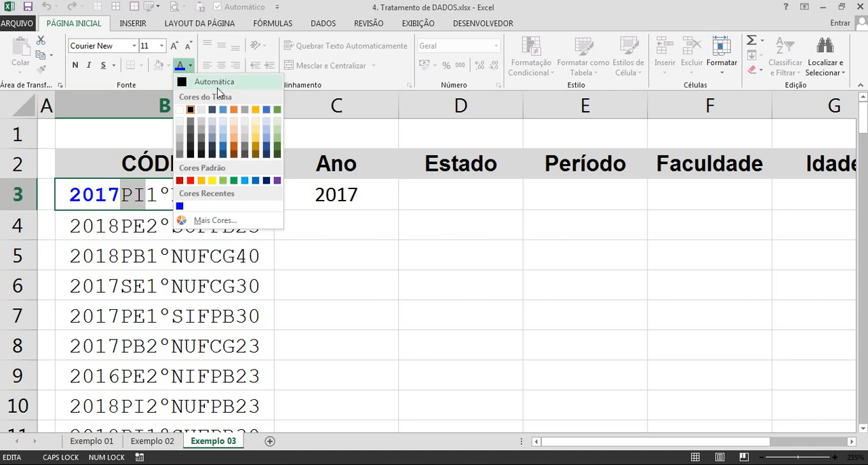
pyautogui.click(193, 181)
pyautogui.click(75, 66)
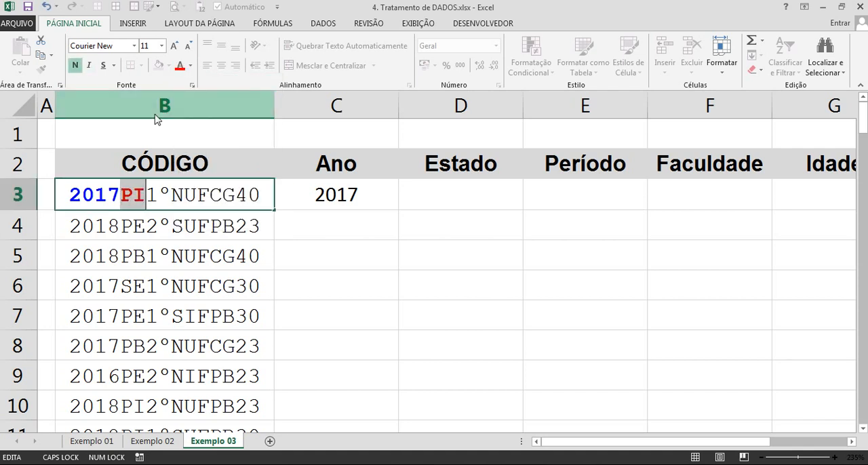
pyautogui.press('Return')
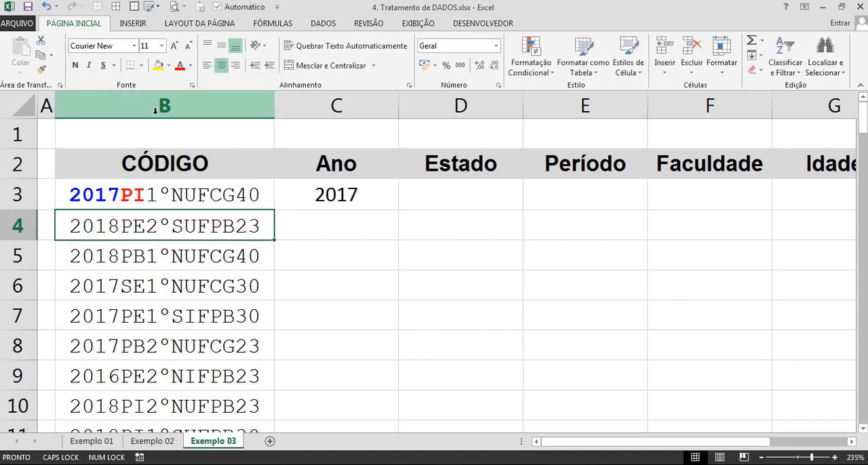
pyautogui.click(237, 193)
pyautogui.doubleClick(234, 195)
pyautogui.moveTo(235, 196); pyautogui.dragTo(265, 196)
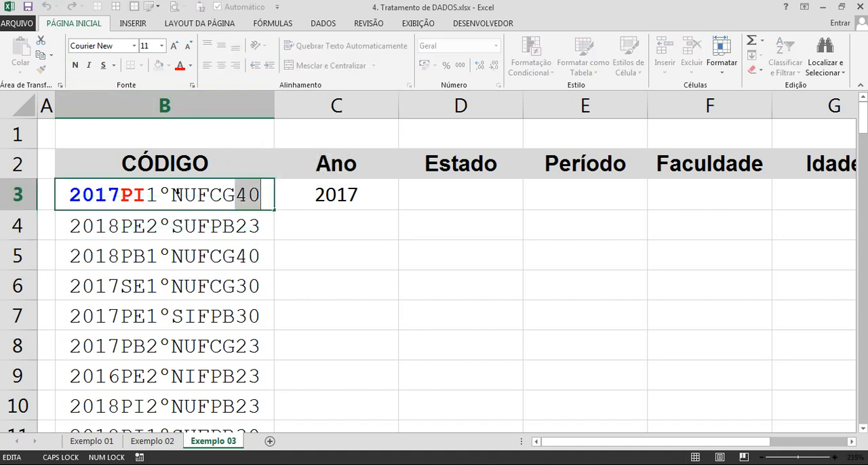
pyautogui.press('Escape')
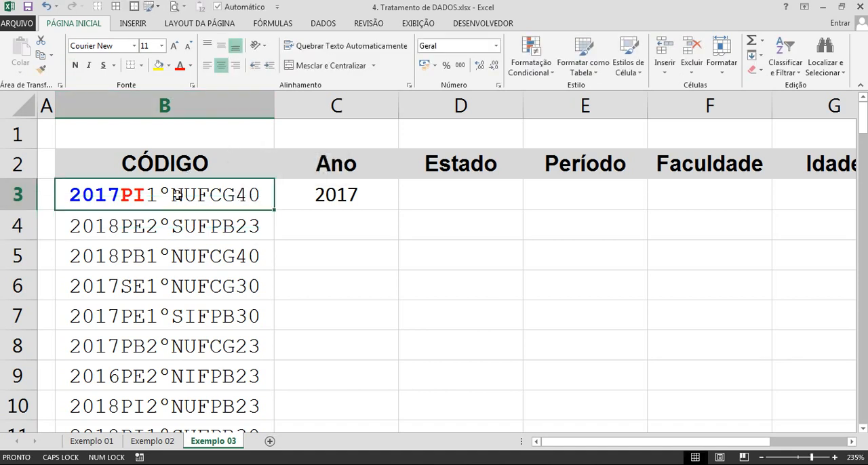
# Extract the state from the first code by entering =EXT.TEXTO(B3;5;2) in D3 under Estado.
pyautogui.click(430, 206)
pyautogui.write('=EXT')
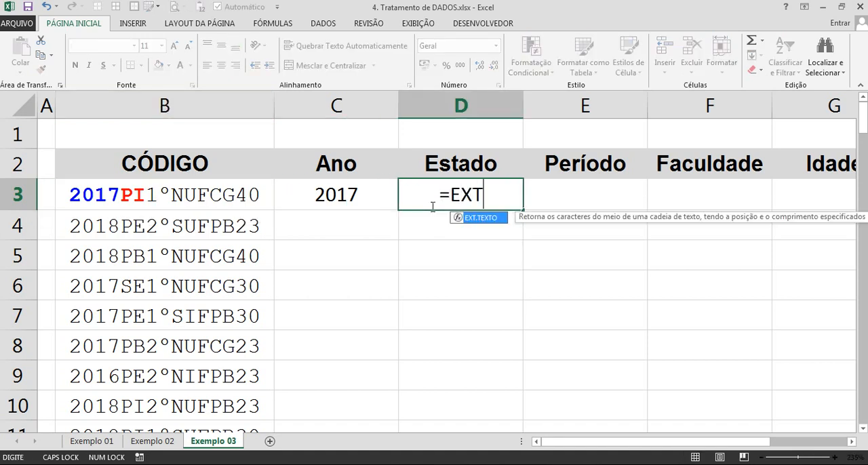
pyautogui.press('Tab')
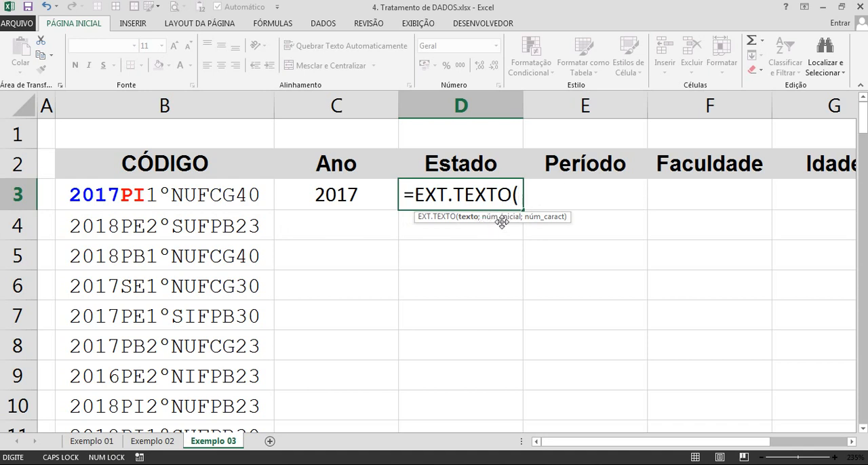
pyautogui.click(198, 197)
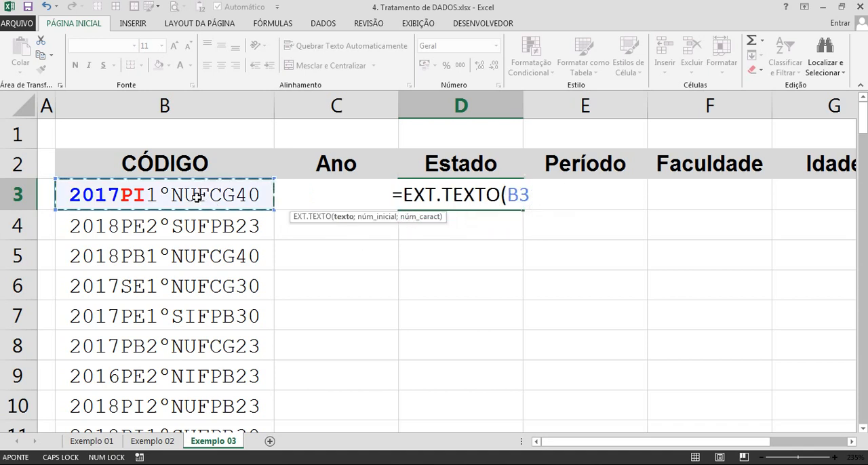
pyautogui.write(';')
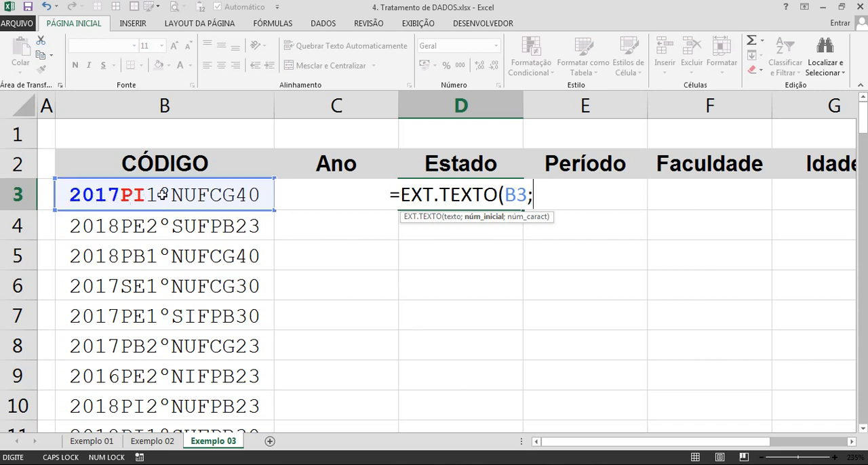
pyautogui.write('5')
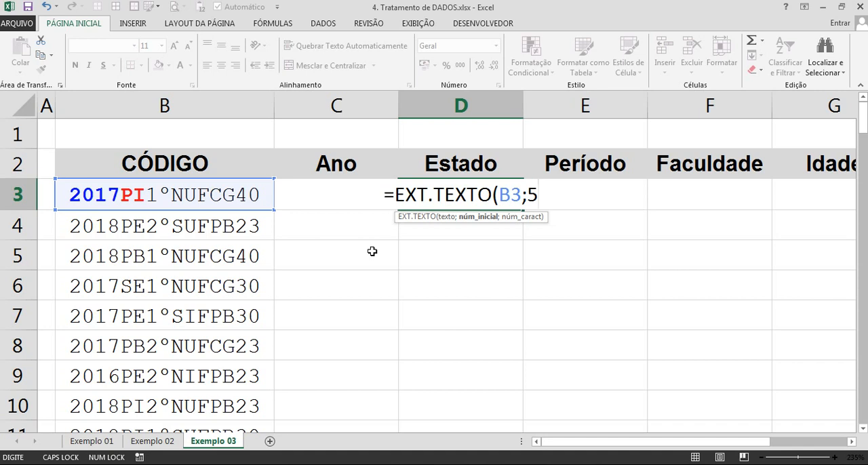
pyautogui.write(';')
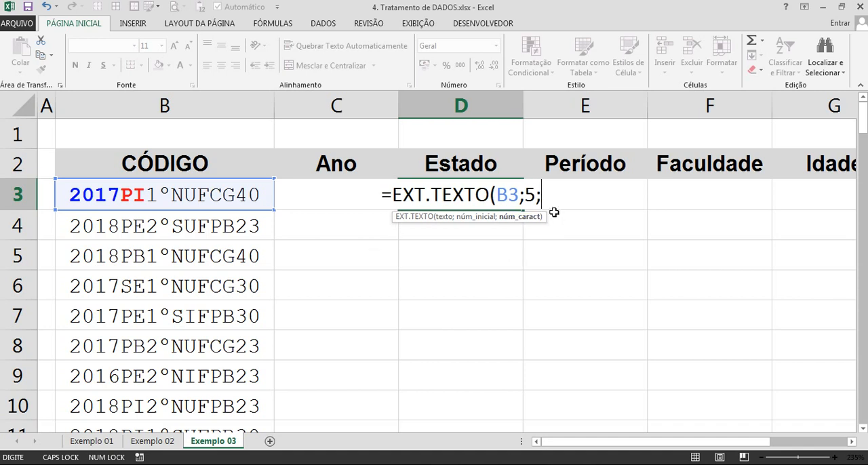
pyautogui.write('2')
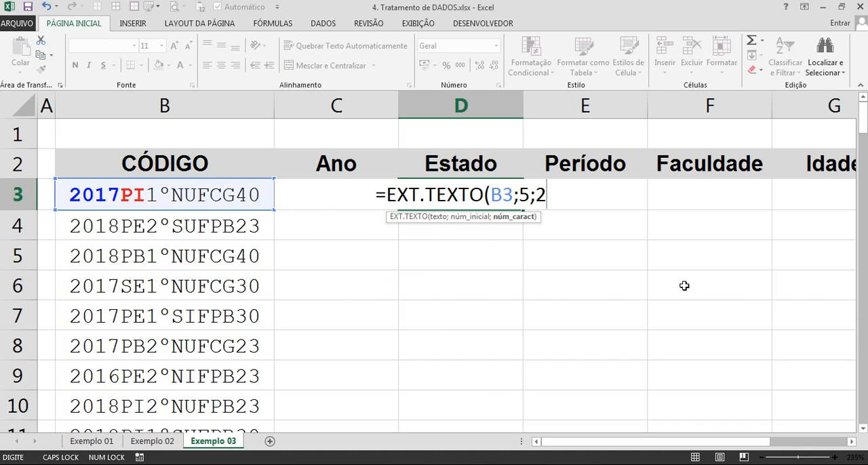
pyautogui.write(')')
pyautogui.press('Return')
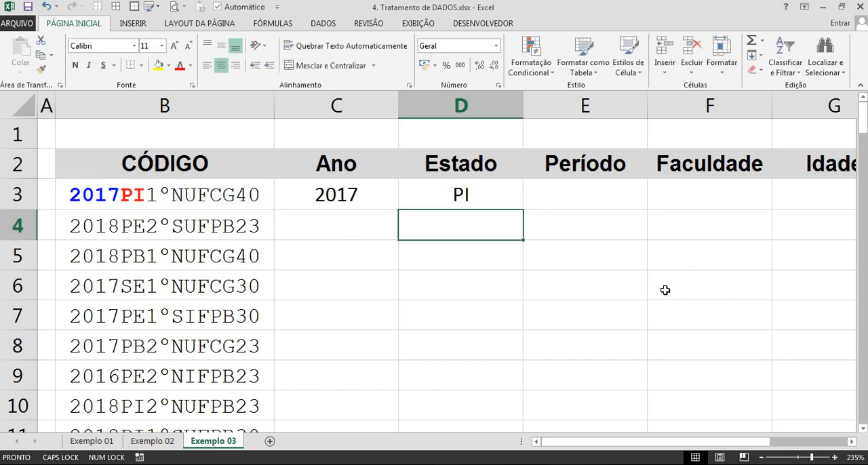
# Narrow columns A and B so the code column just fits its contents.
pyautogui.moveTo(274, 108); pyautogui.dragTo(247, 113)
pyautogui.moveTo(57, 110); pyautogui.dragTo(48, 109)
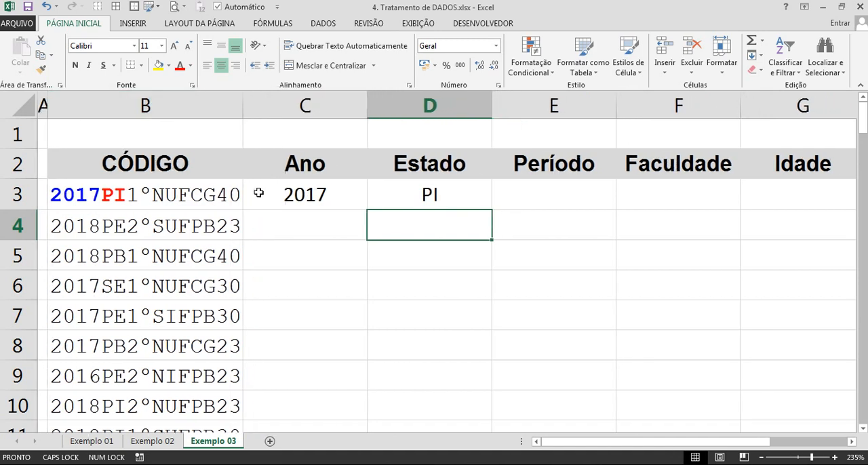
pyautogui.click(538, 197)
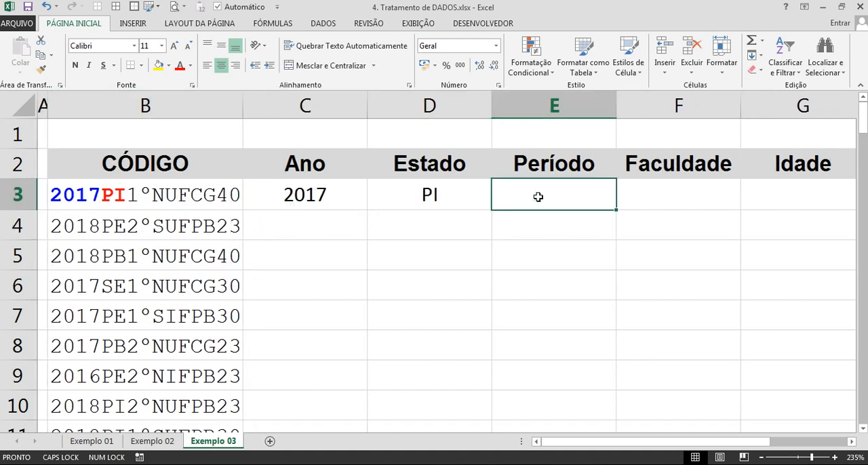
# Make the period characters 1º of the code in B3 bold and blue.
pyautogui.doubleClick(130, 197)
pyautogui.moveTo(127, 196); pyautogui.dragTo(148, 198)
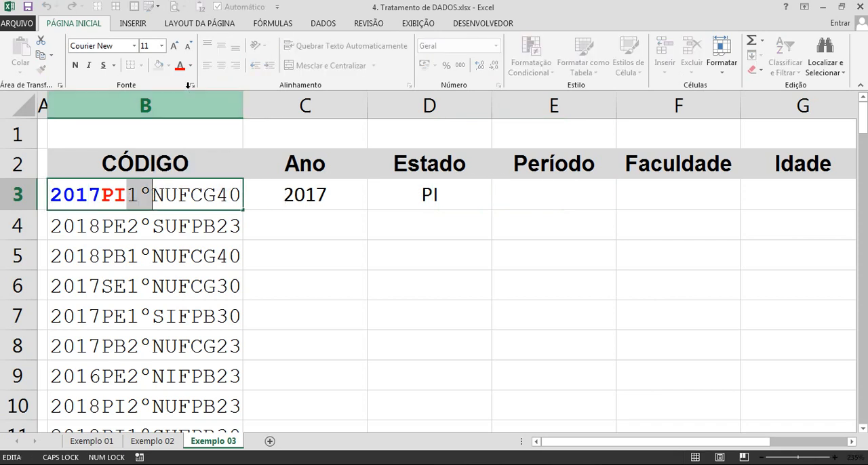
pyautogui.click(190, 65)
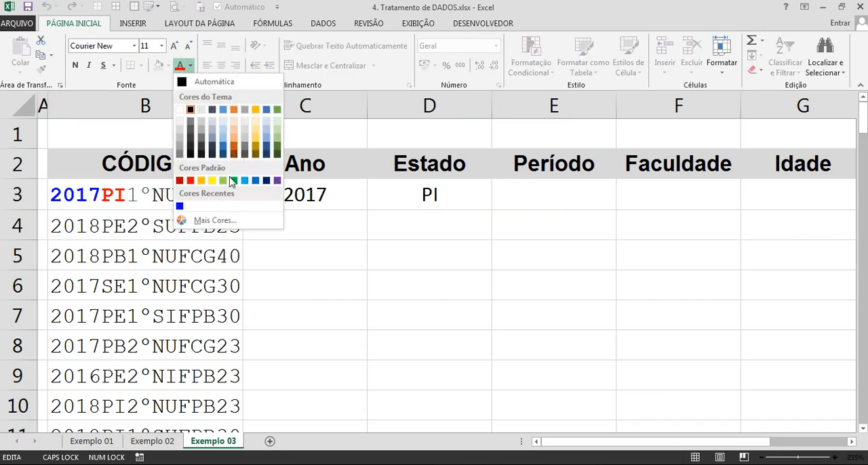
pyautogui.click(180, 206)
pyautogui.hotkey('ctrl', 'n')
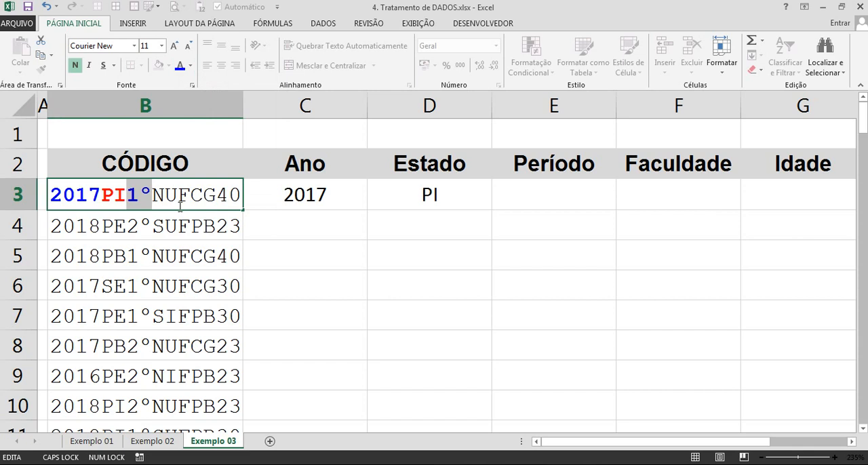
pyautogui.press('Return')
pyautogui.click(162, 199)
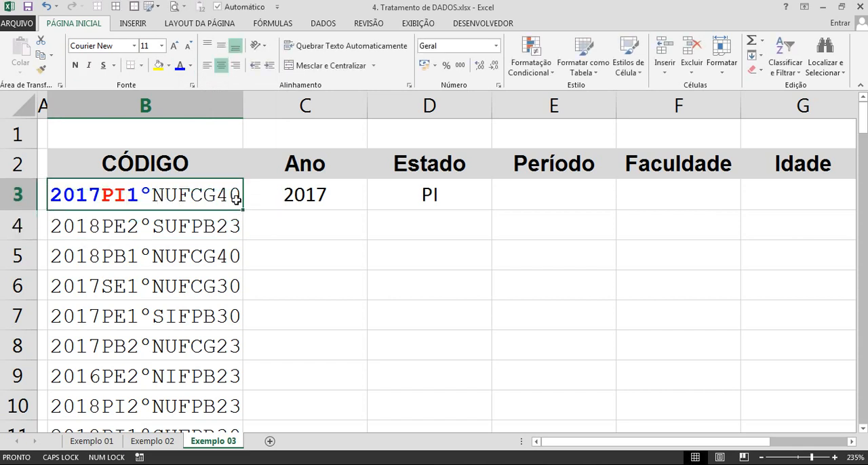
# Copy the formula text =EXT.TEXTO(B3;5;2) from D3 into E3 under Período.
pyautogui.click(539, 203)
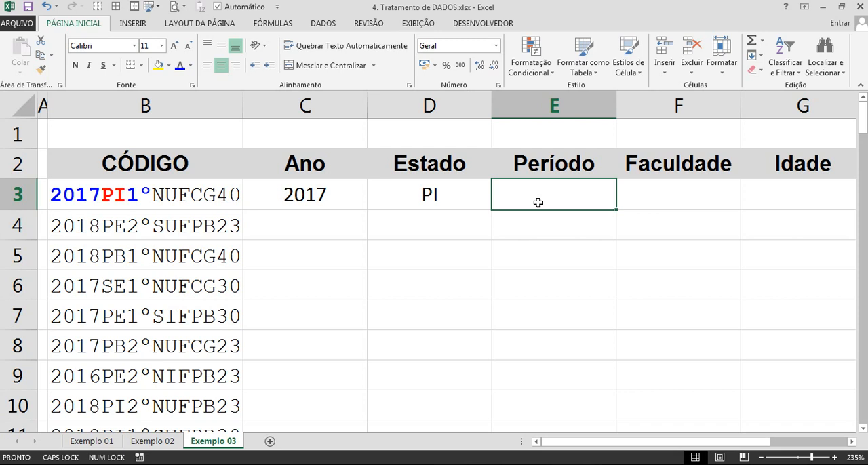
pyautogui.click(478, 193)
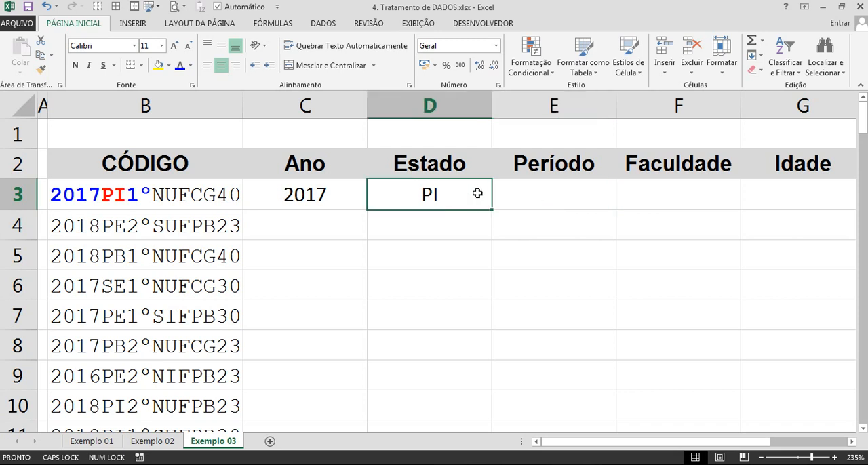
pyautogui.doubleClick(478, 193)
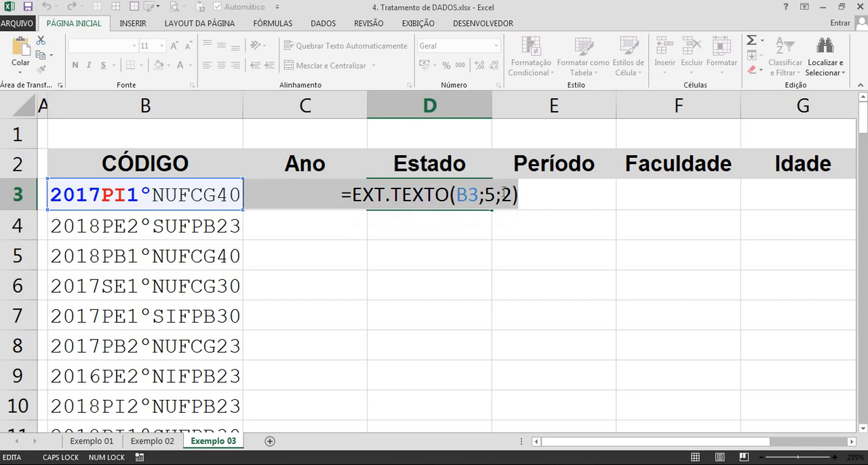
pyautogui.click(563, 193)
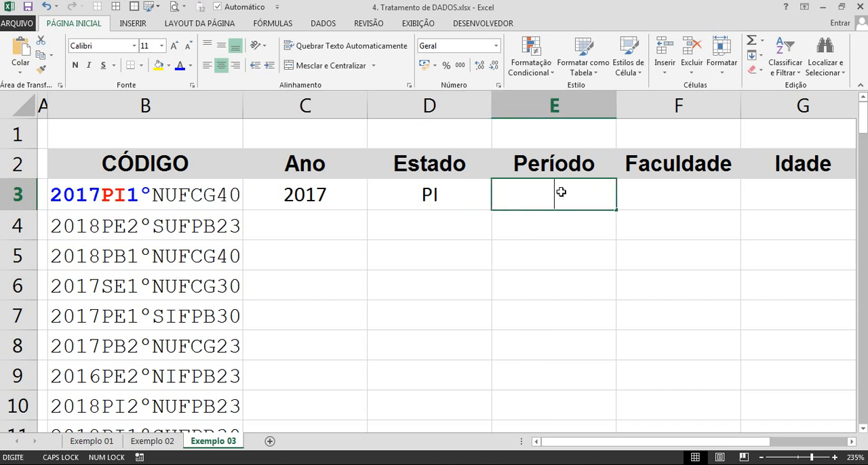
pyautogui.write('=EXT.TEXTO(B3;5;2)')
pyautogui.press('Return')
pyautogui.click(552, 195)
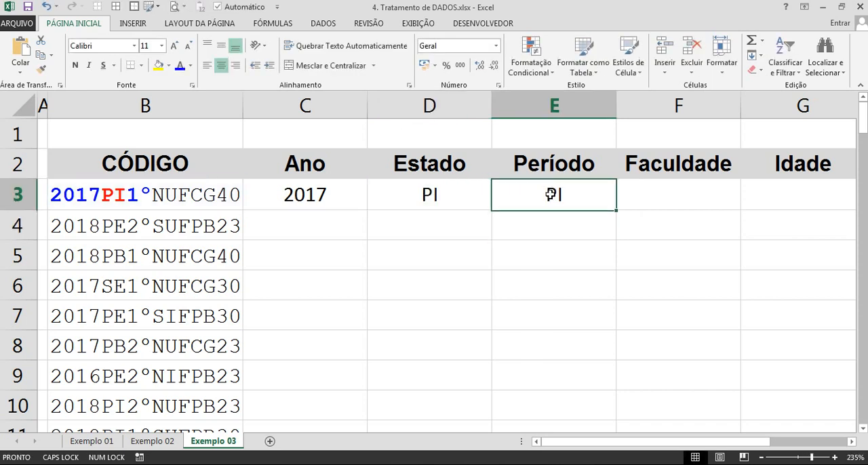
# Set the starting position of the EXT.TEXTO formula in E3 to 7 to extract the period.
pyautogui.doubleClick(605, 203)
pyautogui.moveTo(581, 196); pyautogui.dragTo(603, 195)
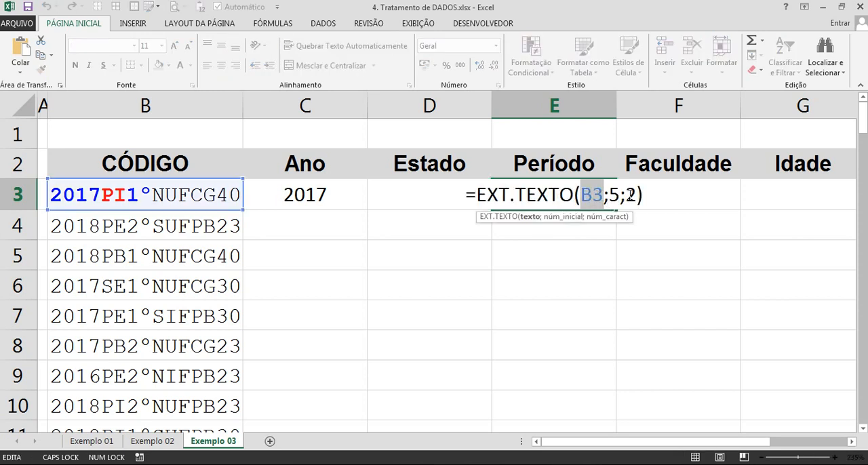
pyautogui.doubleClick(629, 195)
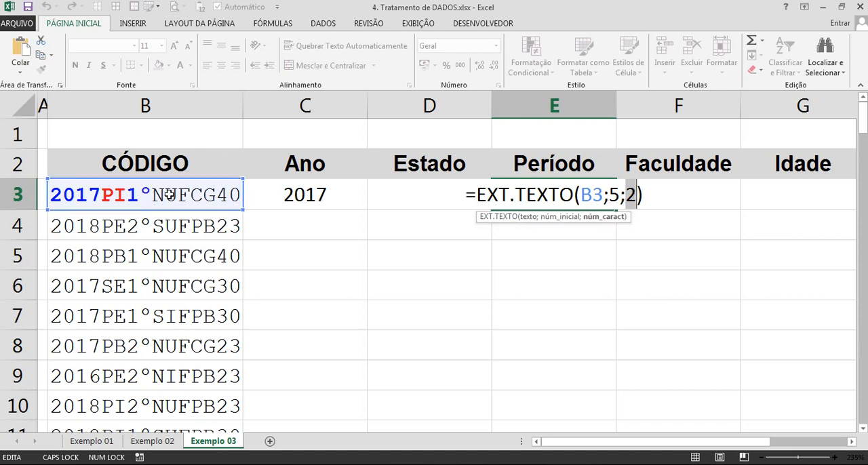
pyautogui.click(614, 195)
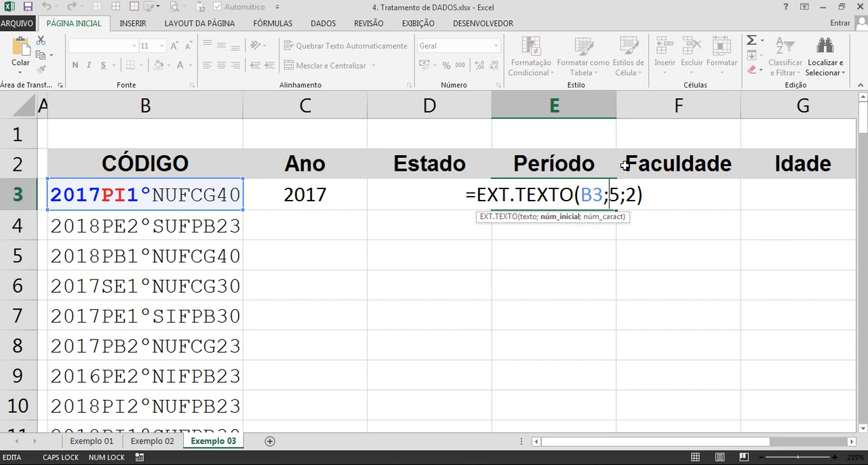
pyautogui.press('Delete')
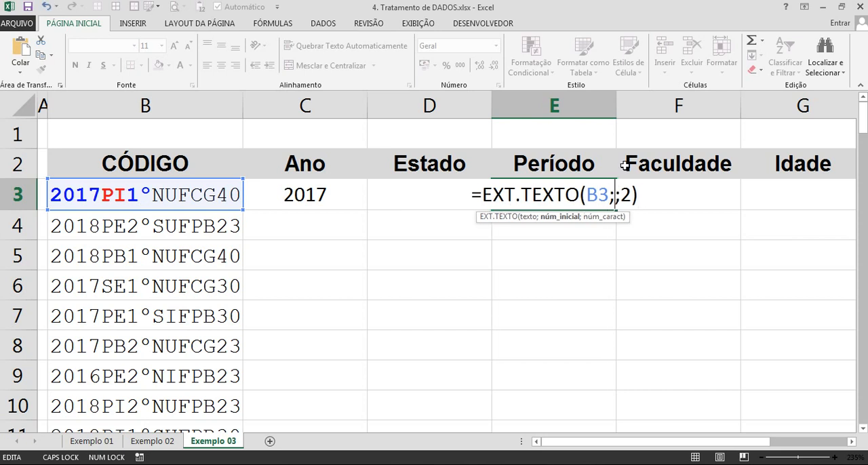
pyautogui.write('7')
pyautogui.press('Return')
pyautogui.click(555, 194)
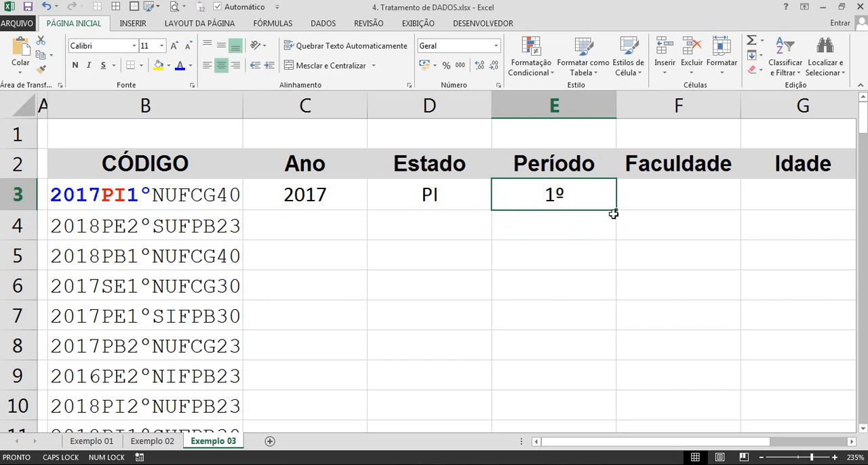
# Insert a blank column F between Período and Faculdade.
pyautogui.doubleClick(210, 197)
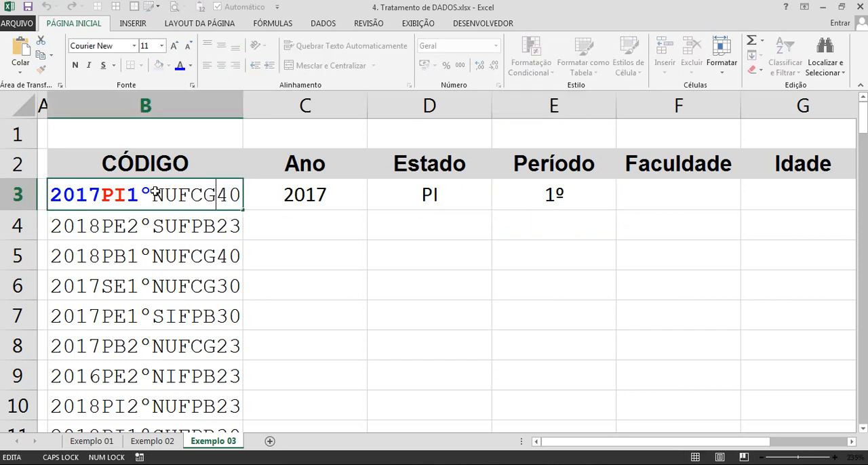
pyautogui.moveTo(164, 196); pyautogui.dragTo(204, 196)
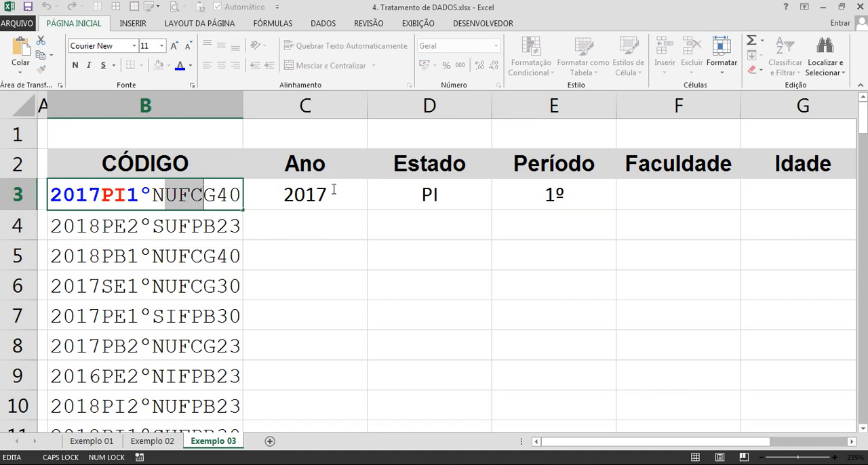
pyautogui.click(653, 217)
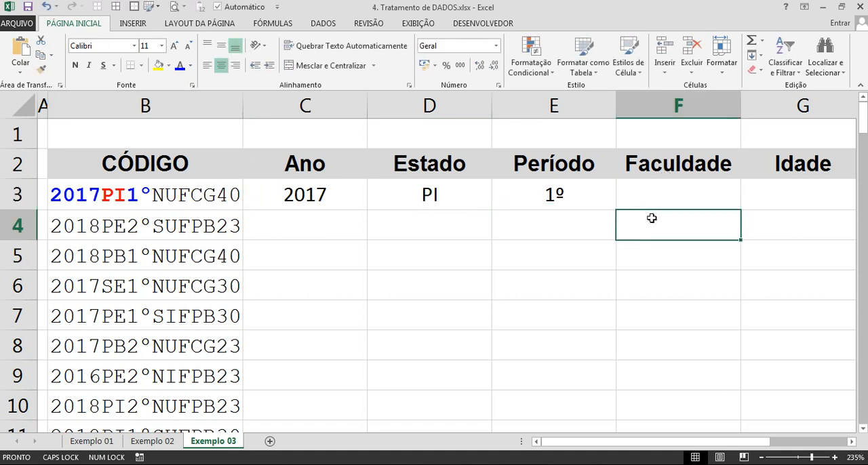
pyautogui.hotkey('ctrl', 'space')
pyautogui.click(652, 217)
pyautogui.hotkey('ctrl', 'space')
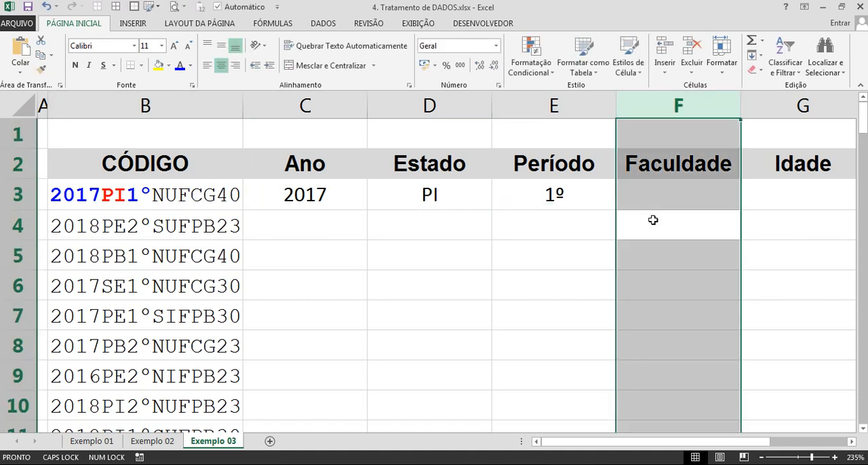
pyautogui.hotkey('ctrl', '+')
# Enter the header Cota in F2 and narrow column F.
pyautogui.click(645, 163)
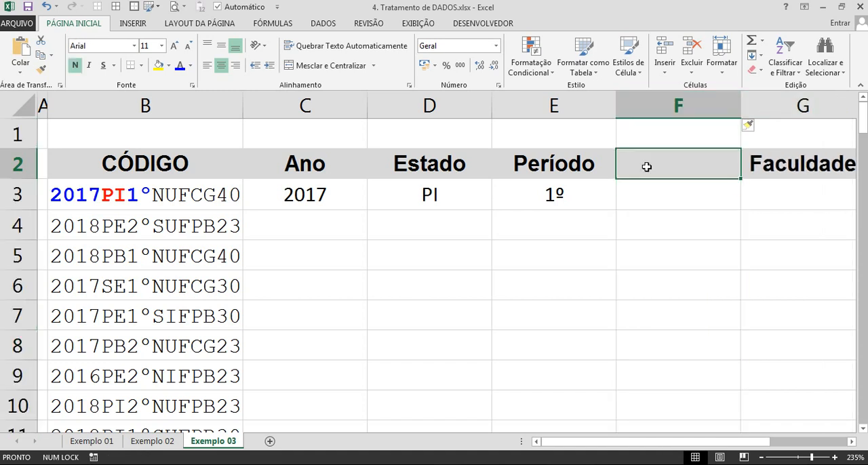
pyautogui.write('cOTa')
pyautogui.press('Return')
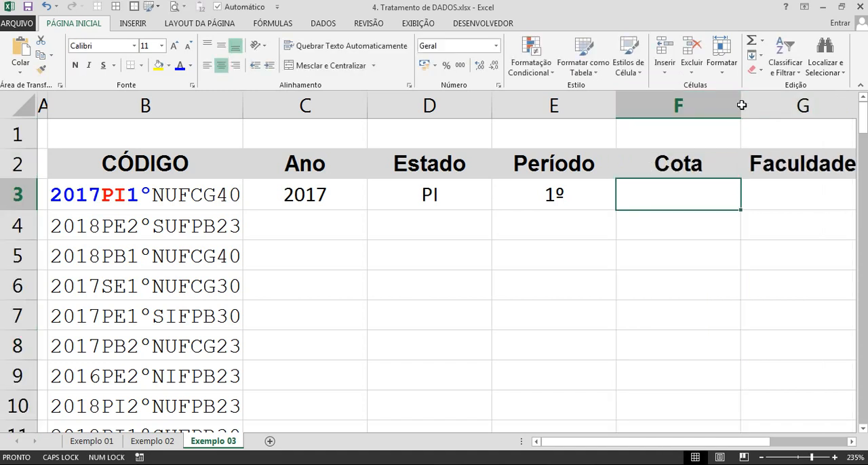
pyautogui.moveTo(740, 106); pyautogui.dragTo(709, 114)
# Format the quota letter N within the code in B3 as bold red text.
pyautogui.click(169, 194)
pyautogui.doubleClick(156, 195)
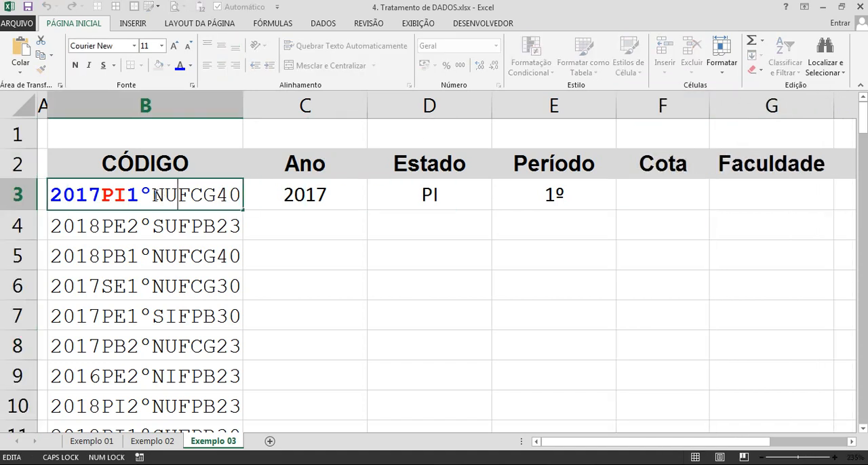
pyautogui.moveTo(153, 195); pyautogui.dragTo(164, 194)
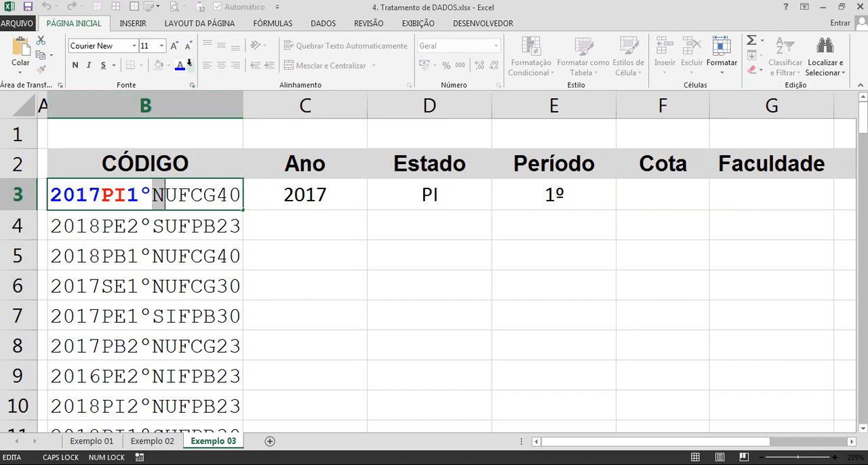
pyautogui.click(191, 65)
pyautogui.click(191, 179)
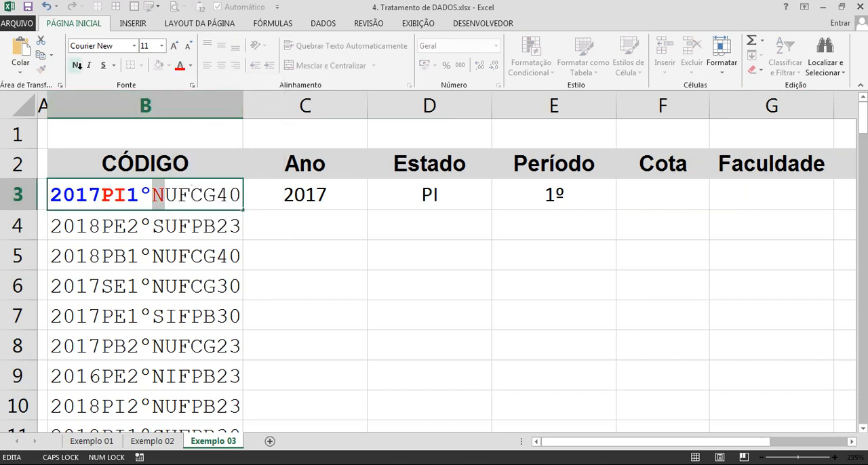
pyautogui.press('Return')
# Enter =EXT.TEXTO(B3;9;1) in F3 under Cota to extract the quota letter.
pyautogui.click(641, 203)
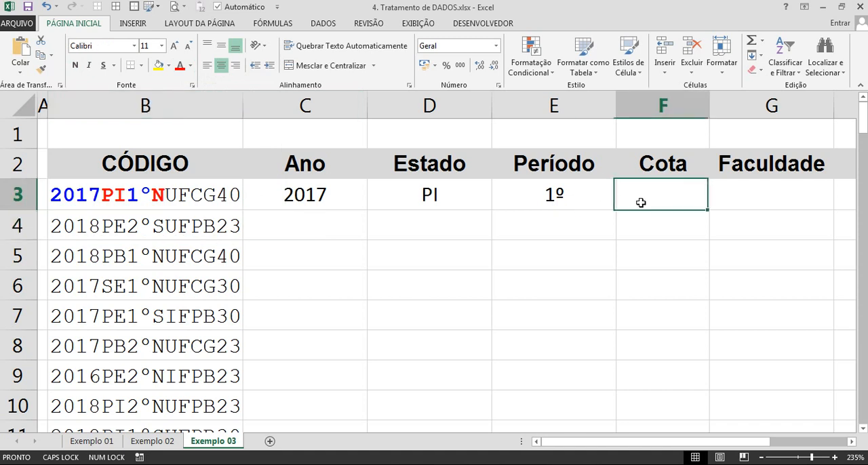
pyautogui.write('=ext')
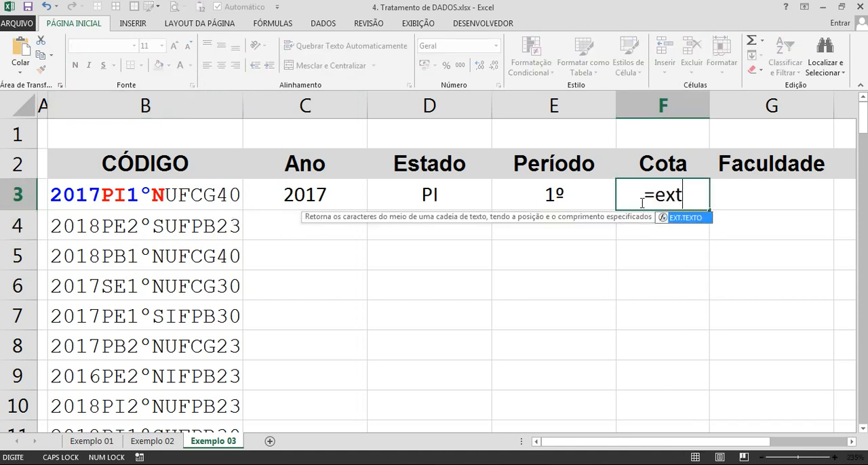
pyautogui.press('Tab')
pyautogui.click(202, 194)
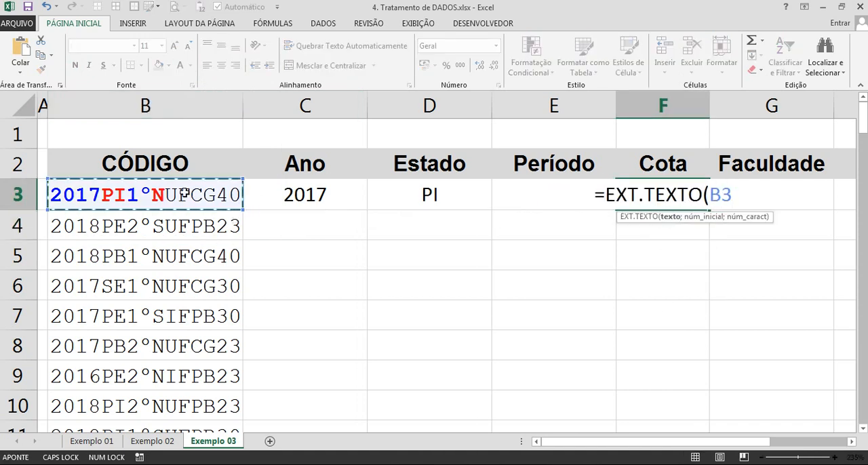
pyautogui.write(';')
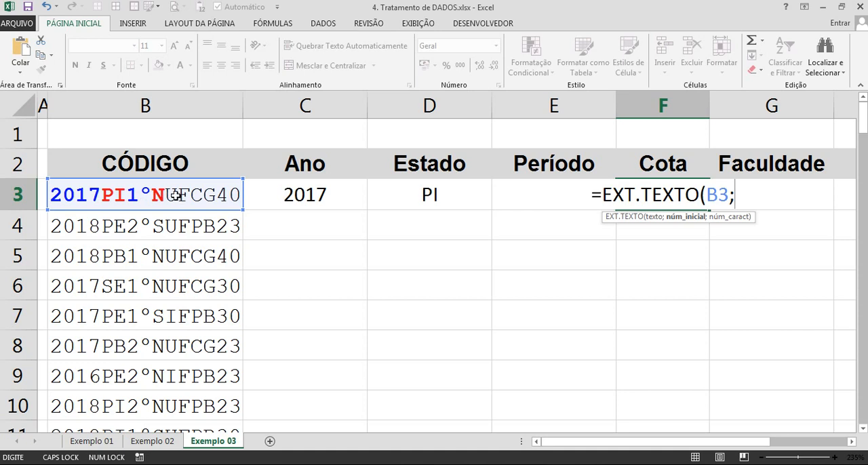
pyautogui.write('9;')
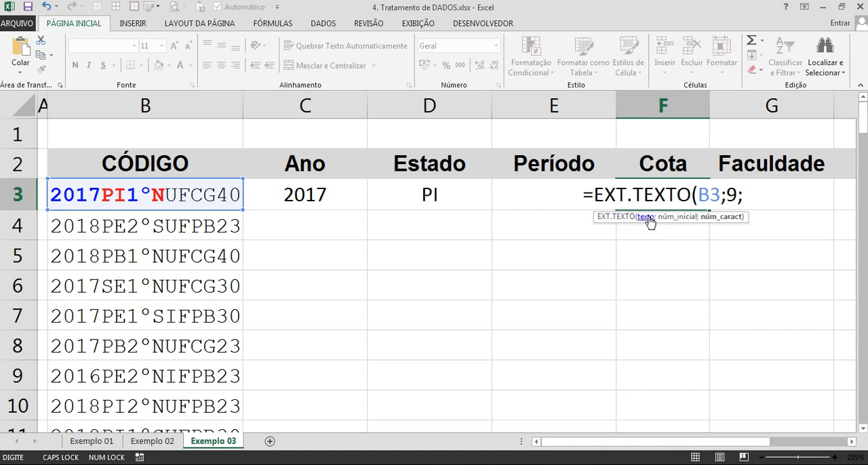
pyautogui.write('1')
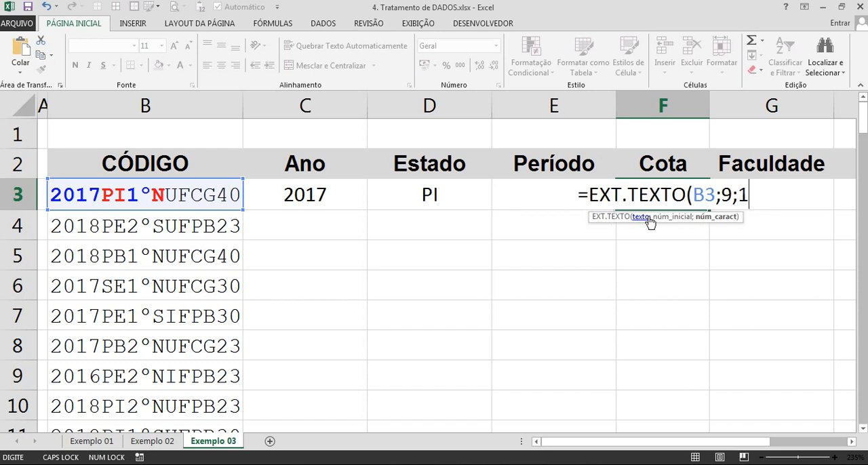
pyautogui.press('Return')
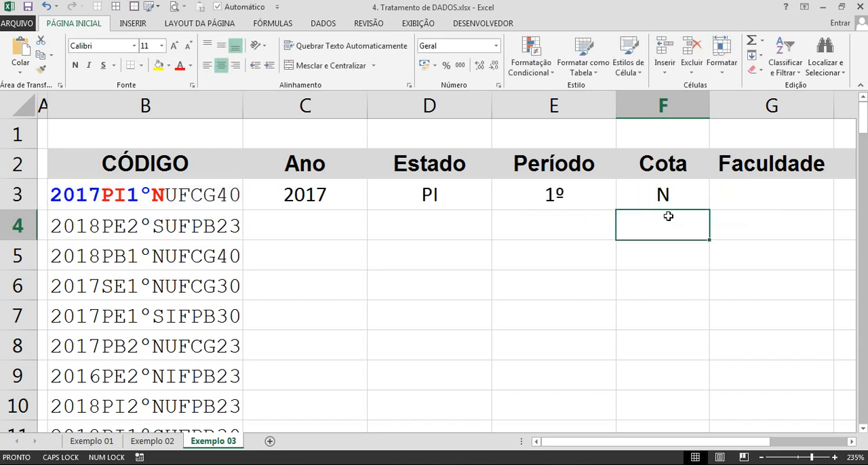
# Narrow the Ano, Estado and Período columns to an equal width.
pyautogui.click(620, 183)
pyautogui.moveTo(360, 106); pyautogui.dragTo(523, 102)
pyautogui.click(514, 224)
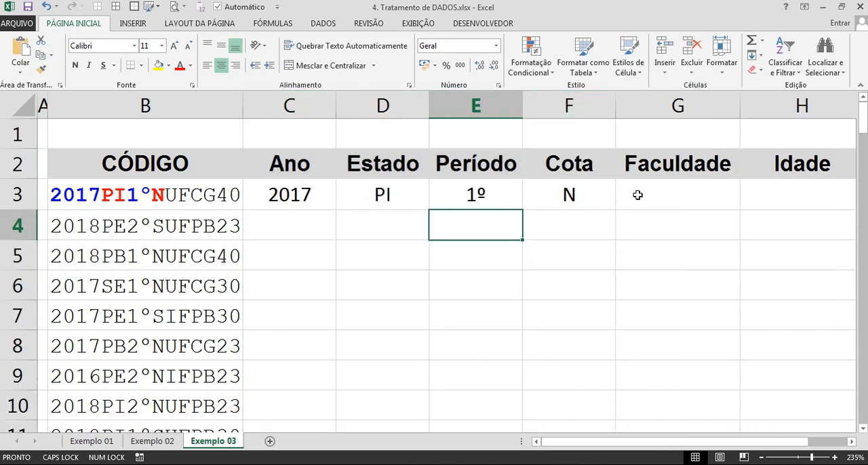
# Format the characters UFCG within the code in B3 as bold blue text.
pyautogui.click(668, 192)
pyautogui.click(207, 197)
pyautogui.doubleClick(204, 195)
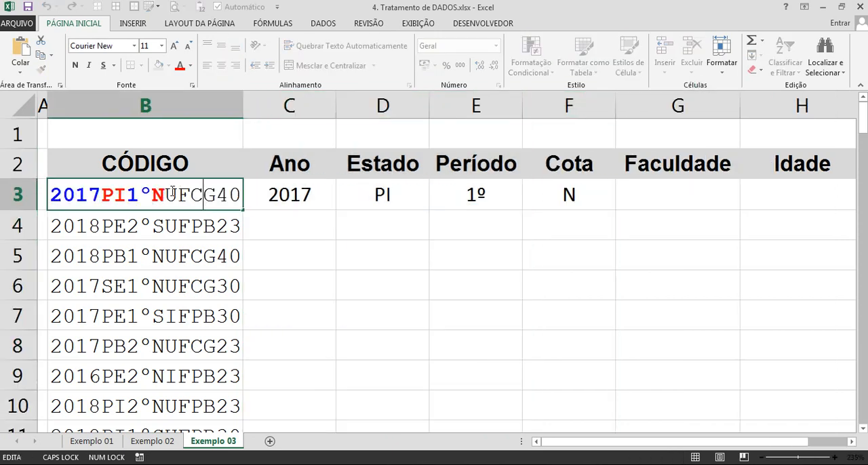
pyautogui.moveTo(166, 195); pyautogui.dragTo(217, 195)
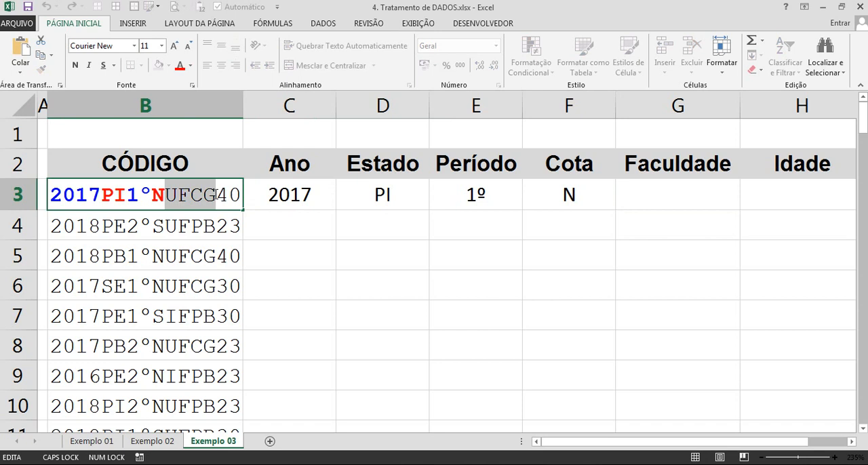
pyautogui.click(75, 65)
pyautogui.click(191, 65)
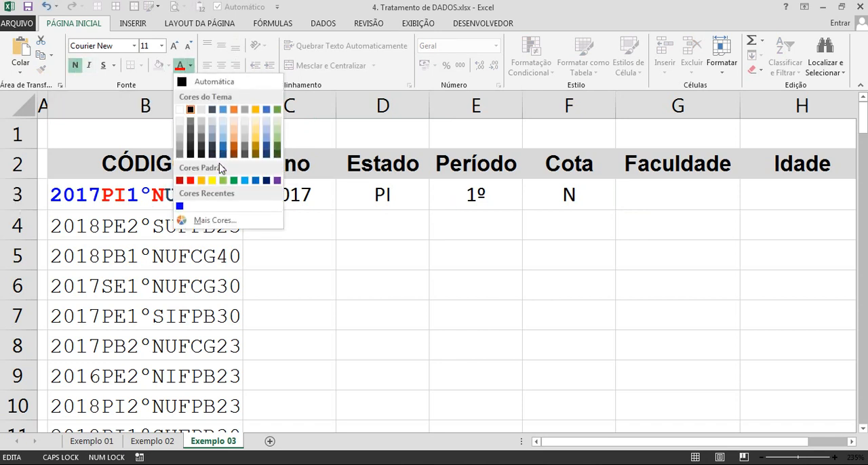
pyautogui.click(180, 205)
pyautogui.press('Return')
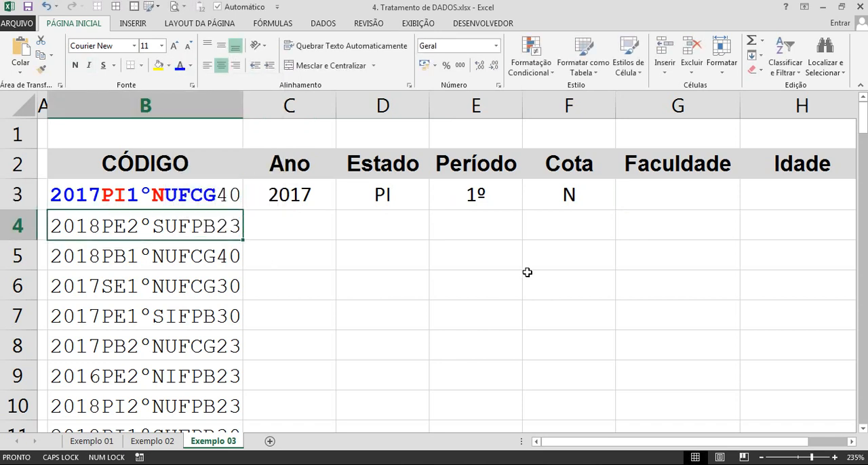
# Enter =DIREITA(B3;6) in G3 under Faculdade to take the last six characters of the code.
pyautogui.click(659, 195)
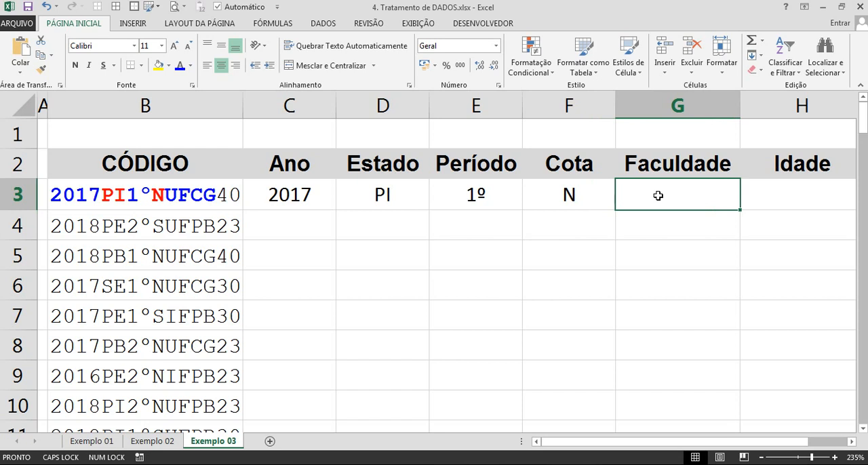
pyautogui.click(202, 192)
pyautogui.doubleClick(167, 196)
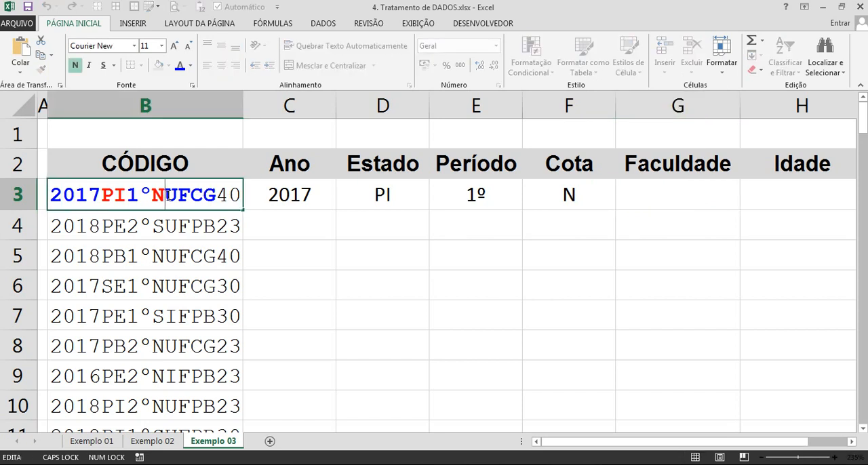
pyautogui.moveTo(166, 195); pyautogui.dragTo(202, 256)
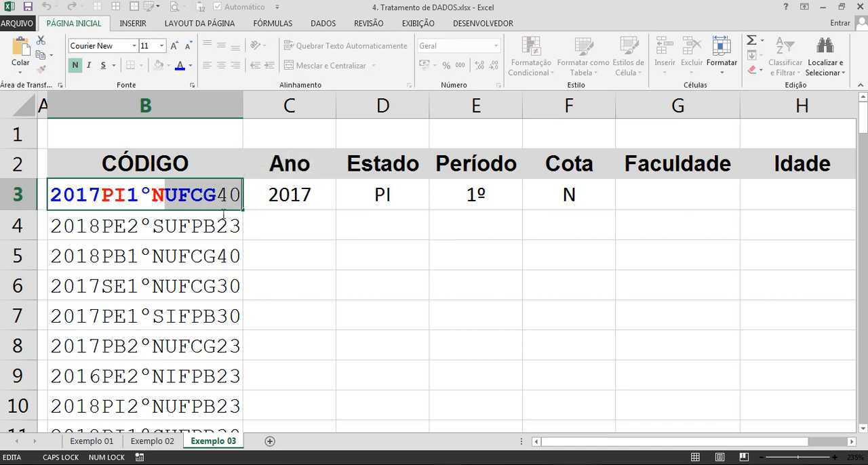
pyautogui.moveTo(215, 195); pyautogui.dragTo(163, 195)
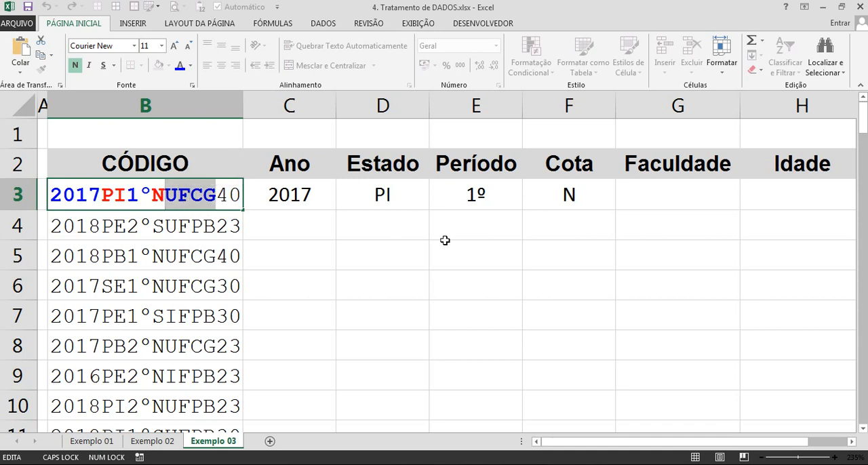
pyautogui.press('Return')
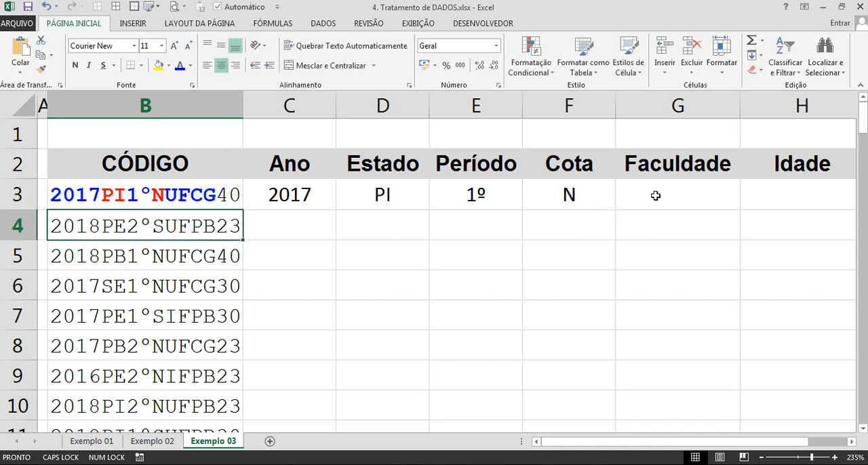
pyautogui.click(655, 196)
pyautogui.write('=dire')
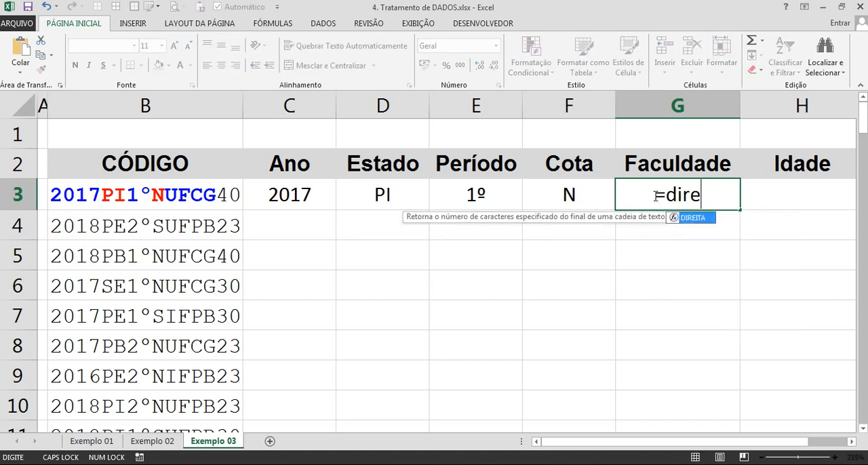
pyautogui.press('Tab')
pyautogui.click(217, 195)
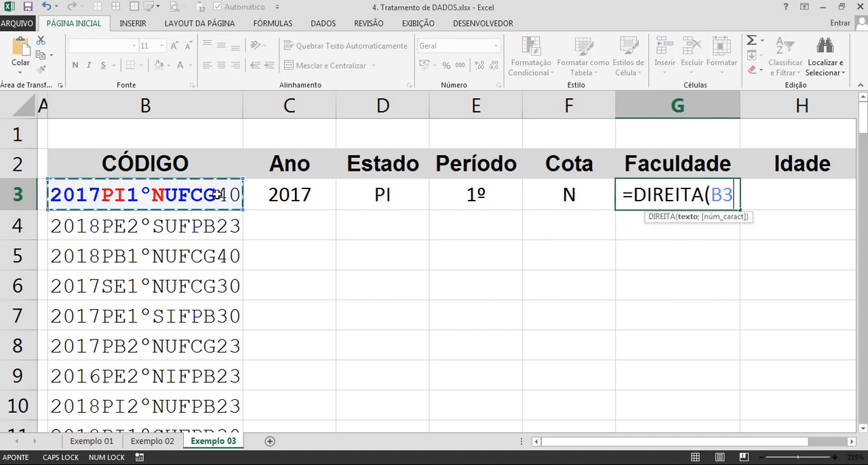
pyautogui.write(';6')
pyautogui.press('Return')
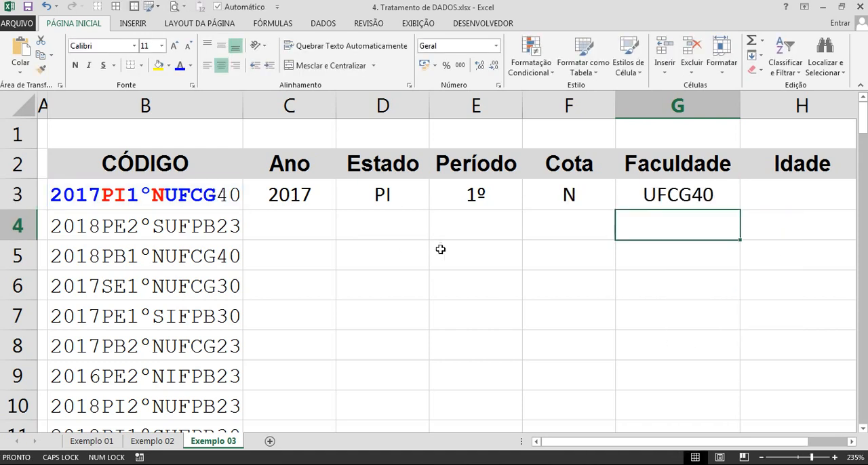
# Nest the G3 formula as =ESQUERDA(DIREITA(B3;6);4) to keep only the four faculty letters.
pyautogui.click(696, 194)
pyautogui.doubleClick(696, 194)
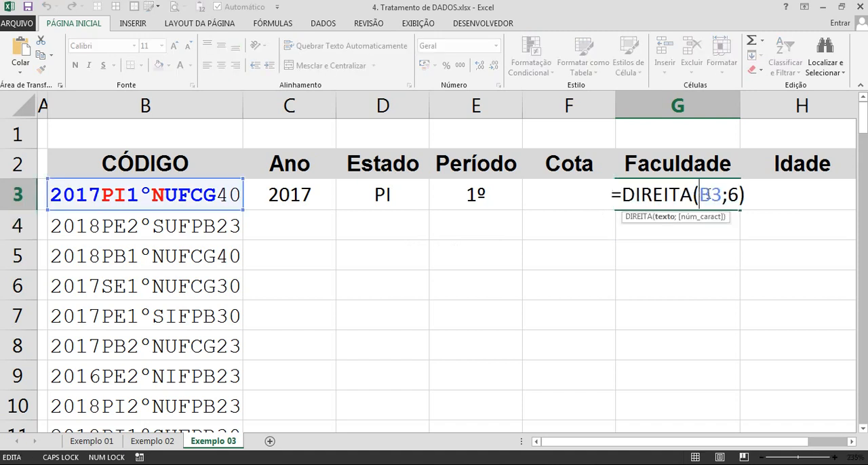
pyautogui.press('Escape')
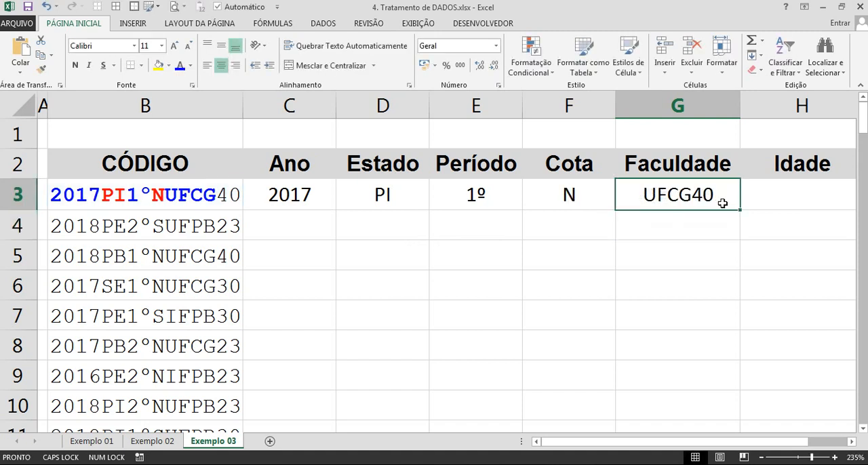
pyautogui.doubleClick(654, 194)
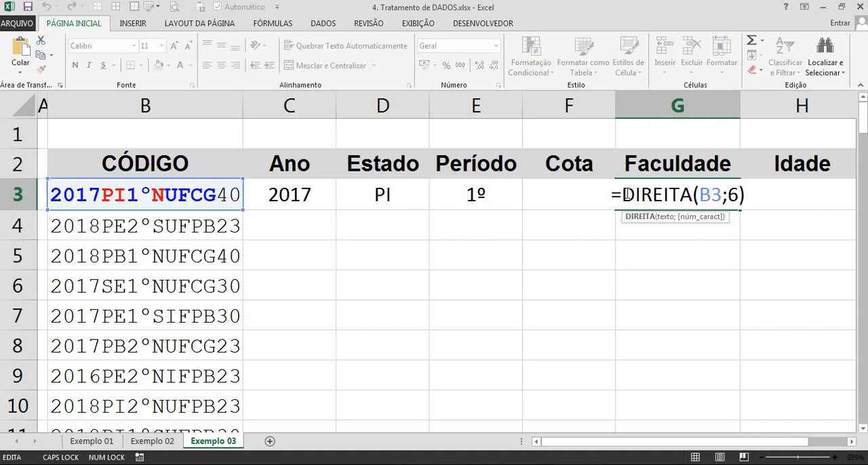
pyautogui.write('esquerda(')
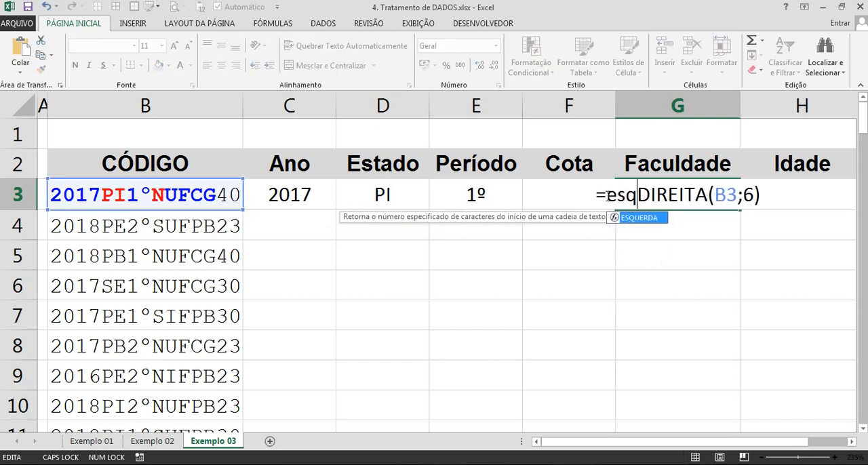
pyautogui.moveTo(804, 197); pyautogui.dragTo(675, 195)
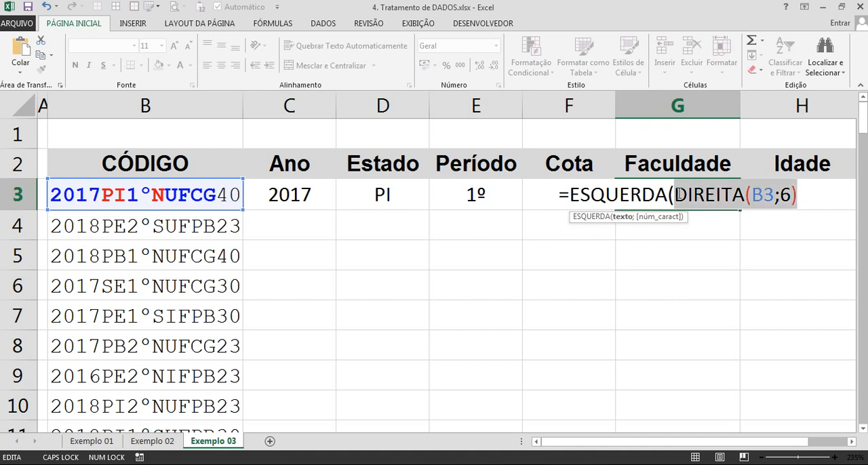
pyautogui.click(821, 196)
pyautogui.write(';4)')
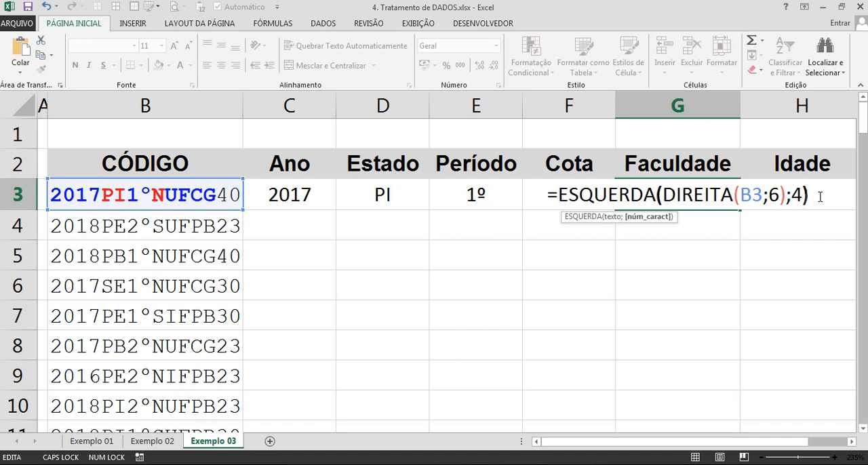
pyautogui.press('Return')
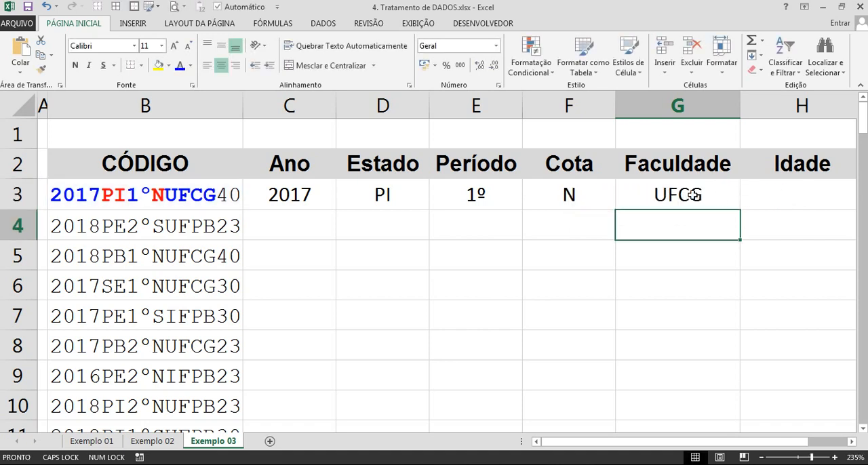
# Narrow the Cota column so that the Idade column fits on screen.
pyautogui.click(643, 206)
pyautogui.hotkey('ctrl', 'Left')
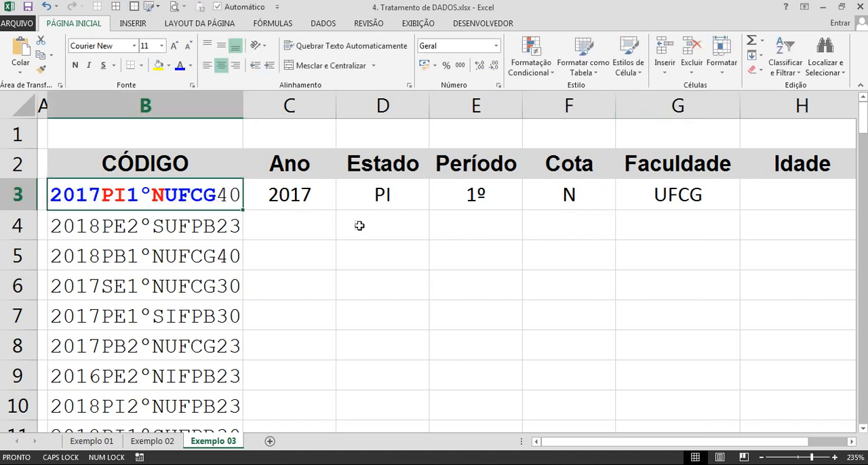
pyautogui.click(752, 201)
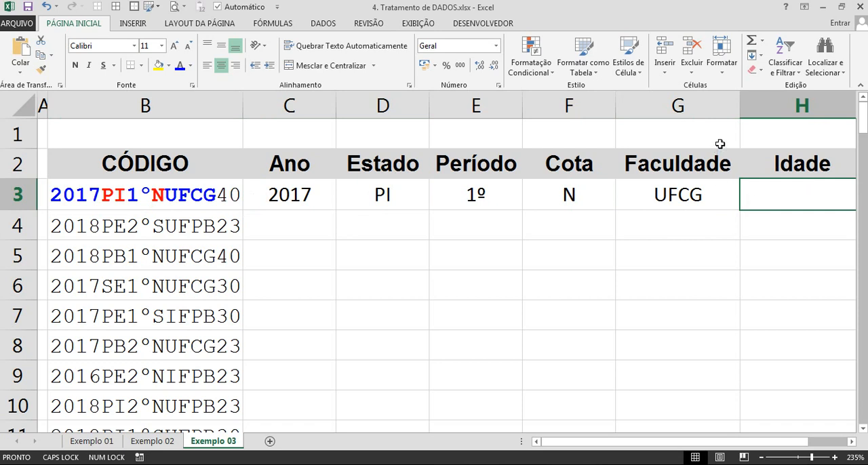
pyautogui.moveTo(616, 106); pyautogui.dragTo(595, 109)
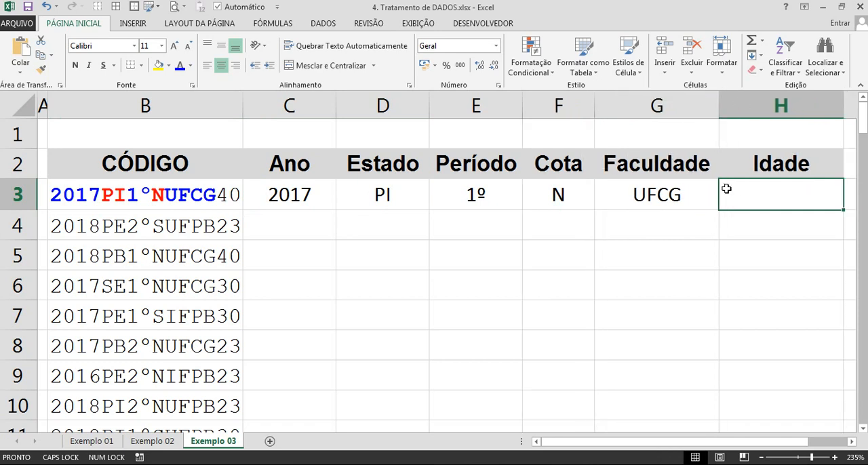
# Enter =DIREITA(B3;2) in H3 under Idade to take the last two characters of the code.
pyautogui.write('=dire')
pyautogui.press('Tab')
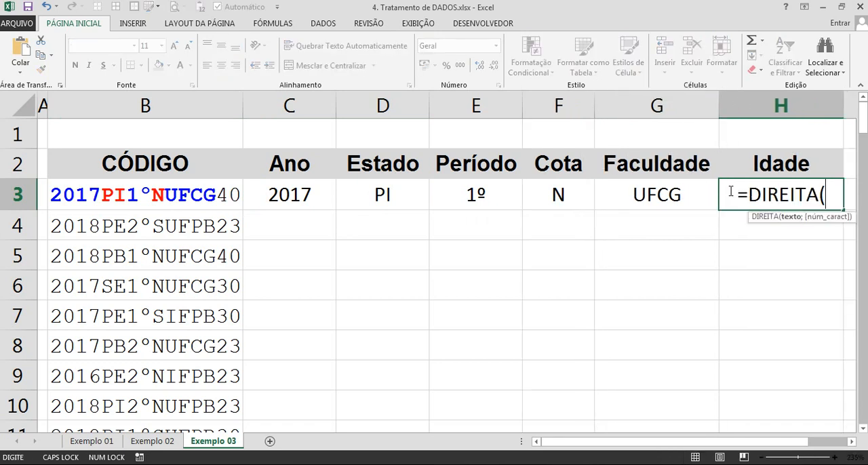
pyautogui.click(164, 196)
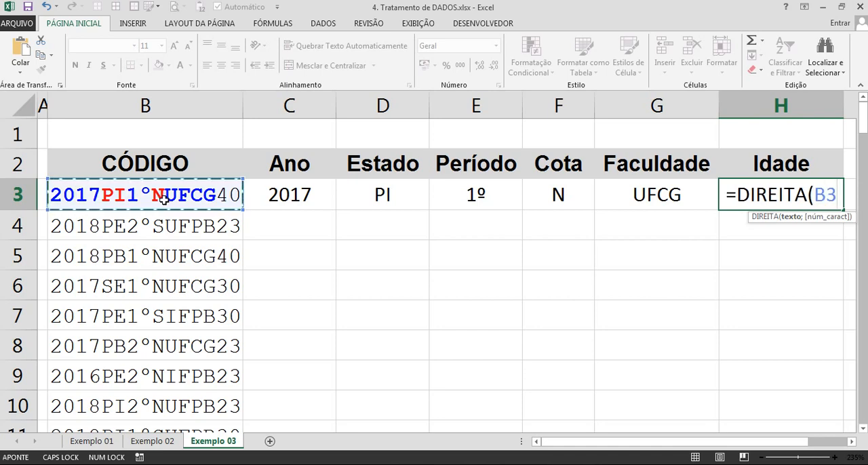
pyautogui.write(';2')
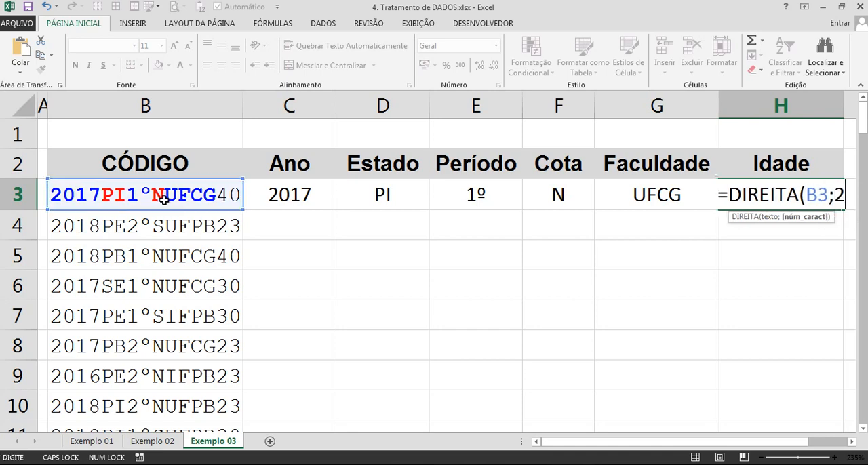
pyautogui.press('Return')
# Fill the formulas in C3:H3 down to row 100 and widen the CÓDIGO column to fit the codes.
pyautogui.scroll(-4, 279, 207)
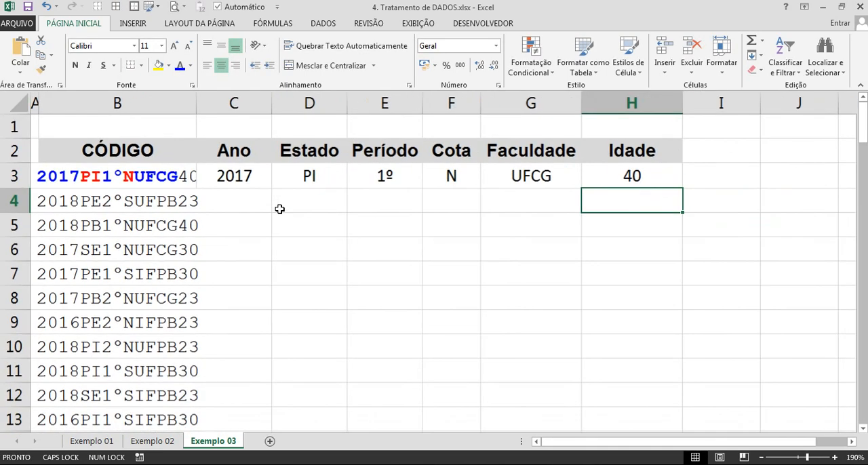
pyautogui.moveTo(258, 169); pyautogui.dragTo(613, 175)
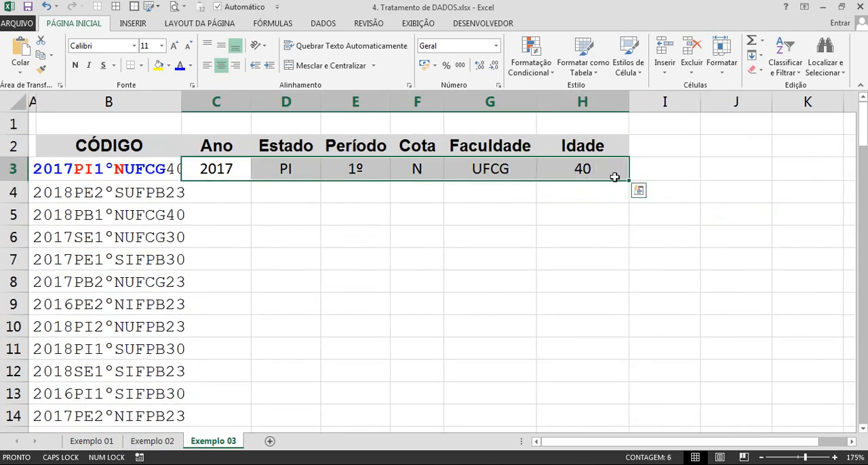
pyautogui.hotkey('ctrl', 'shift', 'Down')
pyautogui.scroll(-1, 311, 282)
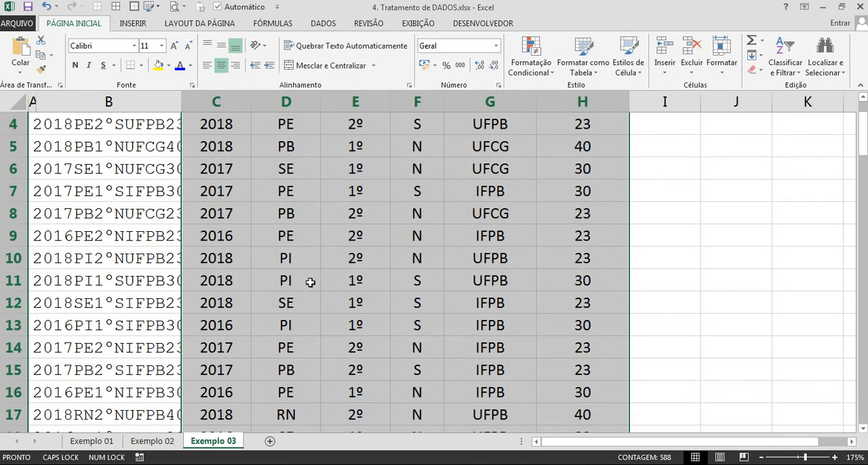
pyautogui.click(264, 263)
pyautogui.hotkey('ctrl', 'Down')
pyautogui.scroll(-1, 272, 266)
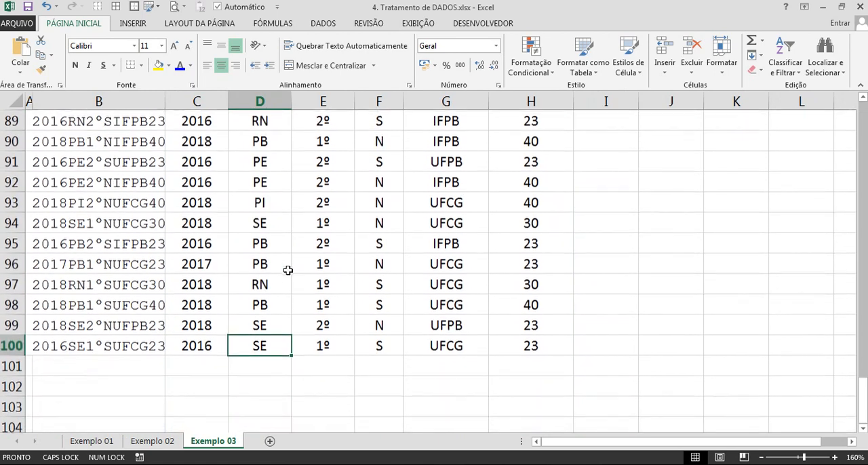
pyautogui.scroll(15, 301, 297)
pyautogui.hotkey('ctrl', 'Up')
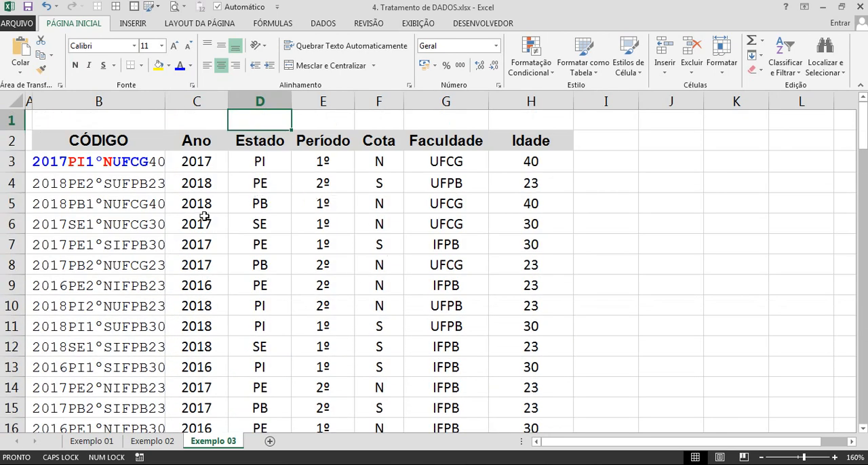
pyautogui.moveTo(165, 101); pyautogui.dragTo(183, 101)
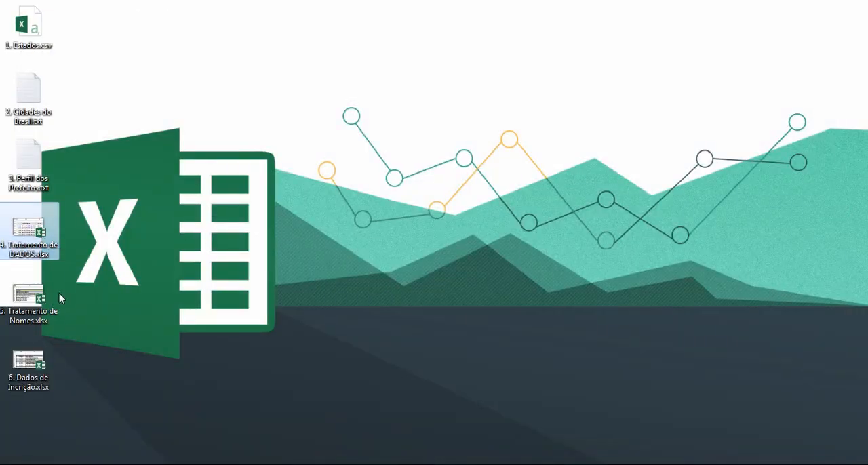
# Open the workbook 5. Tratamento de Nomes.xlsx and look over the Nomes and UF Origem columns on Situação 01.
pyautogui.doubleClick(28, 298)
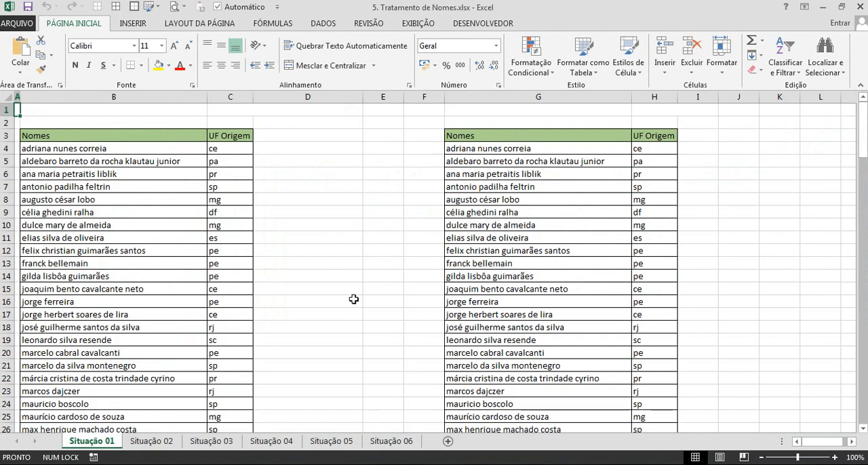
pyautogui.scroll(3, 221, 232)
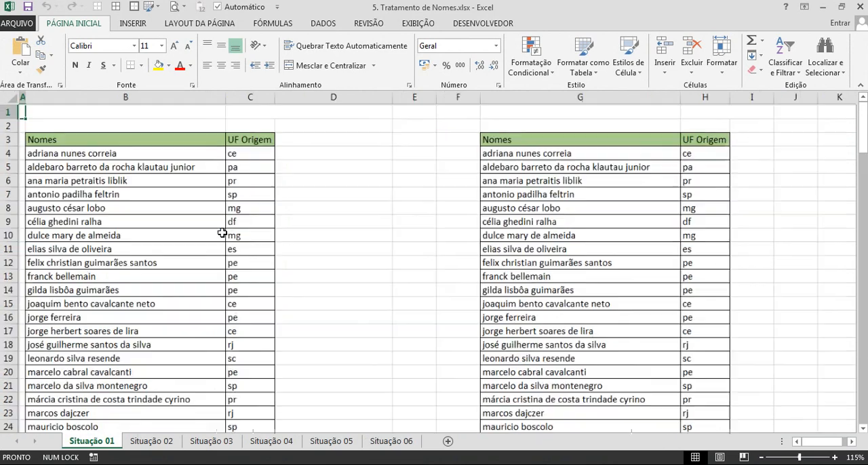
pyautogui.moveTo(156, 180); pyautogui.dragTo(141, 309)
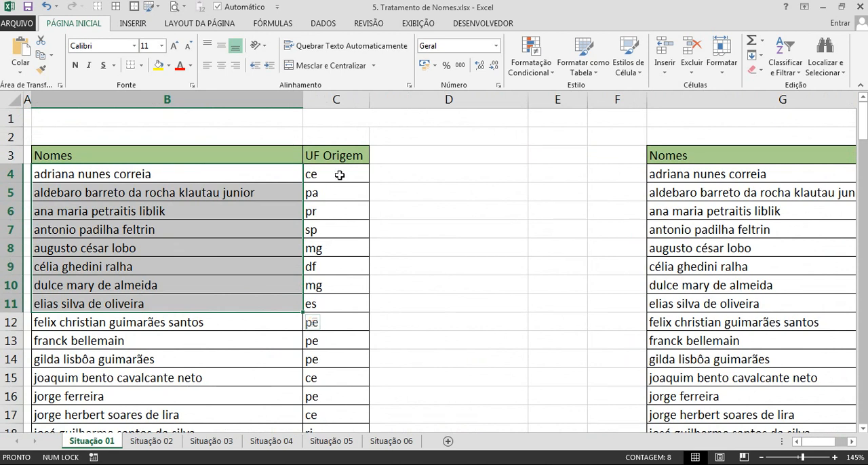
pyautogui.moveTo(339, 174); pyautogui.dragTo(339, 267)
pyautogui.moveTo(150, 175); pyautogui.dragTo(326, 171)
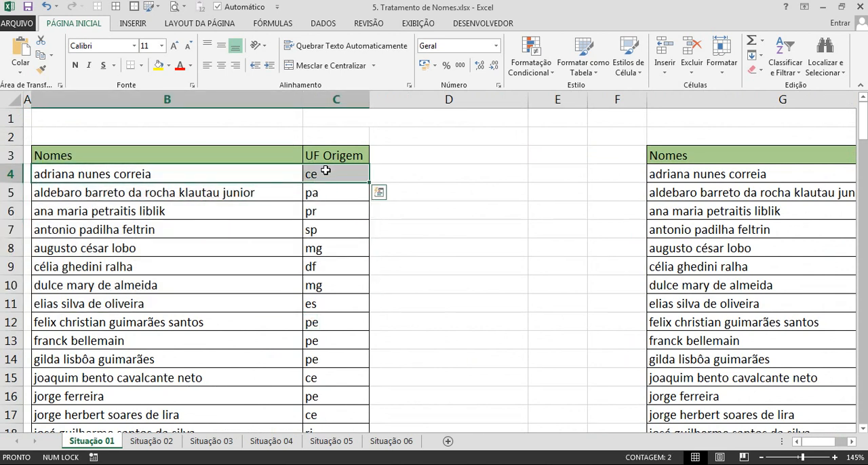
pyautogui.click(436, 229)
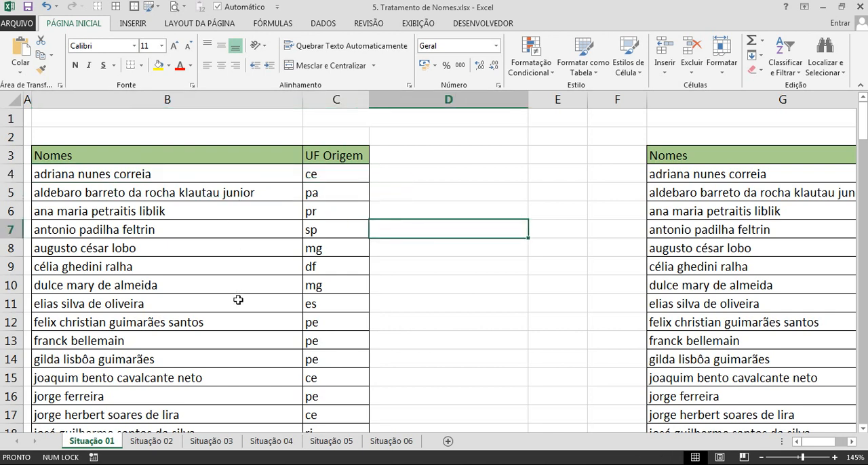
pyautogui.moveTo(186, 173); pyautogui.dragTo(316, 178)
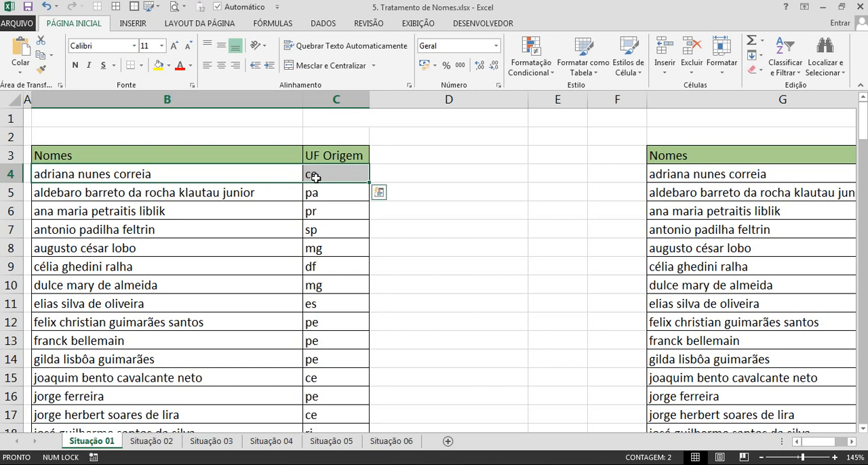
# Enter =MAIÚSCULA(B4) in D4 to convert the first name to upper case.
pyautogui.click(426, 177)
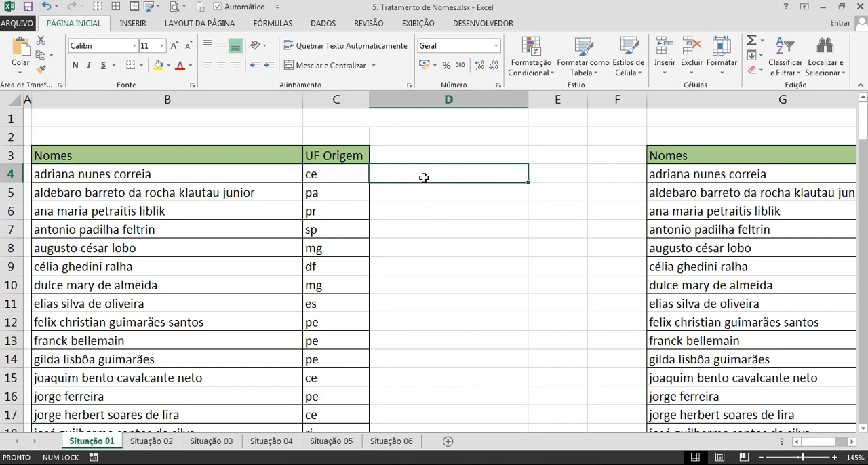
pyautogui.write('=')
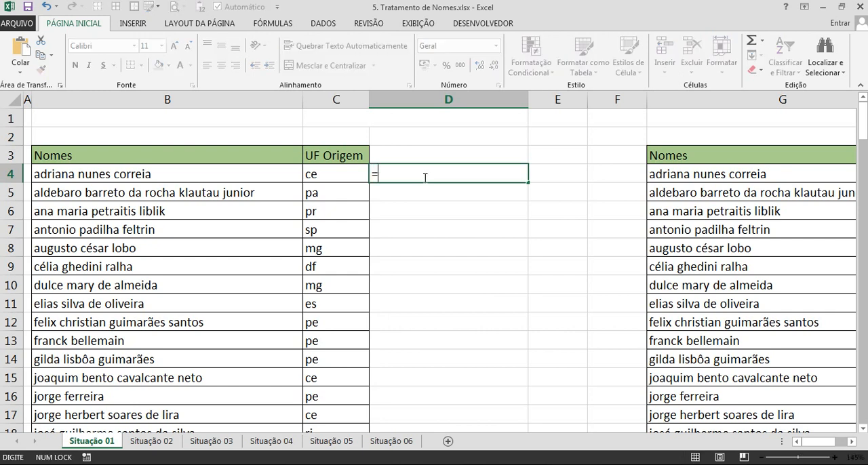
pyautogui.write('mai')
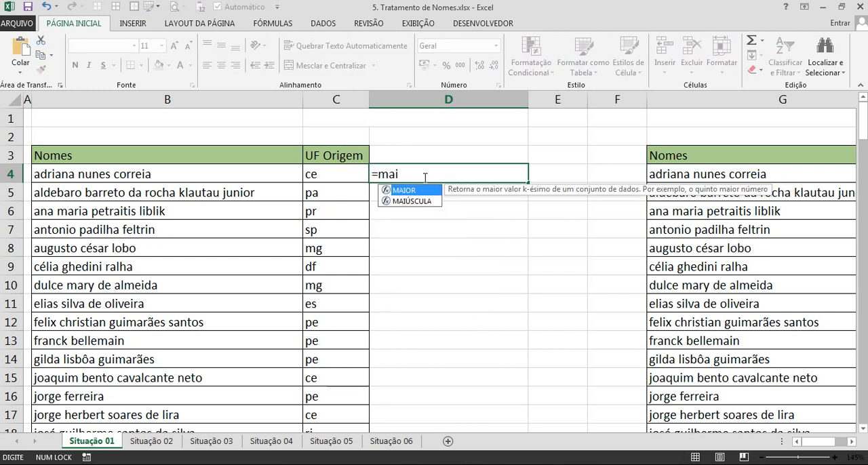
pyautogui.press('Down')
pyautogui.press('Tab')
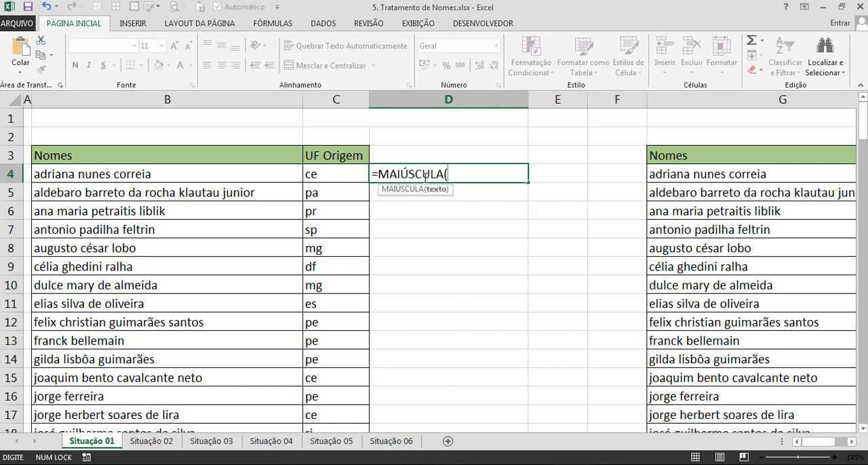
pyautogui.click(175, 178)
pyautogui.press('Return')
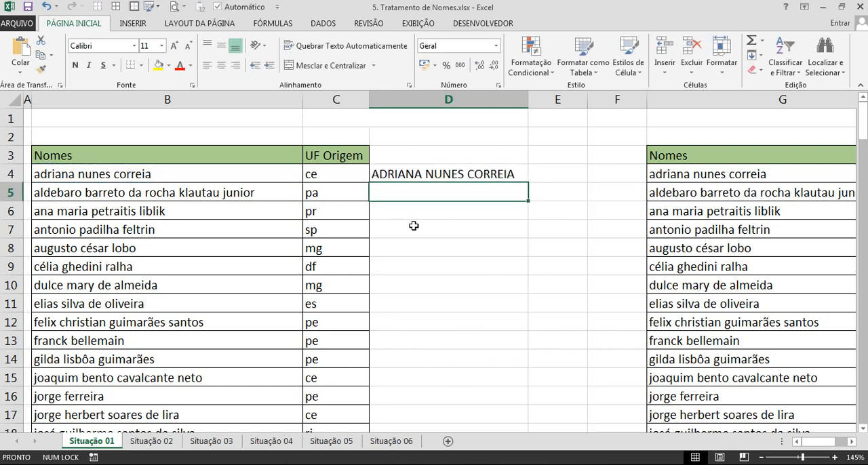
# Copy the MAIÚSCULA formula from D4 to E4 and check that it refers to C4.
pyautogui.doubleClick(407, 173)
pyautogui.press('Escape')
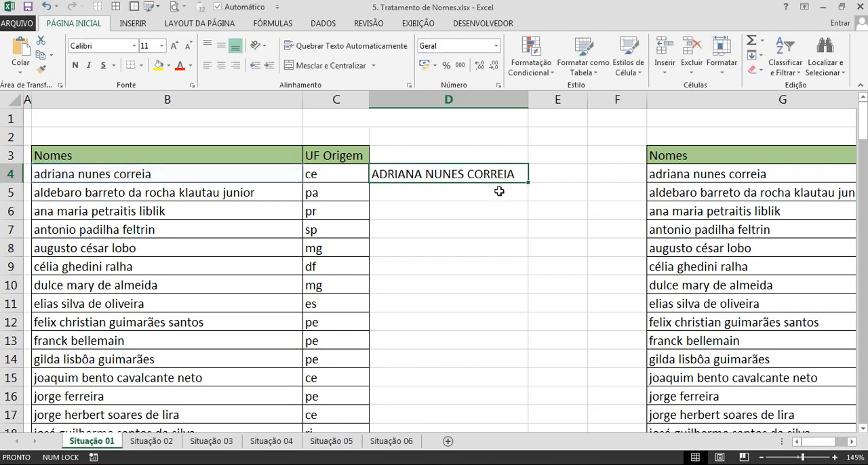
pyautogui.hotkey('ctrl', 'c')
pyautogui.click(552, 175)
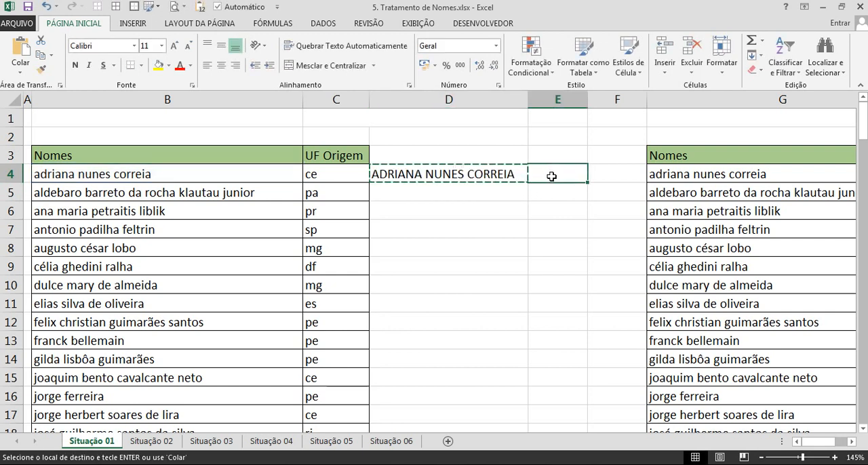
pyautogui.hotkey('ctrl', 'v')
pyautogui.press('Escape')
pyautogui.doubleClick(552, 175)
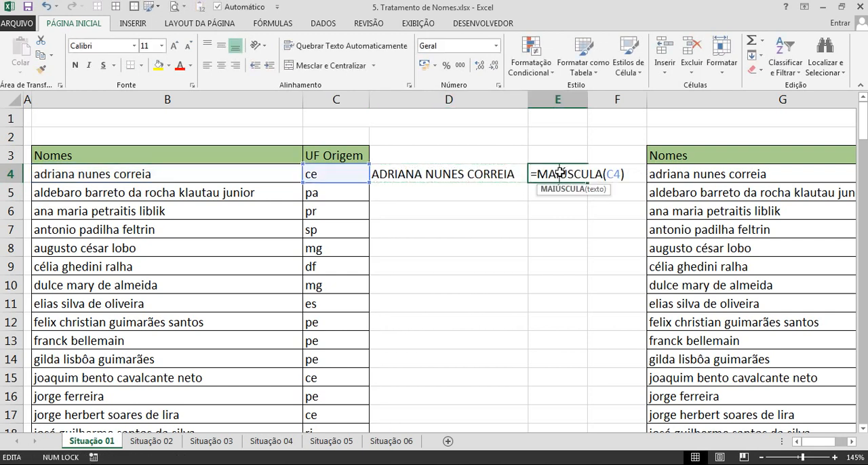
pyautogui.press('Escape')
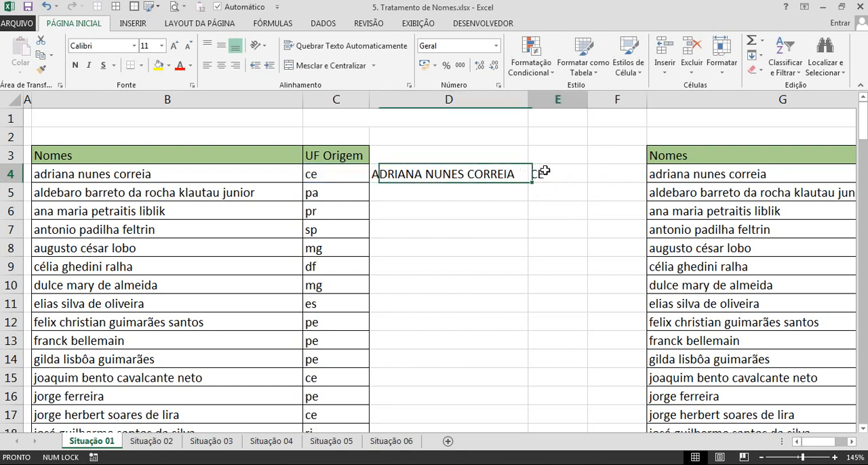
pyautogui.doubleClick(552, 172)
pyautogui.press('Escape')
# Fill the D4:E4 formulas down to the end of the list and check the filled rows.
pyautogui.moveTo(484, 174); pyautogui.dragTo(537, 174)
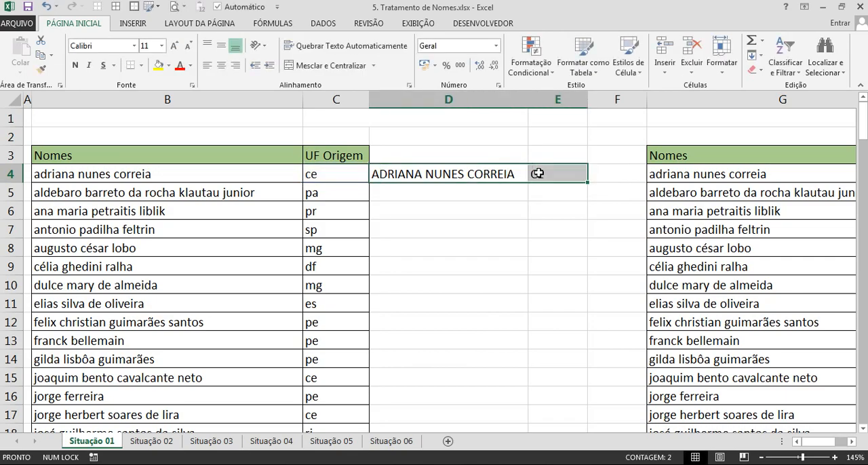
pyautogui.doubleClick(588, 184)
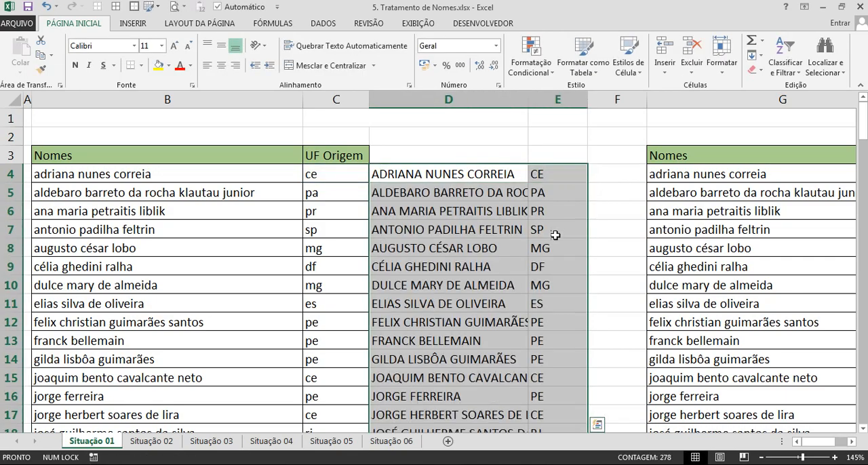
pyautogui.scroll(-20, 558, 238)
pyautogui.scroll(-20, 565, 241)
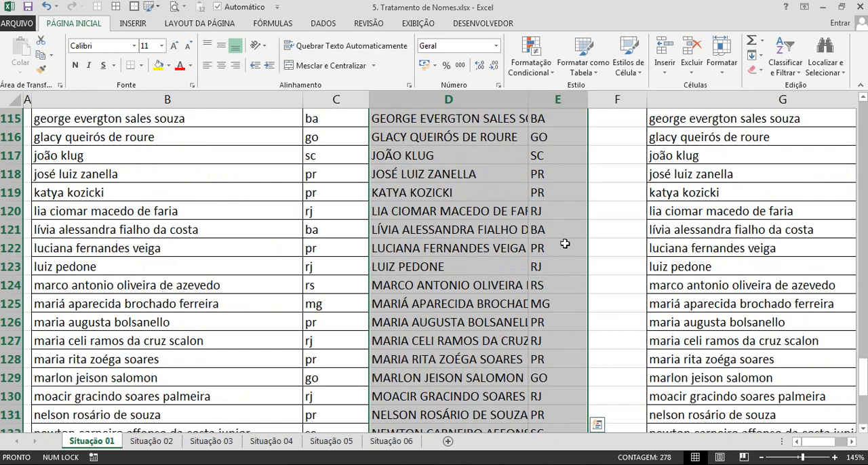
pyautogui.scroll(17, 558, 250)
pyautogui.scroll(20, 558, 251)
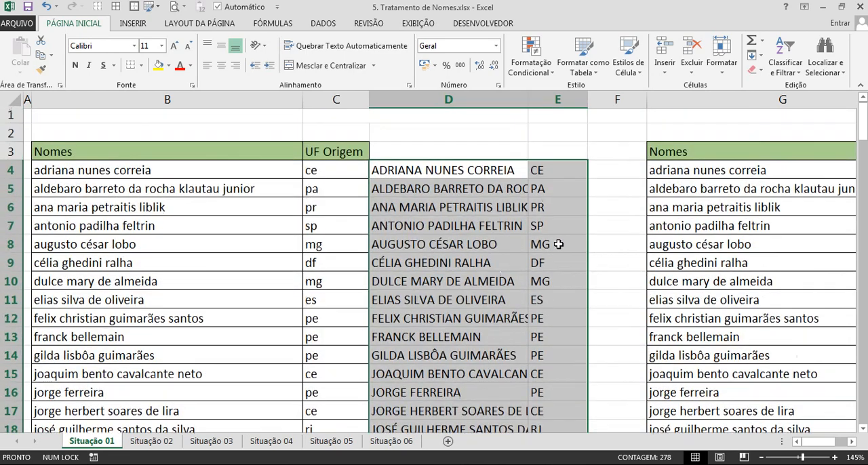
# Copy the upper-case results in columns D and E and paste them as values over Nomes and UF Origem from B4.
pyautogui.hotkey('ctrl', 'c')
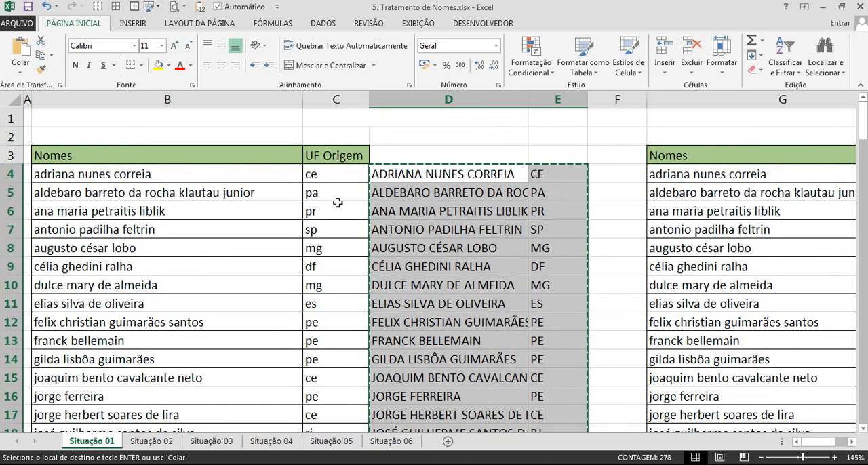
pyautogui.click(166, 175)
pyautogui.rightClick(166, 175)
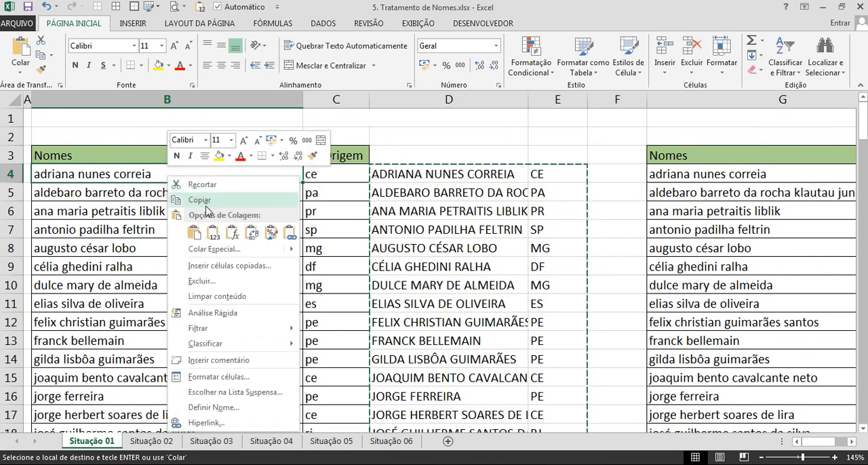
pyautogui.click(212, 235)
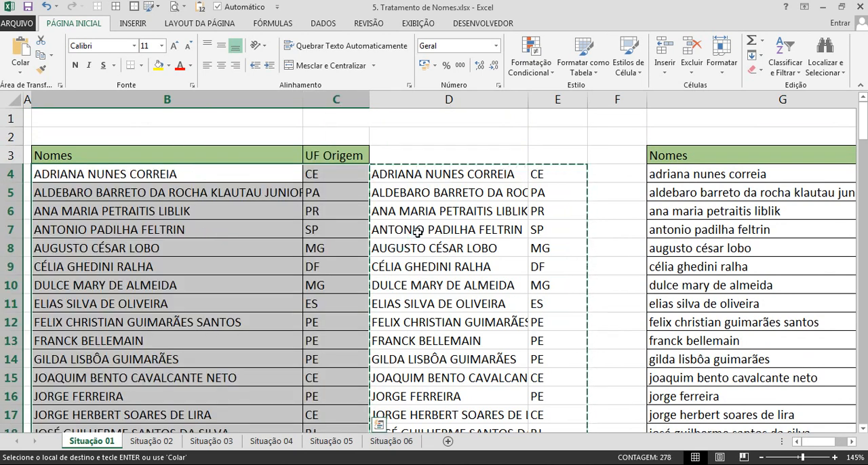
# Clear the helper formulas from columns D and E and autofit the width of the Nomes column.
pyautogui.click(435, 176)
pyautogui.hotkey('ctrl', 'space')
pyautogui.hotkey('shift', 'Right')
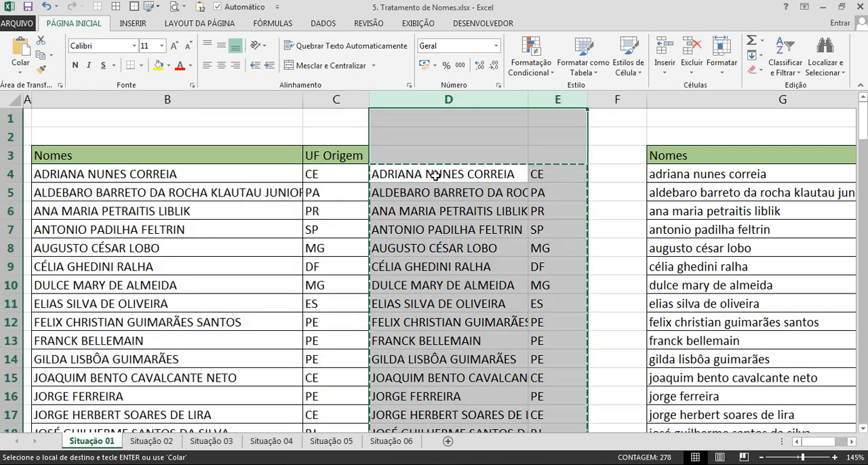
pyautogui.press('Delete')
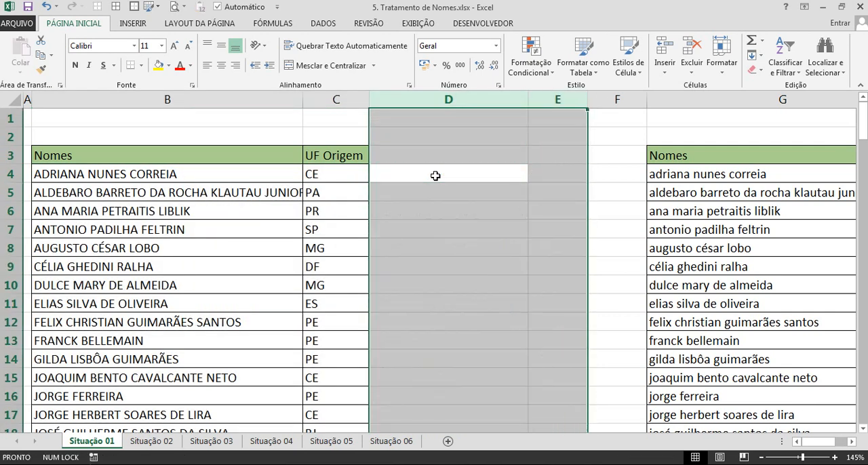
pyautogui.doubleClick(302, 102)
pyautogui.click(369, 224)
pyautogui.click(468, 209)
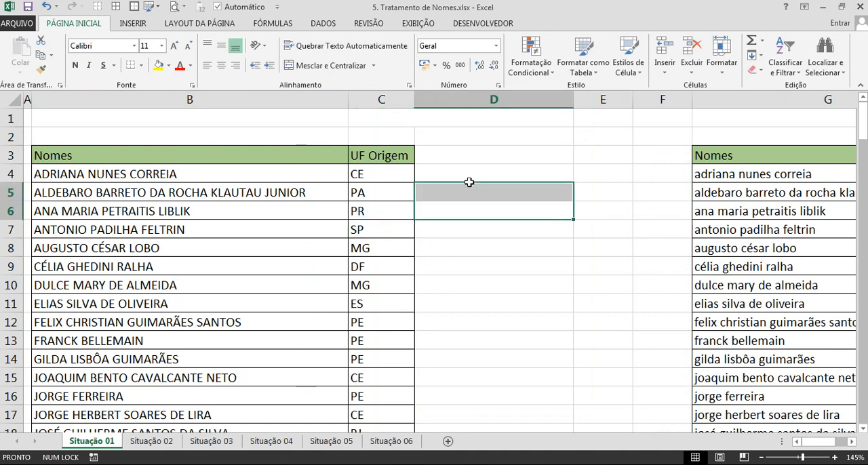
pyautogui.press('Right')
pyautogui.press('Right')
pyautogui.press('Right')
pyautogui.press('Right')
pyautogui.press('Right')
pyautogui.press('Left')
pyautogui.press('Left')
pyautogui.press('Left')
pyautogui.press('Left')
pyautogui.press('Left')
pyautogui.press('Left')
pyautogui.press('Left')
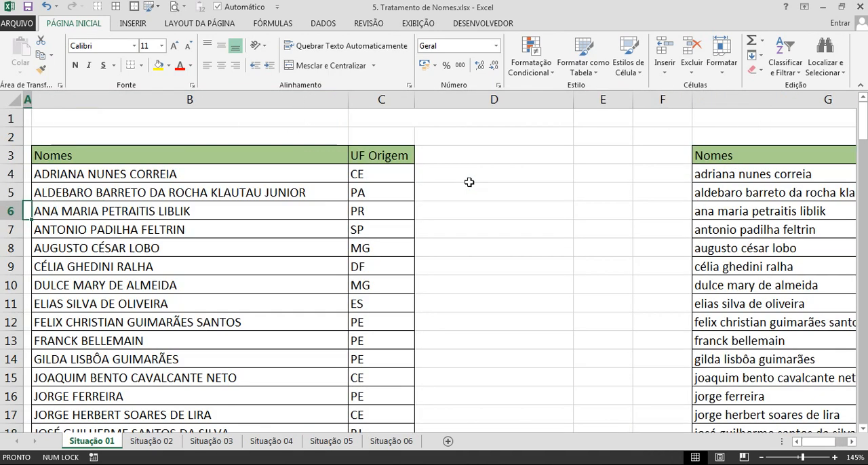
pyautogui.press('Up')
pyautogui.press('Right')
pyautogui.press('Right')
pyautogui.press('Right')
pyautogui.press('Right')
pyautogui.press('Right')
pyautogui.press('Right')
pyautogui.press('Right')
pyautogui.press('Right')
pyautogui.press('Right')
pyautogui.press('Right')
pyautogui.press('Right')
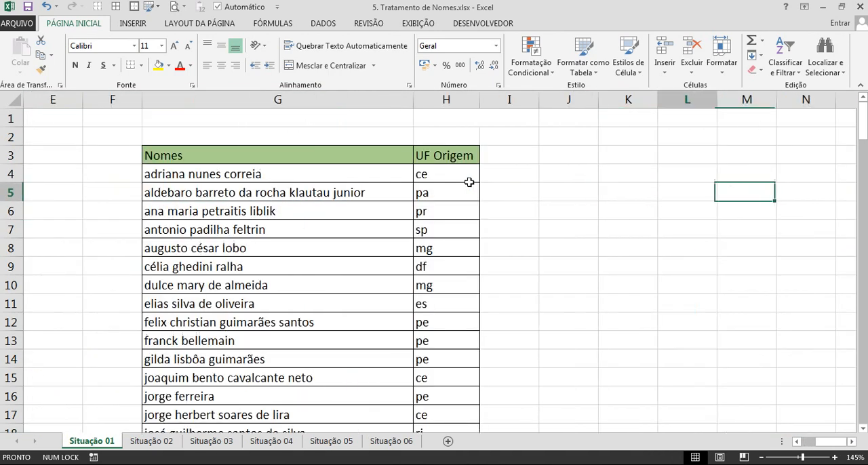
pyautogui.press('Left')
pyautogui.press('Left')
pyautogui.press('Left')
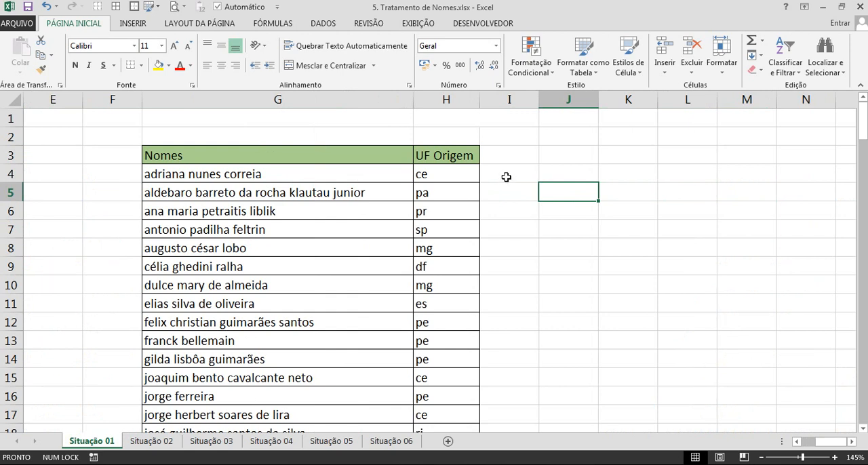
pyautogui.click(506, 177)
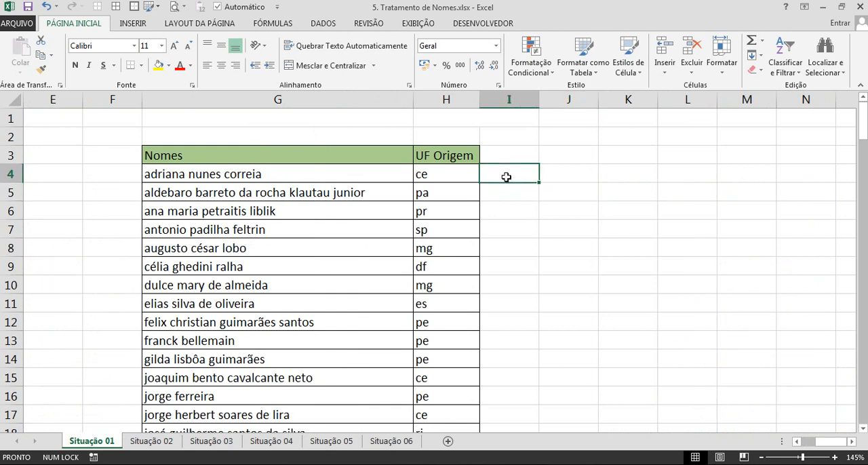
pyautogui.press('capslock')
pyautogui.write('ADRIA')
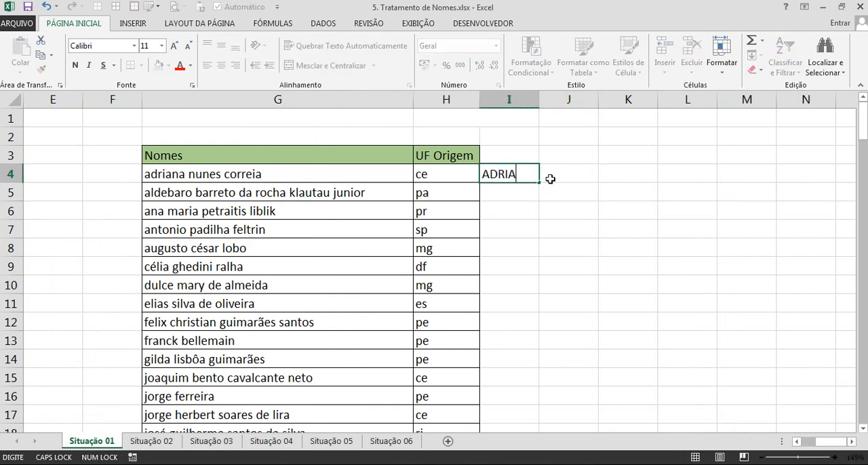
pyautogui.press('Escape')
# Copy the upper-case name from B4 and paste it as a value into I4 beside the second list.
pyautogui.press('Left')
pyautogui.press('Left')
pyautogui.press('Left')
pyautogui.press('Left')
pyautogui.press('Left')
pyautogui.press('Left')
pyautogui.press('Left')
pyautogui.press('Left')
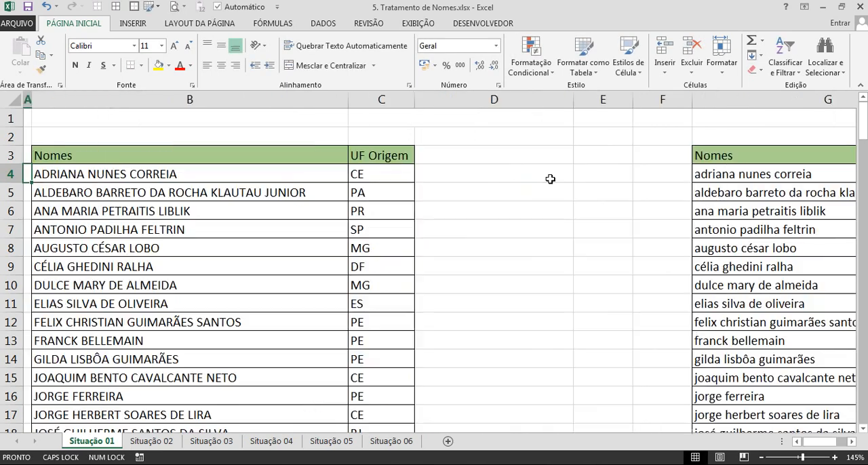
pyautogui.press('Right')
pyautogui.hotkey('ctrl', 'c')
pyautogui.press('Right')
pyautogui.press('Right')
pyautogui.press('Right')
pyautogui.press('Right')
pyautogui.press('Right')
pyautogui.press('Right')
pyautogui.press('Right')
pyautogui.press('Right')
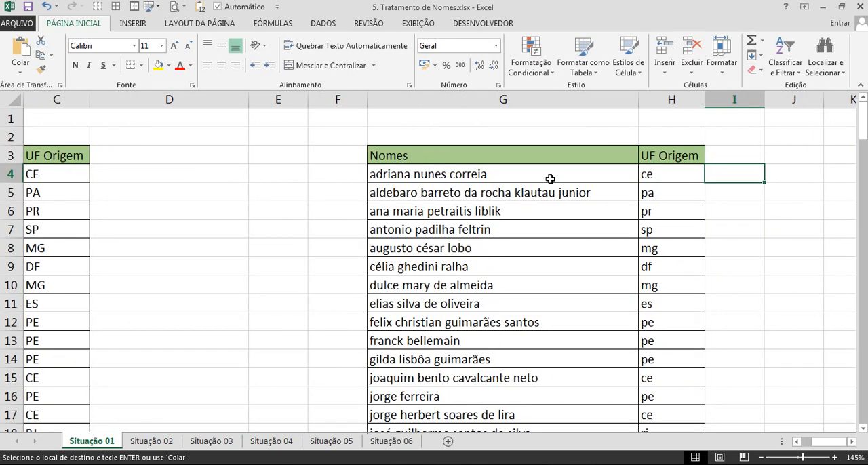
pyautogui.rightClick(723, 178)
pyautogui.click(766, 228)
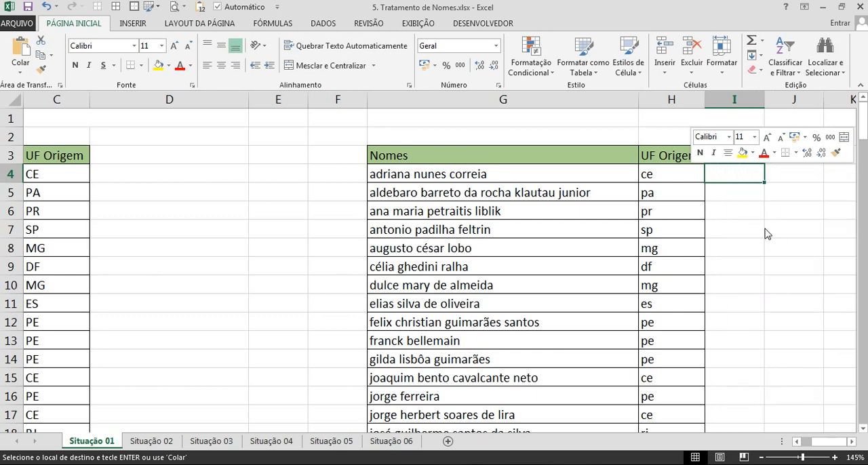
# Widen column I so that the pasted name in I4 fits.
pyautogui.press('Down')
pyautogui.press('Down')
pyautogui.press('Down')
pyautogui.press('Right')
pyautogui.press('Right')
pyautogui.press('Right')
pyautogui.press('Right')
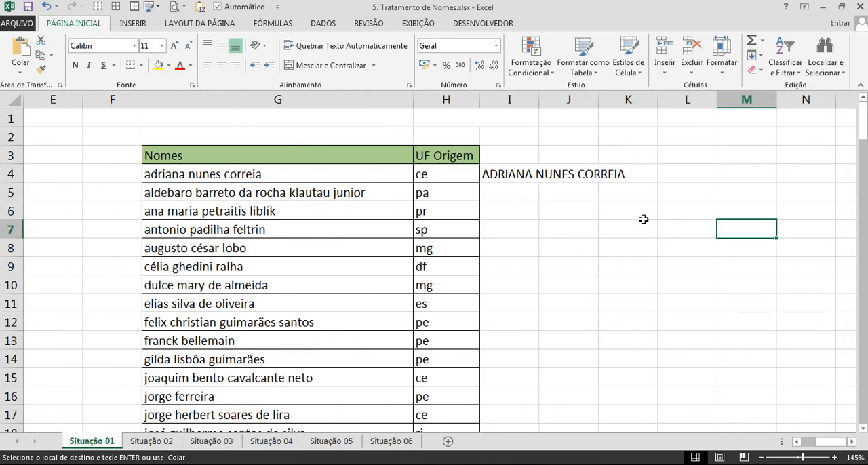
pyautogui.click(323, 23)
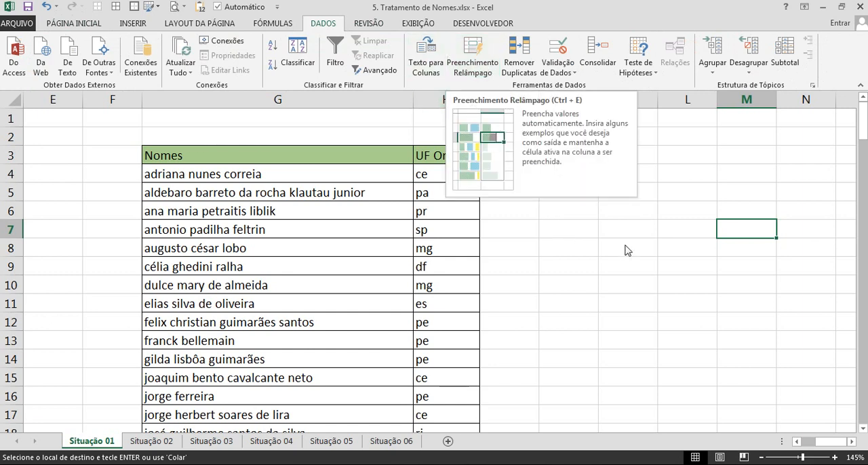
pyautogui.click(520, 175)
pyautogui.moveTo(539, 99); pyautogui.dragTo(641, 99)
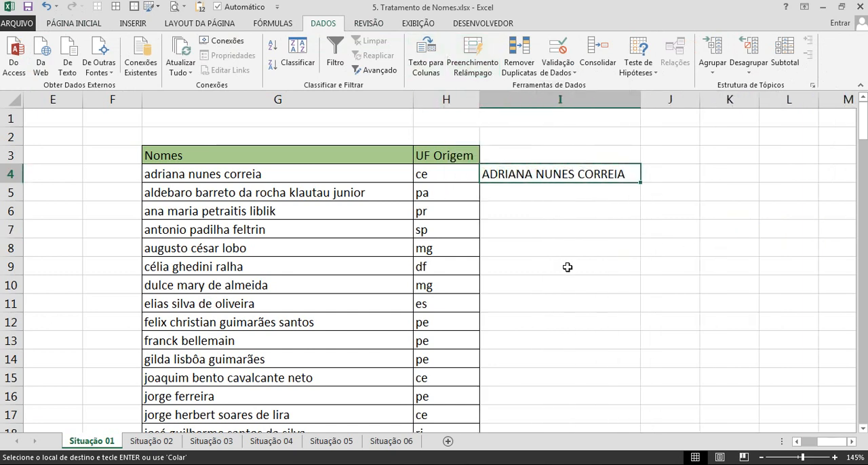
# Select I4:I142 and Flash Fill the upper-case names to the end of the list.
pyautogui.scroll(-20, 568, 268)
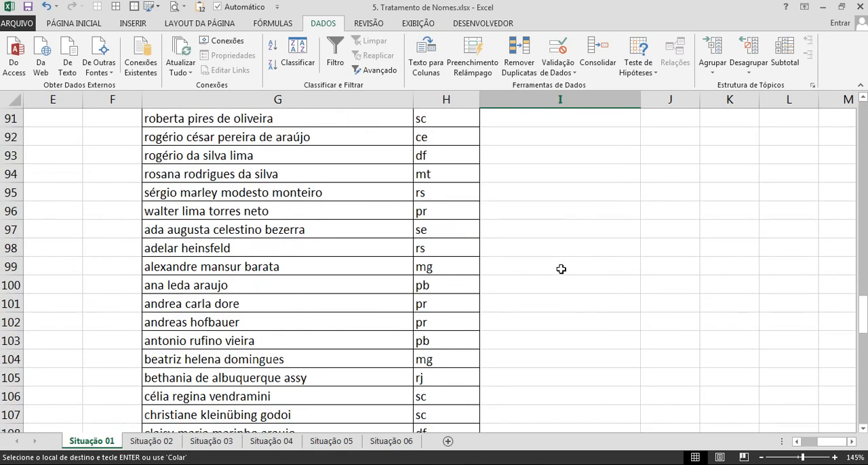
pyautogui.scroll(-15, 561, 269)
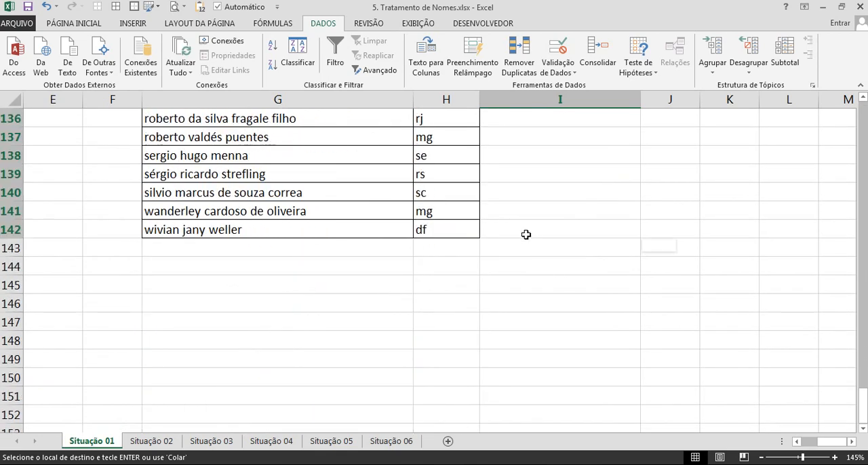
pyautogui.keyDown('shift'); pyautogui.click(525, 235); pyautogui.keyUp('shift')
pyautogui.scroll(20, 533, 292)
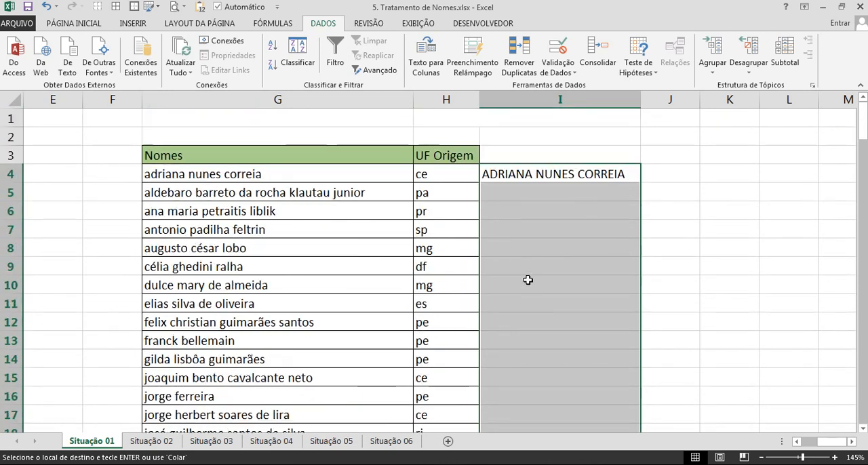
pyautogui.hotkey('ctrl', 'e')
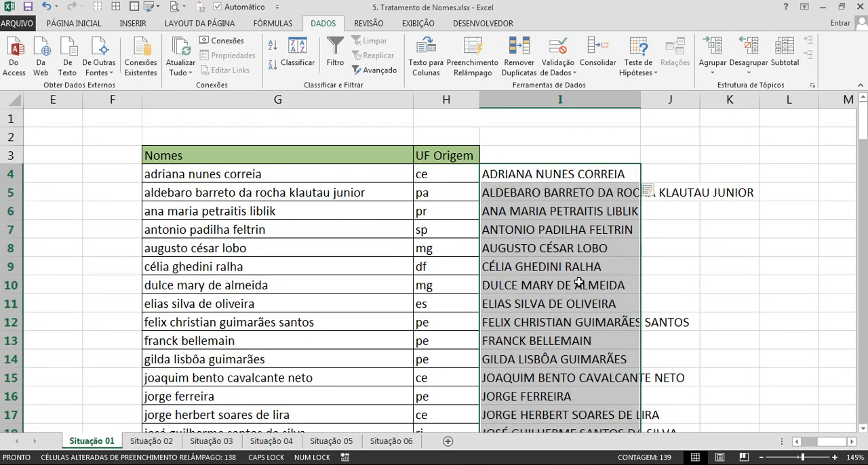
# Paste the upper-case names from column I as values over Nomes from G4, and clear helper column I.
pyautogui.hotkey('ctrl', 'c')
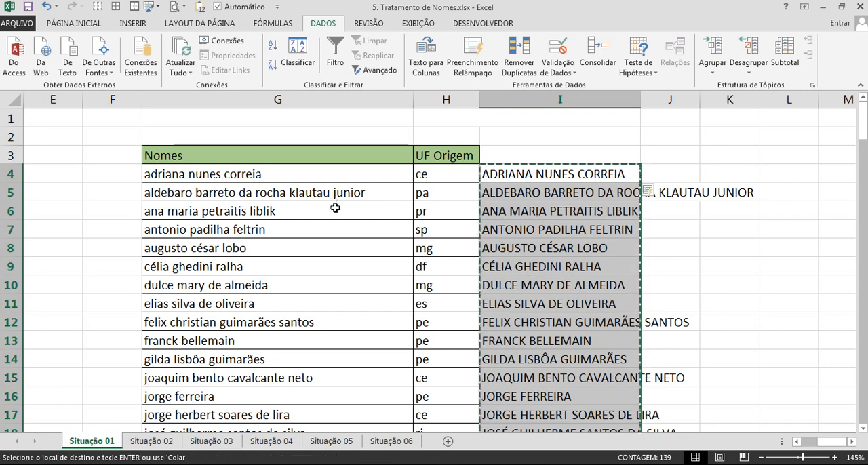
pyautogui.rightClick(270, 174)
pyautogui.click(315, 230)
pyautogui.click(548, 250)
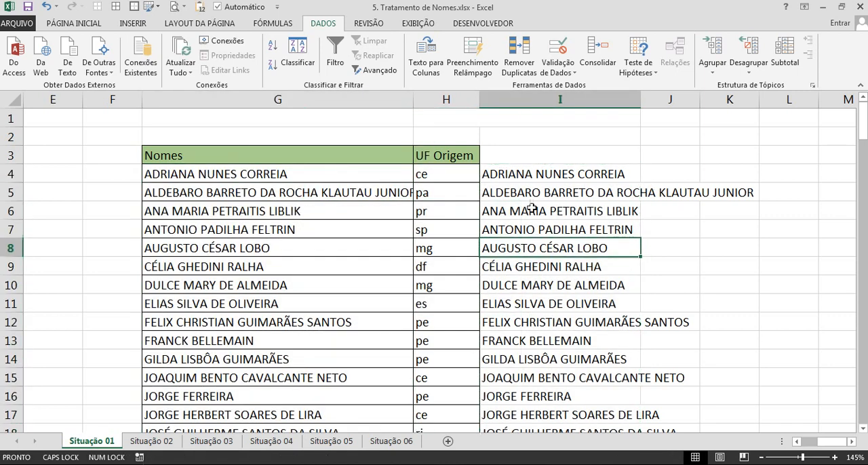
pyautogui.click(517, 172)
pyautogui.hotkey('ctrl', 'space')
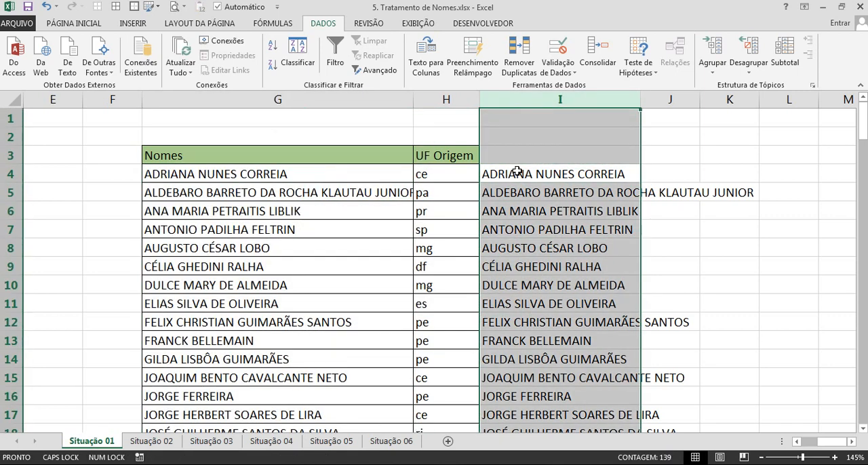
pyautogui.press('Delete')
# Enter CE in I4 as the upper-case example and Flash Fill the state codes down to I142.
pyautogui.click(516, 171)
pyautogui.write('CE')
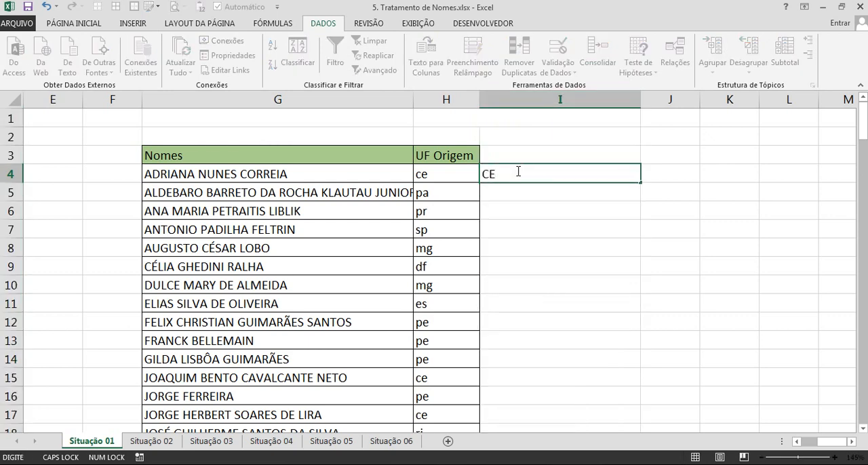
pyautogui.press('Return')
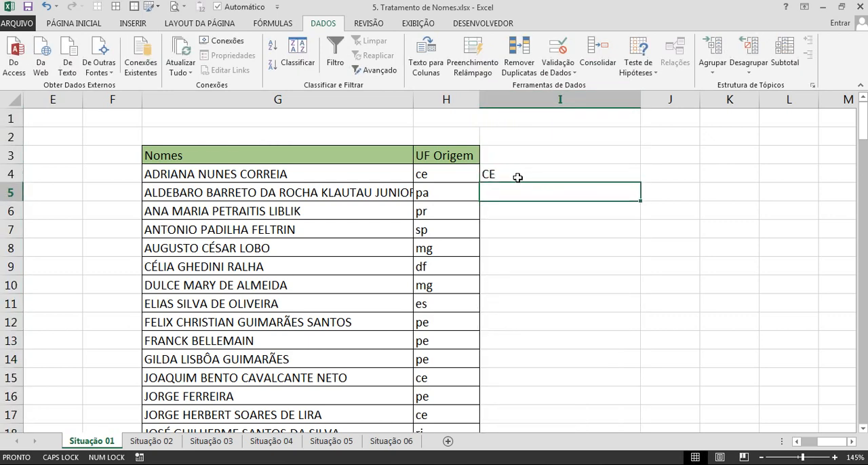
pyautogui.click(517, 177)
pyautogui.scroll(-20, 518, 188)
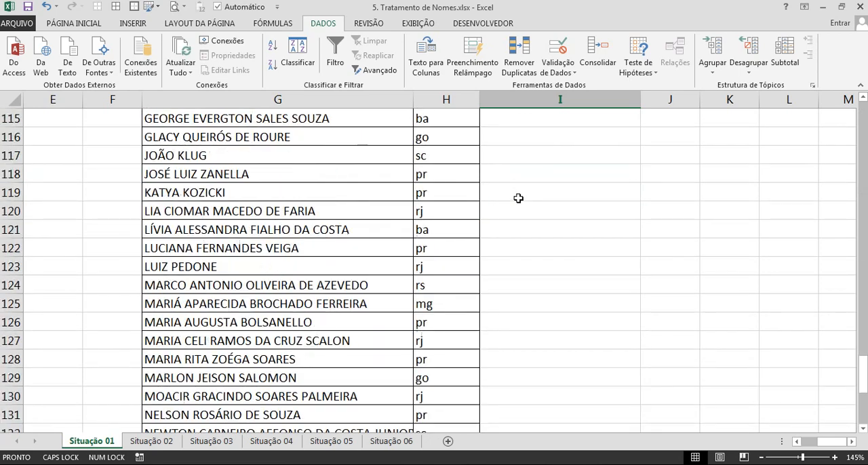
pyautogui.scroll(-6, 519, 197)
pyautogui.keyDown('shift'); pyautogui.click(519, 283); pyautogui.keyUp('shift')
pyautogui.scroll(20, 520, 282)
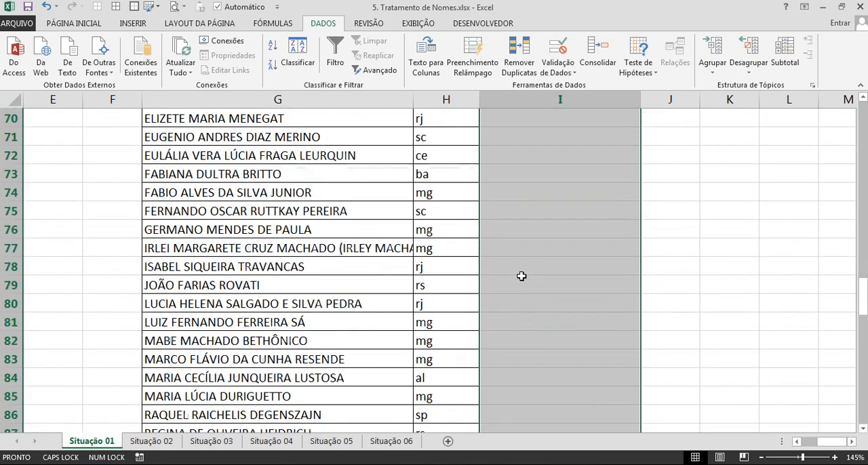
pyautogui.scroll(20, 520, 273)
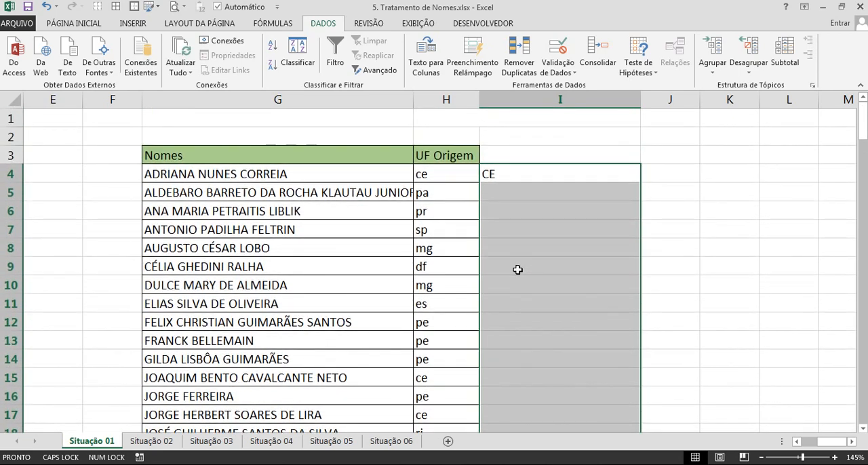
pyautogui.hotkey('ctrl', 'e')
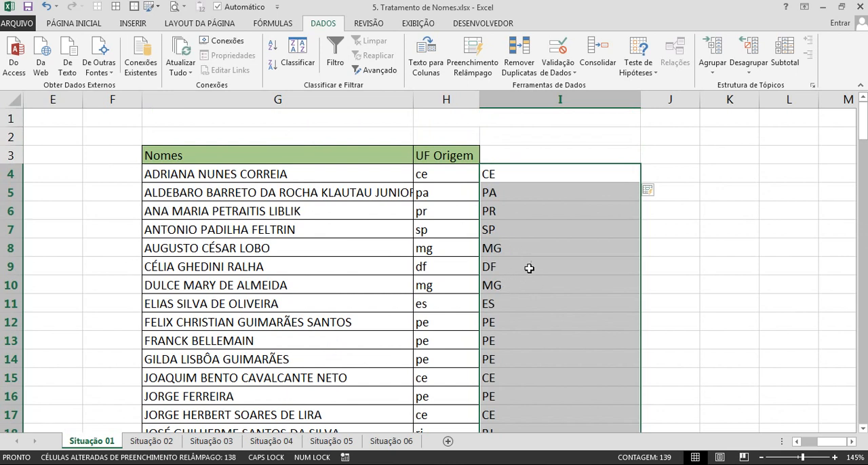
# Paste the upper-case state codes from column I as values over UF Origem from H4, and clear helper column I.
pyautogui.hotkey('ctrl', 'c')
pyautogui.rightClick(444, 174)
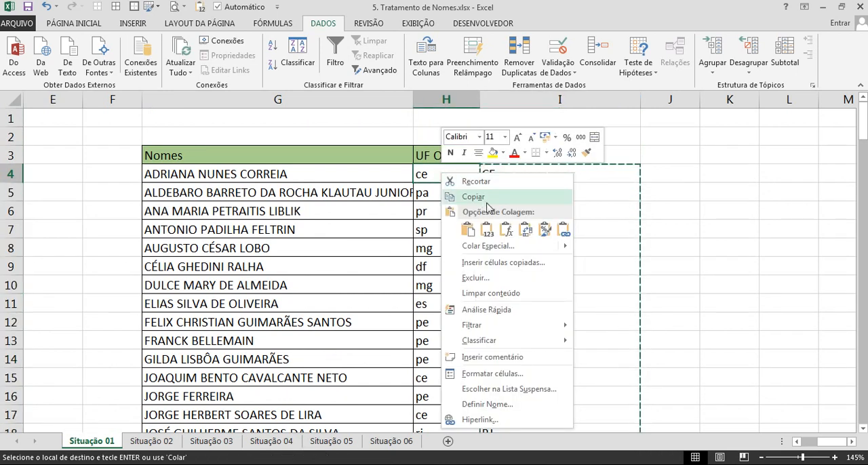
pyautogui.click(487, 229)
pyautogui.click(507, 230)
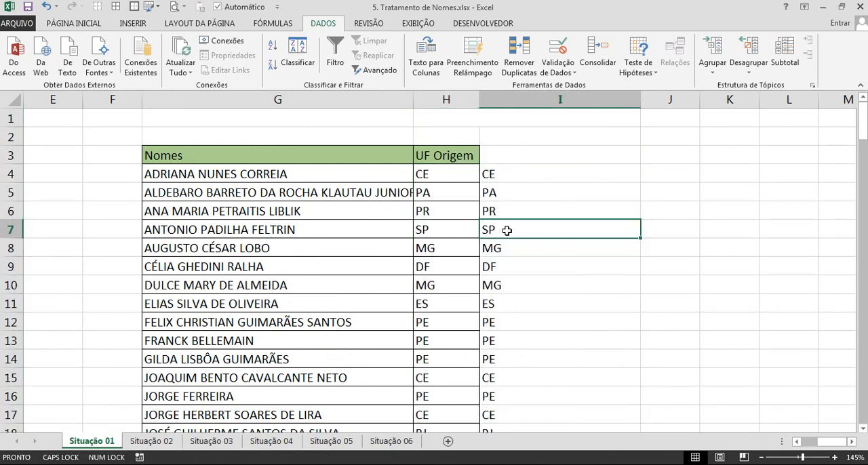
pyautogui.hotkey('ctrl', 'space')
pyautogui.press('Delete')
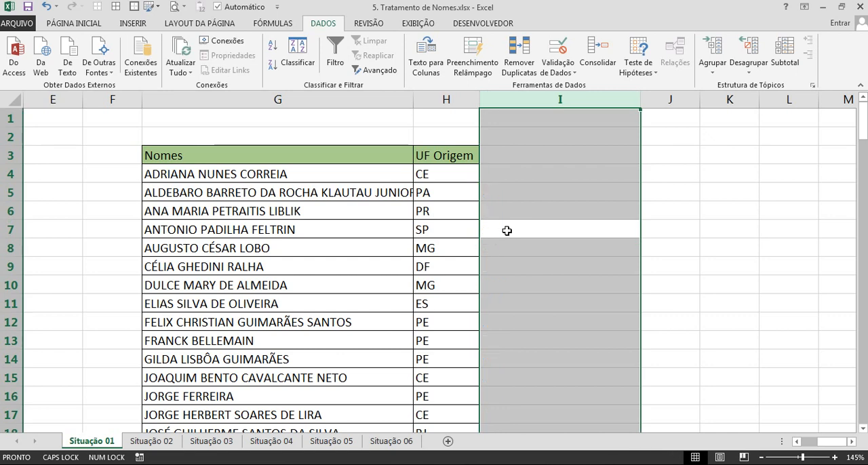
# Switch to the Situação 02 sheet, select B1 and display the formula bar.
pyautogui.click(153, 441)
pyautogui.click(71, 107)
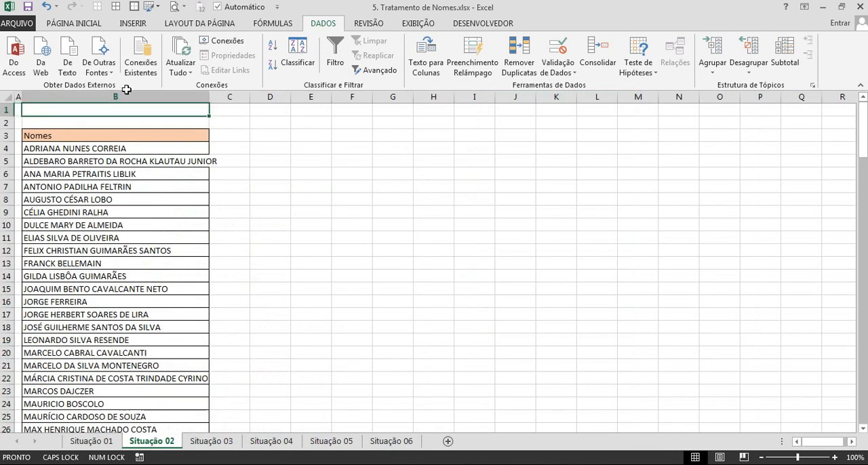
pyautogui.click(418, 23)
pyautogui.click(306, 48)
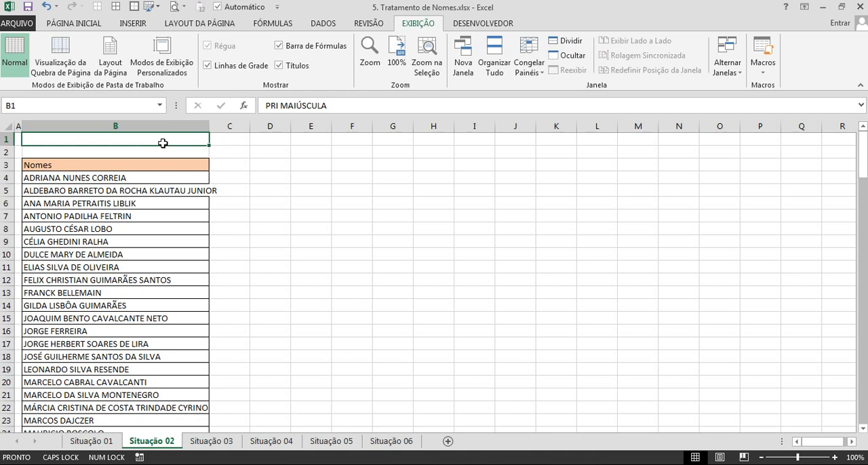
# Widen column B so the long entries in the Nomes list fit, and select C4 beside the first name.
pyautogui.moveTo(210, 128); pyautogui.dragTo(223, 133)
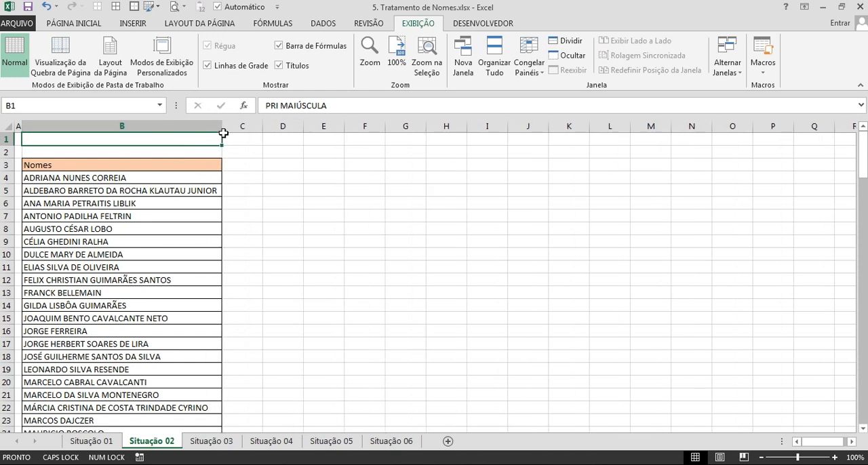
pyautogui.click(182, 179)
pyautogui.click(241, 179)
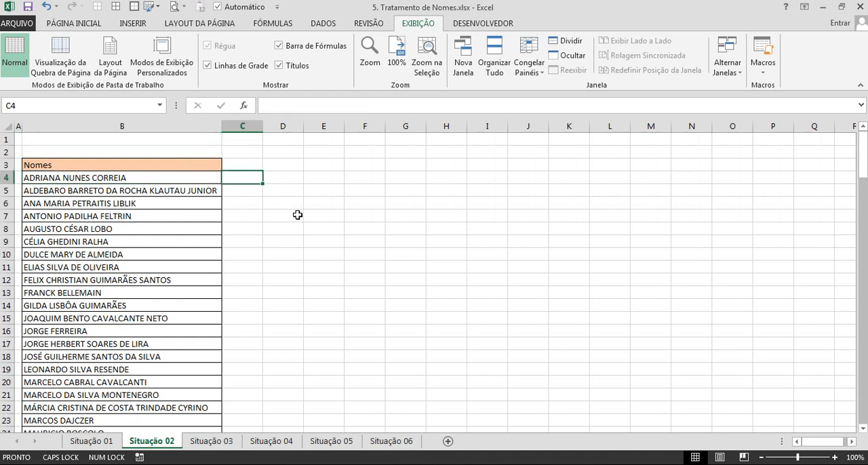
pyautogui.click(367, 176)
pyautogui.write('=PRI')
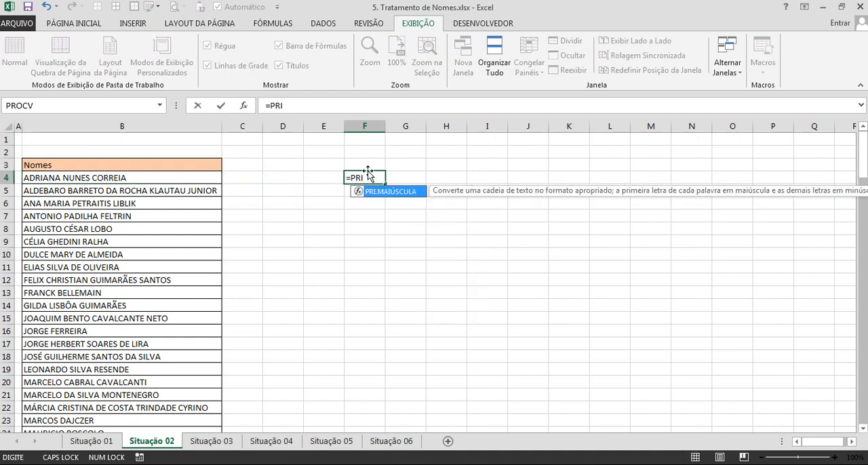
pyautogui.press('Tab')
pyautogui.press('Escape')
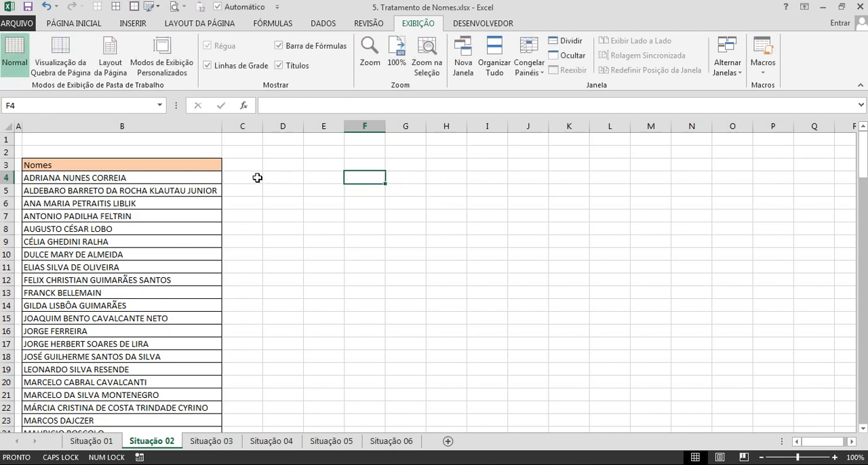
# Examine the upper-case Nomes list down to row 142, including the separate words of the name in B130.
pyautogui.click(257, 179)
pyautogui.click(96, 181)
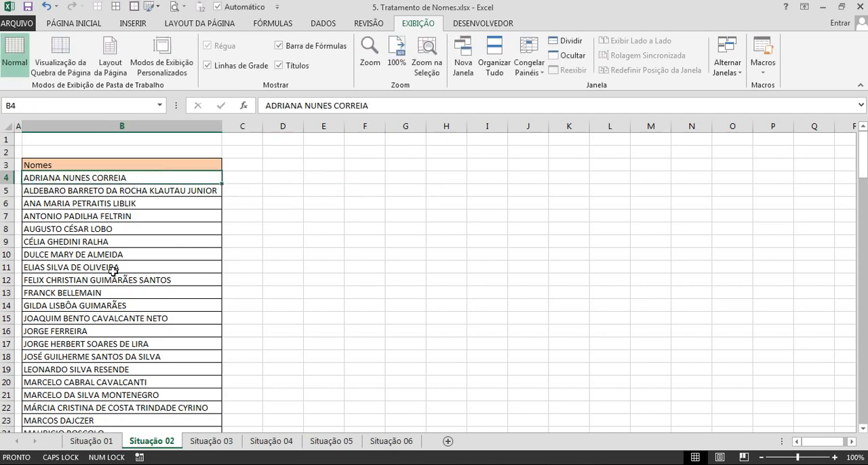
pyautogui.scroll(-20, 113, 280)
pyautogui.scroll(-14, 113, 283)
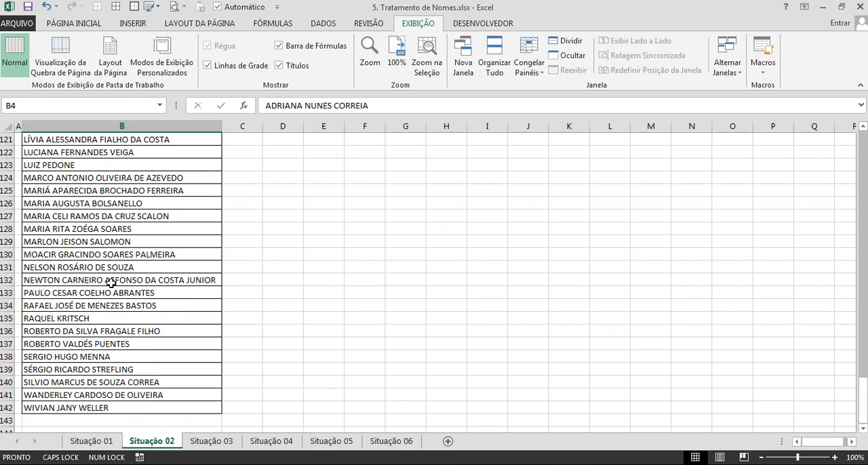
pyautogui.doubleClick(72, 255)
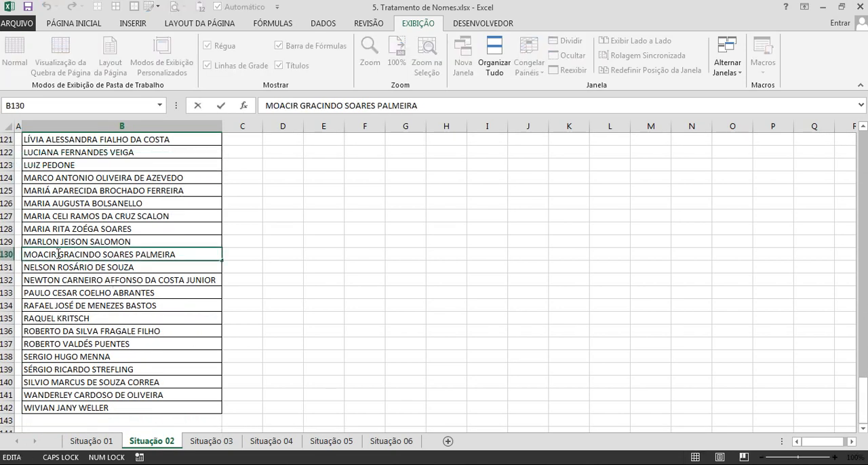
pyautogui.moveTo(57, 255); pyautogui.dragTo(60, 255)
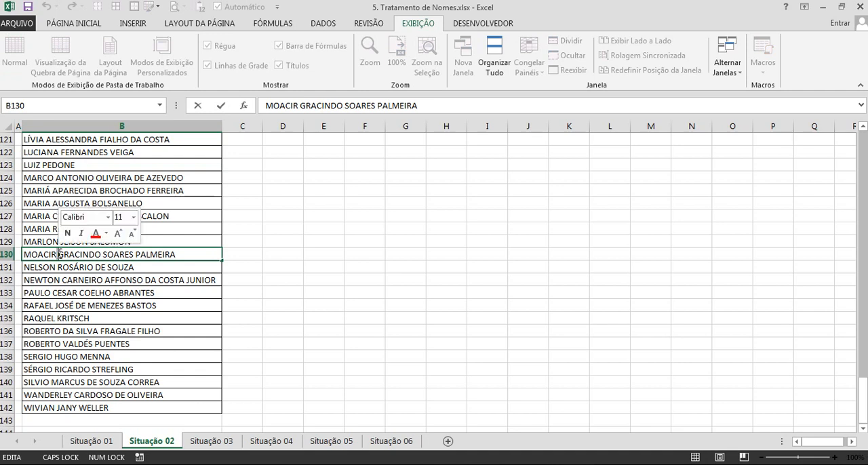
pyautogui.click(64, 254)
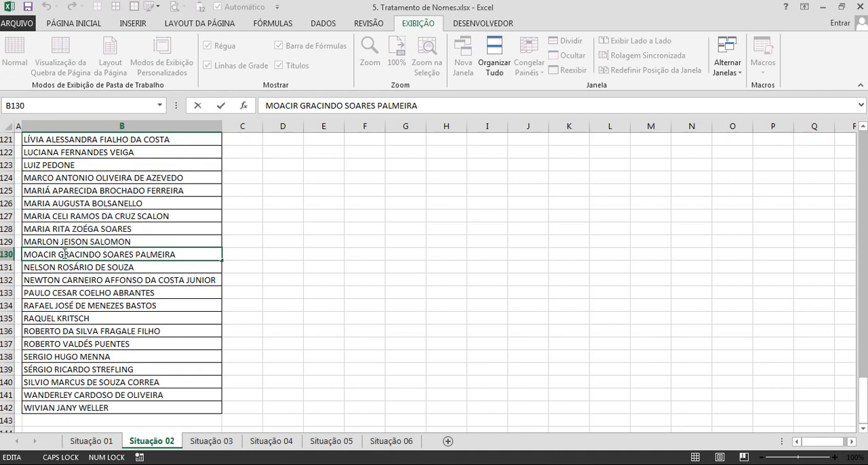
pyautogui.moveTo(77, 258); pyautogui.dragTo(100, 255)
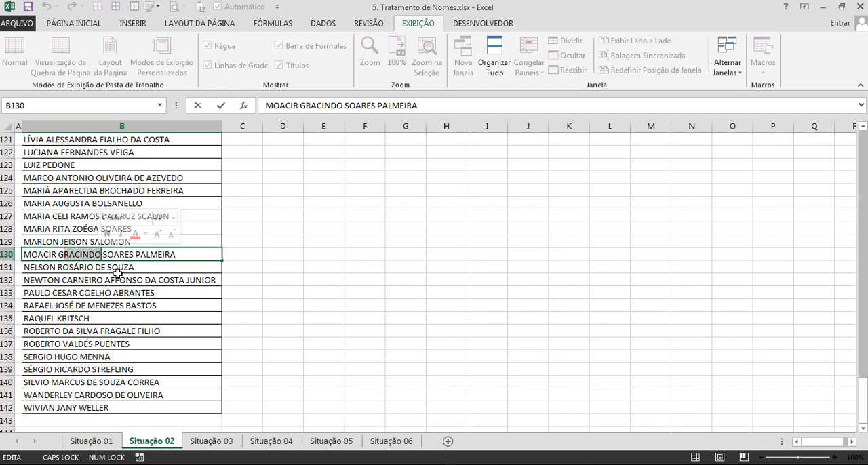
pyautogui.press('Escape')
pyautogui.scroll(20, 120, 283)
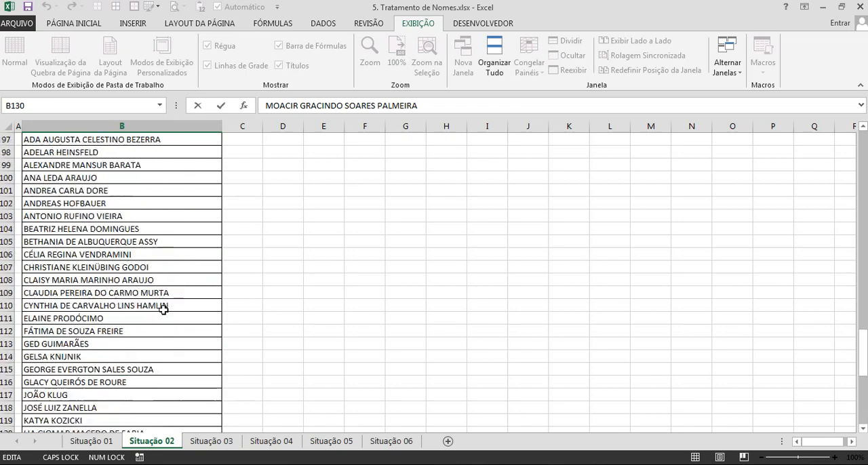
pyautogui.scroll(-4, 273, 216)
pyautogui.scroll(-7, 272, 216)
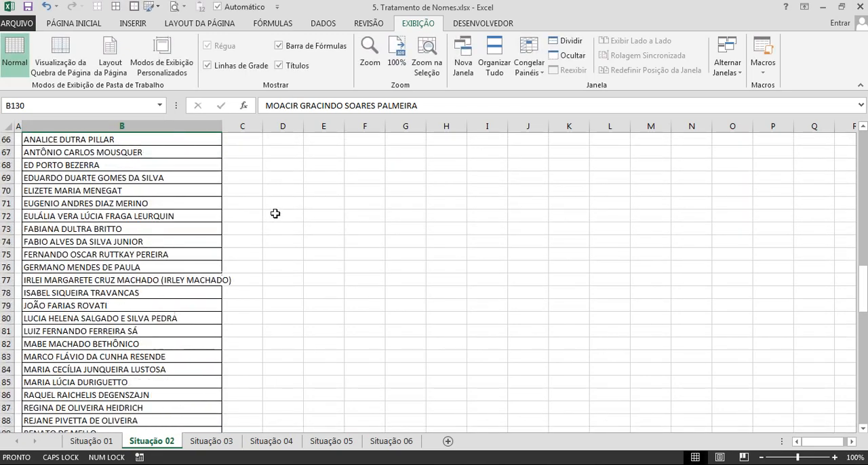
pyautogui.scroll(20, 274, 207)
# Enter =PRI.MAIÚSCULA(B4) in C4 to convert the first name to proper case.
pyautogui.click(250, 177)
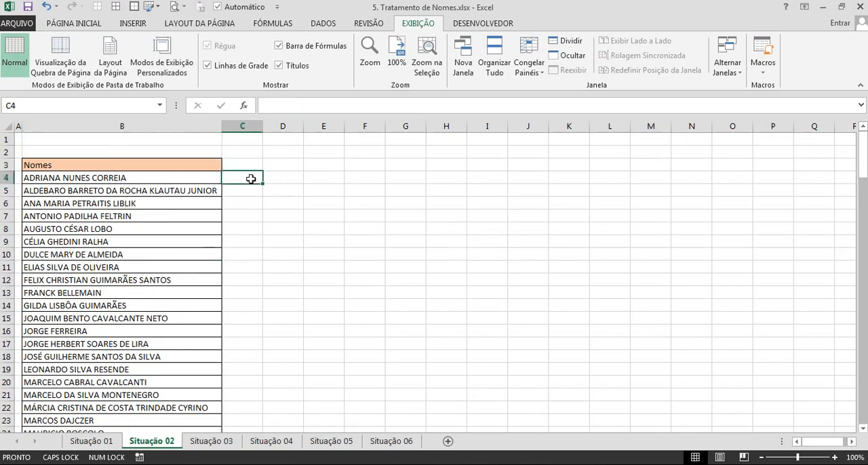
pyautogui.keyDown('ctrl'); pyautogui.scroll(5, 309, 213); pyautogui.keyUp('ctrl')
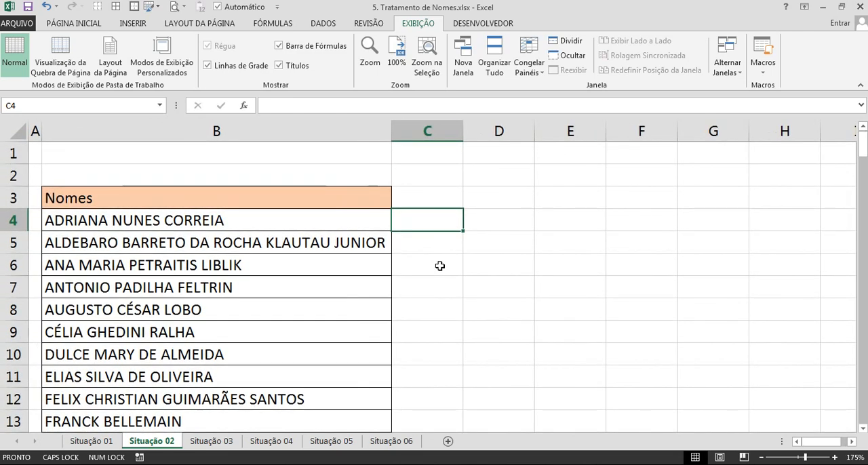
pyautogui.write('=PRI')
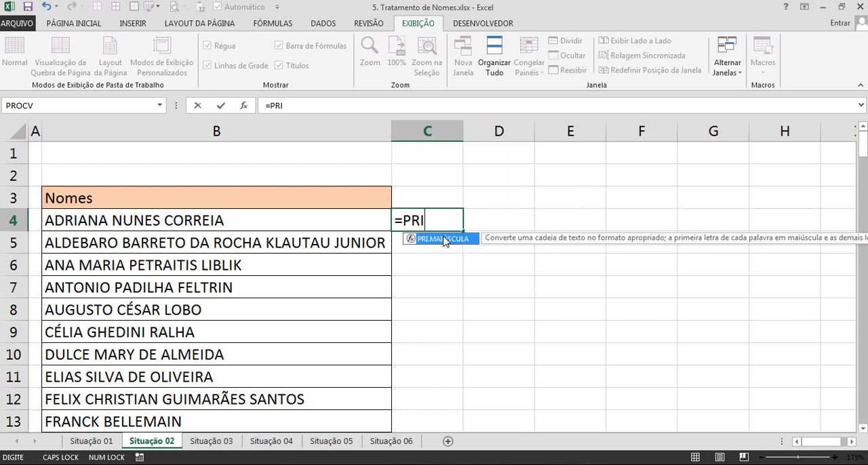
pyautogui.doubleClick(444, 239)
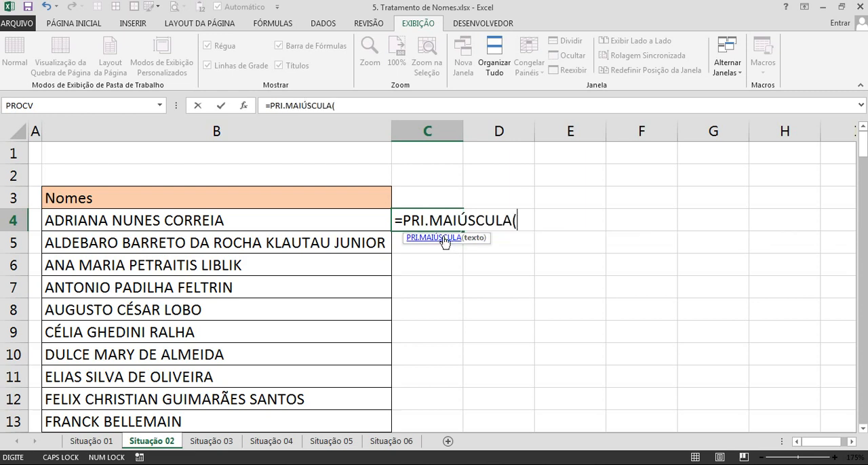
pyautogui.click(282, 221)
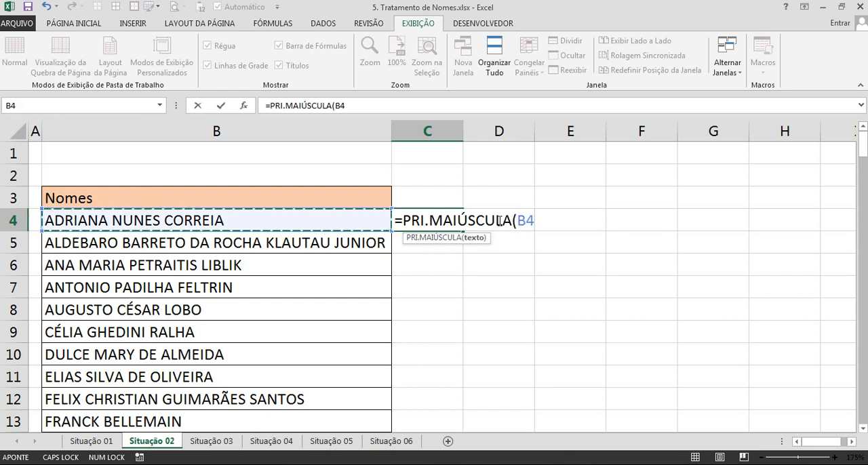
pyautogui.press('Return')
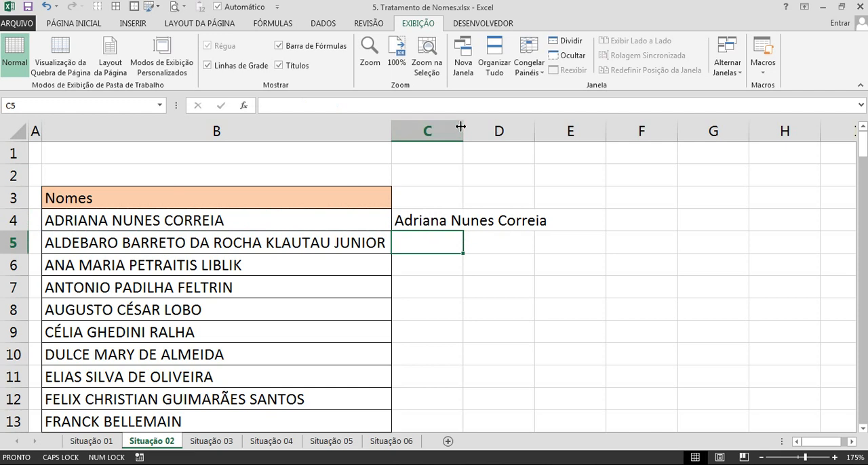
# Widen column C to fit the converted names and fill the C4 formula down to C142.
pyautogui.doubleClick(461, 127)
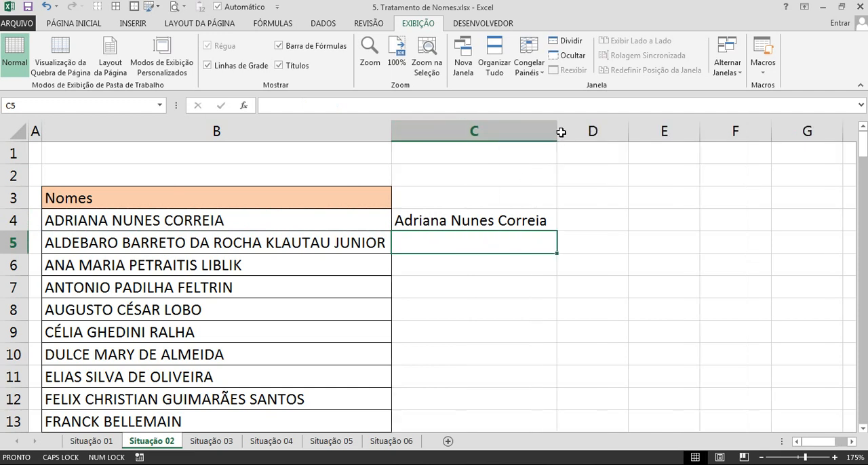
pyautogui.moveTo(561, 132); pyautogui.dragTo(638, 133)
pyautogui.click(580, 224)
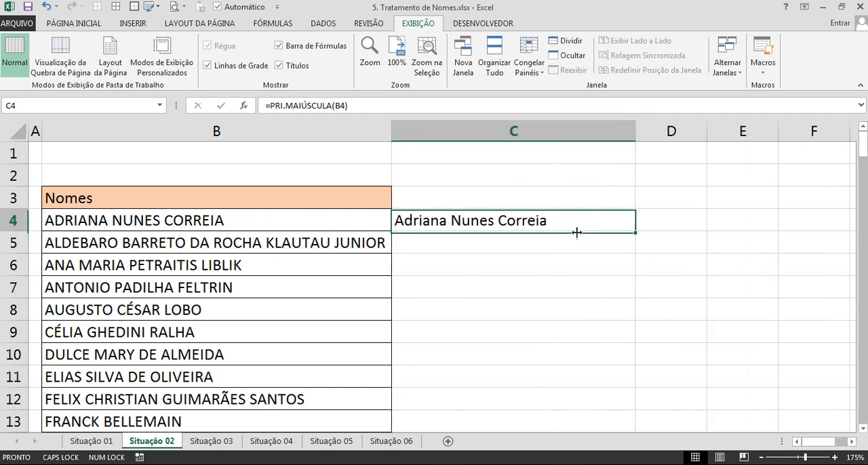
pyautogui.doubleClick(636, 233)
pyautogui.scroll(-12, 576, 284)
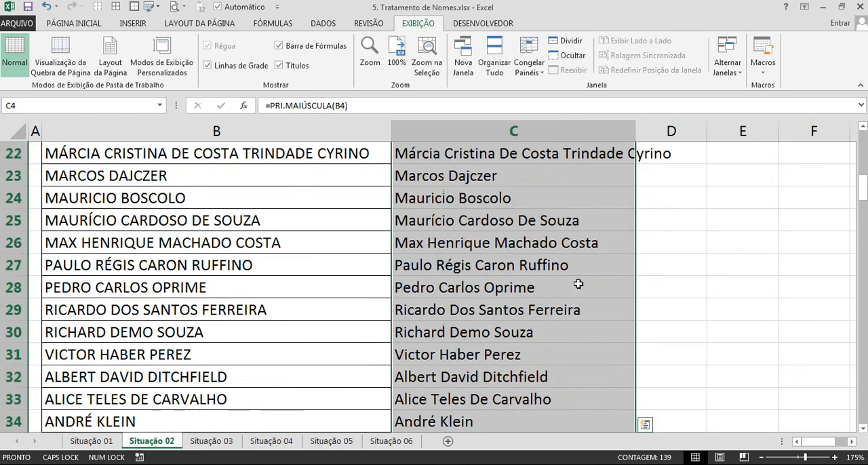
pyautogui.scroll(-20, 578, 284)
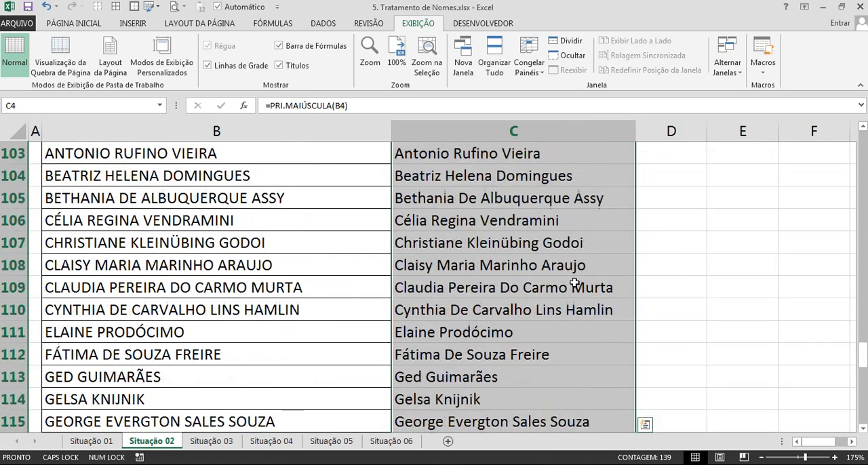
pyautogui.scroll(-10, 573, 282)
pyautogui.scroll(20, 573, 226)
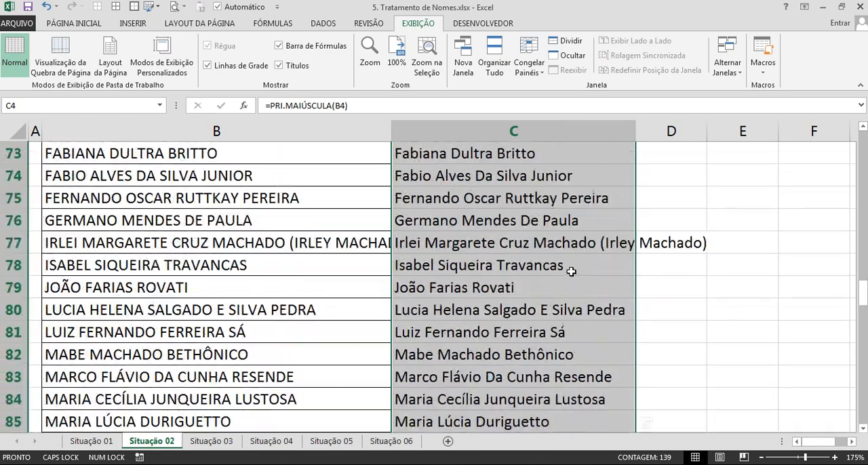
pyautogui.scroll(8, 567, 251)
# Paste the proper-case names from column C as values over the Nomes list starting at B4.
pyautogui.hotkey('ctrl', 'c')
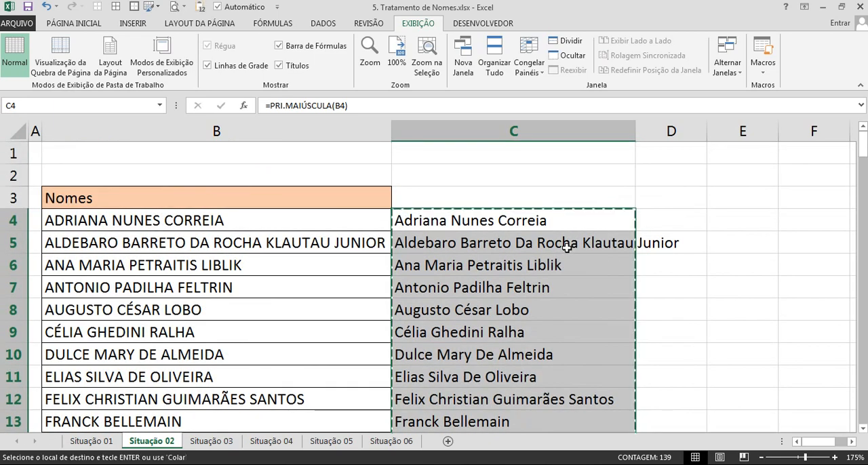
pyautogui.rightClick(215, 221)
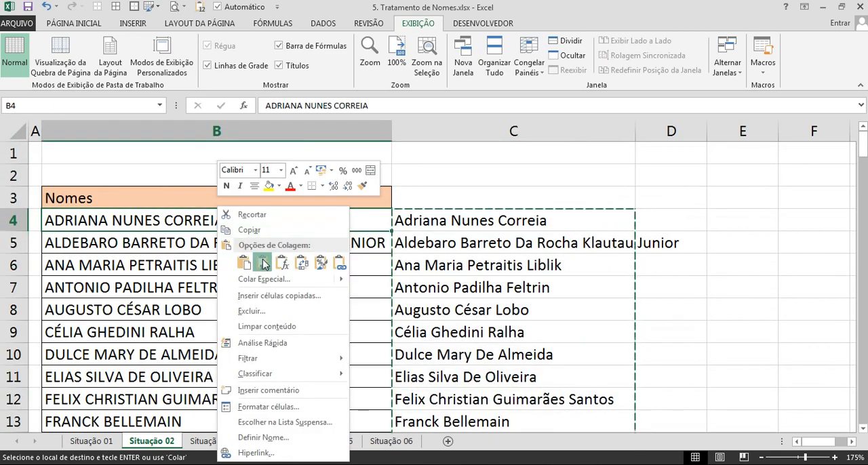
pyautogui.click(264, 262)
pyautogui.click(297, 265)
pyautogui.press('Escape')
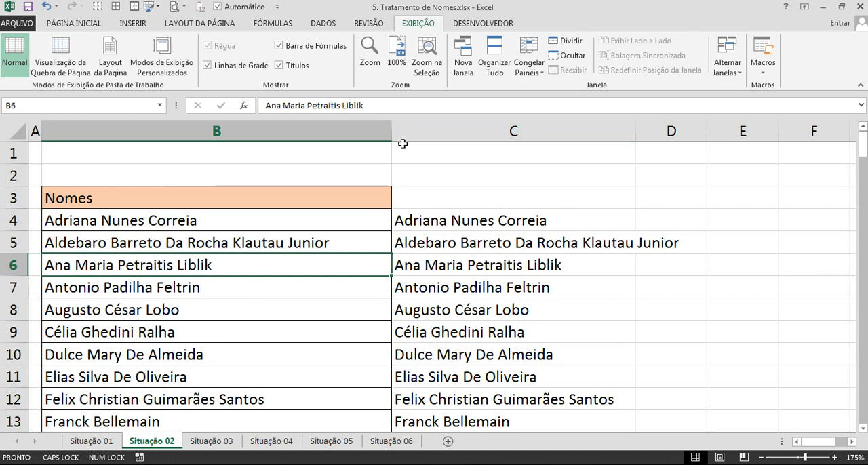
# Narrow column B slightly to suit the proper-case names and clear the helper formulas from column C.
pyautogui.moveTo(392, 131); pyautogui.dragTo(355, 129)
pyautogui.click(456, 290)
pyautogui.hotkey('ctrl', 'space')
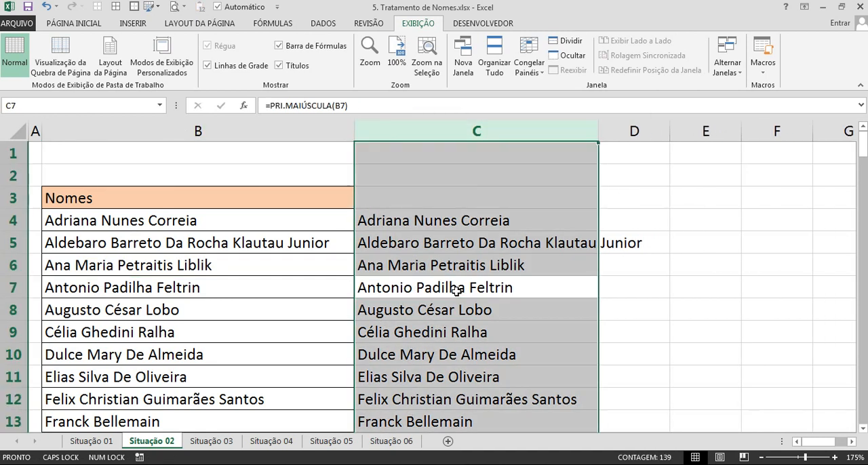
pyautogui.press('Delete')
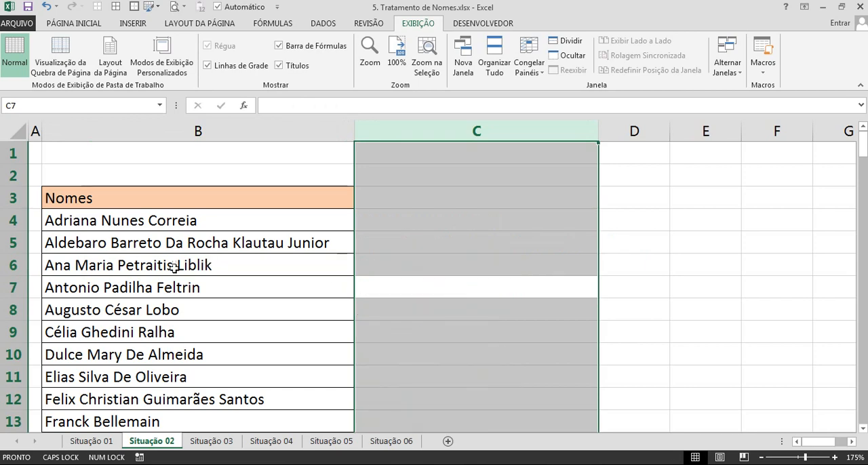
pyautogui.scroll(-4, 139, 283)
pyautogui.scroll(2, 140, 283)
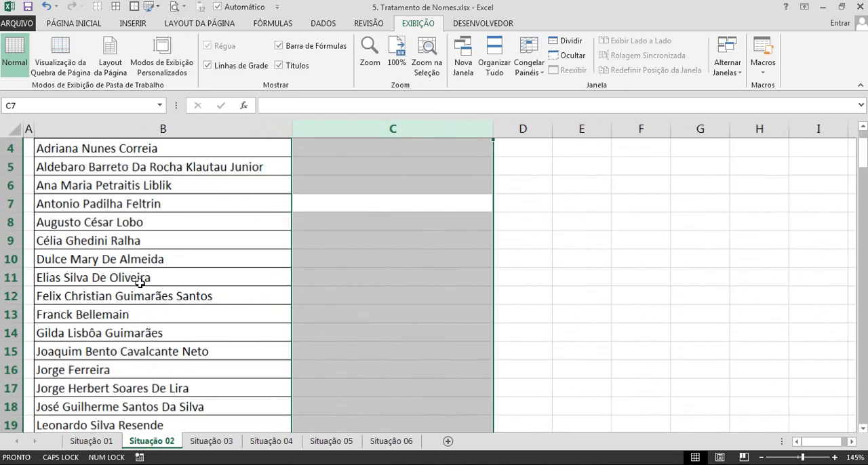
# Switch to the Situação 03 sheet and read the treatment notes in row 1 for columns B to G.
pyautogui.click(212, 441)
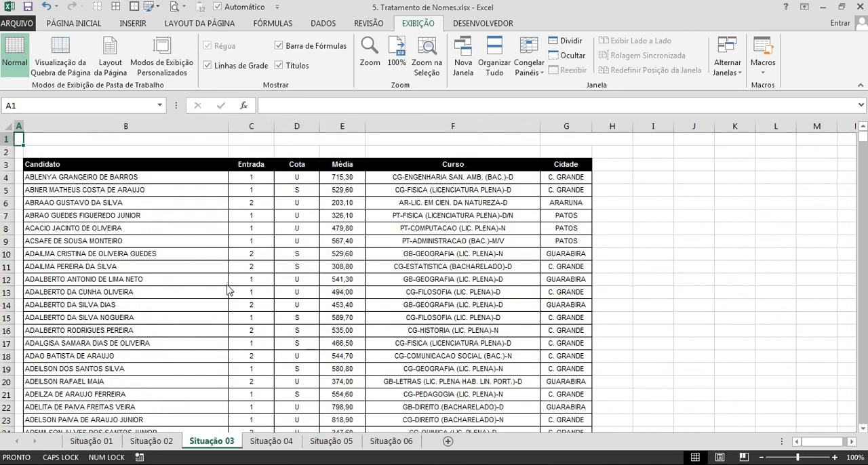
pyautogui.click(122, 141)
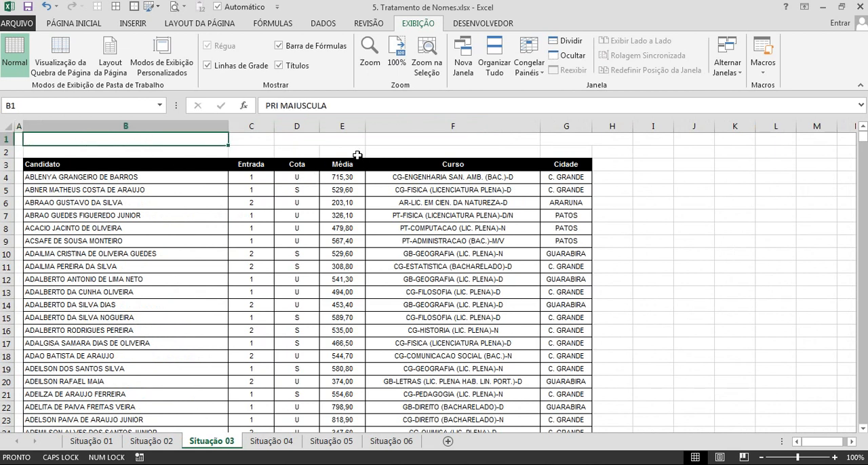
pyautogui.press('Right')
pyautogui.press('Right')
pyautogui.press('Right')
pyautogui.press('Right')
pyautogui.press('Right')
pyautogui.press('Left')
pyautogui.press('Left')
pyautogui.press('Left')
pyautogui.press('Left')
pyautogui.press('Right')
pyautogui.press('Right')
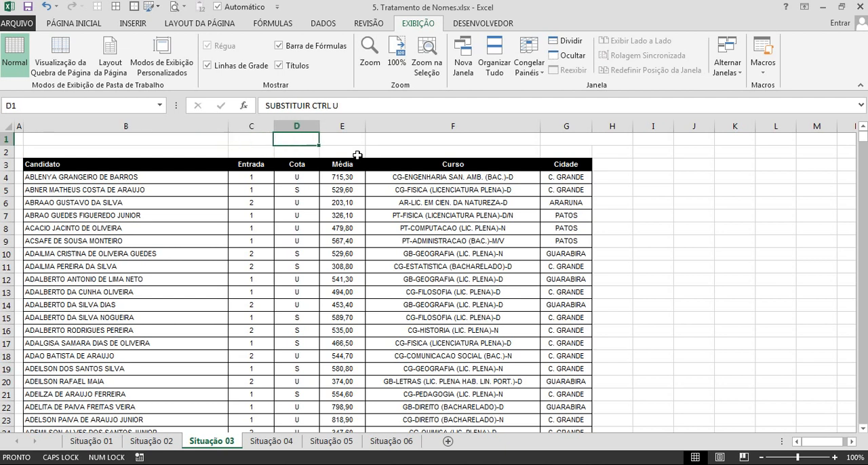
pyautogui.press('Right')
pyautogui.press('Right')
pyautogui.press('Right')
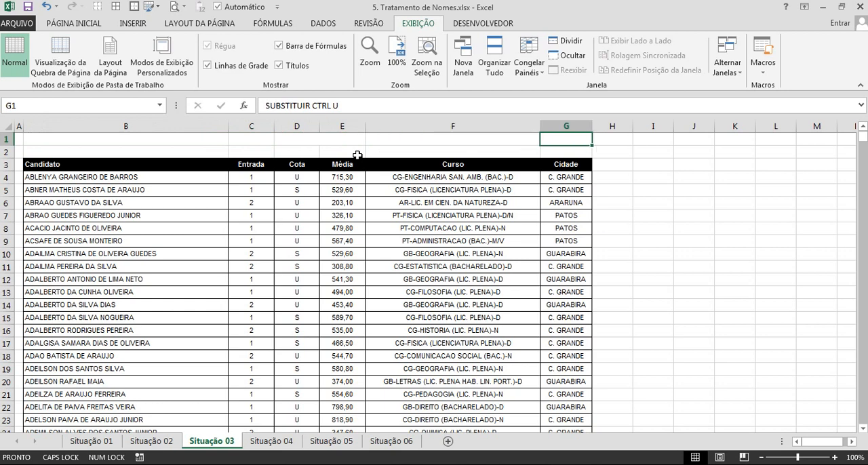
pyautogui.press('Right')
pyautogui.press('Left')
pyautogui.press('Left')
pyautogui.press('Left')
pyautogui.press('Left')
pyautogui.press('Left')
pyautogui.press('Left')
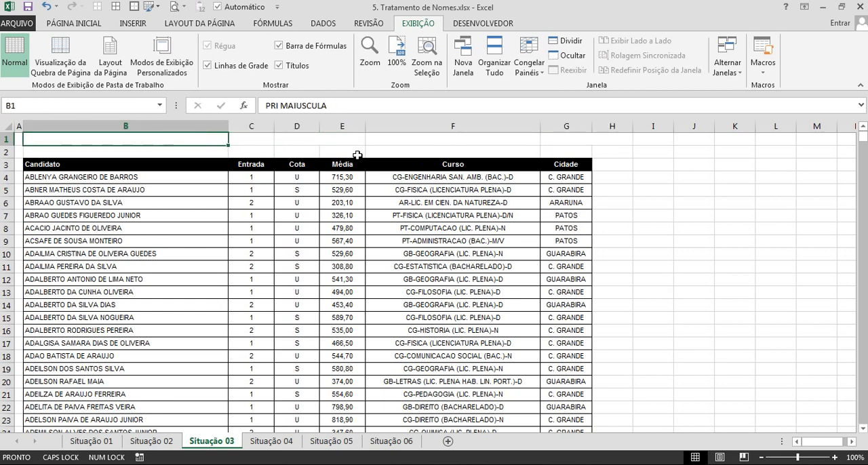
# Check the extent of the Candidato list by selecting it from B4 down to its last row.
pyautogui.press('Down')
pyautogui.press('Down')
pyautogui.press('Down')
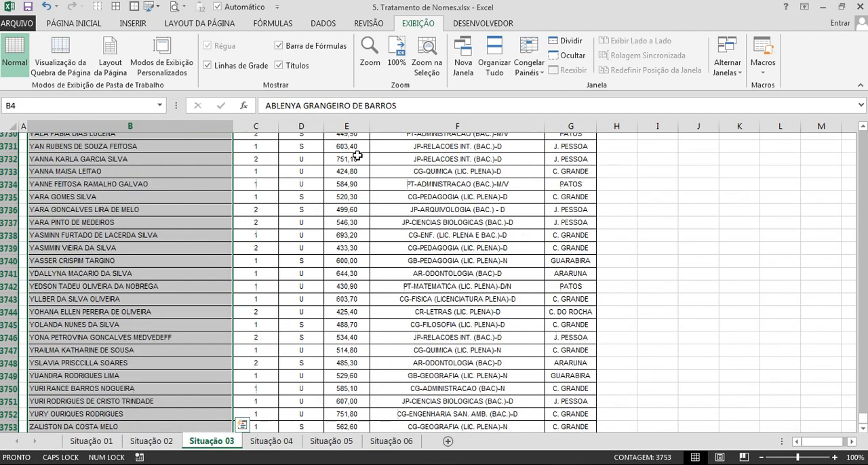
pyautogui.hotkey('ctrl', 'shift', 'Down')
pyautogui.scroll(20, 227, 287)
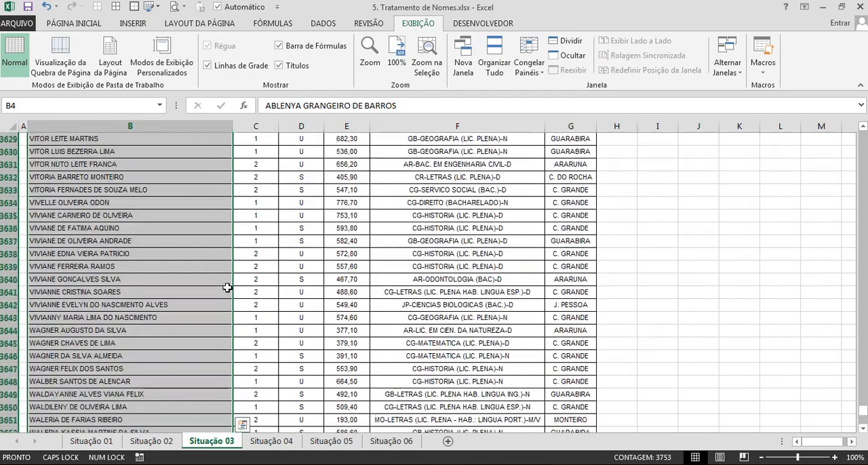
pyautogui.scroll(14, 226, 287)
pyautogui.click(186, 275)
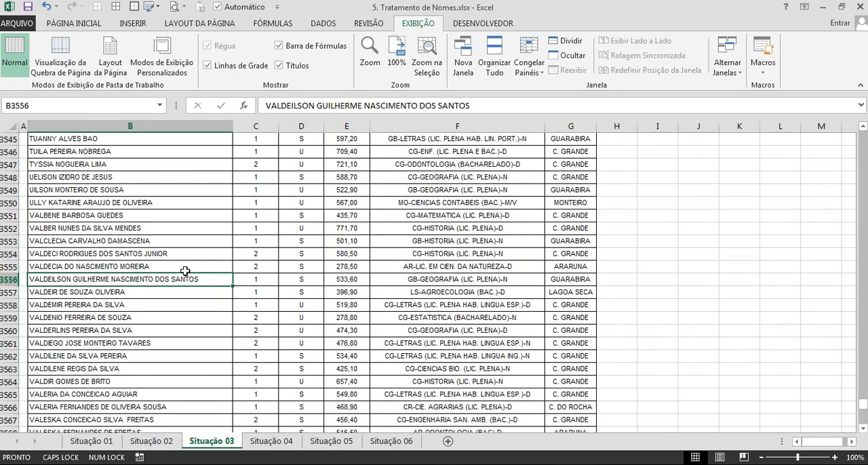
# Insert a blank column C between the Candidato and Entrada columns.
pyautogui.hotkey('ctrl', 'Up')
pyautogui.press('Up')
pyautogui.press('Up')
pyautogui.press('Right')
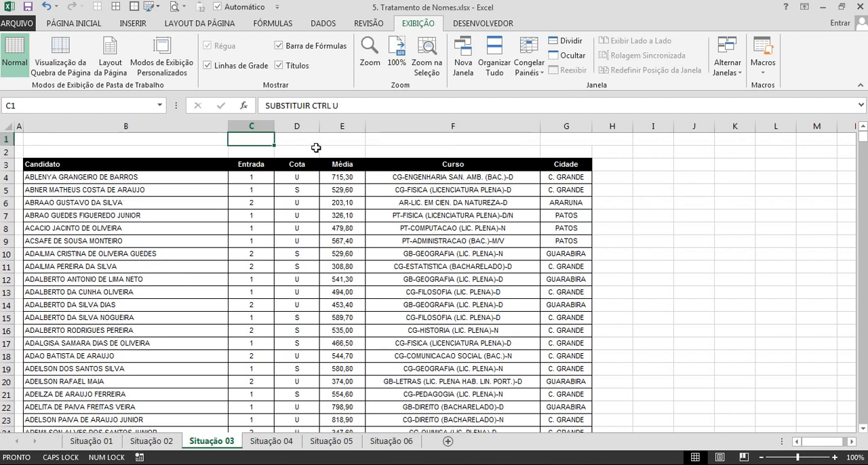
pyautogui.hotkey('ctrl', 'space')
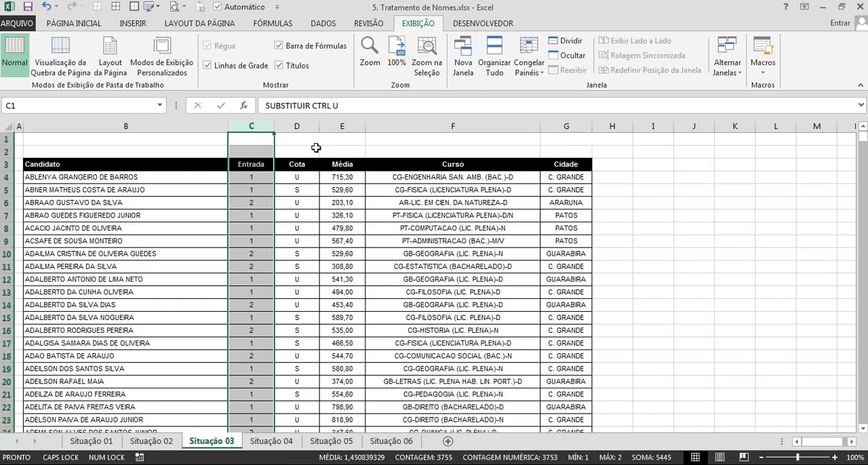
pyautogui.hotkey('ctrl', '+')
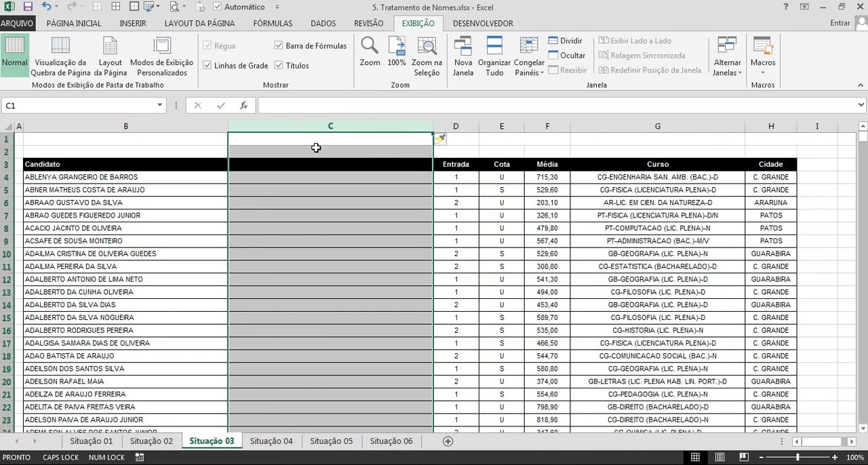
# Enter a PRI.MAIÚSCULA formula in C4 that converts the candidate name in B4.
pyautogui.click(289, 180)
pyautogui.write('=pri')
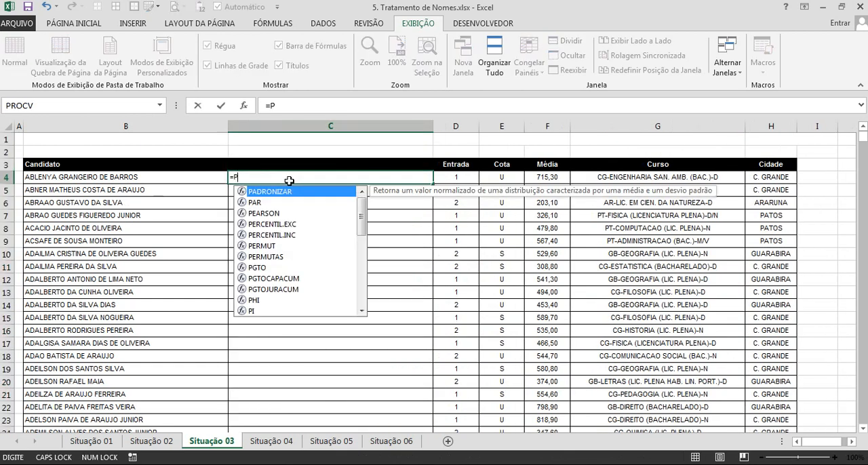
pyautogui.press('Tab')
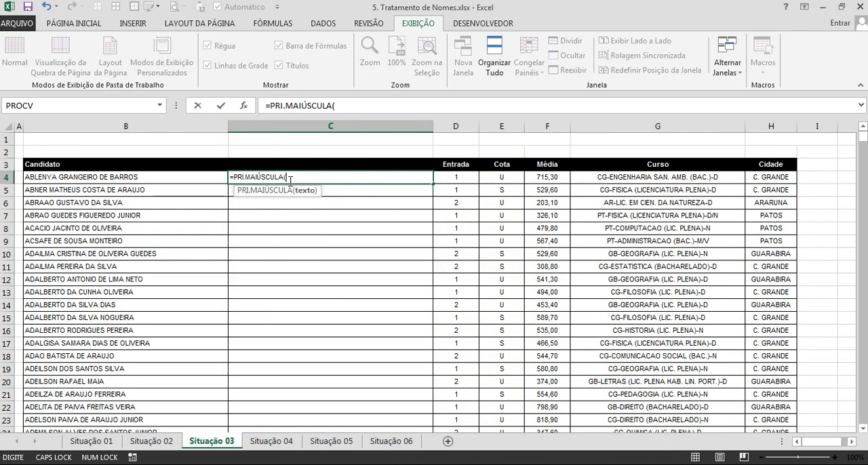
pyautogui.press('Left')
pyautogui.press('Return')
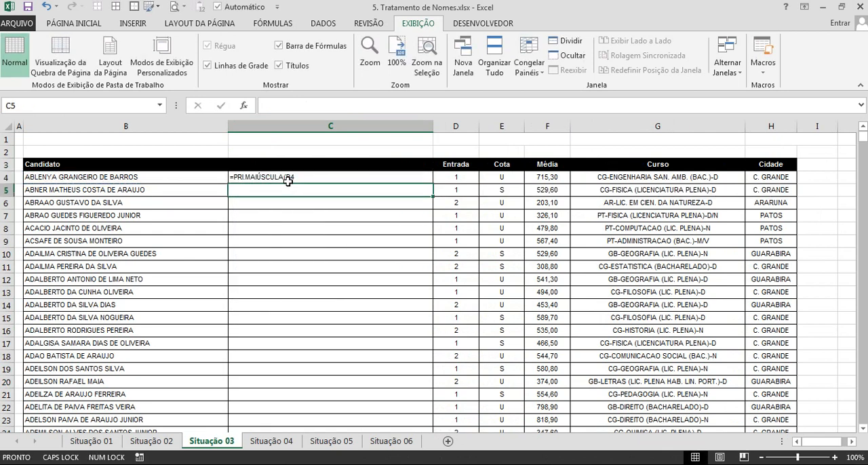
# Change the number format of C4 from text to Geral and re-enter its formula so that it calculates.
pyautogui.click(289, 179)
pyautogui.click(80, 24)
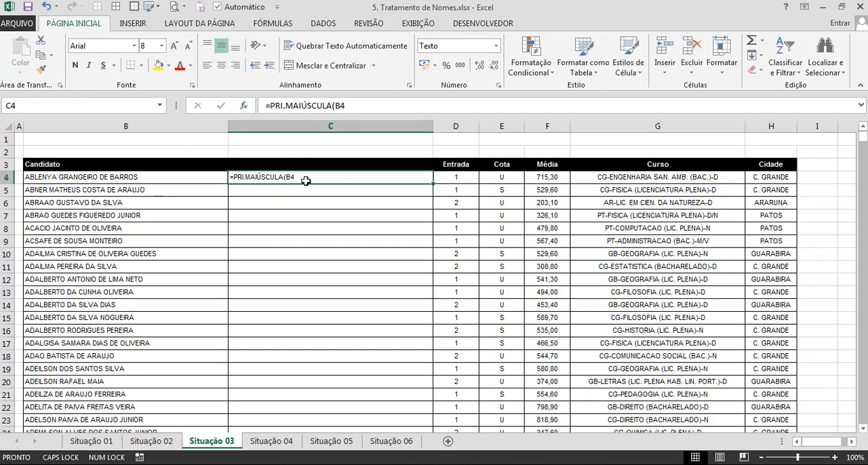
pyautogui.scroll(2, 311, 183)
pyautogui.scroll(1, 339, 224)
pyautogui.press('Left')
pyautogui.press('Left')
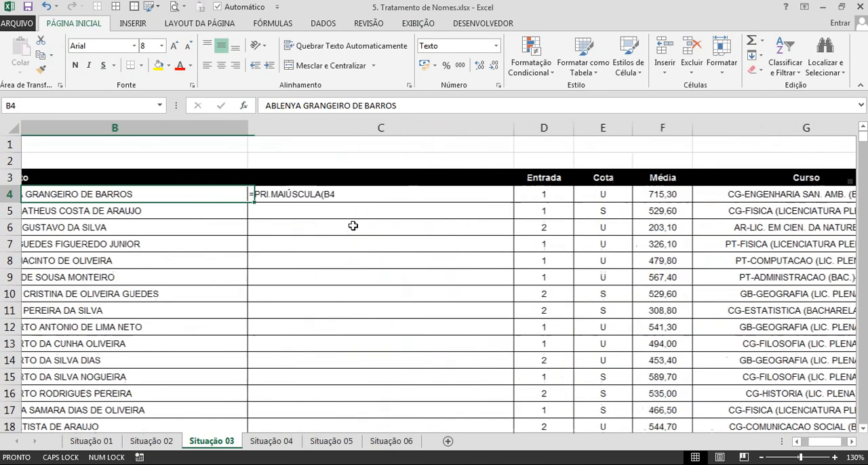
pyautogui.click(392, 195)
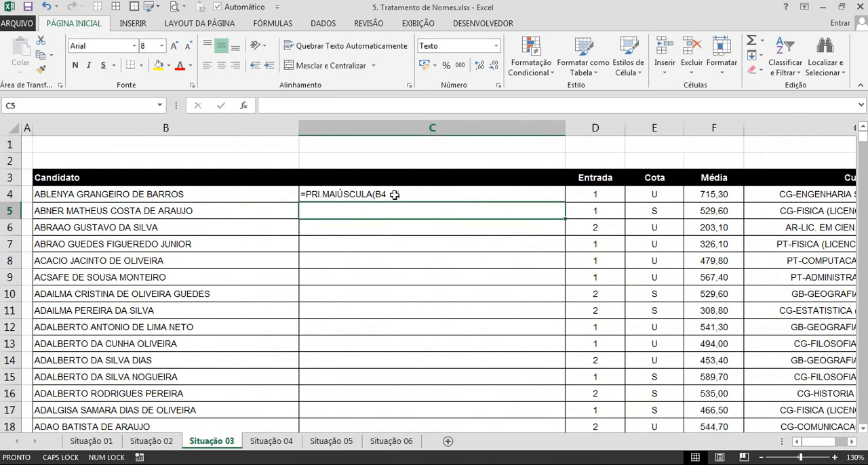
pyautogui.click(447, 49)
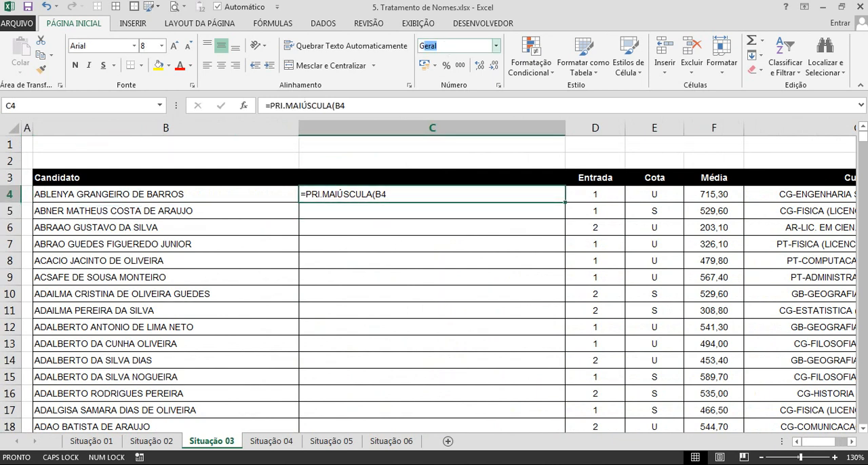
pyautogui.press('Return')
pyautogui.doubleClick(398, 195)
pyautogui.press('Return')
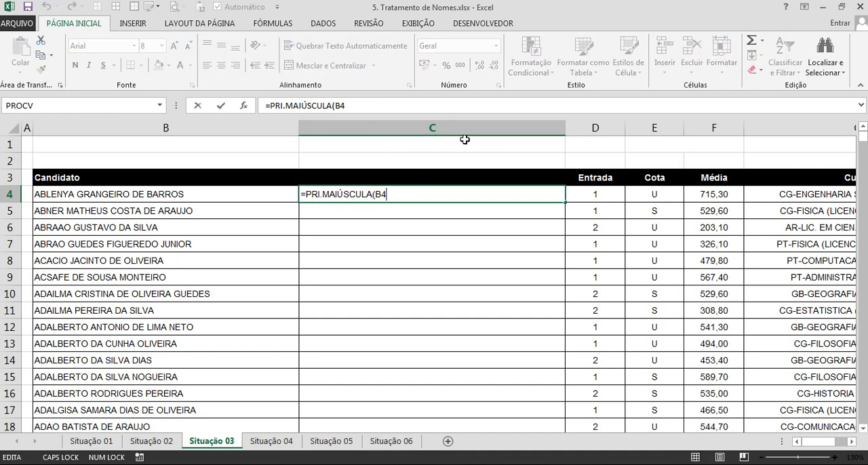
# Fill the C4 formula down the whole list and paste the results as values over the Candidato names starting at B4.
pyautogui.click(461, 194)
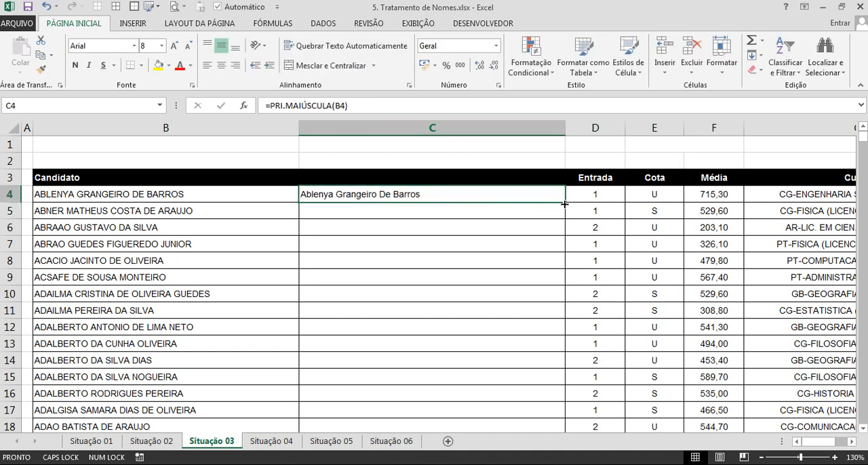
pyautogui.doubleClick(565, 202)
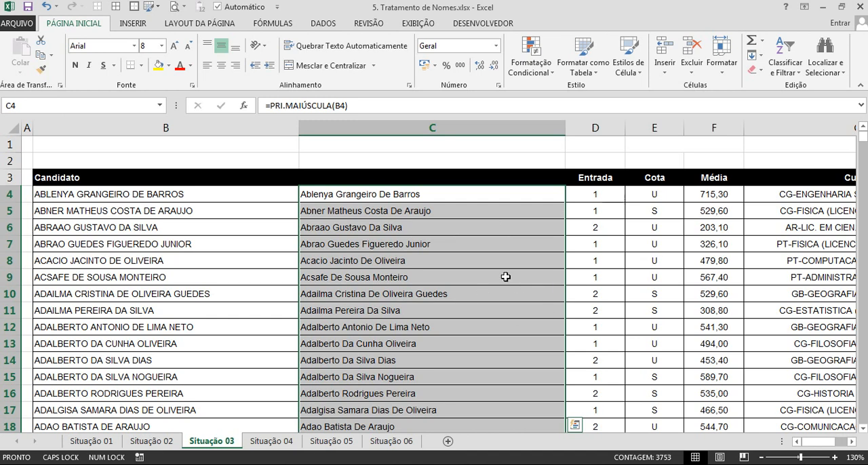
pyautogui.hotkey('ctrl', 'c')
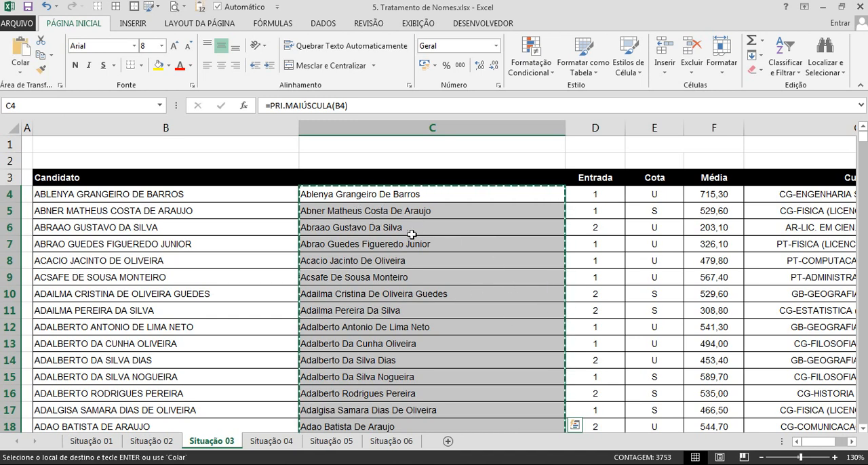
pyautogui.rightClick(184, 195)
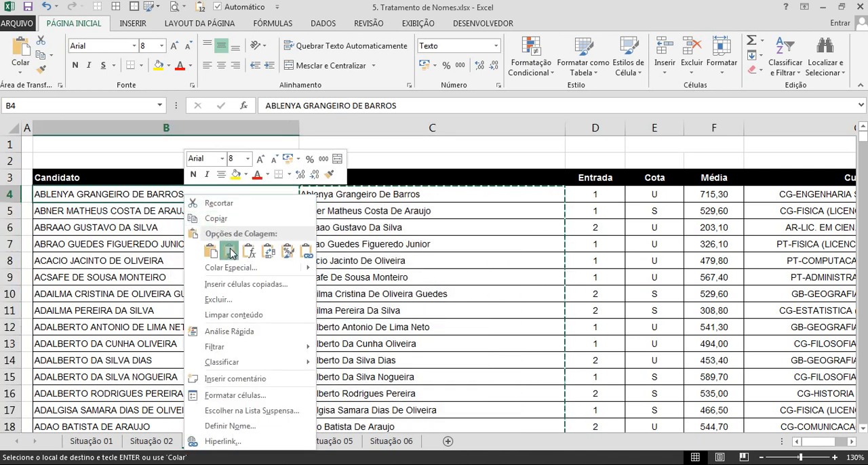
pyautogui.click(230, 252)
# Delete the entire helper column C holding the PRI.MAIÚSCULA formulas.
pyautogui.click(364, 260)
pyautogui.hotkey('ctrl', 'space')
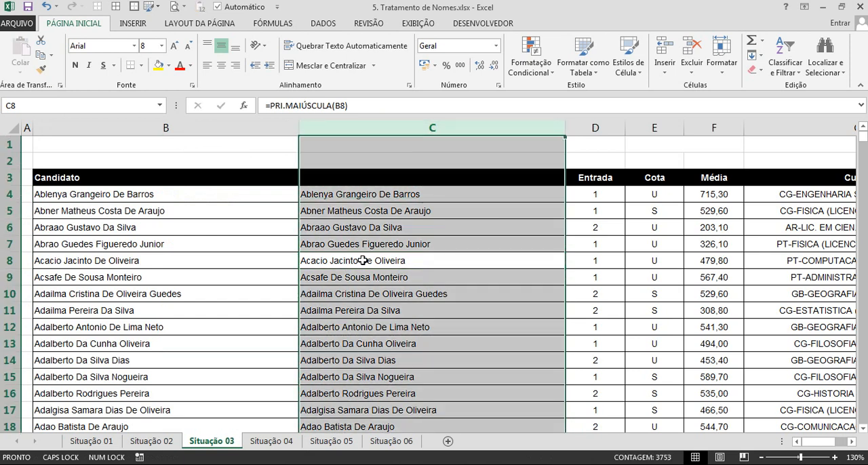
pyautogui.hotkey('ctrl', '-')
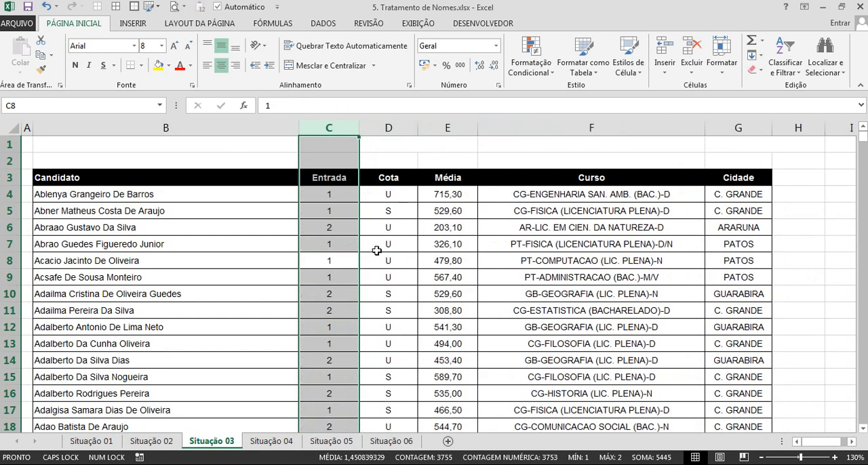
# Add filters to the table's header row from Candidato to Cidade.
pyautogui.click(376, 251)
pyautogui.click(322, 211)
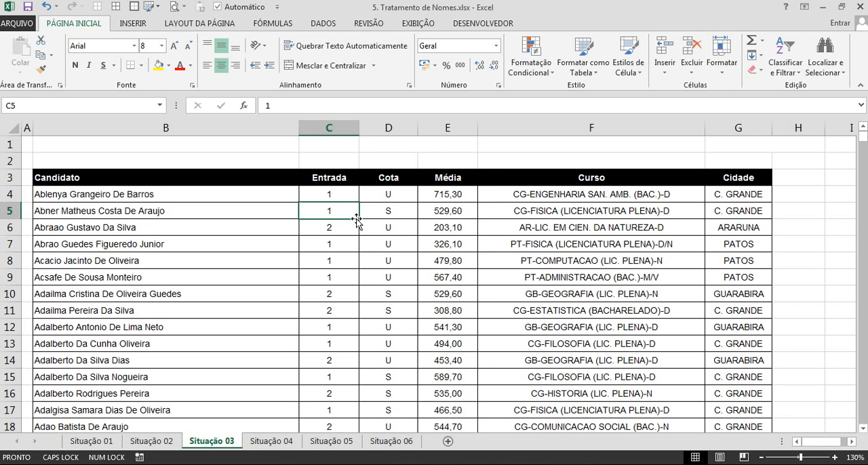
pyautogui.hotkey('ctrl', 'shift', 'l')
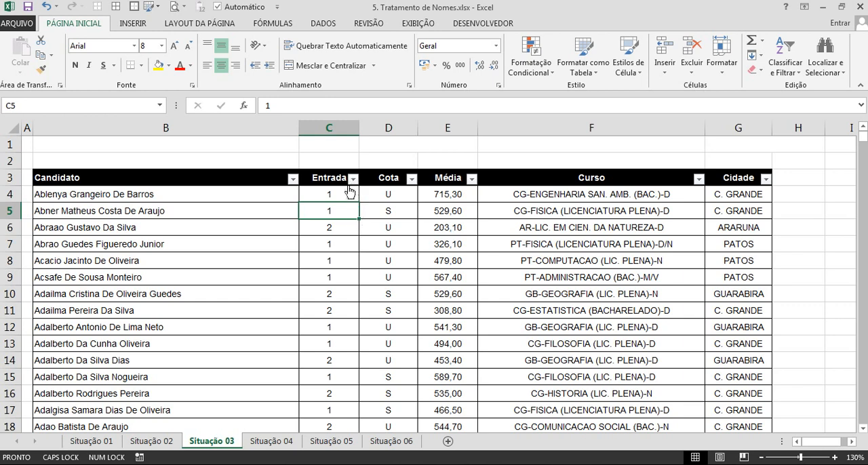
pyautogui.click(349, 195)
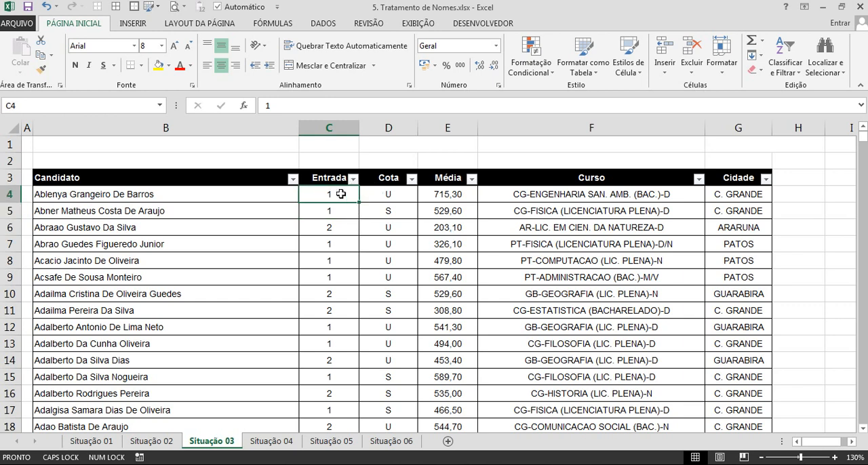
# Change the Entrada values by hand to 1º Período in C4 and 2º Período in C6.
pyautogui.doubleClick(340, 194)
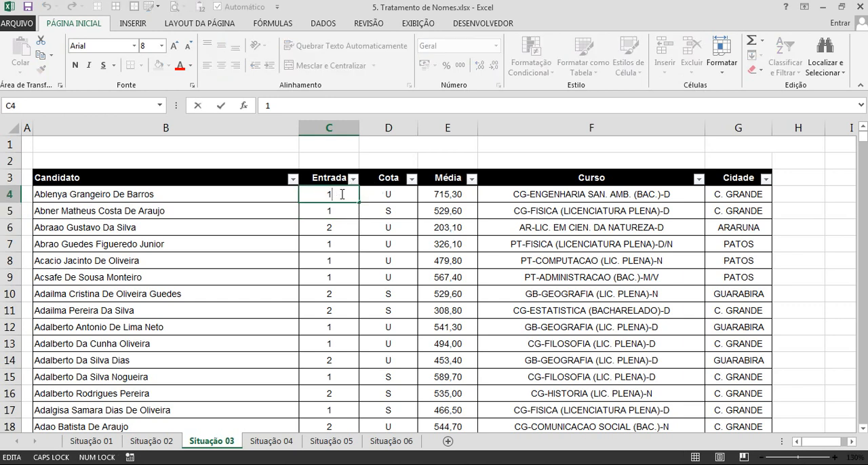
pyautogui.write('º Período')
pyautogui.press('Return')
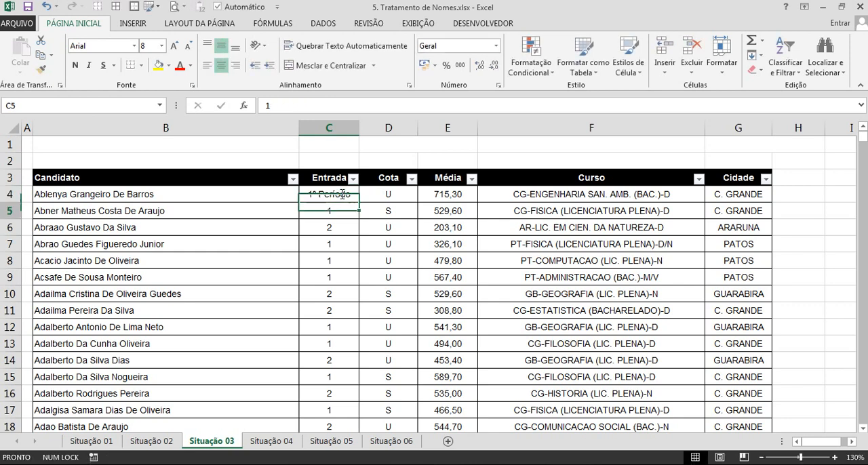
pyautogui.doubleClick(345, 231)
pyautogui.write('º ')
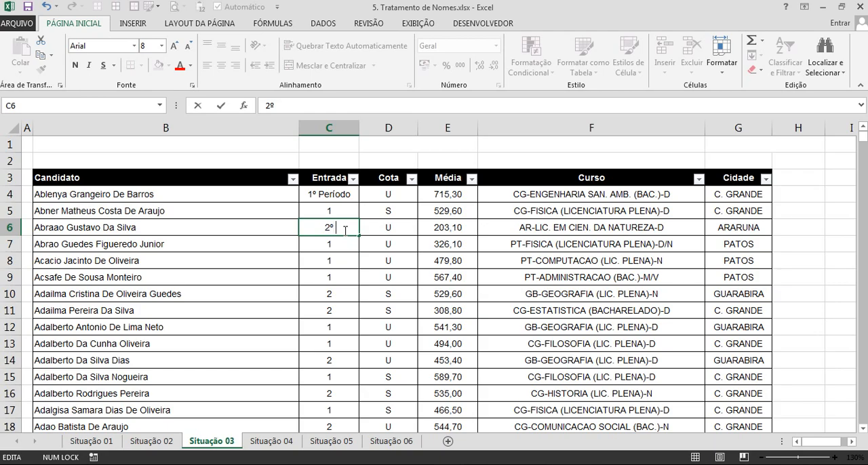
pyautogui.write('Período')
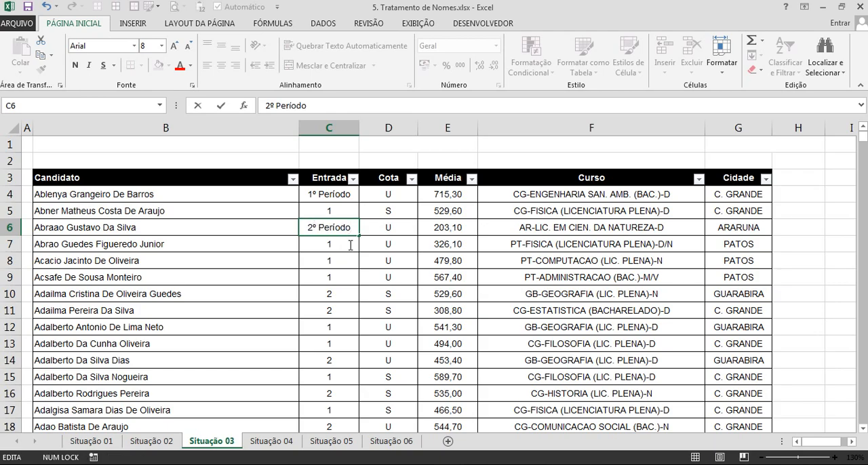
pyautogui.click(363, 263)
# Undo the two manual Entrada edits in C6 and C4.
pyautogui.scroll(-14, 346, 224)
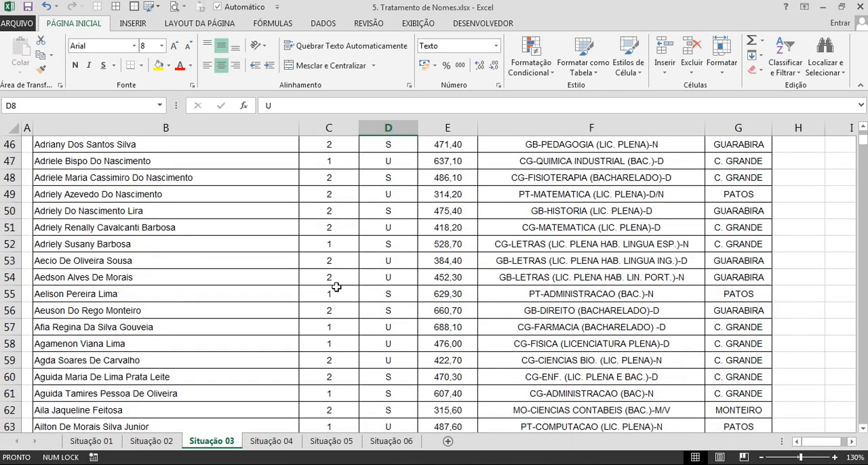
pyautogui.scroll(15, 336, 287)
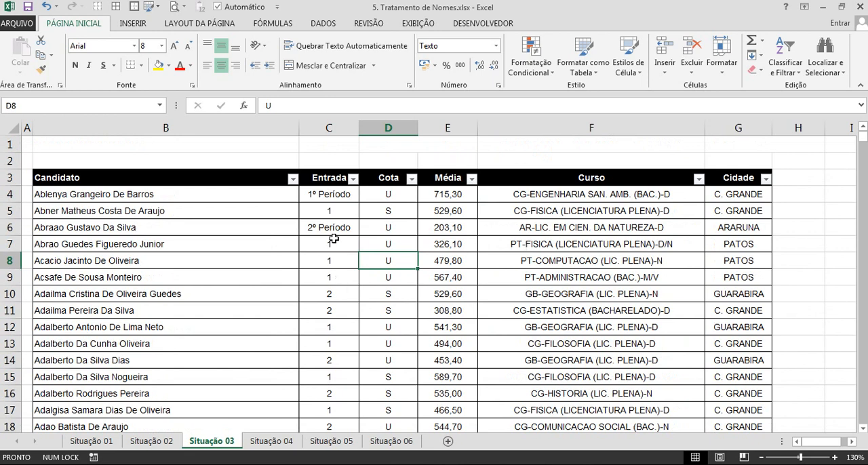
pyautogui.hotkey('ctrl', 'z')
pyautogui.hotkey('ctrl', 'z')
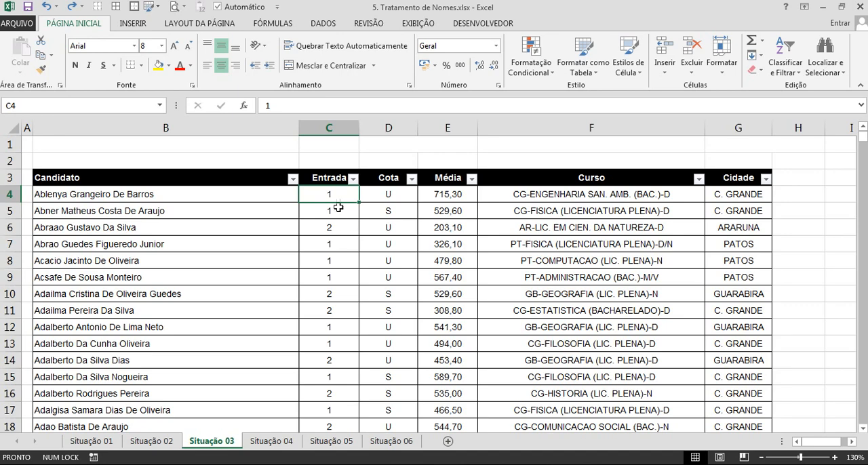
# Replace every 1 with 1º Período in the Entrada column, from C4 down to its last row.
pyautogui.click(333, 177)
pyautogui.click(334, 196)
pyautogui.hotkey('ctrl', 'shift', 'Down')
pyautogui.scroll(-1, 339, 193)
pyautogui.scroll(20, 339, 194)
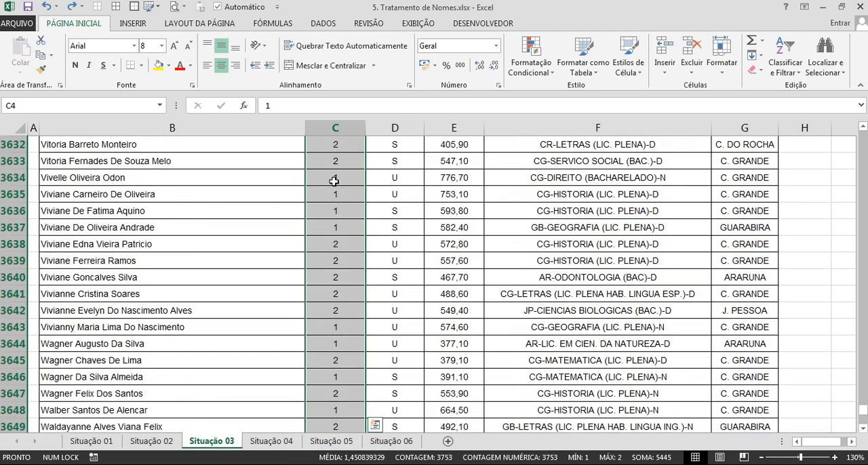
pyautogui.hotkey('ctrl', 'u')
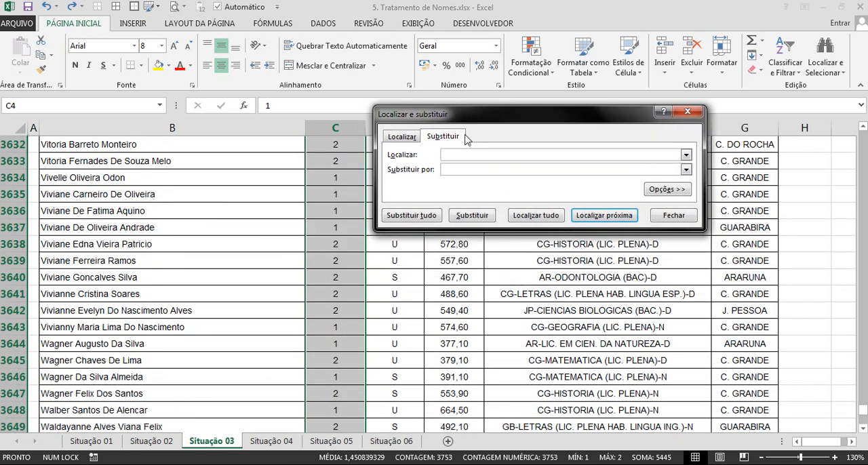
pyautogui.click(455, 170)
pyautogui.write('1º Período')
pyautogui.moveTo(863, 410); pyautogui.dragTo(861, 129)
pyautogui.click(425, 216)
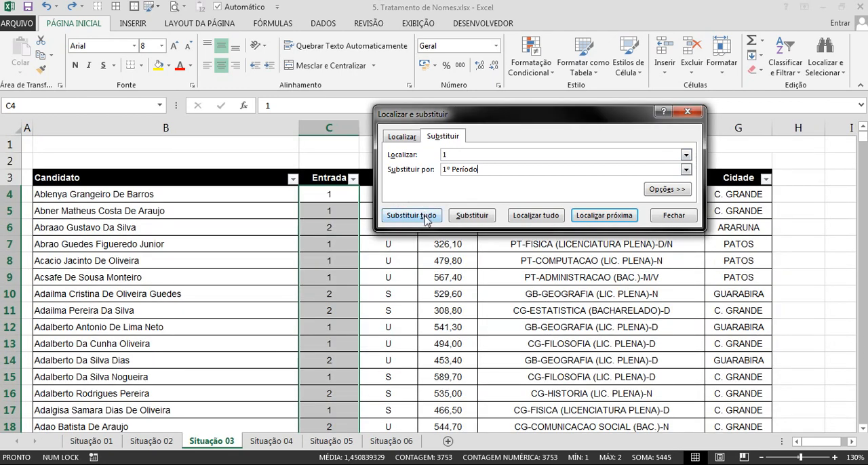
pyautogui.click(426, 217)
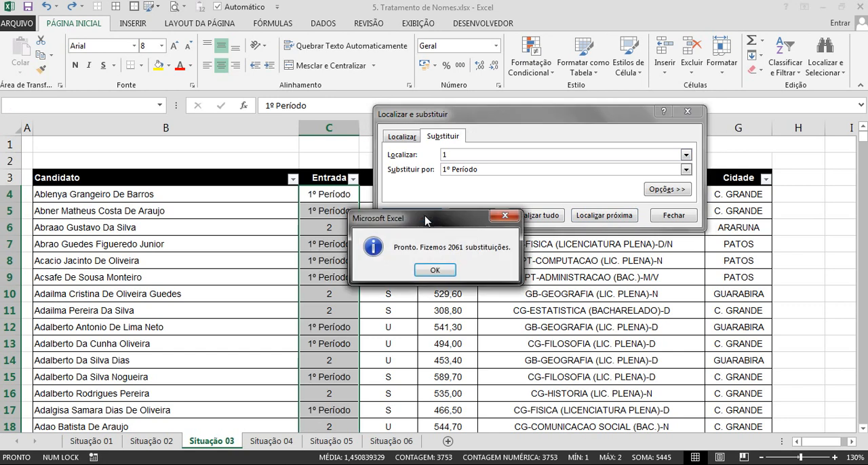
pyautogui.click(434, 270)
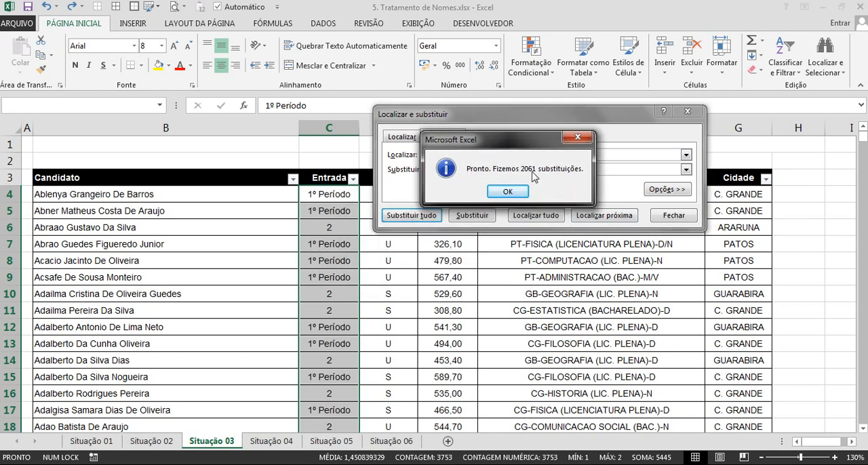
pyautogui.click(509, 192)
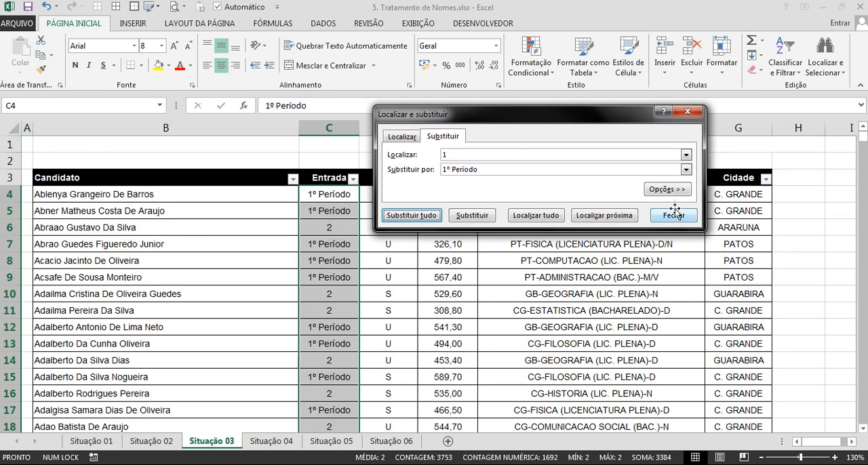
# Check the search scope choices in the expanded find-and-replace options and collapse the options again.
pyautogui.click(656, 189)
pyautogui.click(464, 190)
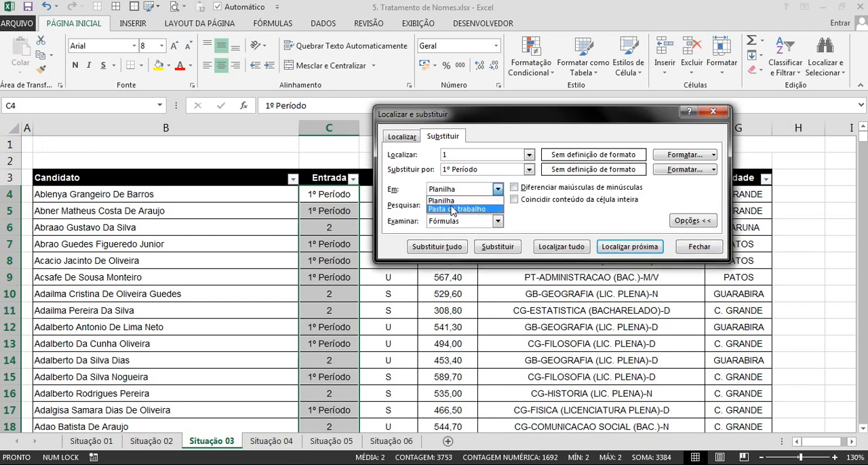
pyautogui.click(572, 214)
pyautogui.click(693, 221)
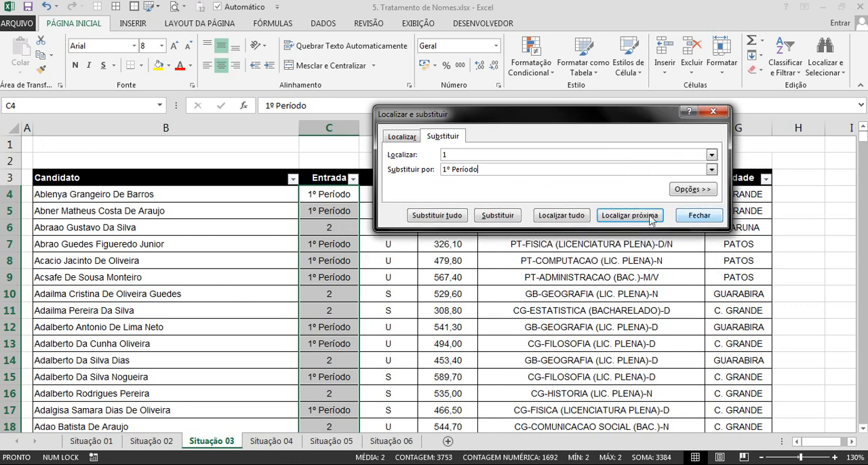
# Replace every 2 with 2º Período in the selected Entrada cells and close the find-and-replace dialog.
pyautogui.moveTo(466, 120); pyautogui.dragTo(464, 57)
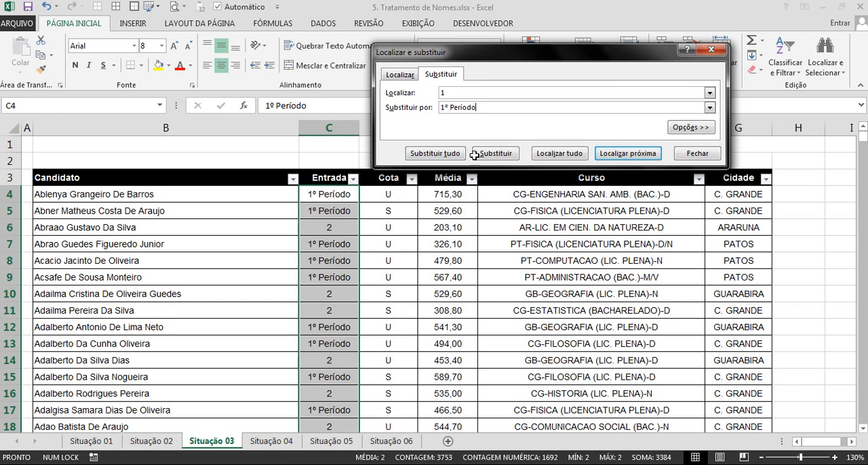
pyautogui.click(441, 108)
pyautogui.press('BackSpace')
pyautogui.write('2')
pyautogui.click(458, 155)
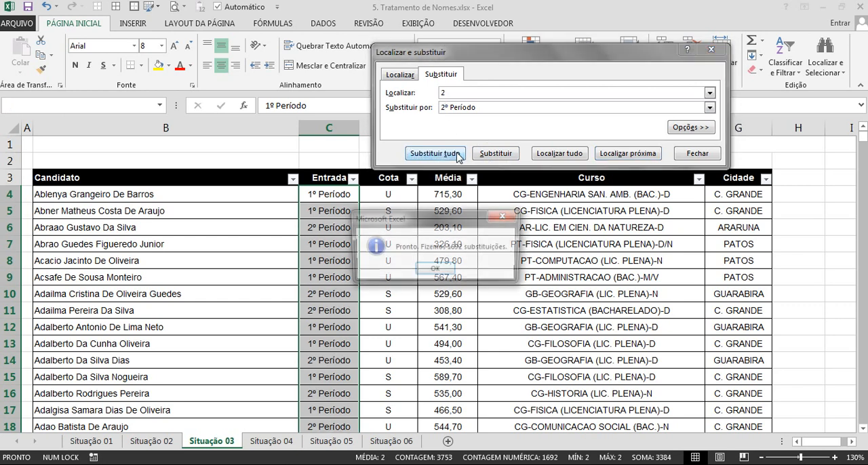
pyautogui.click(437, 274)
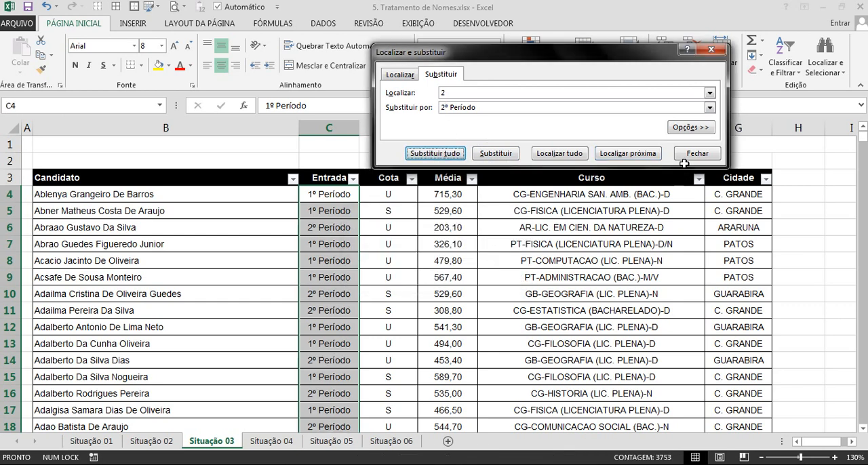
pyautogui.click(693, 153)
# Check the distinct values offered in the Entrada column's filter list and close it without filtering.
pyautogui.click(346, 210)
pyautogui.click(353, 178)
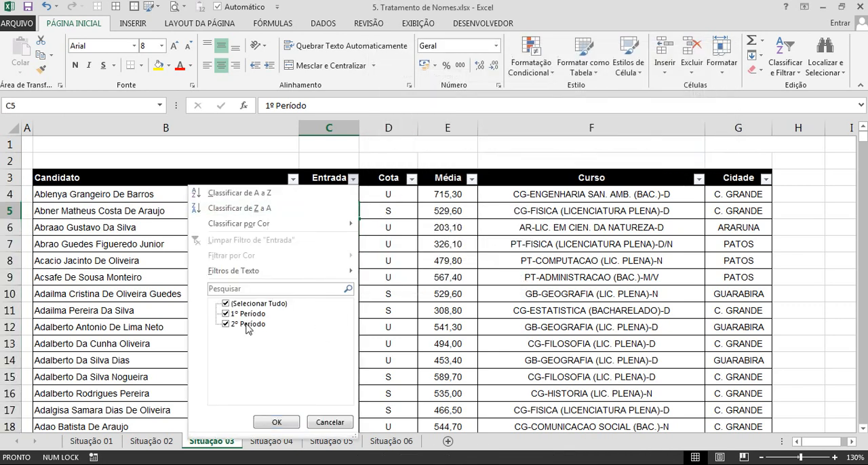
pyautogui.click(444, 257)
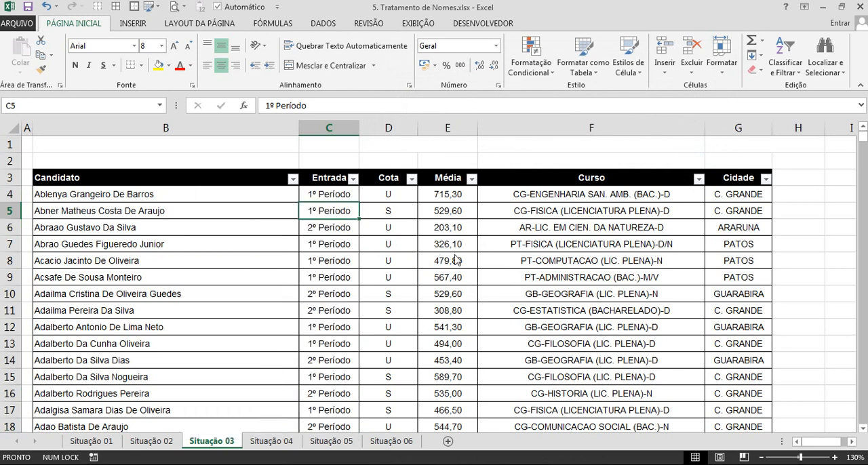
pyautogui.click(388, 146)
pyautogui.click(392, 237)
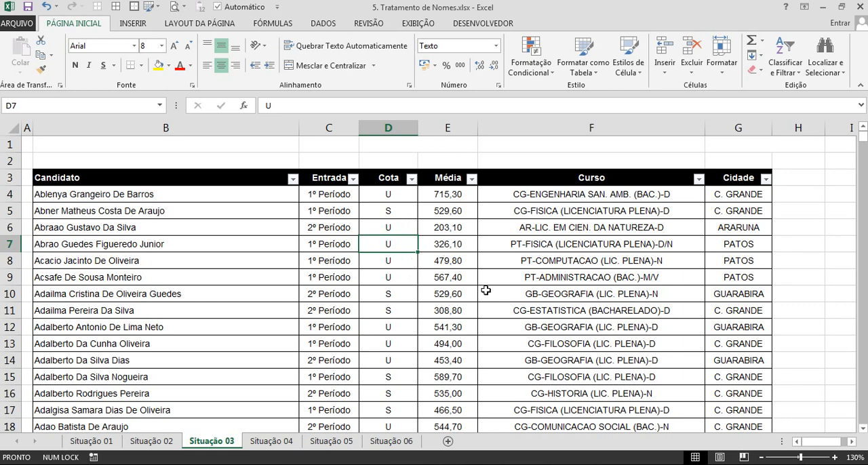
pyautogui.click(398, 191)
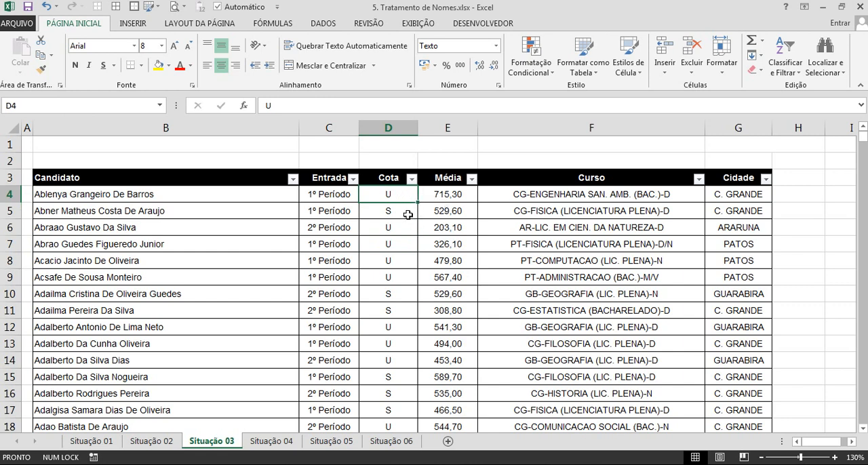
pyautogui.click(405, 214)
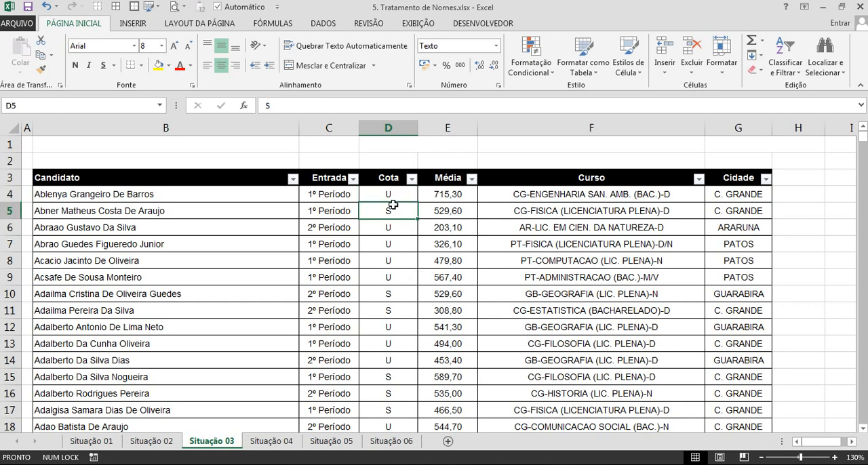
# Replace every U with Universal in the Cota column, from D4 down to its last row.
pyautogui.click(392, 198)
pyautogui.hotkey('ctrl', 'shift', 'Down')
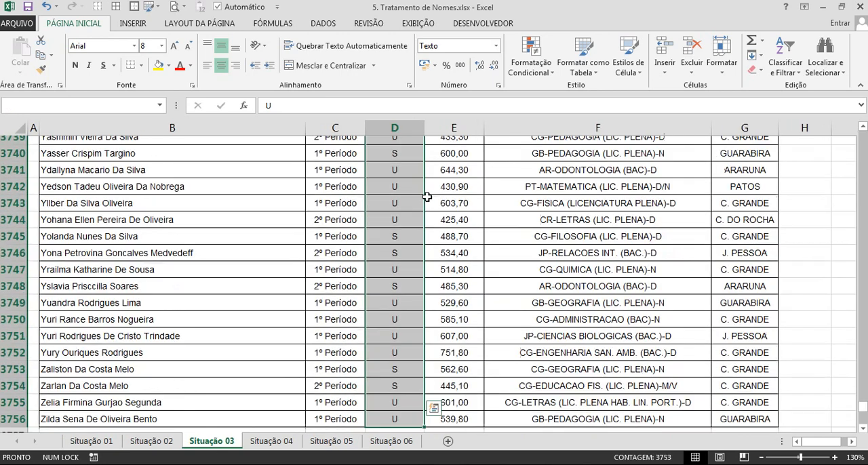
pyautogui.hotkey('ctrl', 'h')
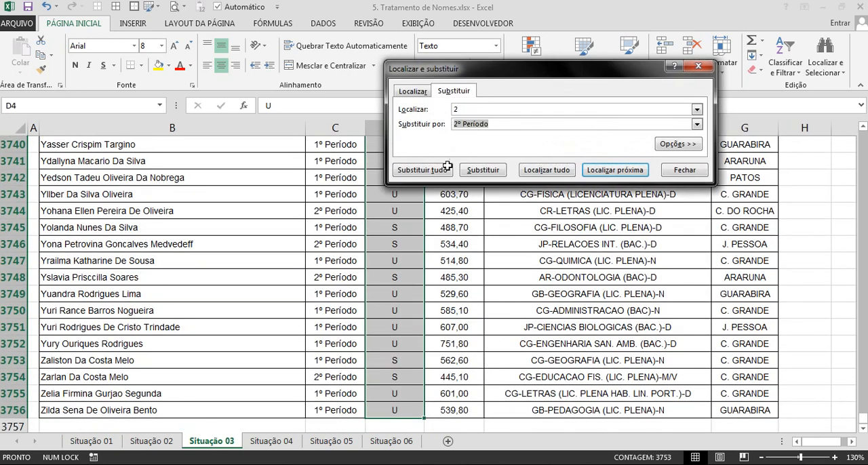
pyautogui.doubleClick(465, 110)
pyautogui.press('capslock')
pyautogui.write('U')
pyautogui.press('Tab')
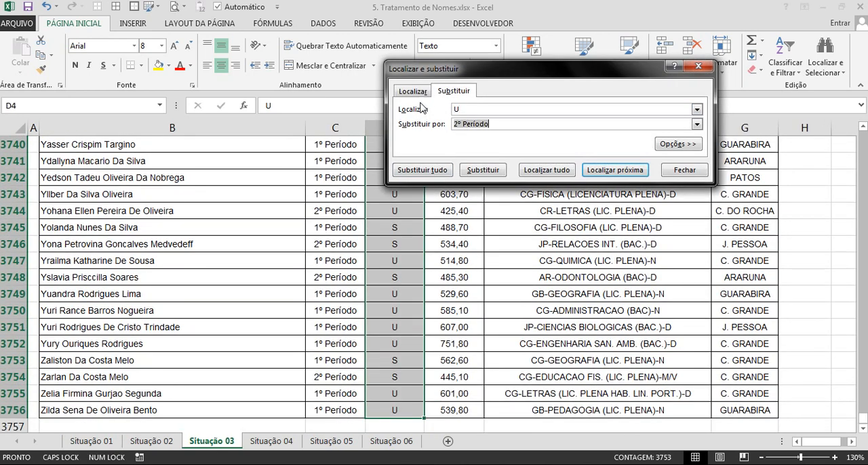
pyautogui.write('U')
pyautogui.press('capslock')
pyautogui.write('niversal')
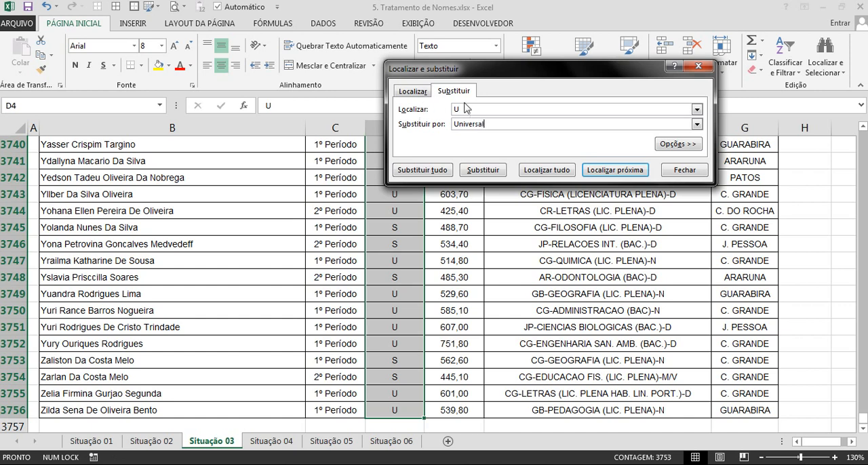
pyautogui.click(448, 170)
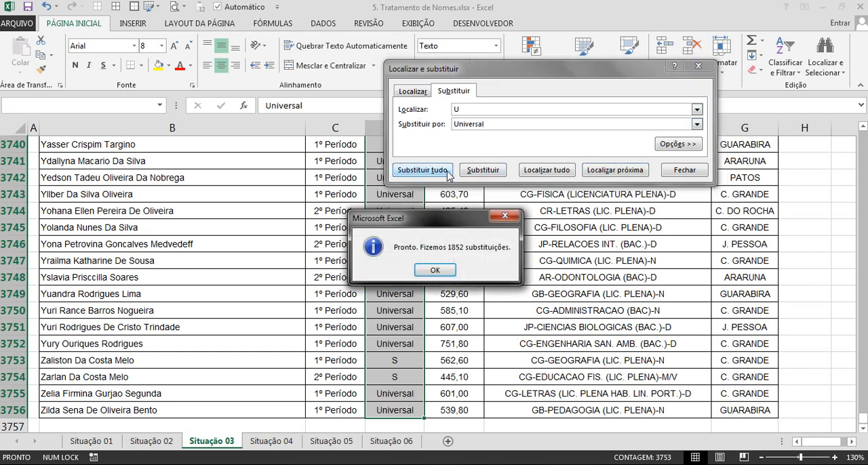
pyautogui.click(436, 272)
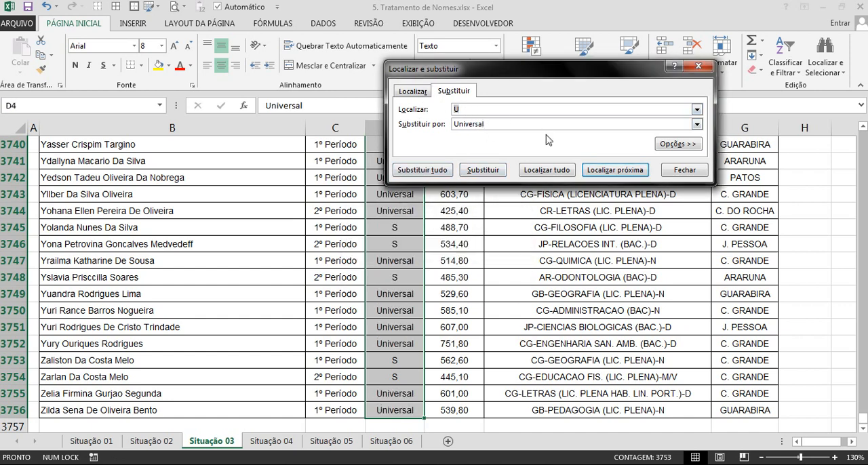
# Replace every S with Social in the selected Cota cells.
pyautogui.press('BackSpace')
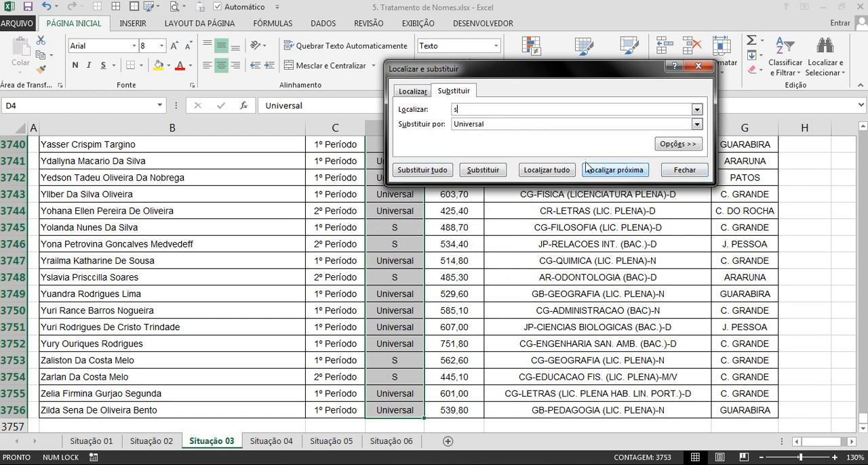
pyautogui.press('capslock')
pyautogui.press('Tab')
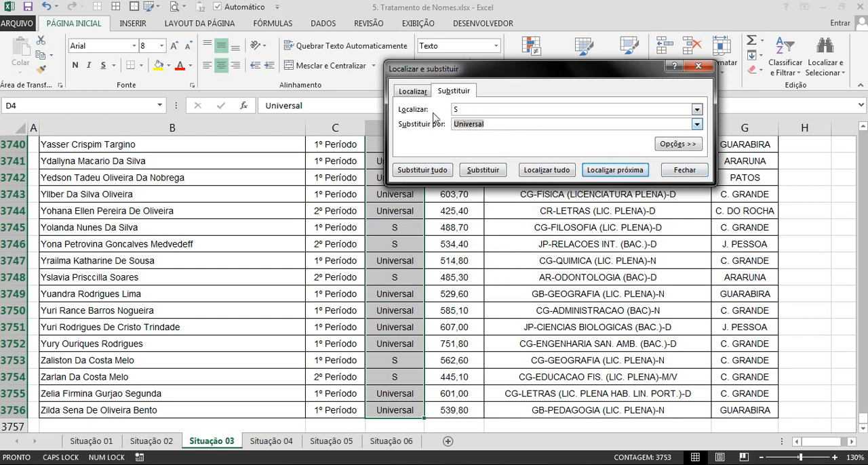
pyautogui.write('S')
pyautogui.press('capslock')
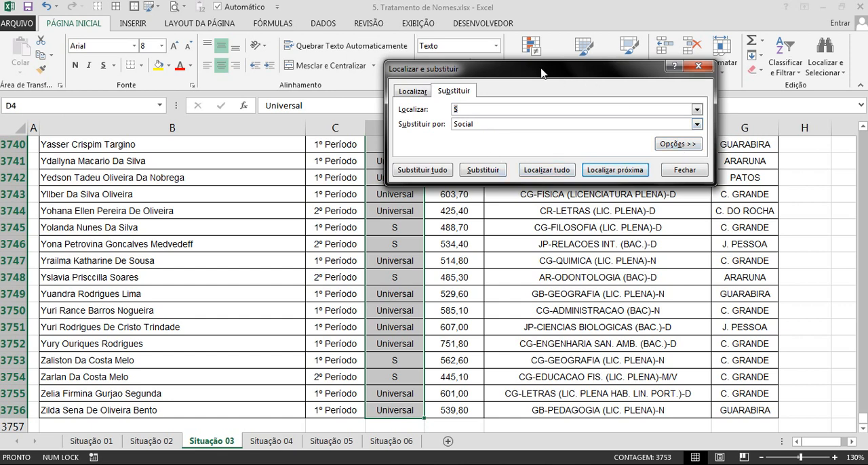
# Replace every uppercase S with Social in the selected Cota cells using case matching, and close the find-and-replace dialog.
pyautogui.moveTo(543, 72); pyautogui.dragTo(607, 51)
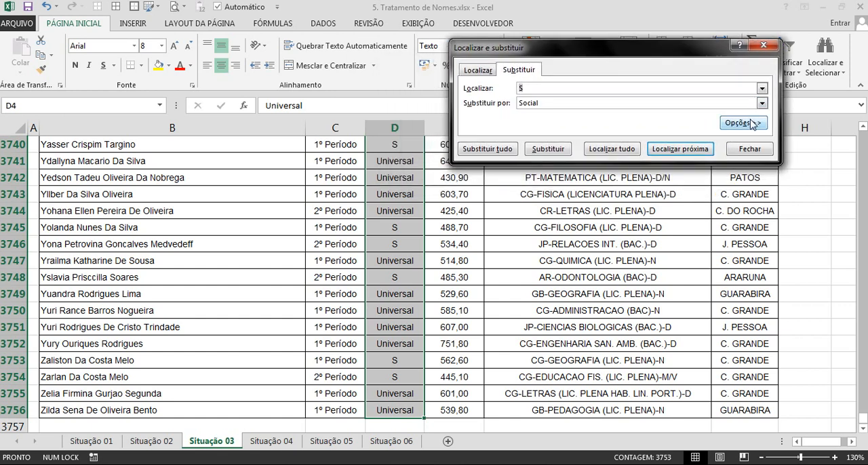
pyautogui.click(752, 123)
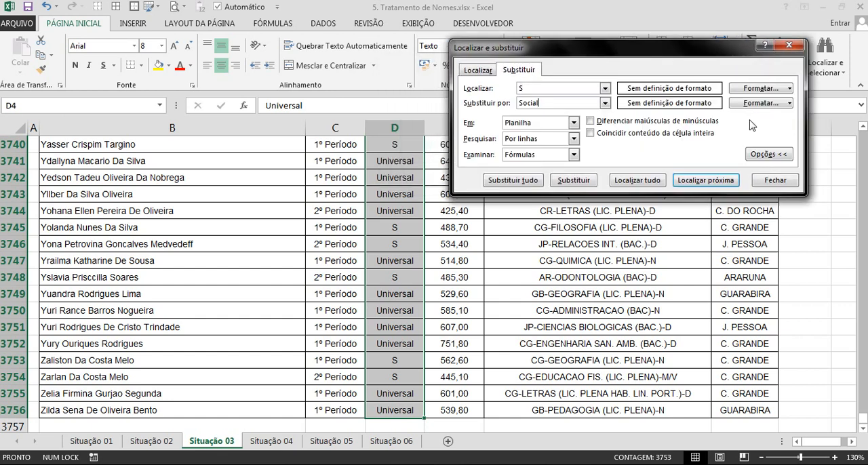
pyautogui.click(602, 126)
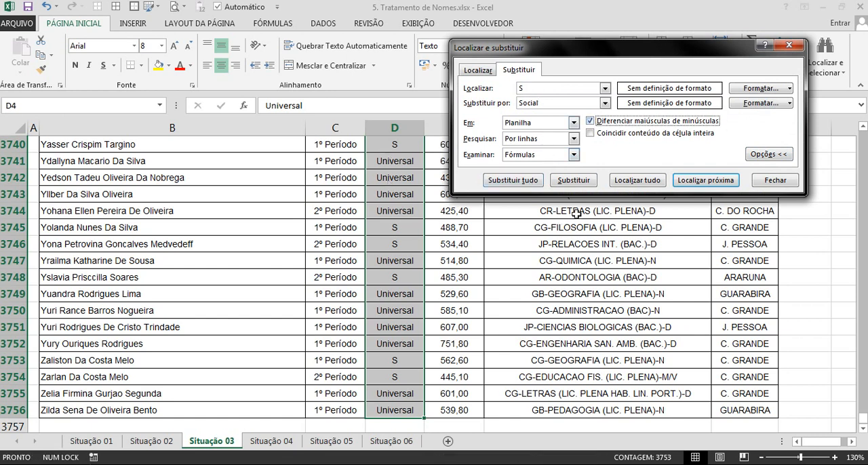
pyautogui.click(513, 180)
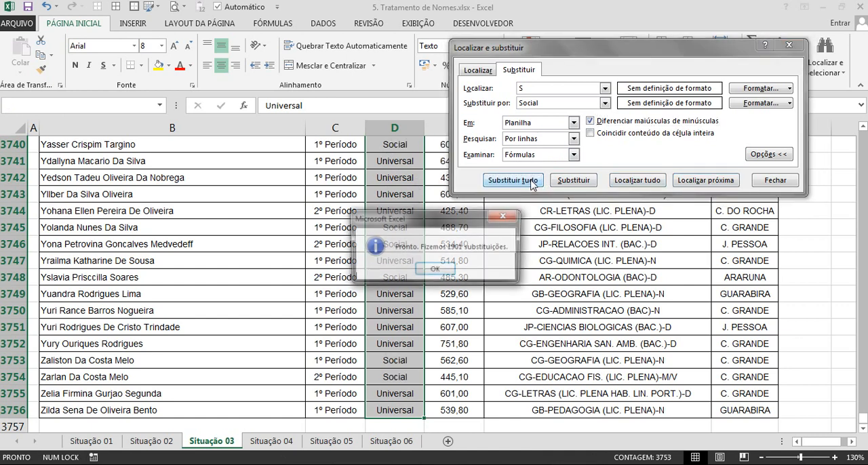
pyautogui.click(434, 270)
pyautogui.click(775, 180)
# Check the distinct values offered in the Cota column's filter list and close it without filtering.
pyautogui.click(411, 201)
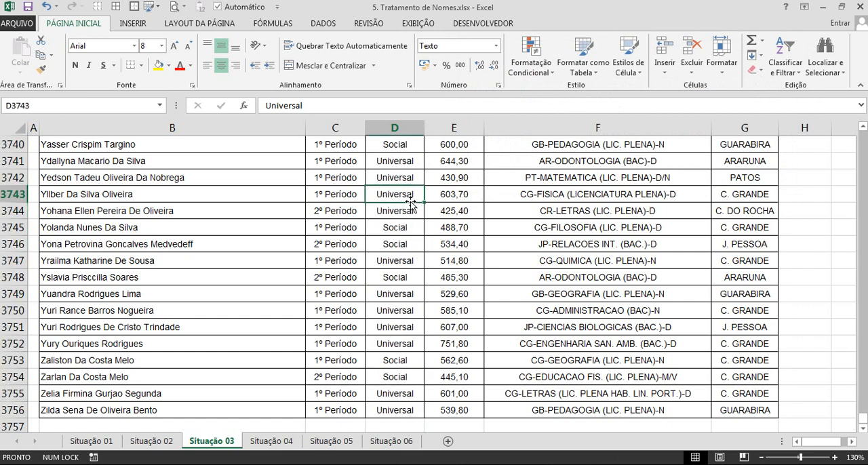
pyautogui.hotkey('ctrl', 'Up')
pyautogui.click(409, 150)
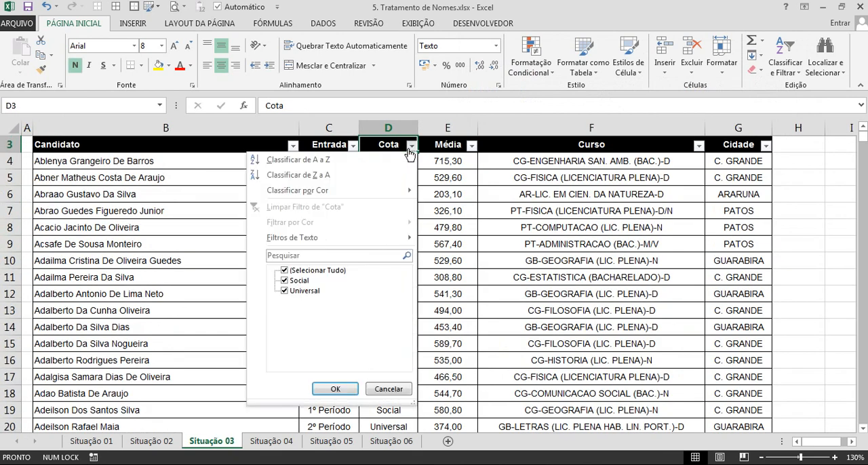
pyautogui.click(461, 237)
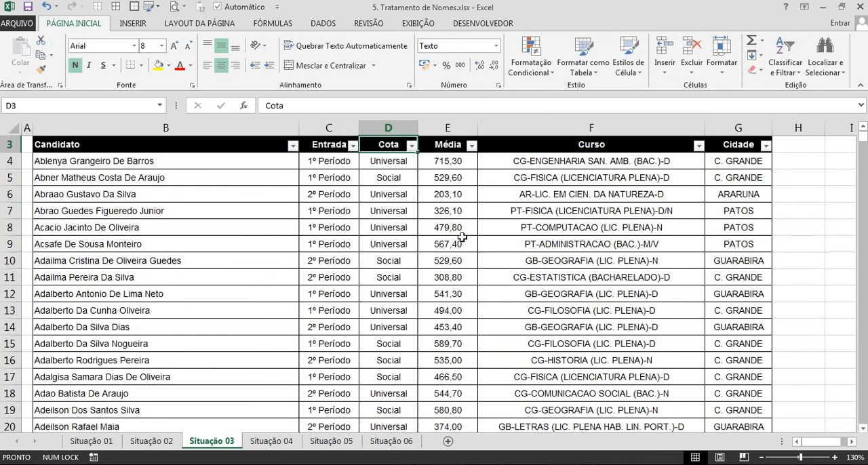
# Examine the hyphen-separated prefix, course name and suffix of the Curso entry in F4, leaving the cell without editing it.
pyautogui.scroll(1, 461, 237)
pyautogui.press('Right')
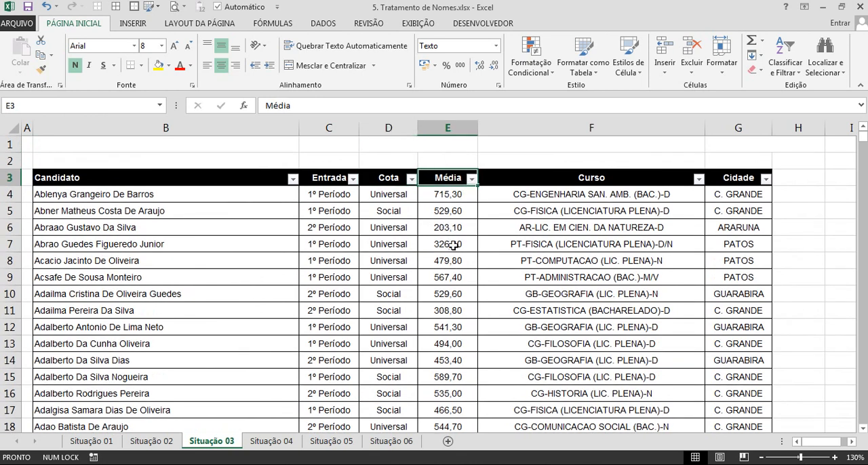
pyautogui.click(449, 263)
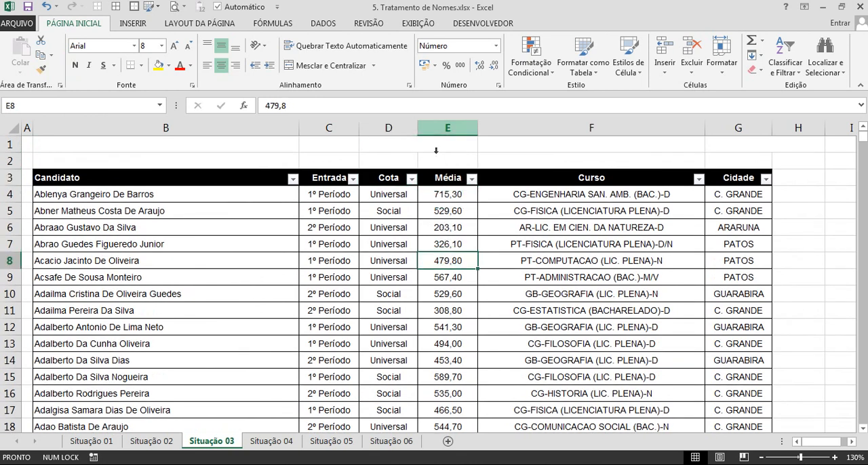
pyautogui.click(590, 228)
pyautogui.press('Right')
pyautogui.press('Right')
pyautogui.press('Right')
pyautogui.hscroll(1, 593, 229)
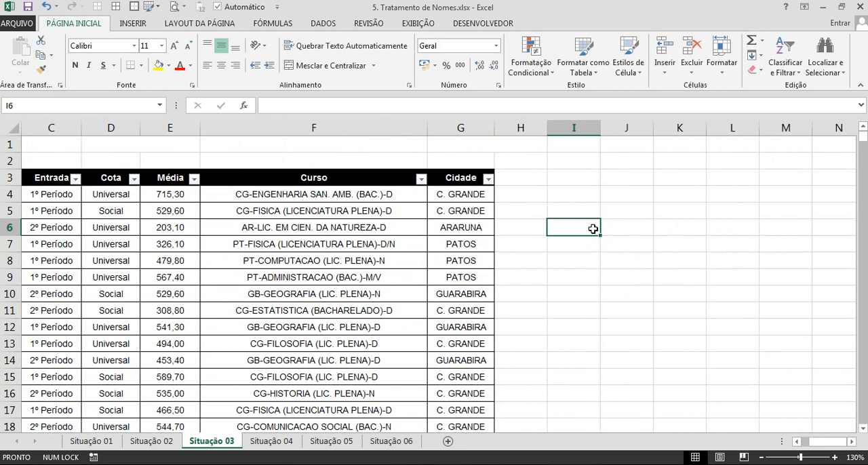
pyautogui.click(339, 195)
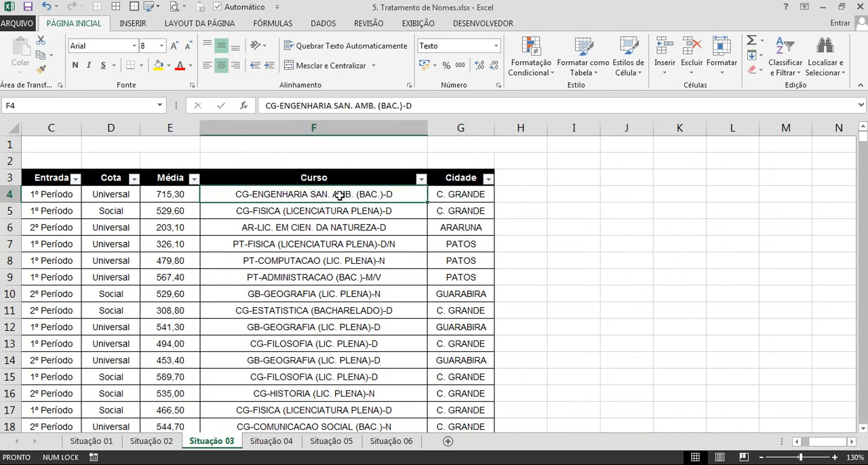
pyautogui.click(269, 106)
pyautogui.moveTo(269, 107); pyautogui.dragTo(394, 99)
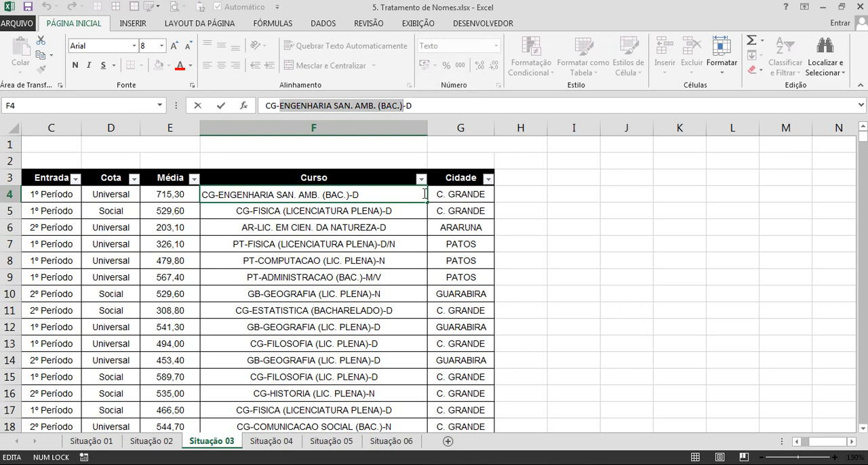
pyautogui.click(410, 106)
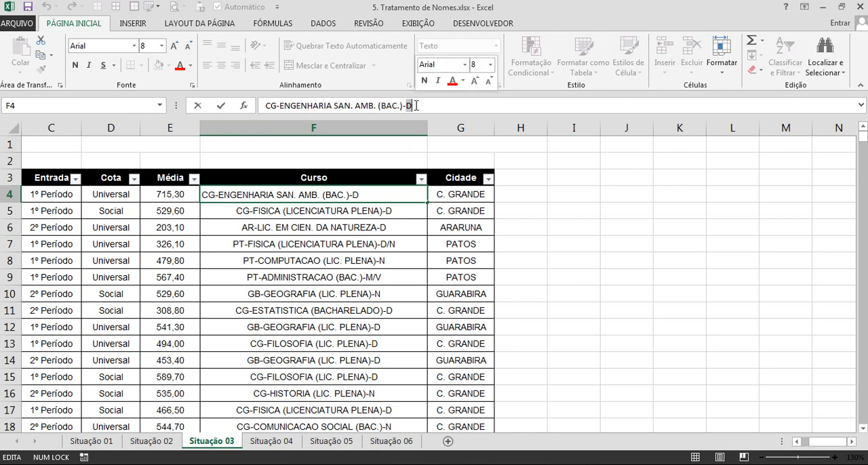
pyautogui.press('Escape')
pyautogui.click(341, 129)
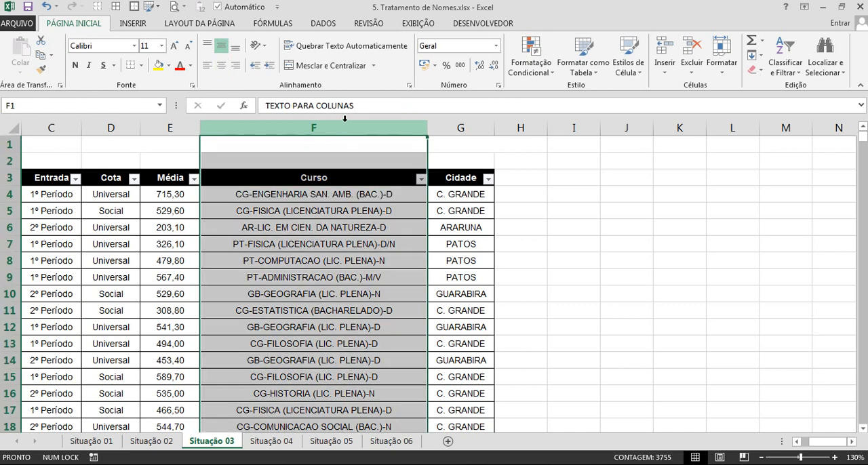
pyautogui.doubleClick(258, 195)
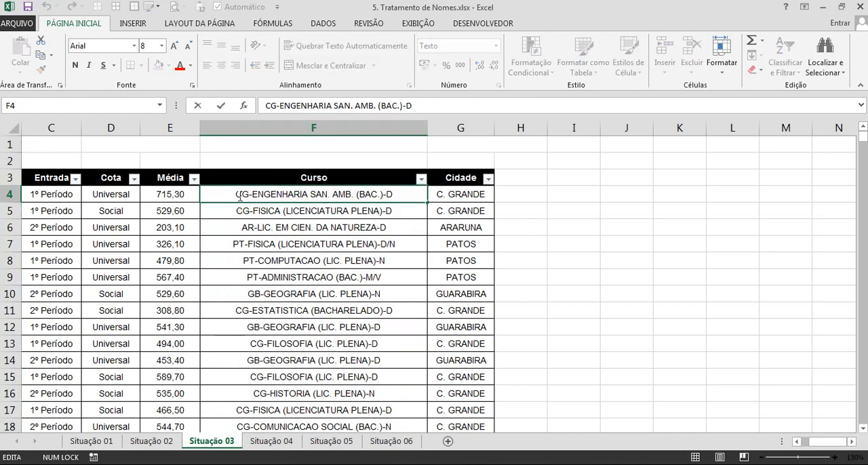
pyautogui.moveTo(234, 195); pyautogui.dragTo(250, 195)
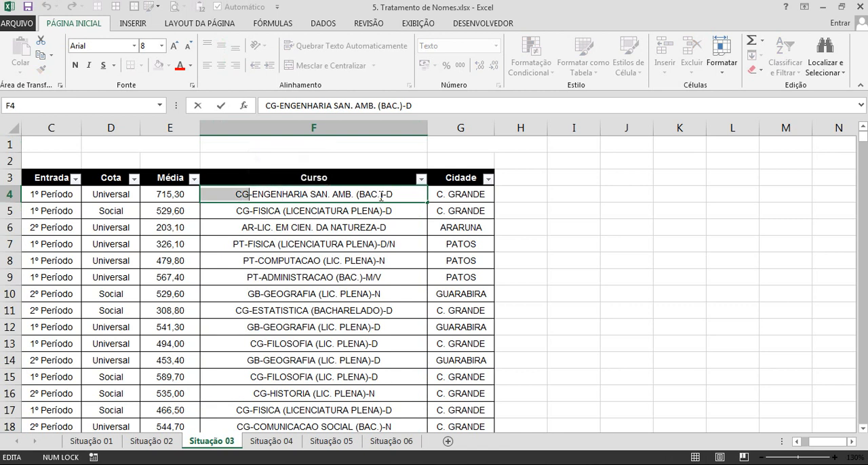
pyautogui.moveTo(386, 196); pyautogui.dragTo(399, 195)
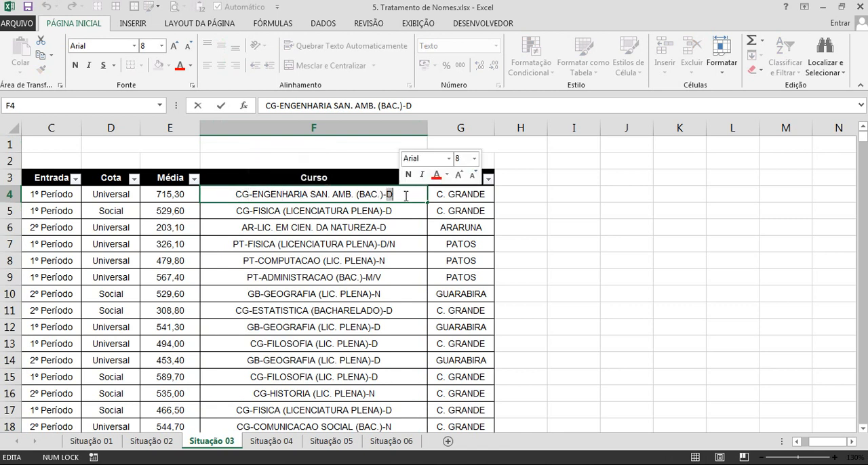
pyautogui.press('Escape')
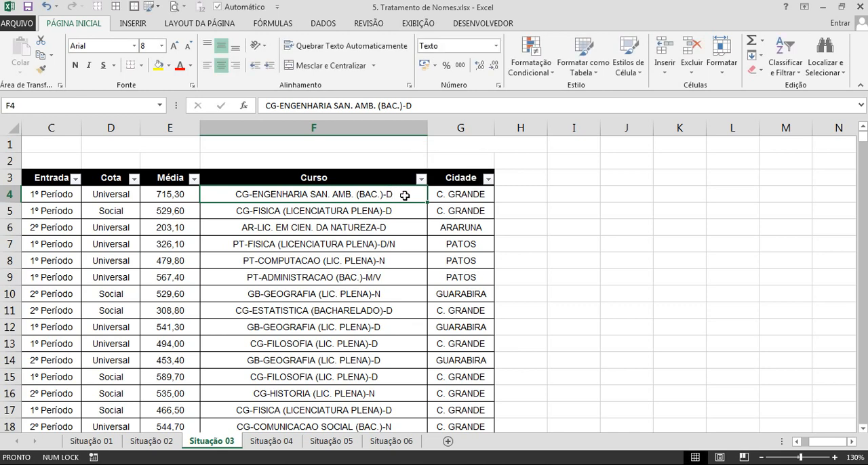
# Copy the whole Curso column F into the empty column J.
pyautogui.click(338, 127)
pyautogui.hotkey('ctrl', 'c')
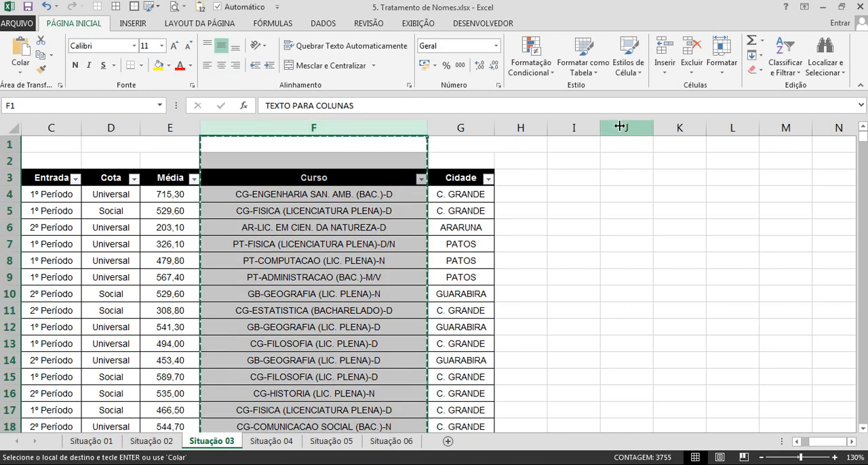
pyautogui.click(617, 128)
pyautogui.hotkey('ctrl', 'v')
pyautogui.click(636, 245)
pyautogui.press('Escape')
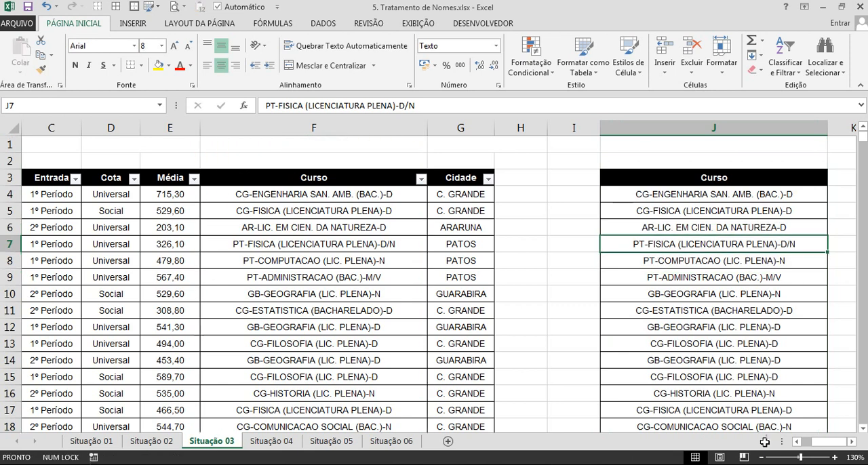
# Start Text to Columns on the copied Curso list from J3 down to its last row, treating the data as delimited.
pyautogui.click(854, 443)
pyautogui.click(854, 443)
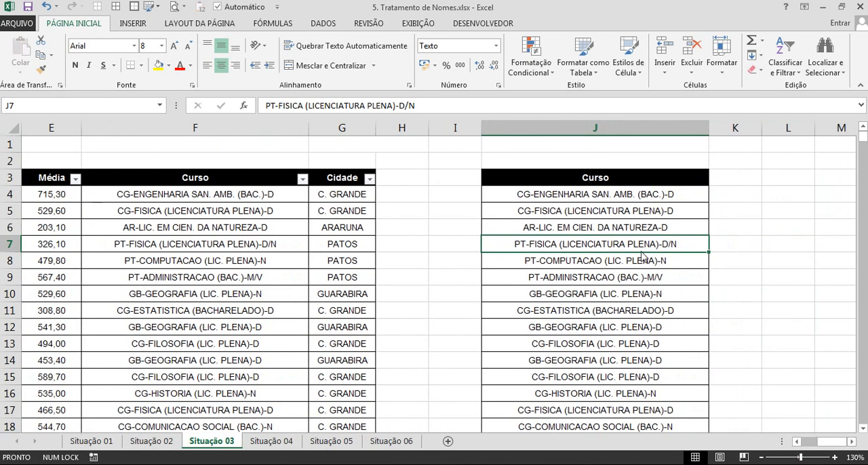
pyautogui.click(150, 195)
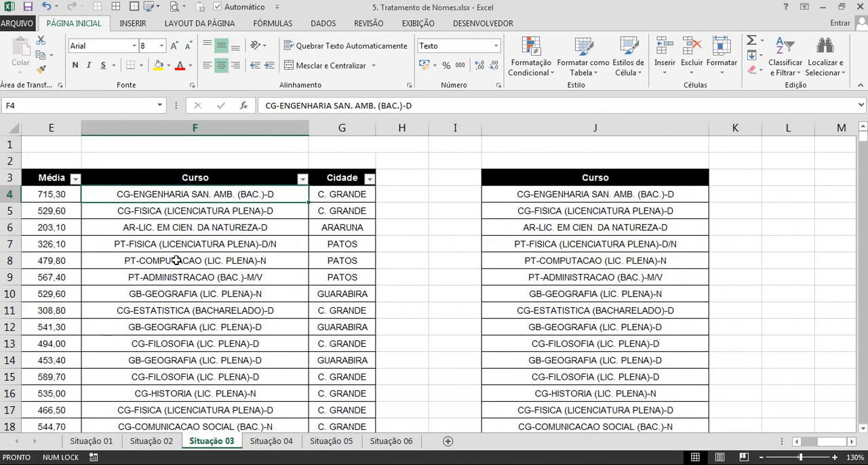
pyautogui.click(565, 194)
pyautogui.press('Up')
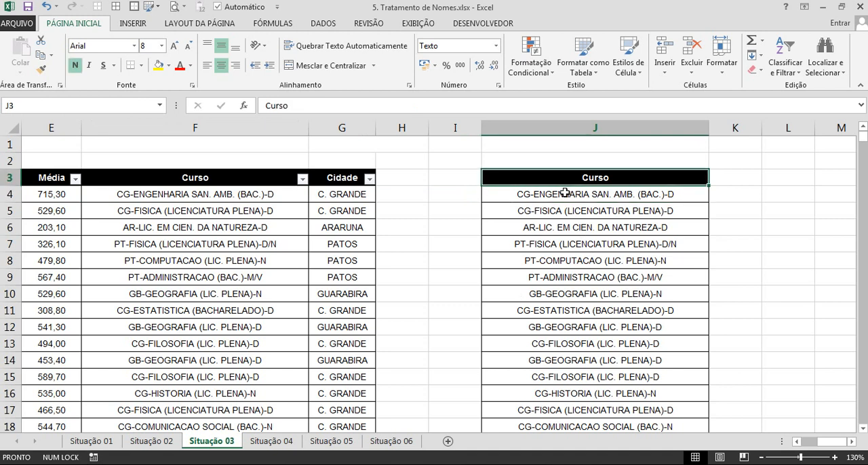
pyautogui.hotkey('ctrl', 'shift', 'Down')
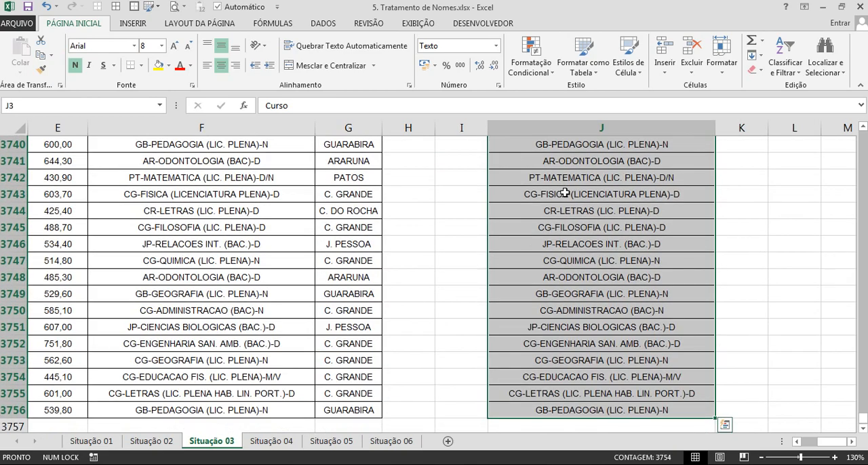
pyautogui.scroll(19, 602, 251)
pyautogui.moveTo(863, 420); pyautogui.dragTo(840, 133)
pyautogui.click(323, 27)
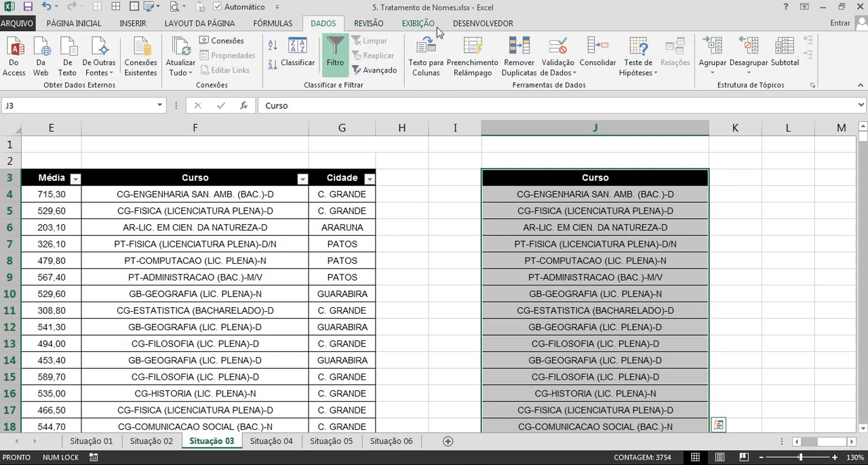
pyautogui.click(426, 54)
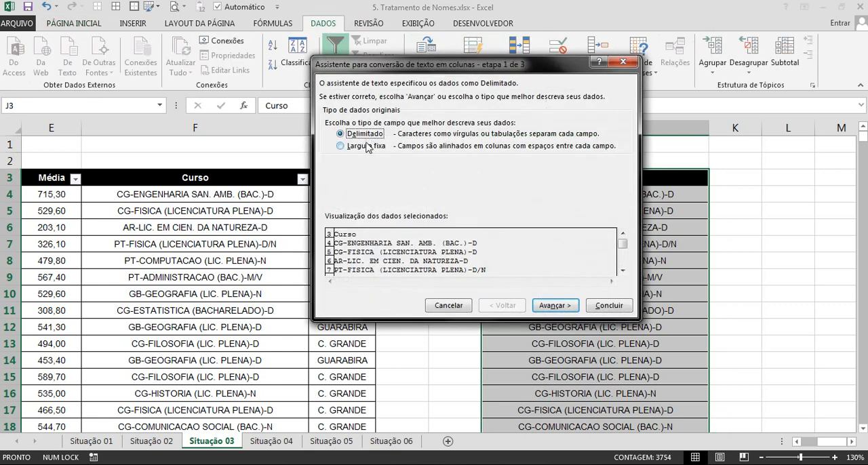
pyautogui.click(554, 305)
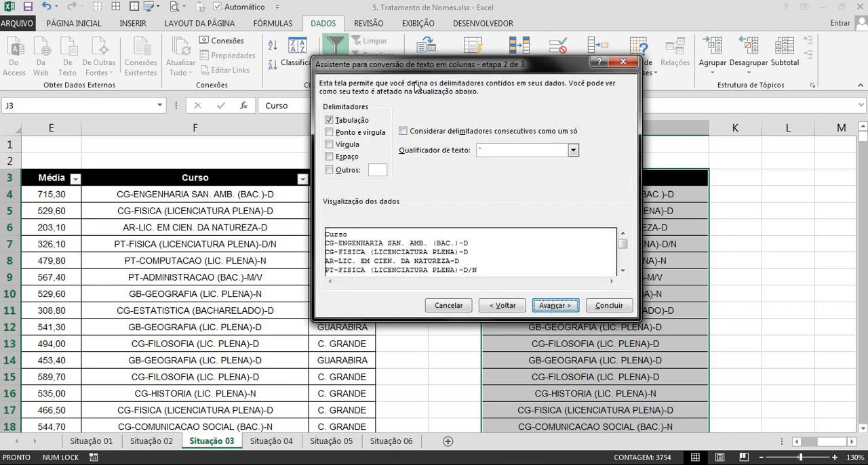
# Split the copied Curso list at a custom hyphen delimiter, with General format and destination $J$3.
pyautogui.moveTo(380, 61); pyautogui.dragTo(144, 45)
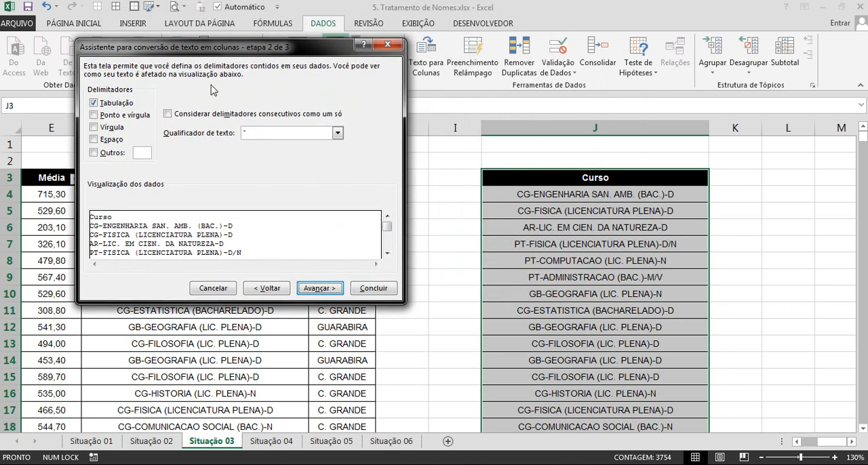
pyautogui.click(142, 152)
pyautogui.write('-')
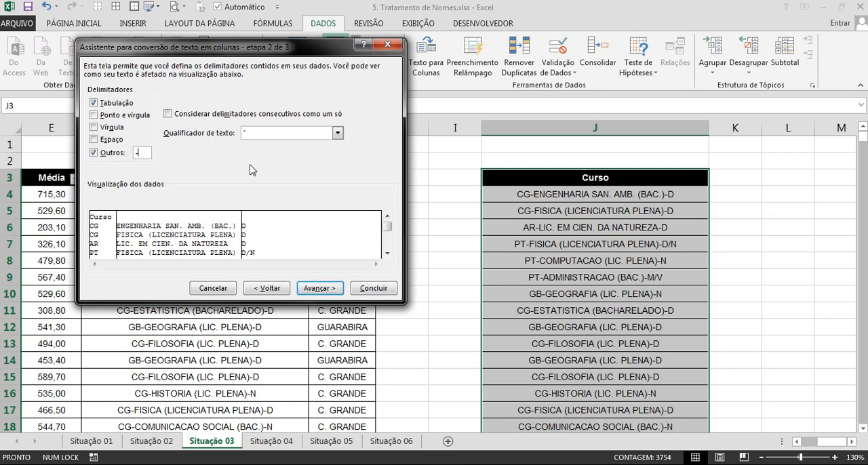
pyautogui.click(328, 289)
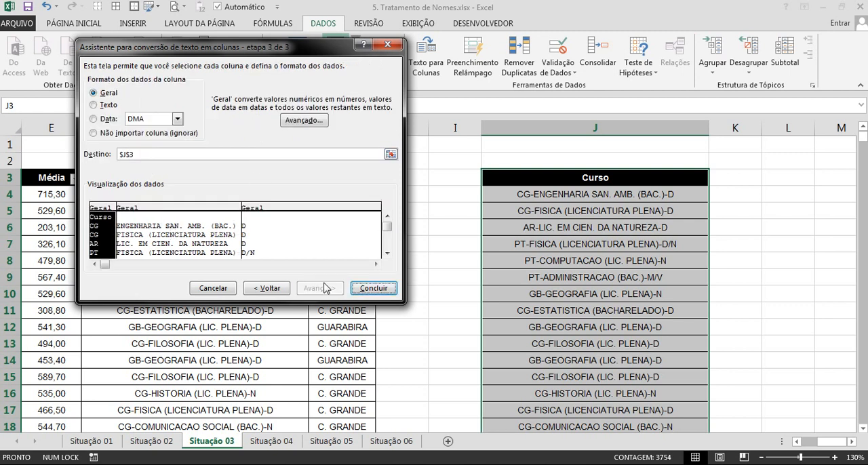
pyautogui.click(371, 296)
# Fit the widths of columns J and K to their contents and look over the split values in columns J to L.
pyautogui.click(567, 293)
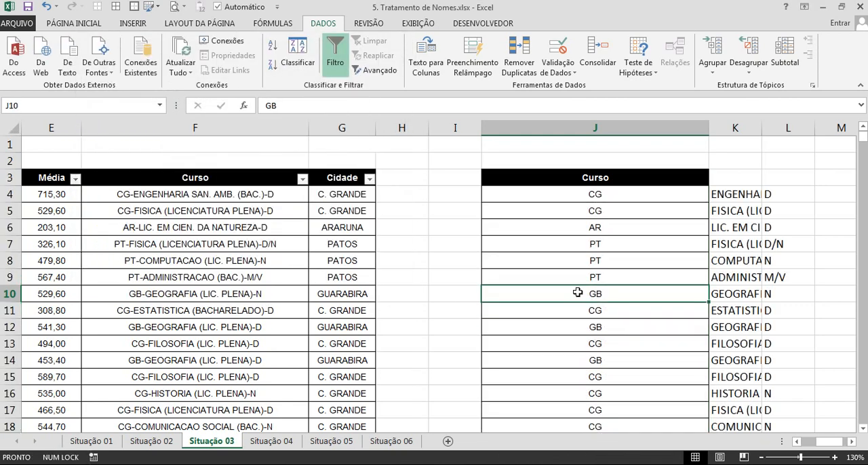
pyautogui.scroll(-2, 543, 284)
pyautogui.moveTo(681, 128); pyautogui.dragTo(507, 333)
pyautogui.doubleClick(584, 128)
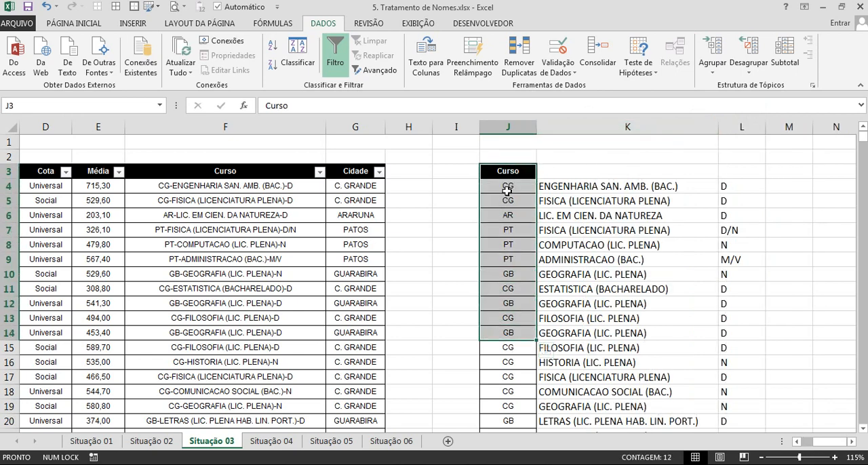
pyautogui.moveTo(607, 185); pyautogui.dragTo(601, 300)
pyautogui.moveTo(749, 182); pyautogui.dragTo(727, 360)
# Copy the course names from K4 down to the last row and paste them as values over the Curso column from F4.
pyautogui.click(579, 186)
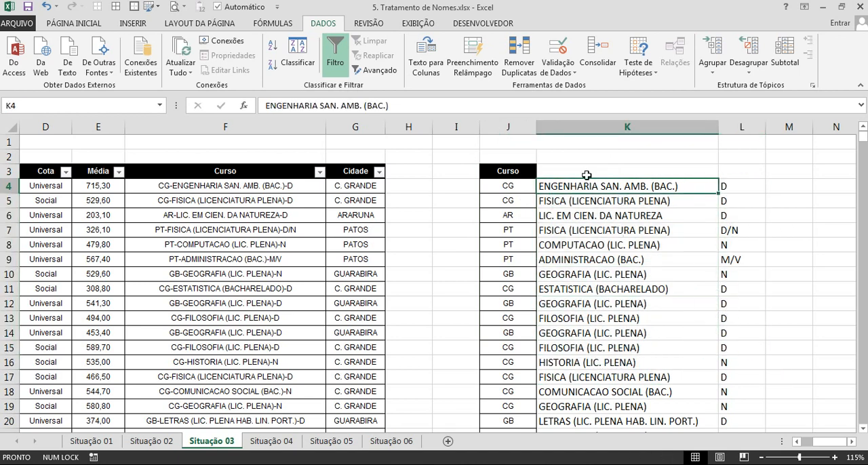
pyautogui.hotkey('ctrl', 'shift', 'Down')
pyautogui.hotkey('ctrl', 'c')
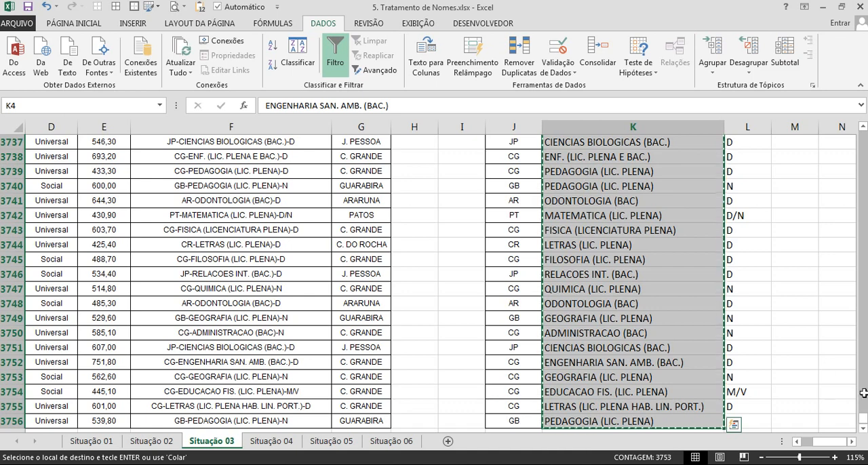
pyautogui.hotkey('ctrl', 'q')
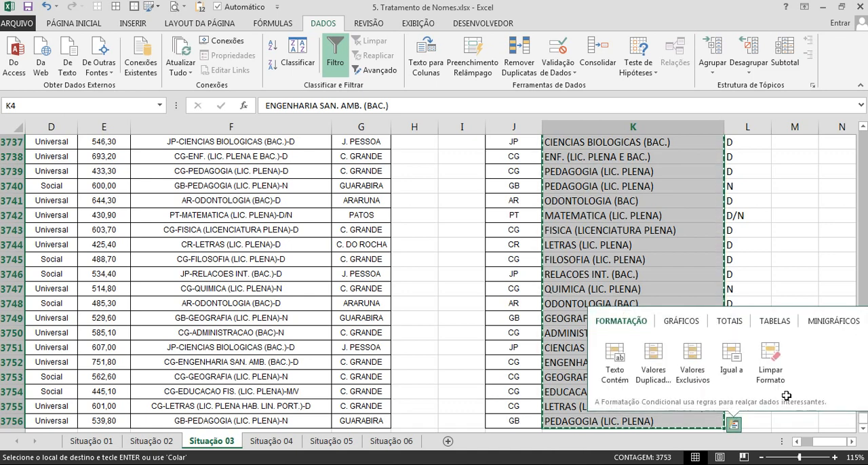
pyautogui.click(582, 277)
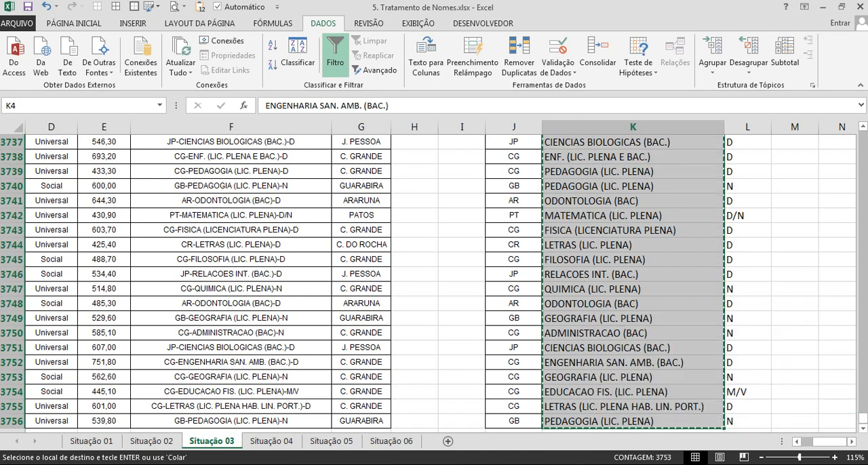
pyautogui.moveTo(863, 420); pyautogui.dragTo(863, 130)
pyautogui.rightClick(205, 184)
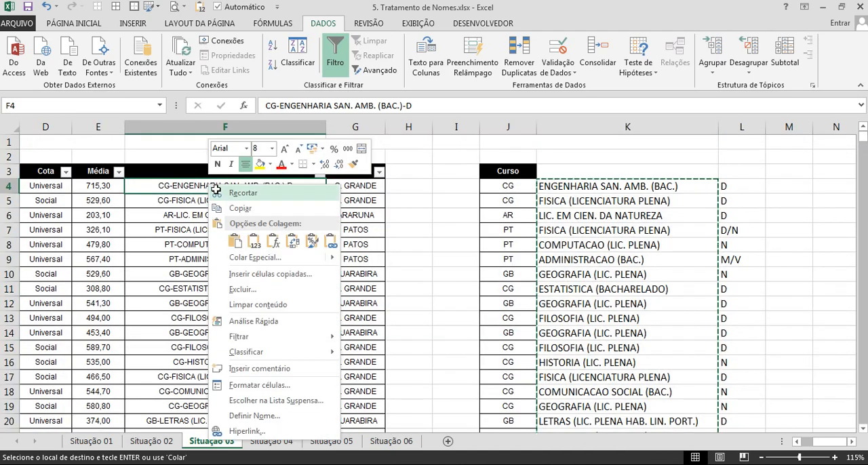
pyautogui.click(255, 244)
pyautogui.click(325, 232)
# Delete the helper columns J to L holding the split course parts.
pyautogui.moveTo(509, 245); pyautogui.dragTo(721, 271)
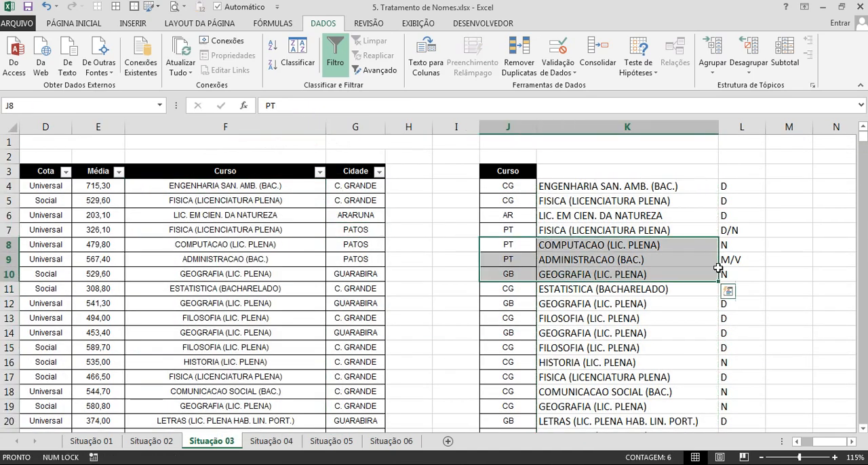
pyautogui.hotkey('ctrl', 'space')
pyautogui.hotkey('ctrl', 'z')
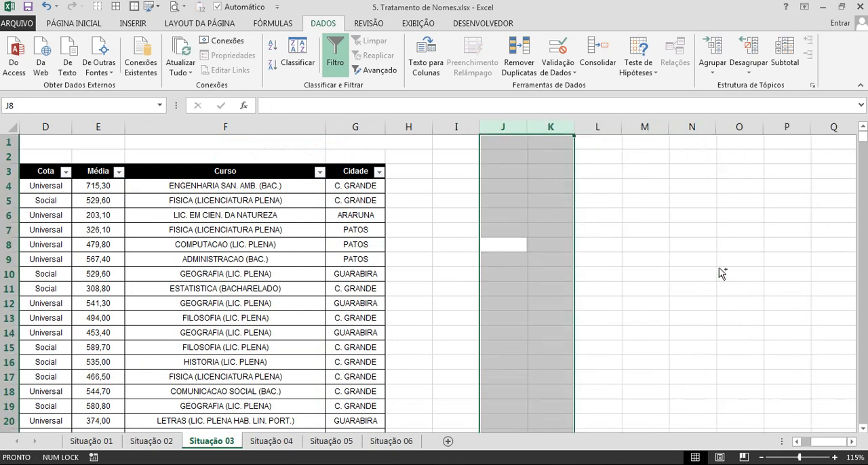
# Check the distinct course names in the Curso column's filter list, enlarging the list to read more of them.
pyautogui.click(320, 171)
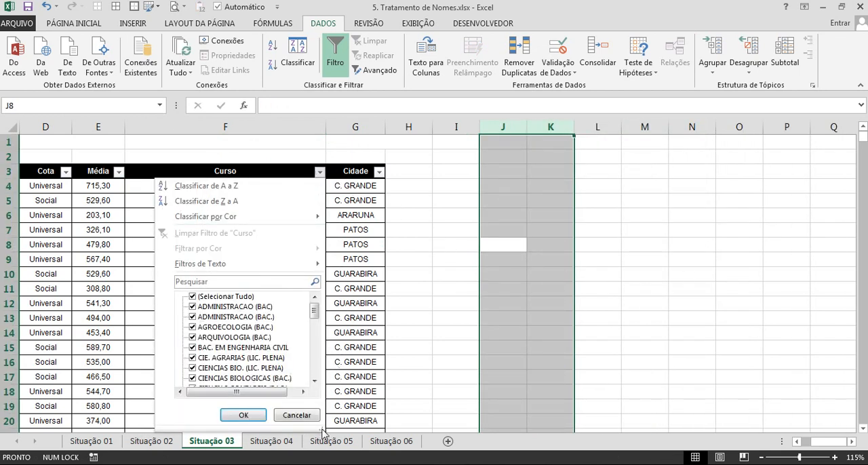
pyautogui.moveTo(323, 433); pyautogui.dragTo(383, 464)
pyautogui.moveTo(372, 317); pyautogui.dragTo(376, 301)
pyautogui.click(465, 239)
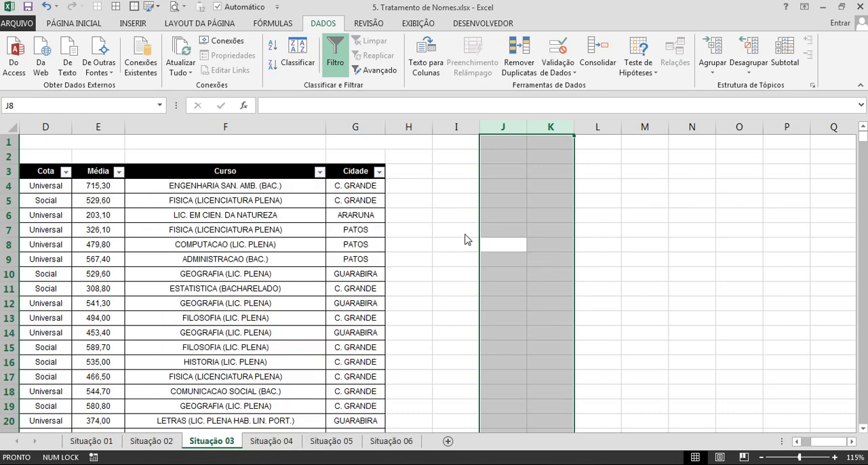
# Fit the Cidade column's width to its contents and review its distinct city names in the filter list.
pyautogui.click(361, 229)
pyautogui.doubleClick(385, 128)
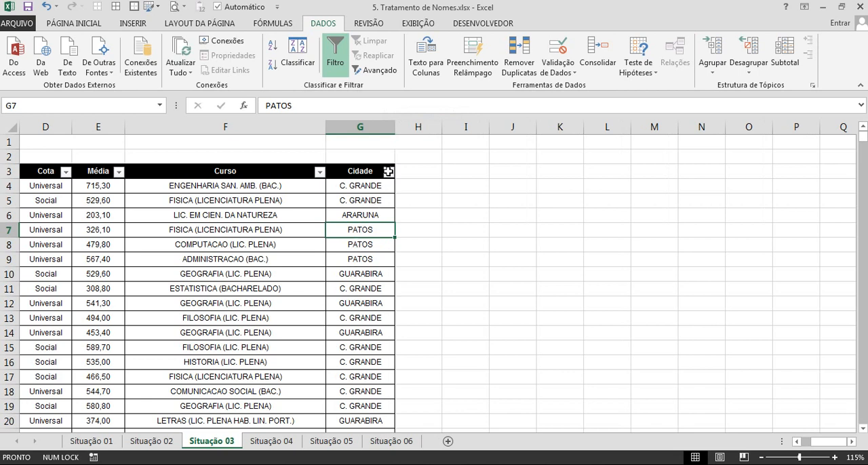
pyautogui.click(389, 171)
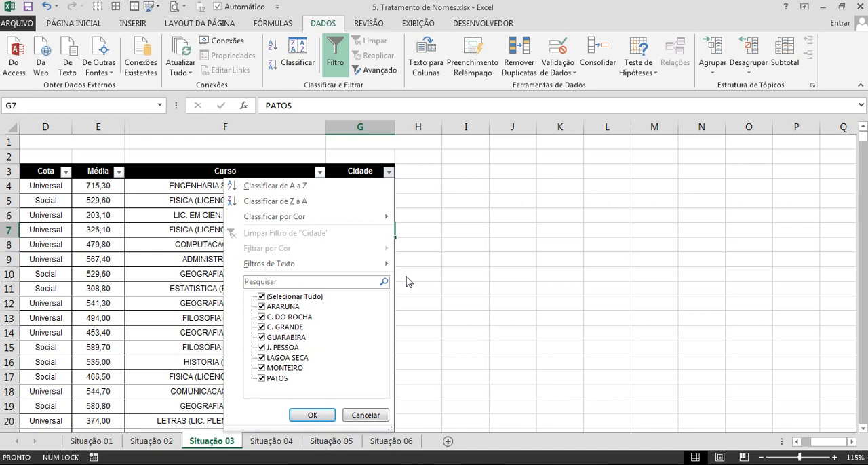
pyautogui.press('Escape')
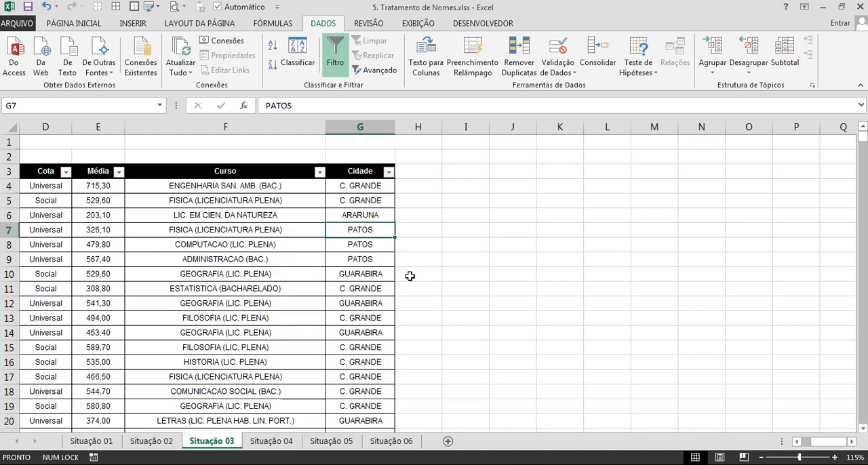
# Replace every C. GRANDE in the Cidade column with CAMPINA GRANDE, using the text copied from G4.
pyautogui.click(366, 188)
pyautogui.hotkey('ctrl', 'c')
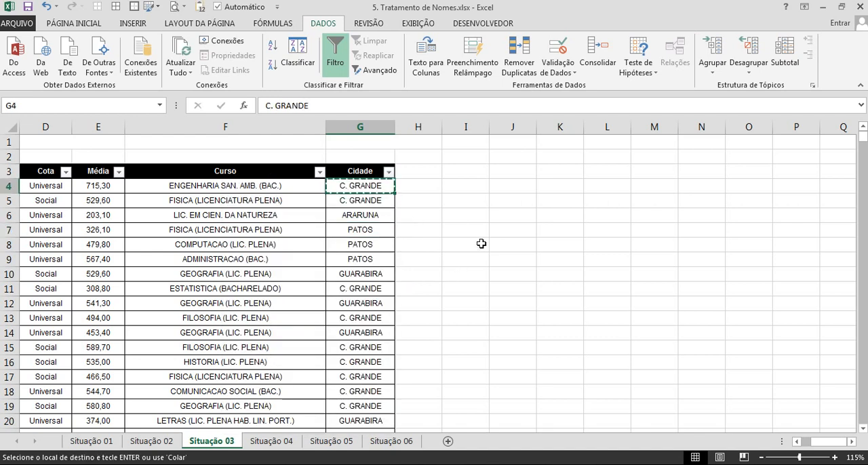
pyautogui.click(361, 127)
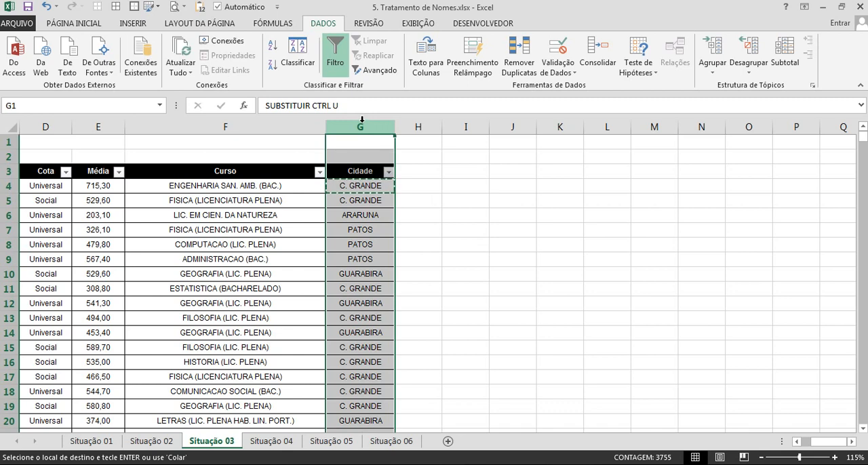
pyautogui.hotkey('ctrl', 'u')
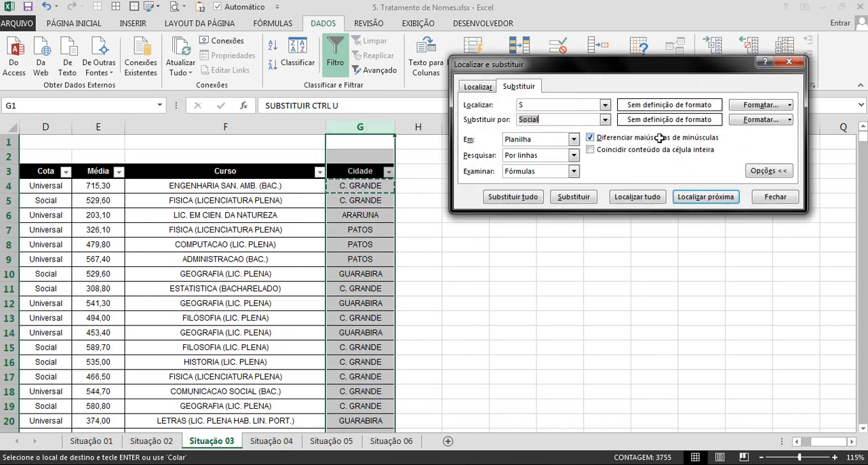
pyautogui.moveTo(556, 104); pyautogui.dragTo(493, 105)
pyautogui.hotkey('ctrl', 'v')
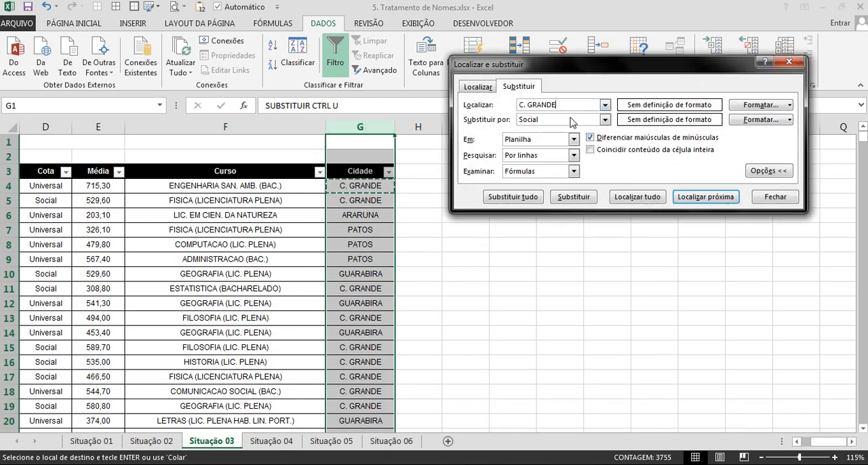
pyautogui.moveTo(565, 105); pyautogui.dragTo(506, 105)
pyautogui.moveTo(554, 121); pyautogui.dragTo(502, 110)
pyautogui.hotkey('ctrl', 'v')
pyautogui.write('ampi')
pyautogui.press('BackSpace')
pyautogui.press('BackSpace')
pyautogui.press('BackSpace')
pyautogui.press('BackSpace')
pyautogui.press('BackSpace')
pyautogui.press('BackSpace')
pyautogui.write('AMPINA')
pyautogui.click(514, 198)
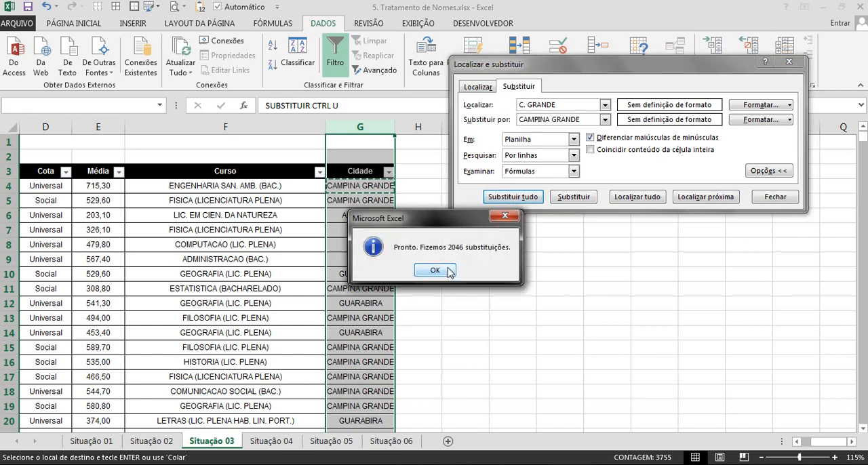
pyautogui.click(448, 270)
# Replace every J. PESSOA in the Cidade column with JOÃO PESSOA, using the abbreviation copied from G28.
pyautogui.click(372, 289)
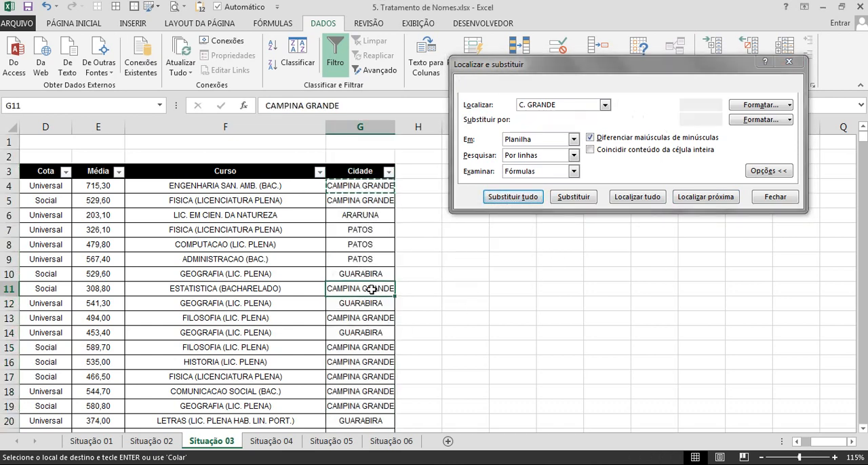
pyautogui.scroll(-5, 371, 289)
pyautogui.click(358, 318)
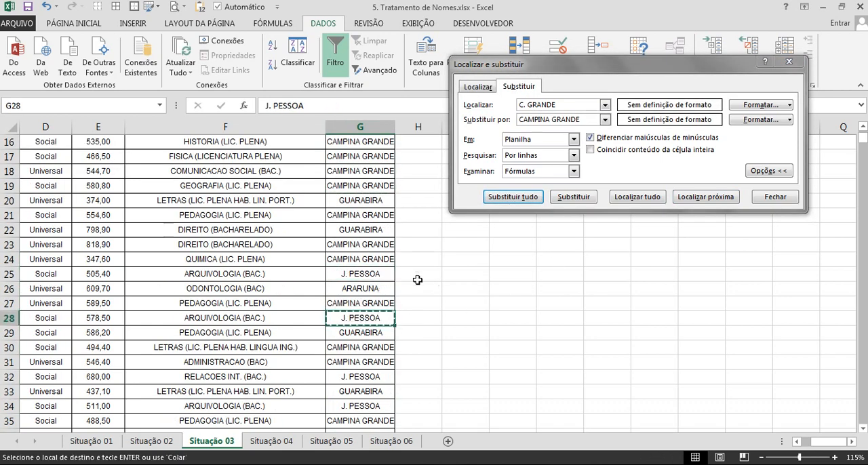
pyautogui.scroll(5, 434, 290)
pyautogui.click(362, 129)
pyautogui.hotkey('ctrl', 'u')
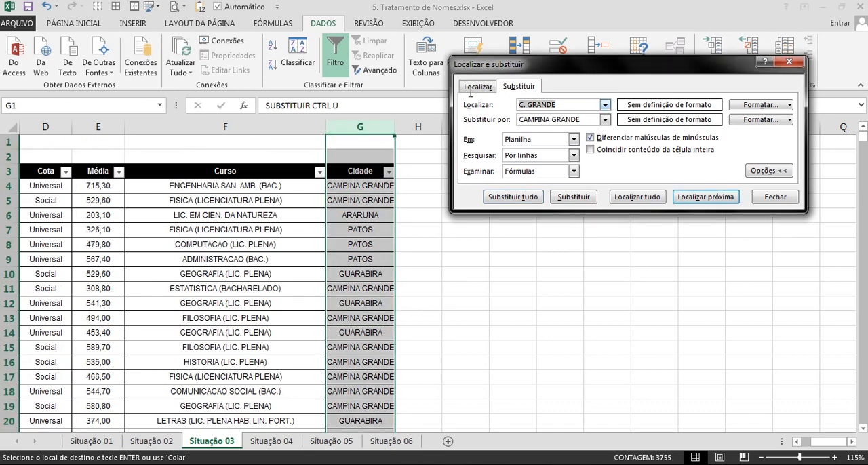
pyautogui.write('J. PESSOA')
pyautogui.press('Tab')
pyautogui.hotkey('ctrl', 'v')
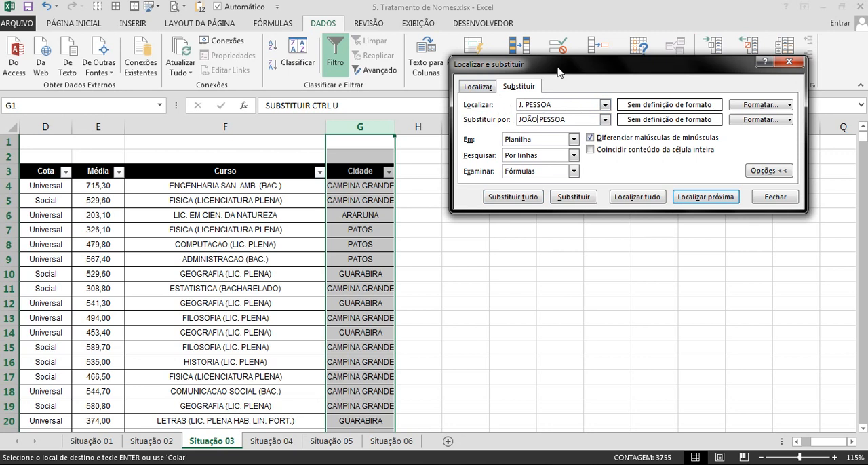
pyautogui.click(524, 199)
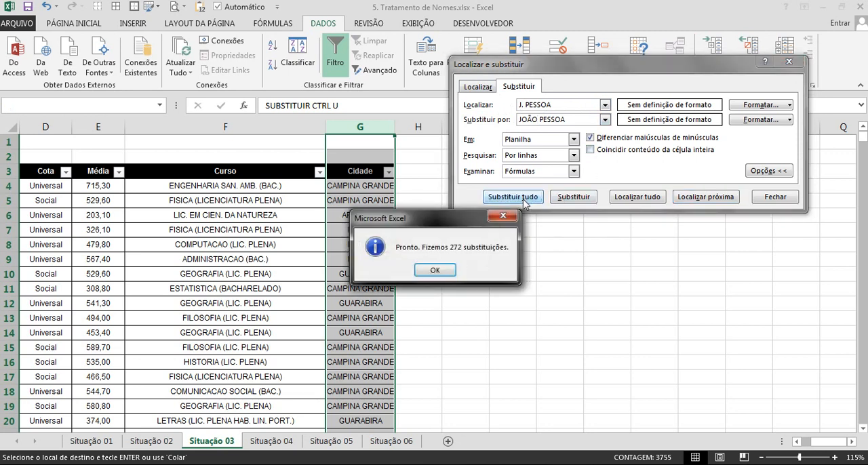
pyautogui.click(442, 272)
# Try to replace every C. ROCHA in the Cidade column with CATOLÉ DO ROCHA.
pyautogui.click(575, 108)
pyautogui.write('C. ROCHA')
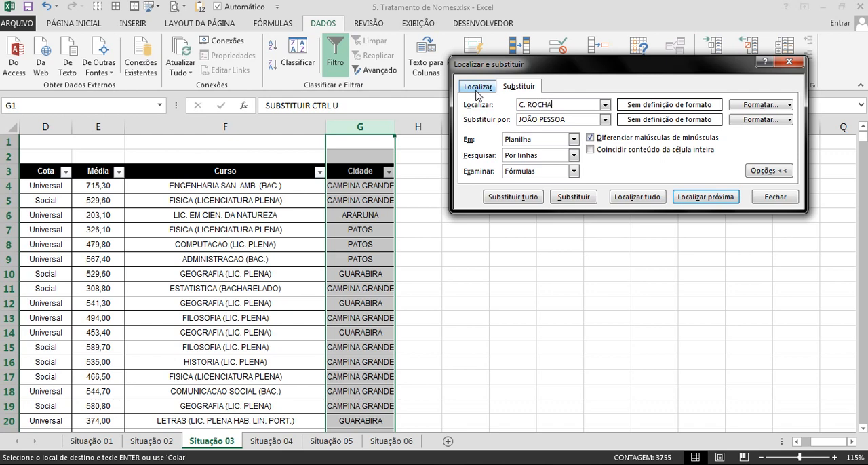
pyautogui.press('Tab')
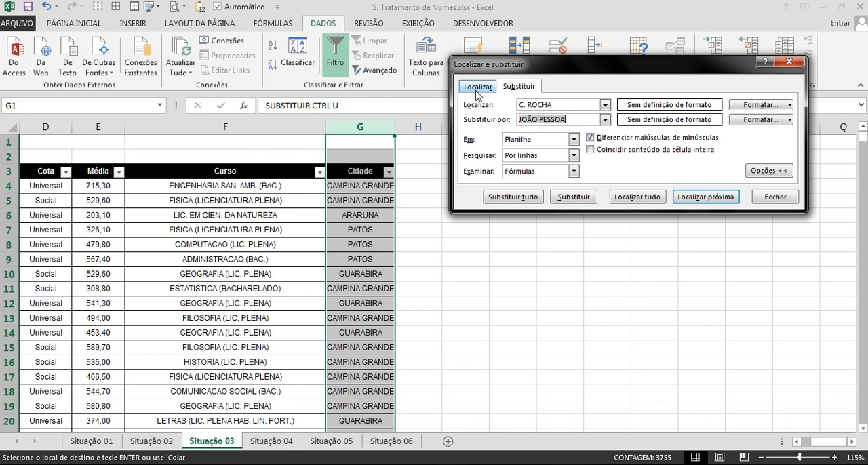
pyautogui.write('CATOLÉ DO ROCHA')
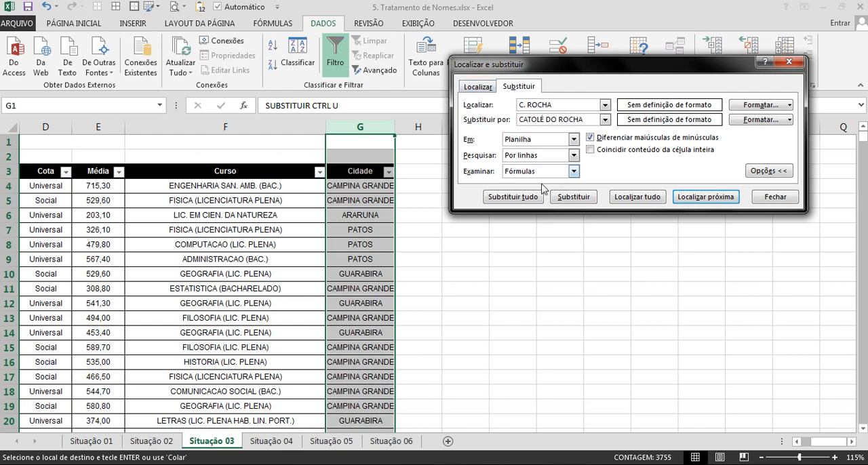
pyautogui.click(514, 197)
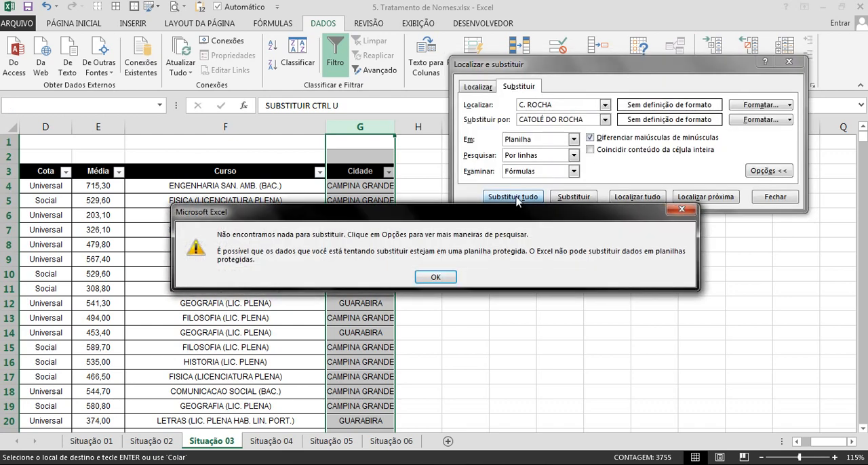
pyautogui.click(440, 275)
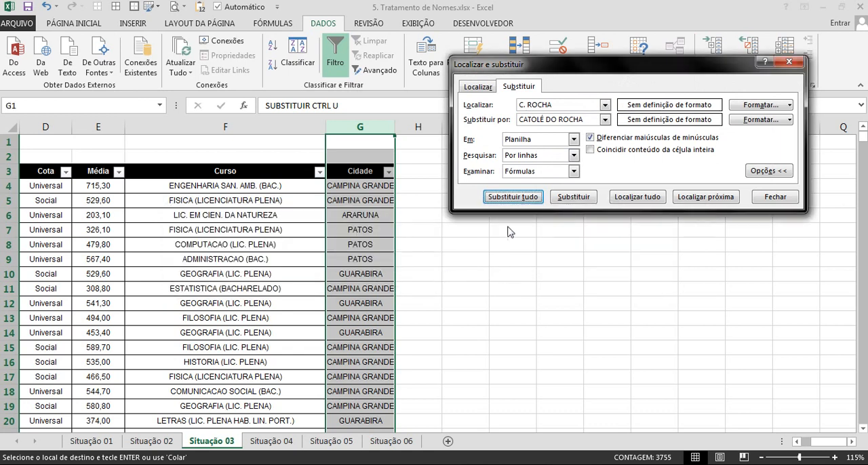
# Correct the search text to C. DO ROCHA, replace all occurrences with CATOLÉ DO ROCHA, and close Find and Replace.
pyautogui.click(527, 106)
pyautogui.write('DO')
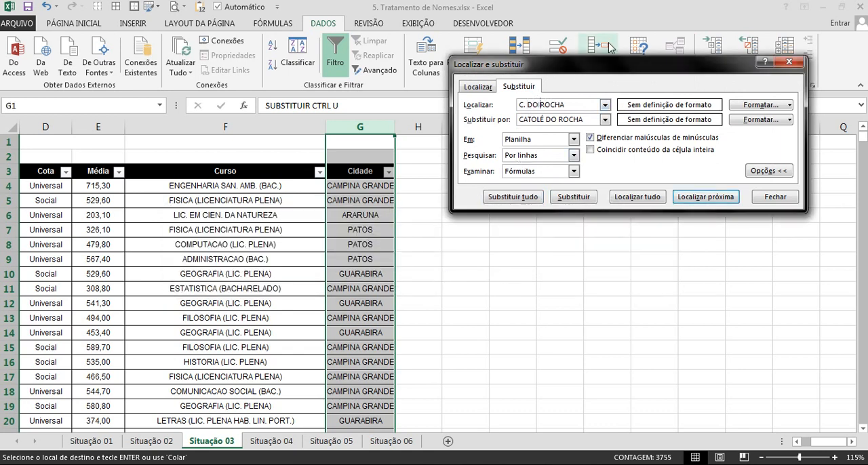
pyautogui.click(528, 199)
pyautogui.click(437, 270)
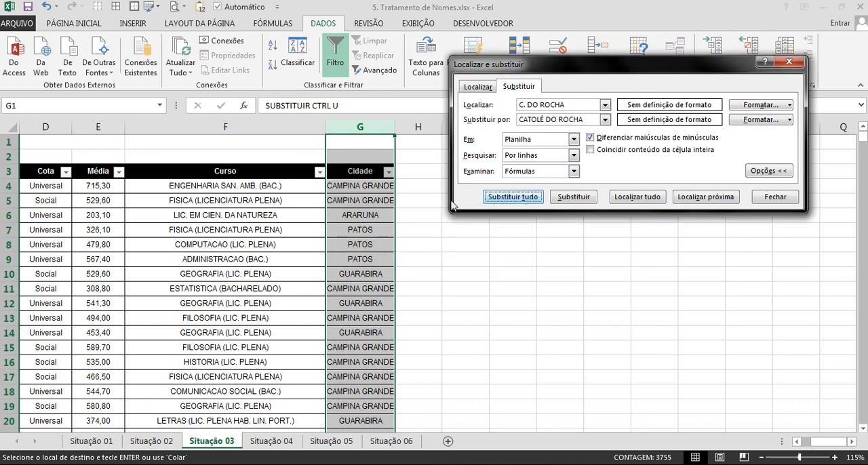
pyautogui.press('Escape')
# Check the full city names in the Cidade filter list and fit column G's width to its contents.
pyautogui.click(381, 229)
pyautogui.click(389, 172)
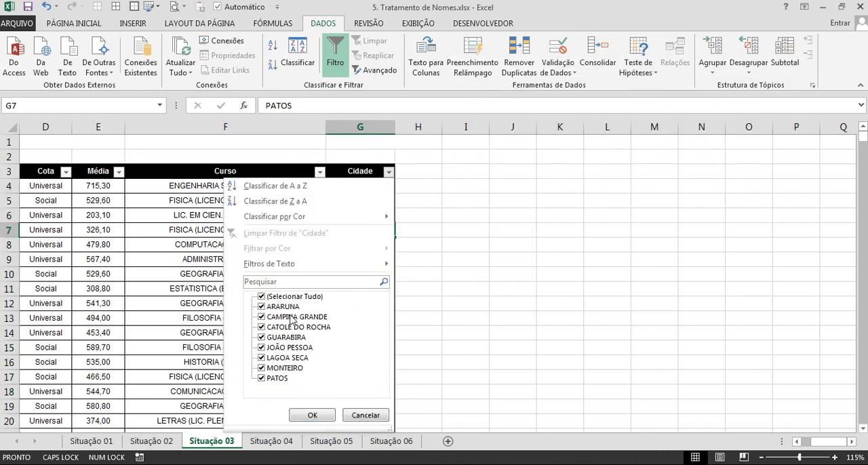
pyautogui.click(341, 415)
pyautogui.click(418, 332)
pyautogui.doubleClick(395, 128)
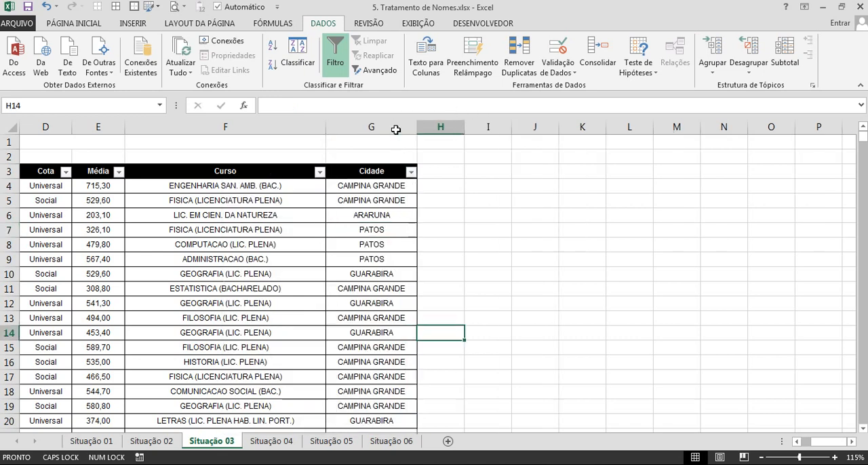
# Enter =PRI.MAIÚSCULA(G4) in H4, widen column H and fill the formula down to the list's last row.
pyautogui.click(432, 189)
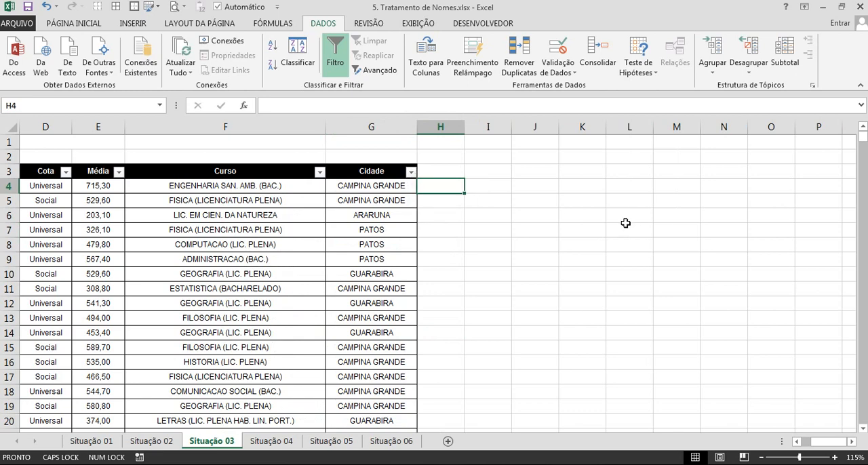
pyautogui.write('=PRI')
pyautogui.press('Tab')
pyautogui.press('Left')
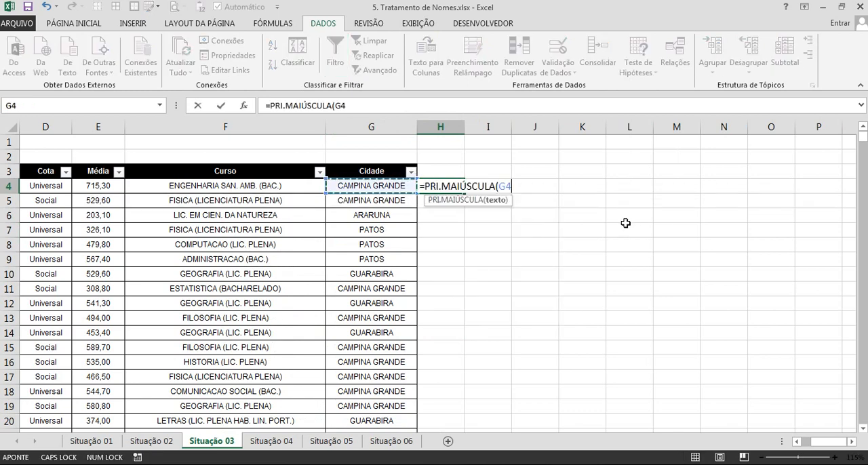
pyautogui.press('Return')
pyautogui.moveTo(464, 127); pyautogui.dragTo(503, 133)
pyautogui.click(489, 190)
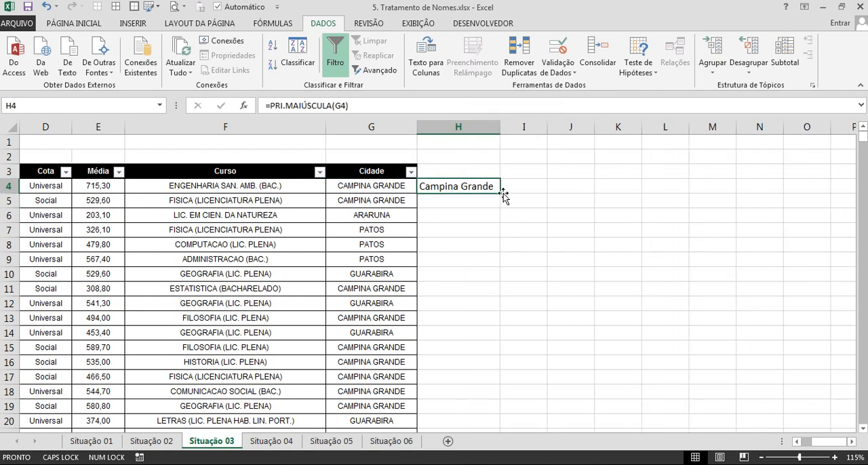
pyautogui.doubleClick(501, 194)
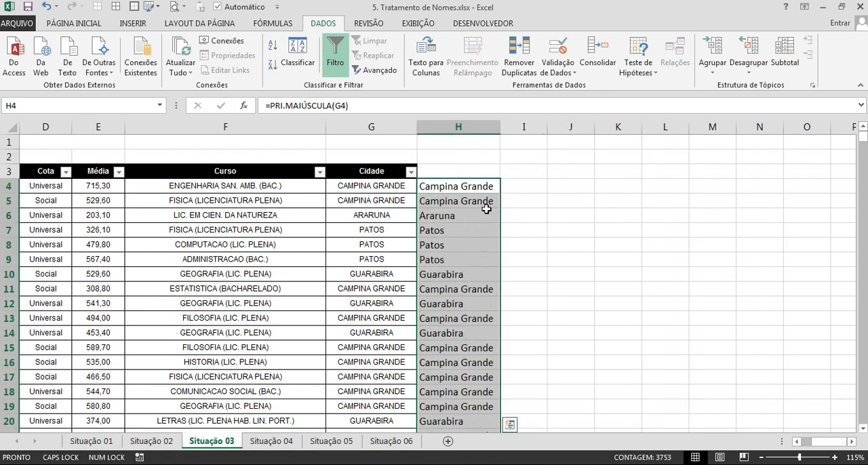
# Delete column H with its formulas and enter Campina Grande in H4 as the sample value.
pyautogui.hotkey('ctrl', 'space')
pyautogui.hotkey('ctrl', '-')
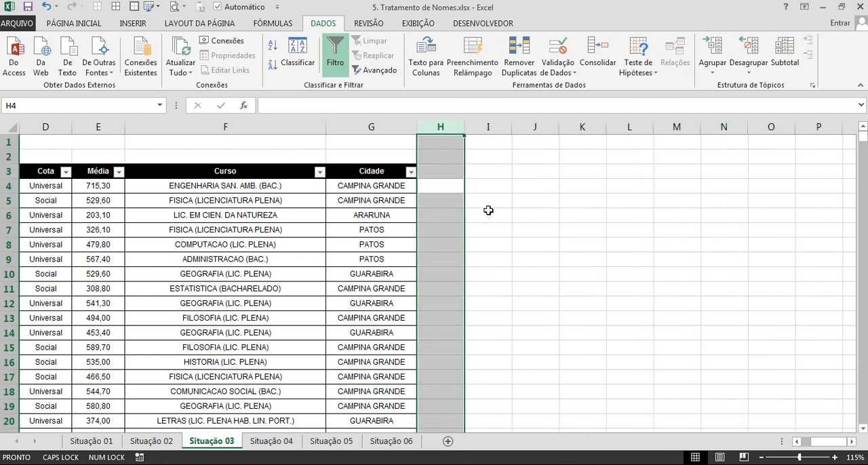
pyautogui.click(446, 185)
pyautogui.write('cA')
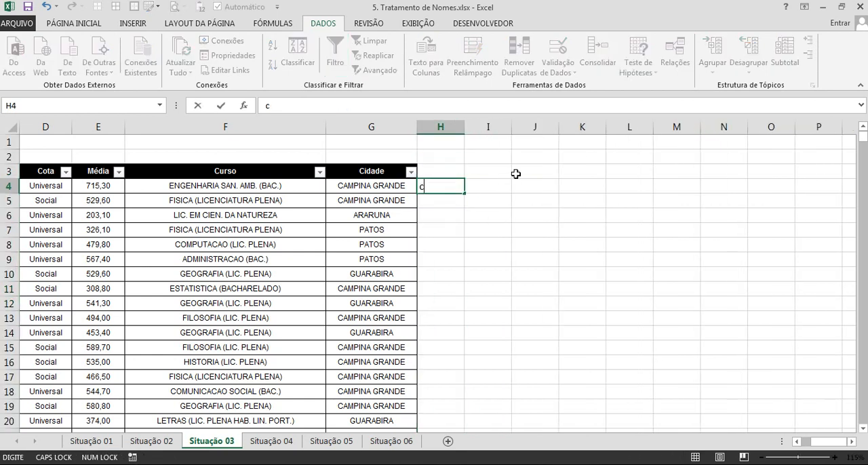
pyautogui.press('capslock')
pyautogui.press('BackSpace')
pyautogui.write('Ca')
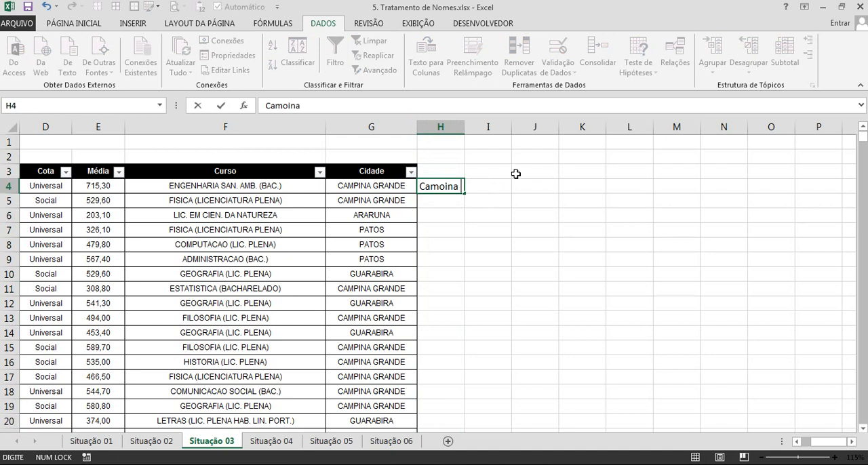
pyautogui.write('mpina Grande')
pyautogui.hotkey('ctrl', 'Return')
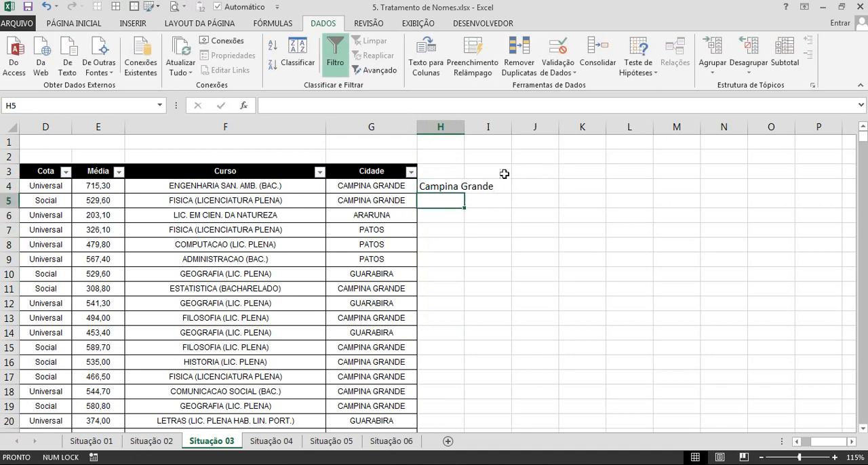
# Flash Fill column H from H4 down to the list's last row, H3756.
pyautogui.press('Left')
pyautogui.hotkey('ctrl', 'Down')
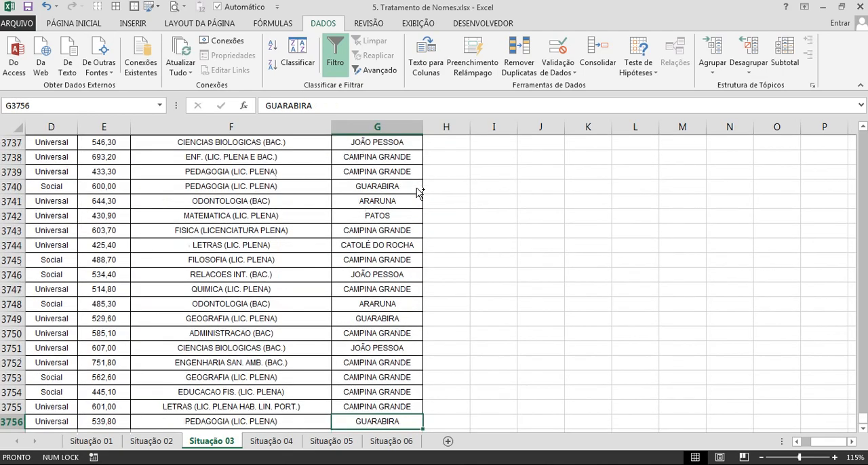
pyautogui.press('Right')
pyautogui.hotkey('ctrl', 'shift', 'Up')
pyautogui.scroll(1, 442, 200)
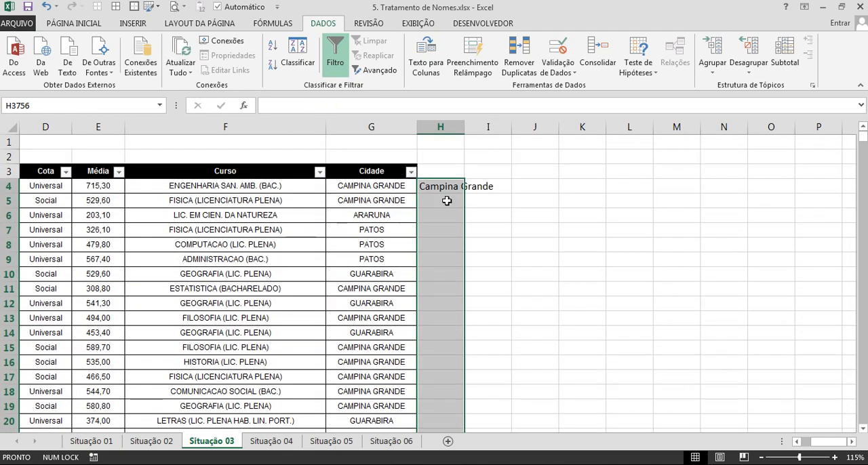
pyautogui.hotkey('ctrl', 'e')
pyautogui.scroll(14, 522, 223)
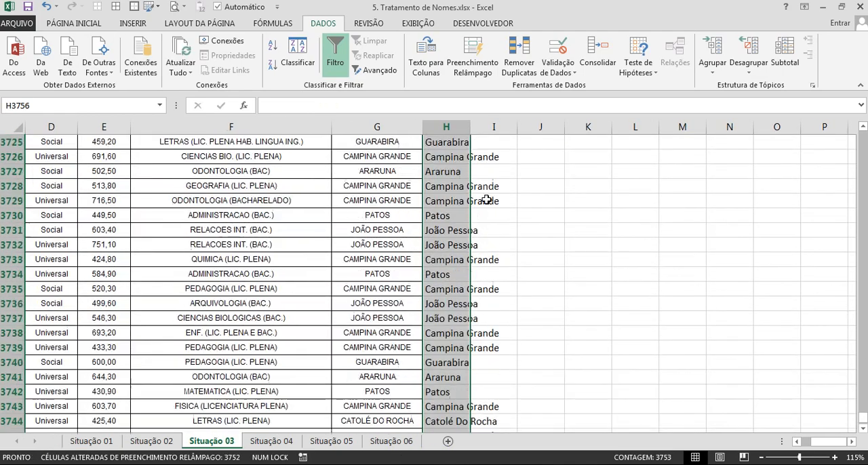
pyautogui.moveTo(864, 416); pyautogui.dragTo(864, 134)
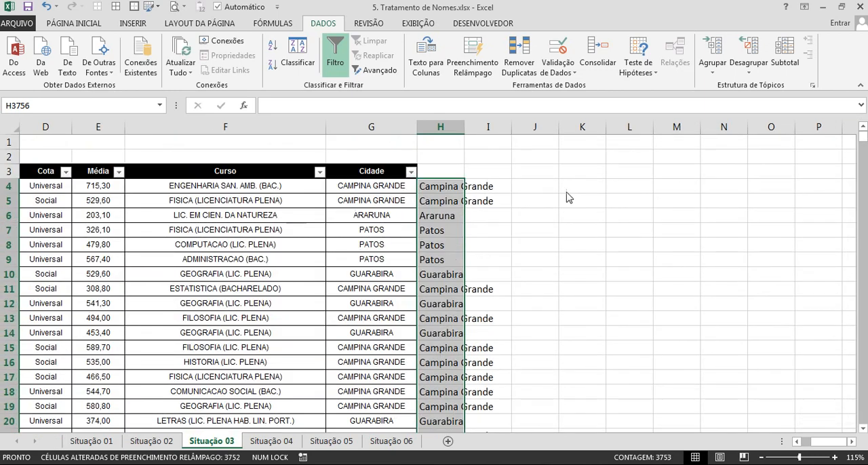
# Paste column H's city names as values over the Cidade column from G4 and clear column H.
pyautogui.hotkey('ctrl', 'c')
pyautogui.rightClick(386, 192)
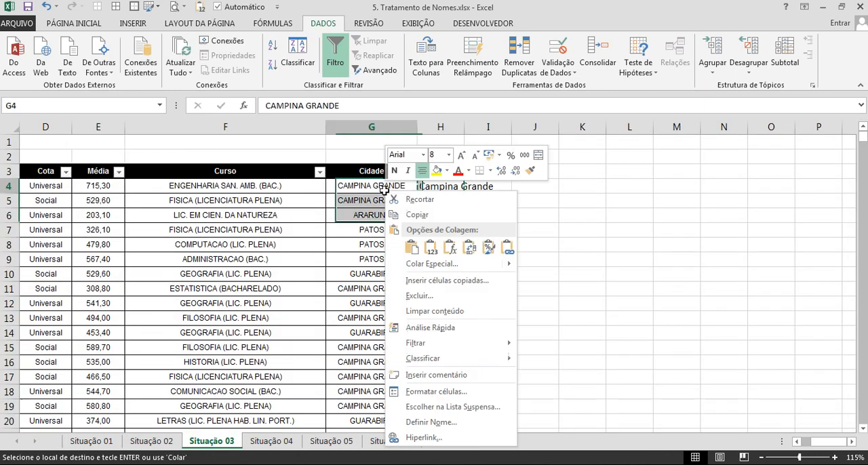
pyautogui.click(432, 248)
pyautogui.click(445, 125)
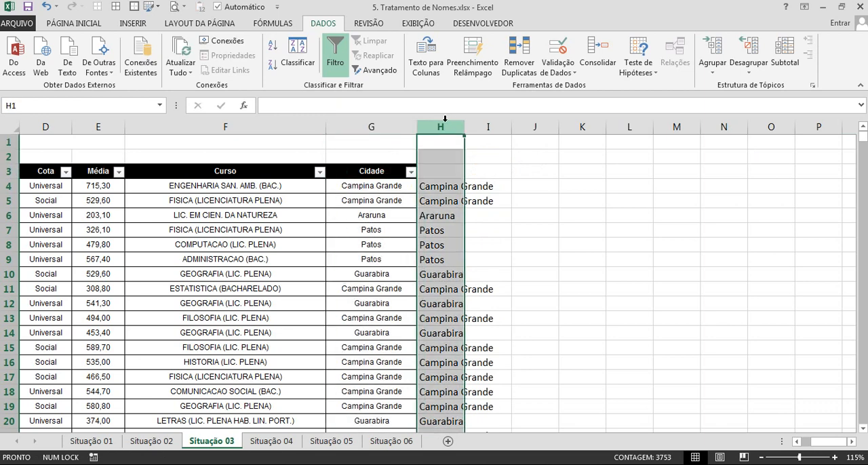
pyautogui.press('Delete')
pyautogui.click(406, 213)
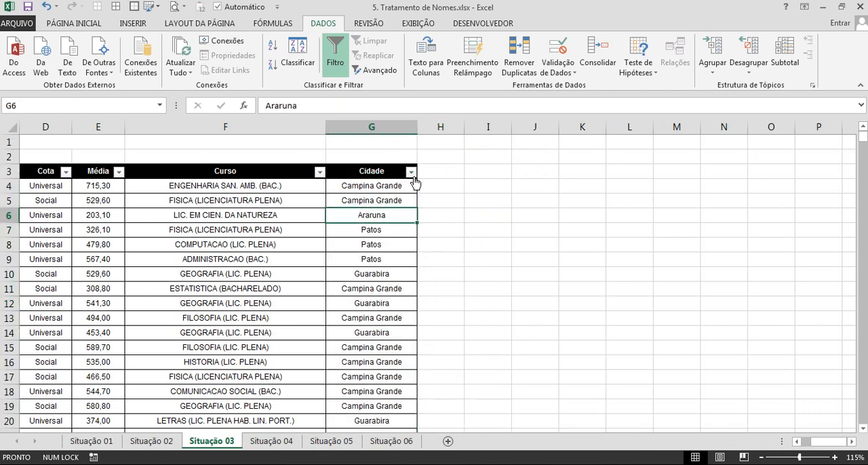
# Check the city names in the Cidade filter list and return to the start of the header row.
pyautogui.click(411, 172)
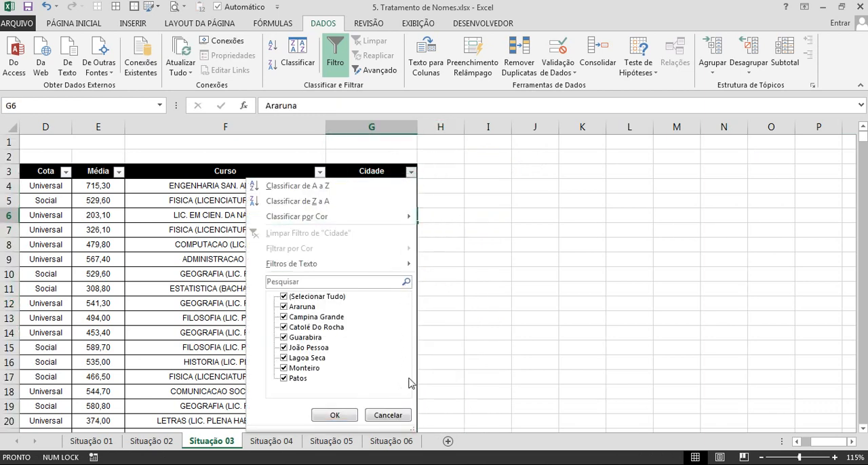
pyautogui.click(482, 341)
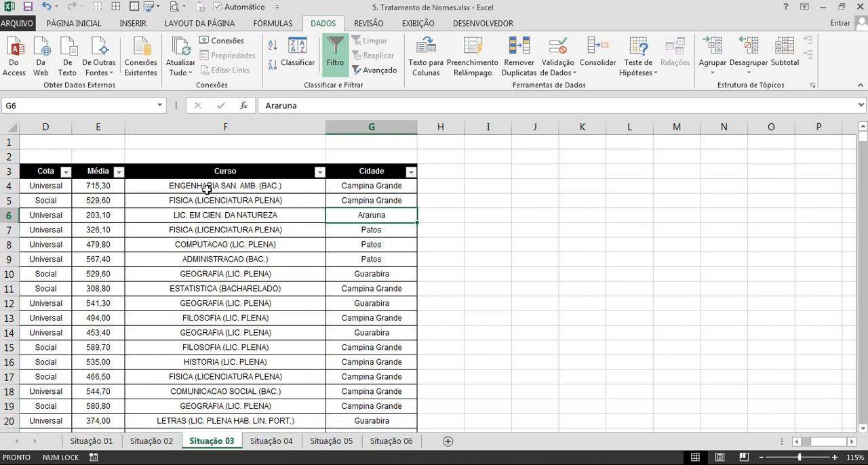
pyautogui.hotkey('ctrl', 'Up')
pyautogui.hotkey('ctrl', 'Left')
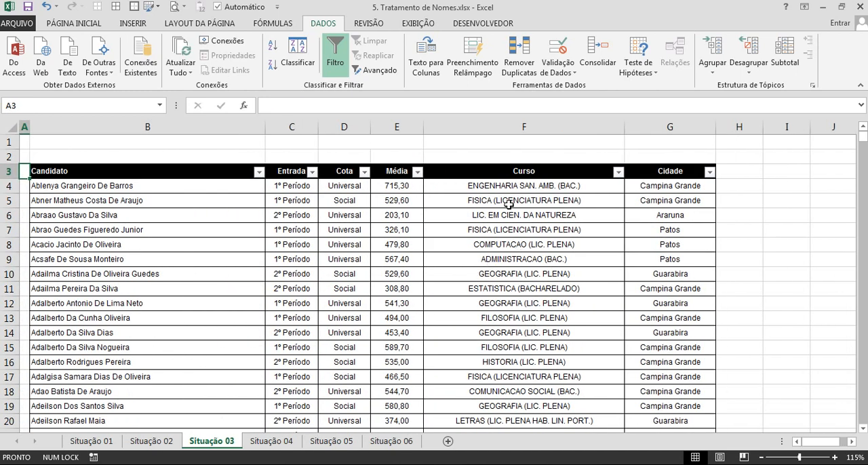
# Enter =PRI.MAIÚSCULA(F4) in H4 and fill the formula down to the list's last row.
pyautogui.moveTo(509, 204); pyautogui.dragTo(529, 362)
pyautogui.click(516, 272)
pyautogui.click(729, 193)
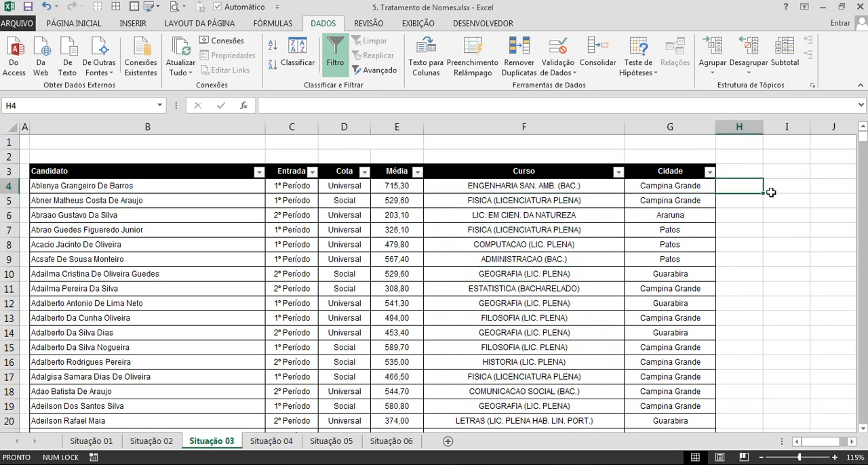
pyautogui.write('=pri')
pyautogui.press('Tab')
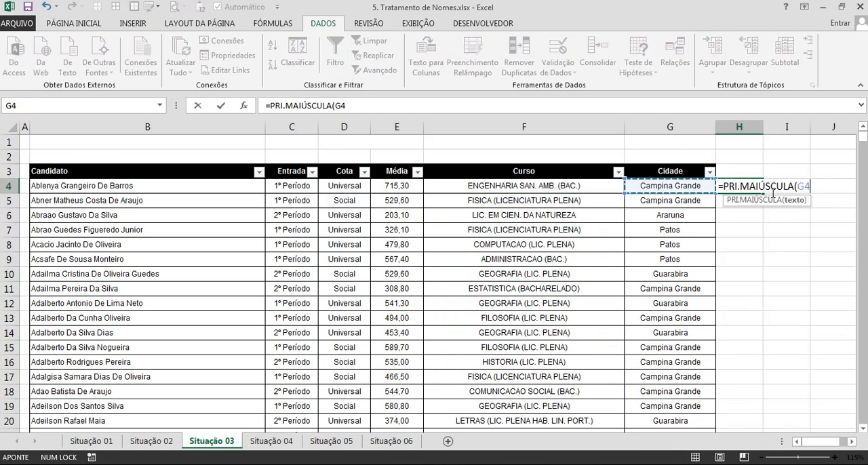
pyautogui.press('Left')
pyautogui.press('Left')
pyautogui.press('Left')
pyautogui.press('Right')
pyautogui.press('Return')
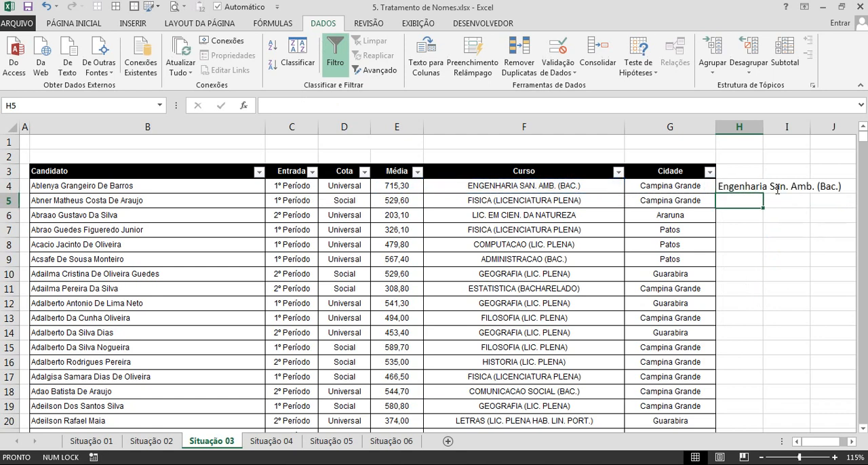
pyautogui.click(749, 194)
pyautogui.doubleClick(763, 193)
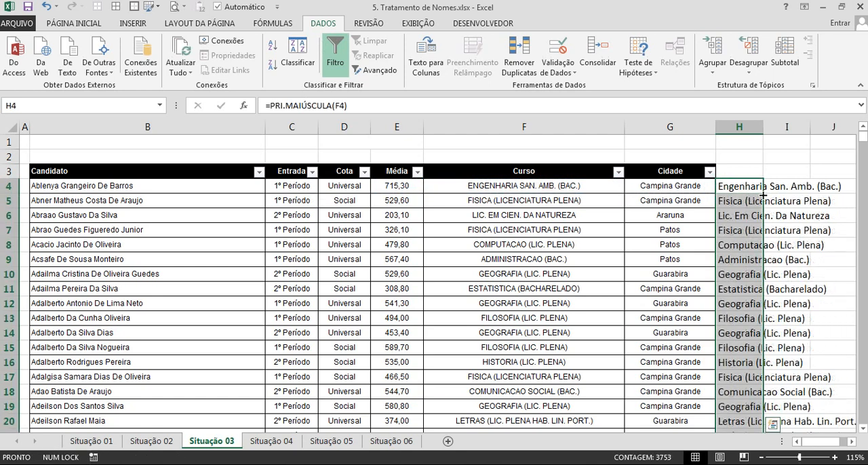
# Paste column H's course names as values over the Curso column from F4 and clear column H.
pyautogui.hotkey('ctrl', 'c')
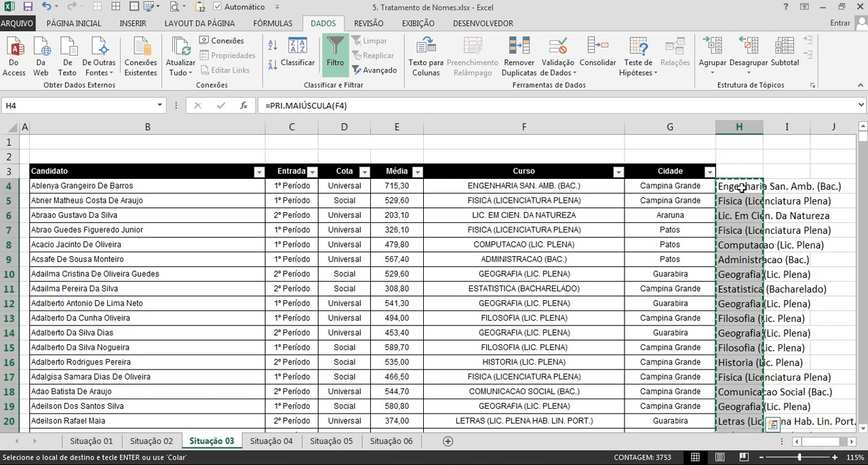
pyautogui.rightClick(581, 185)
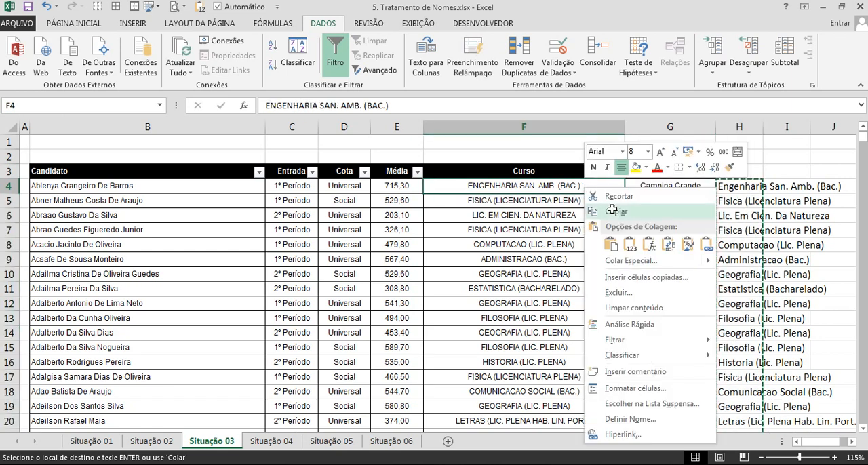
pyautogui.click(631, 245)
pyautogui.click(728, 232)
pyautogui.press('Escape')
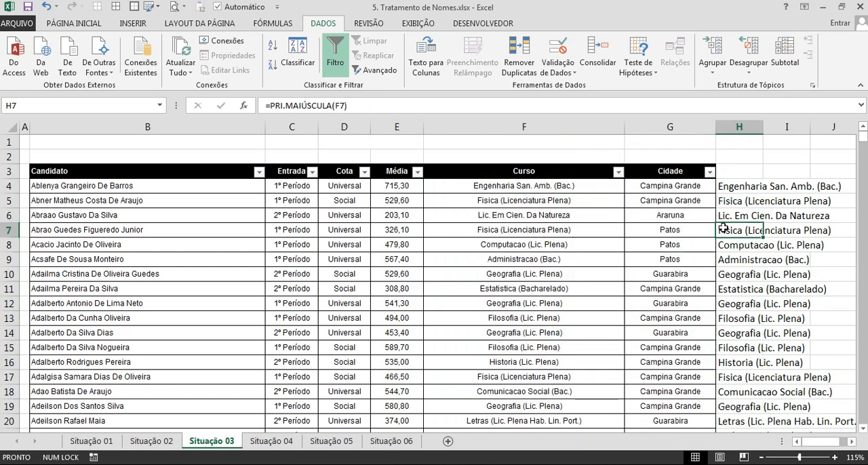
pyautogui.hotkey('ctrl', 'space')
pyautogui.press('Delete')
pyautogui.click(482, 288)
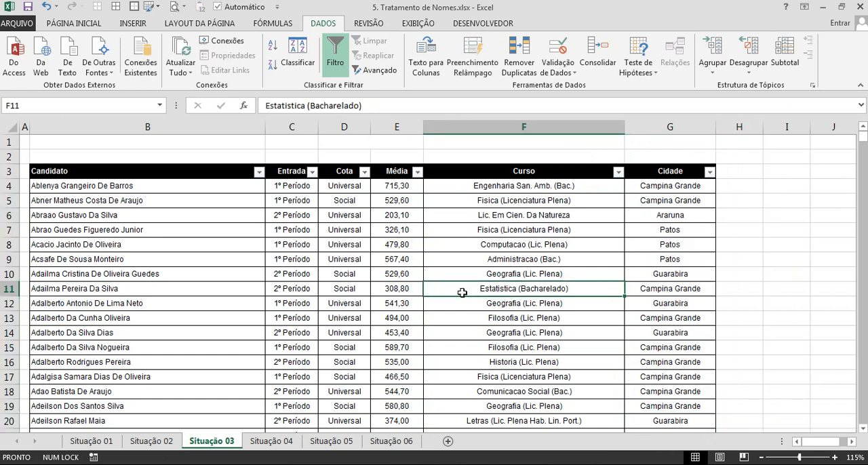
# Open the Situação 04 sheet and examine the spacing before and between the words in the NOMES column.
pyautogui.click(265, 440)
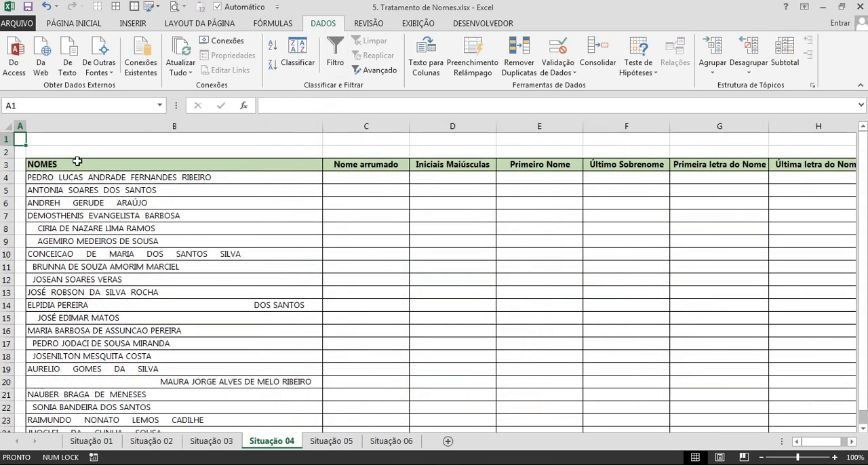
pyautogui.scroll(-2, 216, 261)
pyautogui.scroll(2, 217, 258)
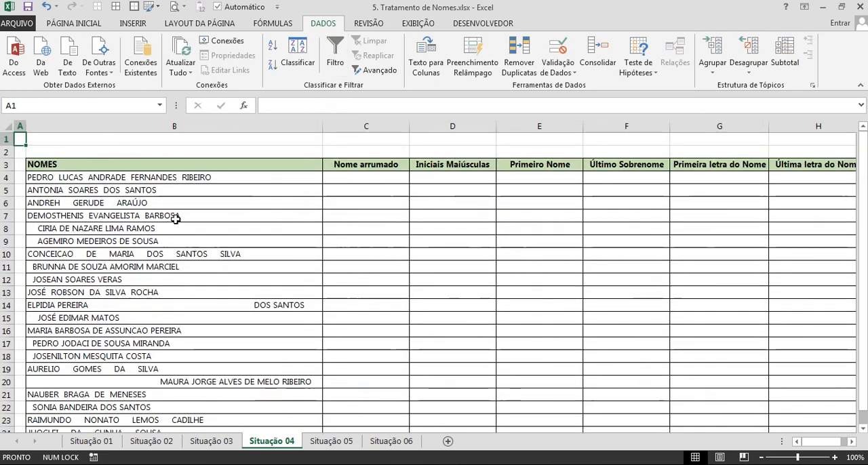
pyautogui.moveTo(179, 214); pyautogui.dragTo(170, 280)
pyautogui.click(190, 303)
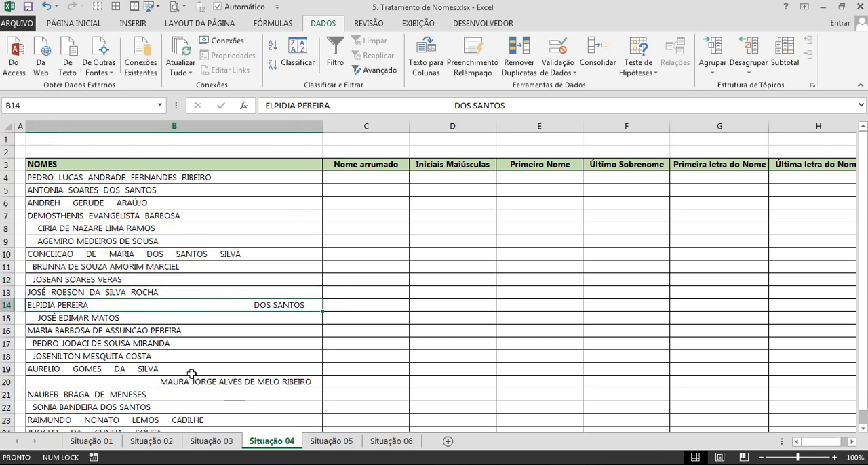
pyautogui.doubleClick(111, 370)
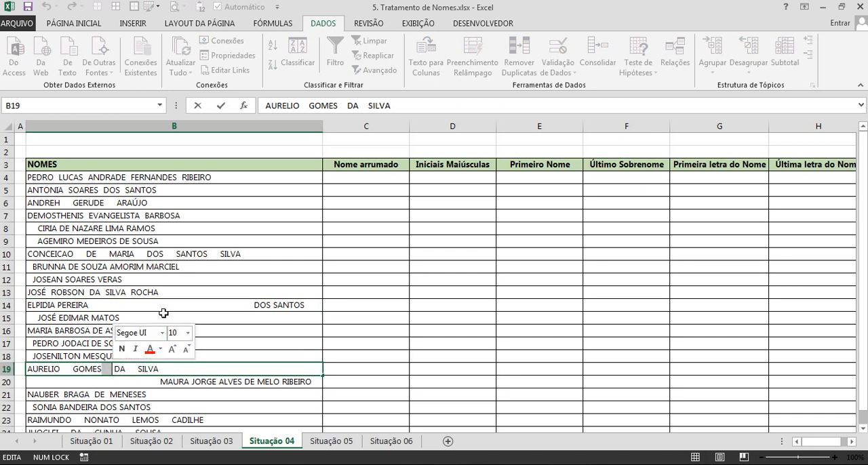
pyautogui.doubleClick(41, 225)
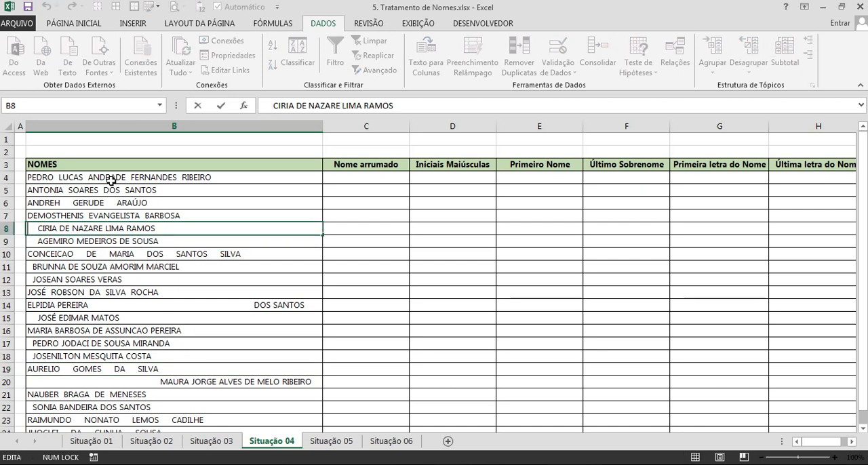
pyautogui.press('Escape')
pyautogui.scroll(-2, 185, 267)
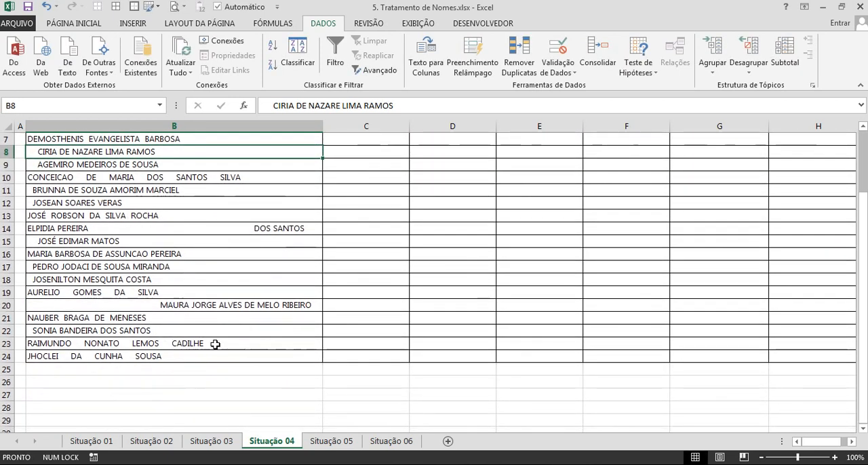
# Inspect the names in B23, B17 and B20 for leading and trailing spaces, and view the content of C1.
pyautogui.click(203, 355)
pyautogui.click(223, 344)
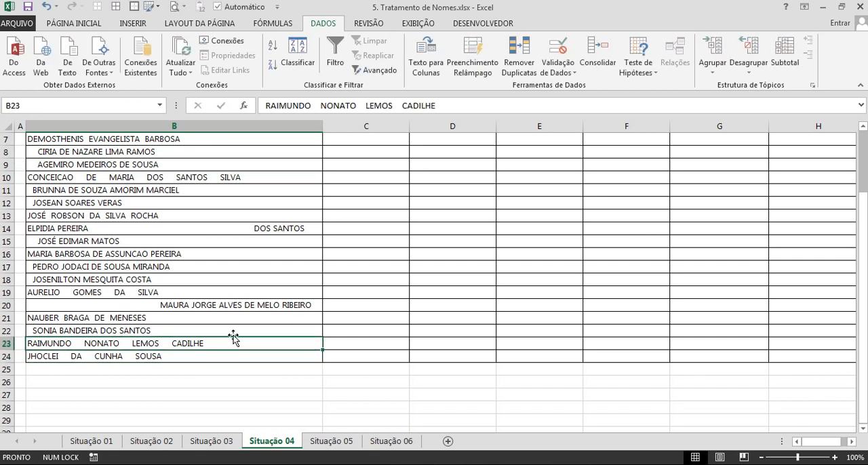
pyautogui.doubleClick(232, 343)
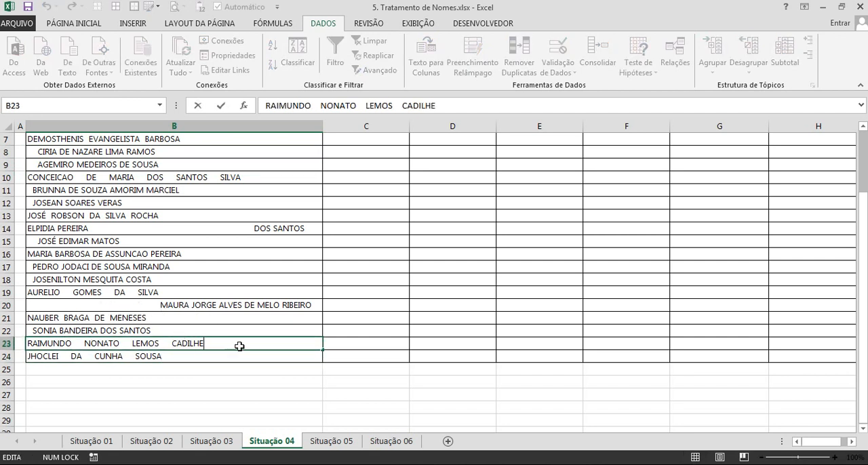
pyautogui.doubleClick(193, 267)
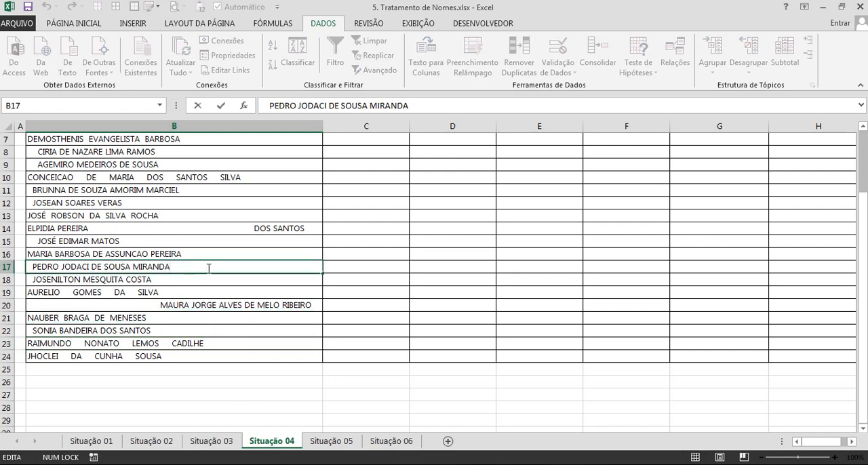
pyautogui.doubleClick(158, 306)
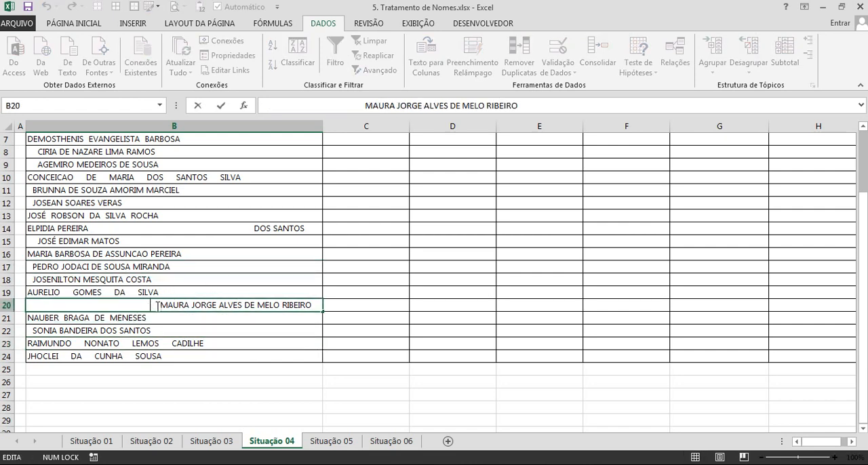
pyautogui.moveTo(160, 305); pyautogui.dragTo(12, 303)
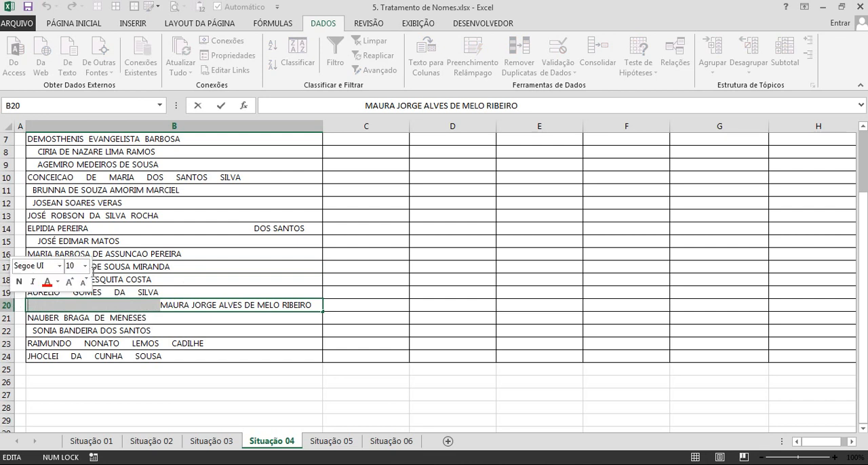
pyautogui.press('Escape')
pyautogui.scroll(2, 94, 267)
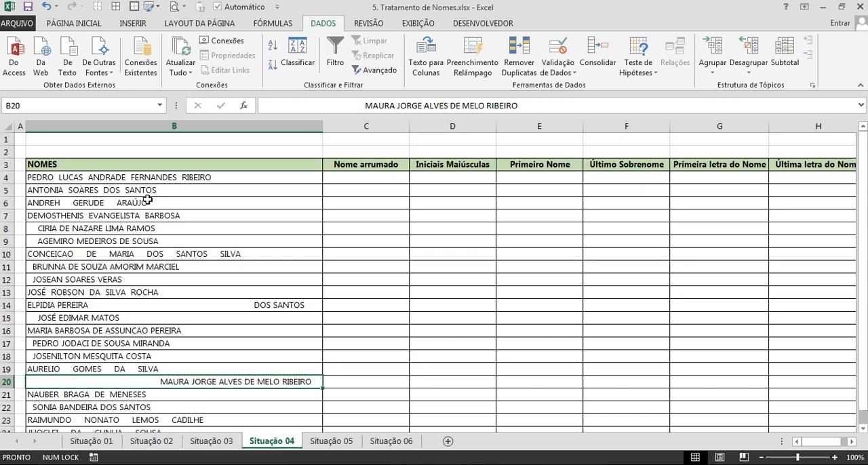
pyautogui.click(129, 139)
pyautogui.press('Right')
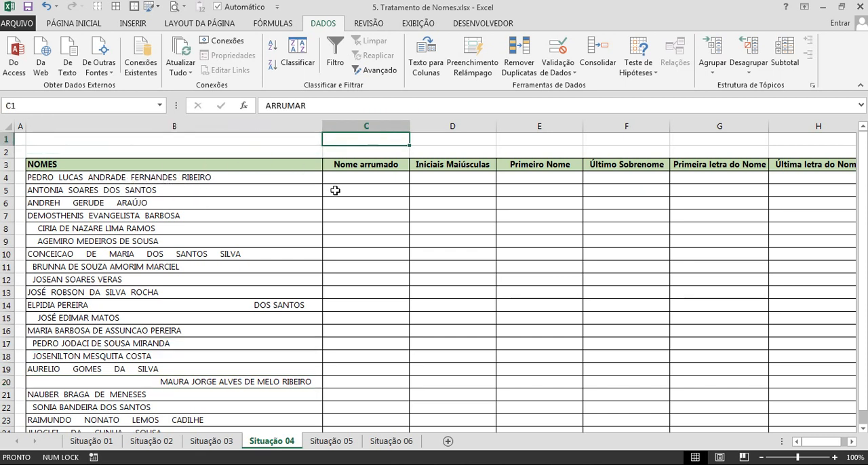
# Enter =ARRUMAR(B4) in C4, the first cell under Nome arrumado.
pyautogui.press('Down')
pyautogui.press('Down')
pyautogui.press('Down')
pyautogui.moveTo(220, 180); pyautogui.dragTo(184, 331)
pyautogui.click(348, 180)
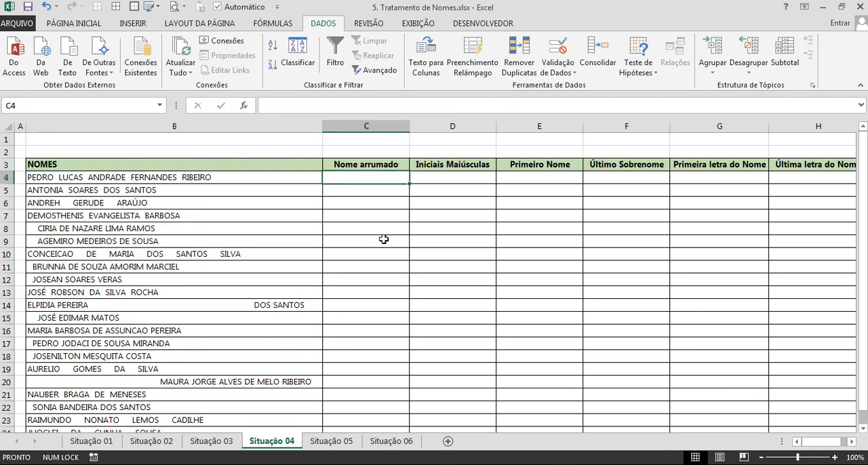
pyautogui.keyDown('ctrl'); pyautogui.scroll(1, 383, 239); pyautogui.keyUp('ctrl')
pyautogui.press('Home')
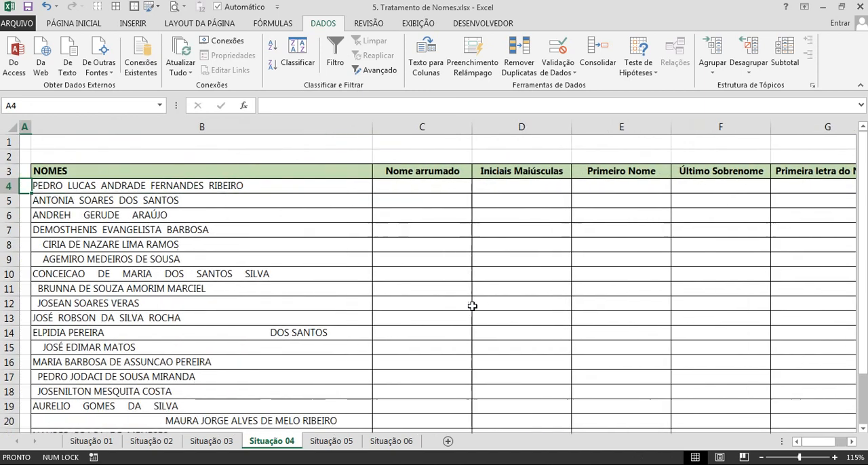
pyautogui.click(425, 186)
pyautogui.press('capslock')
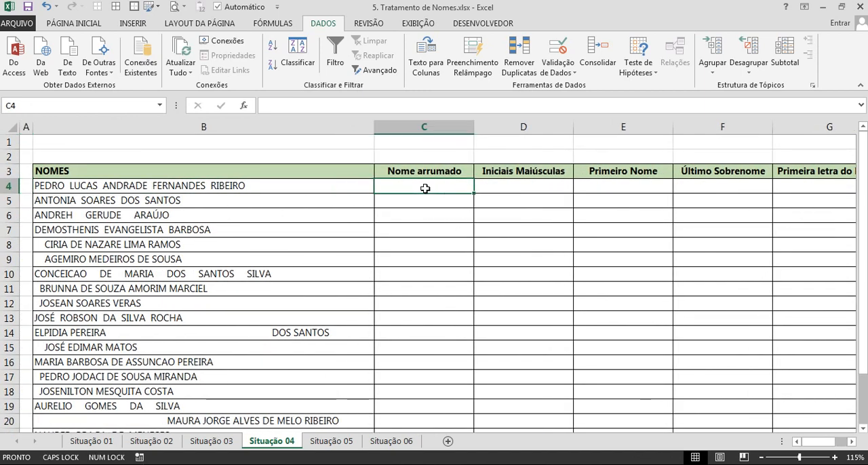
pyautogui.write('=ARRU')
pyautogui.press('Tab')
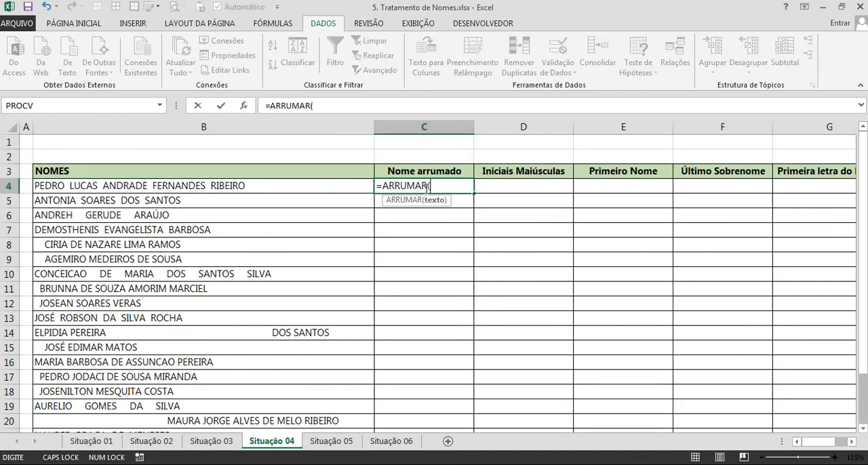
pyautogui.click(234, 189)
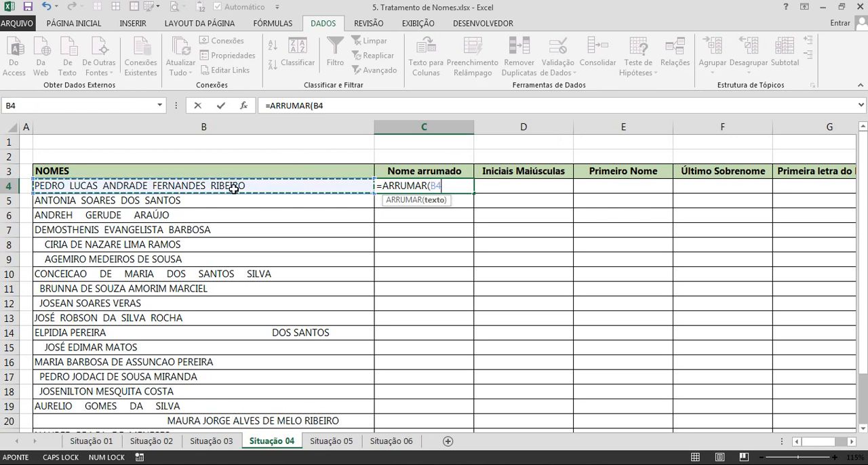
pyautogui.press('Return')
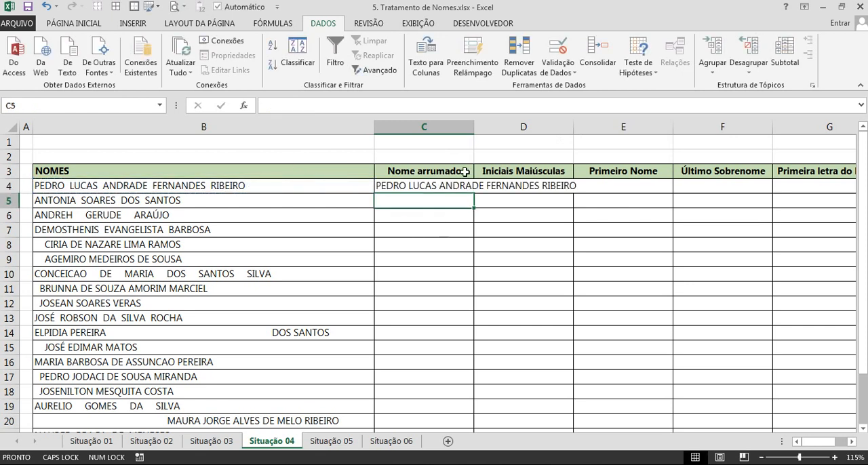
# Auto-fit column C to its content and fill the ARRUMAR formula down from C4 to row 24.
pyautogui.doubleClick(474, 129)
pyautogui.click(577, 189)
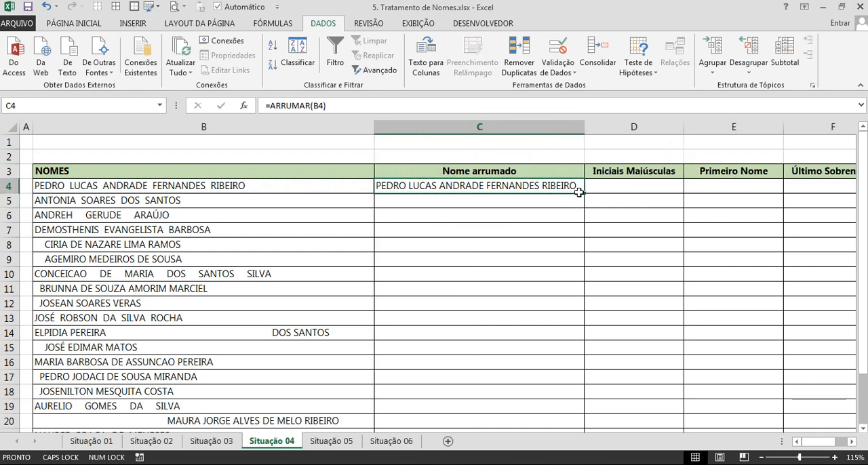
pyautogui.doubleClick(578, 193)
pyautogui.scroll(-2, 563, 213)
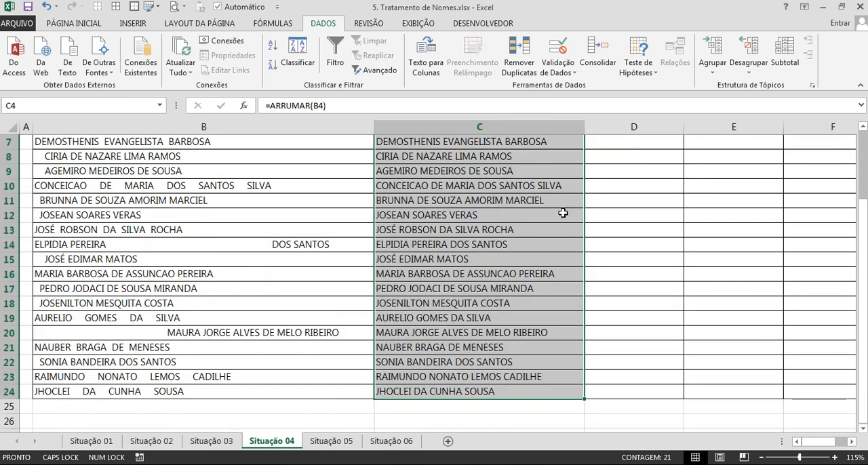
pyautogui.scroll(-1, 562, 213)
# Check the leading spaces in B20 and insert extra spaces between several words of that name.
pyautogui.click(533, 244)
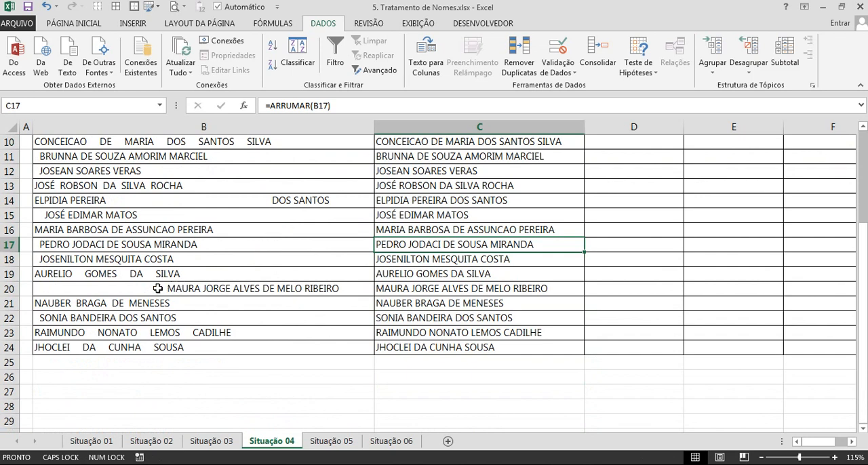
pyautogui.doubleClick(157, 289)
pyautogui.moveTo(163, 289); pyautogui.dragTo(58, 293)
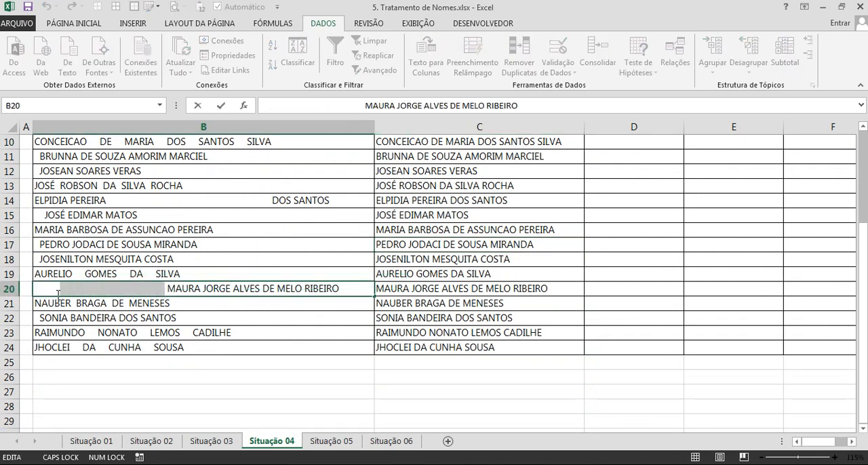
pyautogui.click(480, 290)
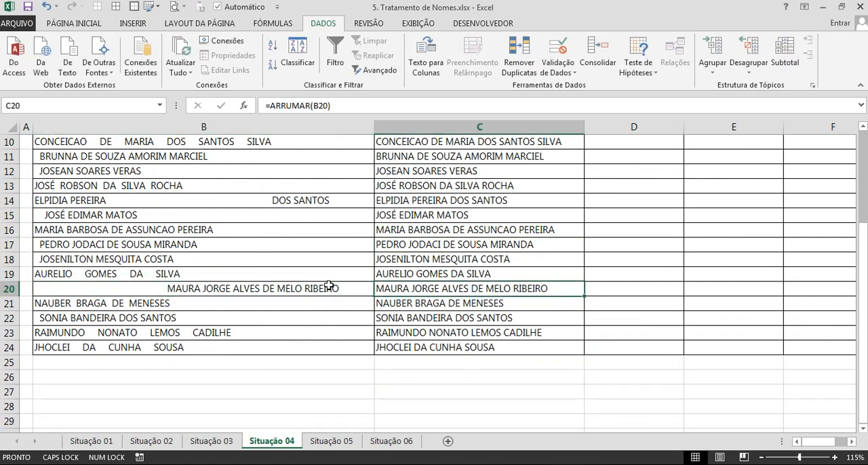
pyautogui.doubleClick(304, 289)
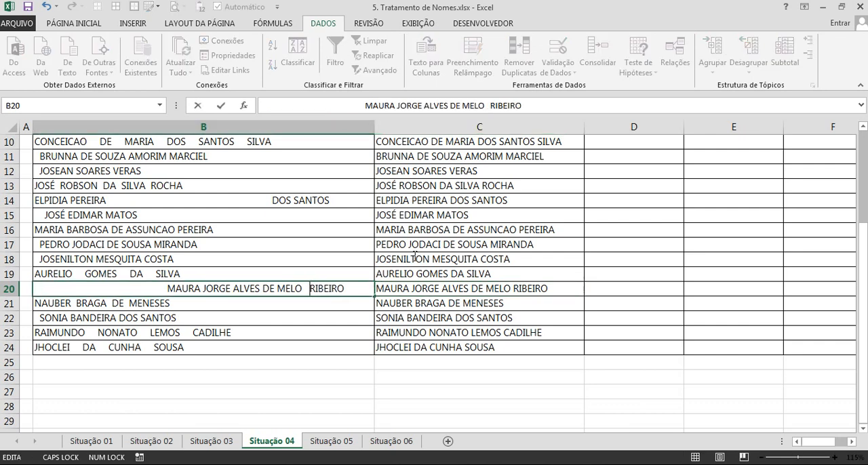
pyautogui.click(232, 290)
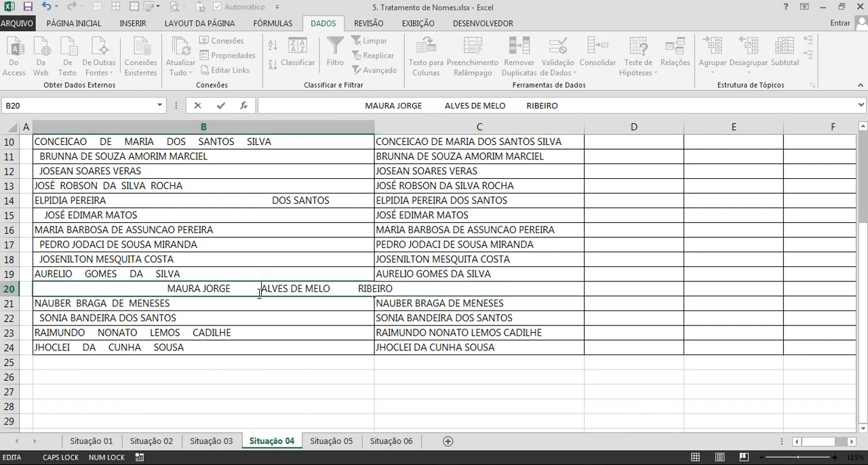
pyautogui.click(202, 287)
pyautogui.press('Return')
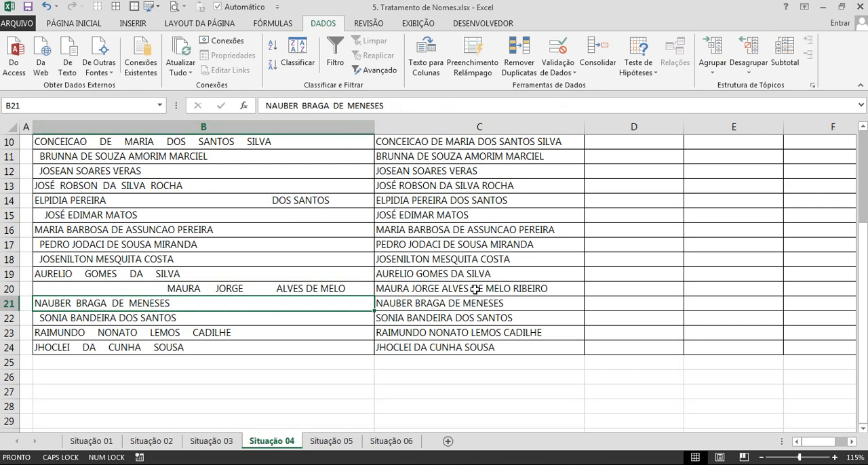
# Review the tidied names against the originals and narrow the NOMES column to bring the empty columns closer.
pyautogui.scroll(3, 475, 288)
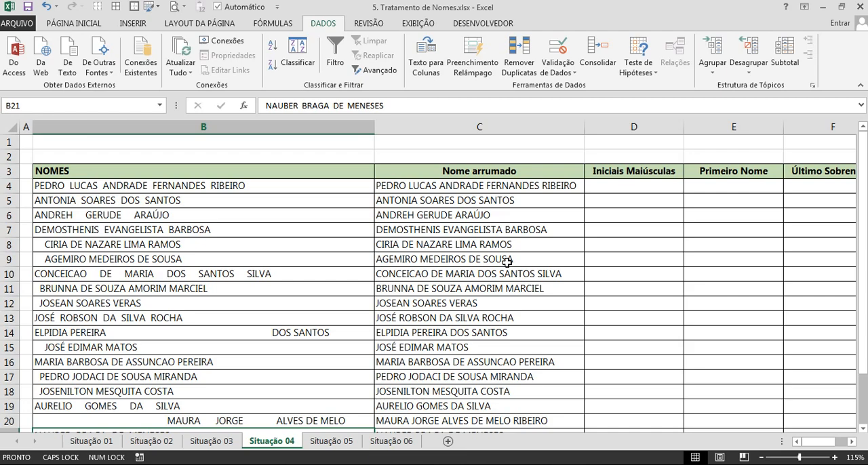
pyautogui.scroll(-5, 508, 262)
pyautogui.scroll(5, 507, 262)
pyautogui.moveTo(375, 127); pyautogui.dragTo(238, 128)
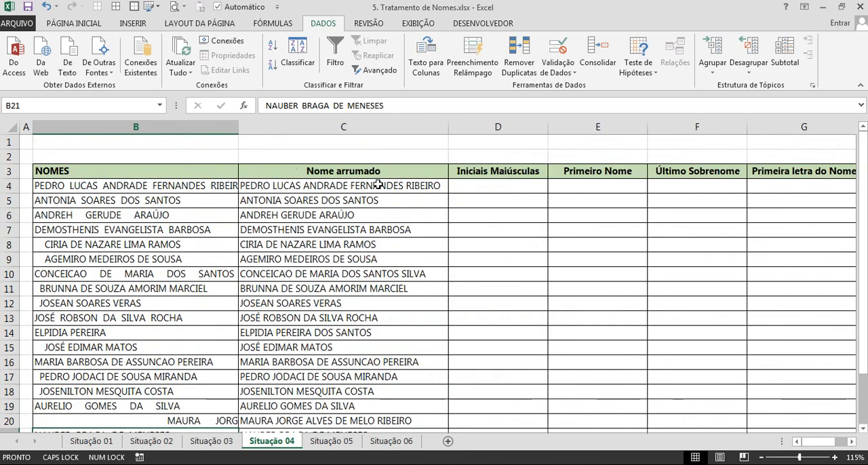
# Enter =PRI.MAIÚSCULA(C4) in D4 under Iniciais Maiúsculas.
pyautogui.click(500, 186)
pyautogui.click(475, 176)
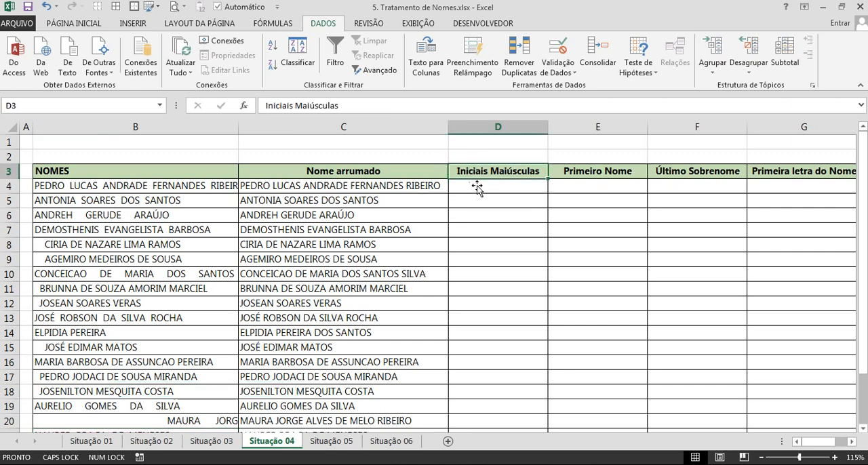
pyautogui.click(500, 190)
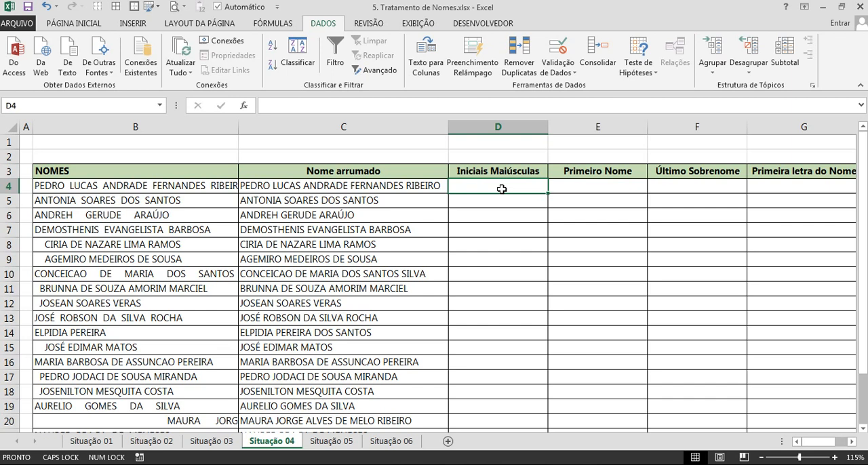
pyautogui.write('=PRI')
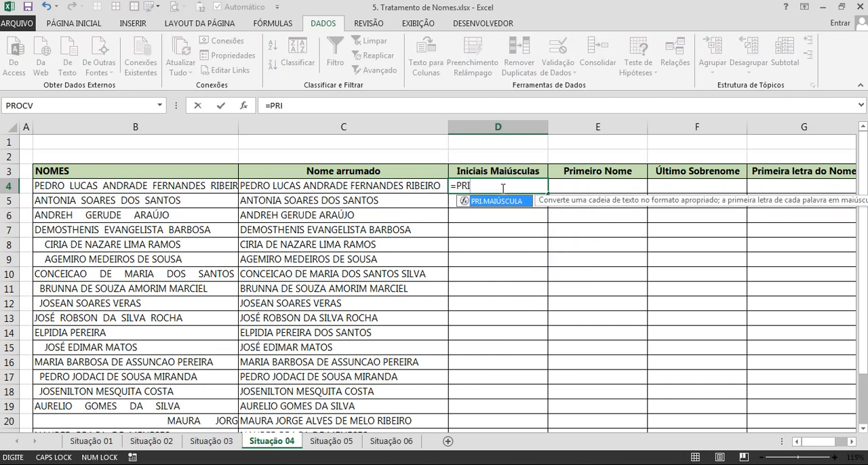
pyautogui.press('Tab')
pyautogui.click(412, 187)
pyautogui.press('Return')
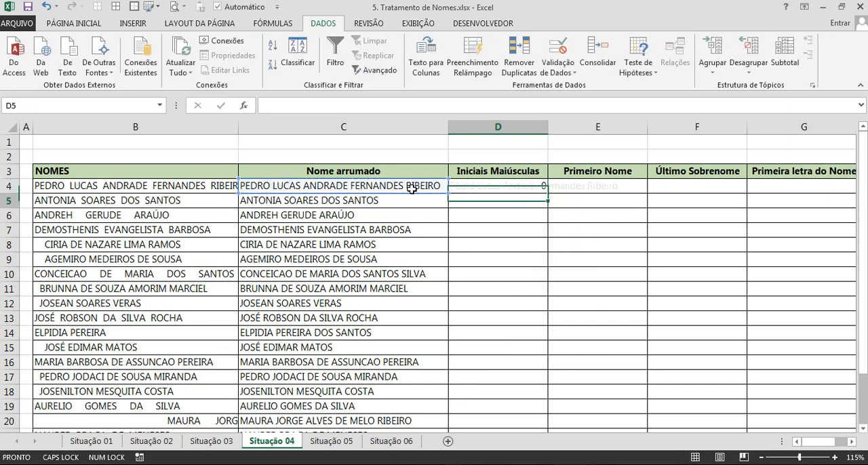
# Fill the PRI.MAIÚSCULA formula down column D to row 24 and auto-fit the column width.
pyautogui.click(523, 187)
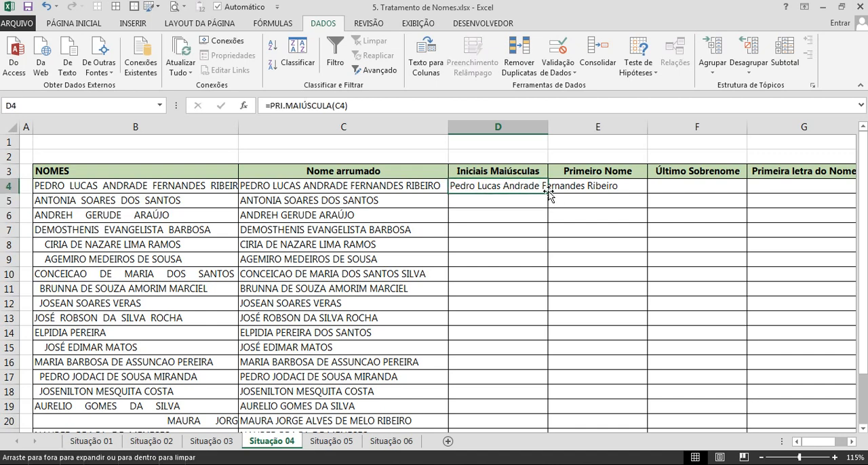
pyautogui.doubleClick(548, 194)
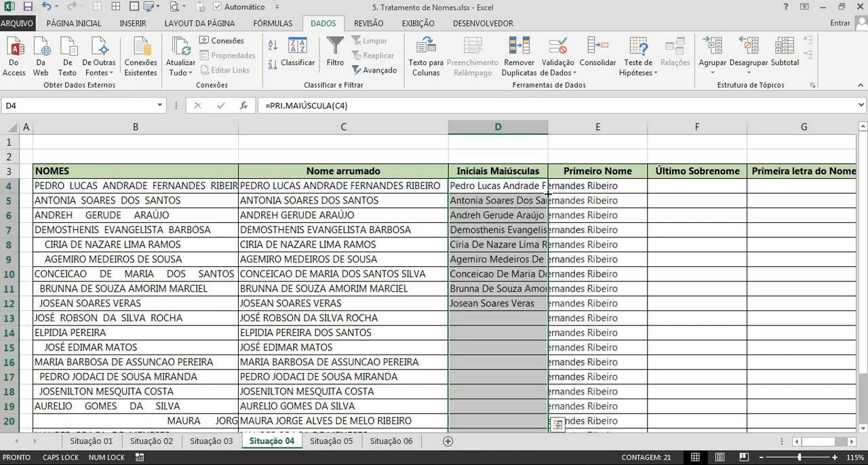
pyautogui.click(598, 215)
pyautogui.doubleClick(548, 127)
pyautogui.scroll(-2, 591, 215)
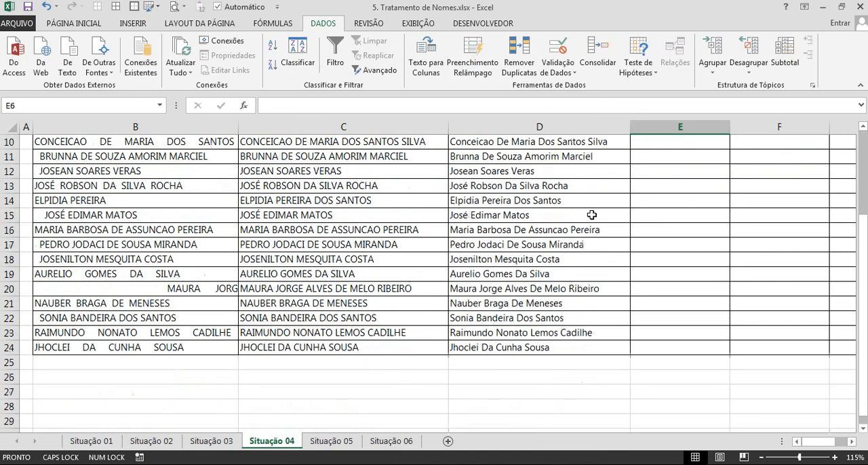
pyautogui.scroll(3, 592, 215)
# Look over the capitalized names and the empty columns from Primeiro Nome to Última letra do Nome.
pyautogui.click(567, 183)
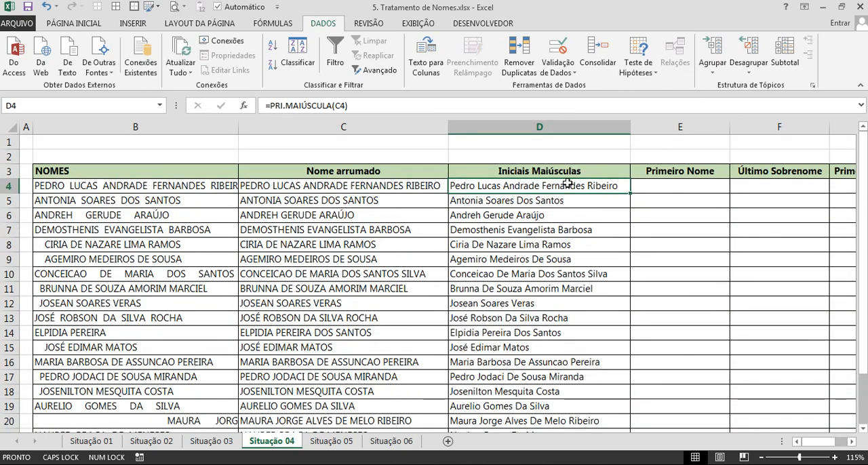
pyautogui.press('Right')
pyautogui.press('Right')
pyautogui.press('Right')
pyautogui.press('Right')
pyautogui.press('Left')
pyautogui.press('Left')
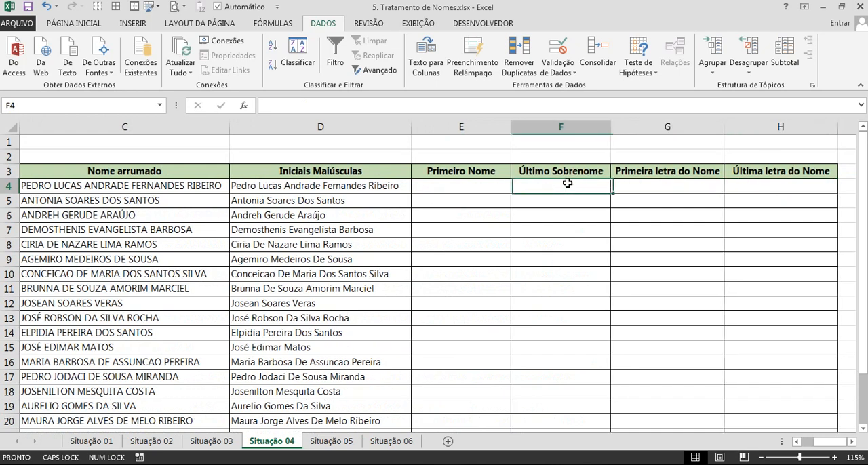
pyautogui.press('Left')
pyautogui.press('Left')
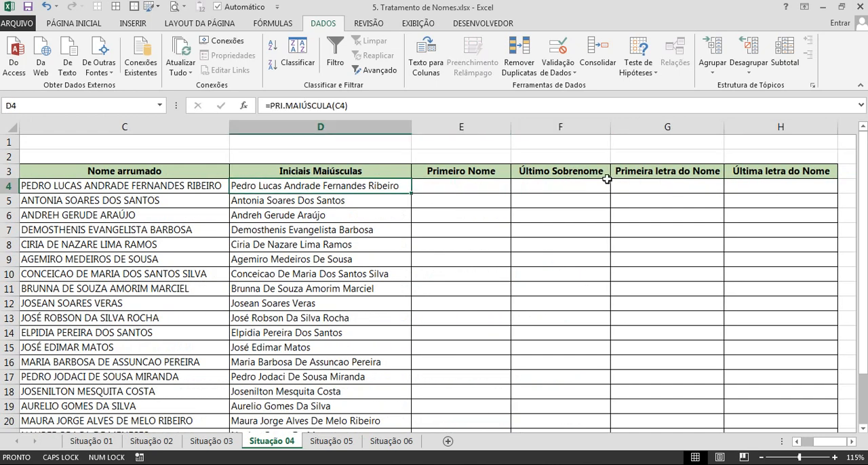
pyautogui.keyDown('ctrl'); pyautogui.scroll(1, 552, 237); pyautogui.keyUp('ctrl')
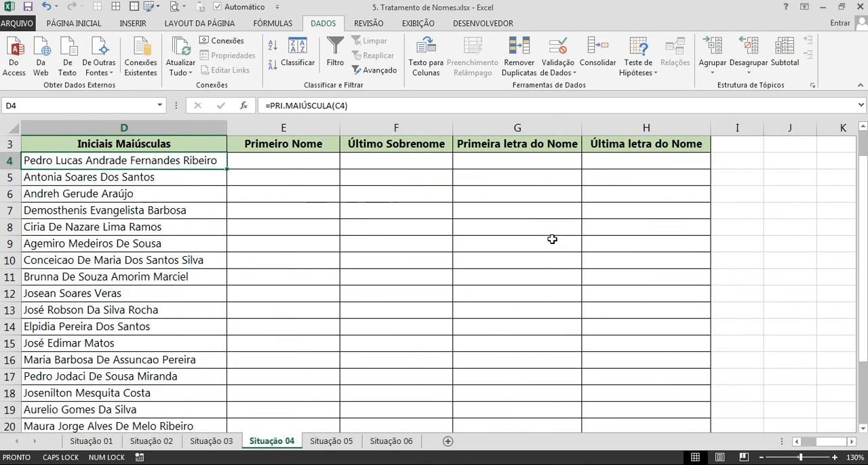
pyautogui.press('Left')
pyautogui.press('Left')
pyautogui.press('Left')
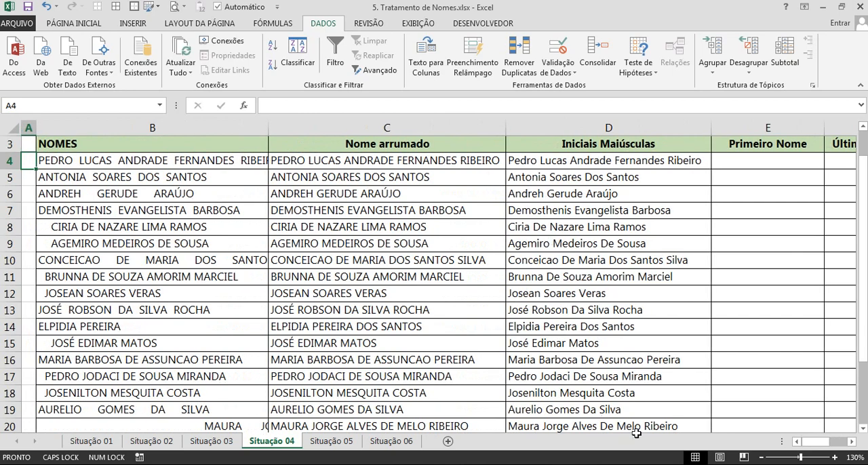
pyautogui.click(852, 442)
pyautogui.click(851, 442)
pyautogui.click(852, 442)
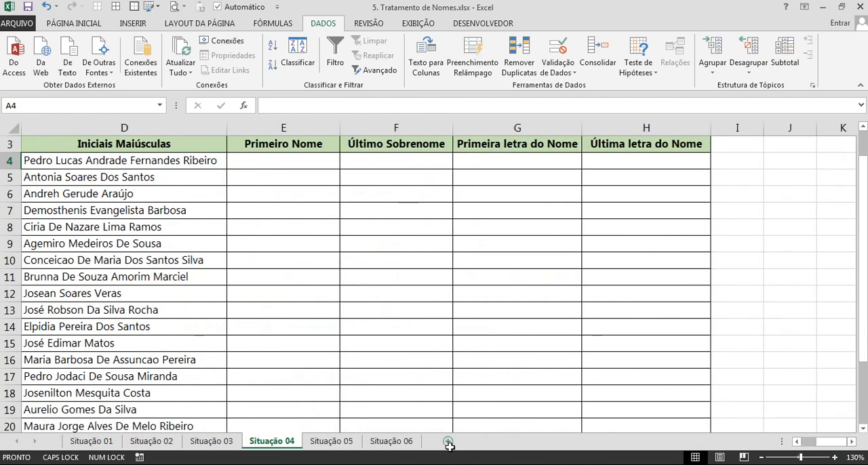
pyautogui.click(797, 442)
pyautogui.scroll(1, 449, 228)
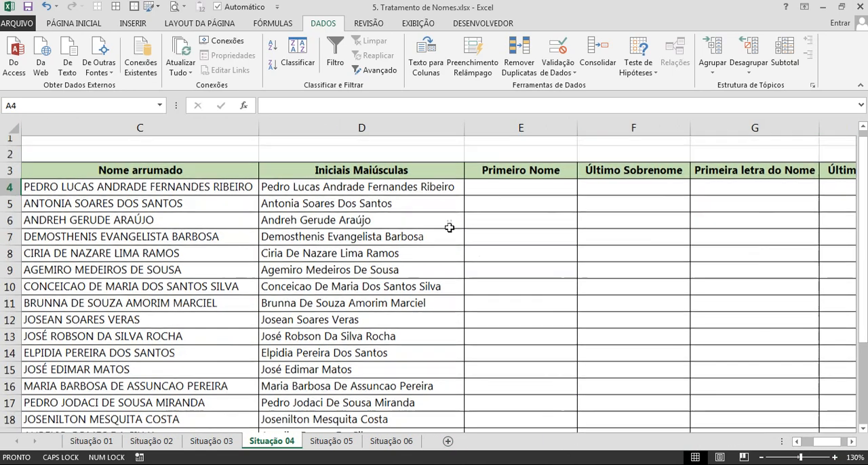
pyautogui.click(343, 209)
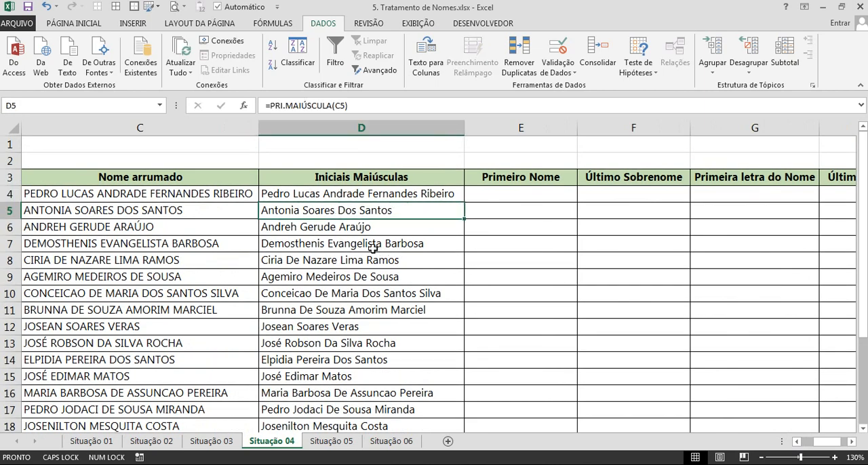
pyautogui.scroll(1, 372, 249)
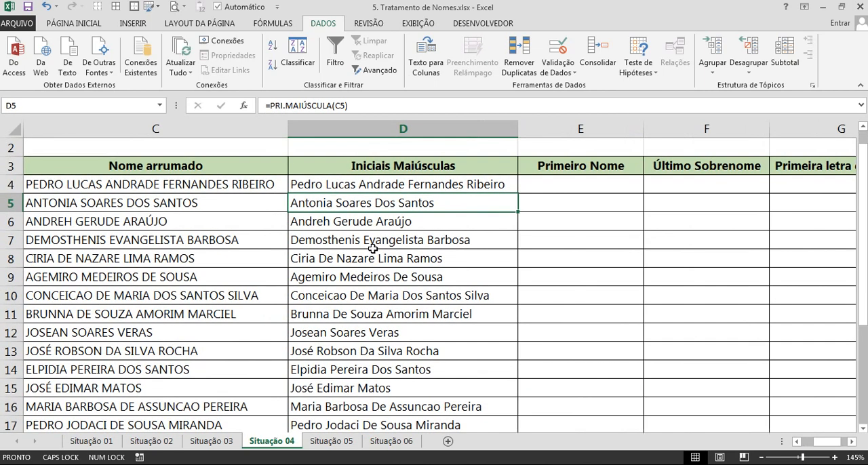
# Enter only the first name of the row 4 person in E4 under Primeiro Nome and reselect that cell.
pyautogui.click(556, 186)
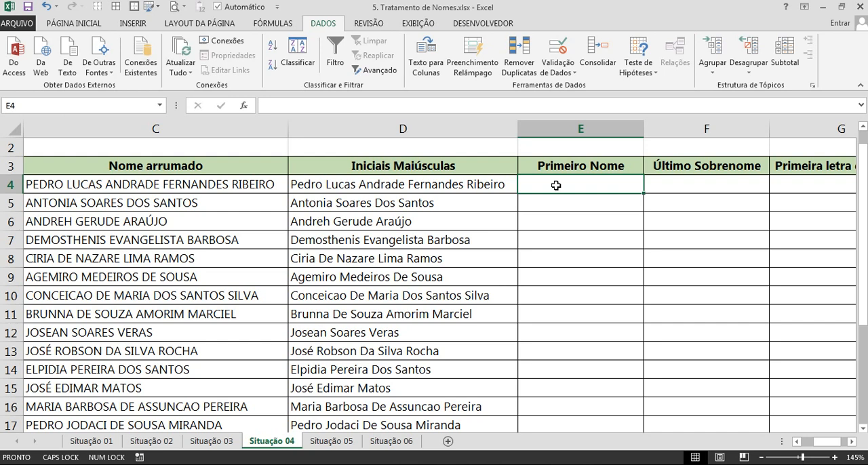
pyautogui.write('Pedro')
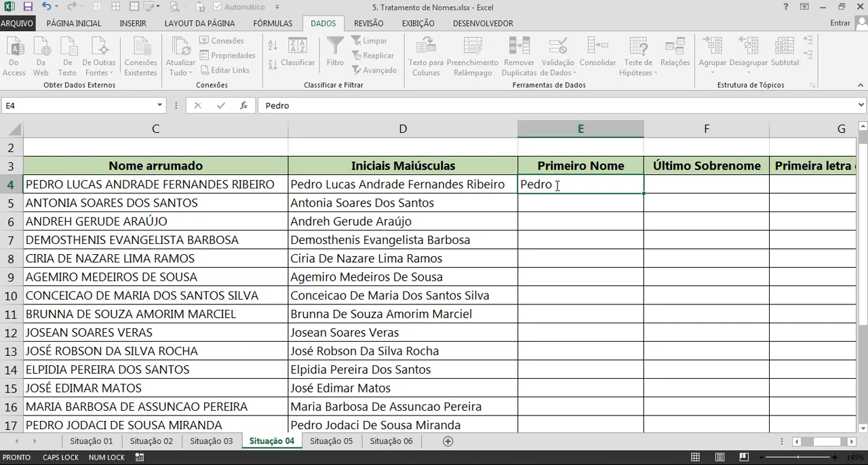
pyautogui.press('Return')
pyautogui.scroll(1, 556, 187)
pyautogui.click(555, 186)
pyautogui.click(551, 200)
pyautogui.scroll(-8, 532, 251)
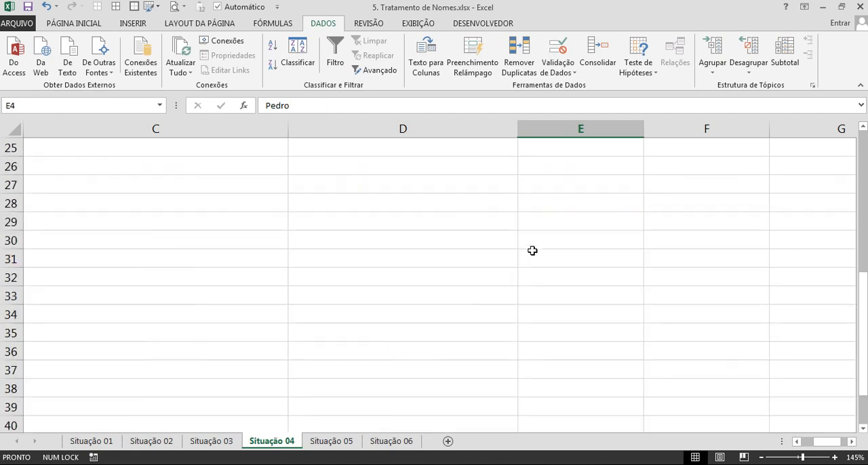
# Select E4:E24 under Primeiro Nome and complete the first names with Flash Fill from the E4 example.
pyautogui.scroll(-5, 532, 250)
pyautogui.scroll(8, 538, 256)
pyautogui.keyDown('shift'); pyautogui.click(535, 293); pyautogui.keyUp('shift')
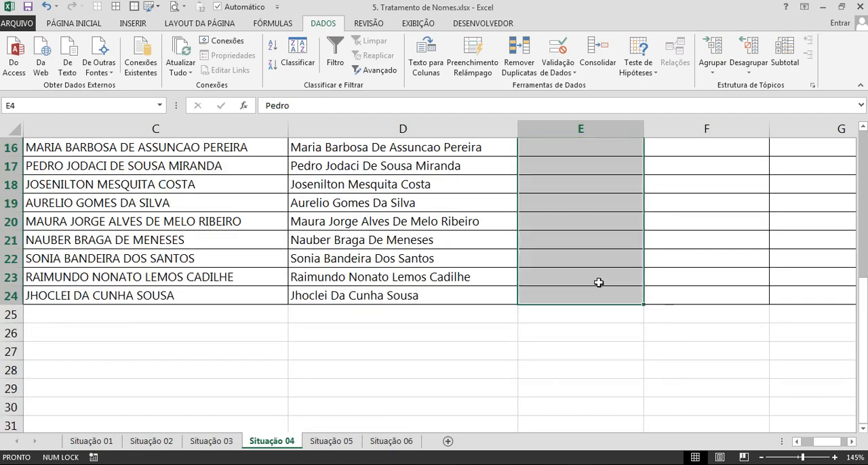
pyautogui.scroll(5, 599, 283)
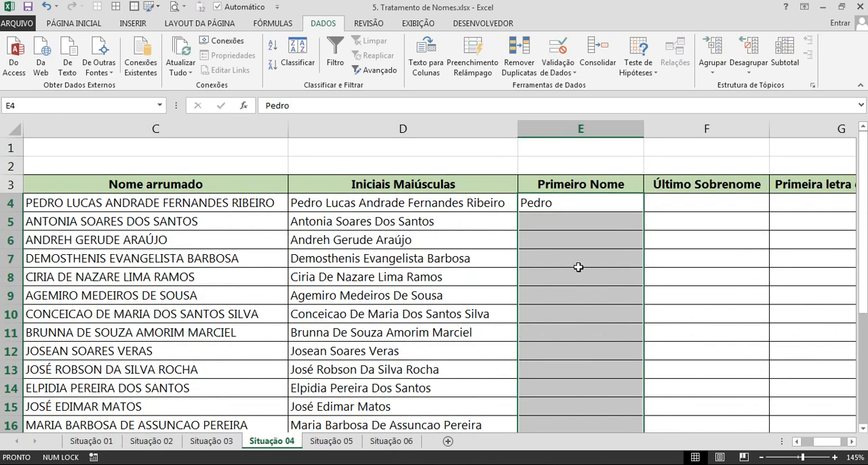
pyautogui.scroll(-2, 556, 252)
pyautogui.scroll(1, 566, 228)
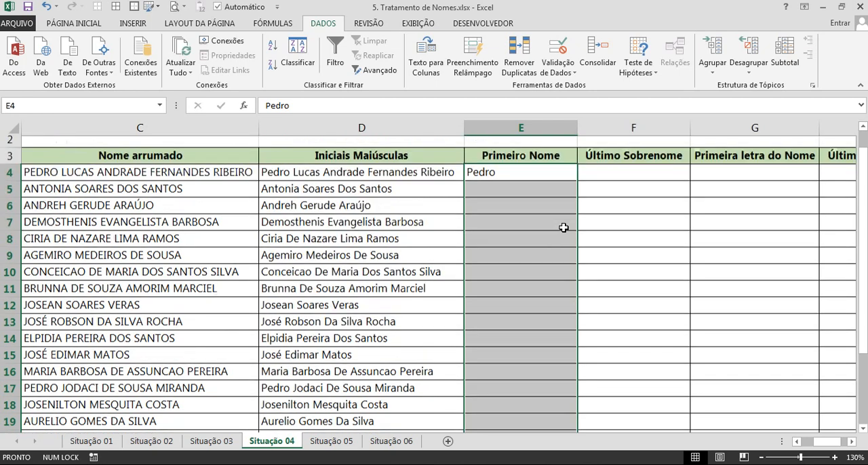
pyautogui.scroll(1, 566, 227)
pyautogui.hotkey('ctrl', 'e')
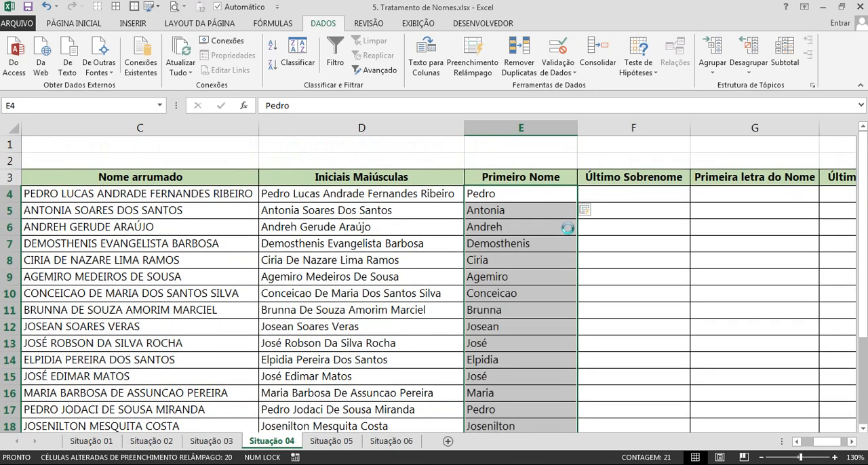
pyautogui.scroll(-4, 549, 263)
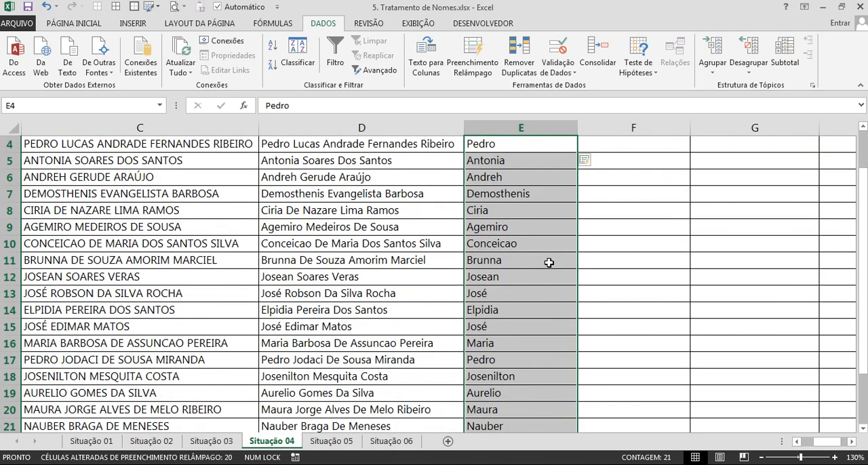
pyautogui.scroll(4, 548, 263)
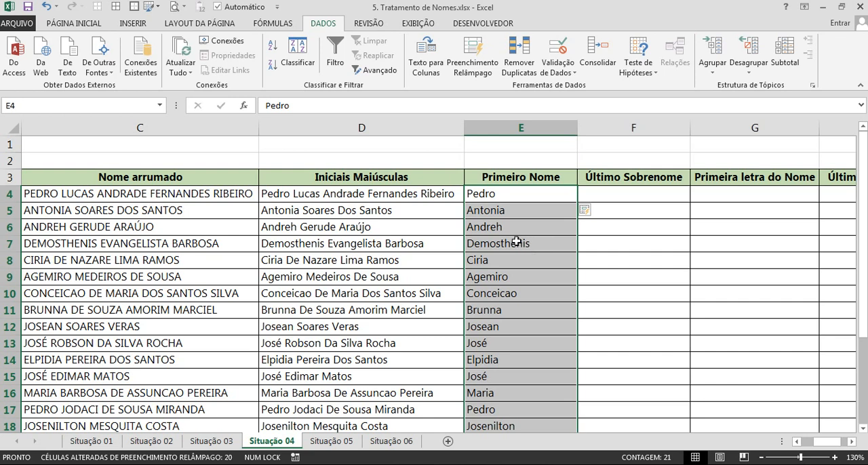
# Clear the filled first names from the Primeiro Nome column and inspect the formula in D4 without changing it.
pyautogui.press('Delete')
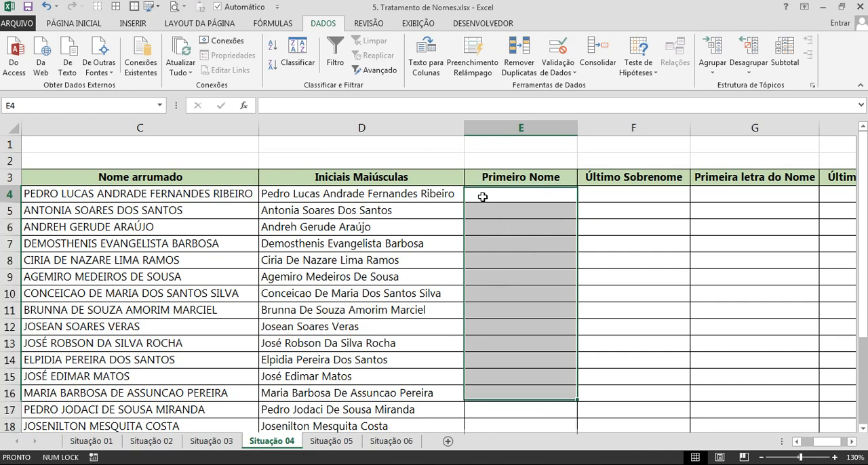
pyautogui.click(483, 197)
pyautogui.write('=')
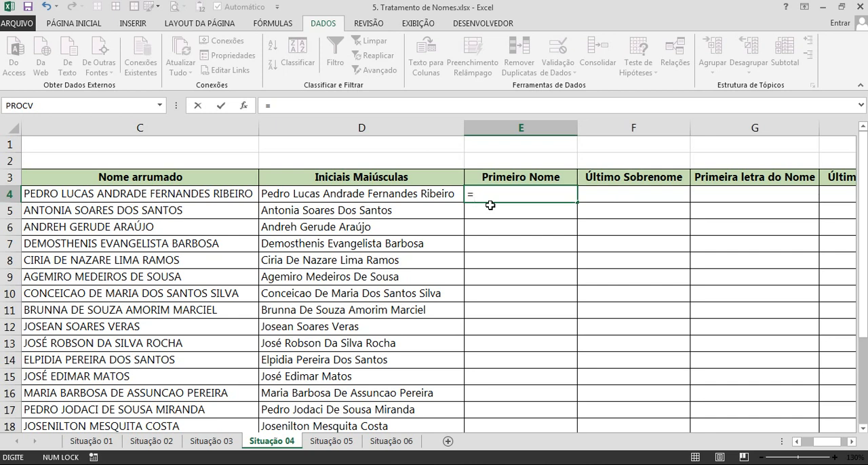
pyautogui.press('Escape')
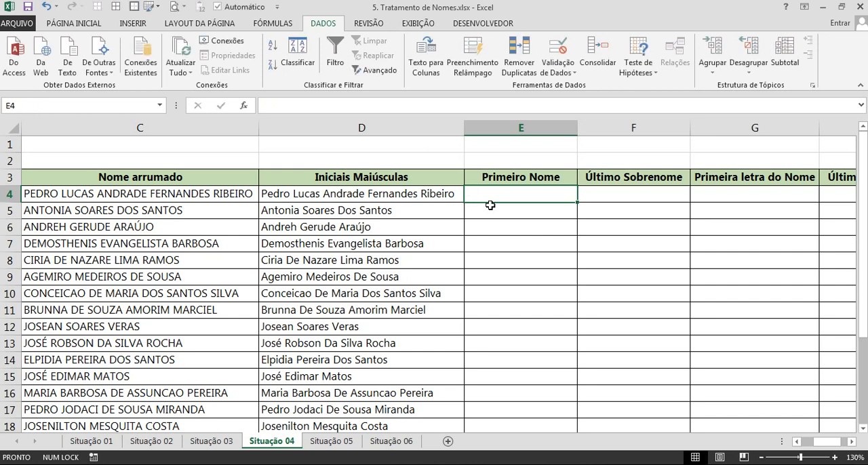
pyautogui.doubleClick(285, 194)
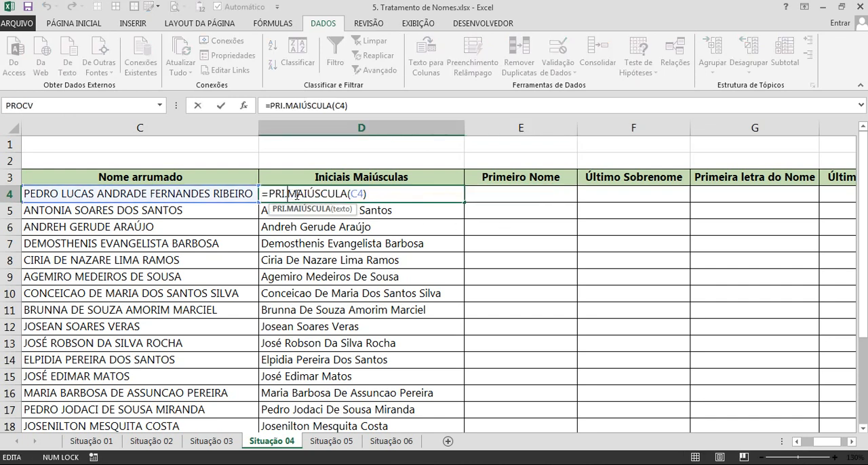
pyautogui.press('Escape')
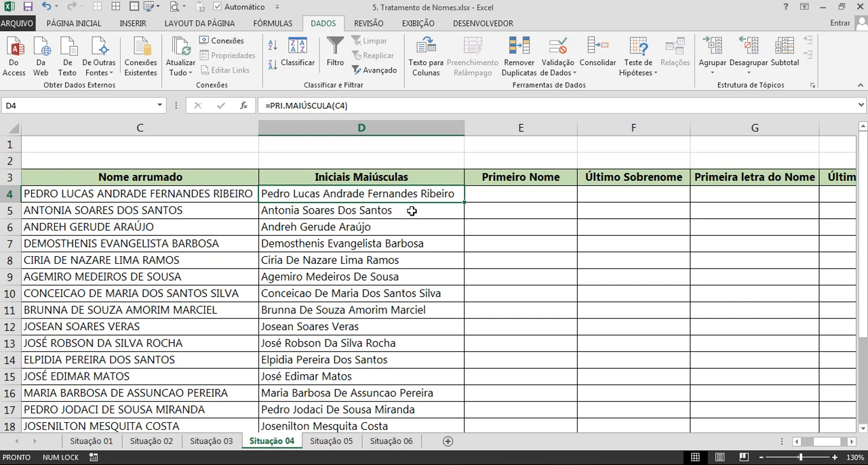
# Enter =ESQUERDA(D4;5) in E4 to extract the first five characters of the name.
pyautogui.click(512, 195)
pyautogui.write('=esq')
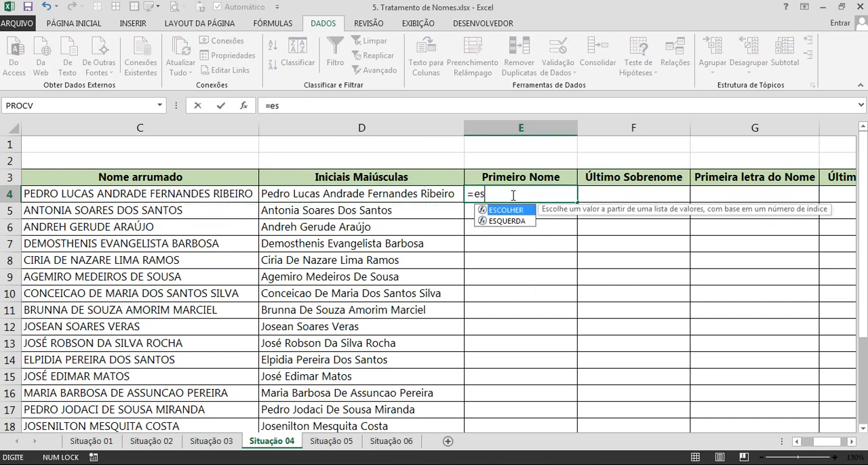
pyautogui.press('Tab')
pyautogui.click(382, 200)
pyautogui.write(';5)')
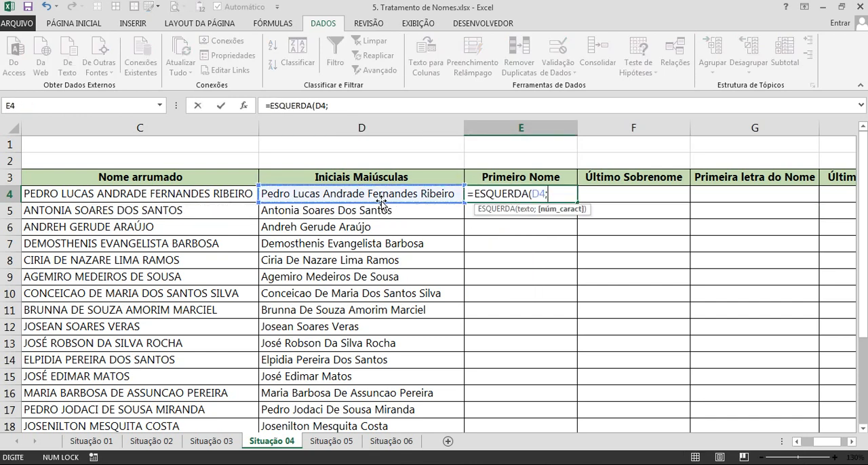
pyautogui.press('Return')
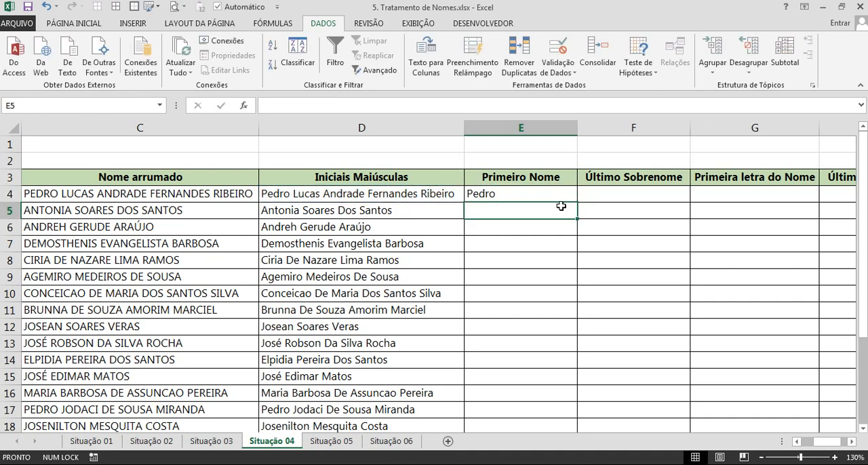
# Copy the ESQUERDA formula from E4 down into E5, E6 and E7.
pyautogui.hotkey('ctrl', 'd')
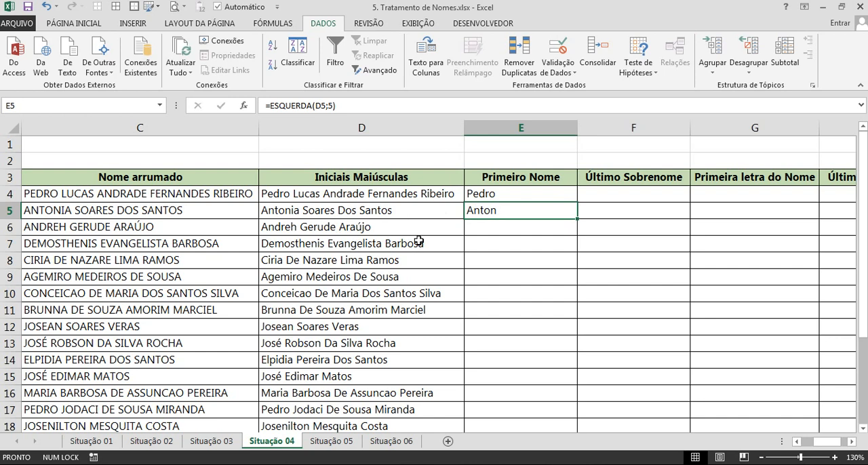
pyautogui.click(523, 230)
pyautogui.hotkey('ctrl', 'd')
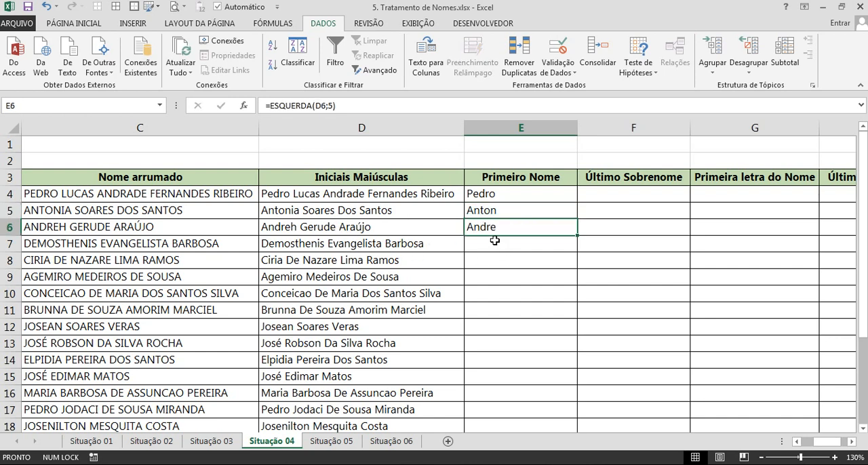
pyautogui.click(496, 240)
pyautogui.hotkey('ctrl', 'd')
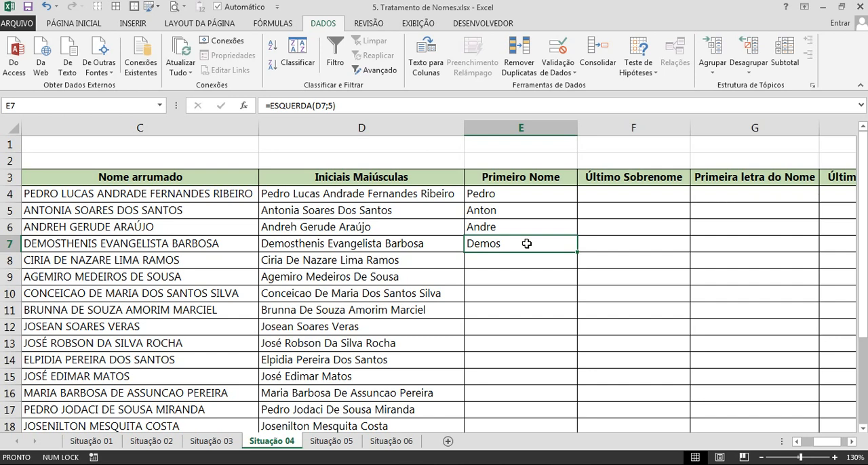
# Clear the ESQUERDA formulas from E4:E7 and return to E4.
pyautogui.hotkey('shift', 'Up')
pyautogui.hotkey('shift', 'Up')
pyautogui.hotkey('shift', 'Up')
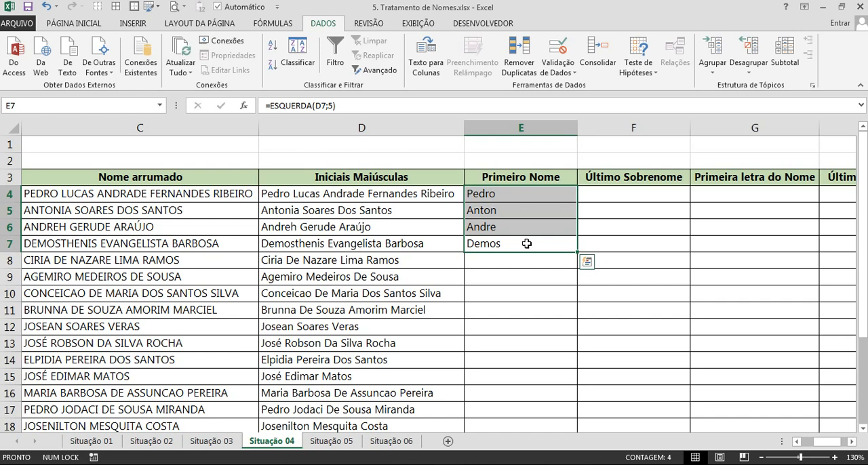
pyautogui.press('Delete')
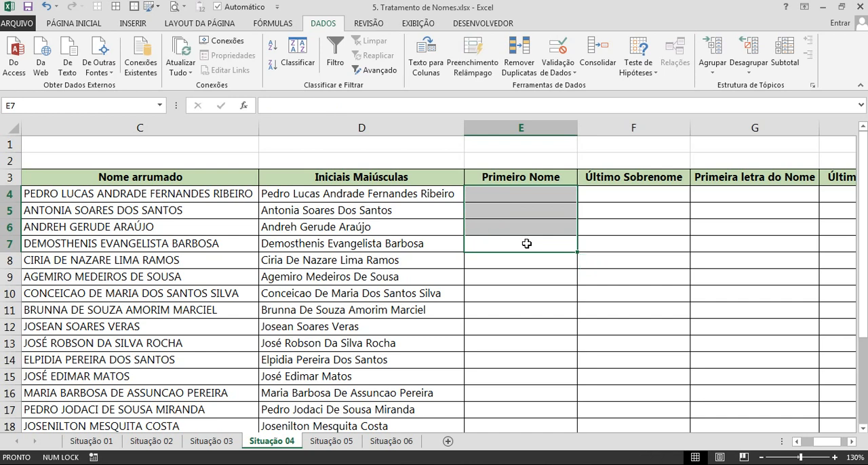
pyautogui.press('Up')
pyautogui.press('Up')
pyautogui.press('Up')
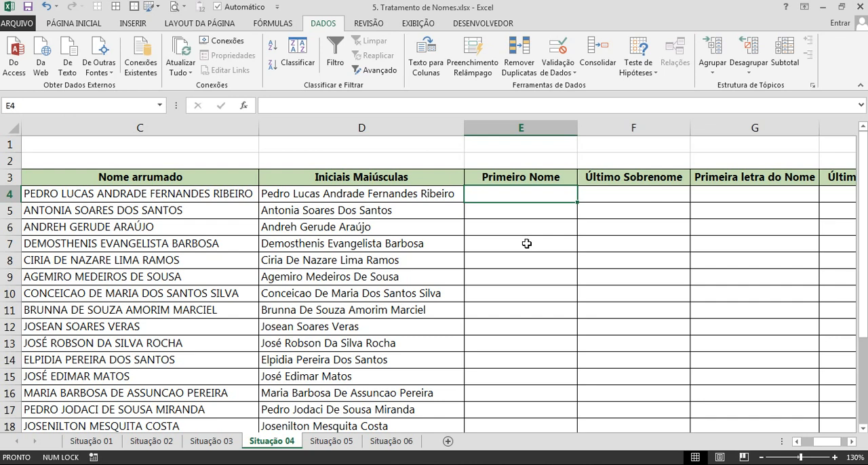
# Enter =PROCURAR(" ";D4) in E4 to find the position of the first space in the name.
pyautogui.write('=')
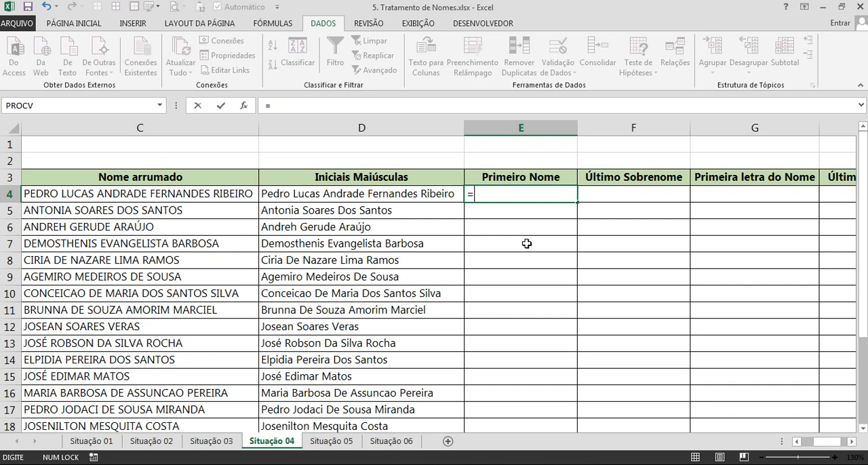
pyautogui.write('pro')
pyautogui.press('Down')
pyautogui.press('Down')
pyautogui.press('Down')
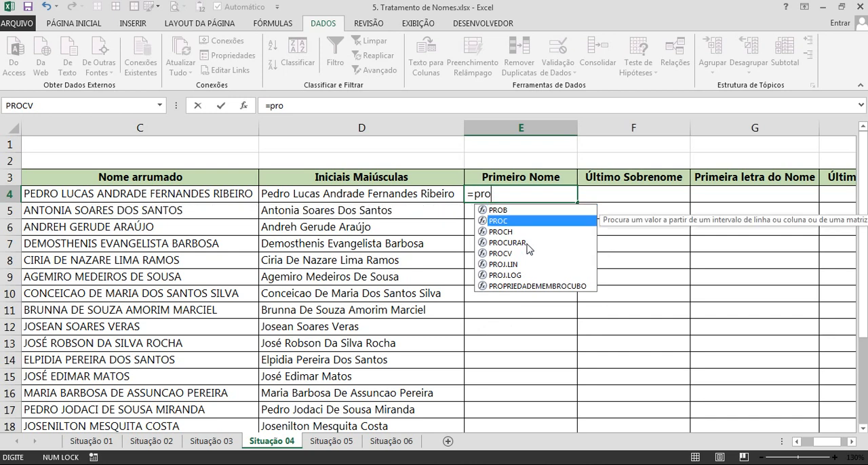
pyautogui.press('Tab')
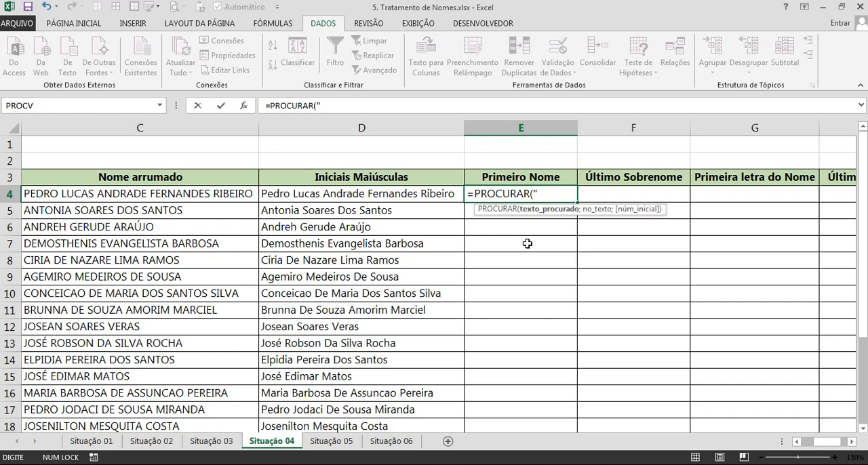
pyautogui.write(';')
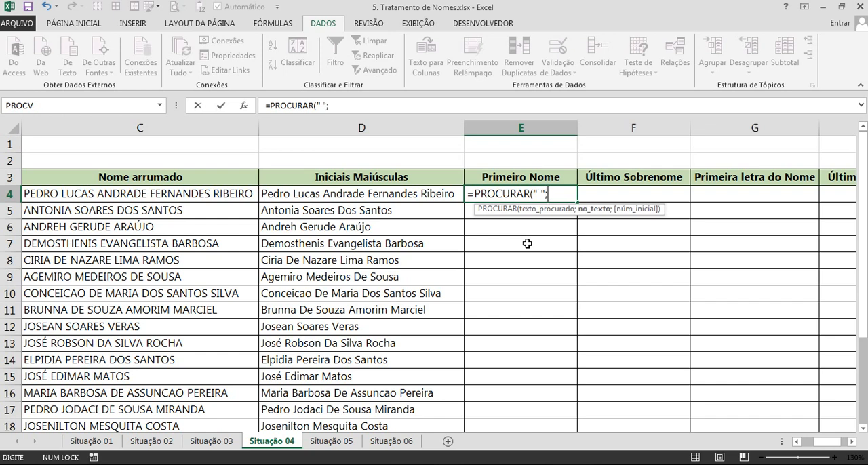
pyautogui.click(356, 196)
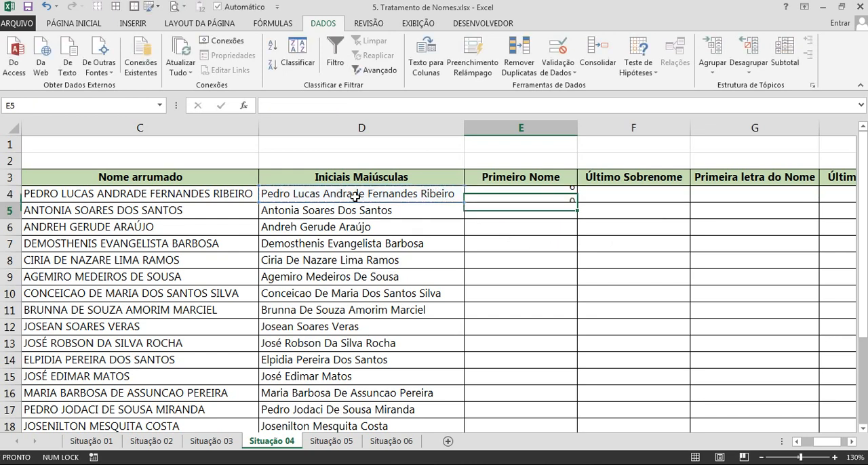
pyautogui.press('Return')
# Center E4 horizontally and fill its PROCURAR formula down to E10.
pyautogui.click(522, 193)
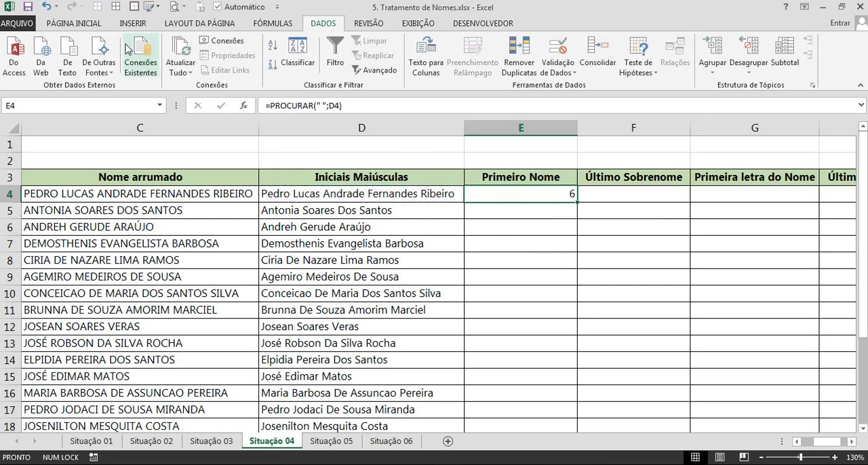
pyautogui.click(73, 23)
pyautogui.click(221, 65)
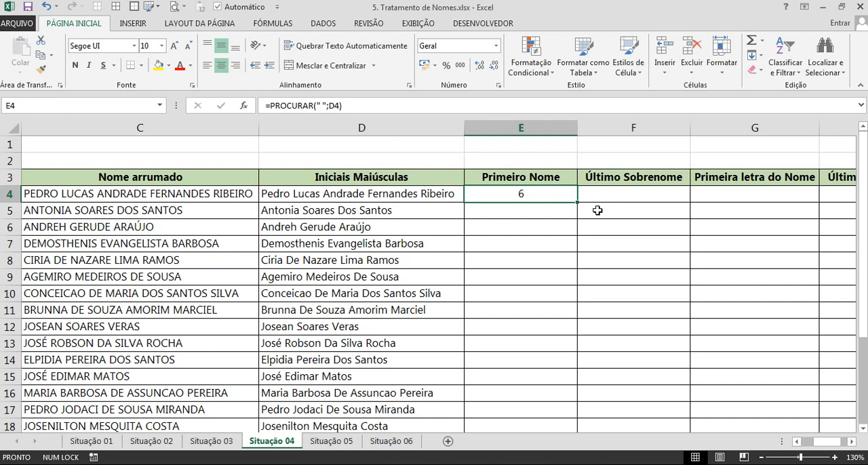
pyautogui.moveTo(577, 201); pyautogui.dragTo(575, 298)
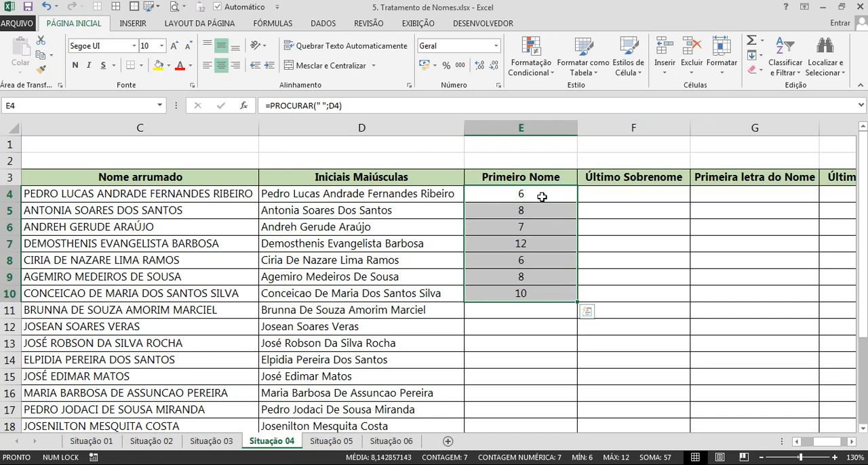
# Compare the PROCURAR results in E4:E10 with where the first space falls in the column D names.
pyautogui.click(542, 196)
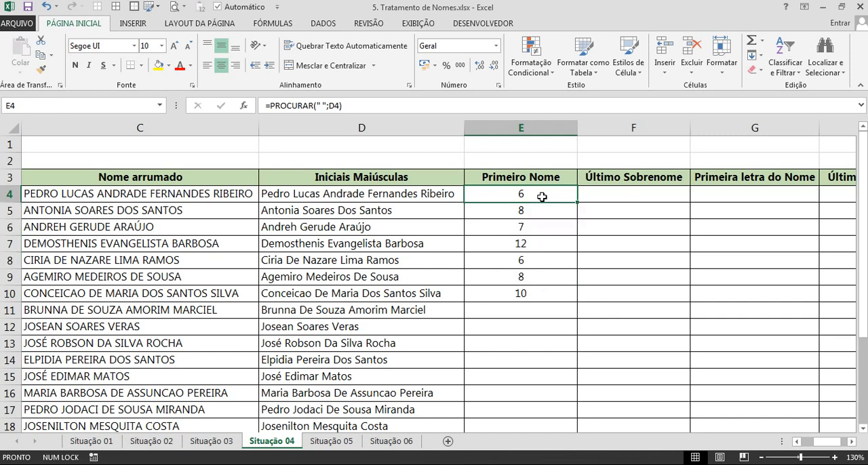
pyautogui.click(530, 296)
pyautogui.doubleClick(310, 294)
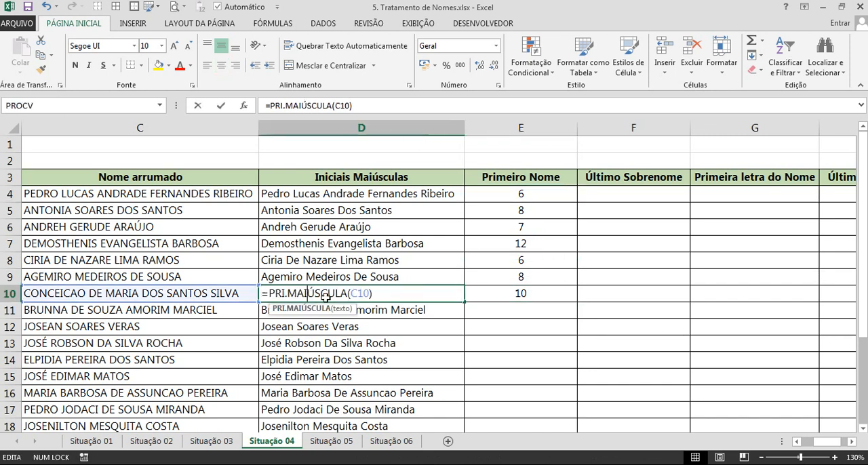
pyautogui.press('Escape')
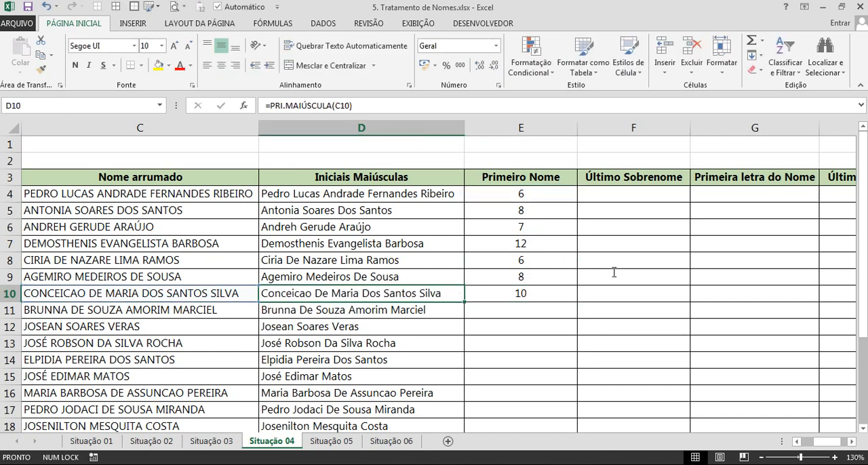
pyautogui.click(532, 274)
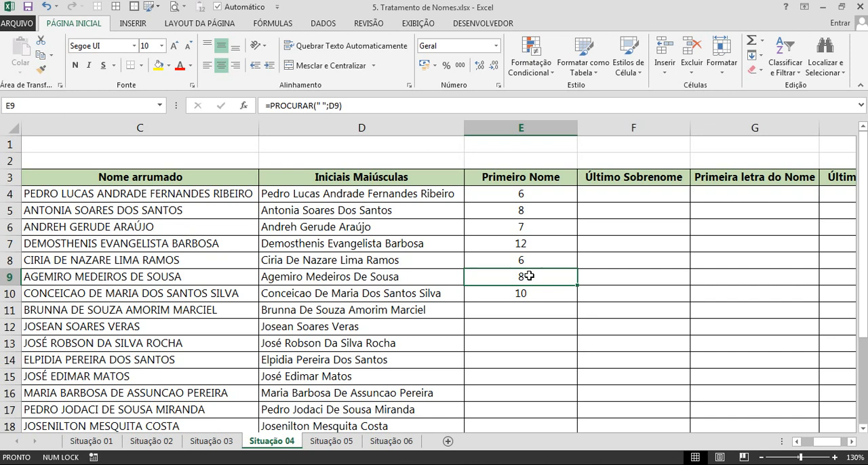
pyautogui.click(536, 196)
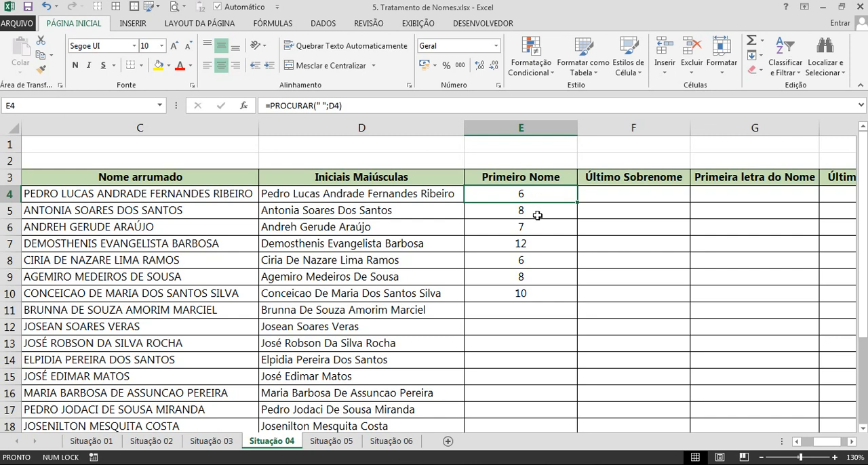
pyautogui.click(536, 215)
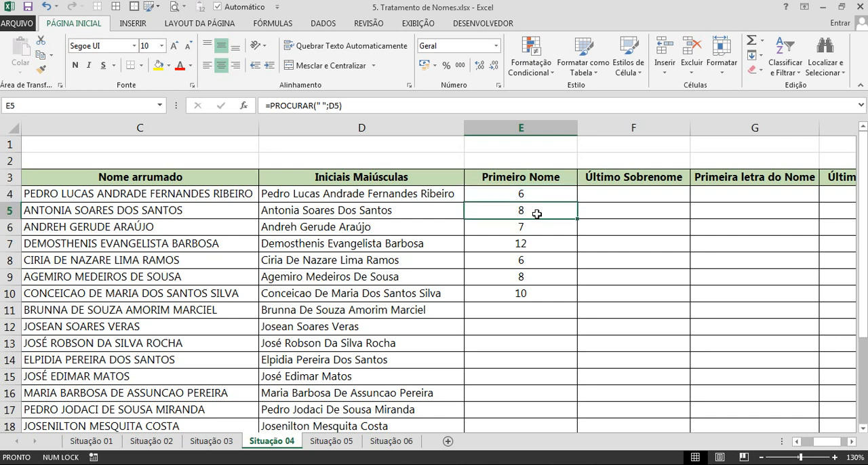
pyautogui.click(521, 196)
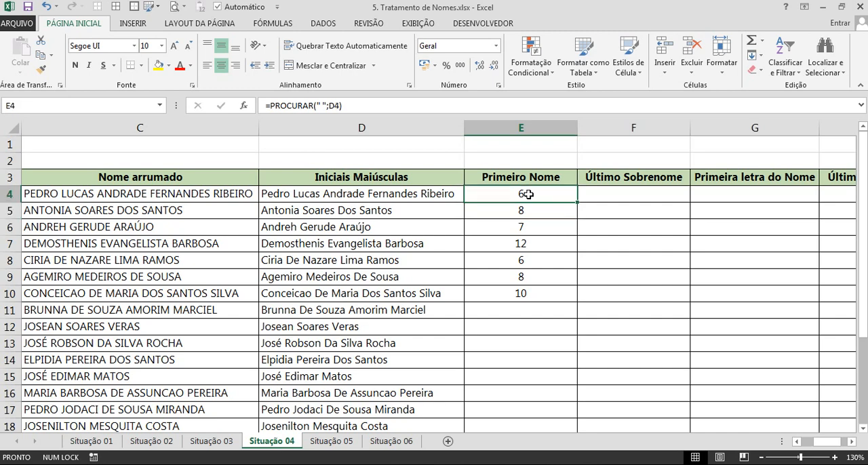
pyautogui.click(374, 107)
pyautogui.write('1')
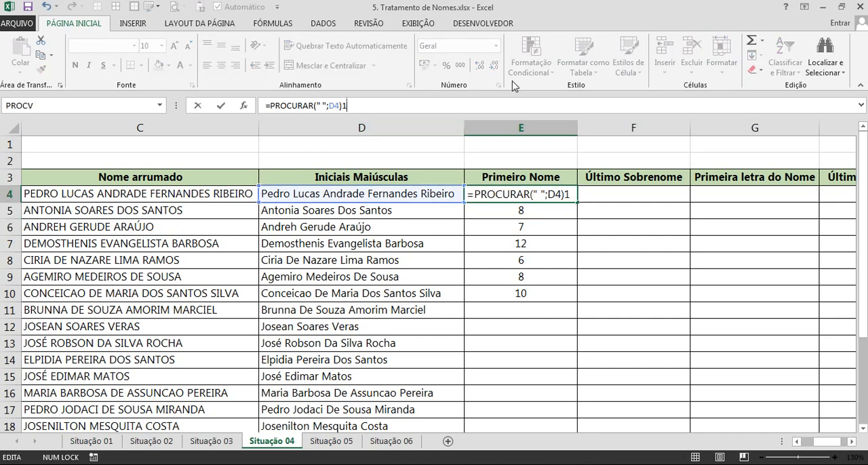
pyautogui.press('Return')
pyautogui.press('Escape')
pyautogui.press('Escape')
pyautogui.press('Escape')
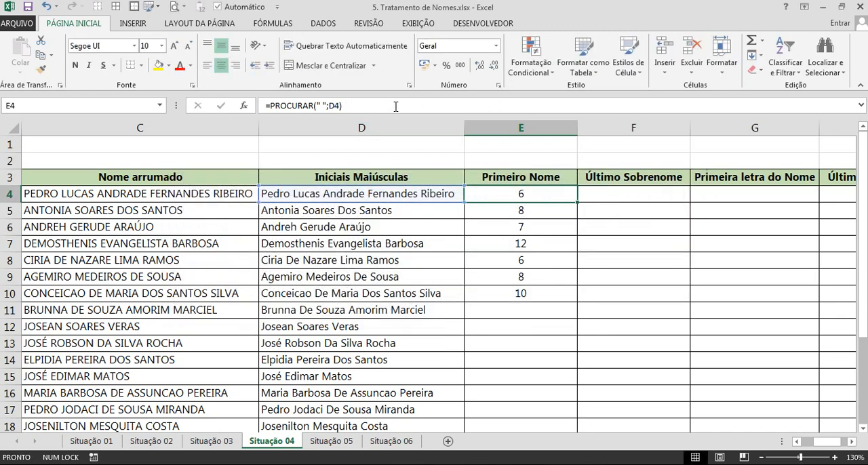
# Change the formula in E4 to =PROCURAR(" ";D4)-1 and fill it down to E10.
pyautogui.click(398, 107)
pyautogui.write('-1')
pyautogui.press('Return')
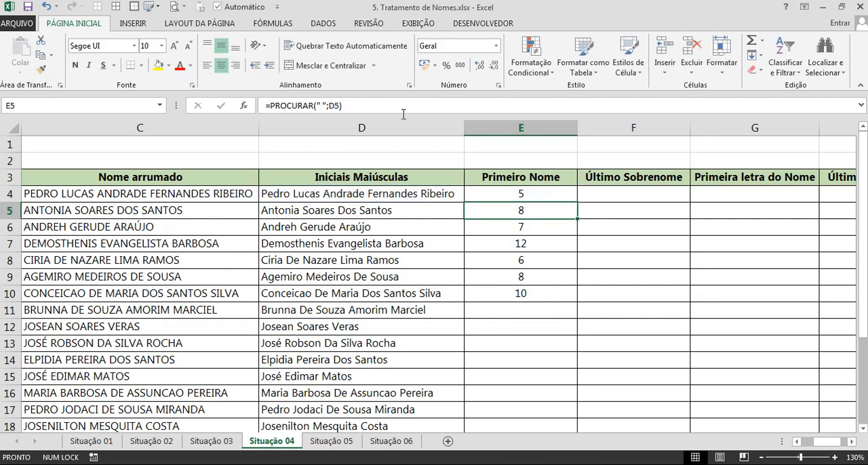
pyautogui.click(531, 188)
pyautogui.moveTo(578, 201); pyautogui.dragTo(588, 287)
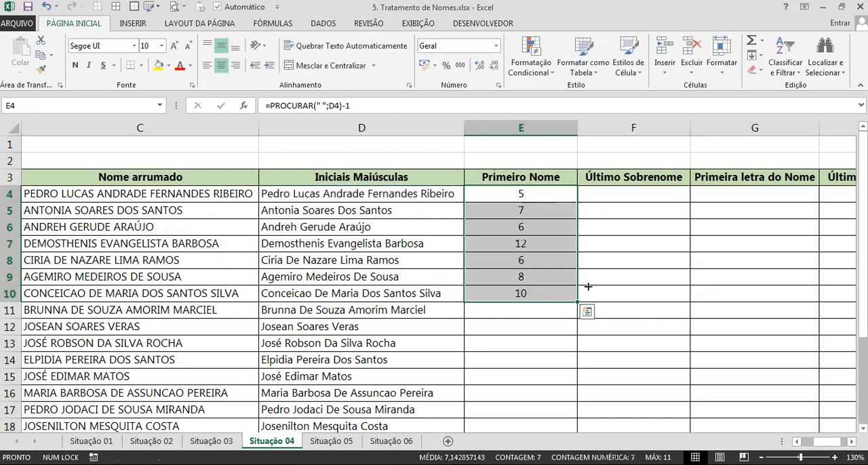
# Compare the results in E4:E10 with the length of each first name and review the PROCURAR expression in E4.
pyautogui.click(545, 197)
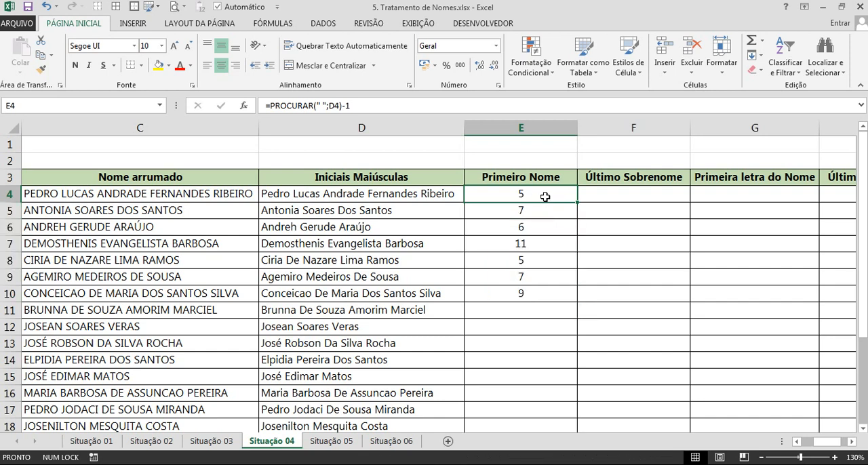
pyautogui.click(541, 210)
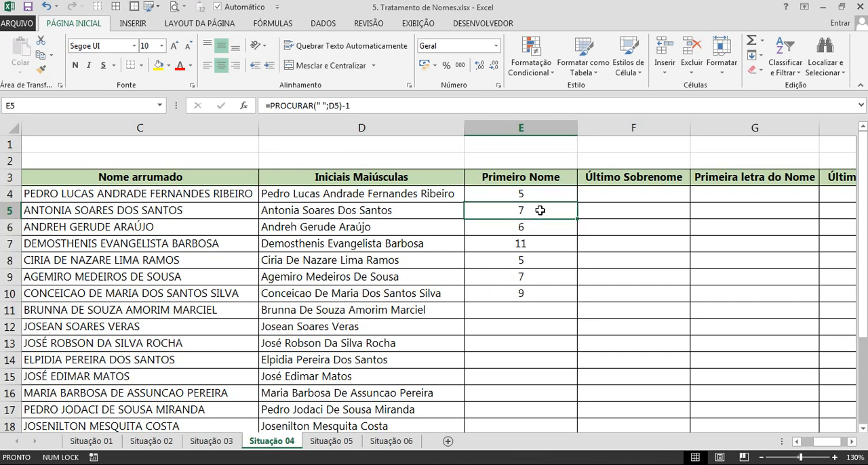
pyautogui.click(532, 261)
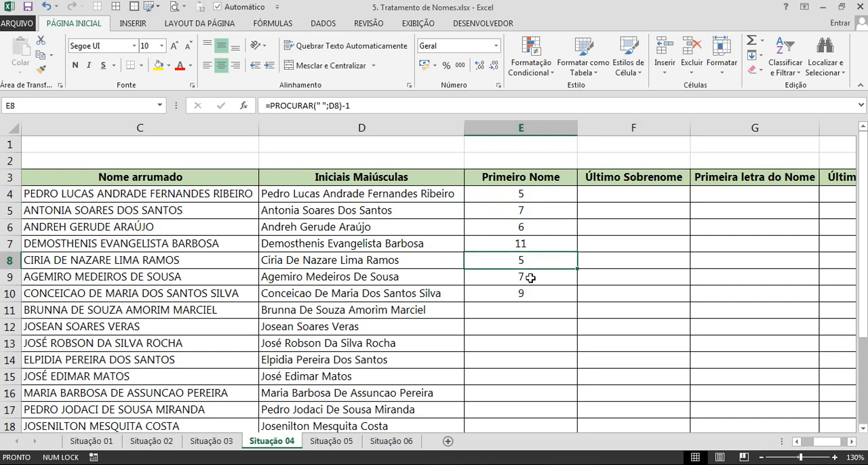
pyautogui.click(525, 277)
pyautogui.click(536, 197)
pyautogui.moveTo(359, 107); pyautogui.dragTo(263, 106)
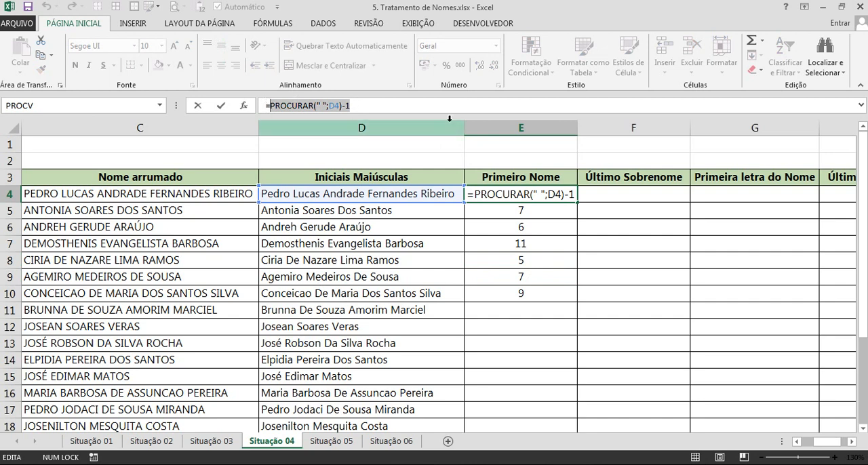
pyautogui.press('Escape')
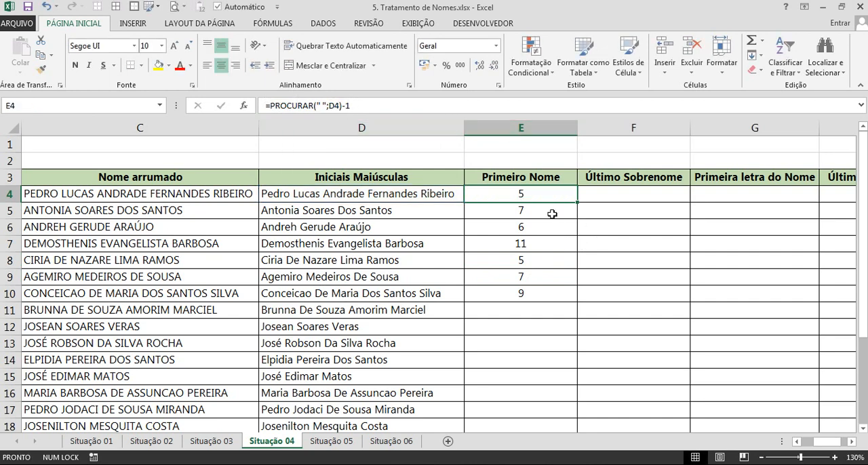
# Clear the PROCURAR formulas from E5:E10 and return to E4.
pyautogui.moveTo(538, 214); pyautogui.dragTo(535, 292)
pyautogui.press('Delete')
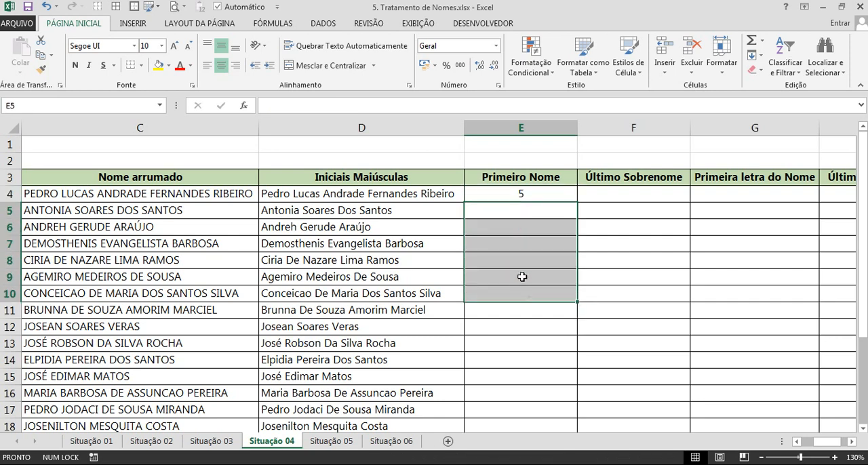
pyautogui.click(509, 197)
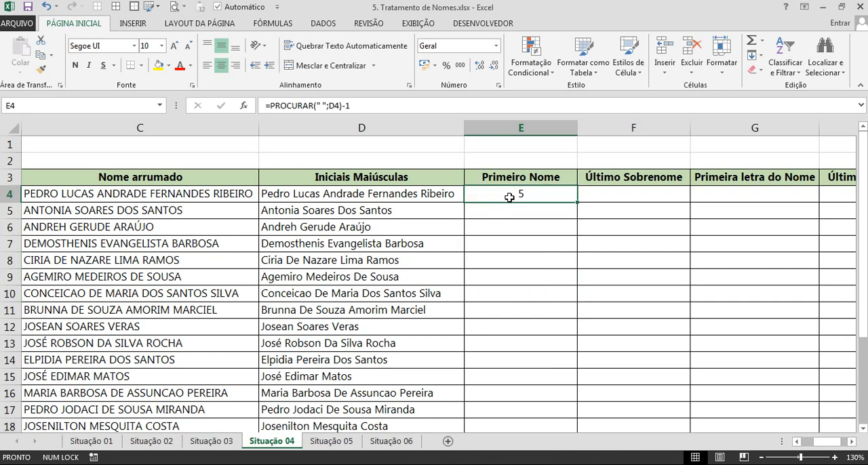
# Wrap the PROCURAR expression in E4 in ESQUERDA, giving =ESQUERDA(D4;PROCURAR(" ";D4)-1).
pyautogui.click(271, 106)
pyautogui.write('esq')
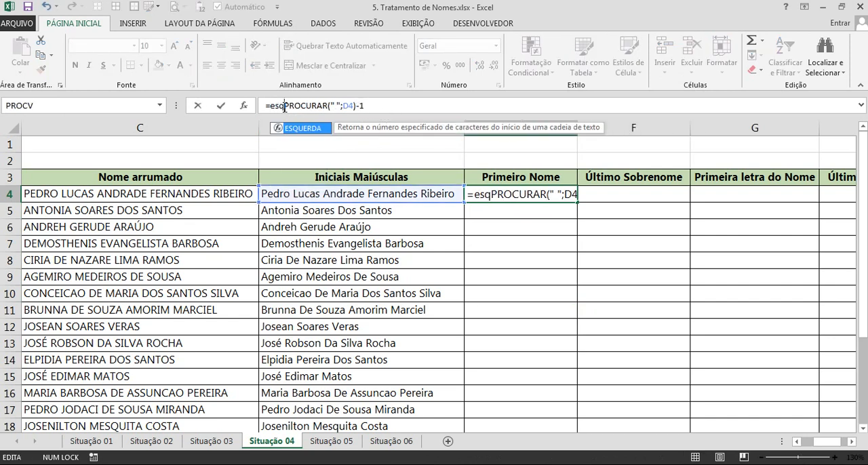
pyautogui.press('Tab')
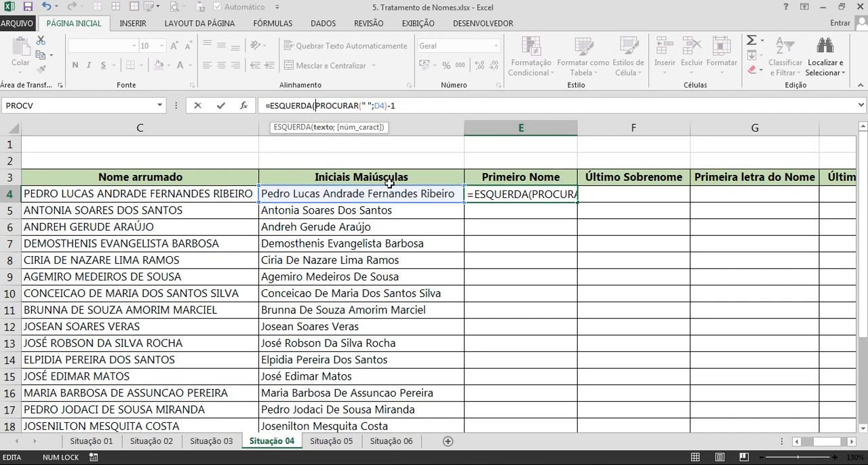
pyautogui.click(346, 193)
pyautogui.write(';')
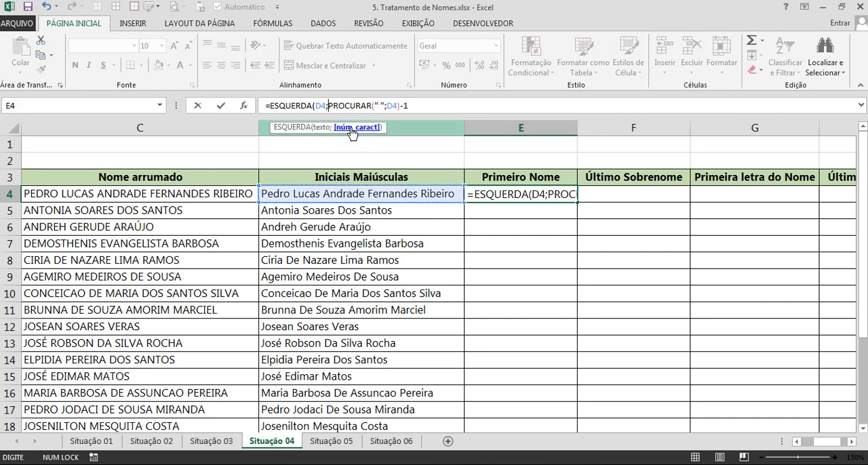
pyautogui.moveTo(328, 105); pyautogui.dragTo(415, 106)
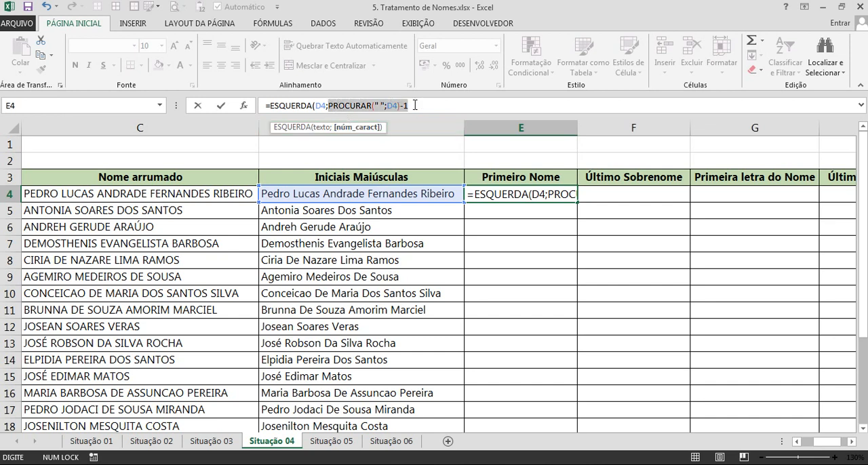
pyautogui.click(429, 105)
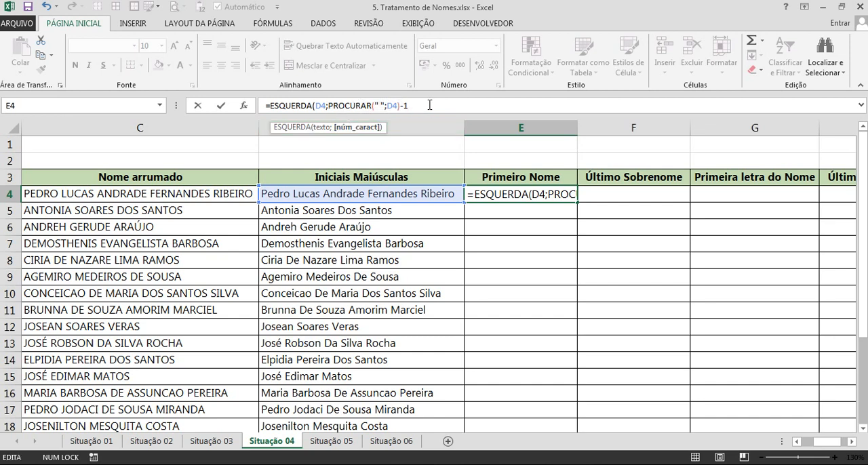
pyautogui.write(')')
pyautogui.press('Return')
# Fill E4's ESQUERDA formula down the Primeiro Nome column to E24 and check the extracted first names.
pyautogui.click(570, 197)
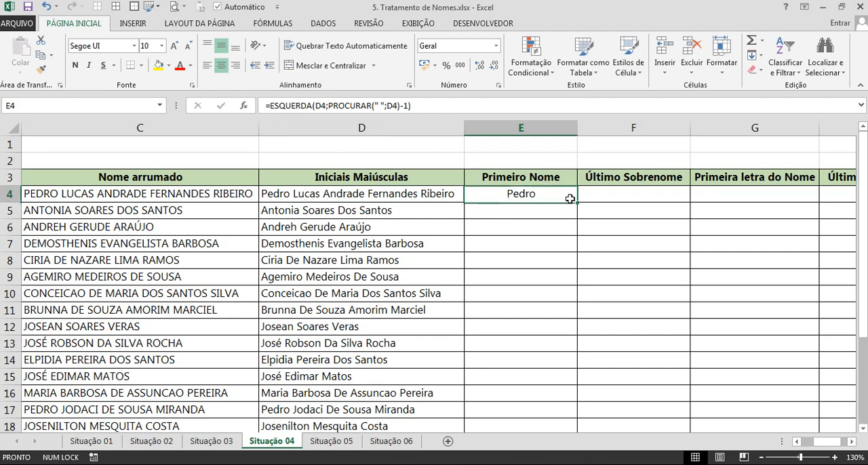
pyautogui.doubleClick(570, 198)
pyautogui.click(562, 247)
pyautogui.scroll(-4, 566, 246)
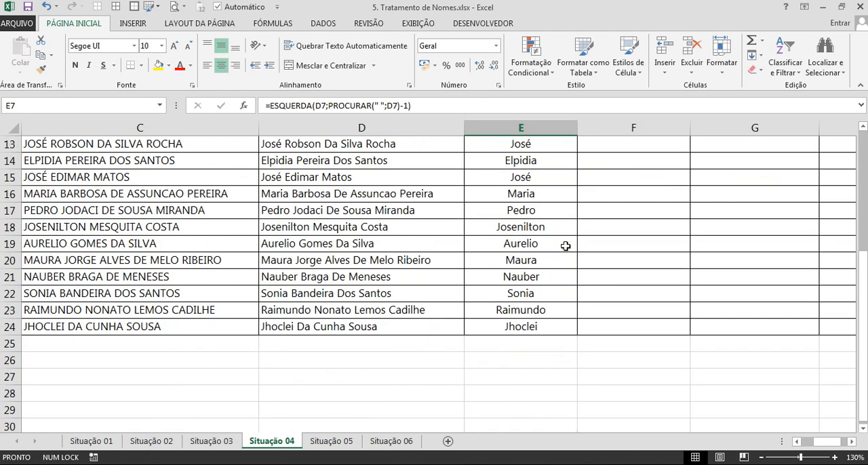
pyautogui.scroll(4, 565, 246)
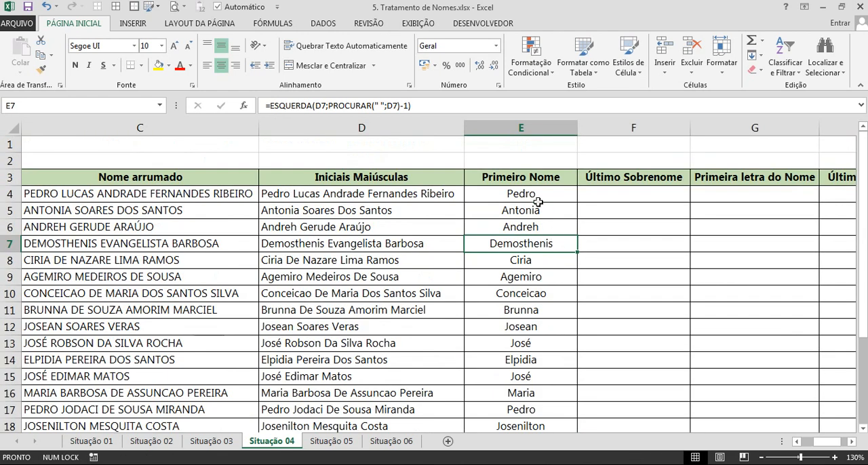
# Review the first names in column E and inspect the PRI.MAIÚSCULA formula in D4.
pyautogui.moveTo(536, 197); pyautogui.dragTo(573, 360)
pyautogui.click(610, 197)
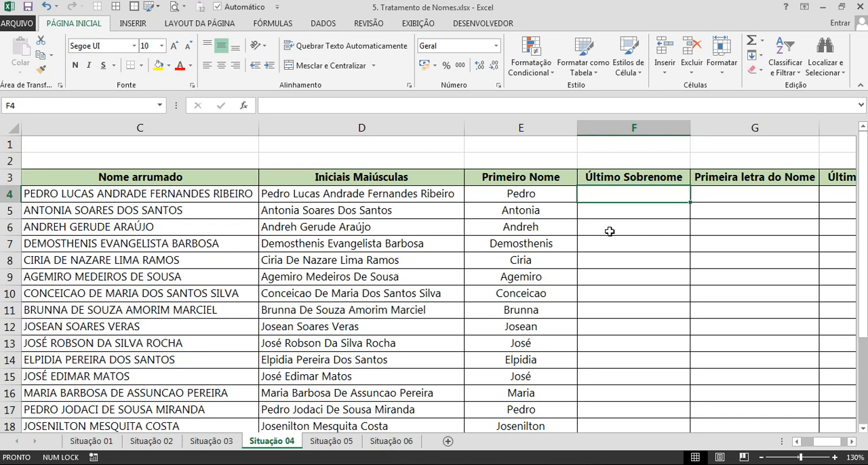
pyautogui.doubleClick(319, 194)
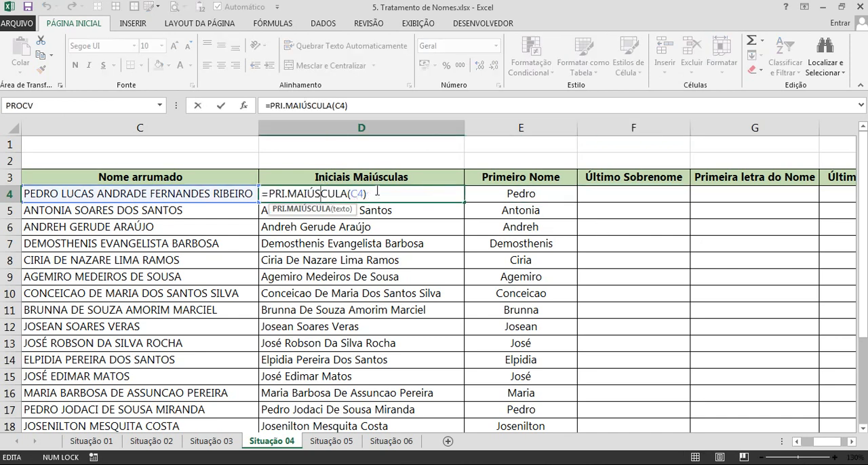
pyautogui.press('Escape')
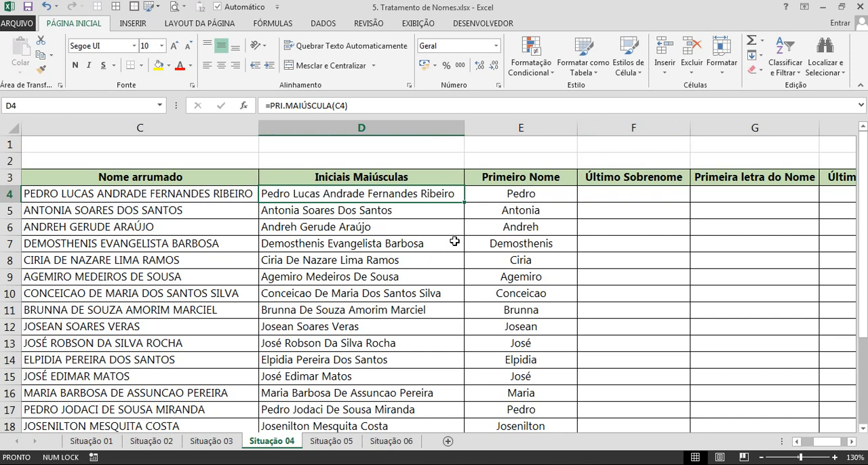
# Enter the last surname from D4's full name as plain text in F4, under Último Sobrenome.
pyautogui.click(605, 194)
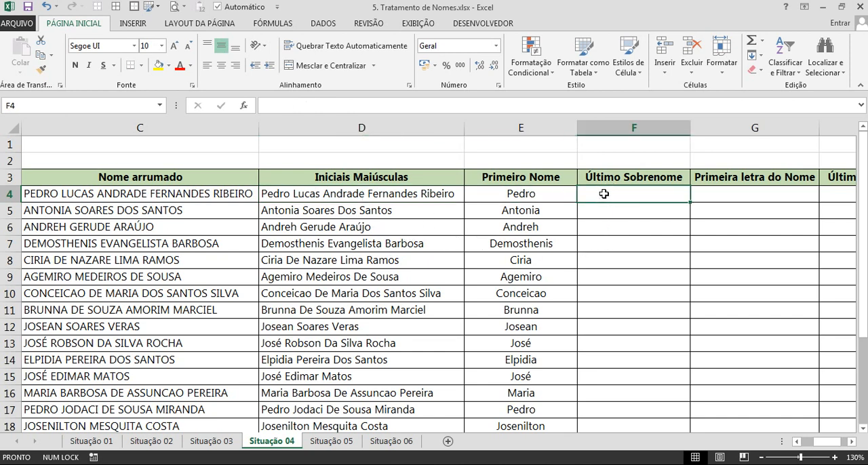
pyautogui.press('capslock')
pyautogui.write('R')
pyautogui.press('capslock')
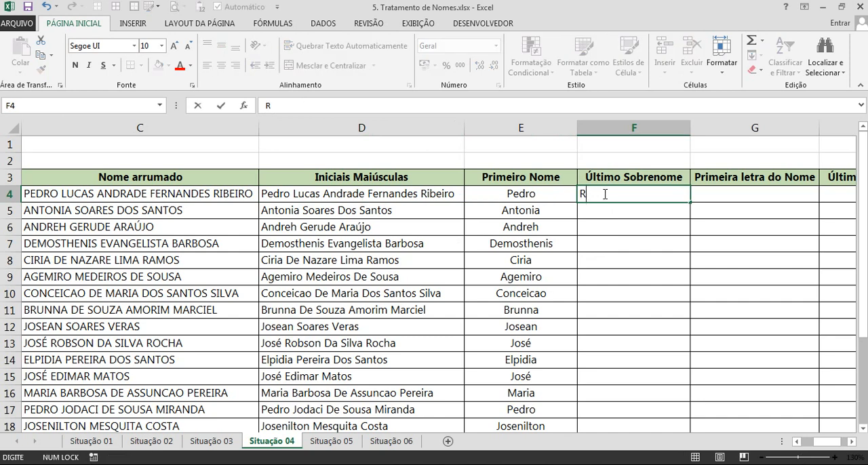
pyautogui.write('ibeiro')
pyautogui.press('Return')
pyautogui.click(628, 192)
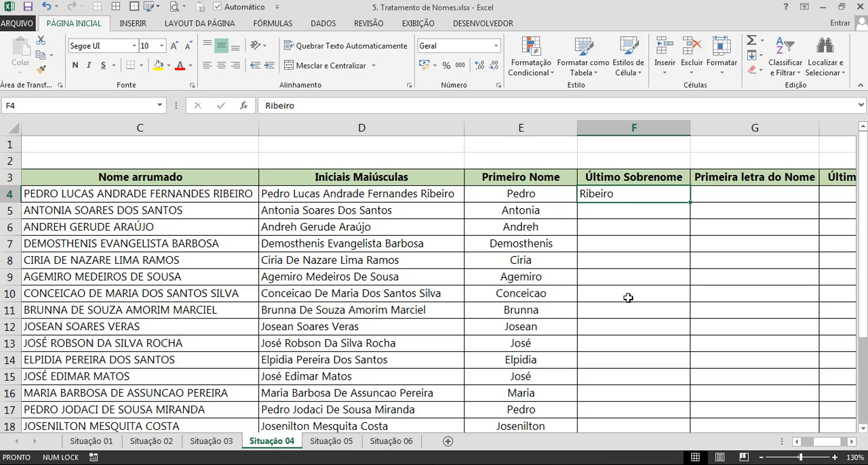
# Select F4:F24 and Flash Fill the last surnames from the example in F4.
pyautogui.scroll(-3, 627, 303)
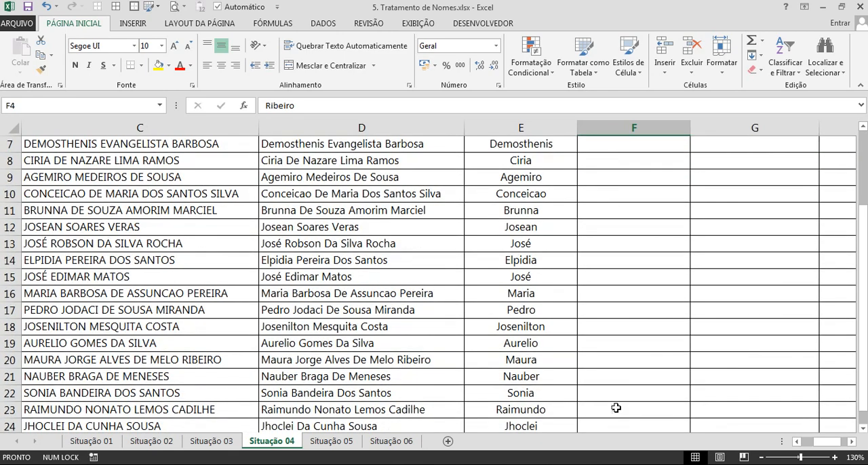
pyautogui.keyDown('shift'); pyautogui.click(603, 377); pyautogui.keyUp('shift')
pyautogui.scroll(3, 618, 282)
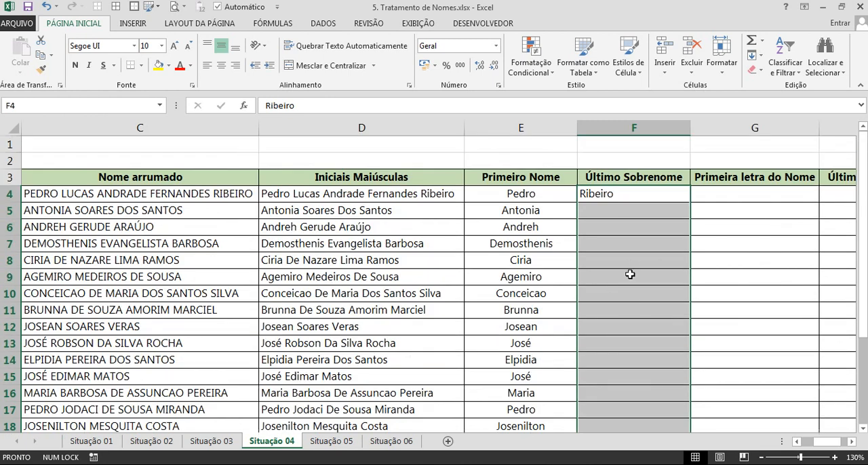
pyautogui.hotkey('ctrl', 'e')
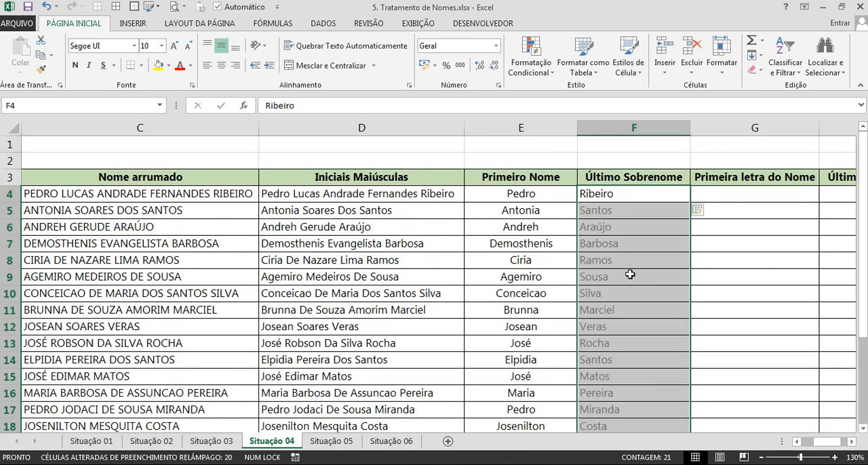
# Check the flash-filled surnames in column F against the full names, along with the Último Sobrenome and Primeira letra do Nome headers.
pyautogui.click(617, 216)
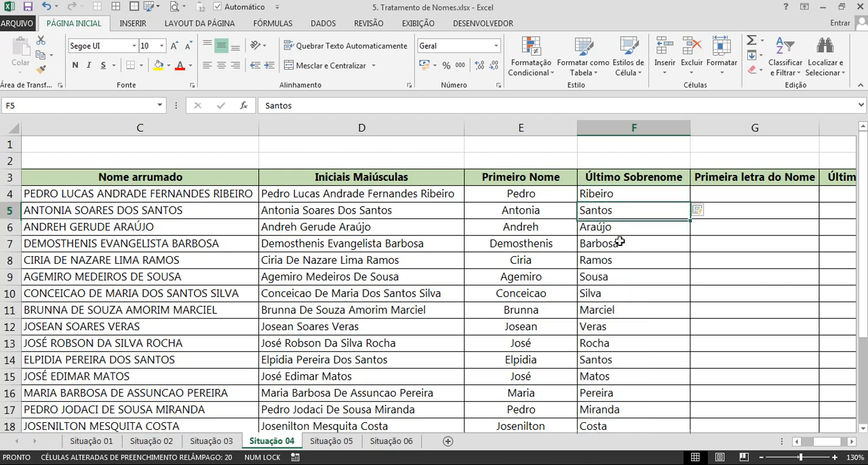
pyautogui.click(620, 242)
pyautogui.click(620, 295)
pyautogui.click(620, 321)
pyautogui.click(612, 310)
pyautogui.scroll(-4, 611, 310)
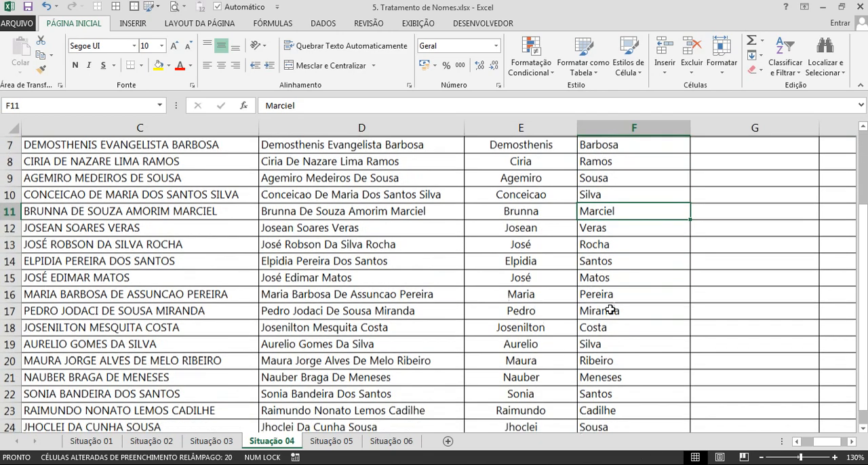
pyautogui.scroll(4, 613, 307)
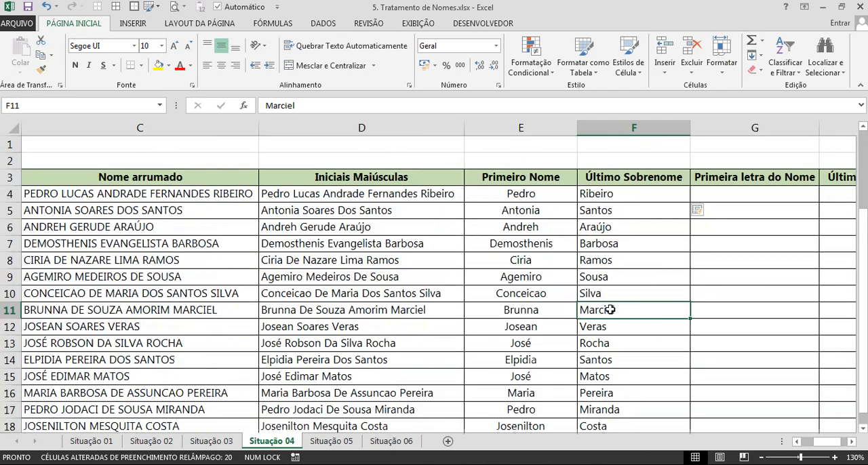
pyautogui.click(629, 178)
pyautogui.press('Right')
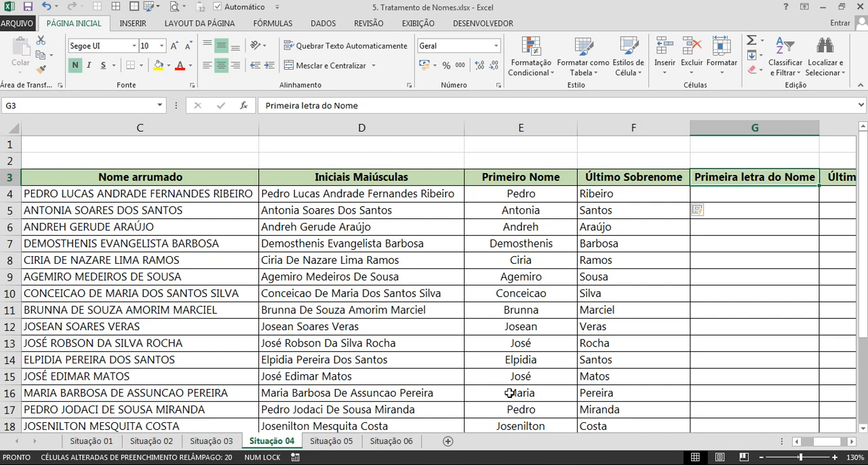
# Enter =ESQUERDA(E4;1) in G4, under Primeira letra do Nome, to extract the first letter of the first name.
pyautogui.click(709, 195)
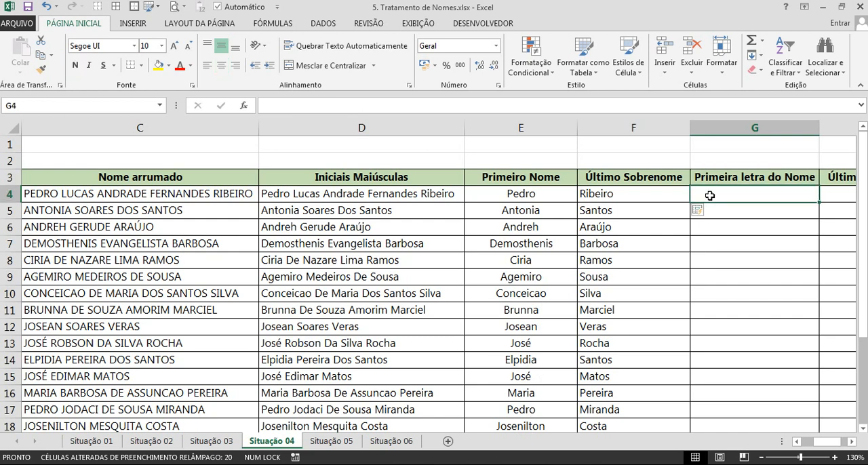
pyautogui.write('=ESQUERDA(')
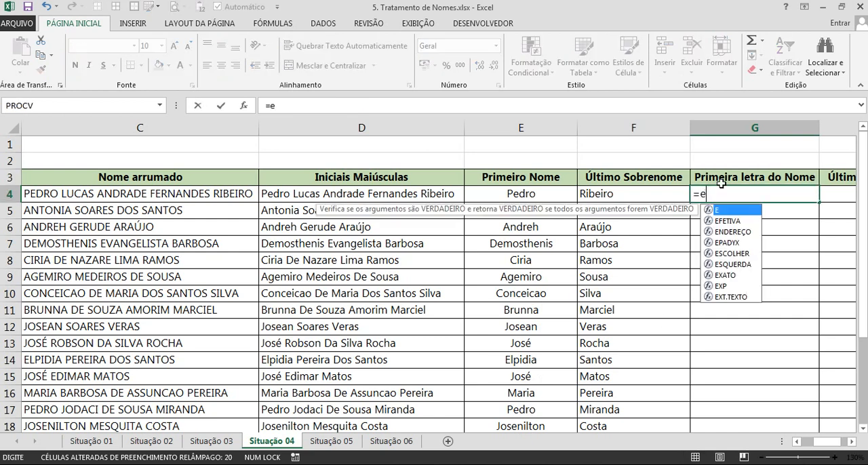
pyautogui.click(530, 194)
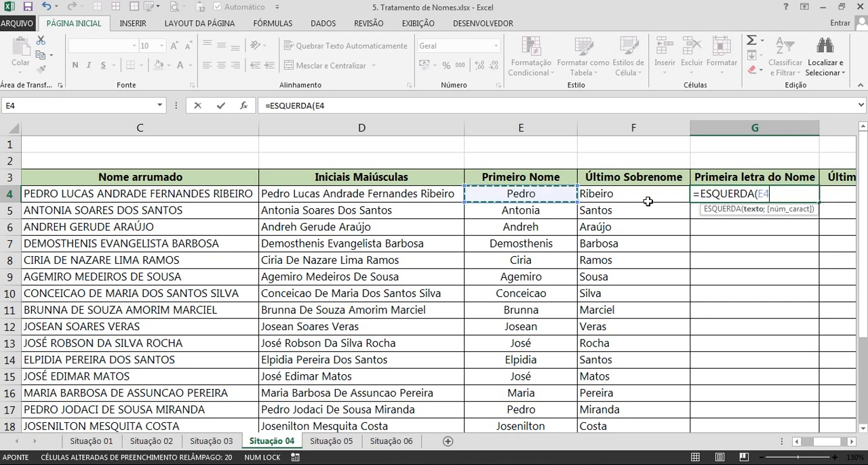
pyautogui.click(398, 195)
pyautogui.click(206, 194)
pyautogui.click(419, 194)
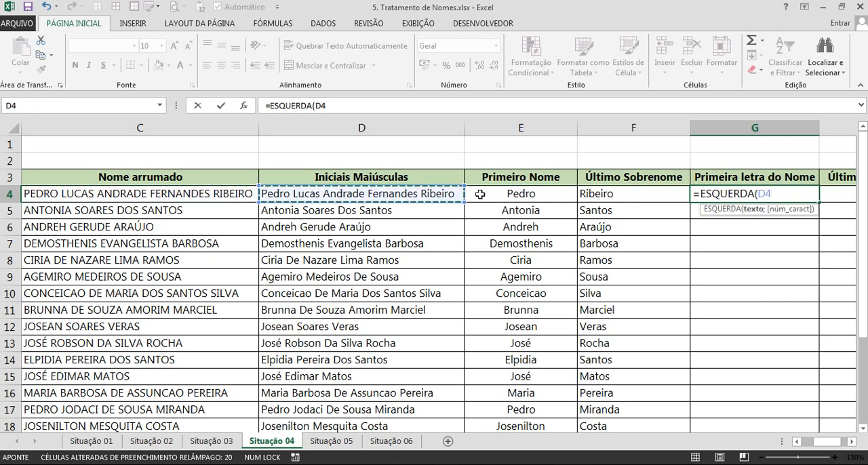
pyautogui.click(527, 195)
pyautogui.write(';1')
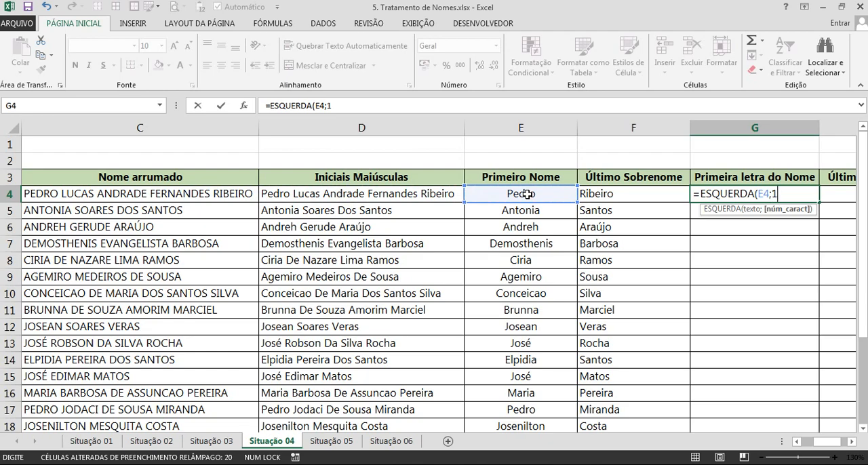
pyautogui.press('Return')
# Fill the ESQUERDA formula from G4 down to G24 and check the initials in column G.
pyautogui.click(739, 196)
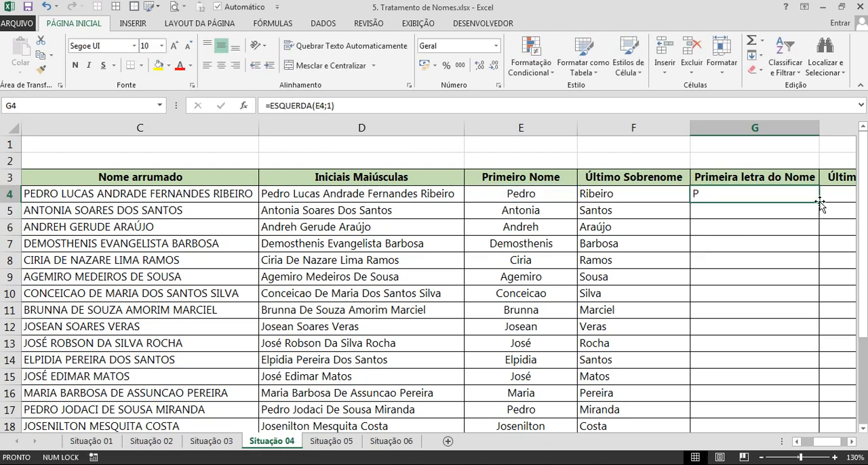
pyautogui.doubleClick(819, 202)
pyautogui.scroll(-4, 781, 200)
pyautogui.scroll(3, 780, 202)
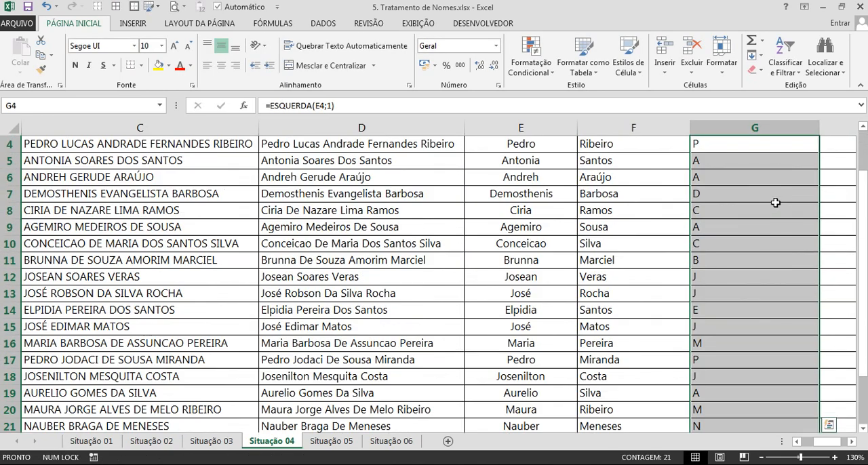
pyautogui.scroll(1, 775, 202)
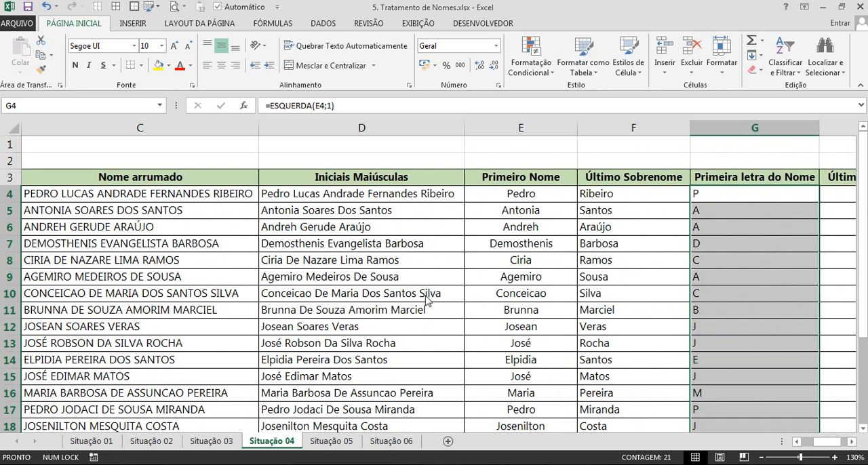
# Turn on filtering for the table headers and filter Primeira letra do Nome to show only M.
pyautogui.click(425, 295)
pyautogui.hscroll(-2, 425, 295)
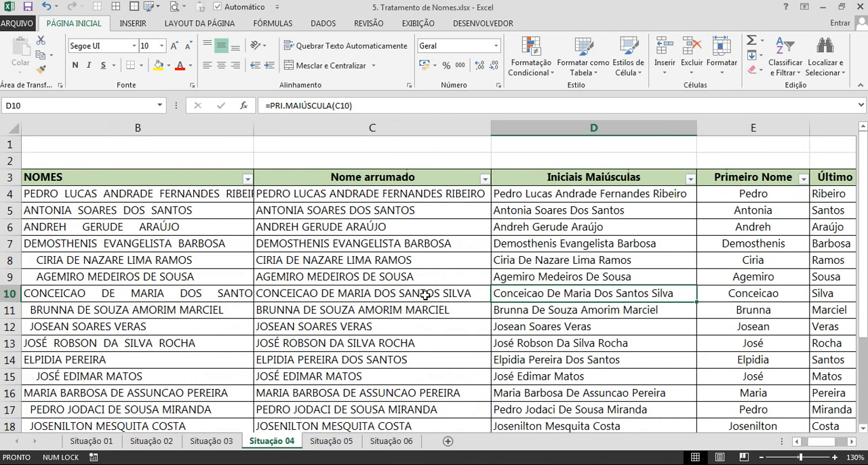
pyautogui.click(450, 280)
pyautogui.press('Right')
pyautogui.press('Right')
pyautogui.press('Right')
pyautogui.press('Right')
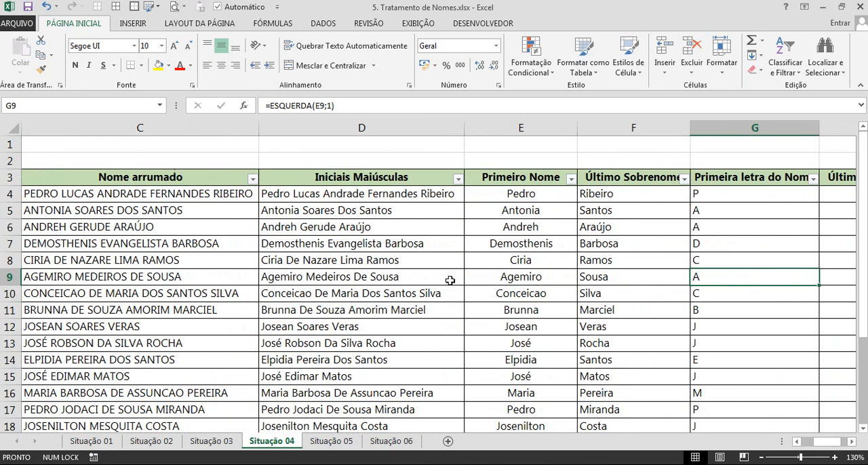
pyautogui.click(813, 178)
pyautogui.click(707, 306)
pyautogui.click(693, 374)
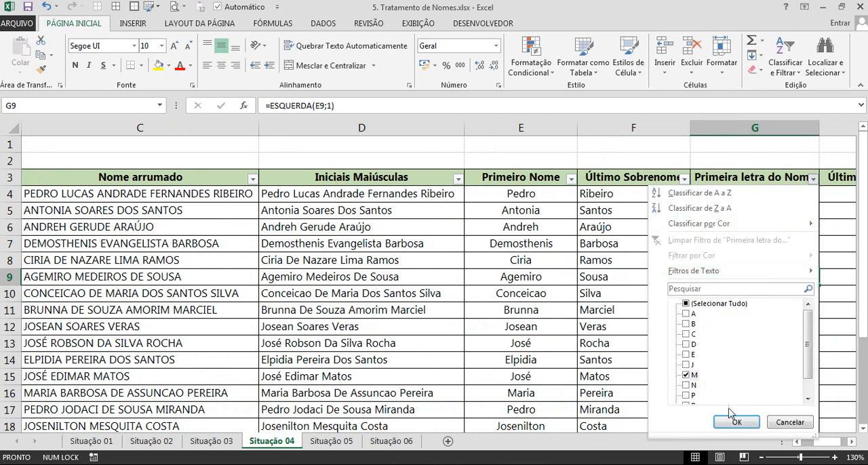
pyautogui.click(737, 422)
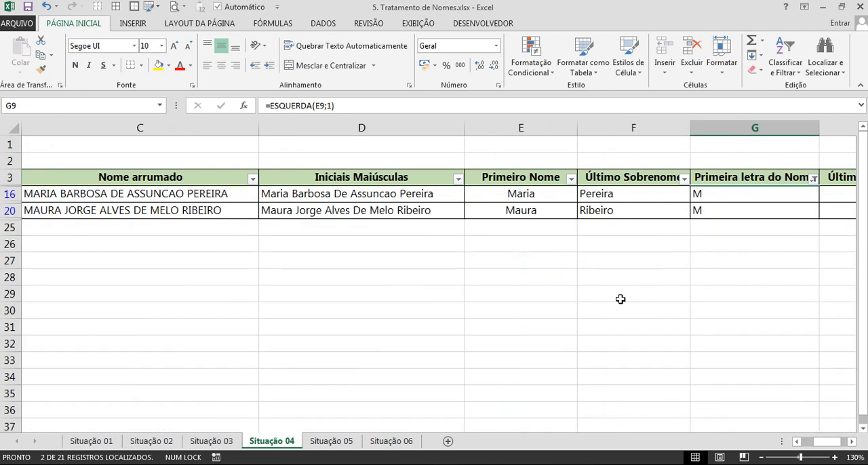
# Switch the Primeira letra do Nome filter from M to A and remove the filters from the table.
pyautogui.click(813, 178)
pyautogui.click(690, 376)
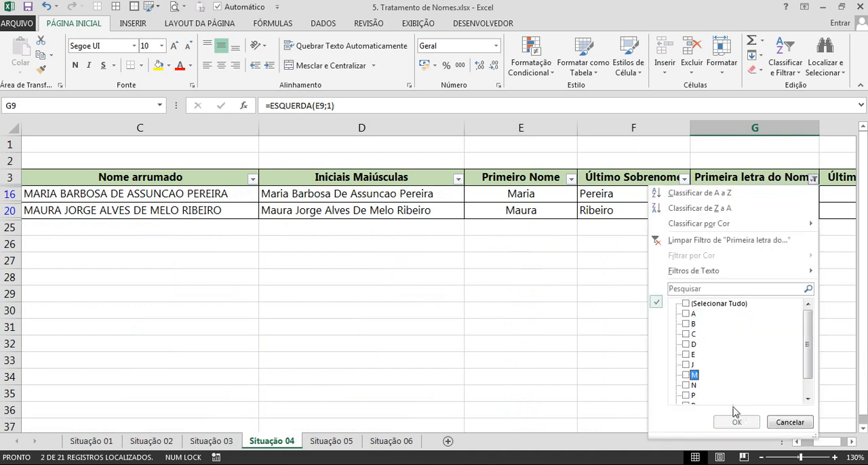
pyautogui.click(689, 314)
pyautogui.click(746, 423)
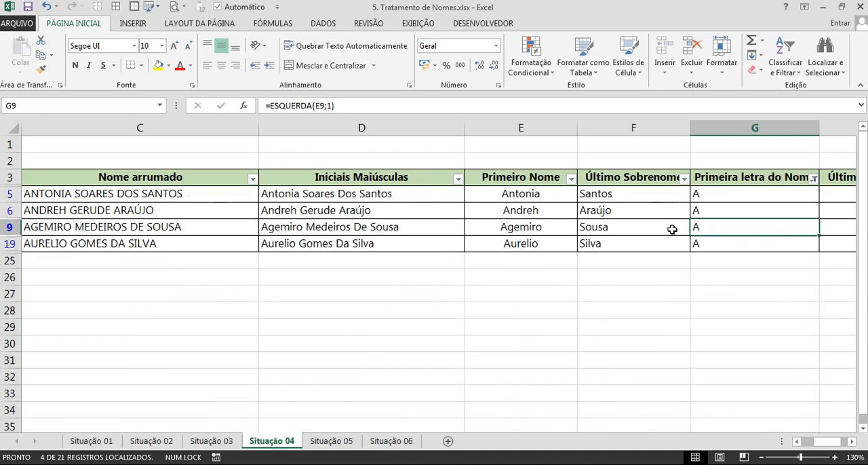
pyautogui.click(581, 211)
pyautogui.hotkey('ctrl', 'shift', 'l')
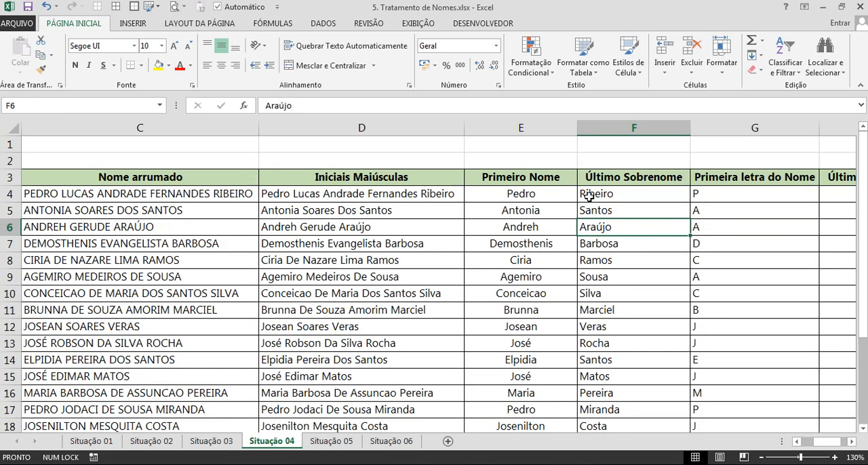
# Enter =DIREITA(D4;1) in H4, under Última letra do Nome, to extract the last letter of the full name.
pyautogui.click(602, 177)
pyautogui.press('Right')
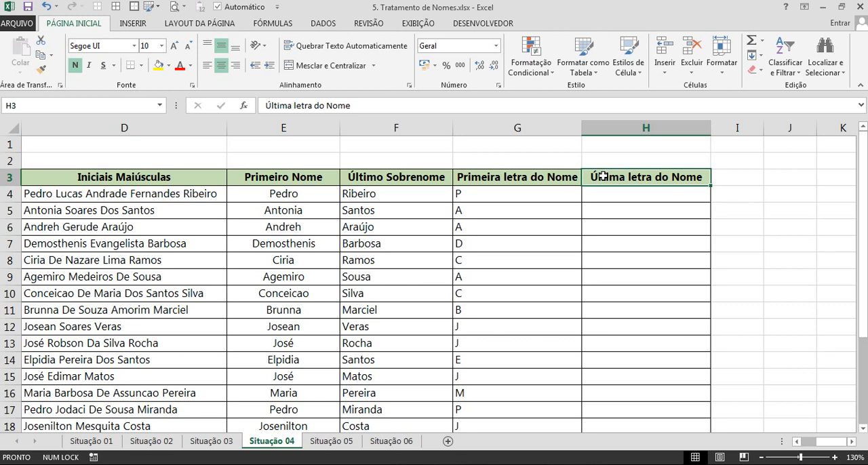
pyautogui.click(286, 195)
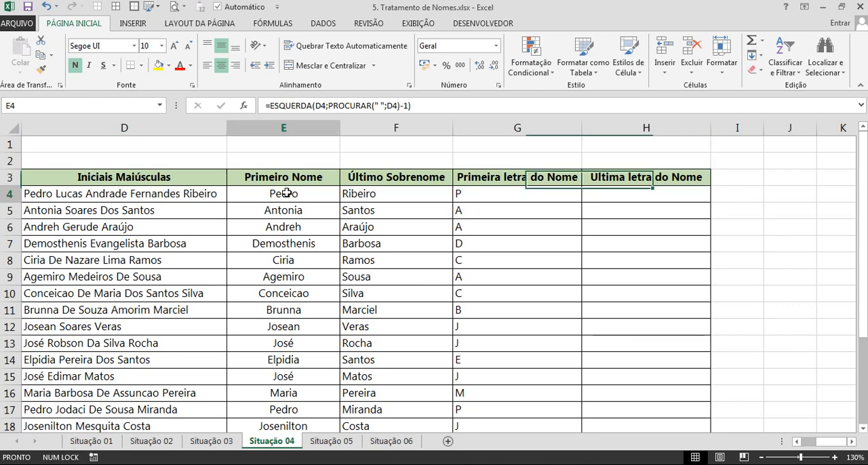
pyautogui.click(593, 198)
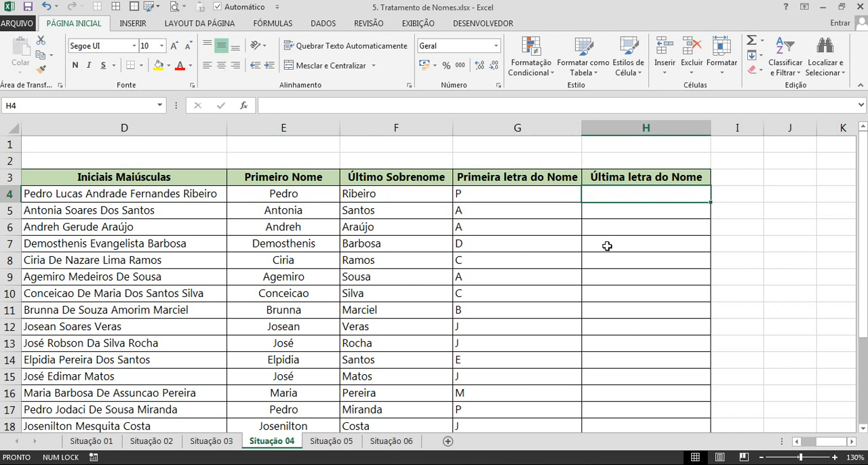
pyautogui.write('=')
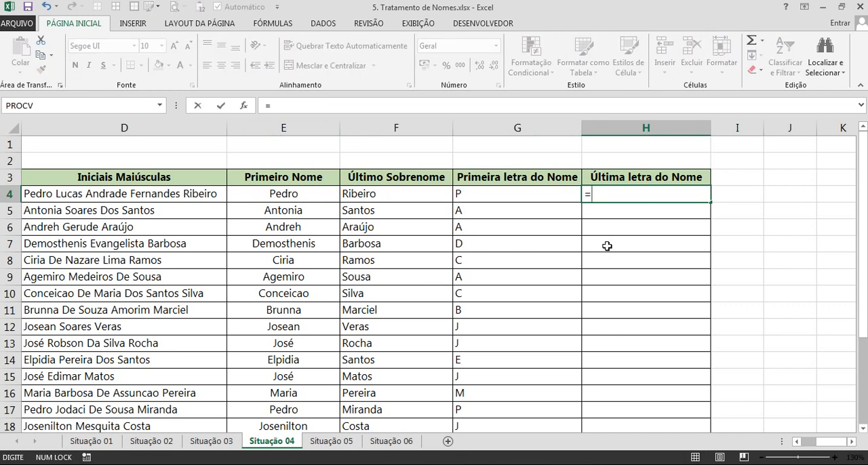
pyautogui.write('dir')
pyautogui.press('Tab')
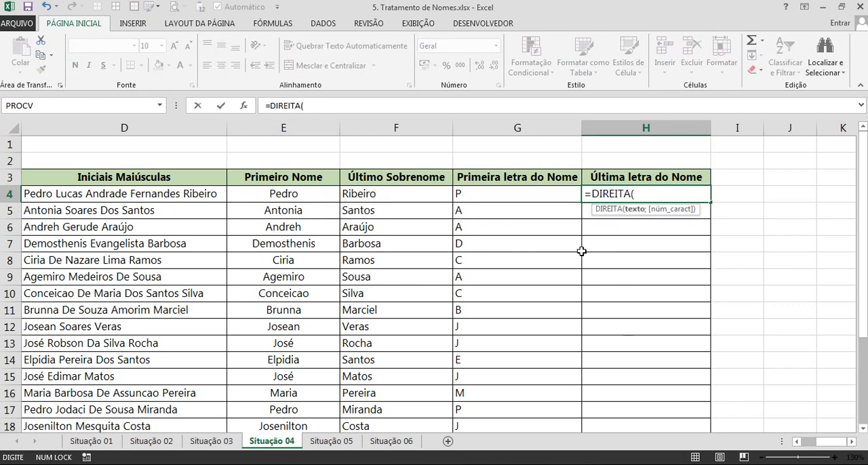
pyautogui.click(198, 197)
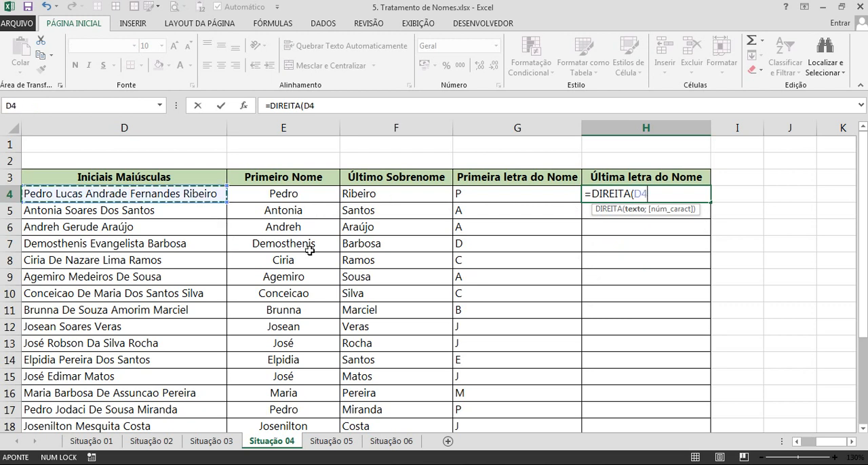
pyautogui.write(';1')
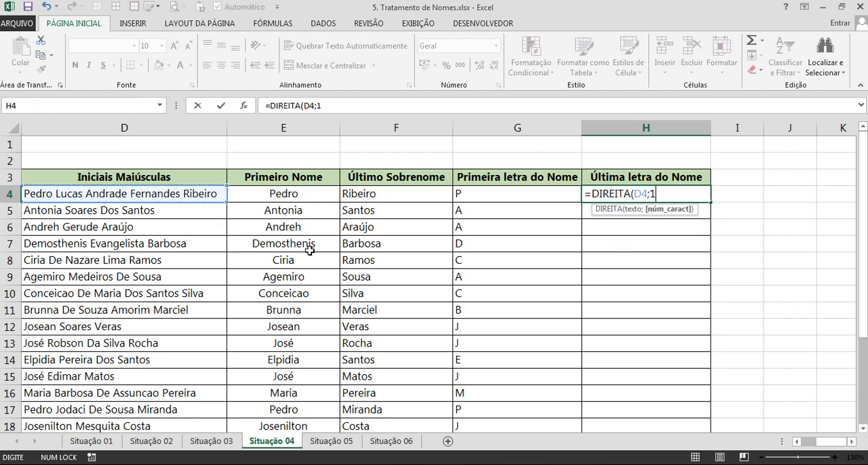
pyautogui.hotkey('ctrl', 'Return')
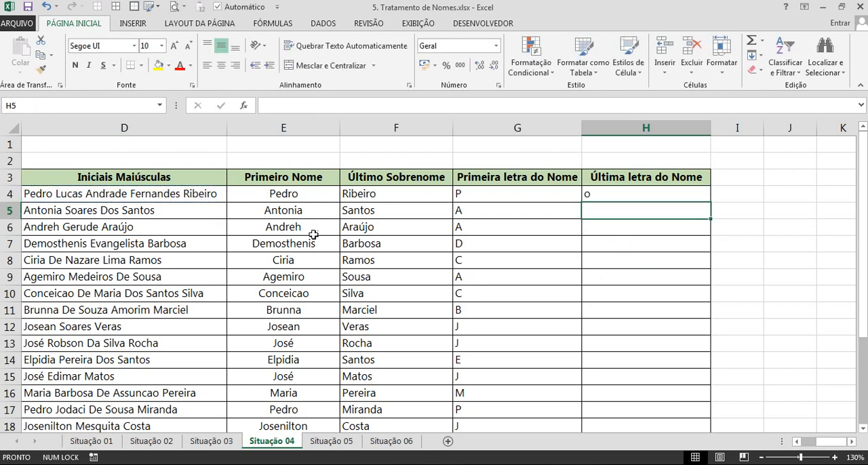
# Fill the DIREITA formula from H4 down to H24 and compare the extracted letters with the full names in column D.
pyautogui.click(218, 195)
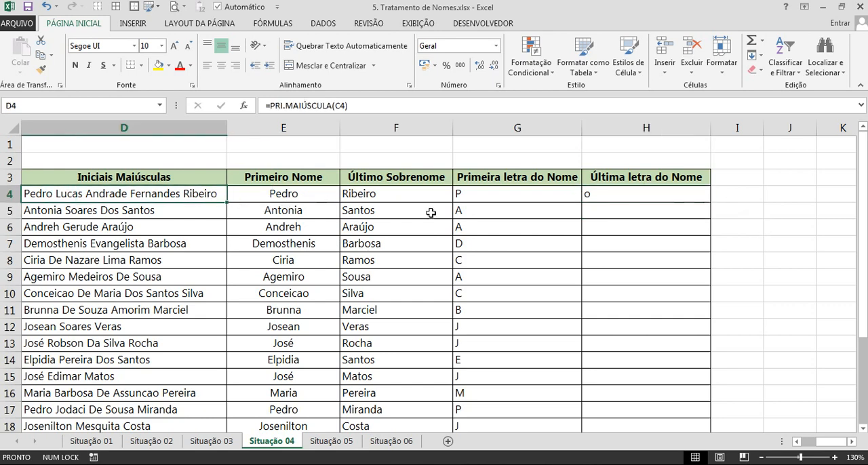
pyautogui.click(642, 198)
pyautogui.doubleClick(714, 204)
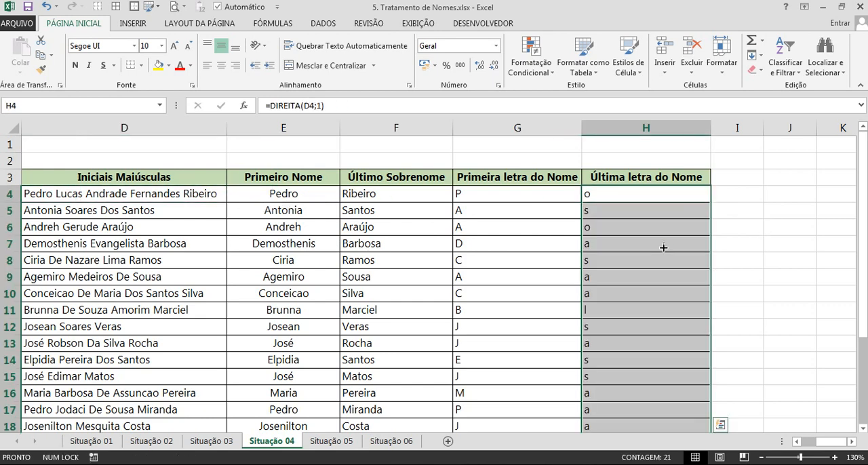
pyautogui.scroll(-2, 663, 247)
pyautogui.scroll(-1, 647, 280)
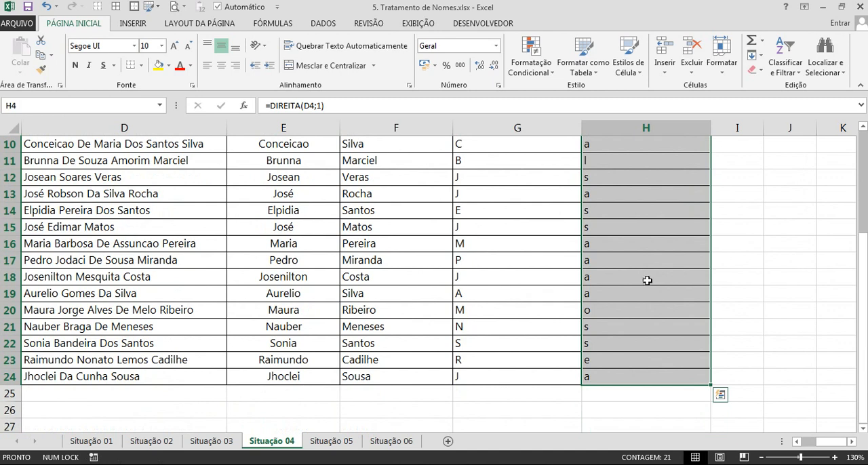
pyautogui.click(600, 325)
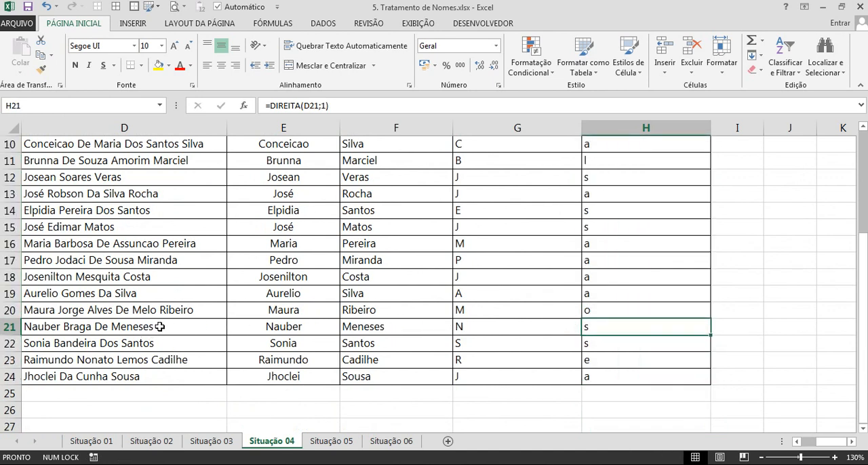
pyautogui.scroll(3, 582, 324)
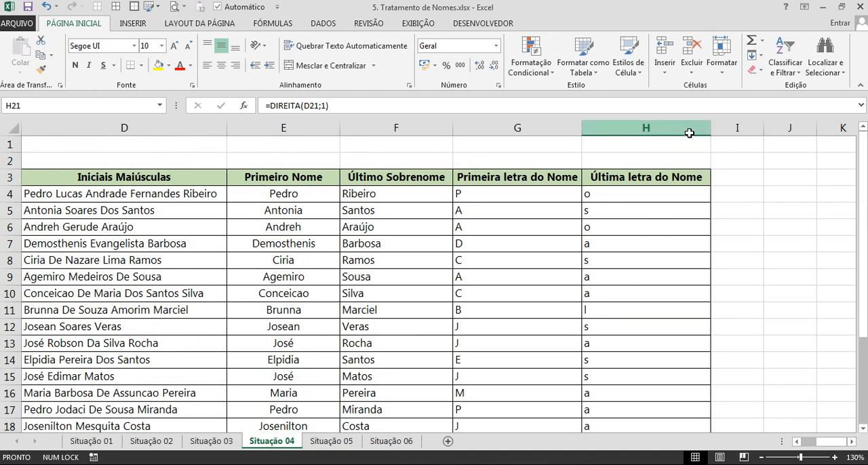
# Clear the last-letter formulas from H4:H24, under Última letra do Nome.
pyautogui.click(658, 194)
pyautogui.click(734, 196)
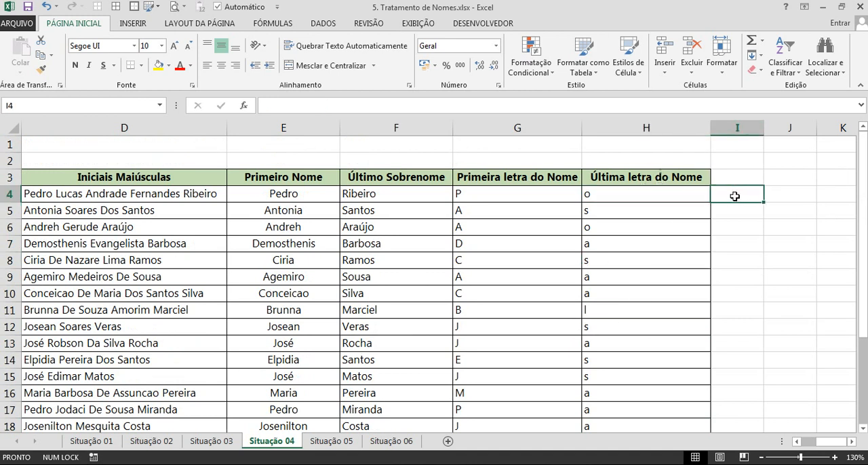
pyautogui.click(645, 192)
pyautogui.hotkey('ctrl', 'shift', 'Down')
pyautogui.press('Delete')
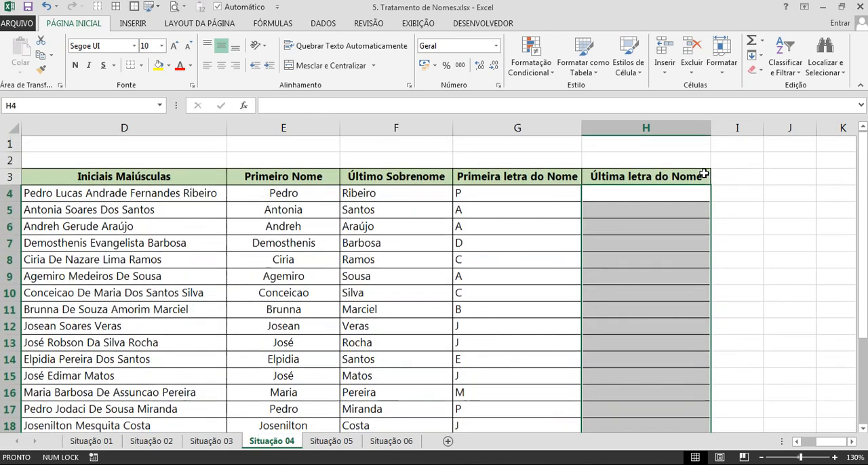
# Enter =DIREITA(E4;1) in H4 to extract the last letter of the first name.
pyautogui.click(657, 194)
pyautogui.write('=')
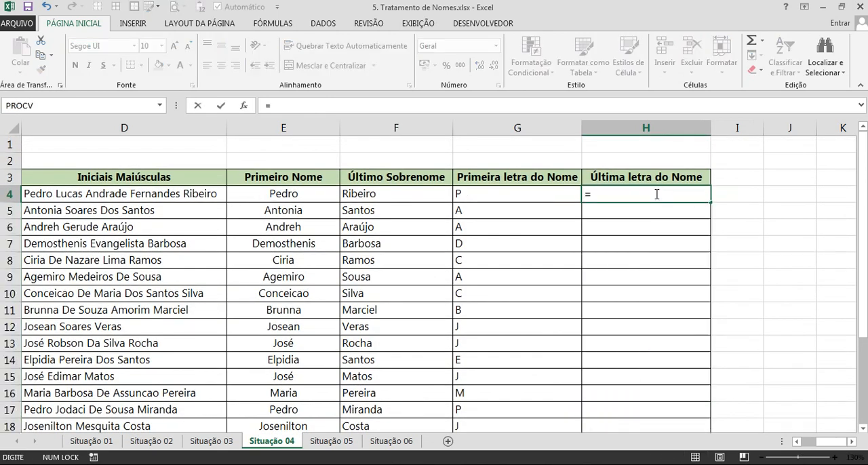
pyautogui.write('dire')
pyautogui.press('Tab')
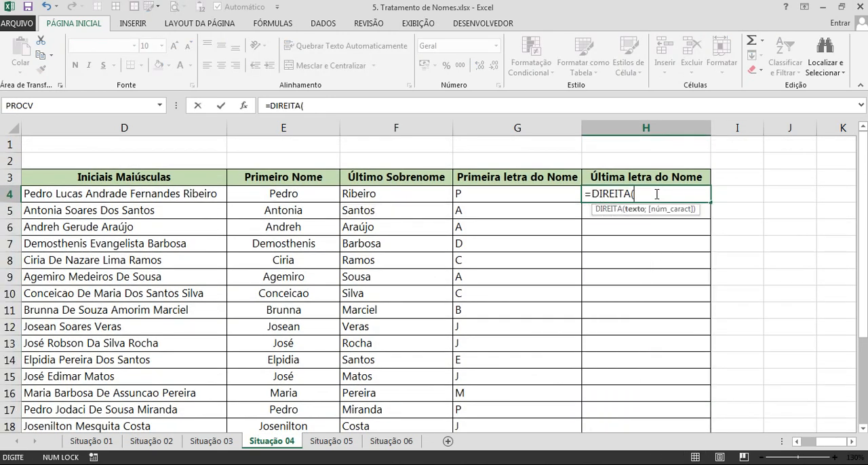
pyautogui.click(317, 195)
pyautogui.write(';1')
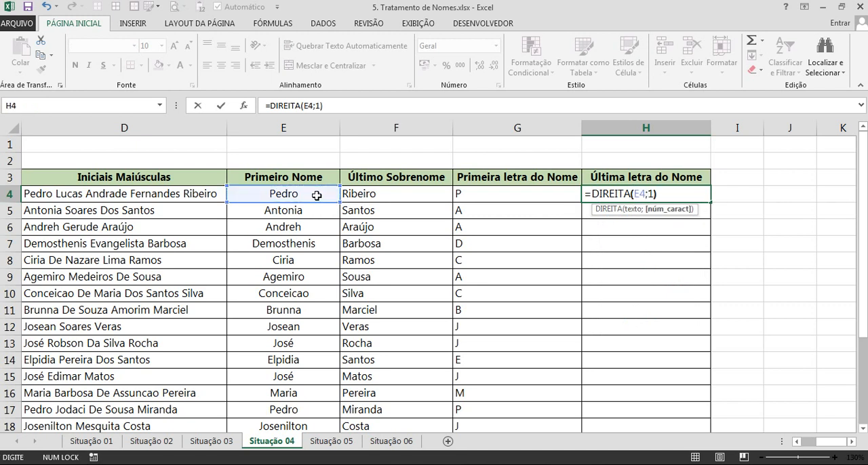
pyautogui.press('Return')
# Fill the first-name DIREITA formula from H4 down to H24 and check the results through the last row.
pyautogui.click(608, 193)
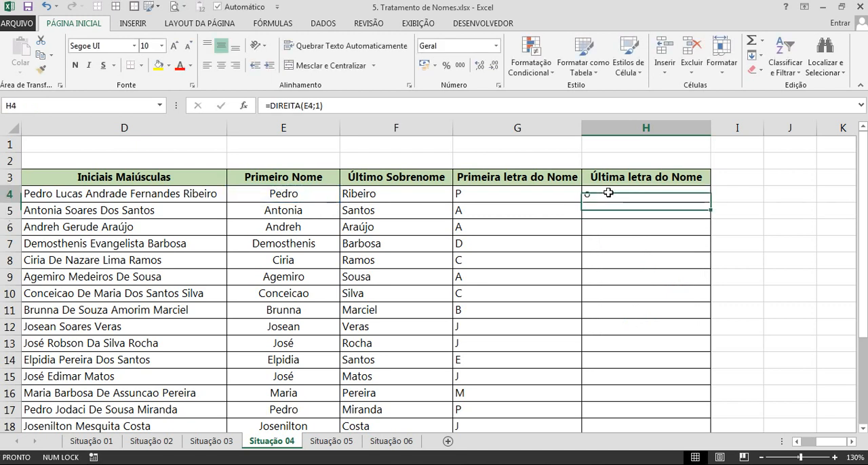
pyautogui.doubleClick(710, 209)
pyautogui.scroll(-3, 676, 251)
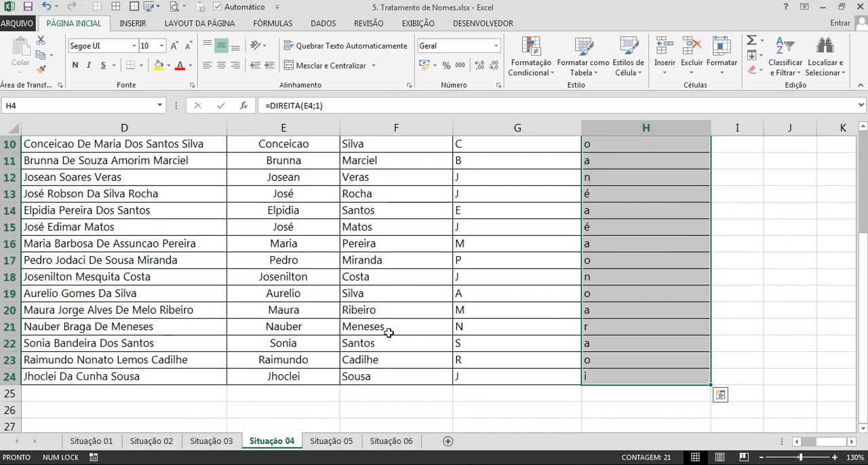
# Compare the first name in E21 with its extracted last letter in H21.
pyautogui.click(296, 327)
pyautogui.click(599, 327)
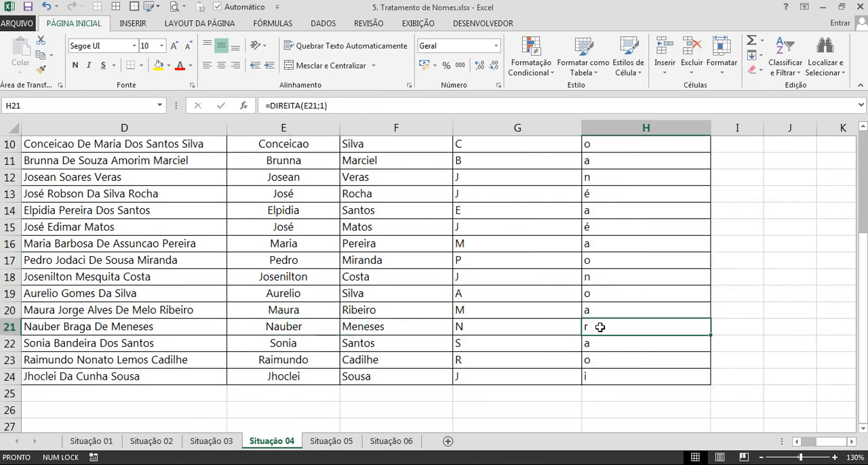
pyautogui.scroll(3, 599, 327)
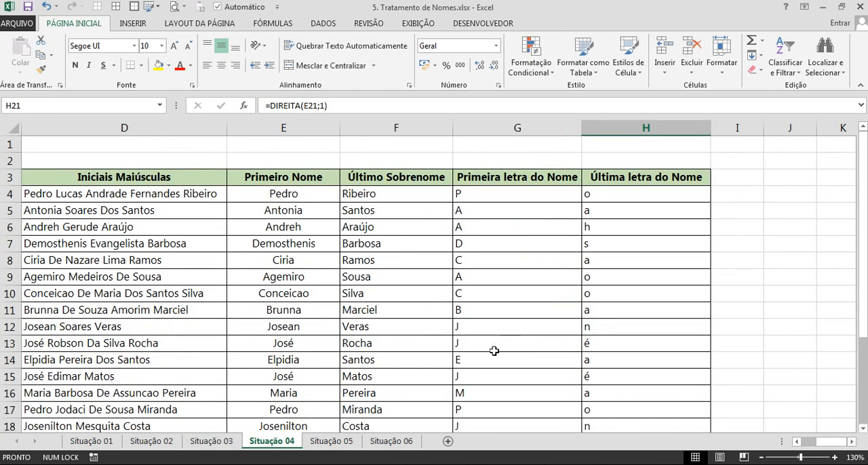
# Open the Situação 05 sheet and examine the accented municipality names in column B.
pyautogui.click(346, 441)
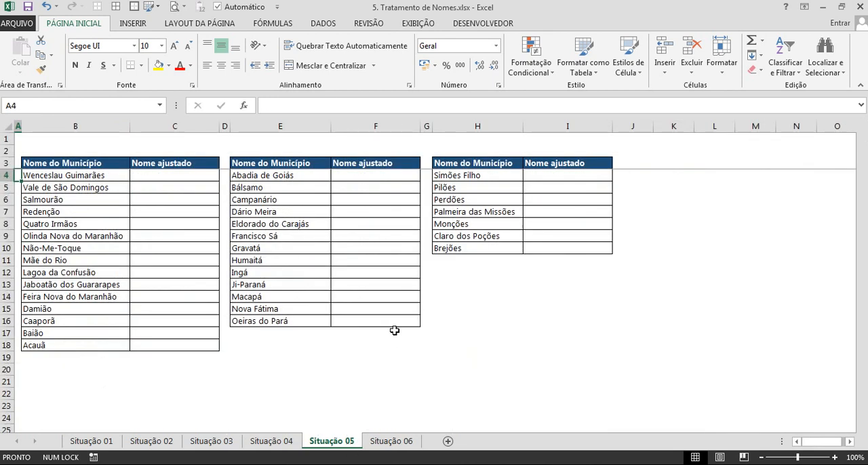
pyautogui.scroll(1, 395, 330)
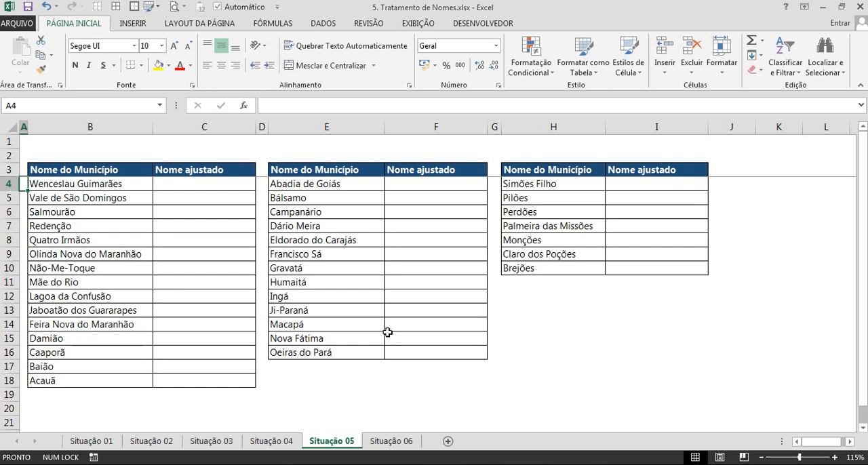
pyautogui.click(117, 185)
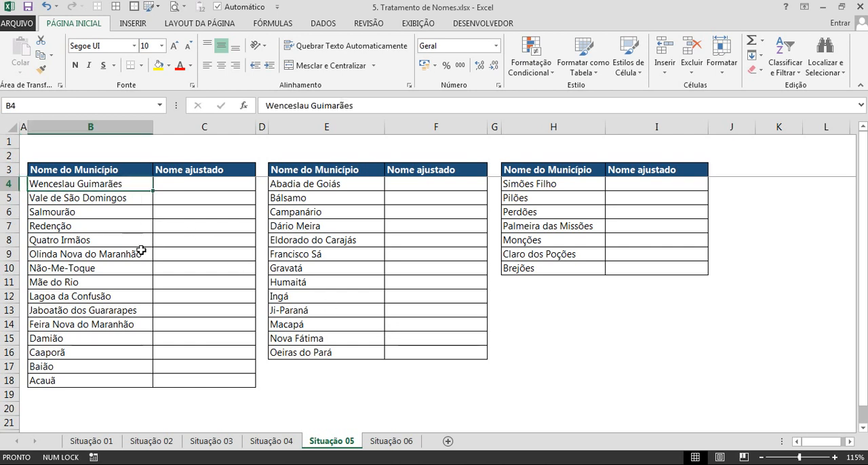
pyautogui.click(54, 270)
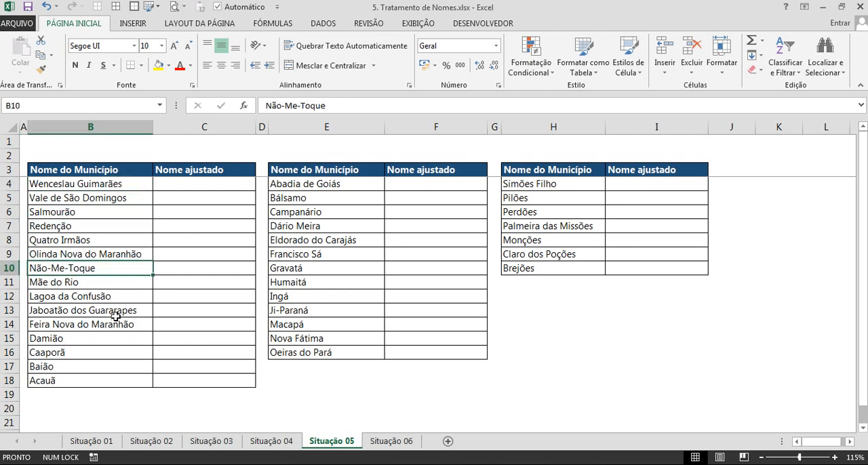
pyautogui.scroll(2, 116, 314)
# Examine the three municipality tables on Situação 05, comparing the Nome do Município lists with their Nome ajustado columns.
pyautogui.click(429, 200)
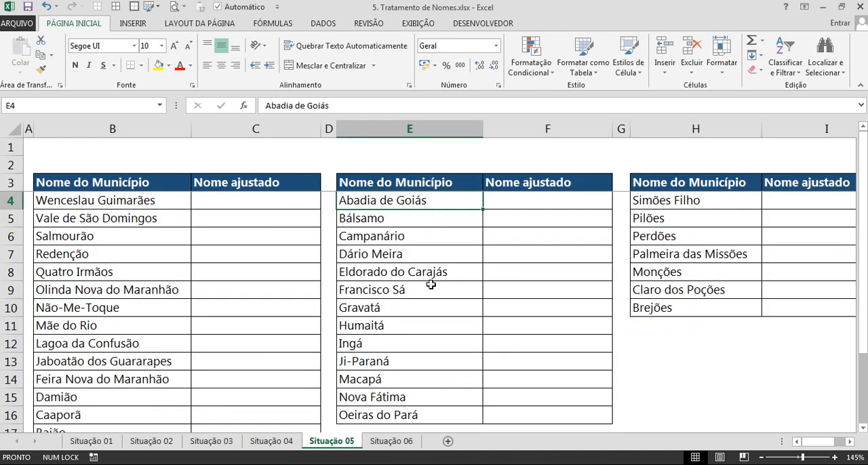
pyautogui.click(794, 202)
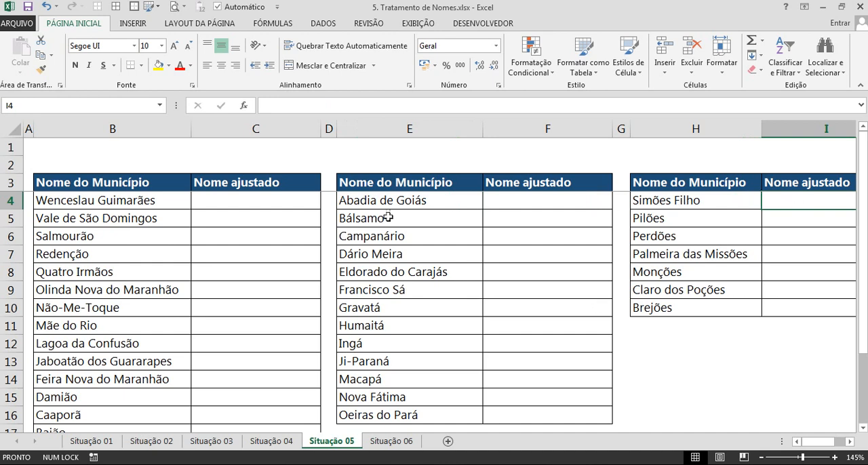
pyautogui.click(278, 198)
pyautogui.scroll(-2, 268, 204)
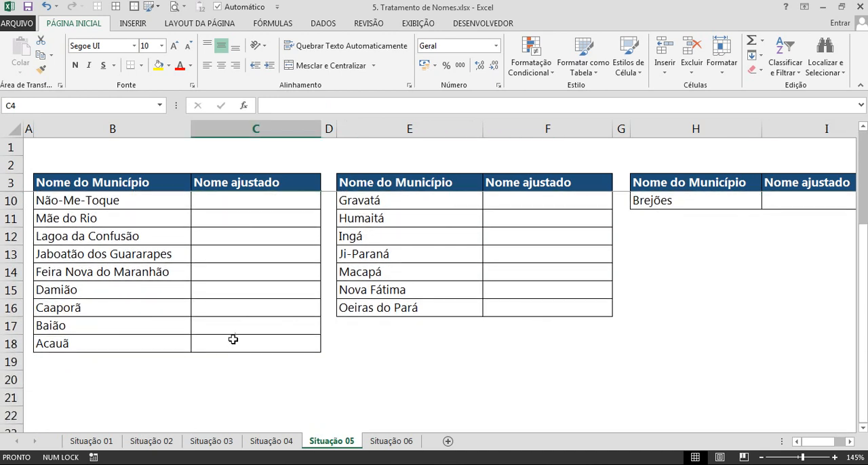
pyautogui.keyDown('shift'); pyautogui.click(232, 339); pyautogui.keyUp('shift')
pyautogui.scroll(2, 248, 277)
pyautogui.moveTo(95, 219)
pyautogui.mouseDown()
pyautogui.moveTo(131, 235)
pyautogui.moveTo(90, 221)
pyautogui.mouseUp()
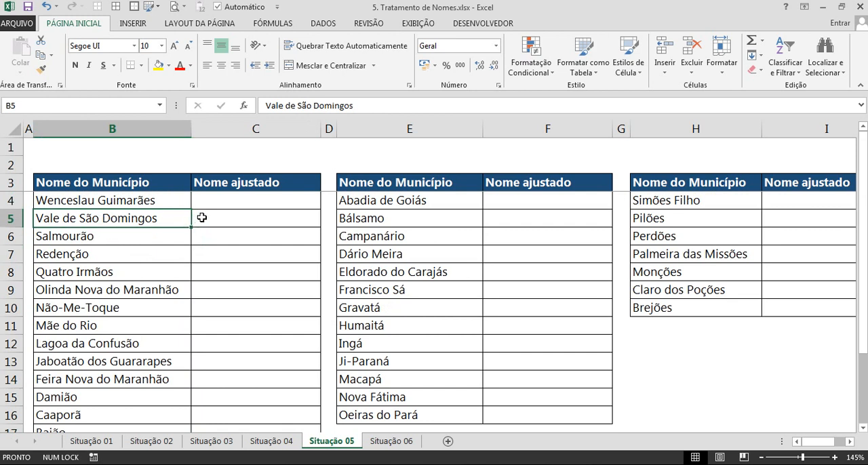
pyautogui.click(408, 217)
pyautogui.click(712, 200)
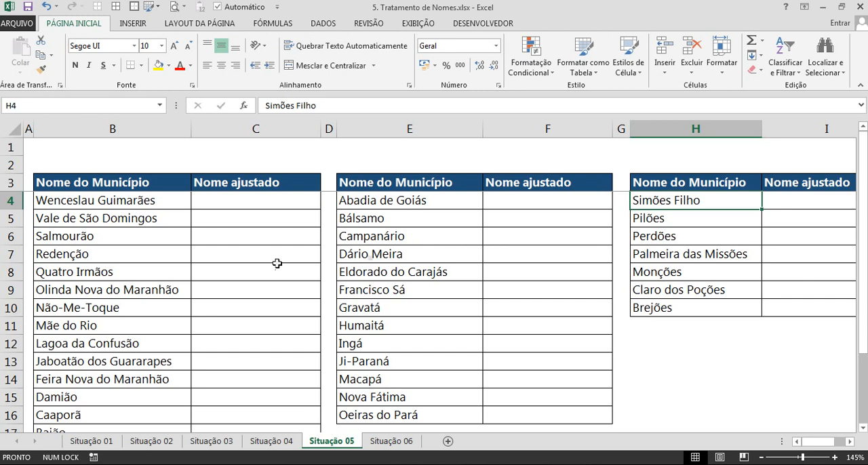
# Start a SUBSTITUIR formula in C4, under Nome ajustado of the first municipality table.
pyautogui.click(231, 205)
pyautogui.write('=')
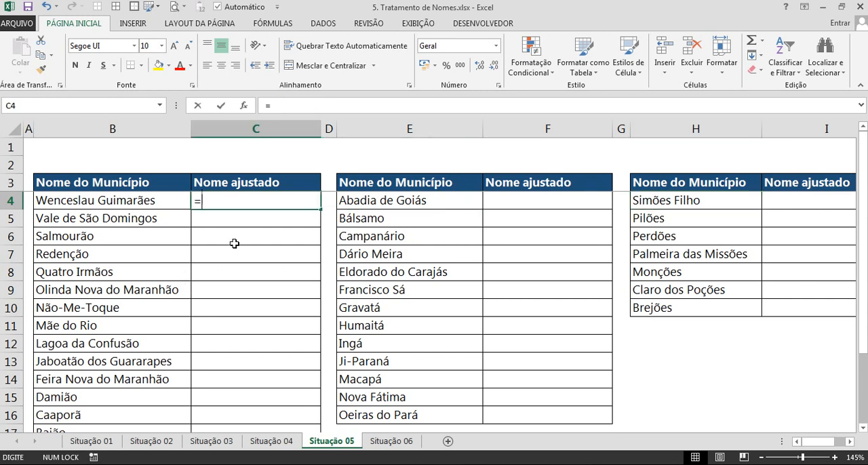
pyautogui.write('subs')
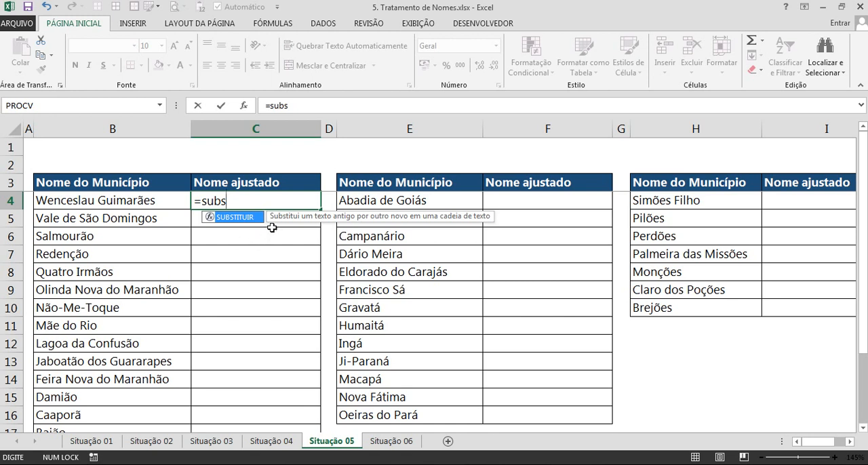
pyautogui.write('t')
pyautogui.press('Tab')
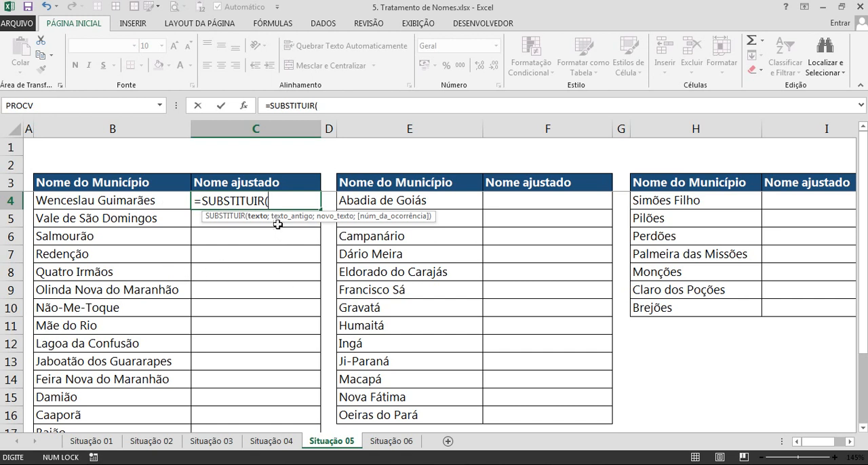
# Complete the SUBSTITUIR formula in C4 so it replaces "ã" with "a" in the municipality name from B4.
pyautogui.click(161, 197)
pyautogui.write(';')
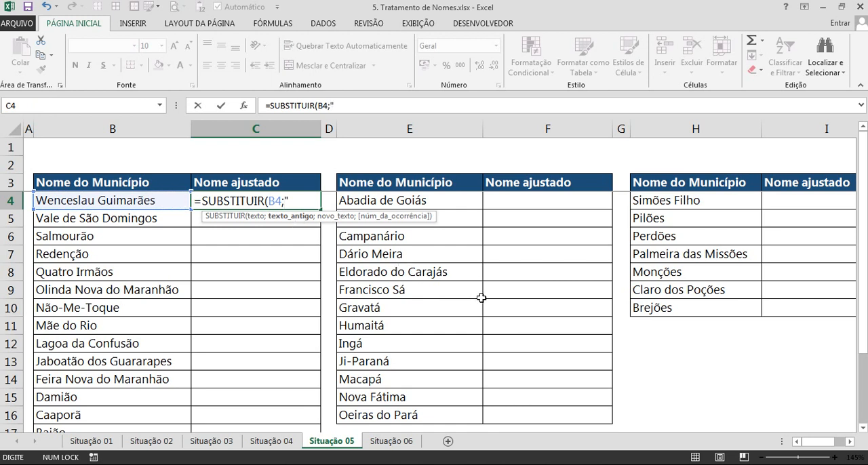
pyautogui.write('"ã";"')
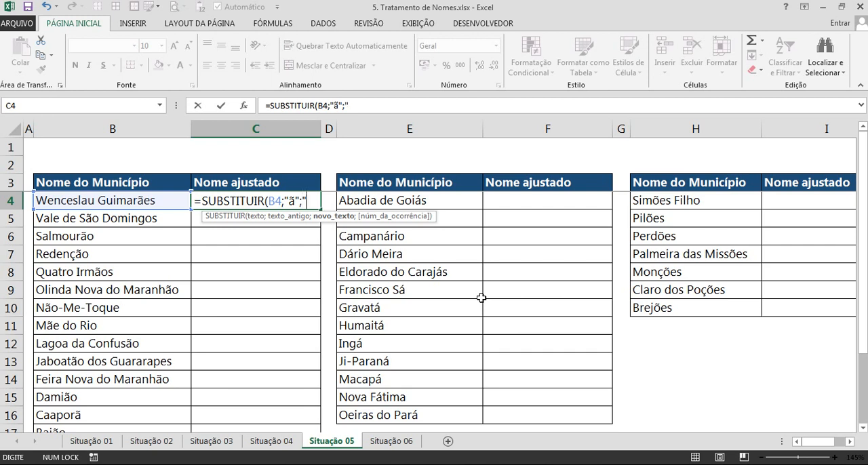
pyautogui.write('a')
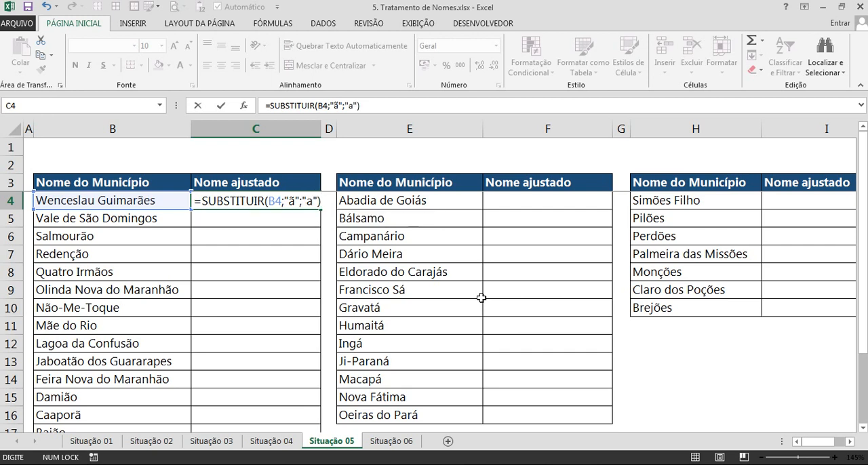
pyautogui.press('Return')
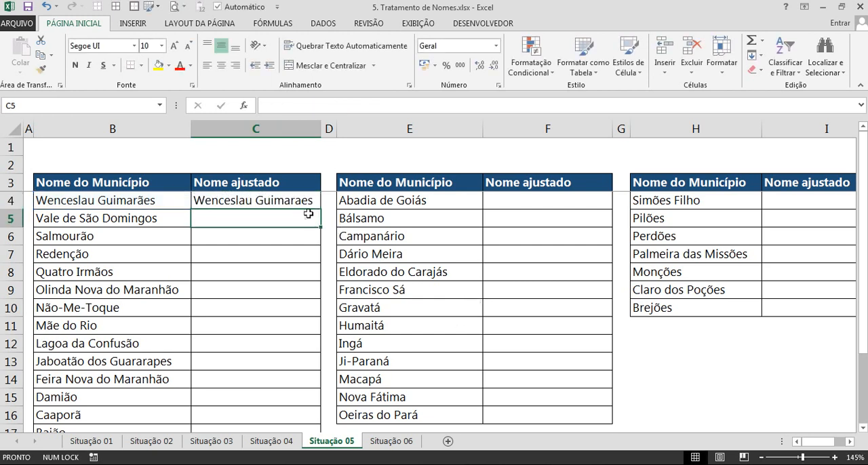
# Fill the C4 formula down to C18 and widen column C to fit the adjusted names.
pyautogui.moveTo(321, 127); pyautogui.dragTo(334, 127)
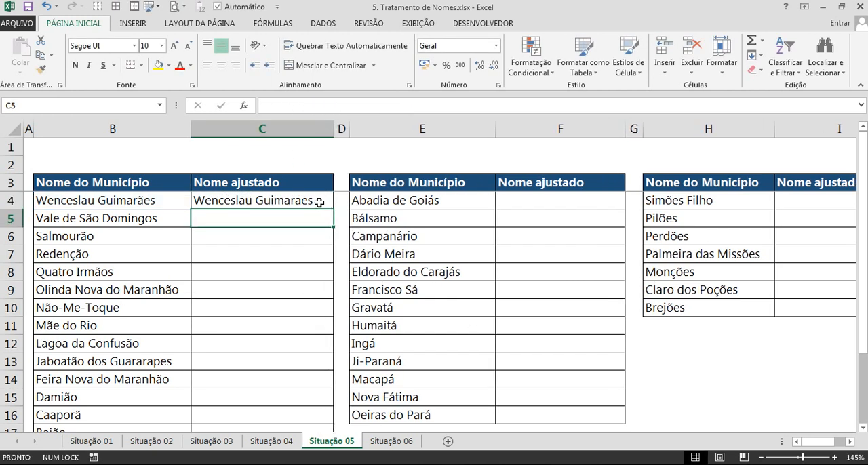
pyautogui.click(312, 202)
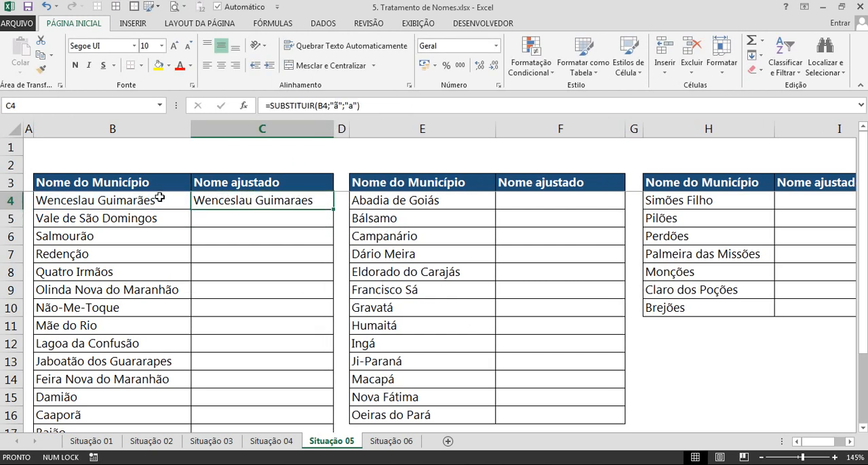
pyautogui.doubleClick(333, 209)
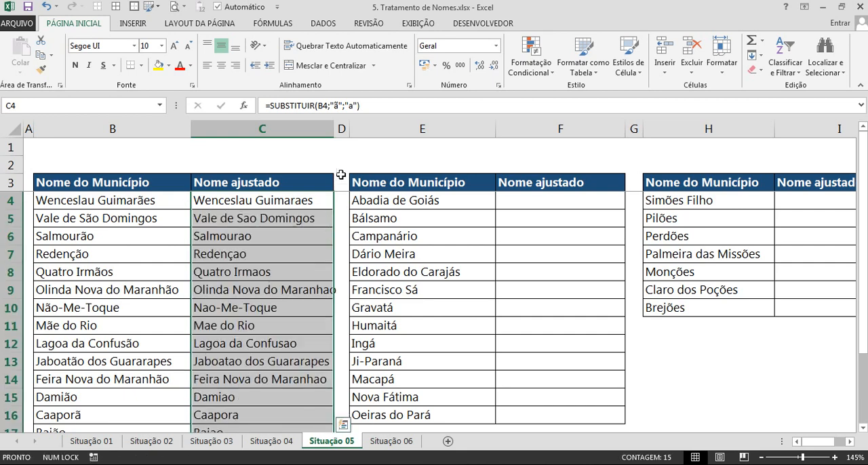
pyautogui.doubleClick(334, 129)
pyautogui.scroll(-2, 301, 272)
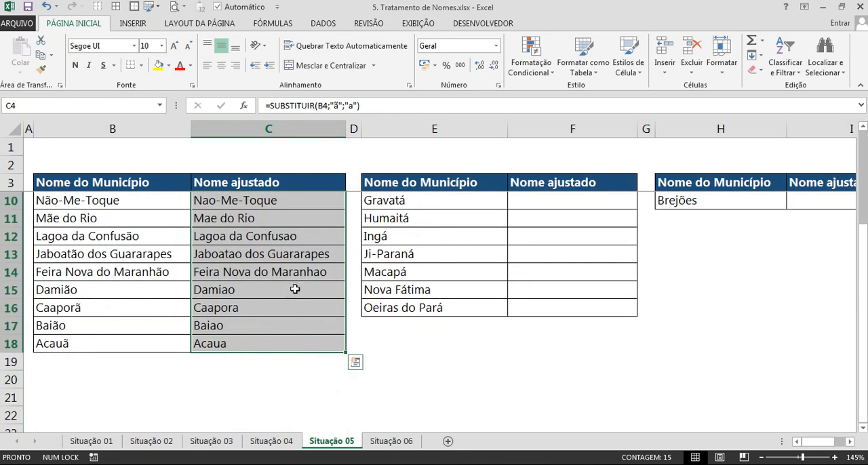
pyautogui.scroll(2, 285, 282)
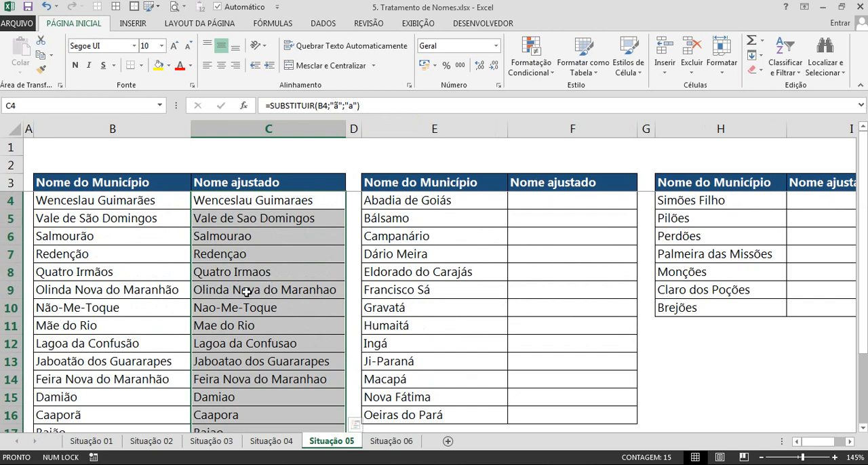
pyautogui.scroll(-1, 247, 298)
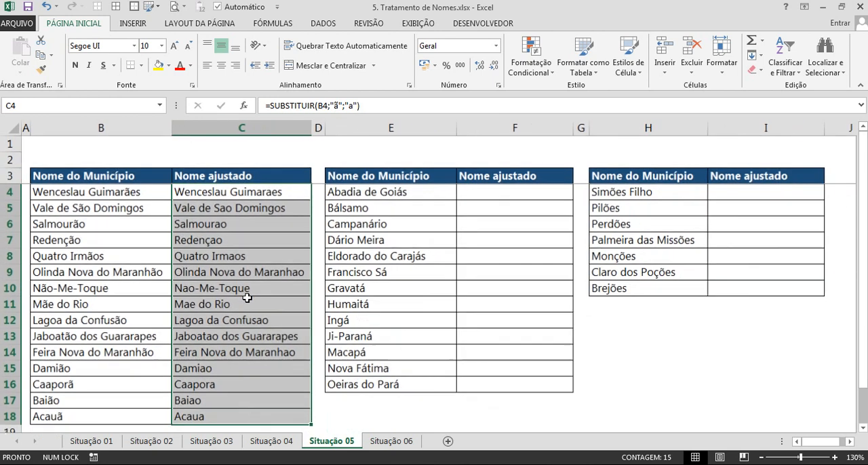
# Enter =SUBSTITUIR(E4;"á";"a") in F4, under Nome ajustado of the second municipality table.
pyautogui.click(471, 194)
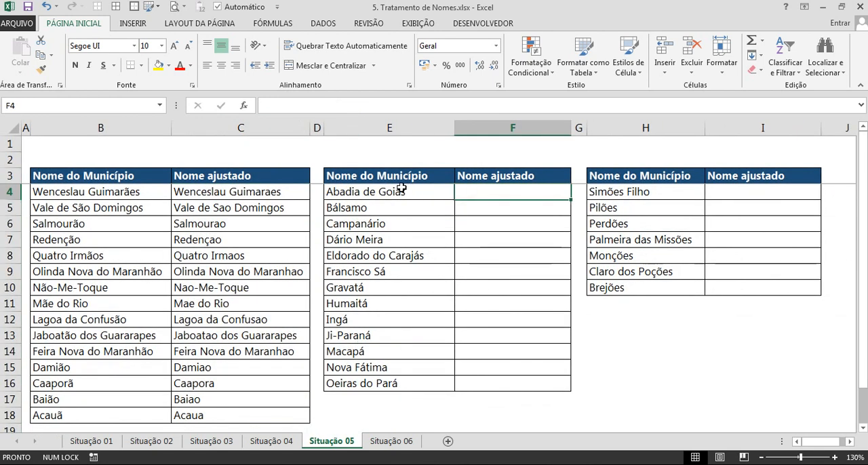
pyautogui.scroll(2, 399, 188)
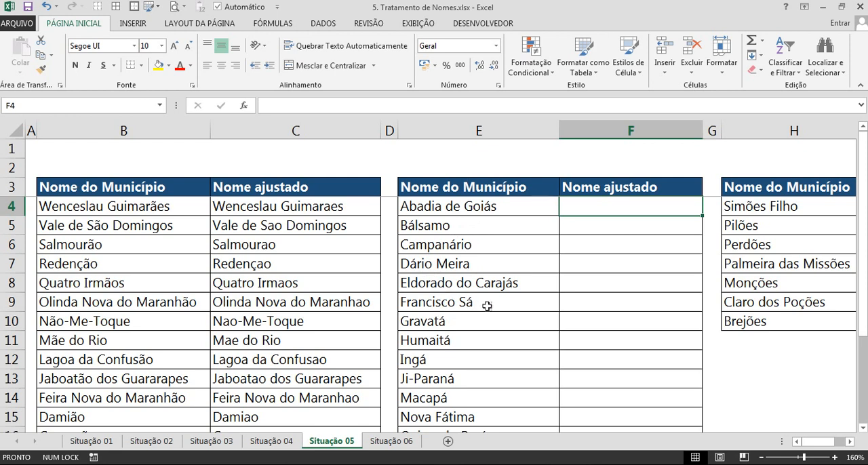
pyautogui.write('=sub')
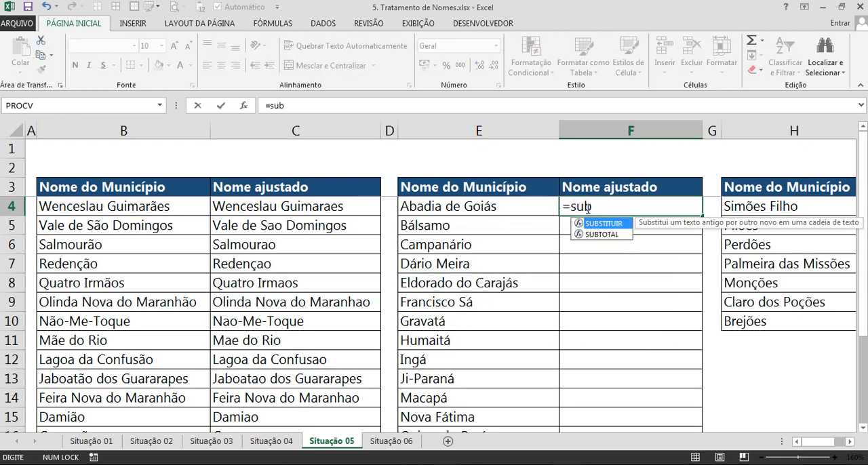
pyautogui.press('Tab')
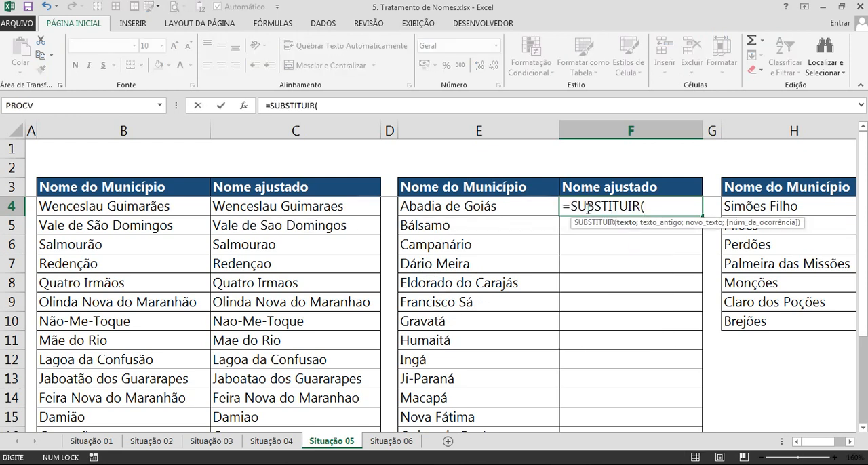
pyautogui.click(491, 206)
pyautogui.write(';')
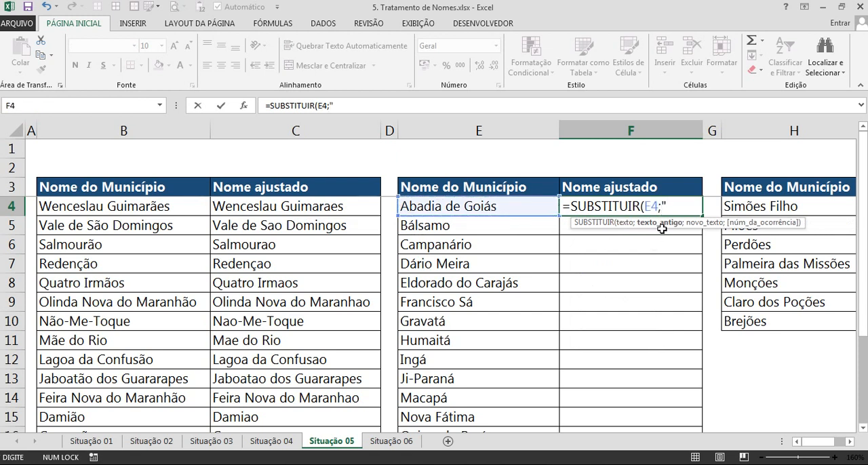
pyautogui.write('"á";')
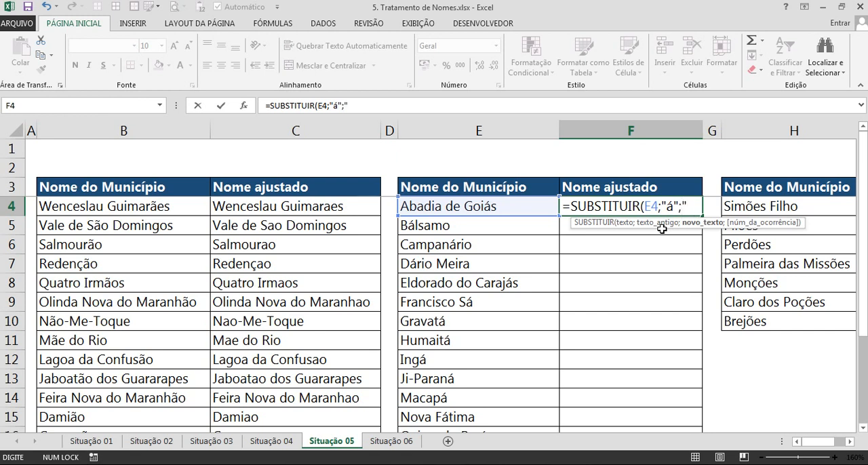
pyautogui.write('"a")')
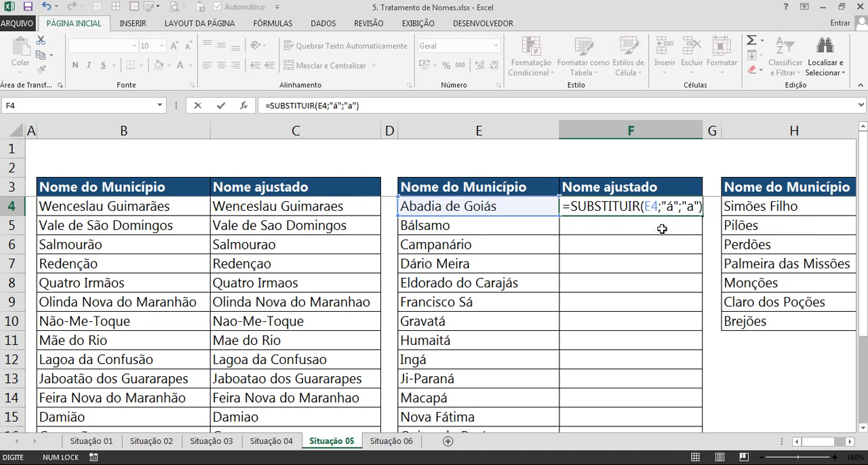
pyautogui.press('Return')
# Fill the F4 formula down the second table's Nome ajustado column to F16.
pyautogui.click(626, 207)
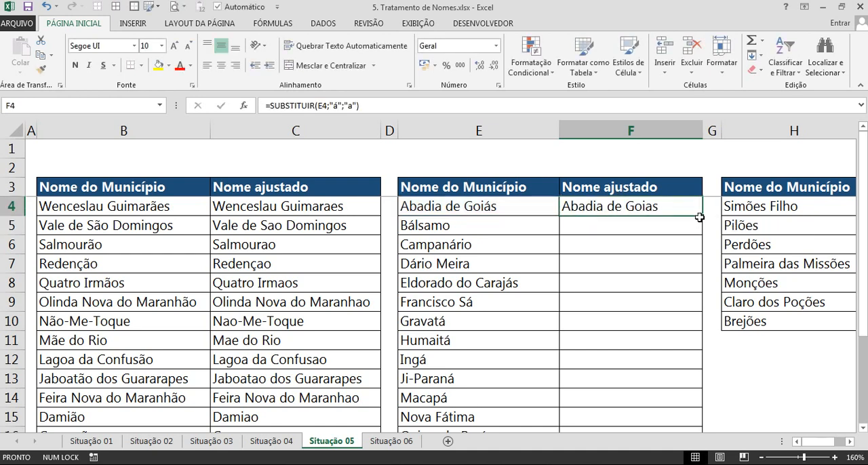
pyautogui.doubleClick(704, 215)
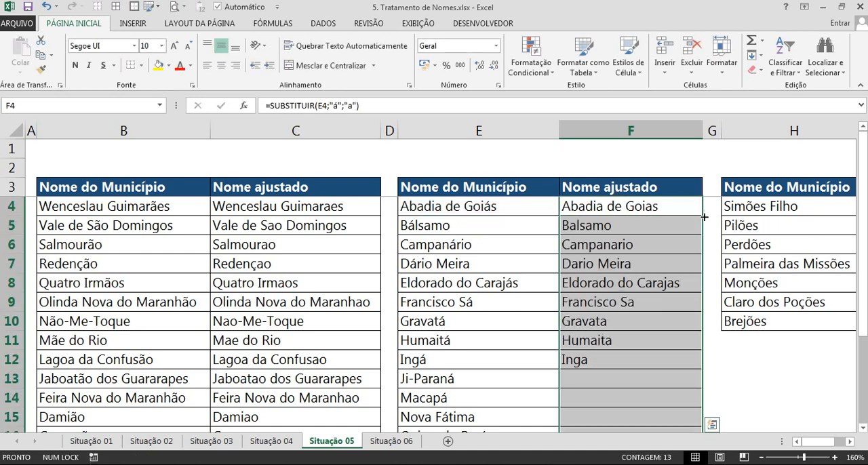
pyautogui.scroll(-1, 707, 217)
pyautogui.scroll(1, 742, 216)
# Examine the accented letters in the third table's municipality names, starting with Simões Filho in H4.
pyautogui.click(743, 186)
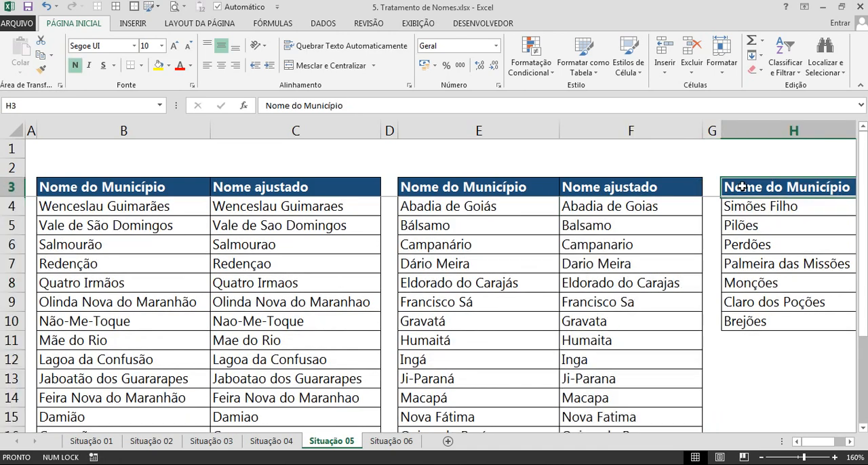
pyautogui.press('Right')
pyautogui.press('Right')
pyautogui.press('Right')
pyautogui.press('Left')
pyautogui.press('Left')
pyautogui.press('Left')
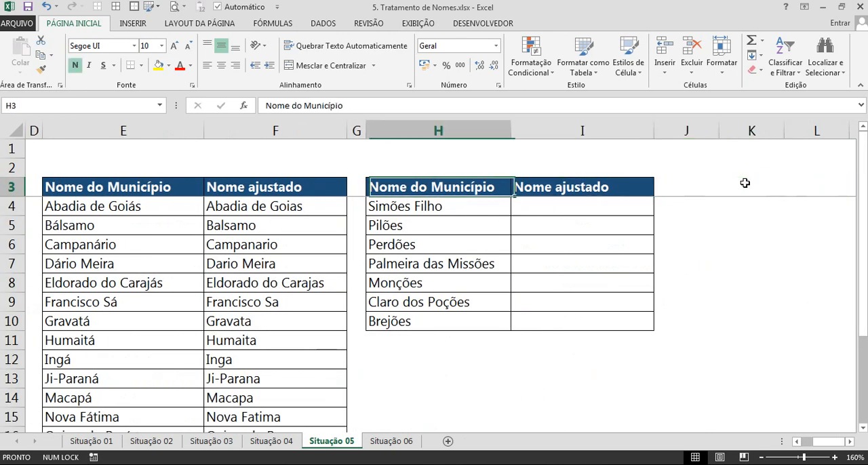
pyautogui.press('Down')
pyautogui.press('Down')
pyautogui.press('Up')
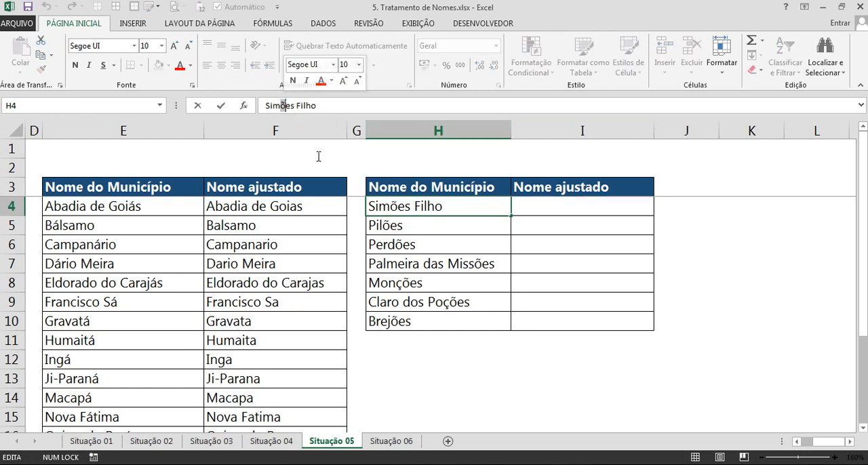
# Copy the SUBSTITUIR formula from F4 into I4, under Nome ajustado of the third table.
pyautogui.click(309, 208)
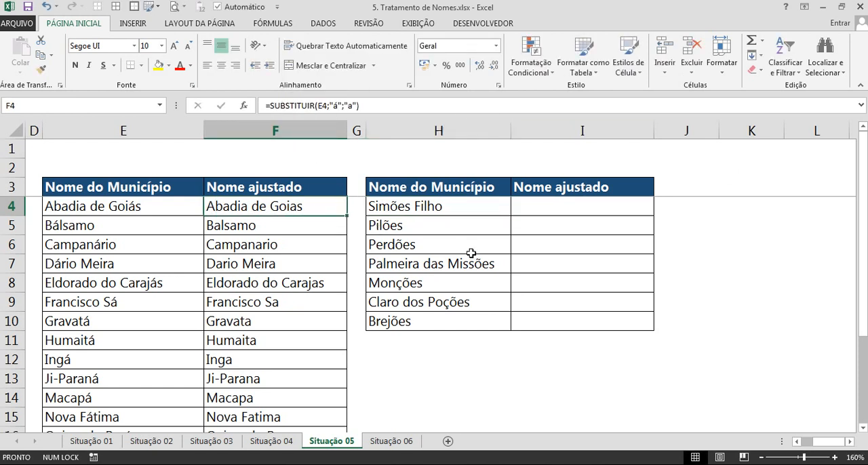
pyautogui.hotkey('ctrl', 'c')
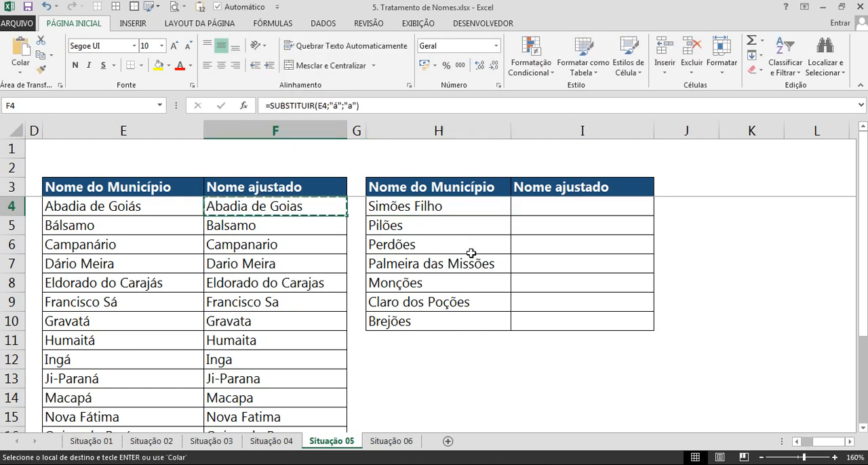
pyautogui.click(594, 207)
pyautogui.hotkey('ctrl', 'v')
pyautogui.press('Escape')
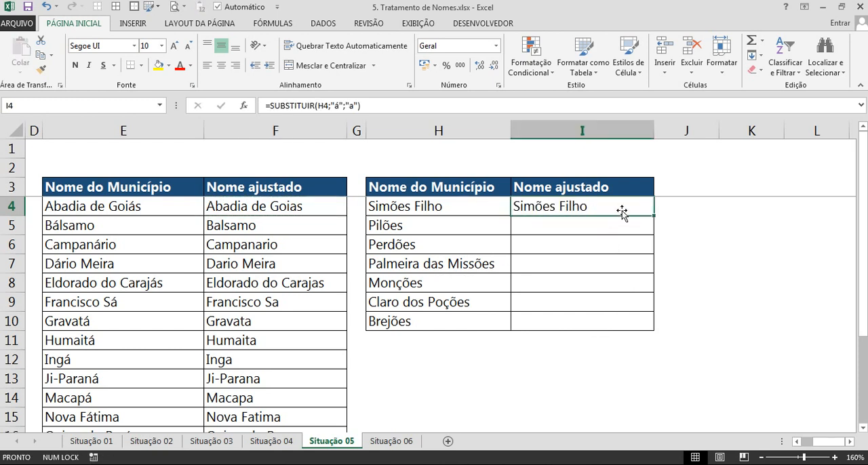
# Fill the copied formula, still replacing "á" with "a", from I4 down to I10.
pyautogui.doubleClick(622, 210)
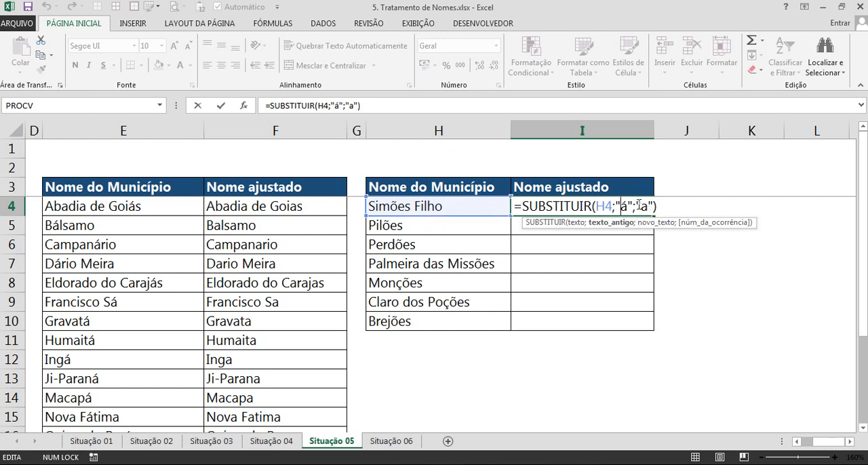
pyautogui.hotkey('ctrl', 'Return')
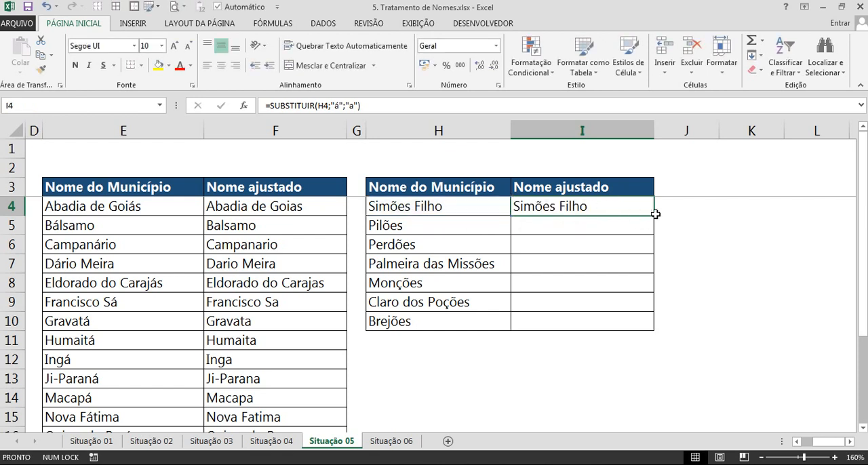
pyautogui.doubleClick(655, 216)
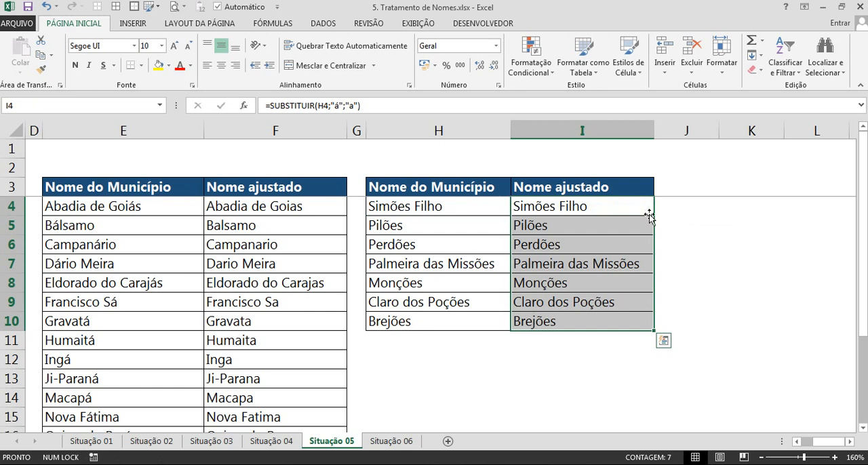
pyautogui.doubleClick(580, 206)
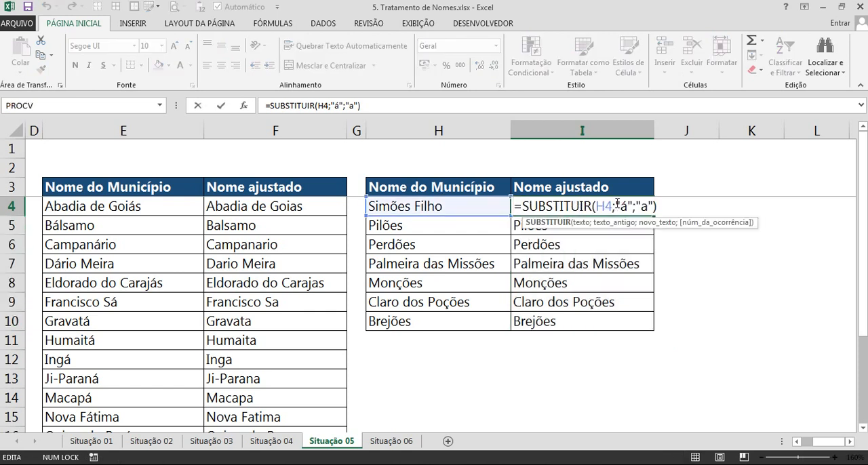
pyautogui.moveTo(618, 203); pyautogui.dragTo(631, 203)
pyautogui.press('Escape')
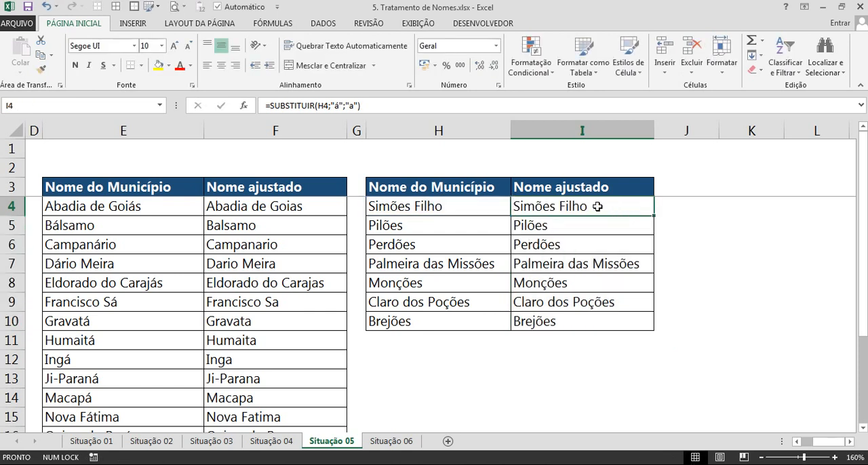
# Change the formula in I4 to =SUBSTITUIR(H4;"õ";"o").
pyautogui.doubleClick(566, 207)
pyautogui.click(629, 206)
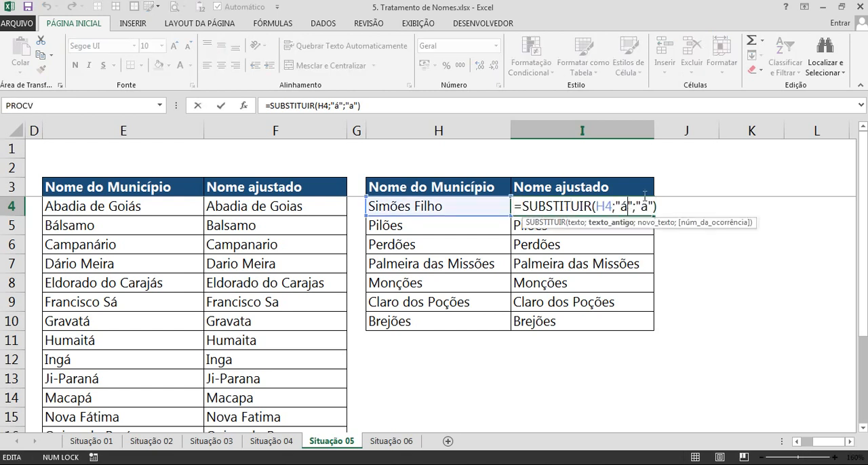
pyautogui.press('BackSpace')
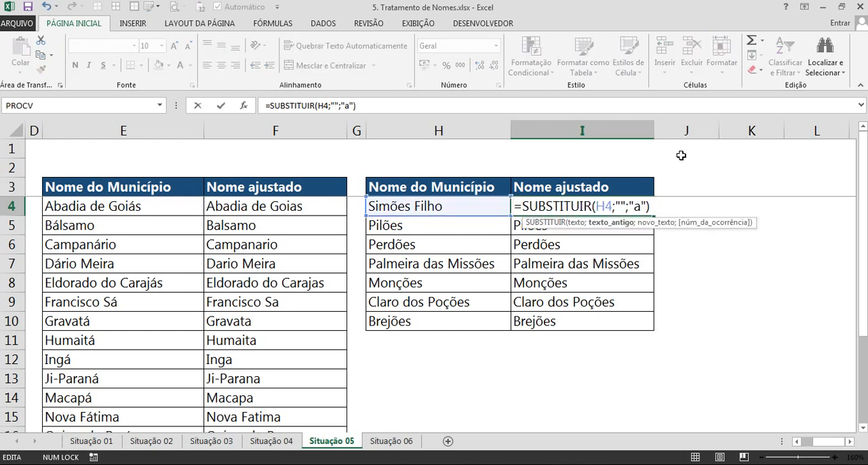
pyautogui.write('õ')
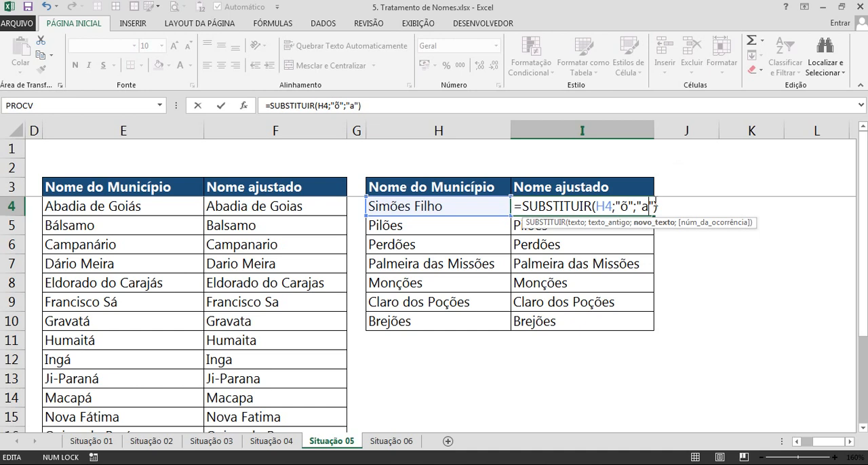
pyautogui.press('Return')
# Fill the corrected I4 formula down the third table's Nome ajustado column to I10.
pyautogui.click(649, 212)
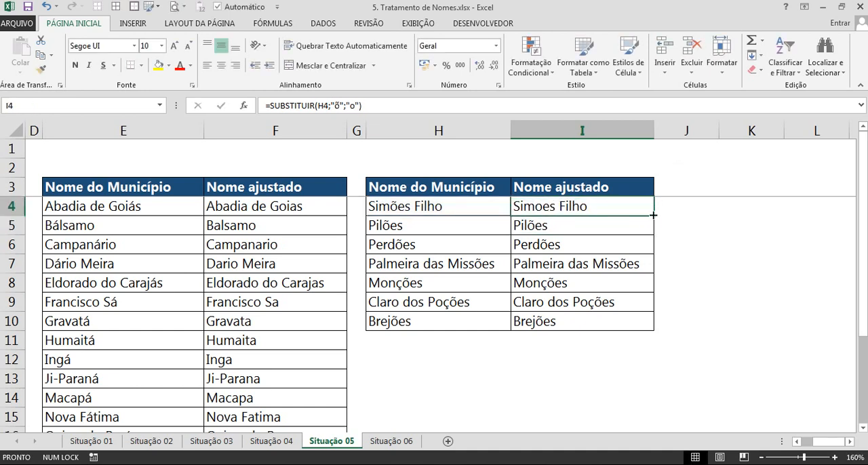
pyautogui.doubleClick(653, 215)
pyautogui.scroll(-1, 594, 249)
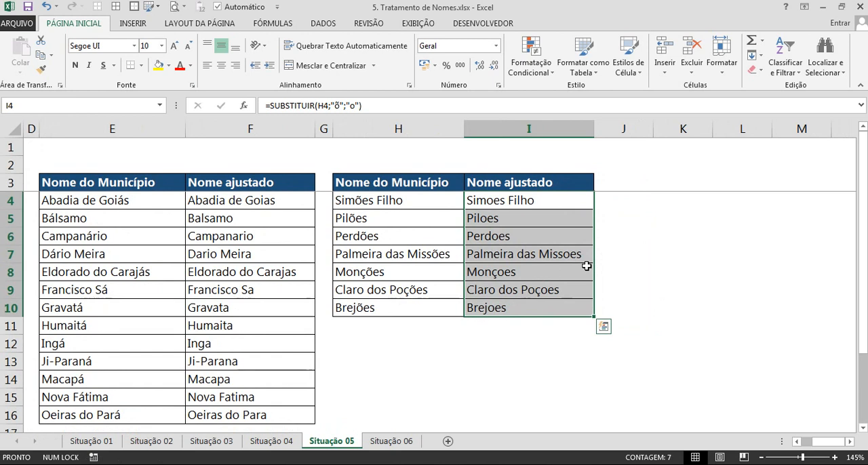
pyautogui.click(645, 204)
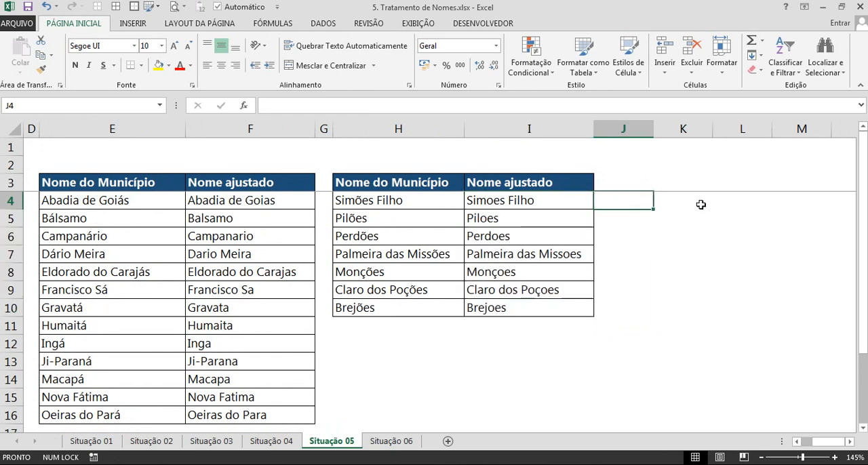
pyautogui.press('Right')
pyautogui.press('Right')
pyautogui.press('Right')
pyautogui.press('Left')
pyautogui.press('Left')
pyautogui.press('Right')
pyautogui.press('Right')
pyautogui.press('Right')
pyautogui.press('Right')
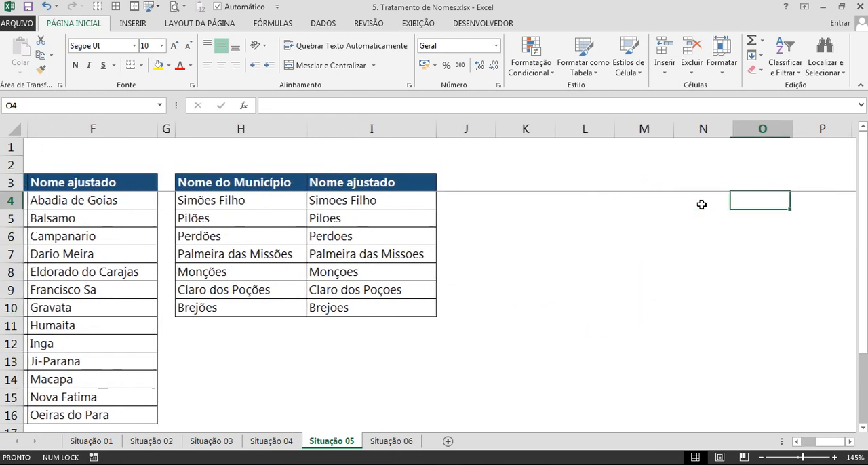
pyautogui.press('Left')
pyautogui.press('Left')
pyautogui.press('Left')
pyautogui.press('Left')
pyautogui.press('Left')
pyautogui.press('Left')
pyautogui.press('Left')
pyautogui.press('Left')
pyautogui.press('Left')
pyautogui.press('Left')
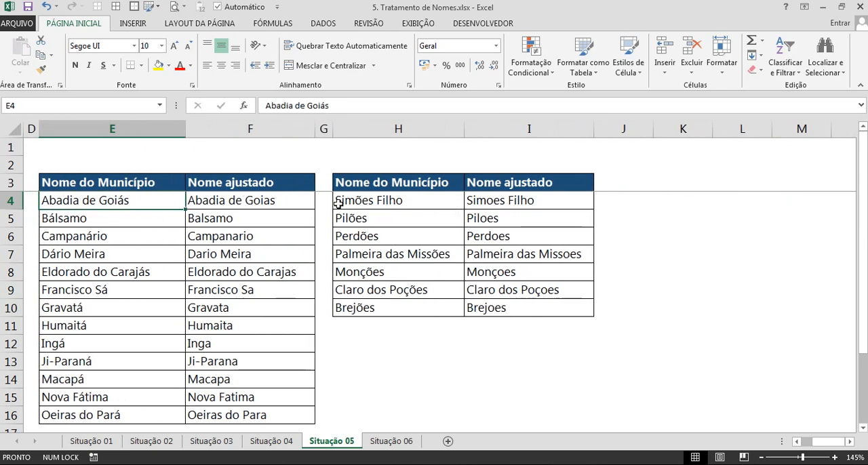
# Copy the municipality names from E4 (Abadia de Goiás) and H4 (Simões Filho) into K4 and K5.
pyautogui.keyDown('ctrl'); pyautogui.click(373, 200); pyautogui.keyUp('ctrl')
pyautogui.hotkey('ctrl', 'c')
pyautogui.rightClick(681, 200)
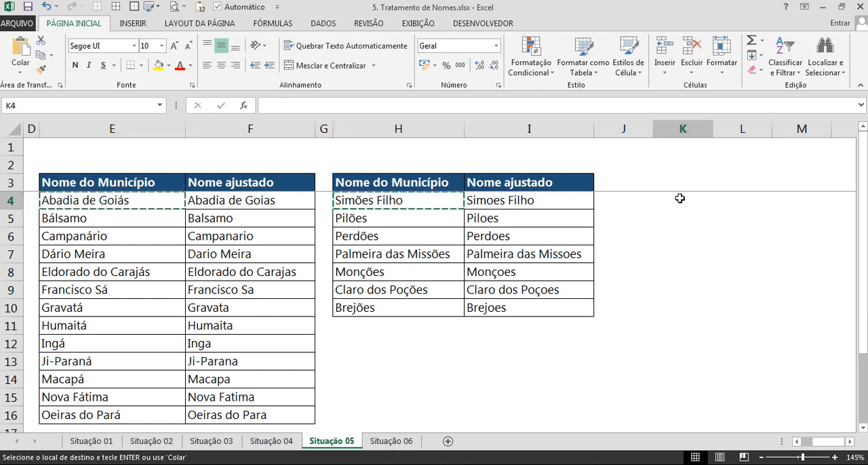
pyautogui.click(755, 262)
pyautogui.click(705, 290)
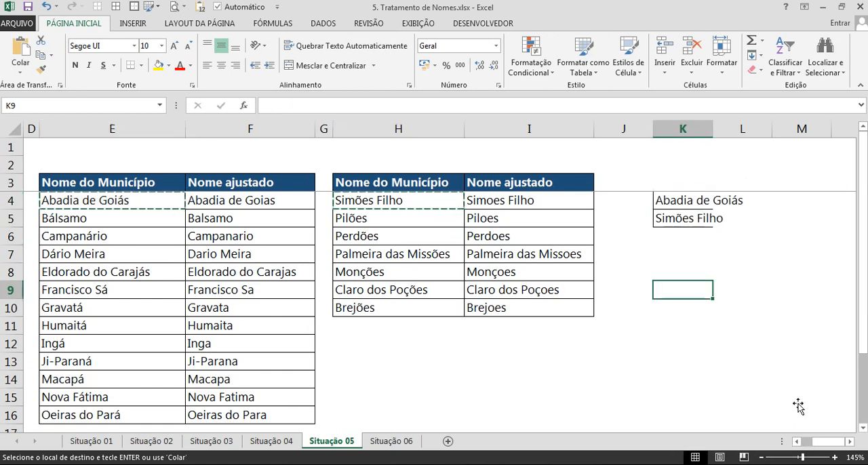
# Widen column K so that the copied municipality names fit inside their cells.
pyautogui.click(850, 441)
pyautogui.click(850, 441)
pyautogui.moveTo(555, 133); pyautogui.dragTo(608, 132)
pyautogui.click(630, 200)
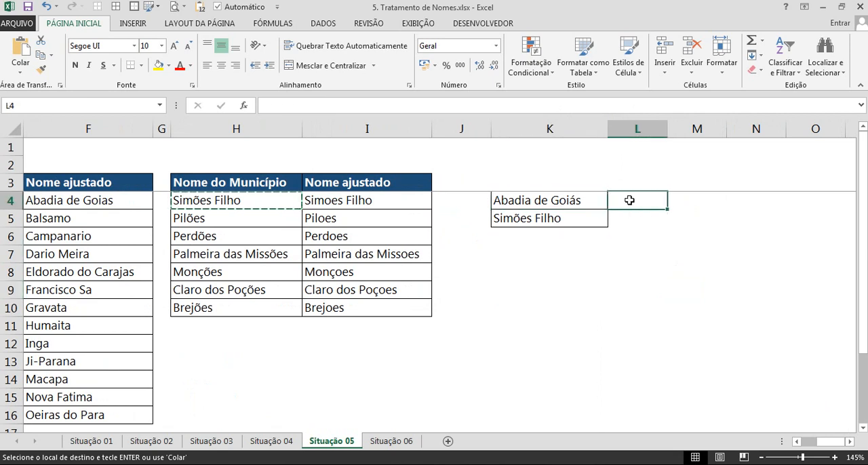
pyautogui.click(541, 217)
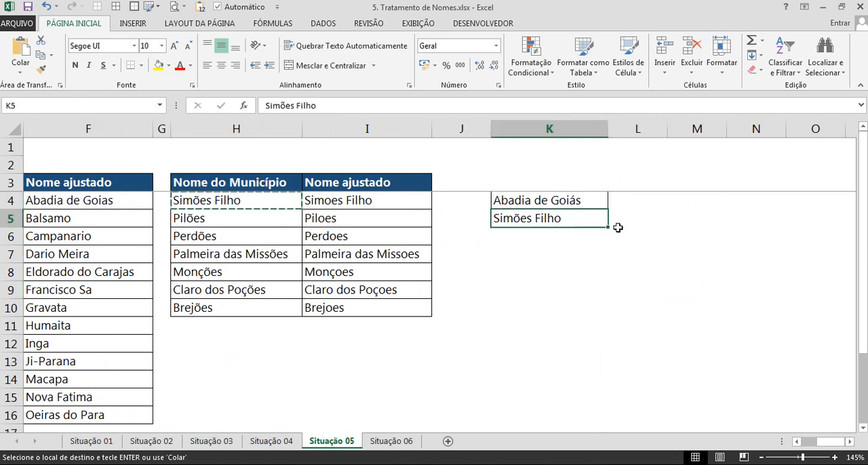
pyautogui.click(617, 234)
pyautogui.click(623, 200)
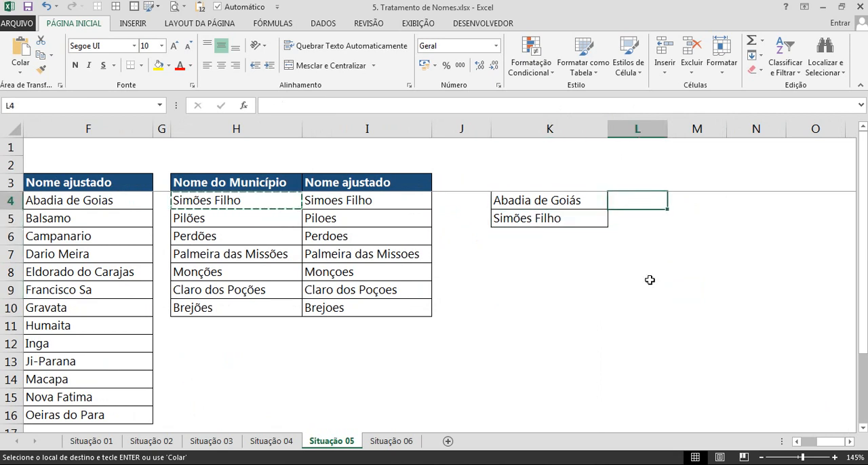
# Copy Redenção from B7 into K6, below the other names, and apply cell borders to K4:K6.
pyautogui.hscroll(-5, 821, 440)
pyautogui.click(126, 256)
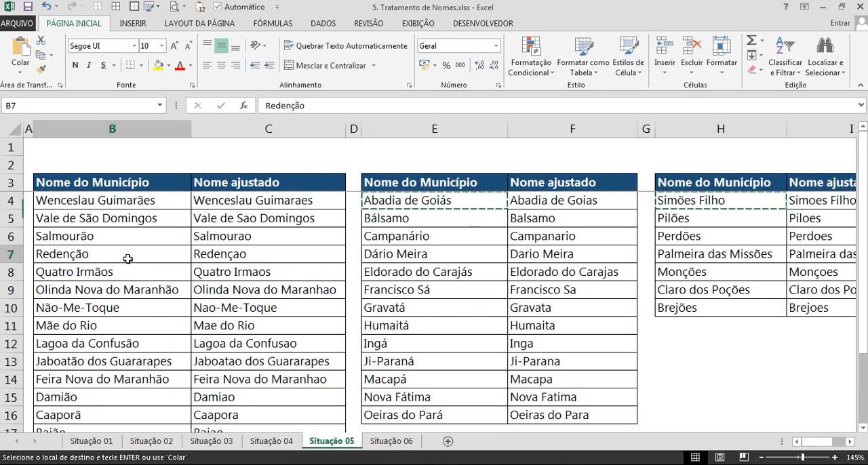
pyautogui.hotkey('ctrl', 'c')
pyautogui.hscroll(3, 819, 441)
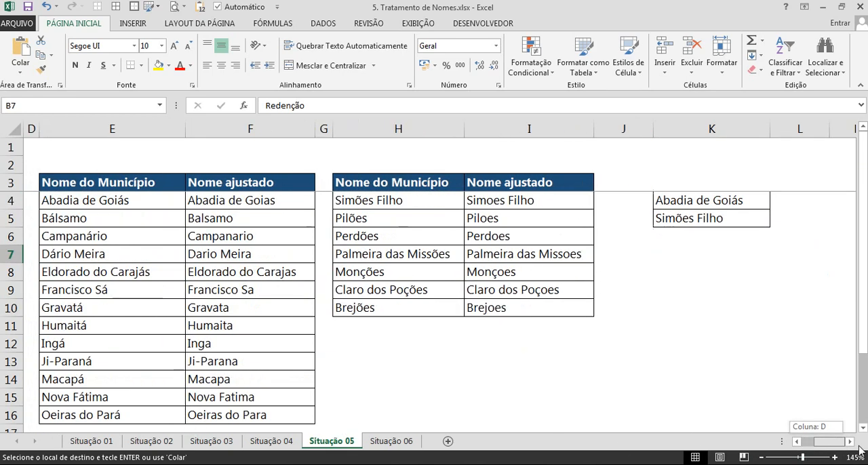
pyautogui.click(690, 231)
pyautogui.rightClick(690, 231)
pyautogui.click(731, 261)
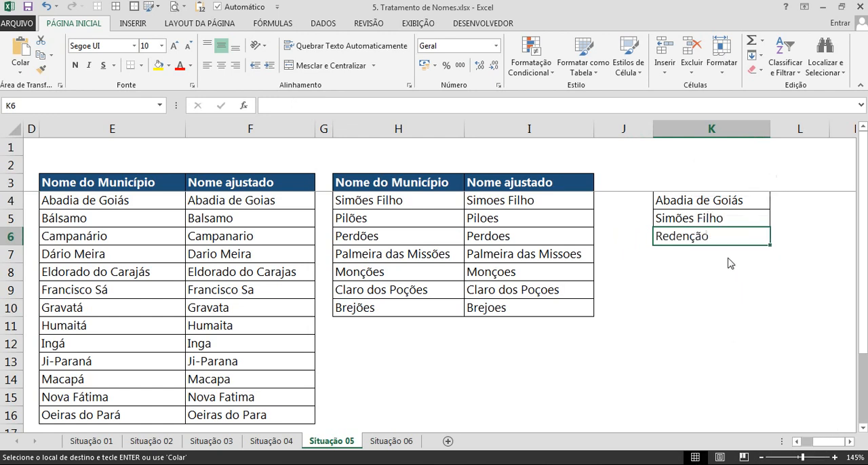
pyautogui.moveTo(698, 201); pyautogui.dragTo(691, 234)
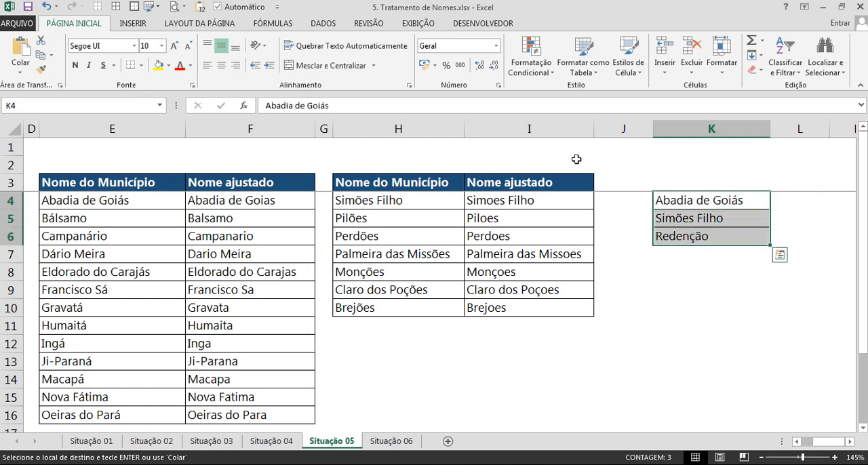
pyautogui.click(115, 7)
pyautogui.click(624, 208)
pyautogui.click(687, 196)
pyautogui.press('Right')
pyautogui.press('Right')
pyautogui.press('Right')
pyautogui.press('Right')
pyautogui.press('Right')
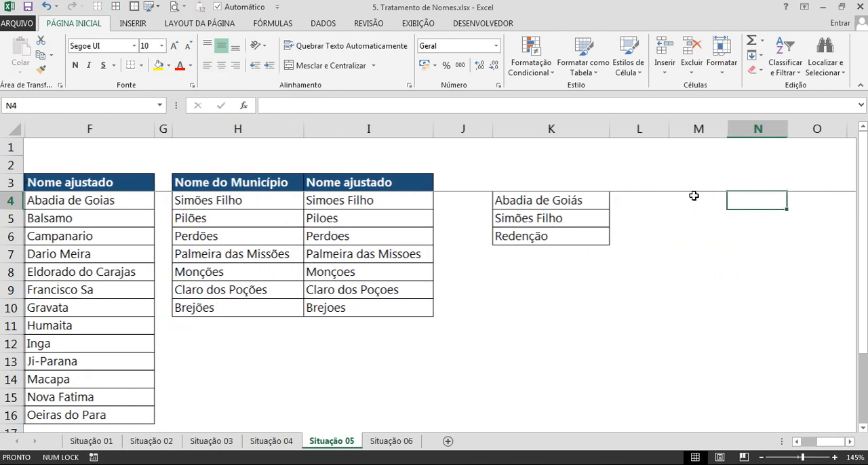
pyautogui.press('Right')
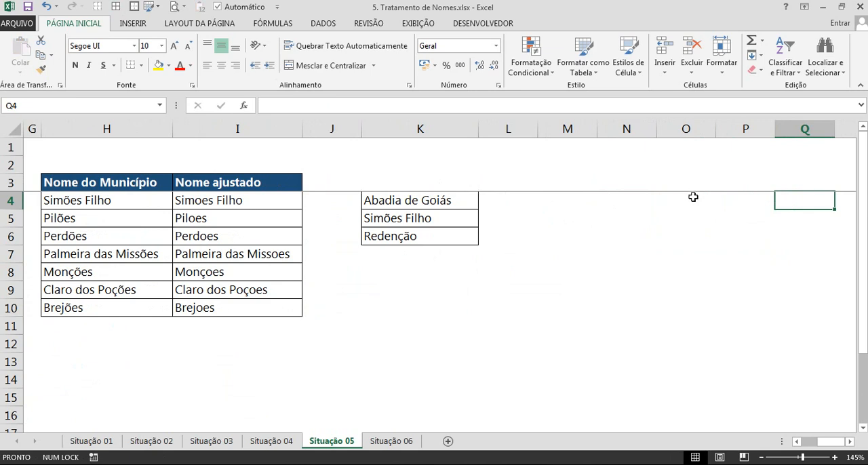
# Enter the formula =SUBSTITUIR(K4;"á";"a") in L4, beside Abadia de Goiás.
pyautogui.click(494, 172)
pyautogui.click(521, 182)
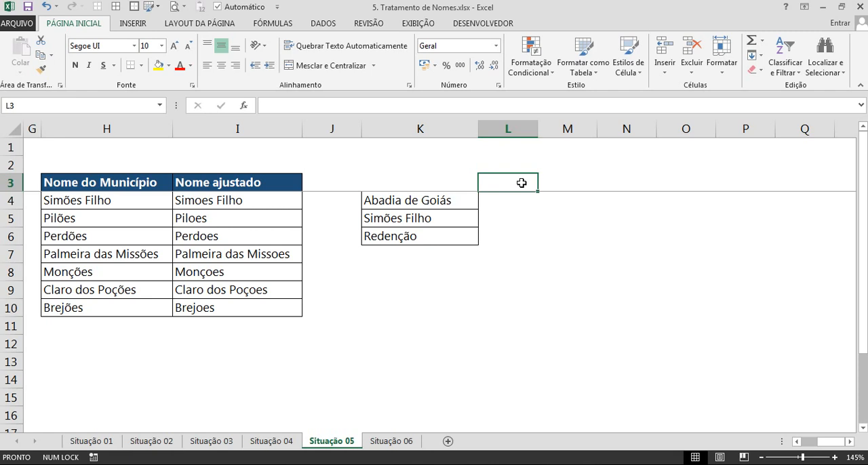
pyautogui.press('Down')
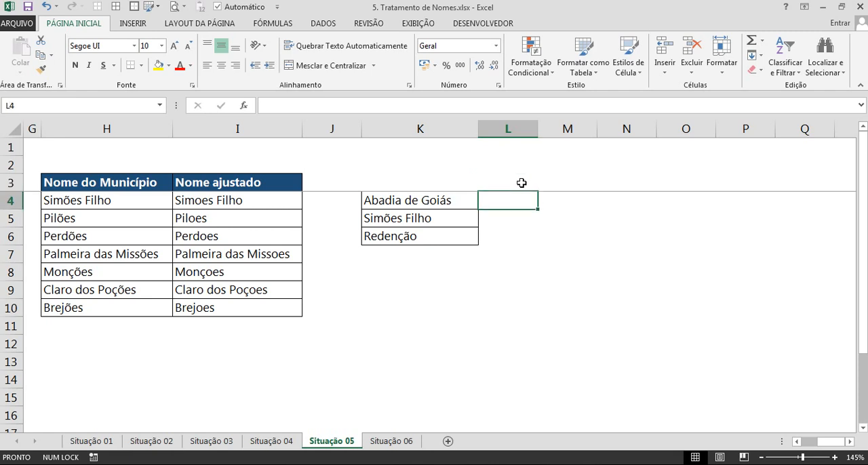
pyautogui.write('=sub')
pyautogui.press('Tab')
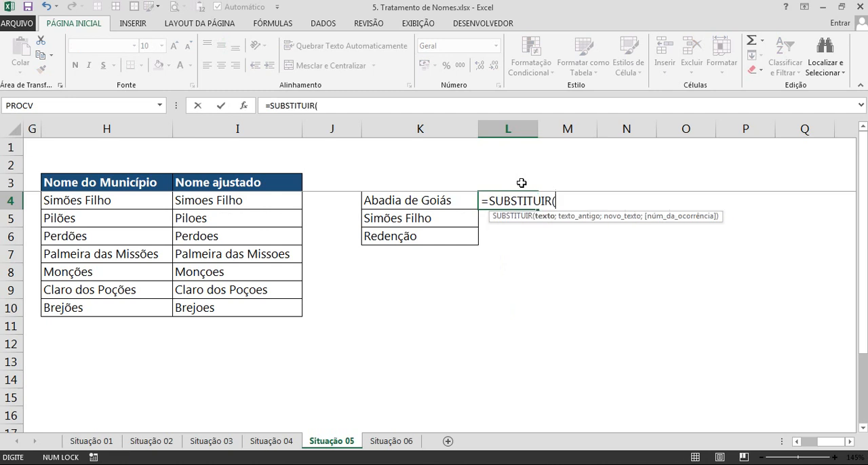
pyautogui.click(449, 201)
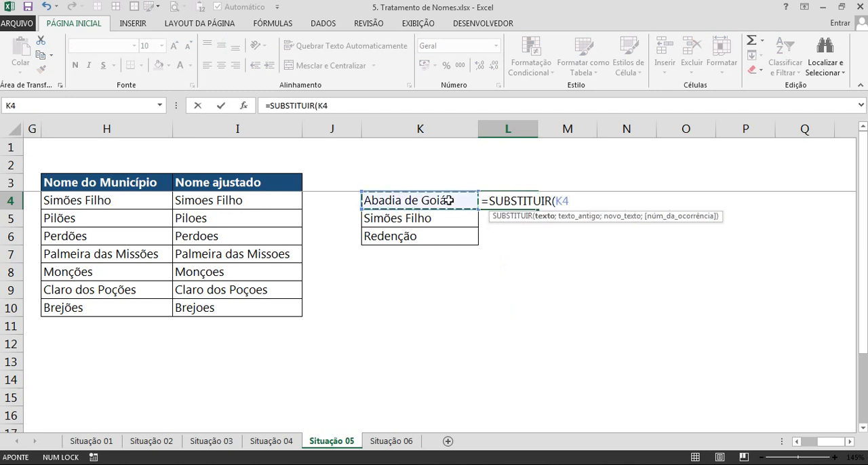
pyautogui.write(';"á')
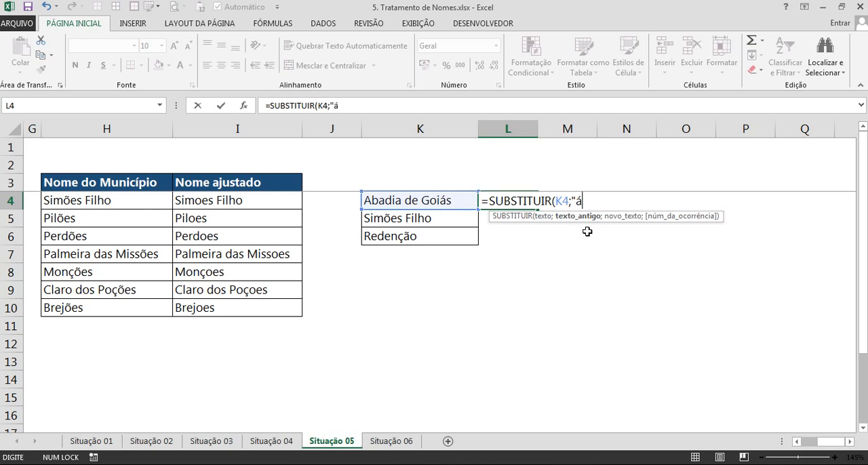
pyautogui.write('";a')
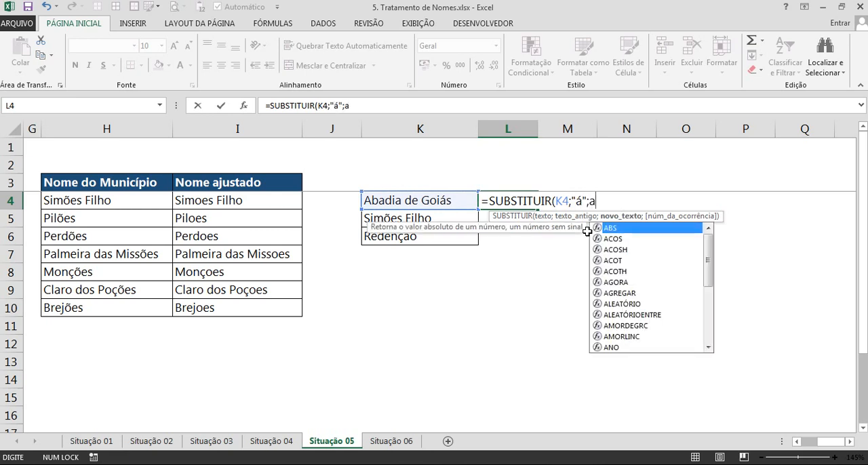
pyautogui.press('BackSpace')
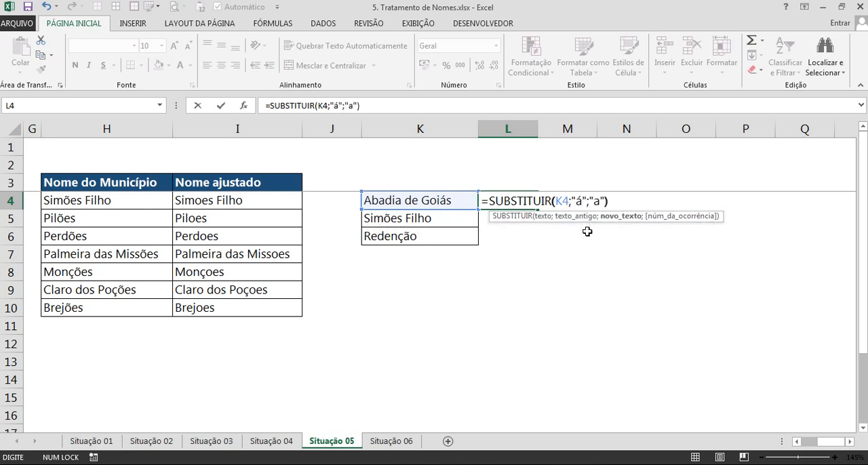
pyautogui.press('Return')
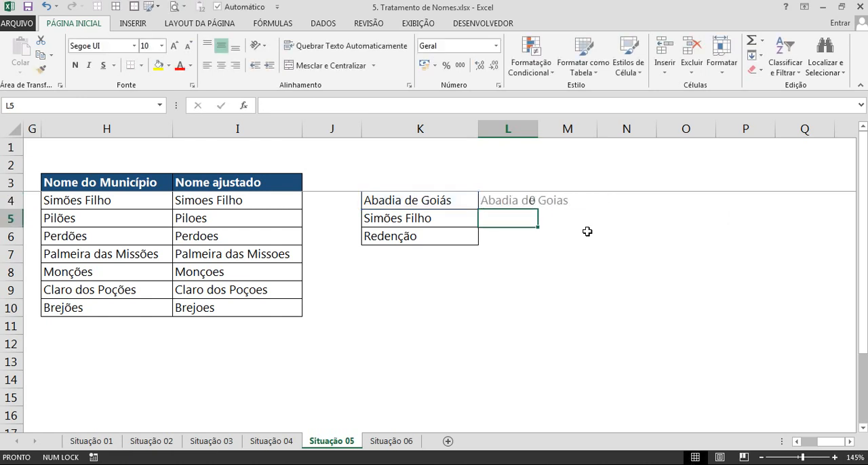
# Try the L4 formula on the other two names by filling it down to L6, and clear L5:L6 after comparing them with column K.
pyautogui.click(516, 207)
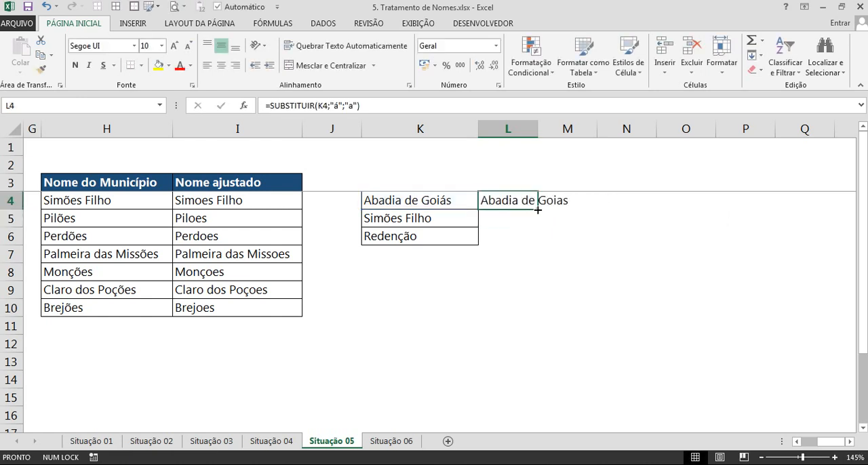
pyautogui.moveTo(538, 210); pyautogui.dragTo(541, 241)
pyautogui.click(569, 221)
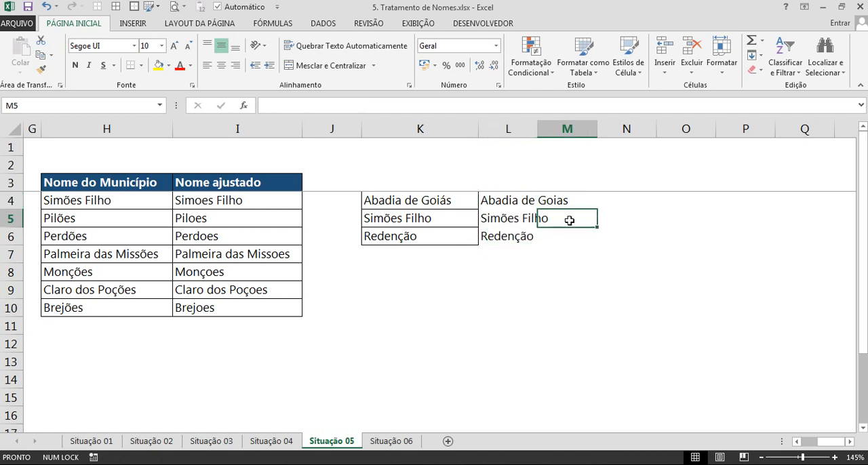
pyautogui.click(392, 221)
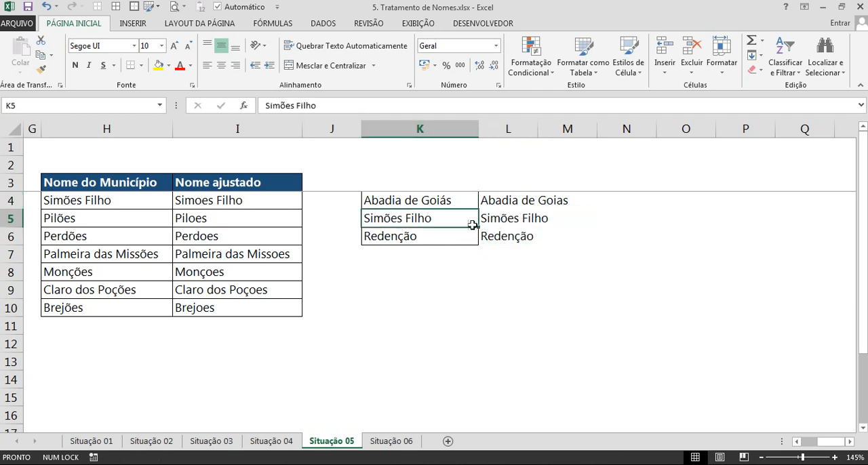
pyautogui.click(401, 237)
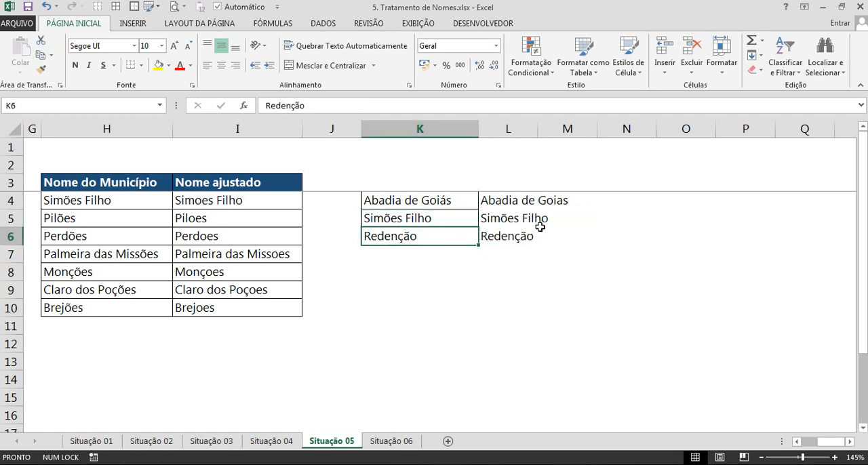
pyautogui.moveTo(504, 220); pyautogui.dragTo(504, 233)
pyautogui.press('Delete')
# Nest the L4 formula as =SUBSTITUIR(SUBSTITUIR(K4;"á";"a");"õ";"o") and fill it down to L6.
pyautogui.click(499, 202)
pyautogui.doubleClick(499, 201)
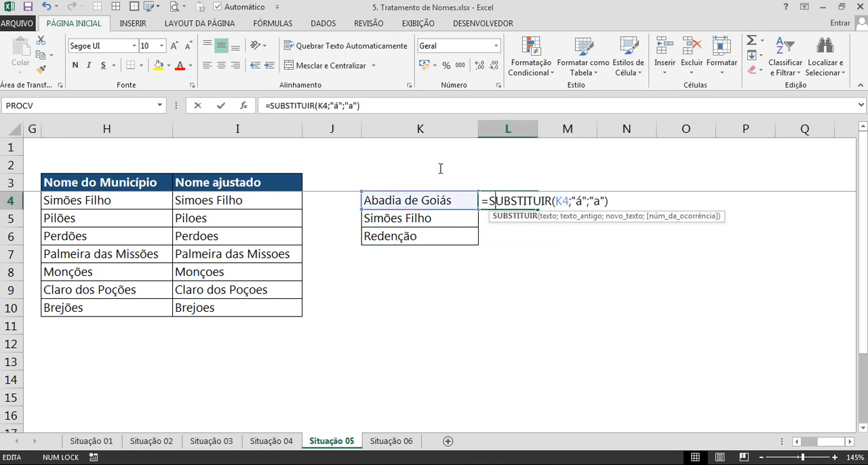
pyautogui.moveTo(273, 105); pyautogui.dragTo(407, 114)
pyautogui.hotkey('ctrl', 'c')
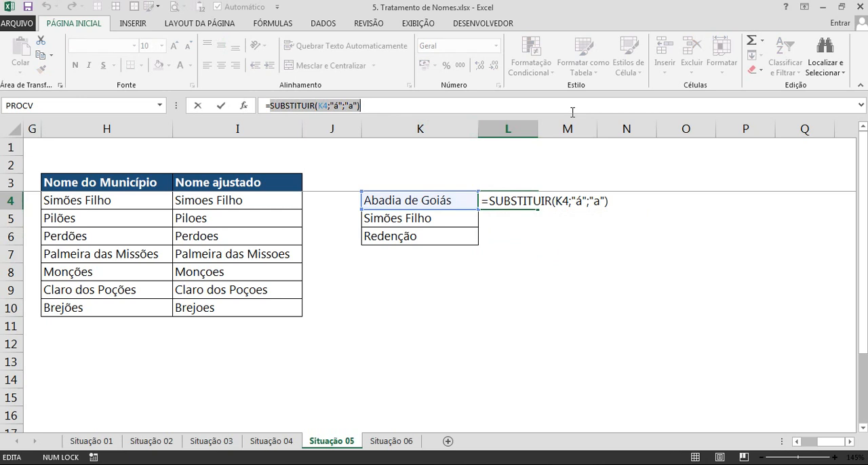
pyautogui.press('BackSpace')
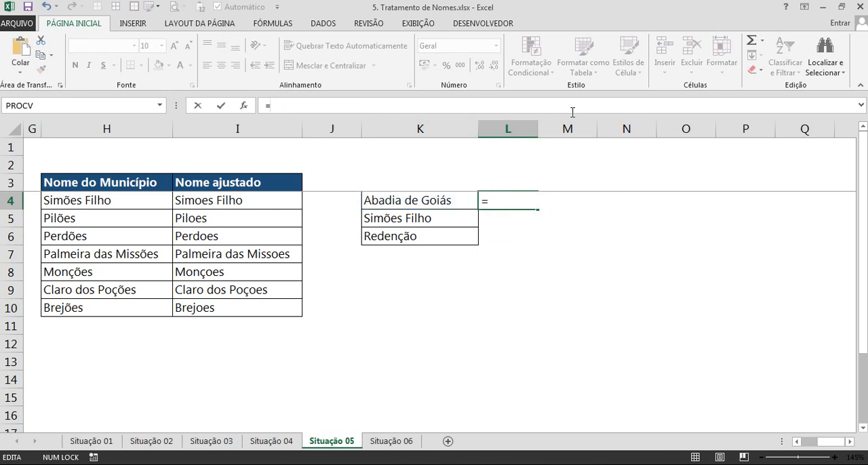
pyautogui.write('sub')
pyautogui.press('Tab')
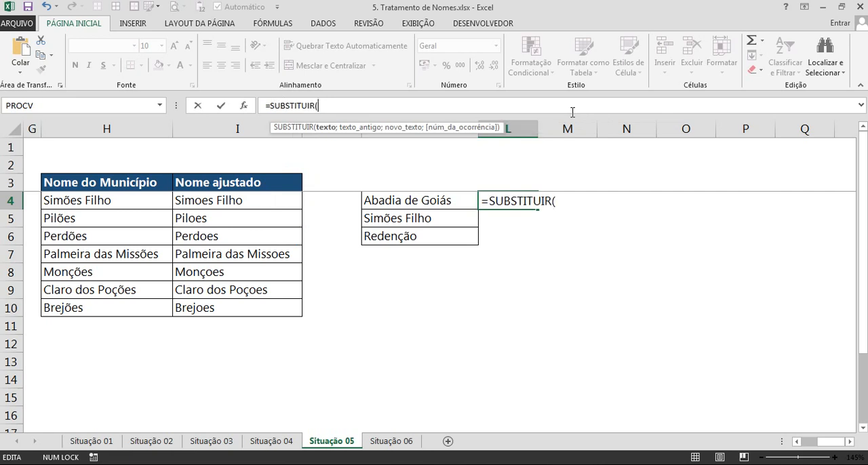
pyautogui.hotkey('ctrl', 'v')
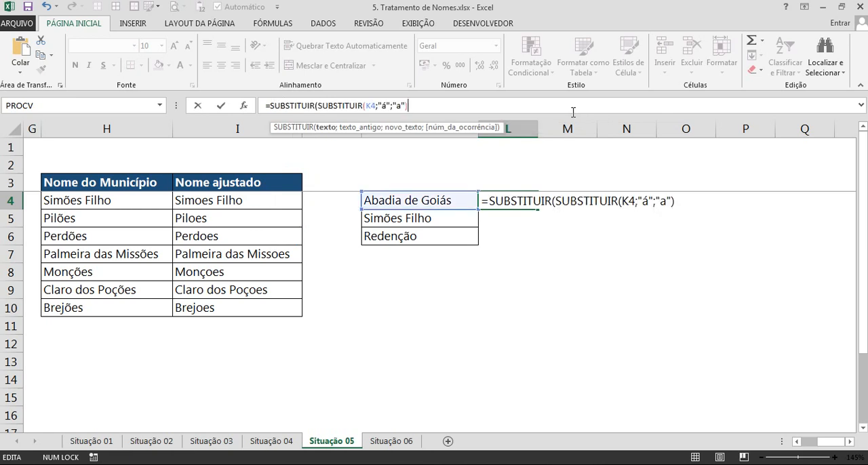
pyautogui.write(';')
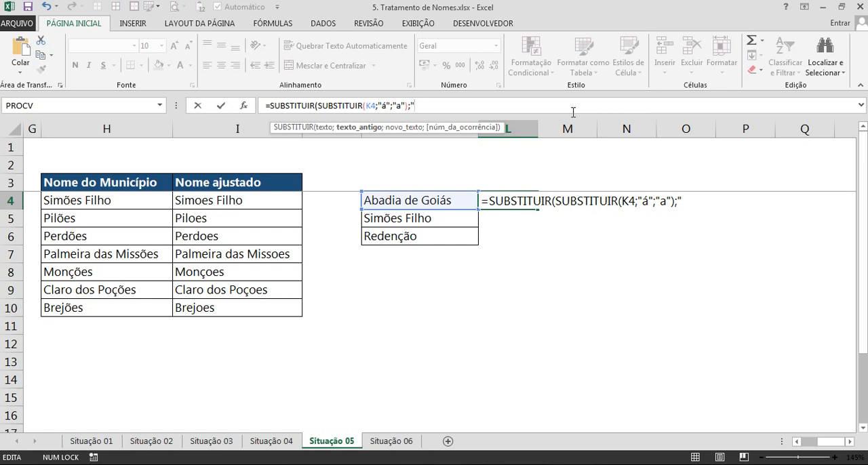
pyautogui.write('"õ";"o"')
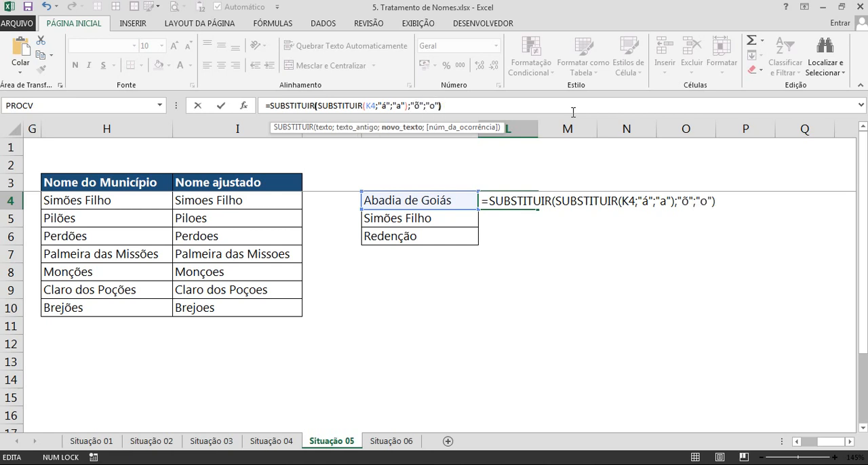
pyautogui.press('Return')
pyautogui.click(528, 197)
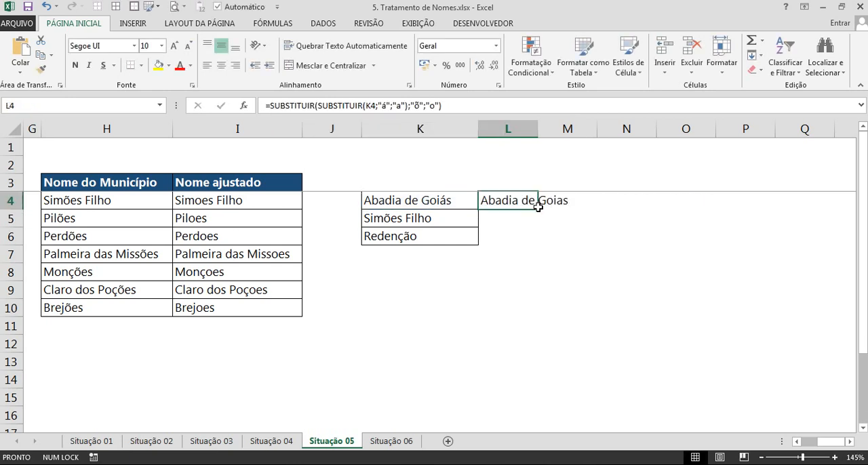
pyautogui.moveTo(538, 209); pyautogui.dragTo(537, 246)
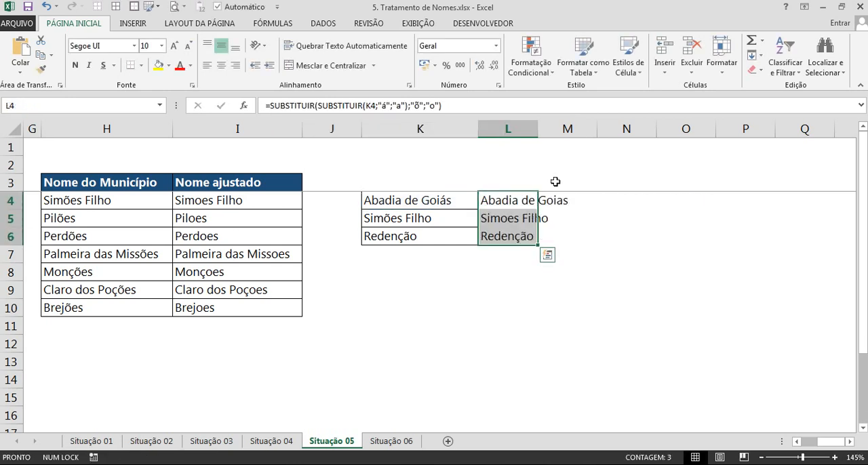
# Clear the filled-down formulas from L5:L6, below the Abadia de Goiás result.
pyautogui.click(510, 244)
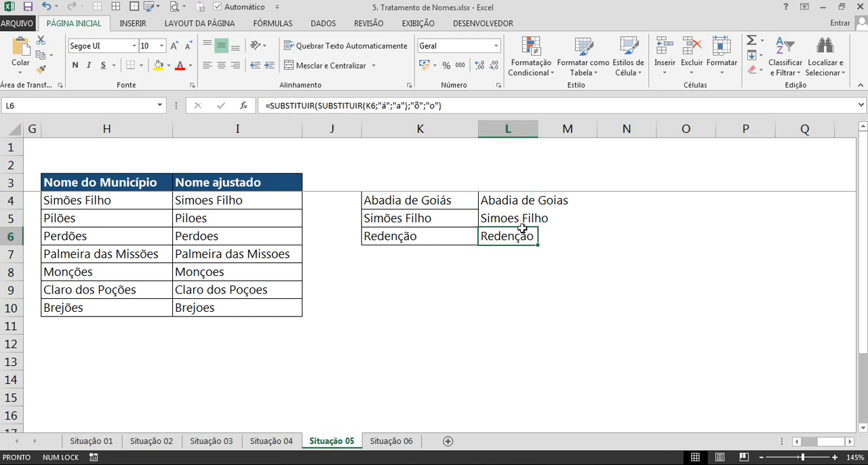
pyautogui.moveTo(517, 218); pyautogui.dragTo(513, 245)
pyautogui.press('Delete')
# Nest the L4 formula in another SUBSTITUIR, giving =SUBSTITUIR(SUBSTITUIR(SUBSTITUIR(K4;"á";"a");"õ";"o");"ã";"a").
pyautogui.click(498, 201)
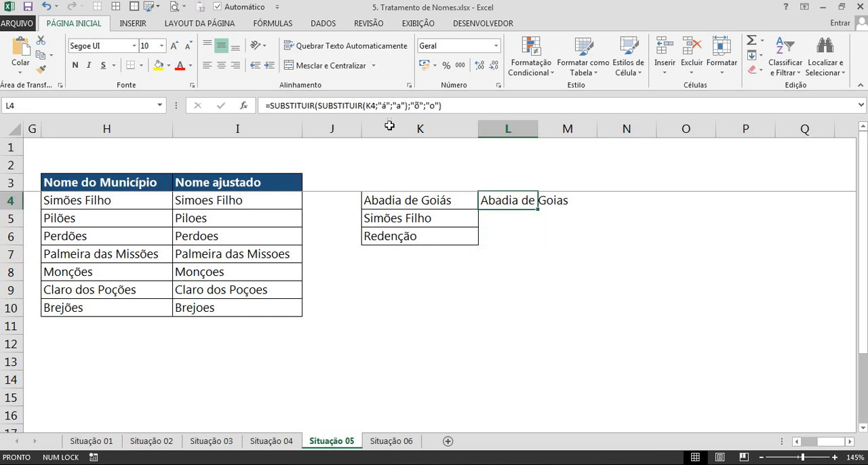
pyautogui.moveTo(269, 106); pyautogui.dragTo(460, 107)
pyautogui.hotkey('ctrl', 'c')
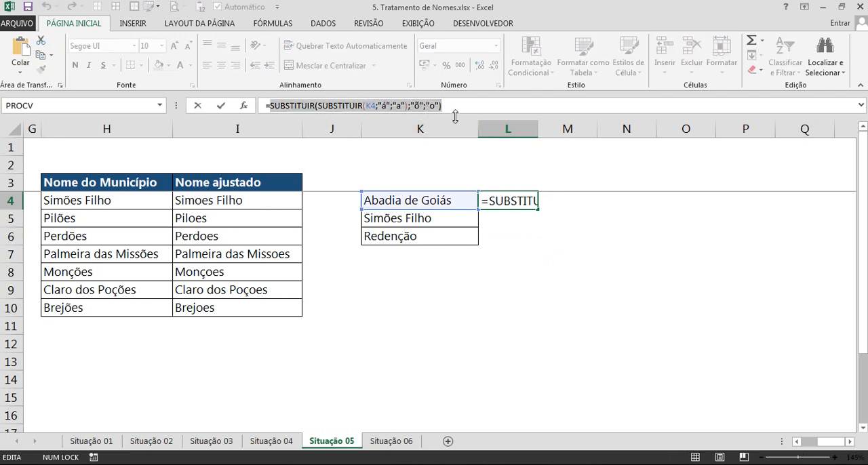
pyautogui.press('BackSpace')
pyautogui.write('sub')
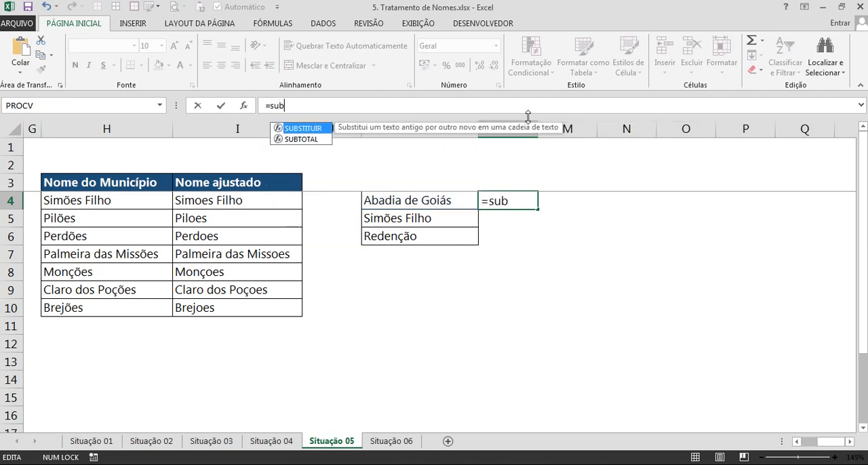
pyautogui.press('Tab')
pyautogui.hotkey('ctrl', 'v')
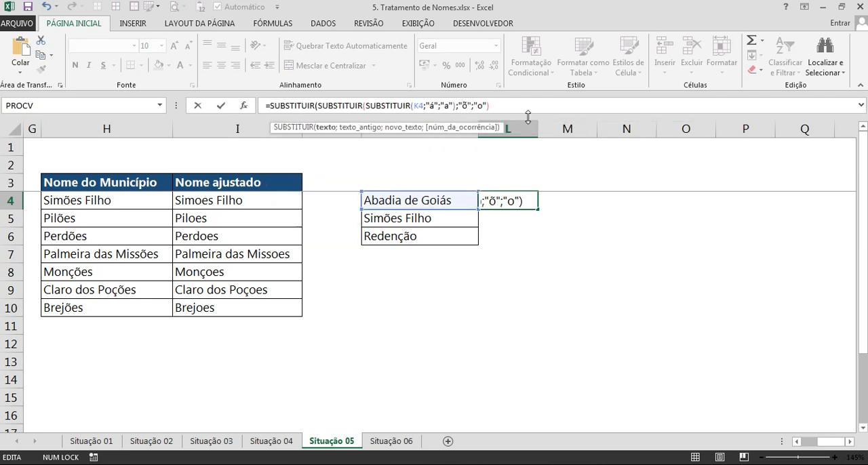
pyautogui.write(';')
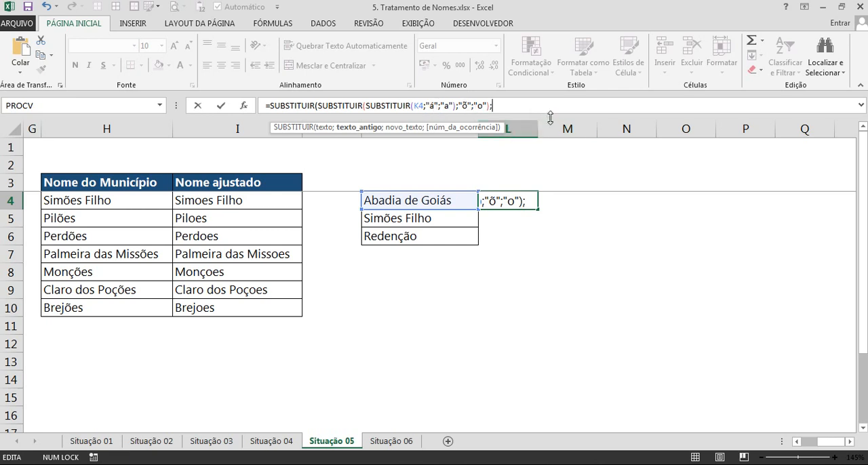
pyautogui.write('"ã";"a"')
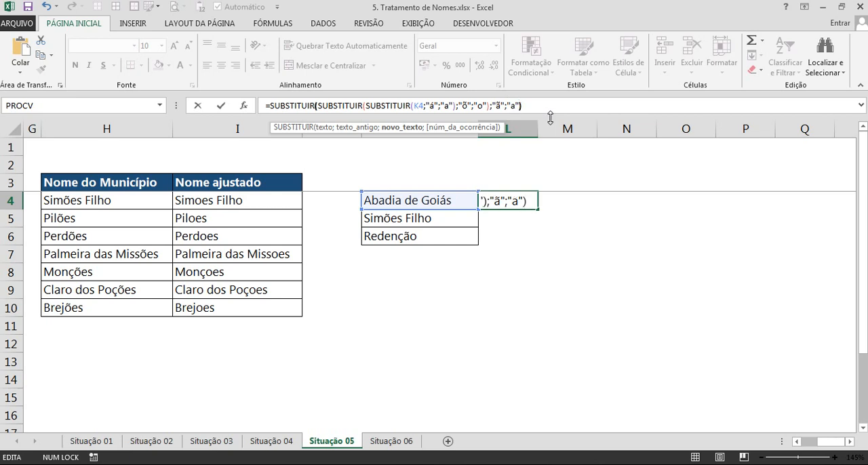
pyautogui.press('Return')
# Fill the triple-nested formula from L4 down to L6 and autofit the width of column L.
pyautogui.click(509, 201)
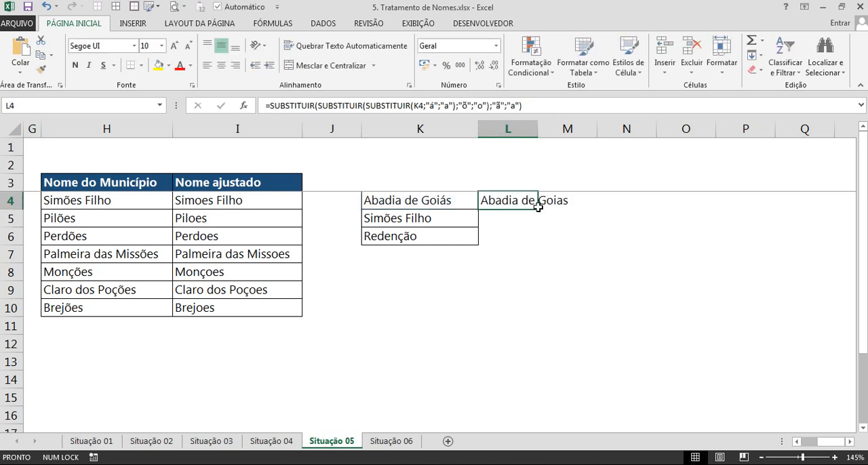
pyautogui.moveTo(538, 207); pyautogui.dragTo(538, 246)
pyautogui.doubleClick(539, 132)
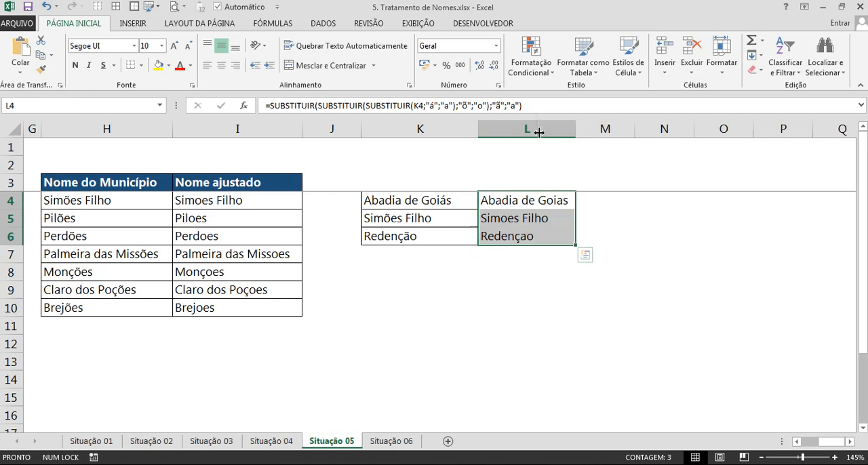
pyautogui.scroll(1, 632, 203)
# Examine the nested SUBSTITUIR levels and their accent arguments in the L6 formula, leaving the formula as it is.
pyautogui.click(621, 225)
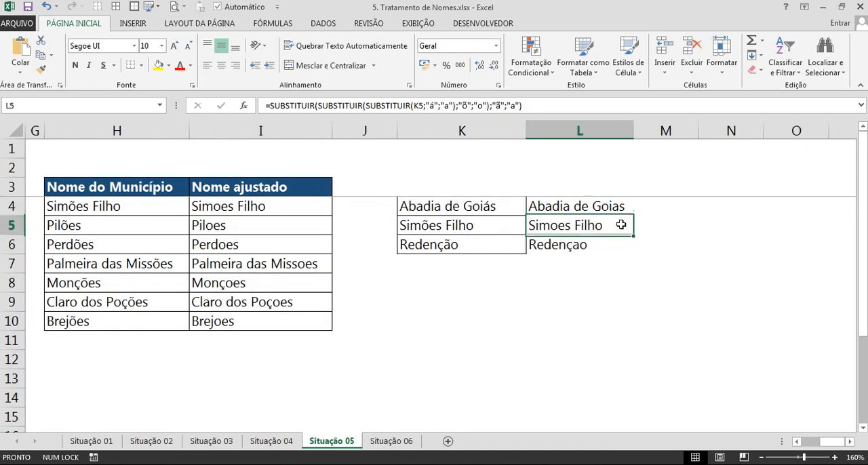
pyautogui.click(576, 247)
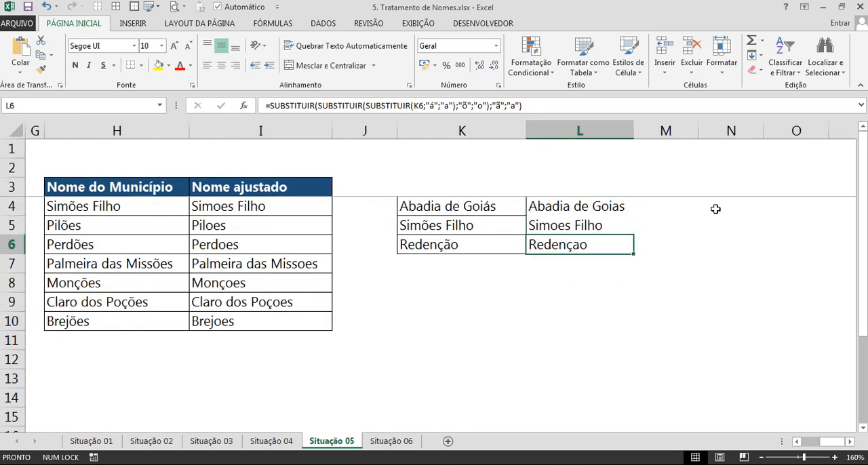
pyautogui.click(286, 107)
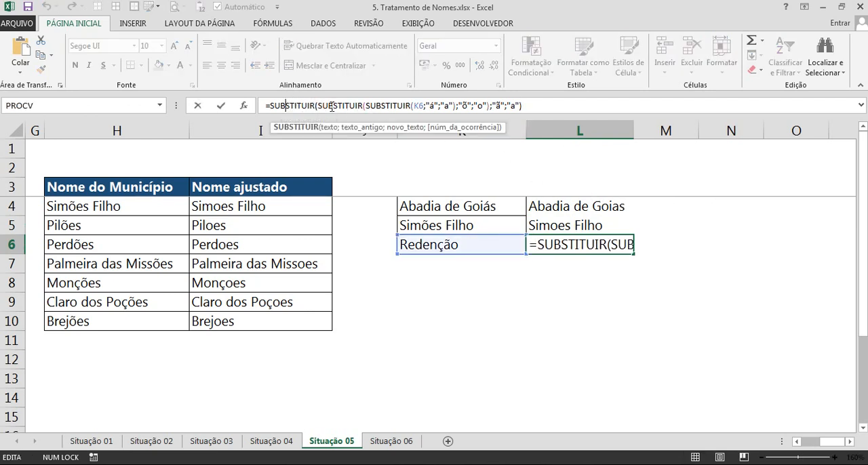
pyautogui.click(394, 105)
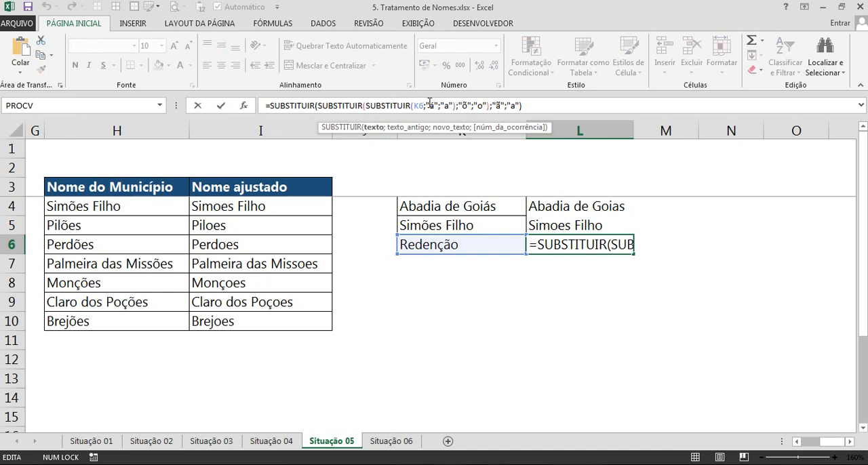
pyautogui.moveTo(462, 105); pyautogui.dragTo(504, 106)
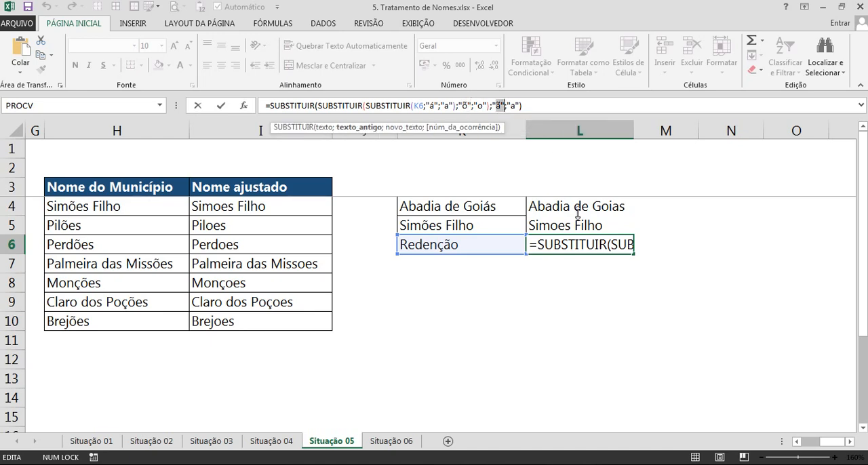
pyautogui.hotkey('ctrl', 'Return')
# Switch to the Situação 06 sheet and read the function note in B1 and the Cidade paraibana list.
pyautogui.click(392, 441)
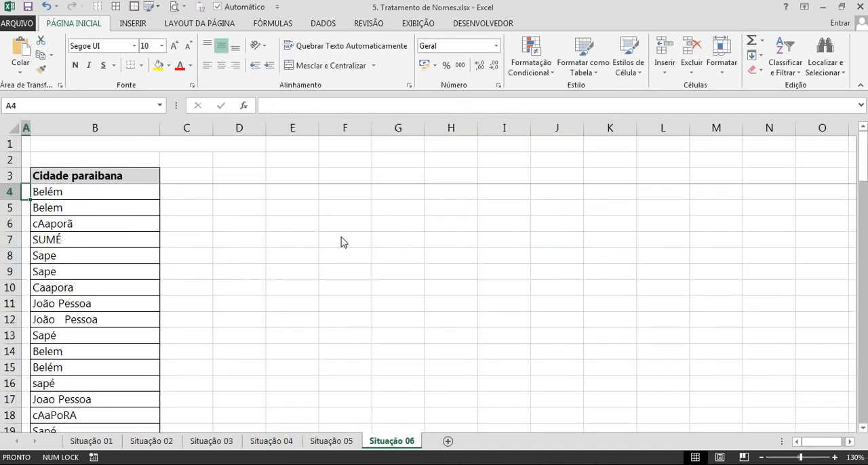
pyautogui.scroll(1, 520, 304)
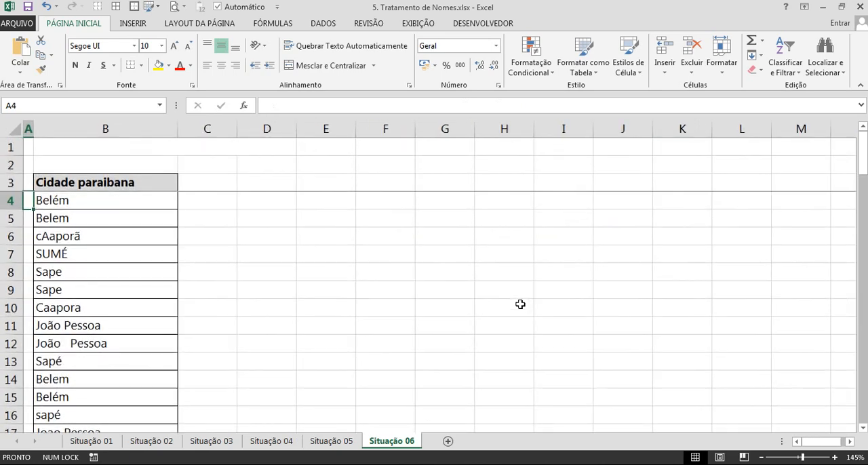
pyautogui.scroll(1, 519, 304)
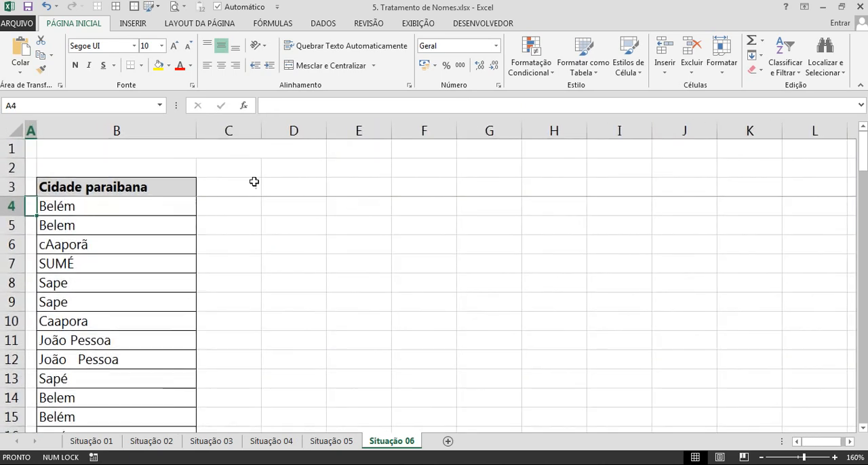
pyautogui.click(146, 150)
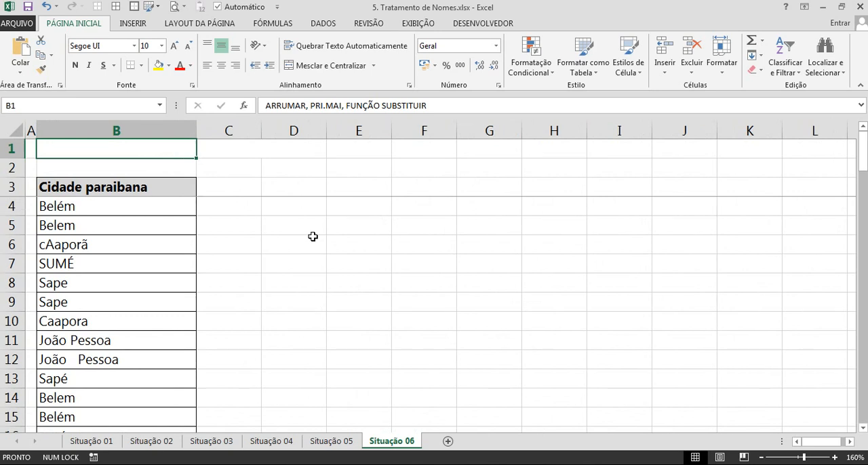
pyautogui.click(121, 192)
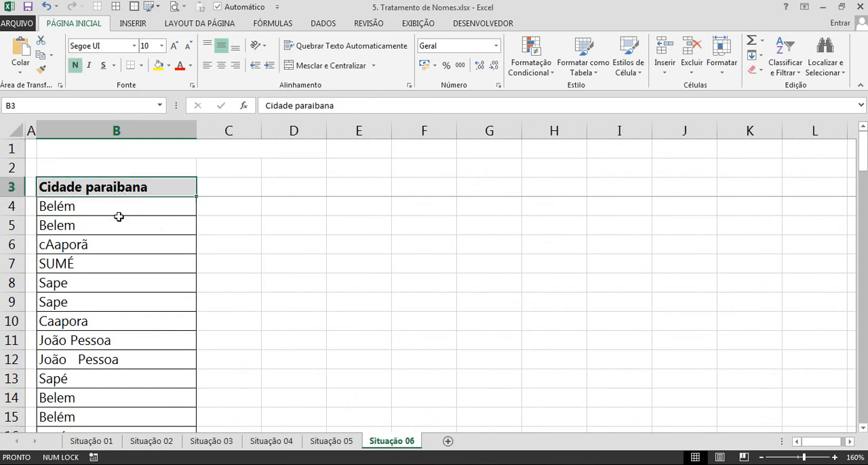
pyautogui.click(74, 225)
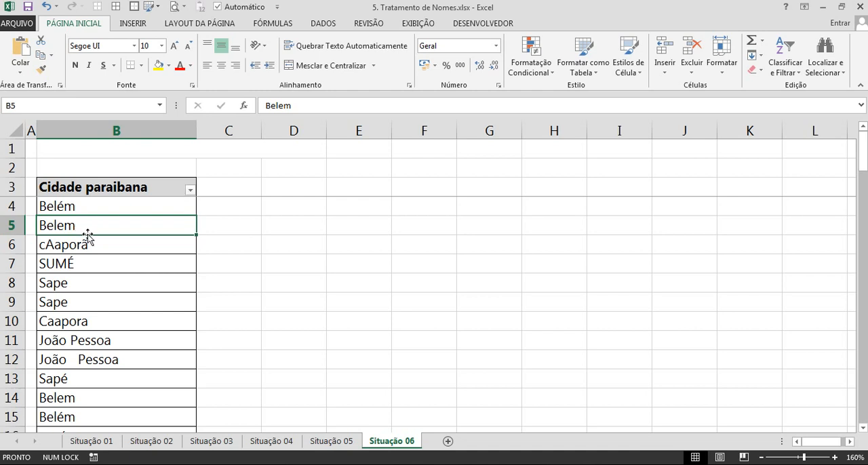
# Filter the Cidade paraibana column to show only the Belem and Belém entries.
pyautogui.click(190, 192)
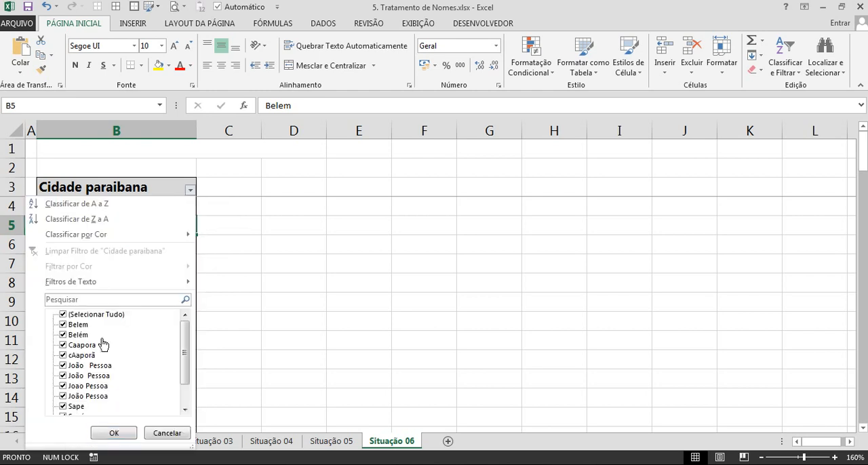
pyautogui.click(88, 325)
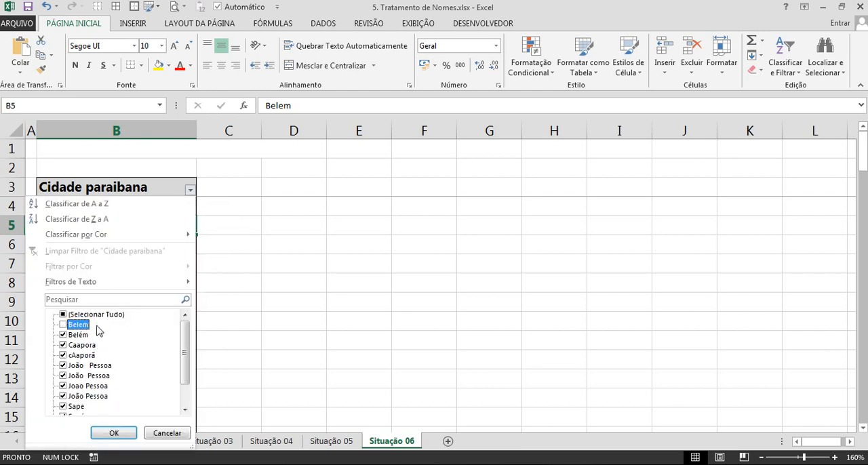
pyautogui.click(91, 317)
pyautogui.click(89, 317)
pyautogui.click(80, 325)
pyautogui.click(79, 337)
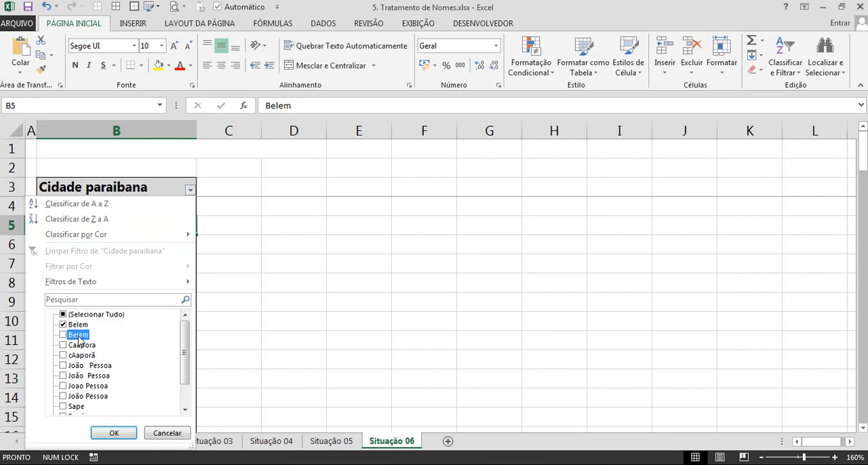
pyautogui.click(112, 432)
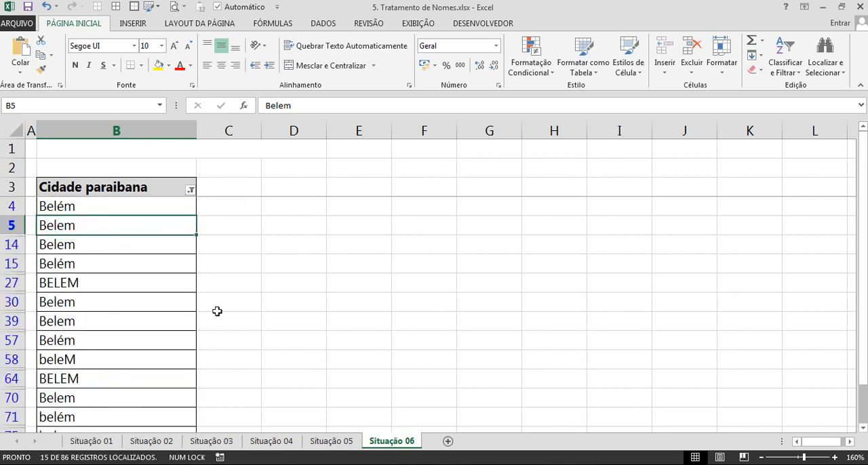
pyautogui.doubleClick(96, 288)
pyautogui.click(268, 227)
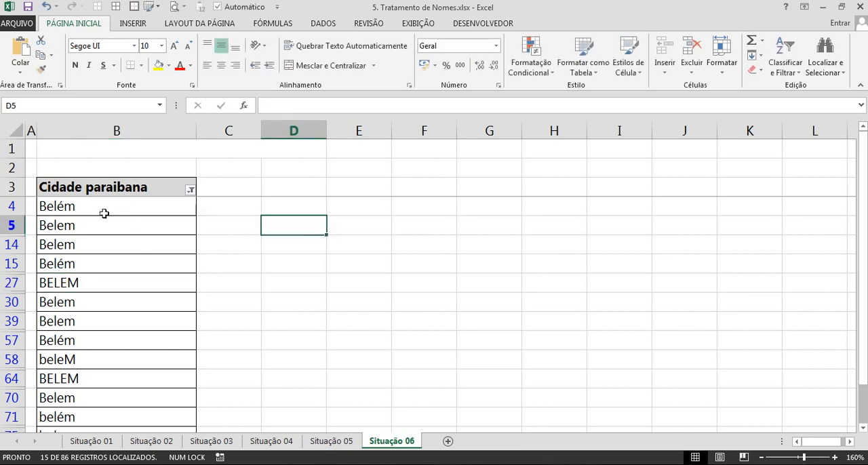
# Highlight different spellings of Belém with yellow fill in cells B4, B27, B5, B58 and B85 of the filtered list.
pyautogui.click(91, 208)
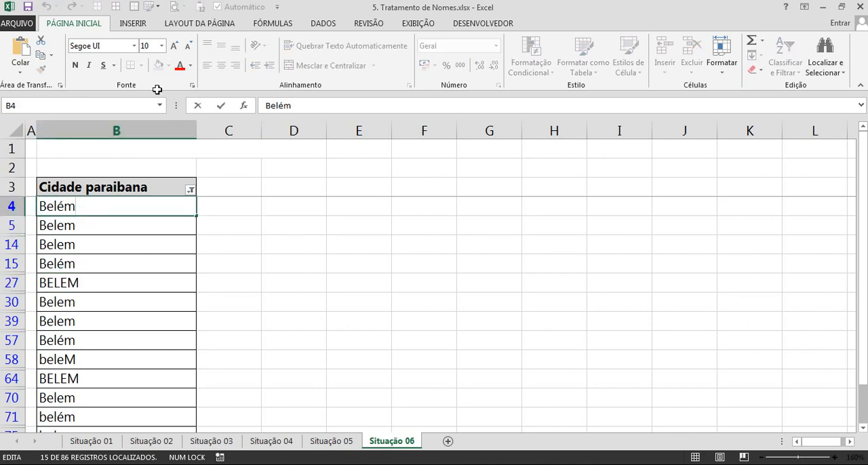
pyautogui.click(160, 67)
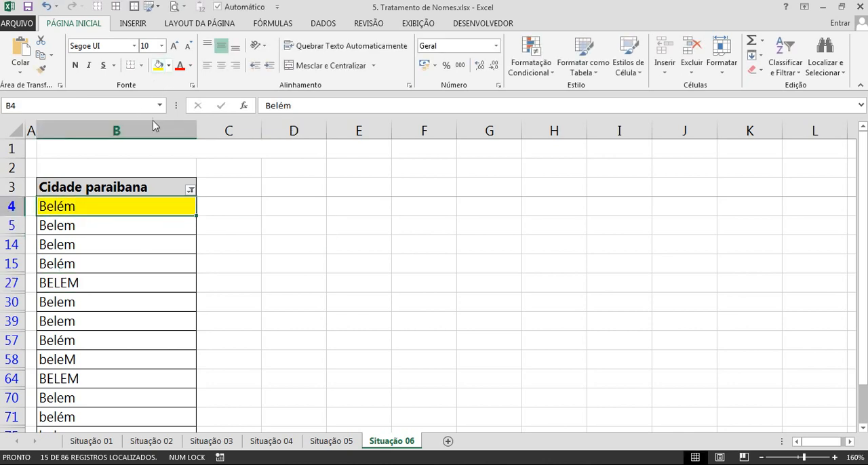
pyautogui.click(102, 289)
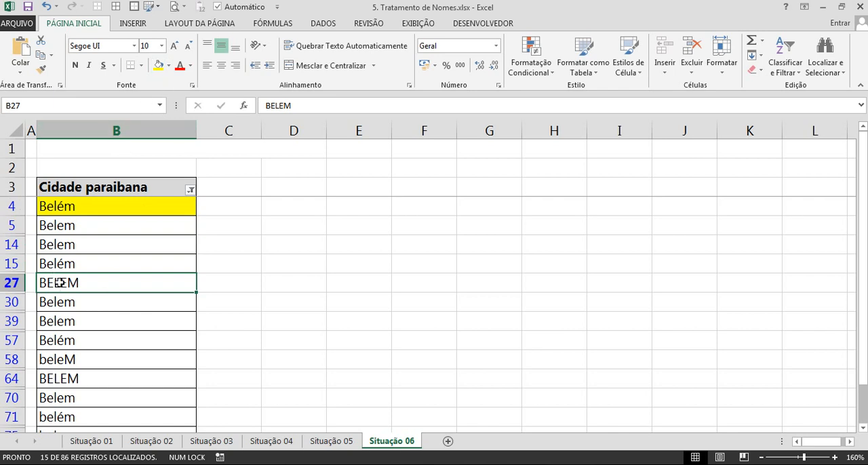
pyautogui.click(160, 66)
pyautogui.click(89, 225)
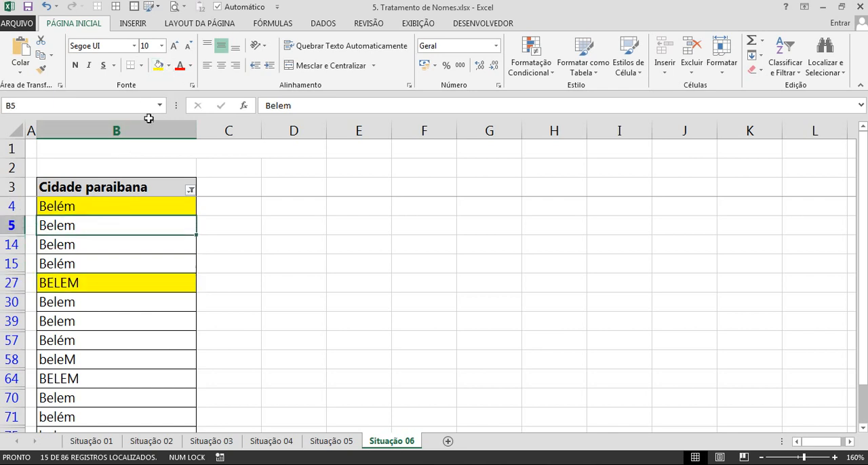
pyautogui.click(160, 65)
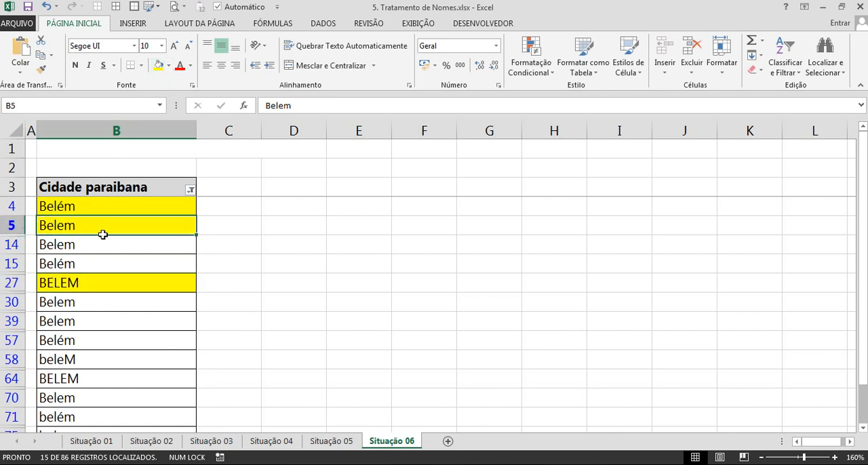
pyautogui.click(102, 352)
pyautogui.click(161, 66)
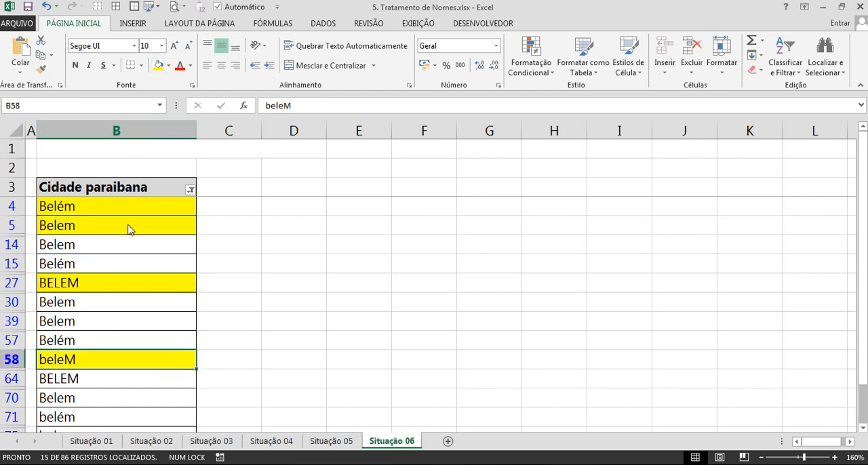
pyautogui.scroll(-2, 131, 263)
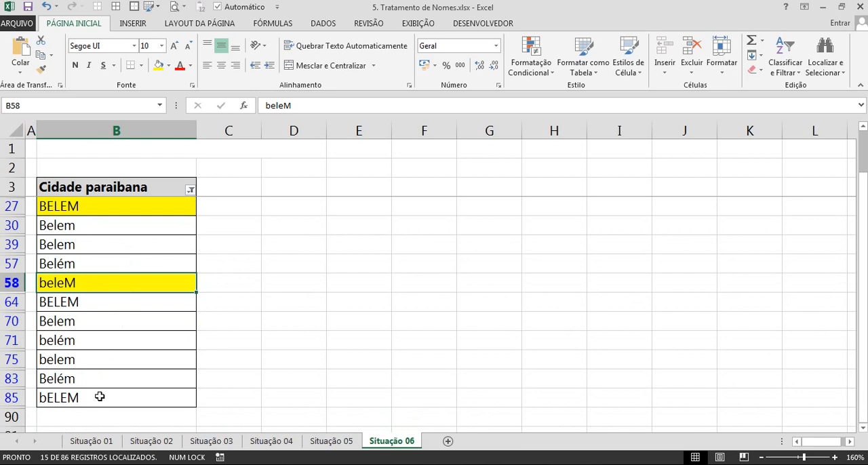
pyautogui.click(100, 398)
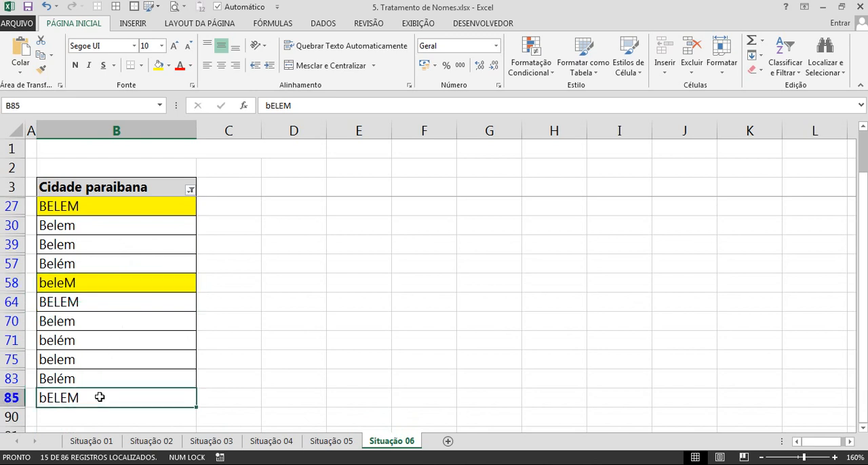
pyautogui.click(161, 67)
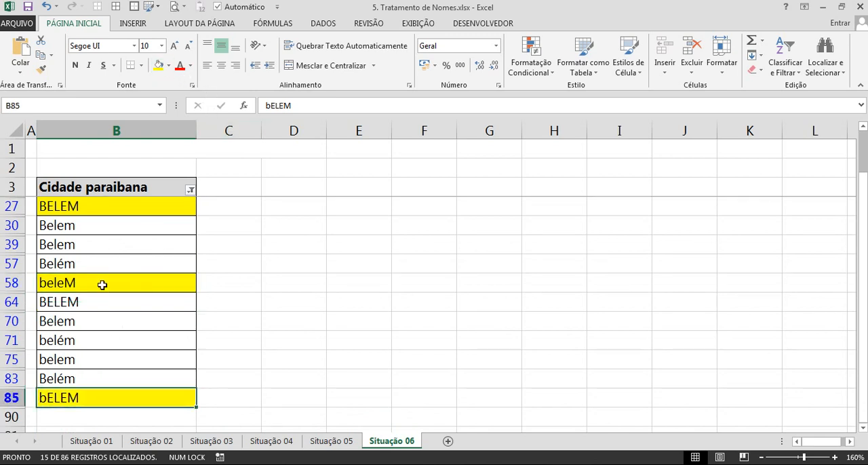
pyautogui.scroll(2, 102, 285)
pyautogui.scroll(-2, 101, 285)
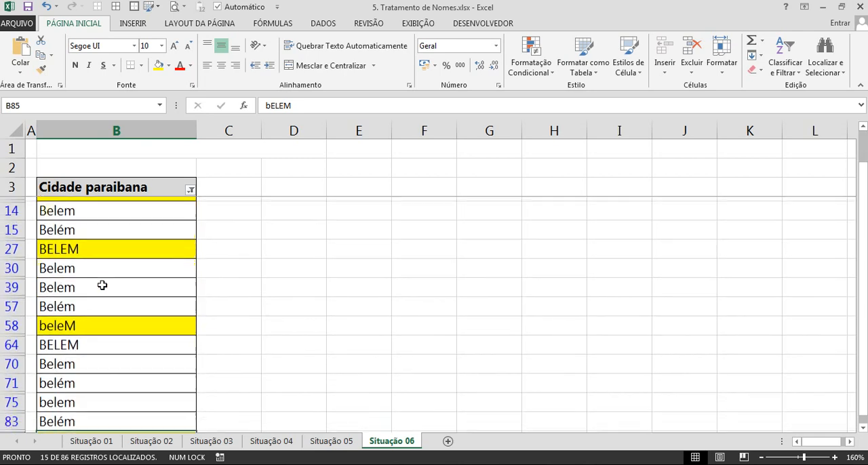
# Highlight the lowercase spellings belém in B71 and belem in B75 with yellow fill.
pyautogui.scroll(2, 119, 306)
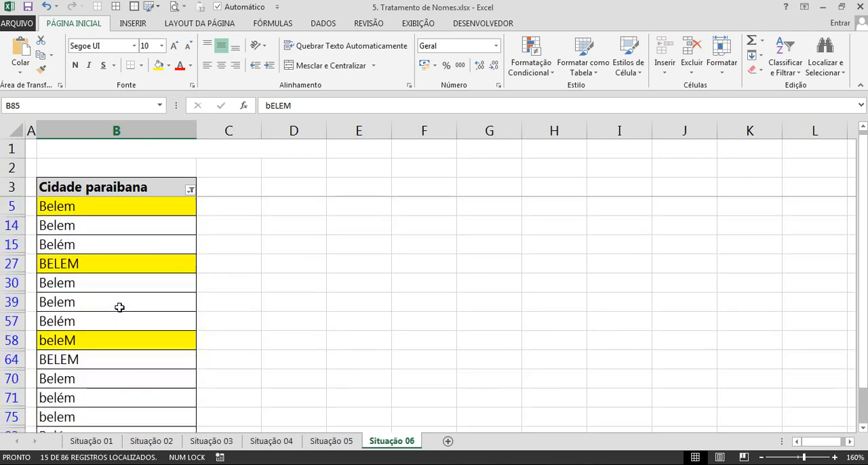
pyautogui.scroll(-2, 119, 307)
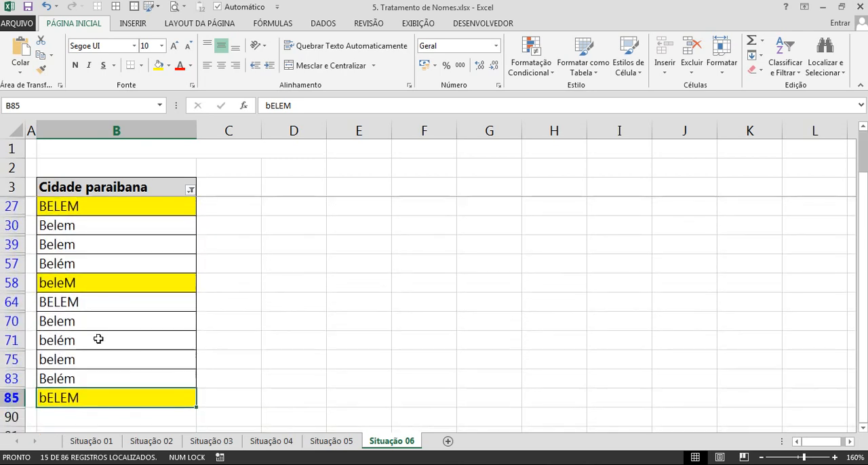
pyautogui.click(94, 342)
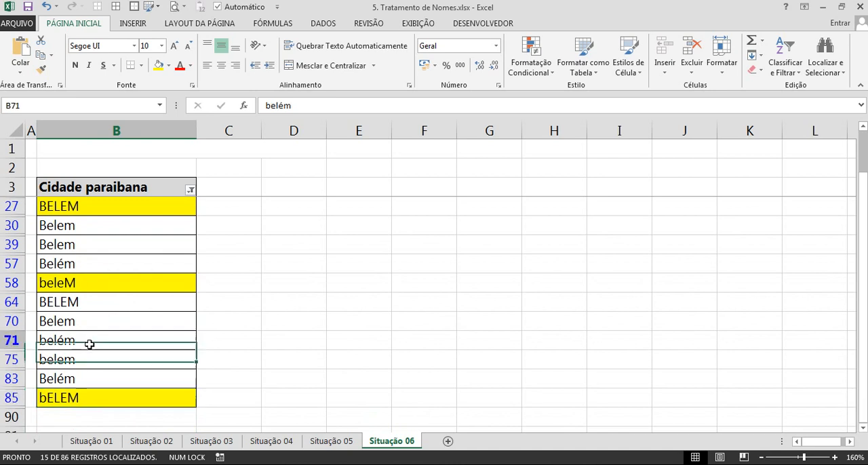
pyautogui.click(158, 65)
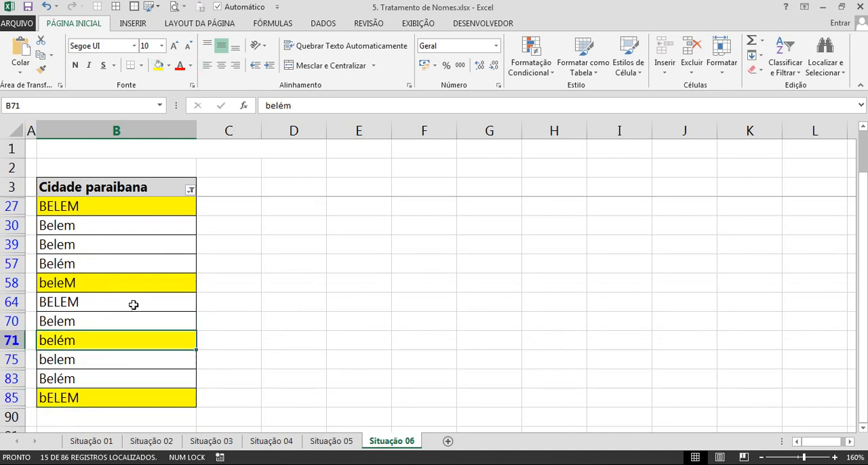
pyautogui.click(93, 358)
pyautogui.click(159, 66)
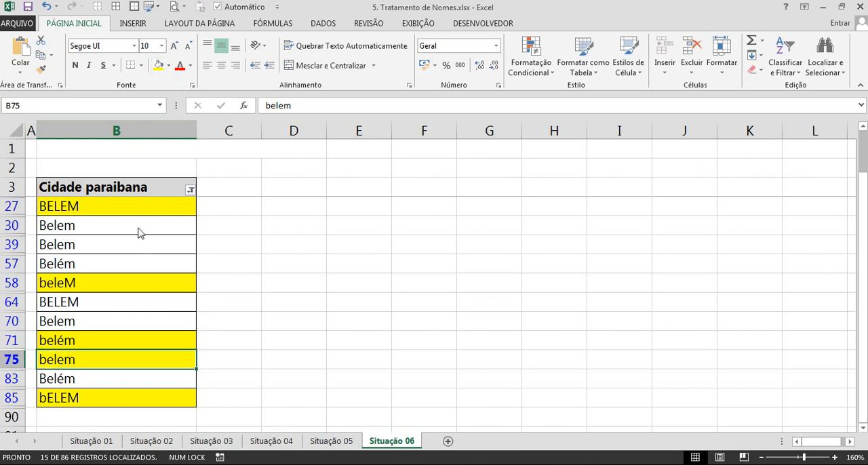
# Change the Cidade paraibana filter to show only the four João Pessoa and Joao Pessoa variants.
pyautogui.scroll(2, 135, 236)
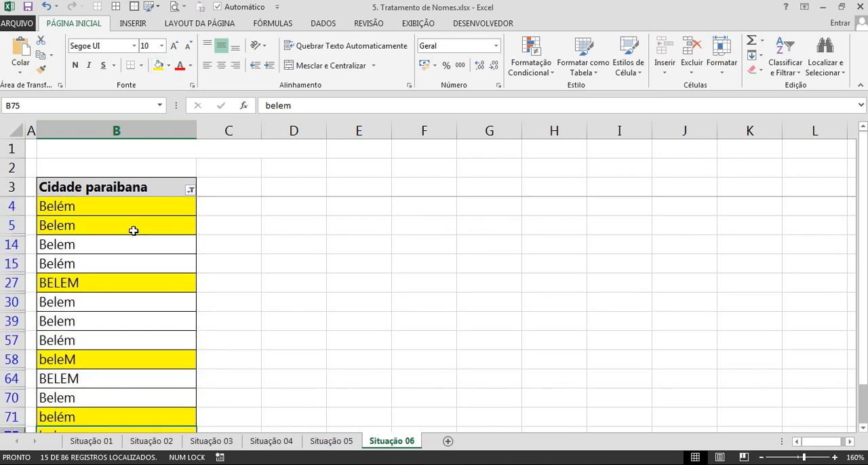
pyautogui.click(191, 192)
pyautogui.click(95, 314)
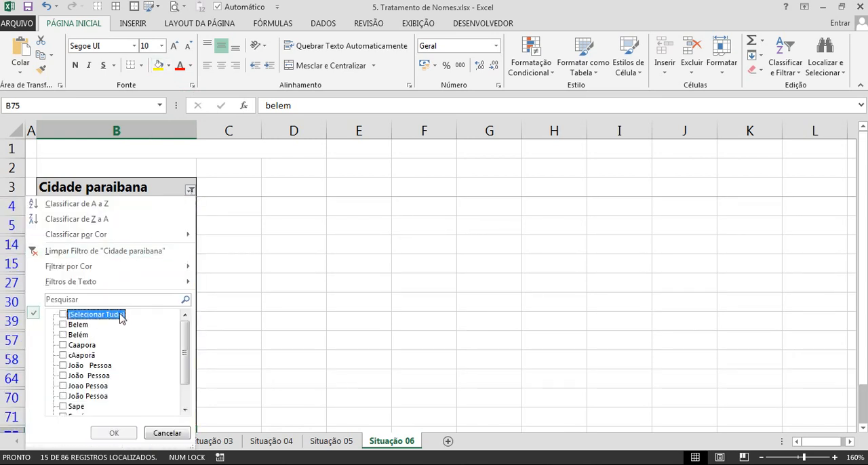
pyautogui.click(95, 366)
pyautogui.click(94, 375)
pyautogui.click(93, 386)
pyautogui.click(92, 396)
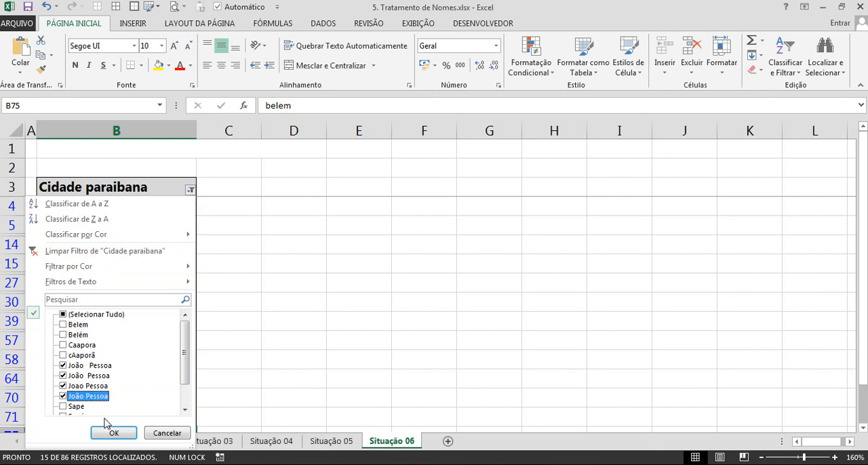
pyautogui.click(108, 433)
# Check the extra spaces in B12, then fill B32 with yellow and B11 with light blue.
pyautogui.doubleClick(72, 228)
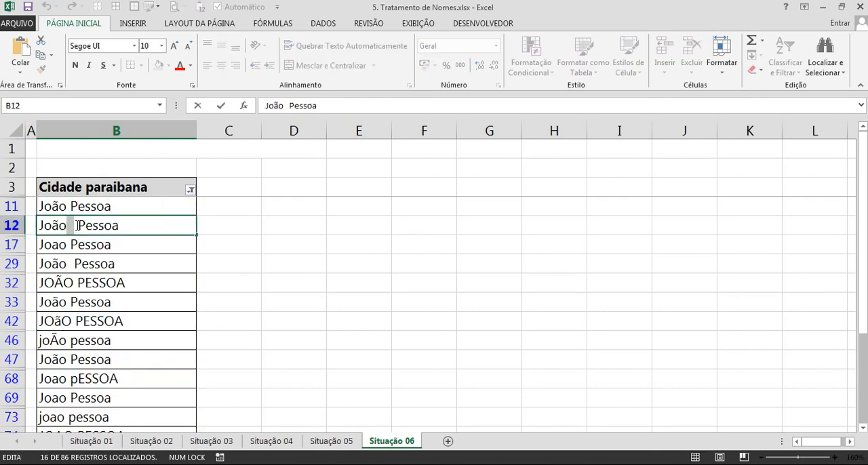
pyautogui.press('Return')
pyautogui.click(129, 282)
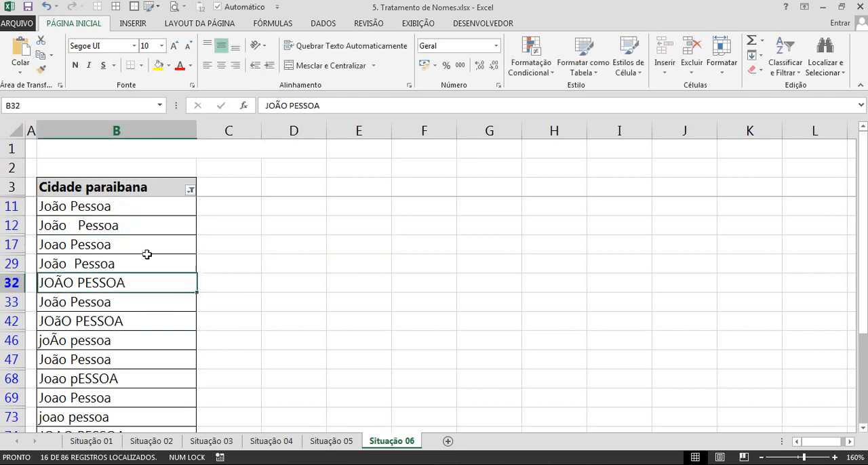
pyautogui.click(158, 65)
pyautogui.click(150, 211)
pyautogui.click(169, 65)
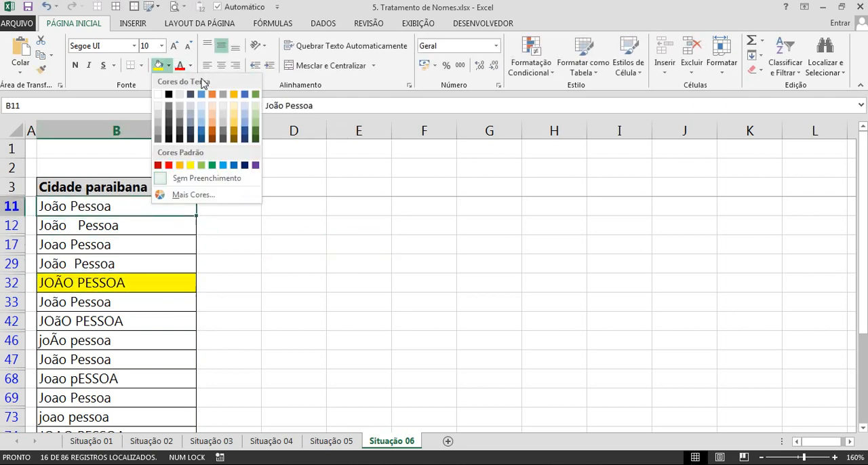
pyautogui.click(245, 118)
pyautogui.click(188, 241)
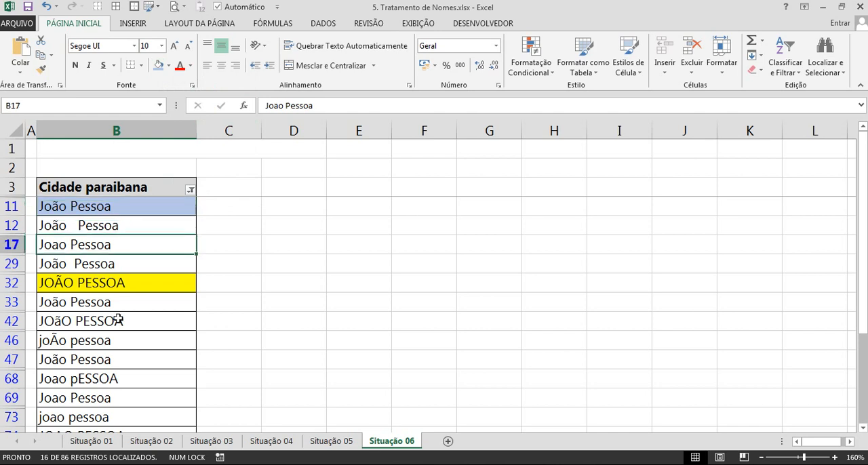
# Examine the uppercase Ã in cell B46 and the remaining João Pessoa spellings in the filtered list.
pyautogui.doubleClick(58, 338)
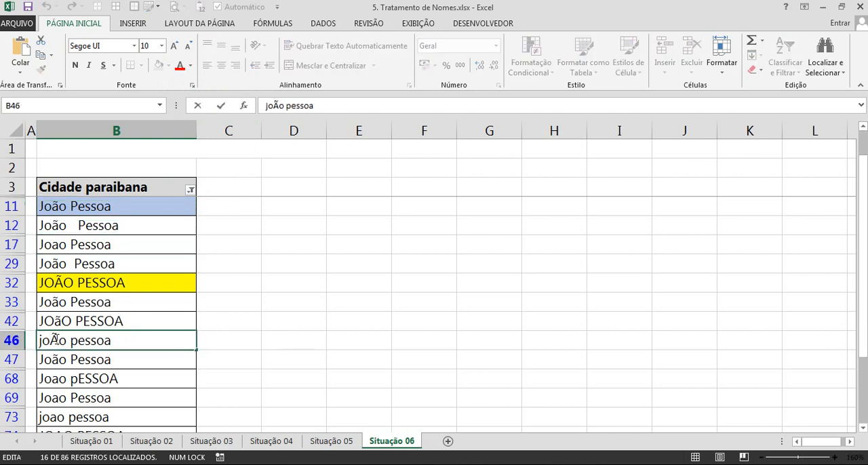
pyautogui.moveTo(51, 341); pyautogui.dragTo(59, 341)
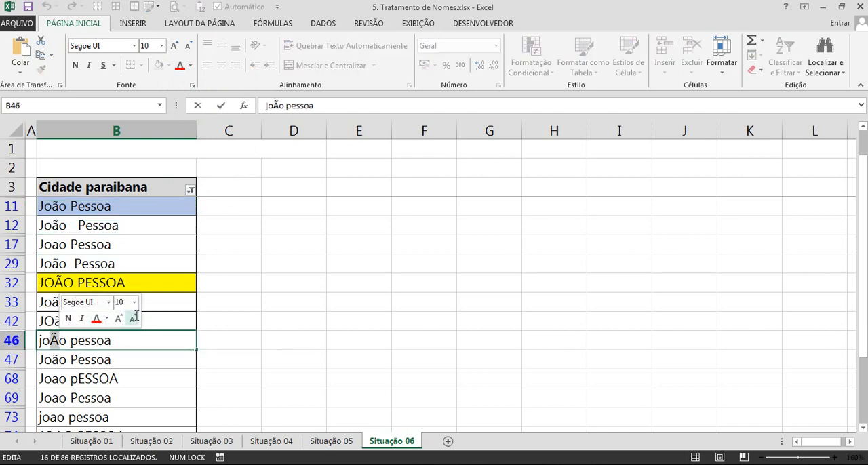
pyautogui.press('Escape')
pyautogui.scroll(-1, 131, 246)
pyautogui.scroll(-1, 131, 245)
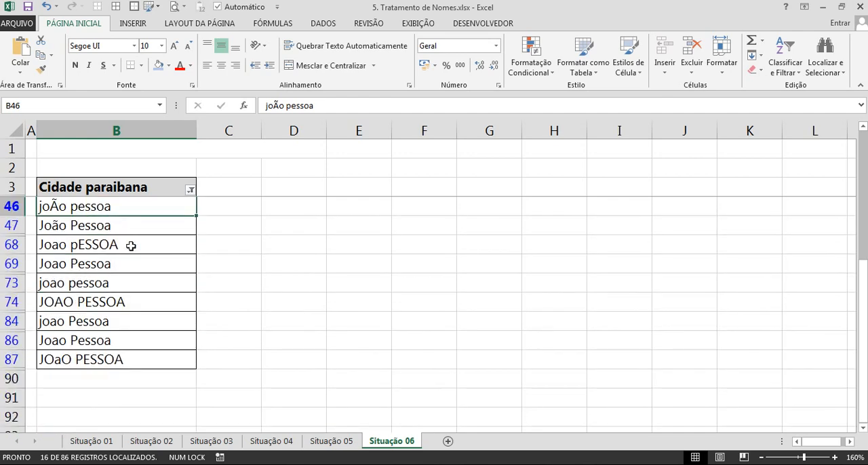
# Remove the filter from the Cidade paraibana column to show all the cities again.
pyautogui.scroll(2, 131, 246)
pyautogui.click(130, 243)
pyautogui.hotkey('ctrl', 'shift', 'l')
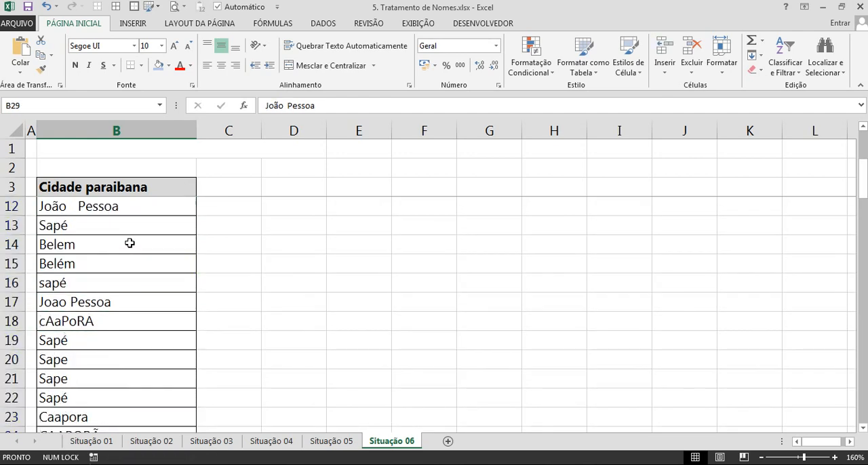
pyautogui.click(208, 195)
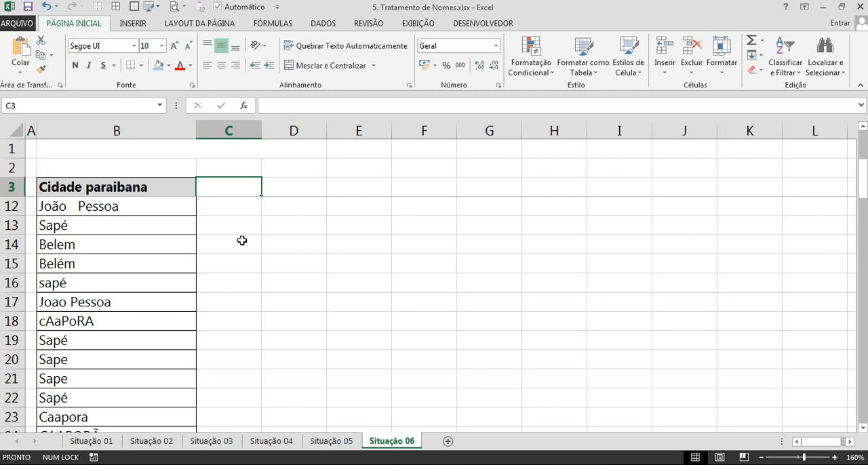
# Copy the unaccented city names Belem from B14 into E2 and Sape from B20 into E3.
pyautogui.click(110, 244)
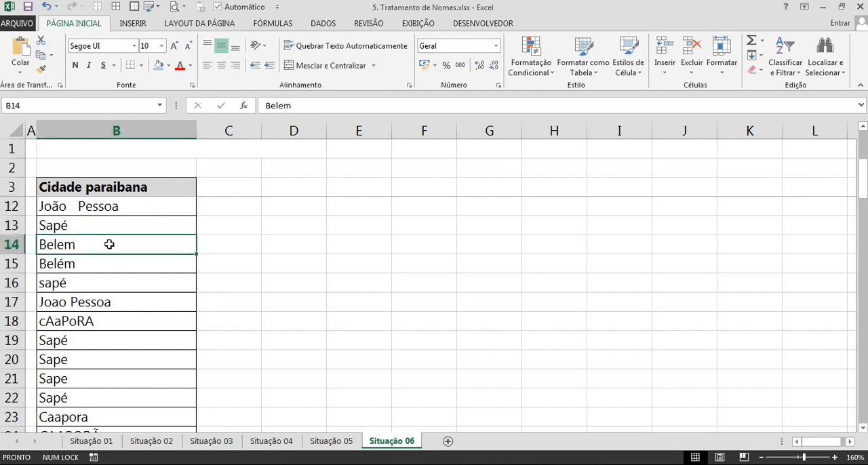
pyautogui.hotkey('ctrl', 'c')
pyautogui.click(355, 171)
pyautogui.hotkey('ctrl', 'v')
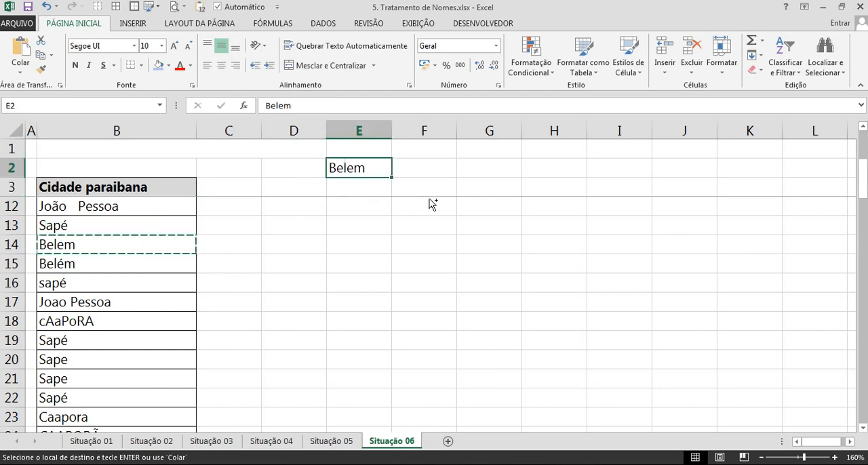
pyautogui.click(338, 233)
pyautogui.click(106, 356)
pyautogui.hotkey('ctrl', 'c')
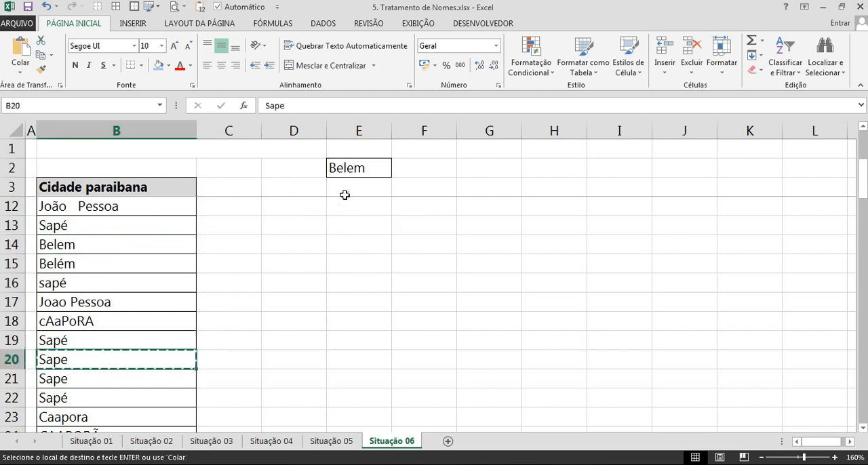
pyautogui.click(345, 190)
pyautogui.hotkey('ctrl', 'v')
pyautogui.press('Escape')
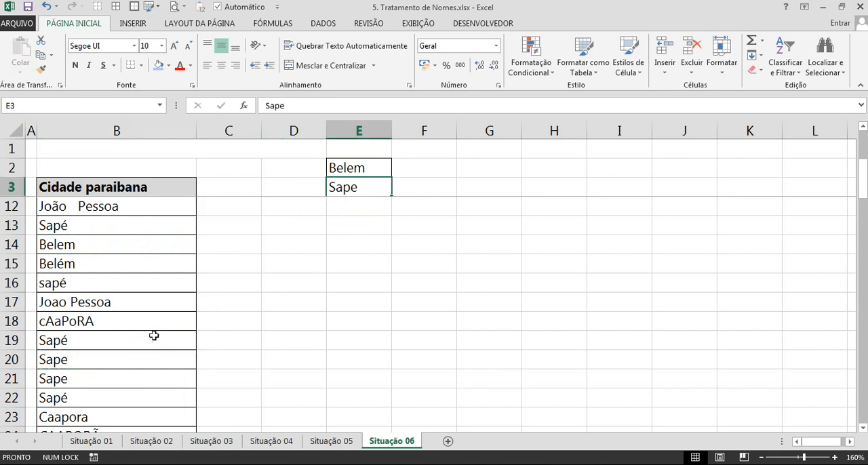
# Copy Joao Pessoa from B17 into E12 as a value only.
pyautogui.click(95, 305)
pyautogui.hotkey('ctrl', 'c')
pyautogui.rightClick(354, 204)
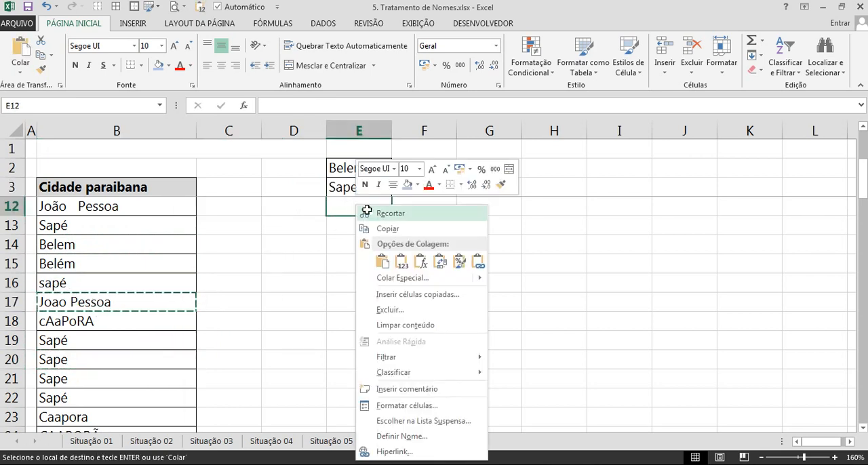
pyautogui.click(399, 261)
pyautogui.press('Escape')
# Copy Caapora from B23 into E4 and move Joao Pessoa from E12 to E5.
pyautogui.scroll(-1, 149, 333)
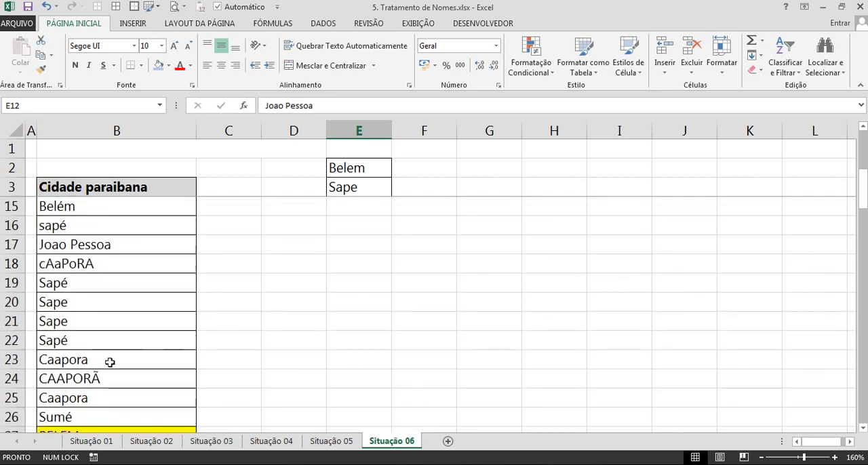
pyautogui.click(111, 360)
pyautogui.hotkey('ctrl', 'c')
pyautogui.scroll(4, 344, 257)
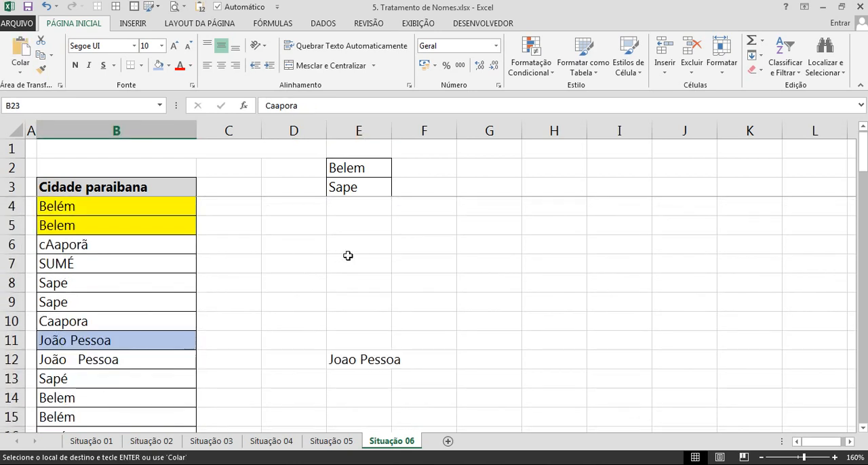
pyautogui.click(361, 215)
pyautogui.rightClick(356, 213)
pyautogui.click(360, 255)
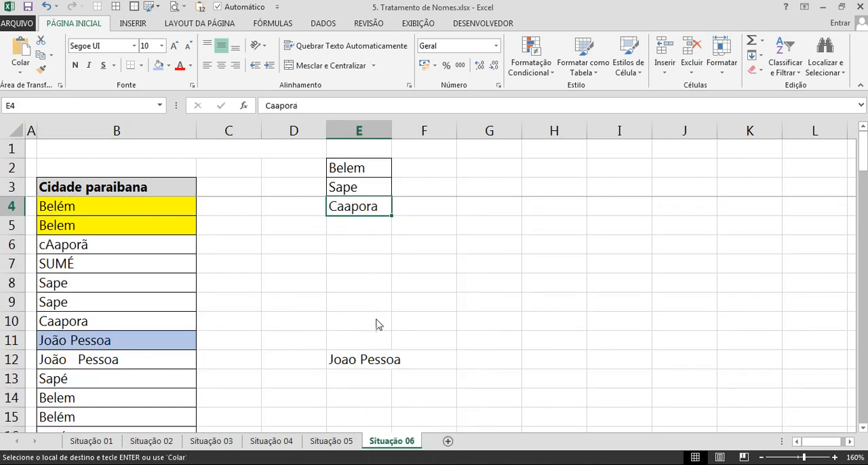
pyautogui.click(363, 361)
pyautogui.moveTo(363, 370); pyautogui.dragTo(354, 227)
# Look through the Cidade paraibana column and its filter values for a city still missing from column E.
pyautogui.scroll(-4, 207, 269)
pyautogui.scroll(-6, 207, 270)
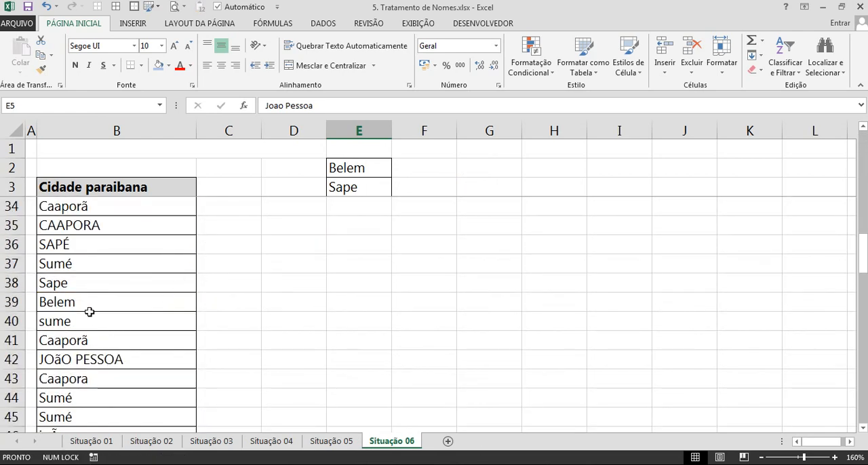
pyautogui.click(90, 312)
pyautogui.scroll(10, 155, 276)
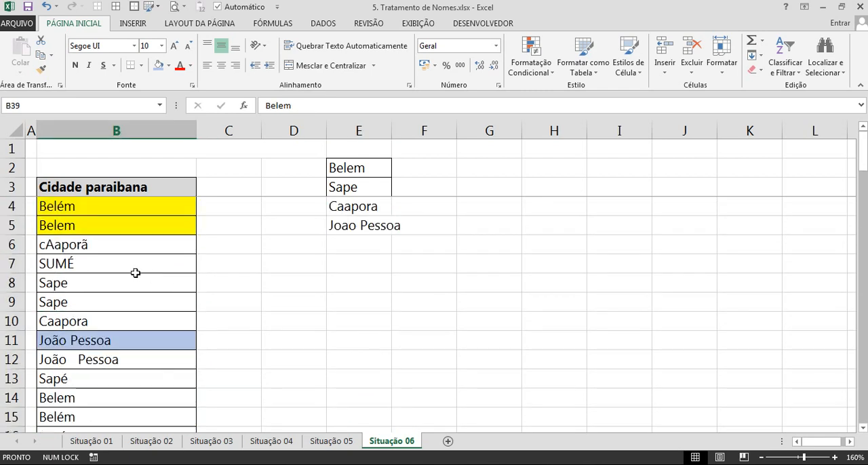
pyautogui.click(136, 272)
pyautogui.hotkey('ctrl', 'shift', 'l')
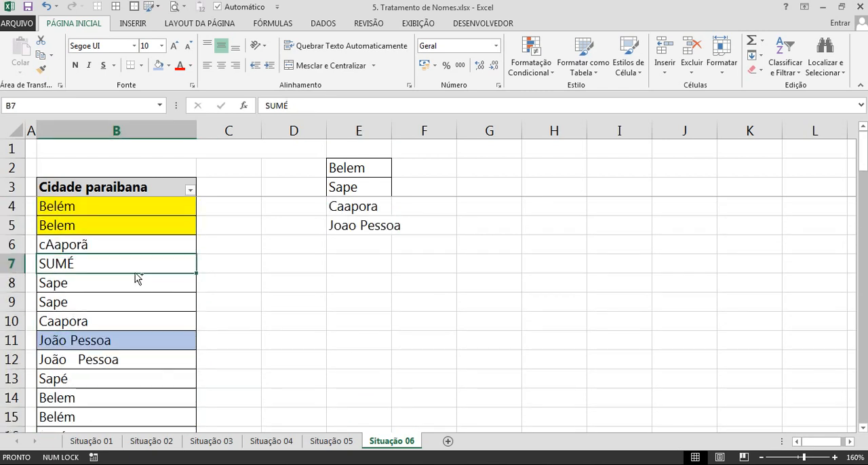
pyautogui.click(191, 190)
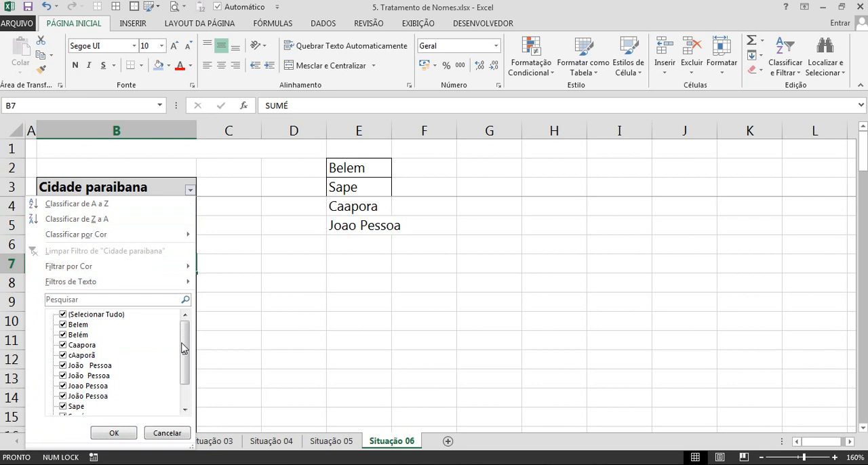
pyautogui.moveTo(181, 343); pyautogui.dragTo(185, 375)
pyautogui.click(229, 327)
# Copy the unaccented Sume from B49 into E6, below Joao Pessoa.
pyautogui.scroll(-8, 78, 329)
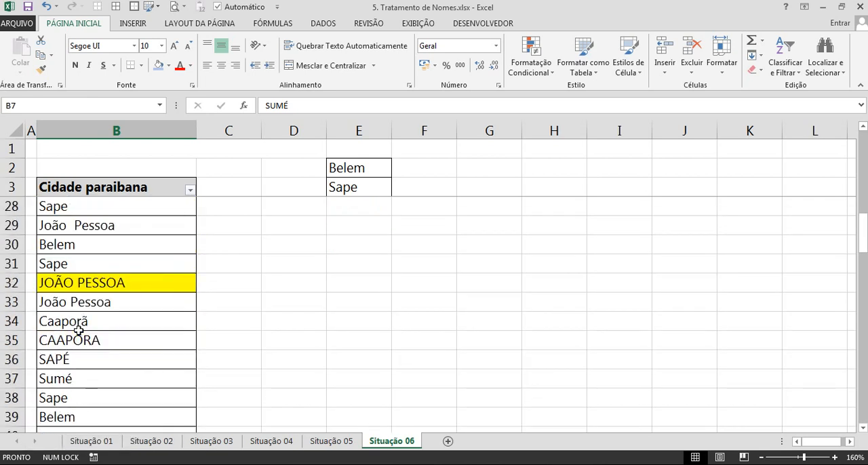
pyautogui.scroll(8, 78, 329)
pyautogui.scroll(-15, 88, 281)
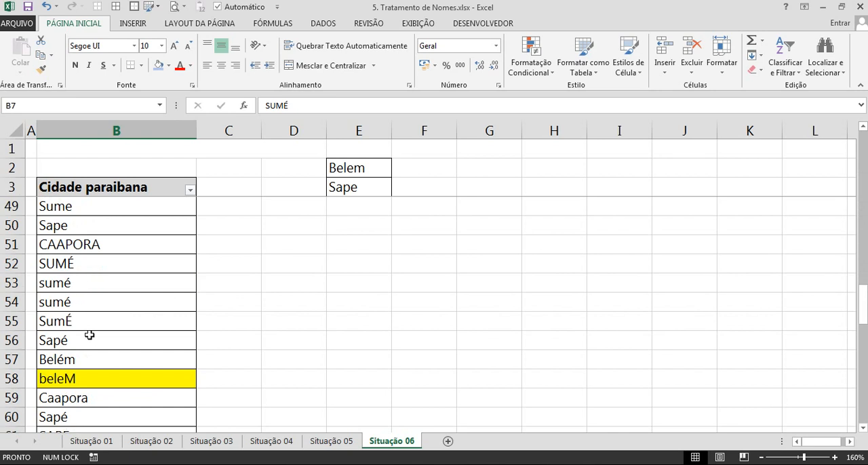
pyautogui.click(109, 206)
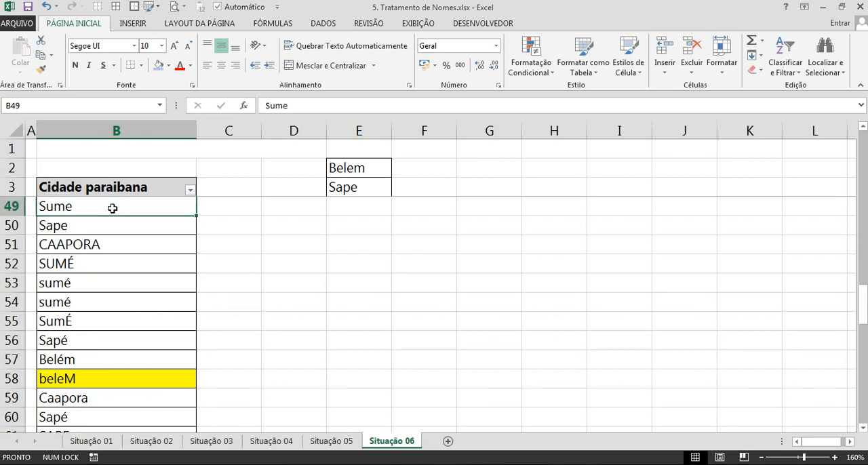
pyautogui.hotkey('ctrl', 'c')
pyautogui.scroll(15, 286, 225)
pyautogui.rightClick(353, 248)
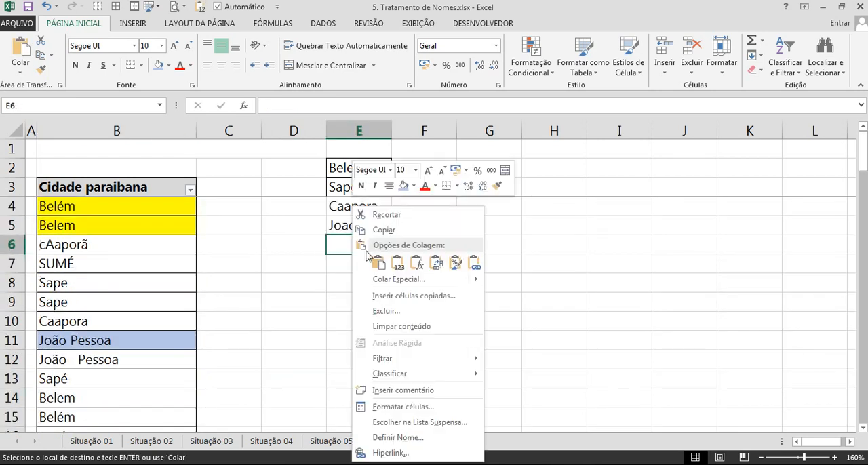
pyautogui.click(362, 258)
# Add borders to the city list in E2:E6 and turn off the Cidade paraibana filter.
pyautogui.moveTo(353, 167); pyautogui.dragTo(356, 244)
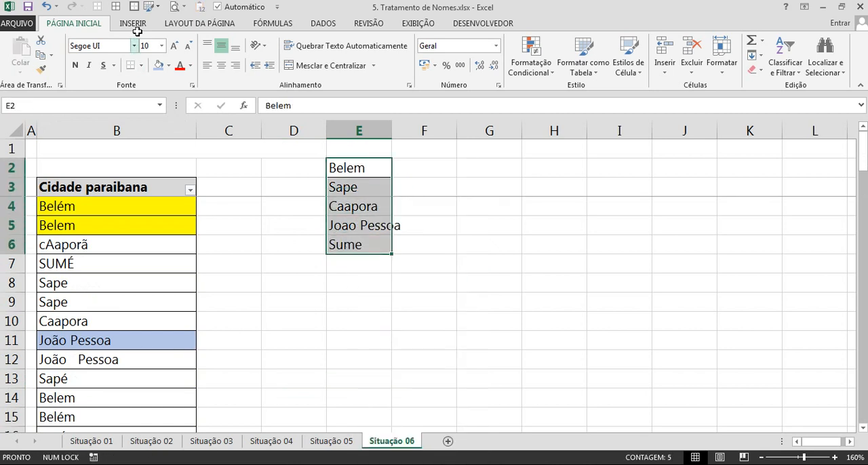
pyautogui.press('Left')
pyautogui.click(103, 265)
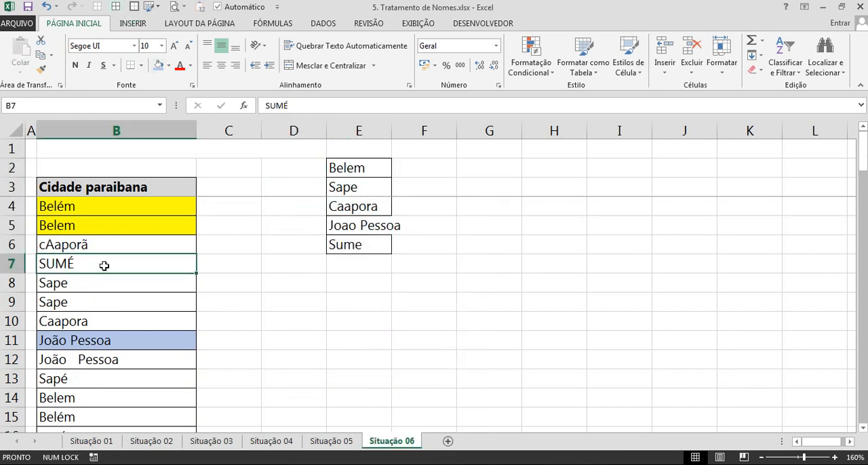
# Turn the filter on the Cidade paraibana header back on and look through its list of city spellings.
pyautogui.click(191, 192)
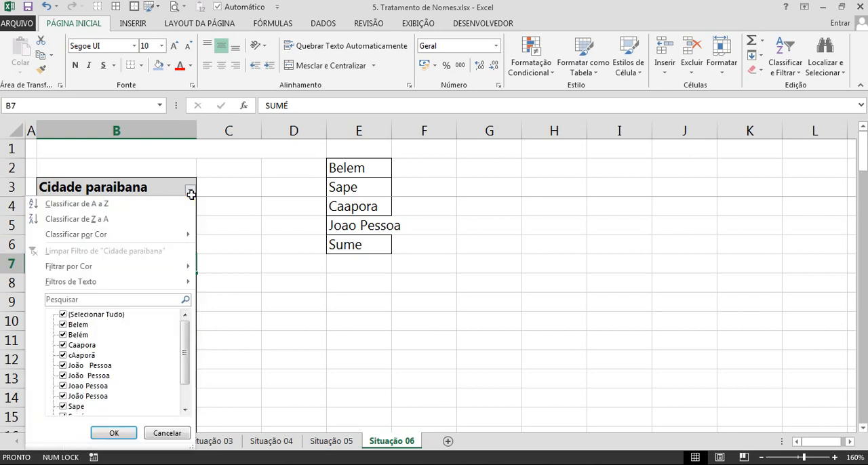
pyautogui.moveTo(186, 336); pyautogui.dragTo(190, 312)
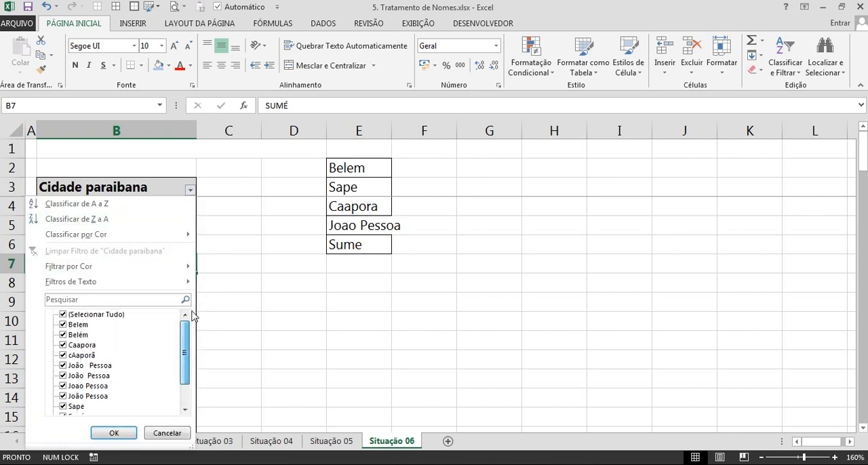
pyautogui.moveTo(187, 359); pyautogui.dragTo(187, 388)
pyautogui.click(353, 335)
pyautogui.scroll(-6, 135, 264)
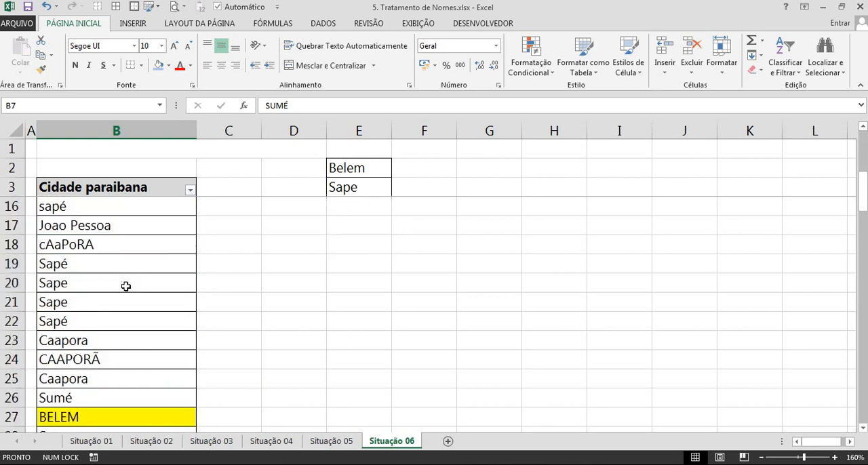
pyautogui.scroll(6, 125, 286)
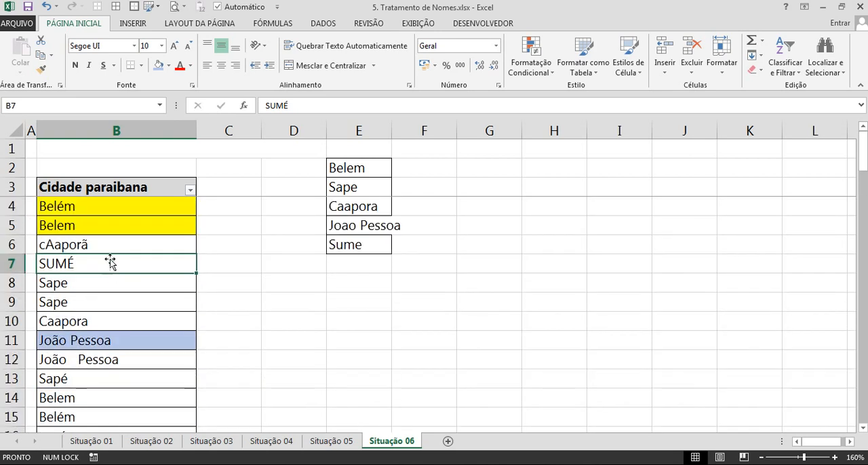
# Move the reference city list from E2:E6 to G2:G6 and fit columns E and G to their contents.
pyautogui.doubleClick(394, 136)
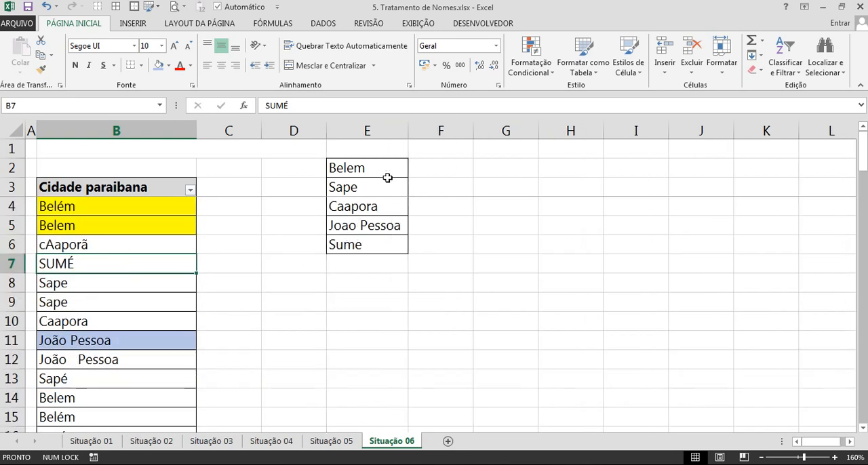
pyautogui.moveTo(372, 167); pyautogui.dragTo(536, 258)
pyautogui.doubleClick(539, 130)
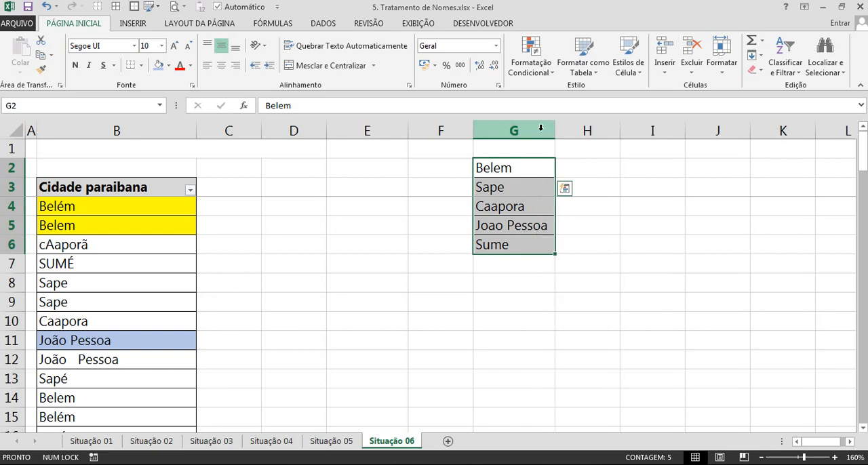
# Remove the fill colour from all city cells in column B, from B4 down to the end of the list.
pyautogui.click(164, 191)
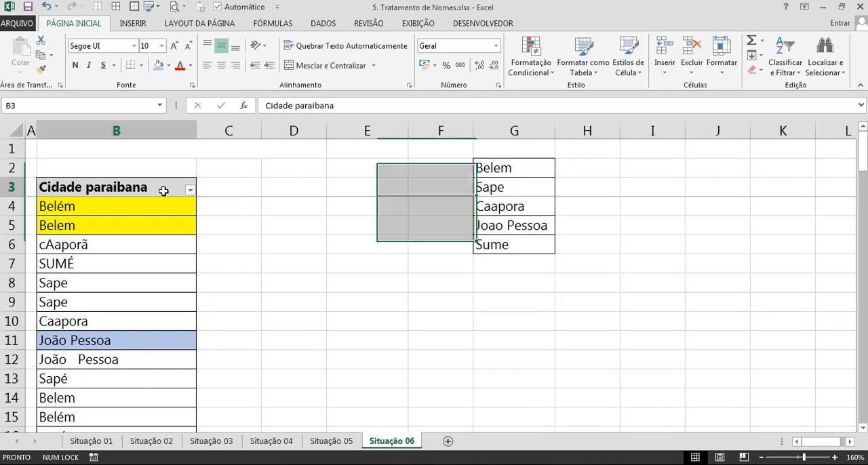
pyautogui.press('Down')
pyautogui.hotkey('ctrl', 'shift', 'Down')
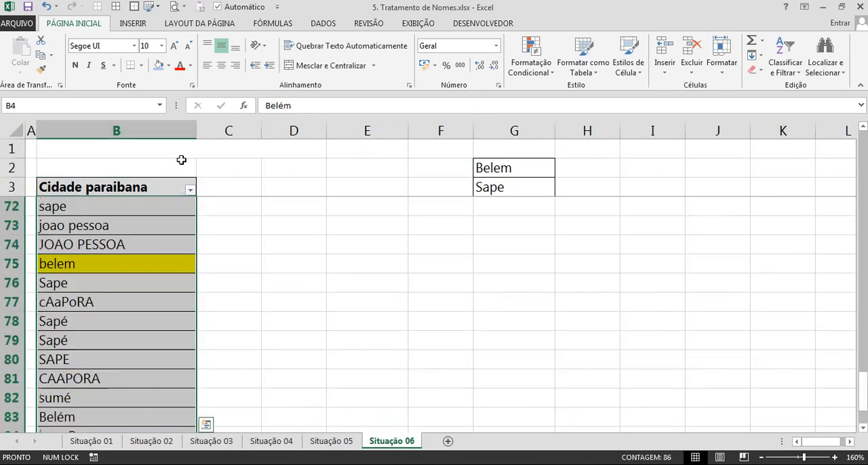
pyautogui.click(168, 65)
pyautogui.click(192, 179)
pyautogui.click(134, 246)
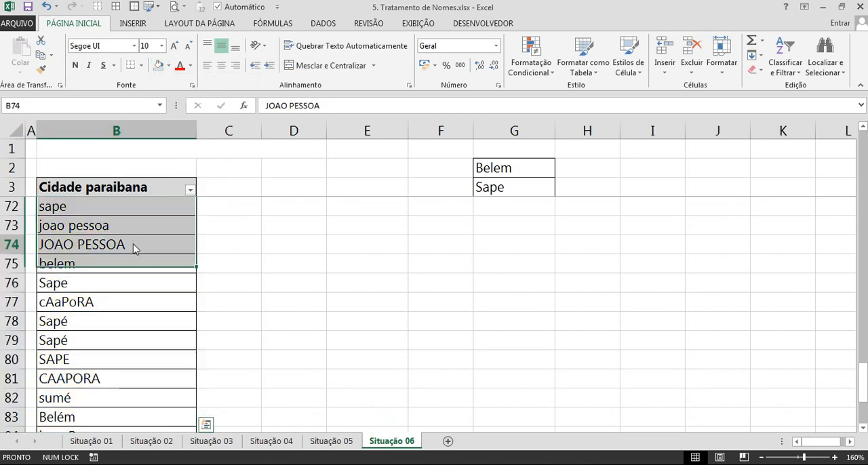
pyautogui.scroll(20, 131, 241)
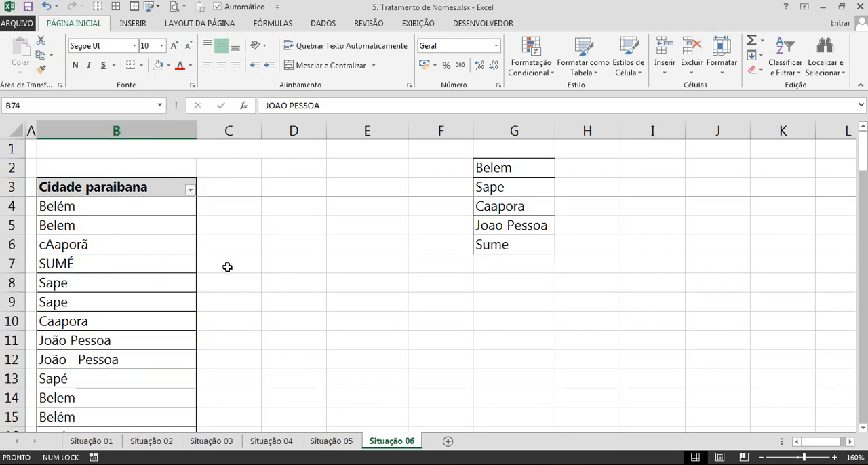
# Look back through the earlier sheets from Situação 05 to Situação 01 and return to Situação 06.
pyautogui.click(222, 207)
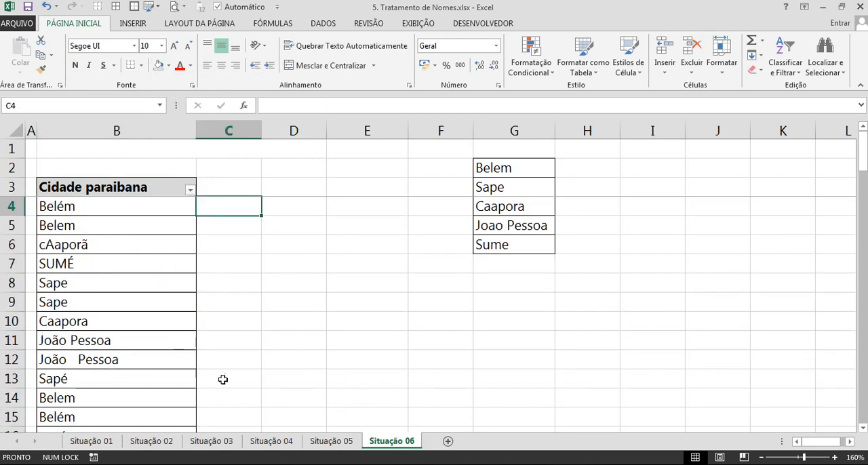
pyautogui.click(331, 441)
pyautogui.hotkey('ctrl', 'pageup')
pyautogui.hotkey('ctrl', 'pageup')
pyautogui.hotkey('ctrl', 'pageup')
pyautogui.hotkey('ctrl', 'pageup')
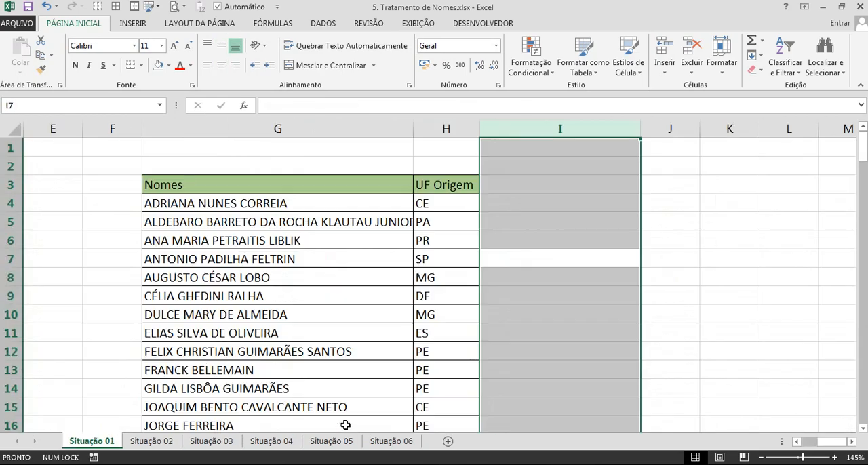
pyautogui.hotkey('ctrl', 'pagedown')
pyautogui.hotkey('ctrl', 'pagedown')
pyautogui.hotkey('ctrl', 'pagedown')
pyautogui.hotkey('ctrl', 'pagedown')
pyautogui.hotkey('ctrl', 'pagedown')
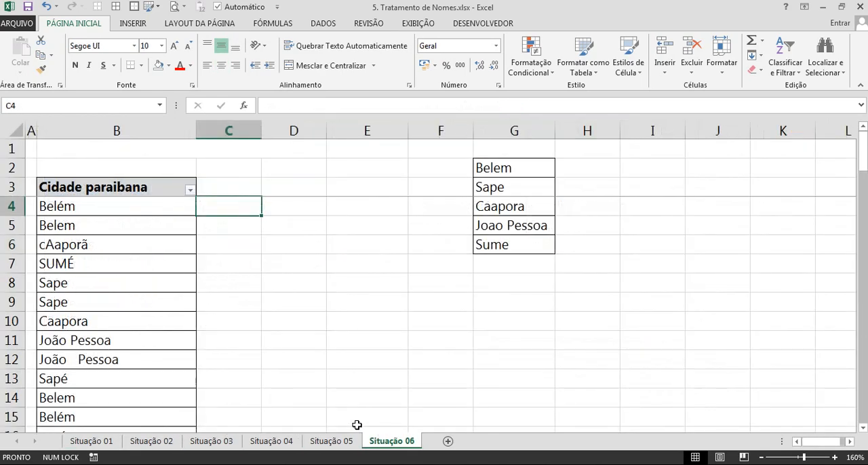
# Enter =ARRUMAR(B4) in C4 to strip the extra spaces from the first city name.
pyautogui.click(547, 228)
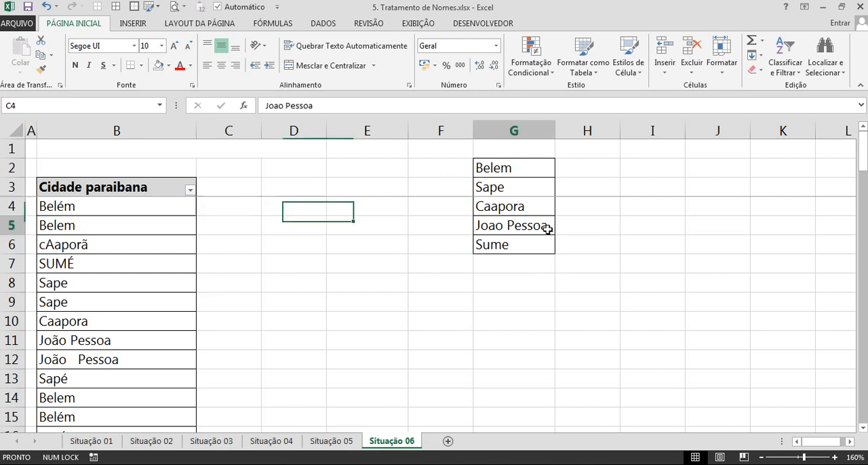
pyautogui.click(146, 359)
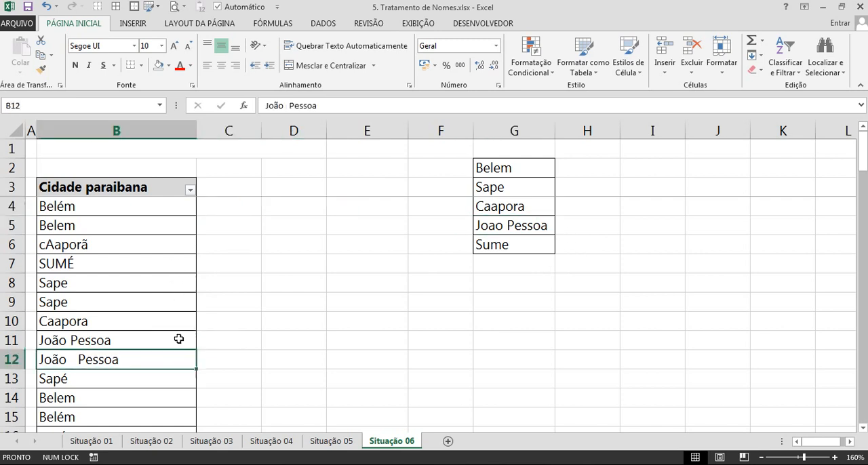
pyautogui.click(224, 199)
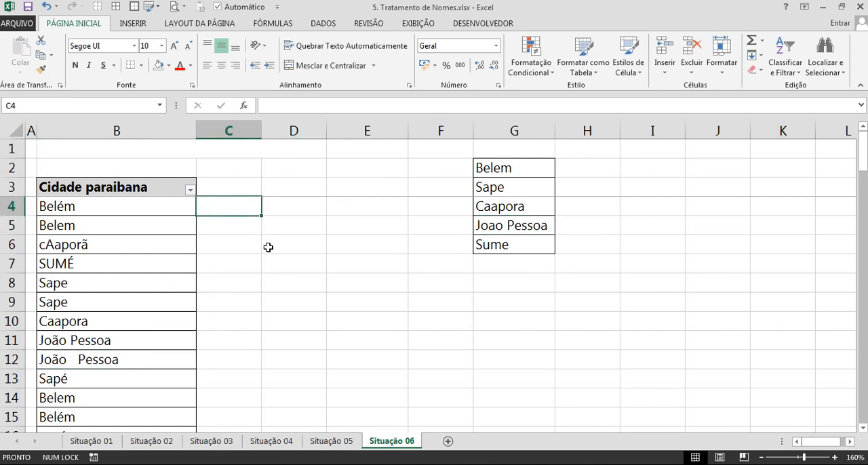
pyautogui.write('=arru')
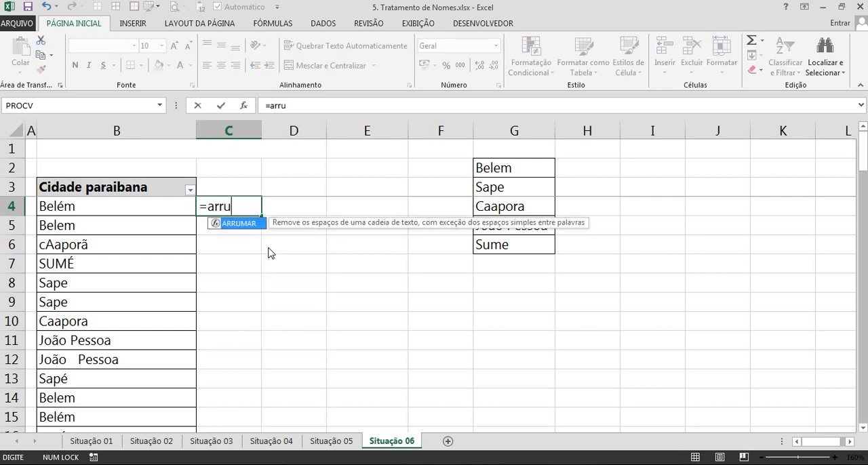
pyautogui.press('Tab')
pyautogui.click(143, 206)
pyautogui.press('Return')
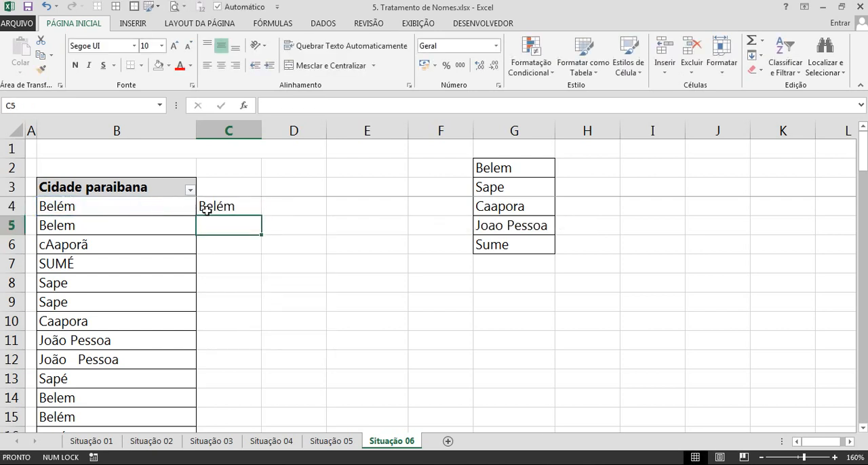
# Try the ARRUMAR formula on the cities from C5 down to C14, and undo the fill.
pyautogui.click(250, 214)
pyautogui.moveTo(259, 215); pyautogui.dragTo(252, 370)
pyautogui.click(251, 361)
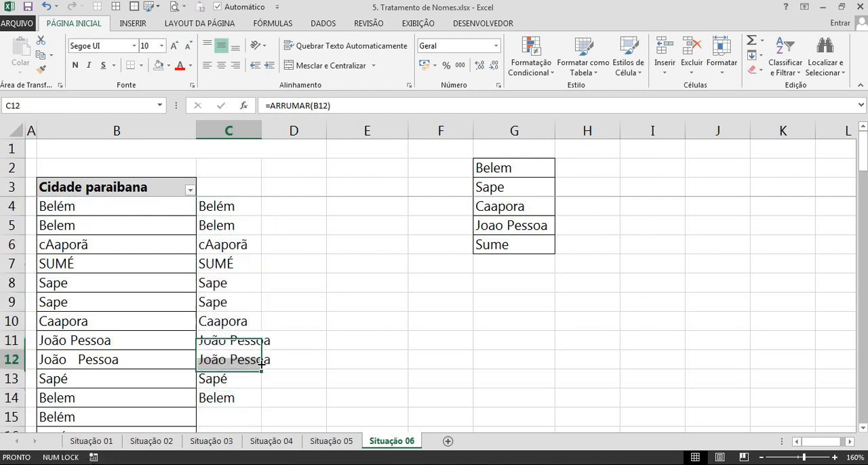
pyautogui.click(256, 340)
pyautogui.click(243, 314)
pyautogui.hotkey('ctrl', 'z')
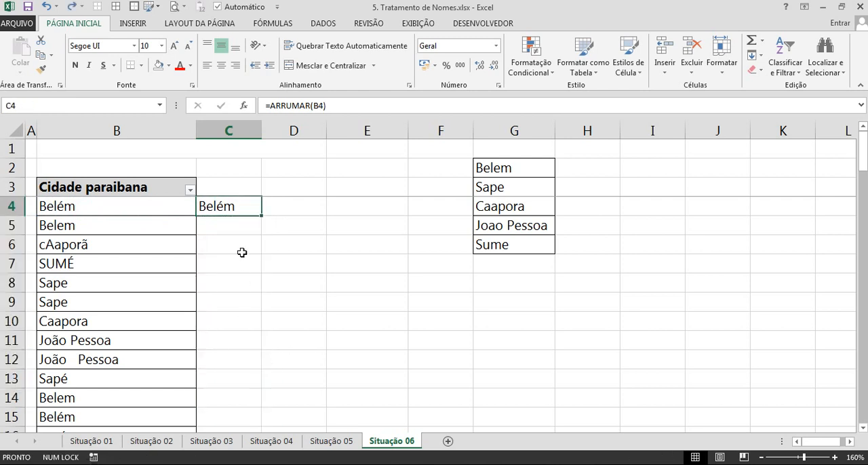
# Widen column C and centre the contents of C4 horizontally.
pyautogui.moveTo(262, 132); pyautogui.dragTo(319, 132)
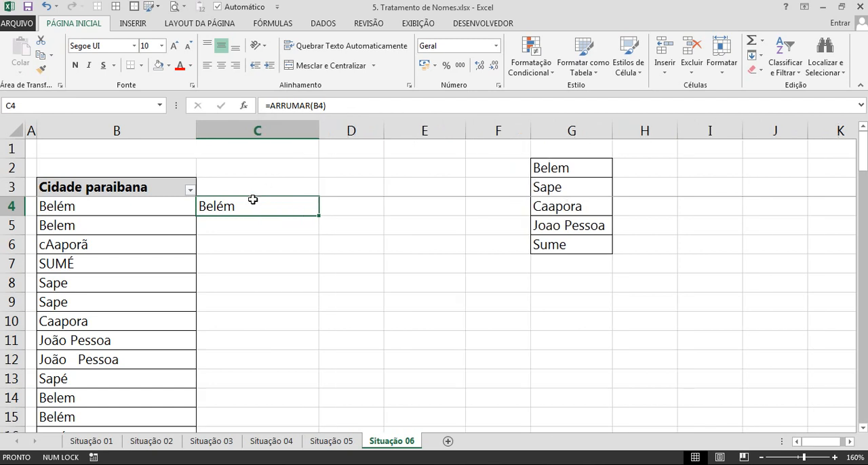
pyautogui.click(221, 65)
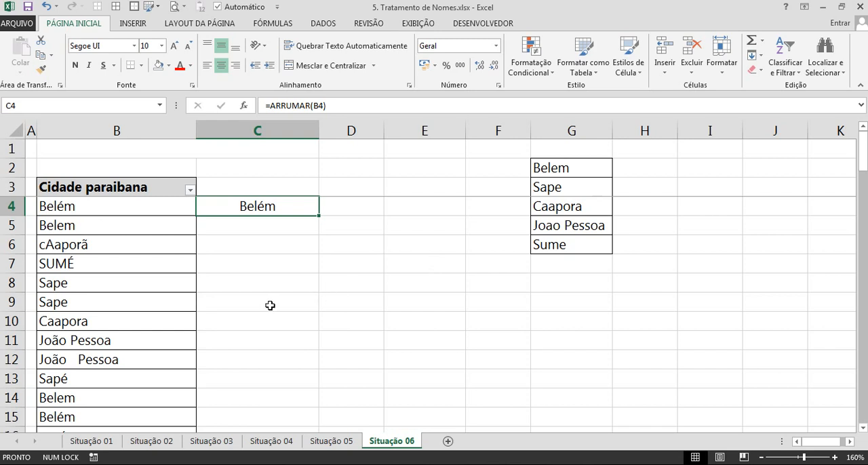
# Examine the capitalization of the city names in B16 and B18 without changing them.
pyautogui.scroll(-2, 102, 282)
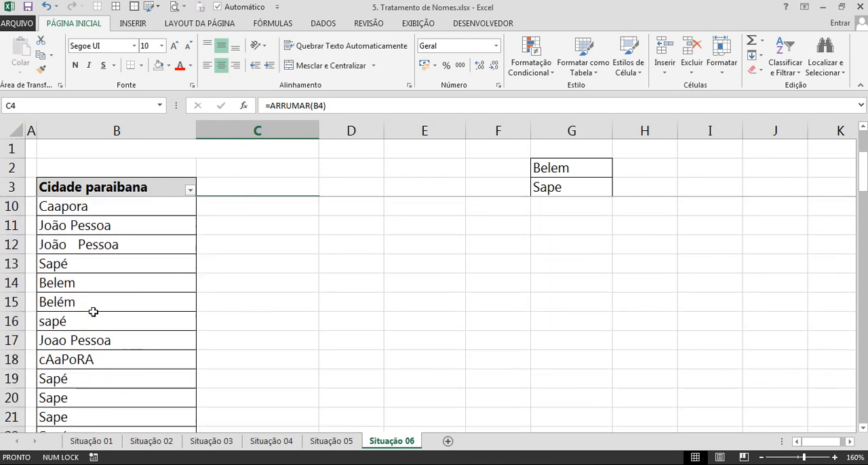
pyautogui.doubleClick(77, 321)
pyautogui.moveTo(76, 321); pyautogui.dragTo(38, 323)
pyautogui.press('Escape')
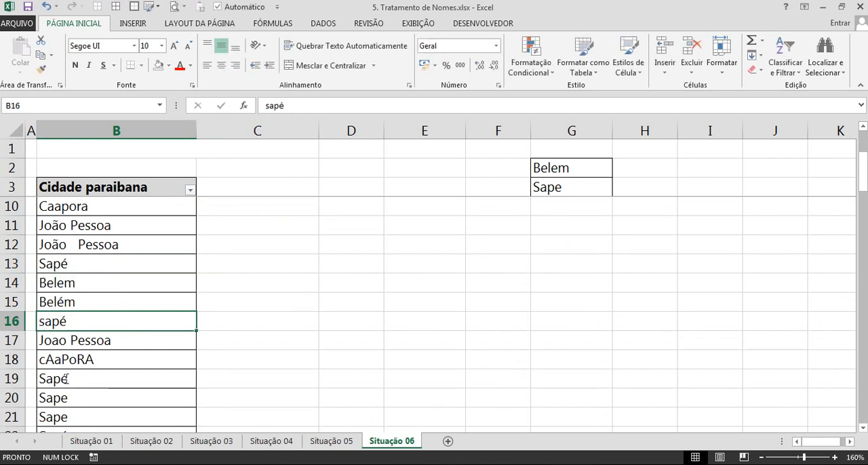
pyautogui.doubleClick(77, 359)
pyautogui.press('Escape')
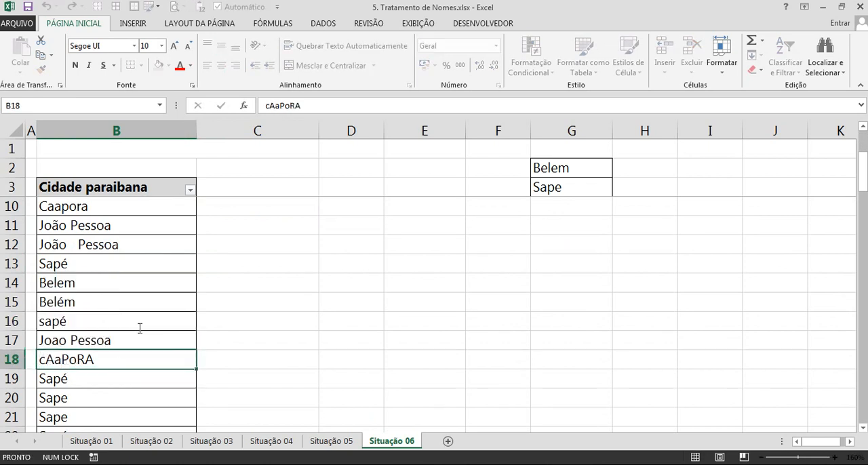
# Wrap the C4 formula in a proper-case function so it reads =PRI.MAIÚSCULA(ARRUMAR(B4)).
pyautogui.scroll(2, 157, 322)
pyautogui.click(227, 213)
pyautogui.moveTo(269, 108); pyautogui.dragTo(395, 106)
pyautogui.hotkey('ctrl', 'c')
pyautogui.press('BackSpace')
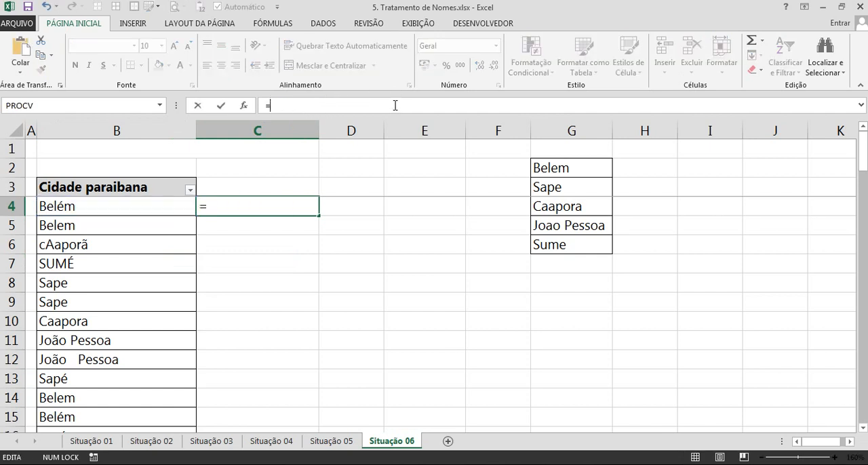
pyautogui.write('pri')
pyautogui.press('Tab')
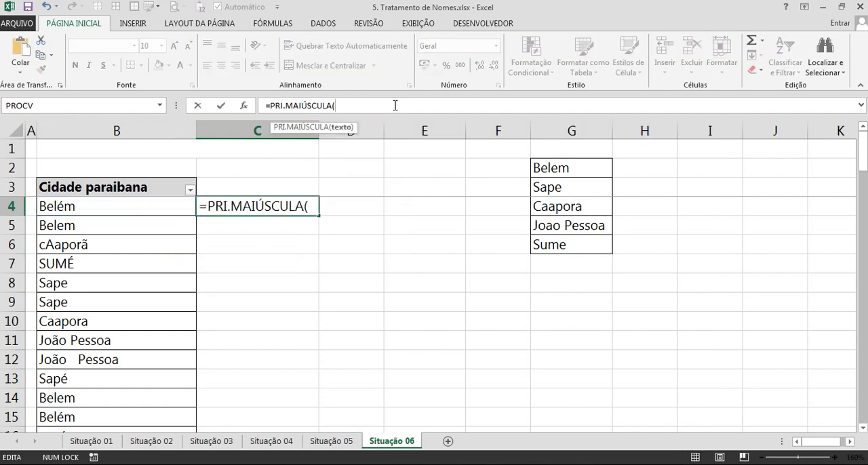
pyautogui.hotkey('ctrl', 'v')
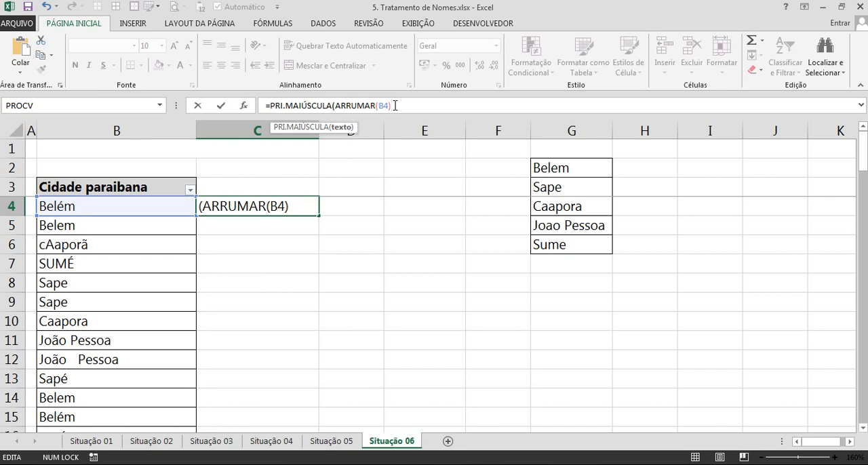
pyautogui.press('Return')
pyautogui.press('Up')
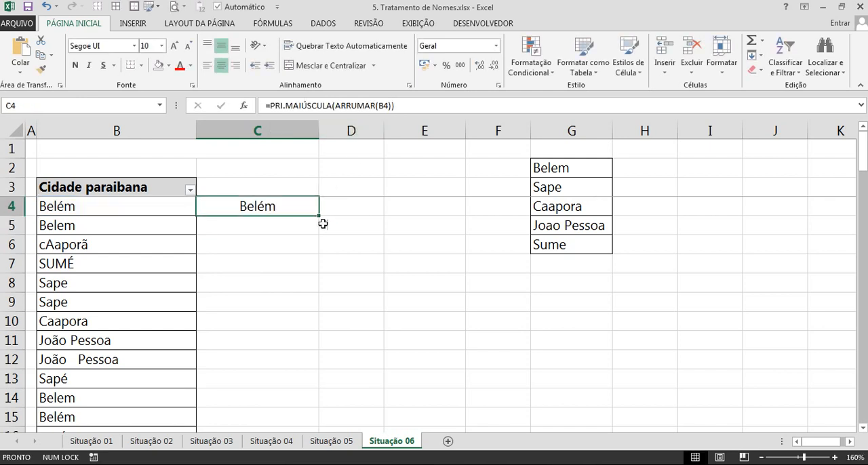
# Test the PRI.MAIÚSCULA formula by filling it down to C6, and clear C5:C6 again.
pyautogui.moveTo(318, 214); pyautogui.dragTo(319, 252)
pyautogui.click(70, 245)
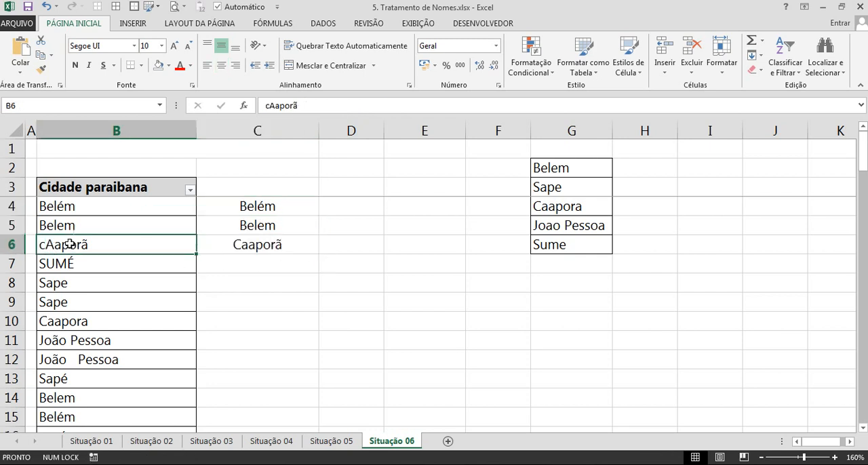
pyautogui.moveTo(265, 223); pyautogui.dragTo(258, 244)
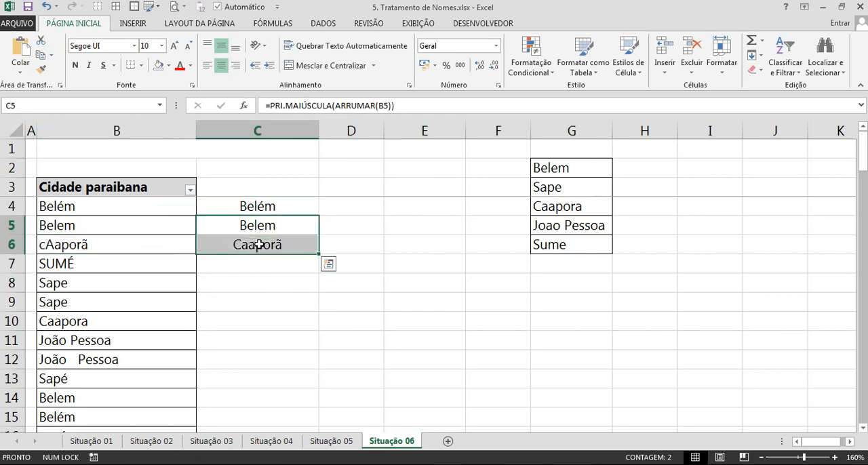
pyautogui.press('Delete')
# Wrap the C4 formula in a substitution replacing "ã" with "a": =SUBSTITUIR(PRI.MAIÚSCULA(ARRUMAR(B4));"ã";"a").
pyautogui.doubleClick(250, 209)
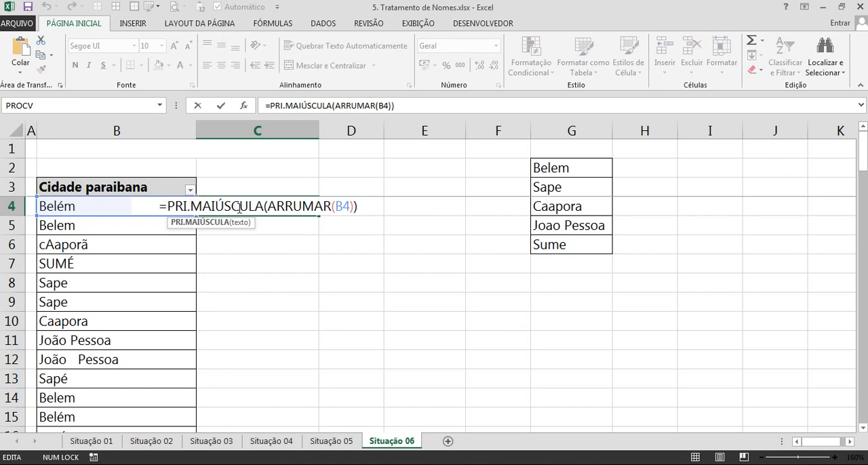
pyautogui.hotkey('ctrl', 'Return')
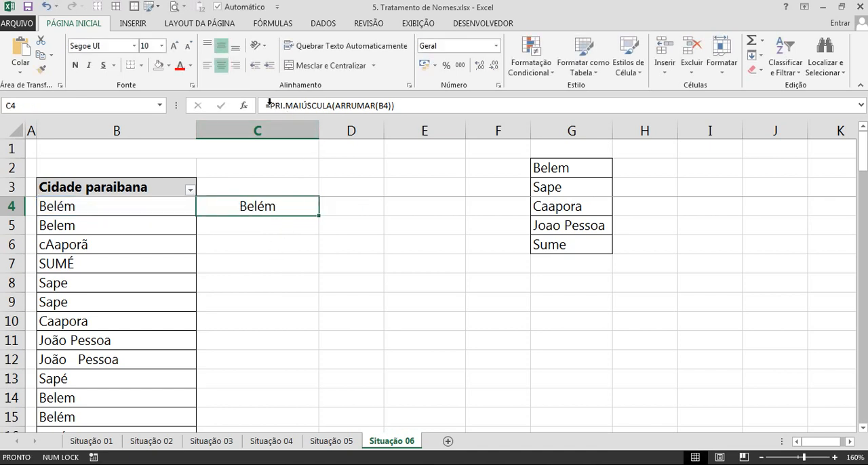
pyautogui.moveTo(269, 105); pyautogui.dragTo(423, 105)
pyautogui.hotkey('ctrl', 'c')
pyautogui.press('BackSpace')
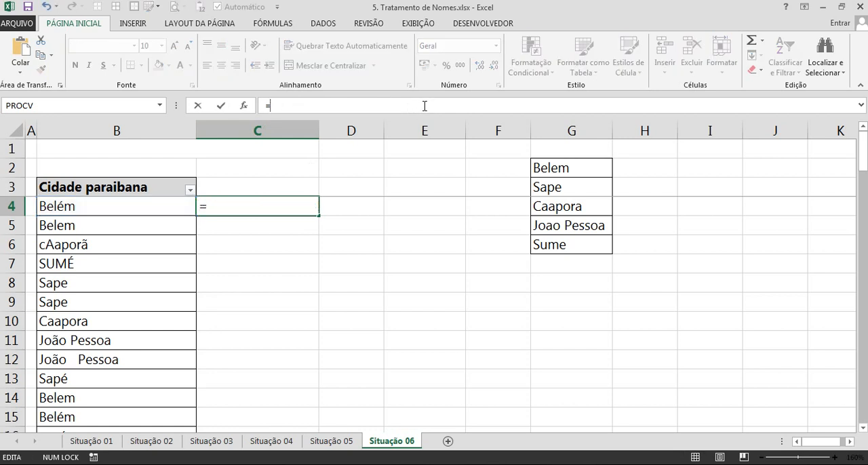
pyautogui.write('sub')
pyautogui.press('Tab')
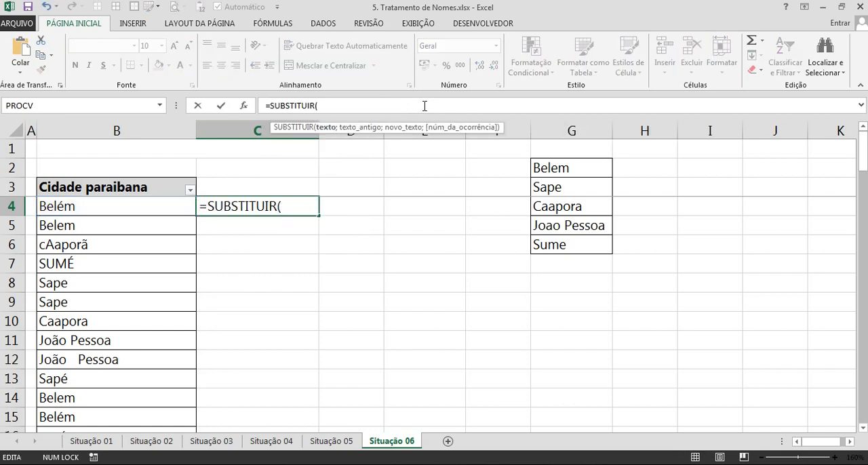
pyautogui.hotkey('ctrl', 'v')
pyautogui.write(';')
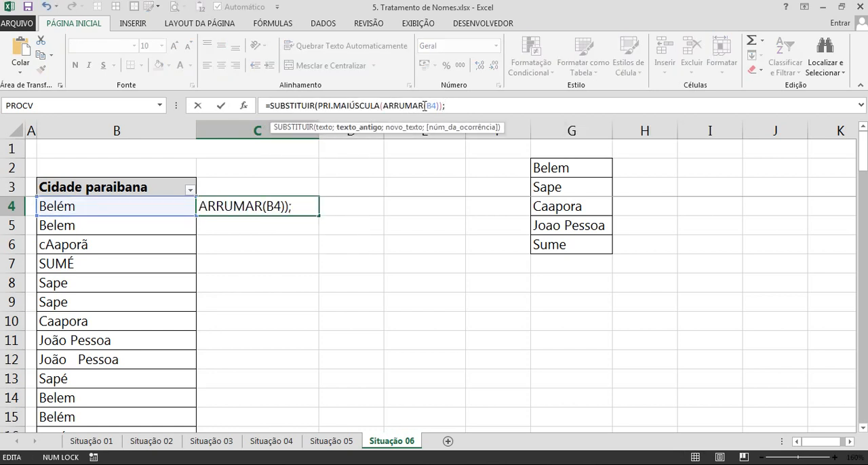
pyautogui.write('"')
pyautogui.write('ã";')
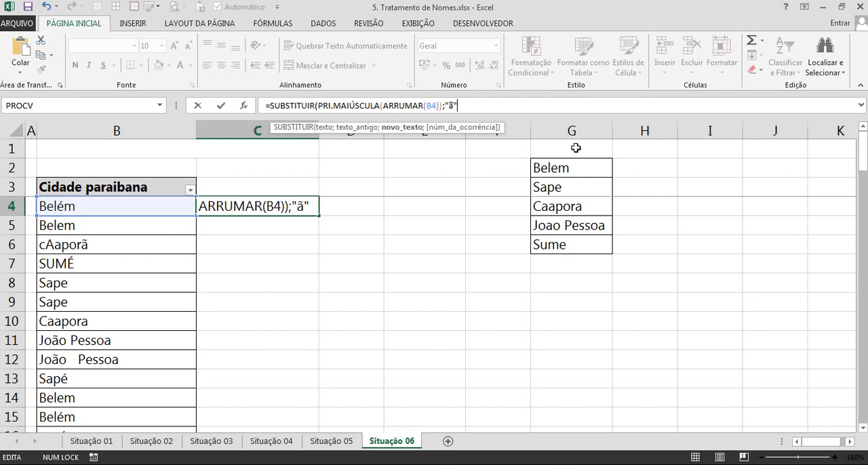
pyautogui.write('"a')
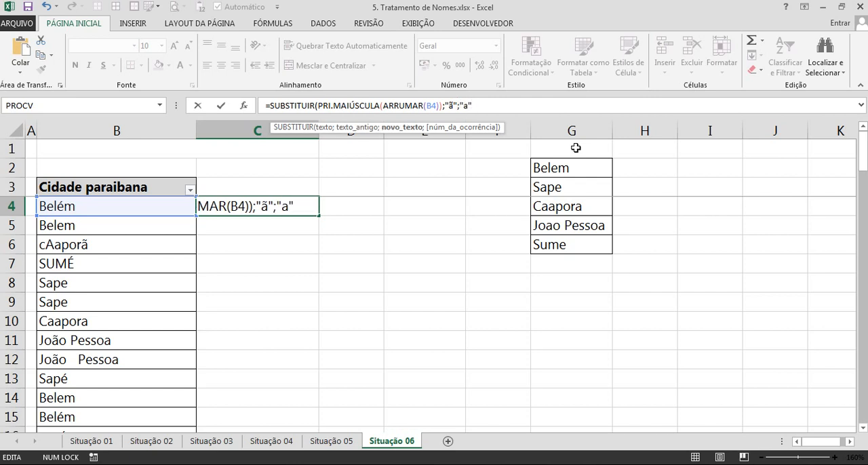
pyautogui.press('Return')
pyautogui.press('Up')
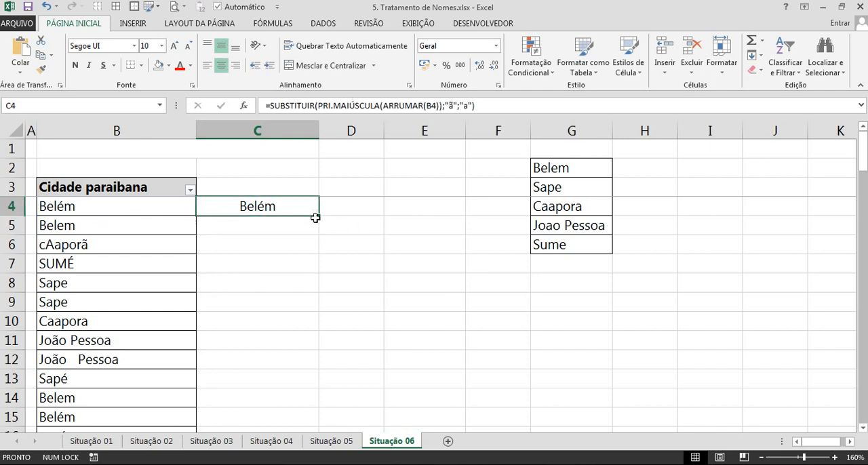
# Test the single-SUBSTITUIR formula by filling it down to C6 and compare C6 with the reference name in G4.
pyautogui.moveTo(319, 216); pyautogui.dragTo(318, 253)
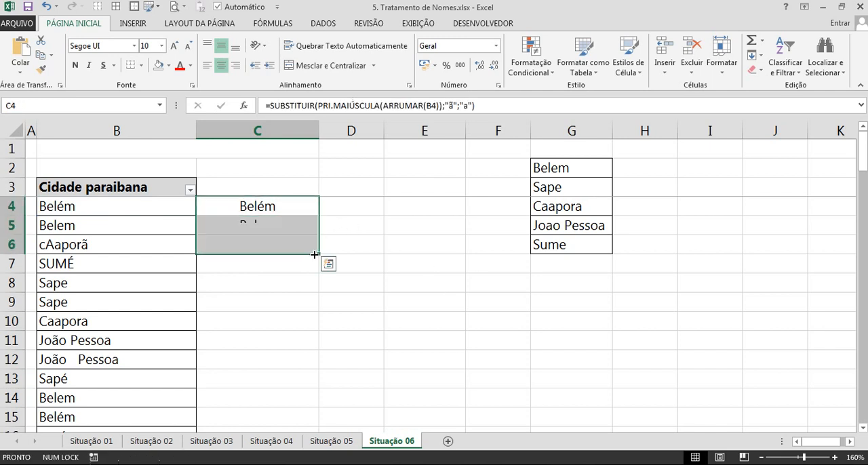
pyautogui.click(275, 244)
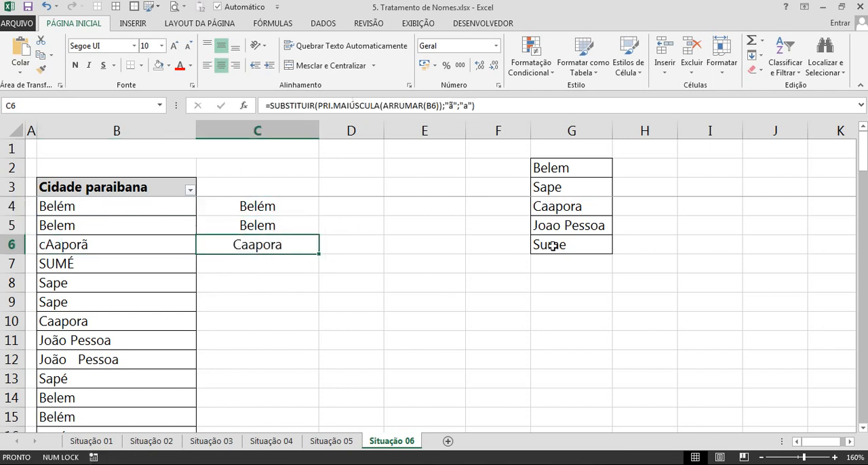
pyautogui.keyDown('ctrl'); pyautogui.click(559, 211); pyautogui.keyUp('ctrl')
pyautogui.click(328, 246)
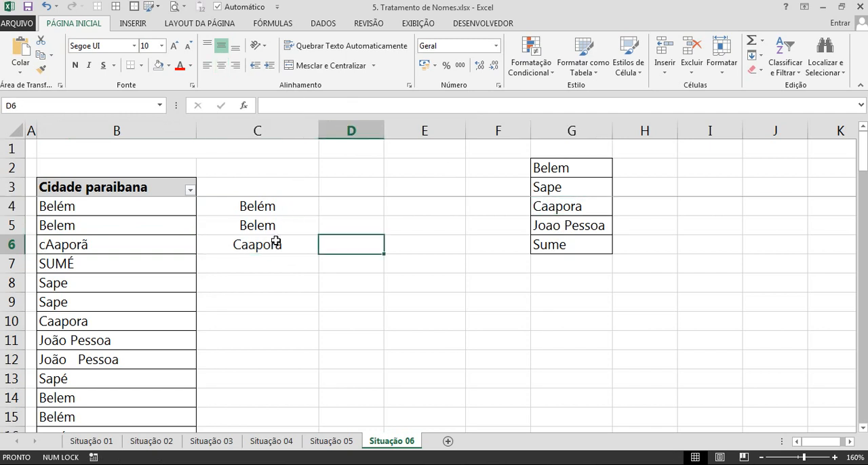
pyautogui.click(276, 241)
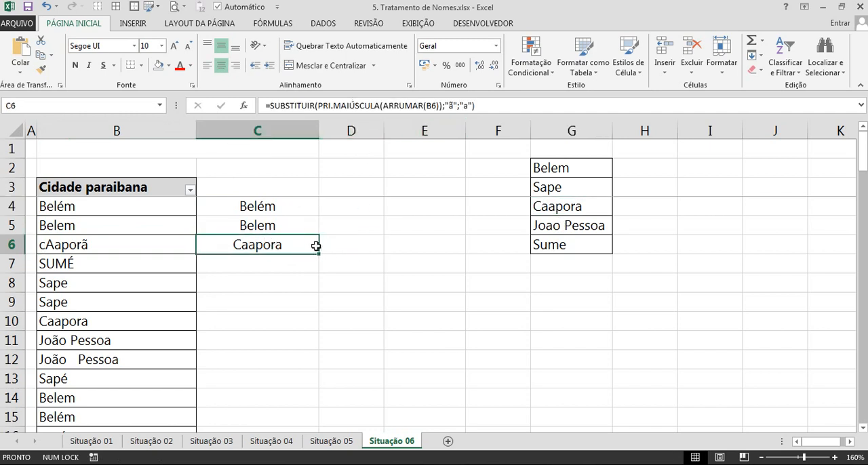
# Extend the test fill down to C11, check it against the reference names, and clear C5:C11 again.
pyautogui.moveTo(320, 256); pyautogui.dragTo(296, 345)
pyautogui.click(289, 345)
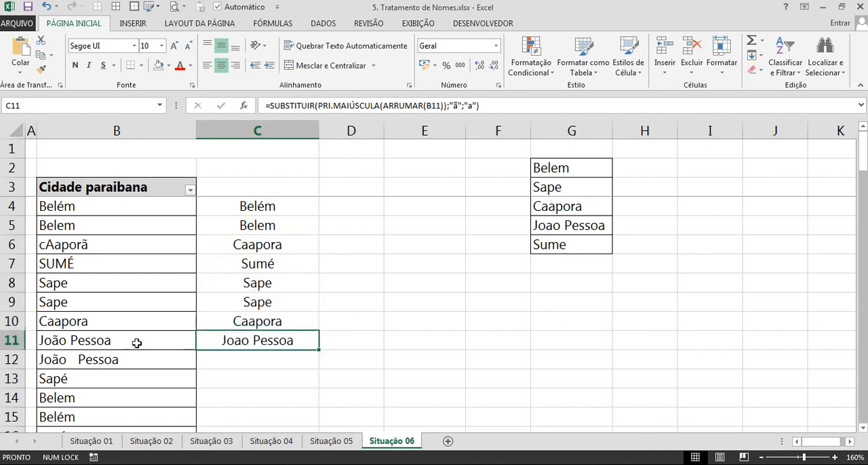
pyautogui.click(121, 377)
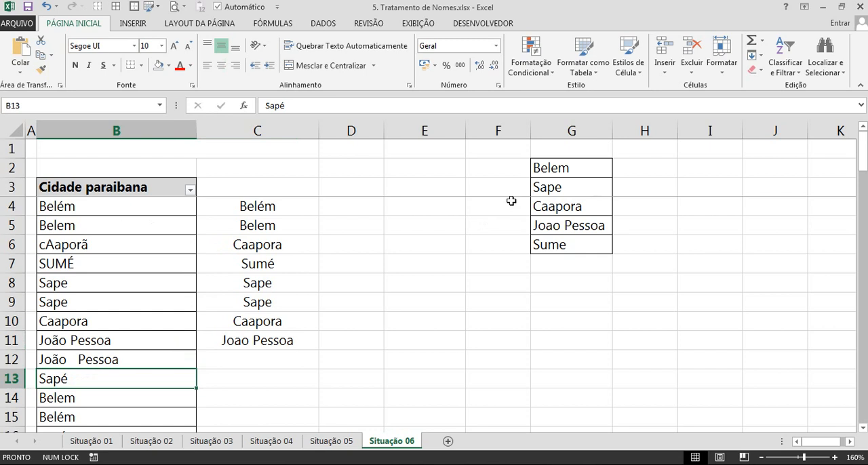
pyautogui.click(568, 170)
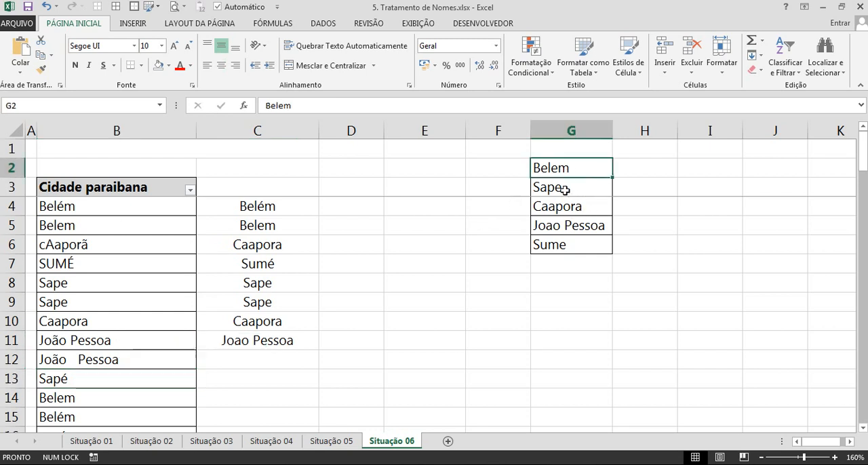
pyautogui.click(567, 187)
pyautogui.click(287, 340)
pyautogui.moveTo(286, 339); pyautogui.dragTo(265, 225)
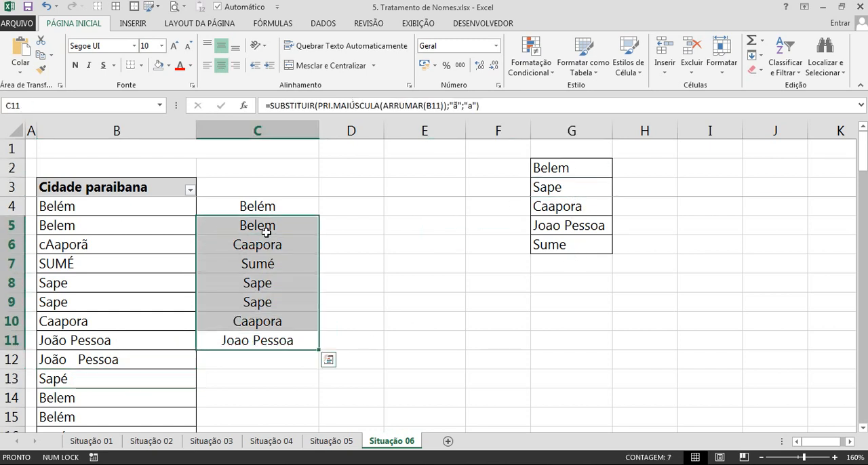
pyautogui.press('Delete')
# Nest the C4 formula in a second SUBSTITUIR that replaces "é" with "e".
pyautogui.click(265, 202)
pyautogui.doubleClick(266, 203)
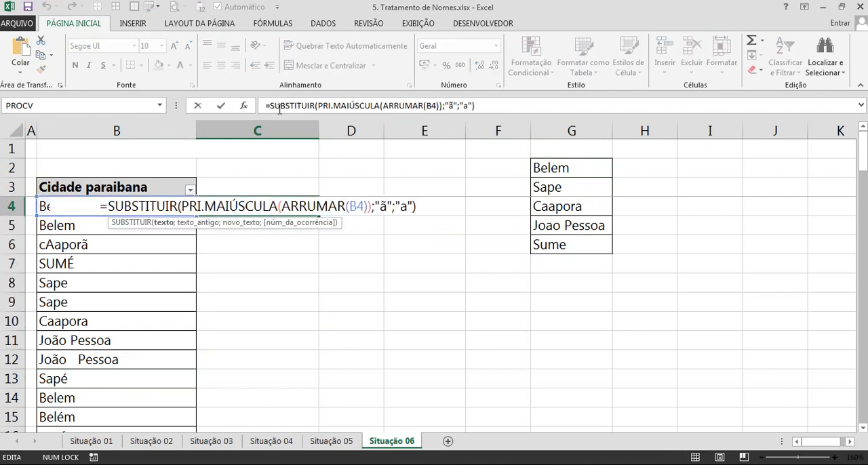
pyautogui.moveTo(268, 106); pyautogui.dragTo(527, 114)
pyautogui.hotkey('ctrl', 'c')
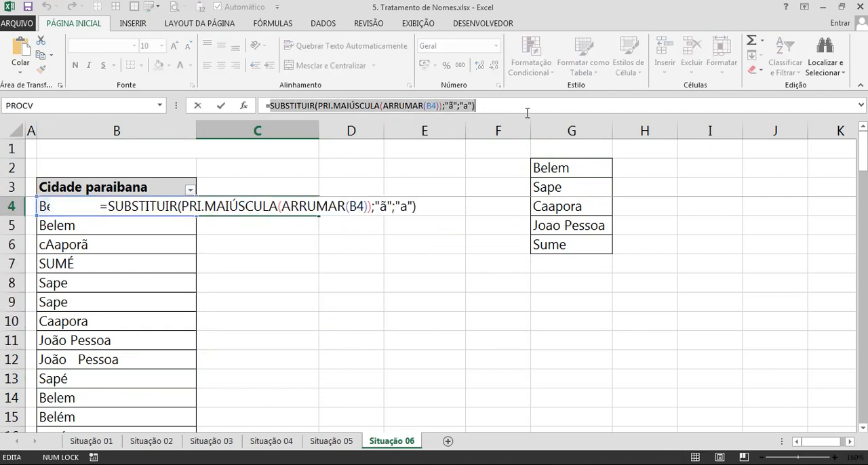
pyautogui.write('=sub')
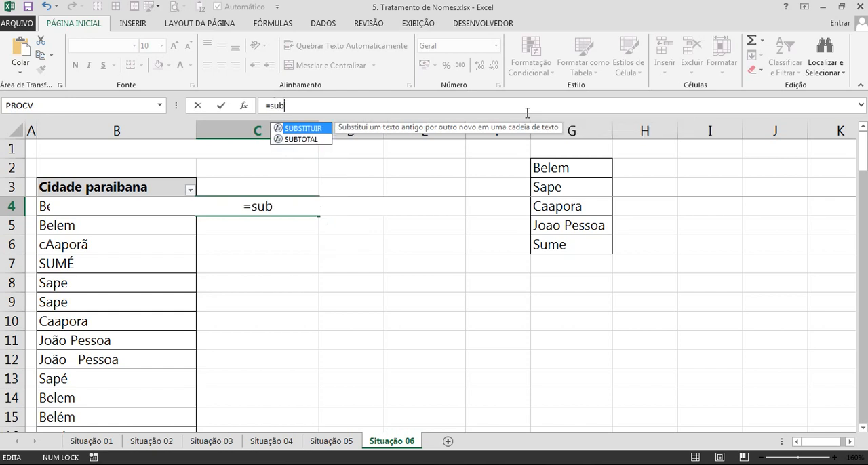
pyautogui.press('Tab')
pyautogui.hotkey('ctrl', 'v')
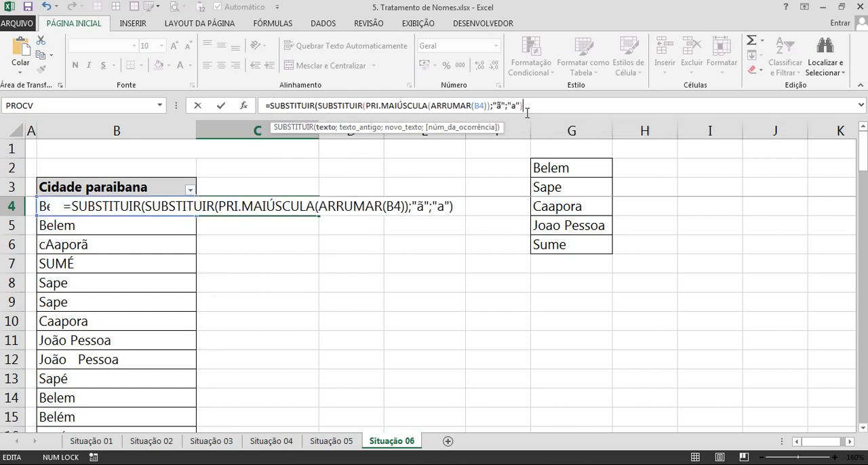
pyautogui.write(';"é"')
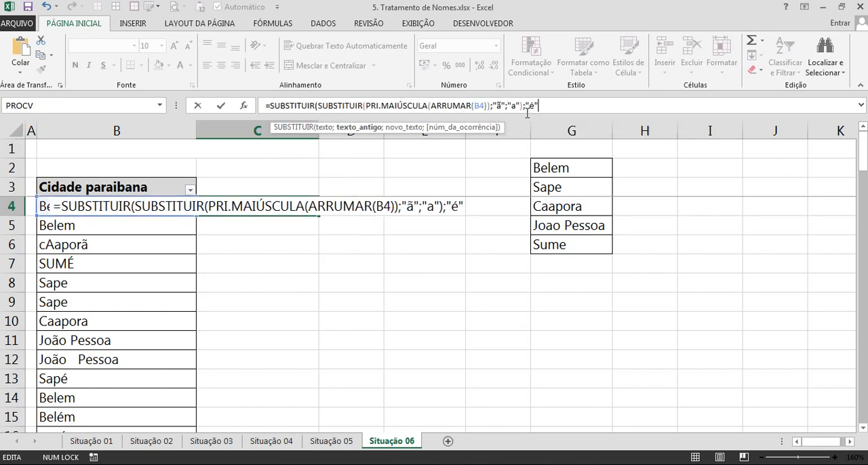
pyautogui.write(';"')
pyautogui.write('e")')
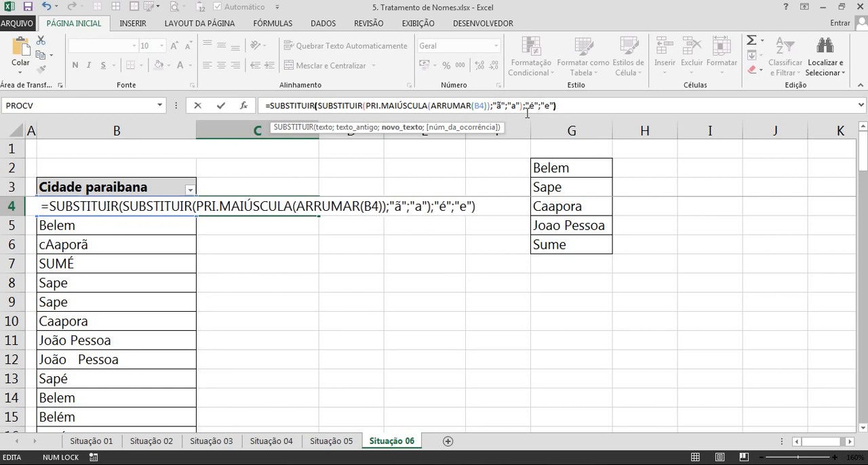
pyautogui.press('Return')
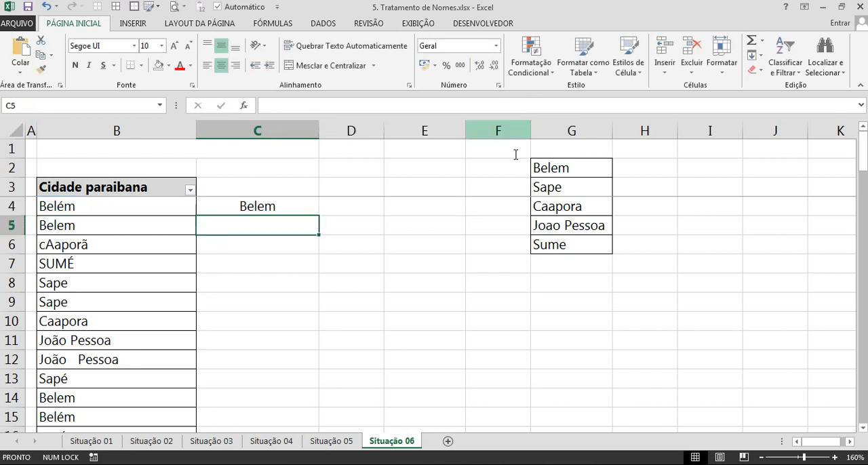
# Fill the nested C4 formula down to the end of the city list and check the filled rows.
pyautogui.click(294, 207)
pyautogui.doubleClick(318, 214)
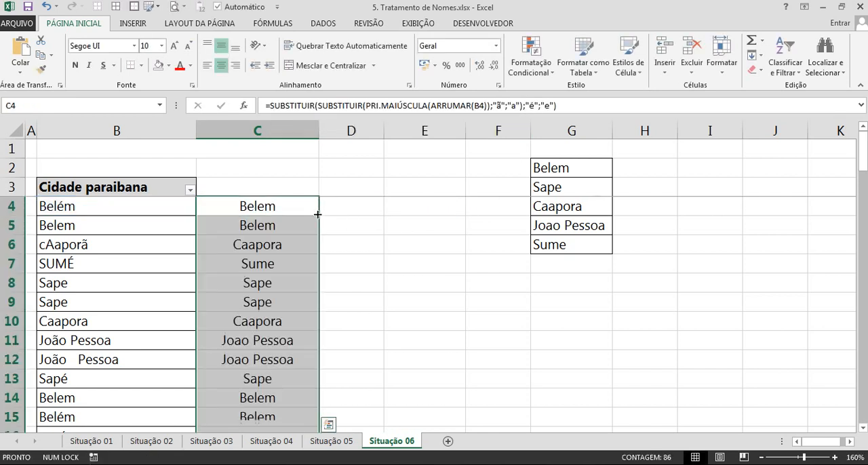
pyautogui.scroll(-11, 277, 298)
pyautogui.scroll(-9, 277, 299)
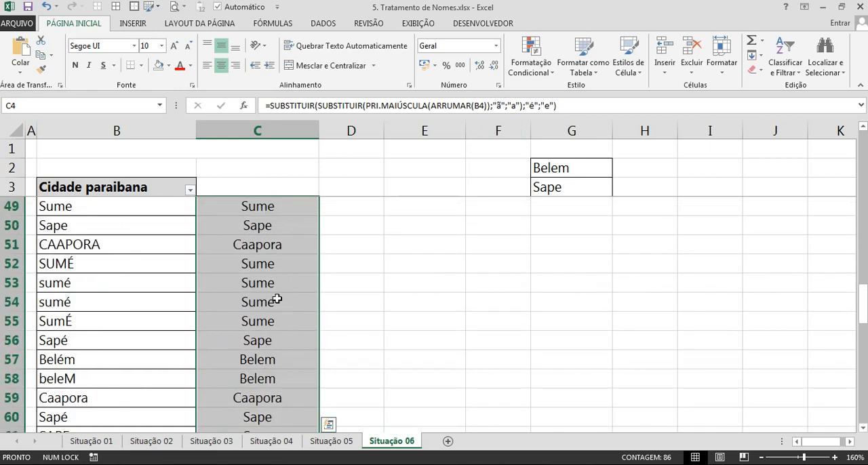
pyautogui.scroll(5, 277, 298)
# Enter the header "Nome Tratado" in C3.
pyautogui.click(233, 185)
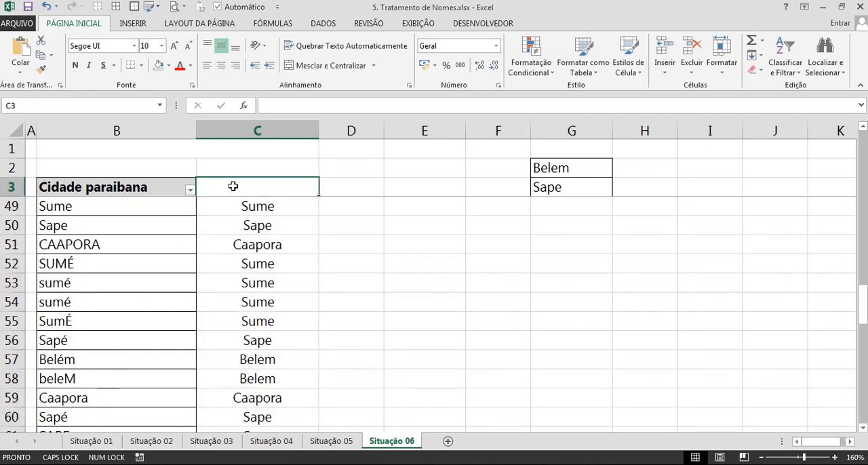
pyautogui.write('Nome Trata')
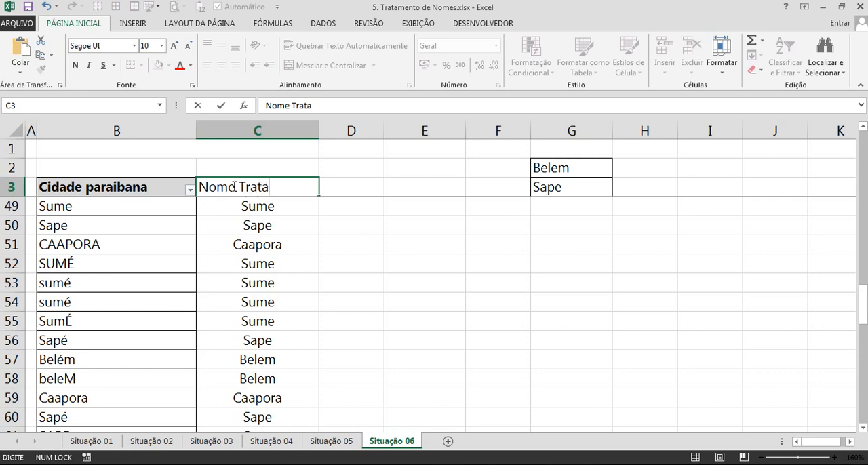
pyautogui.write('do')
pyautogui.press('Return')
# Apply borders to all cells of the two-column city table in columns B and C.
pyautogui.hotkey('ctrl', 'a')
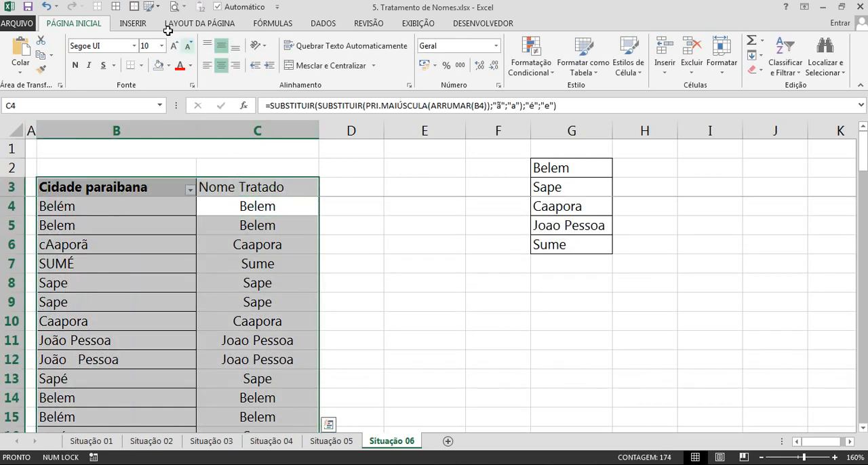
pyautogui.click(120, 8)
pyautogui.click(271, 232)
# Copy the Cidade paraibana header's formatting onto C3 and centre the Nome Tratado header.
pyautogui.click(137, 192)
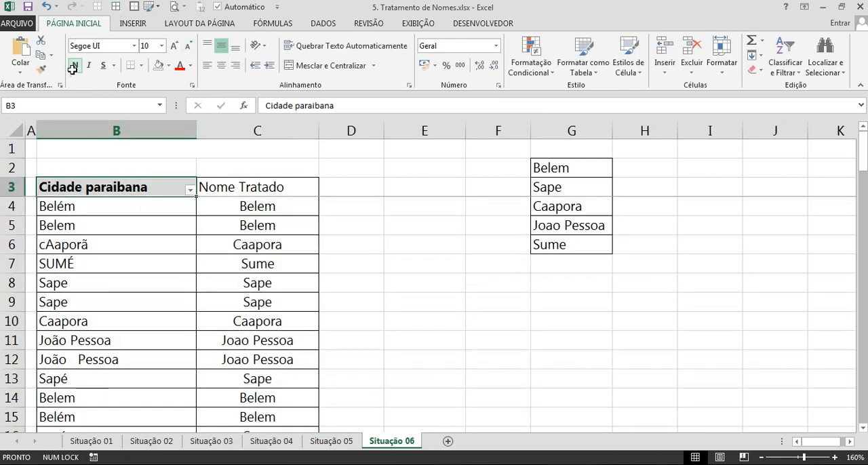
pyautogui.click(41, 69)
pyautogui.click(272, 183)
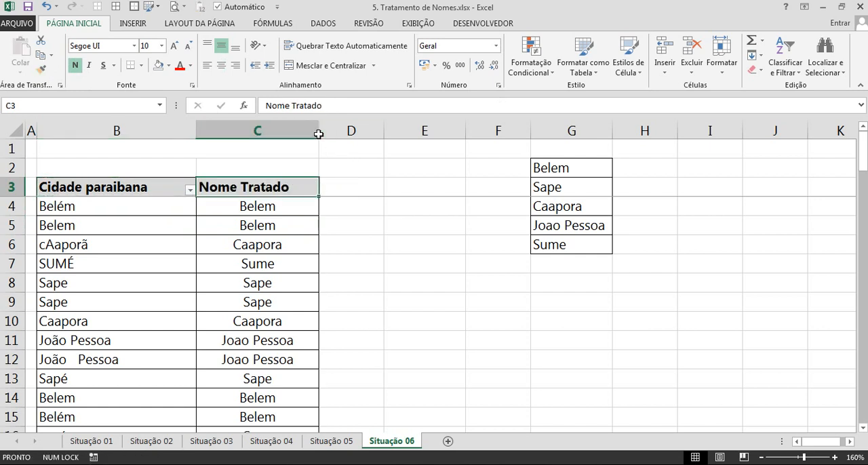
pyautogui.click(221, 66)
# Reapply the filter across both table columns and compare the filter value lists of Nome Tratado and Cidade paraibana.
pyautogui.click(270, 230)
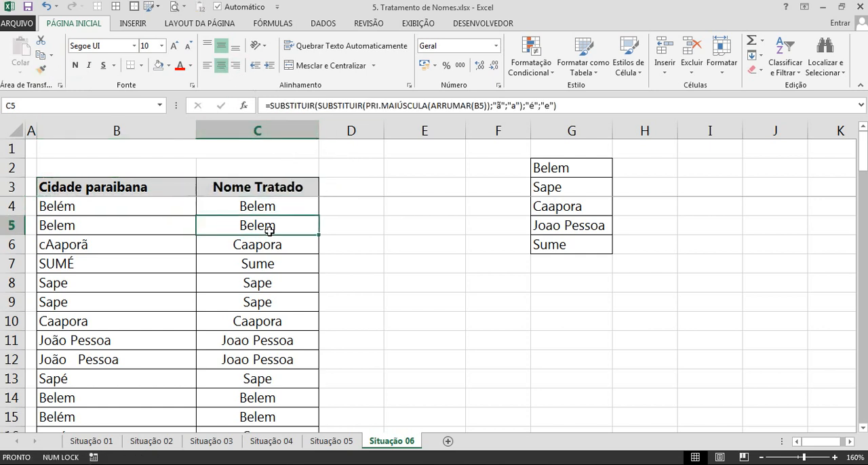
pyautogui.hotkey('ctrl', 'shift', 'l')
pyautogui.click(313, 191)
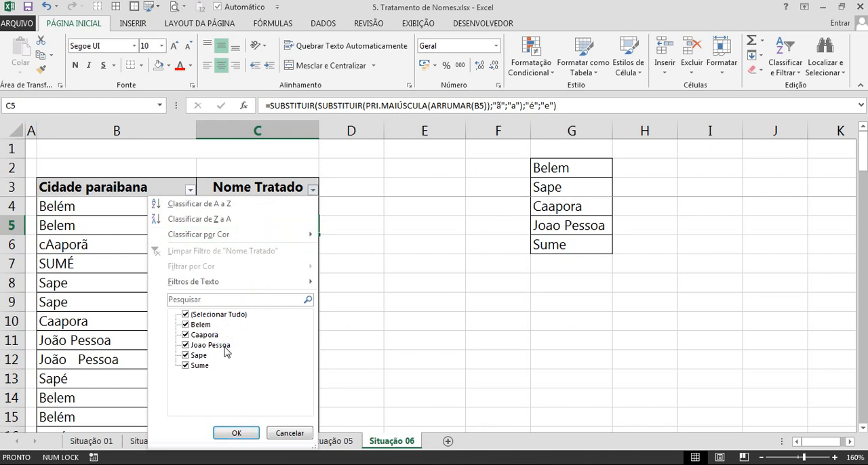
pyautogui.click(189, 190)
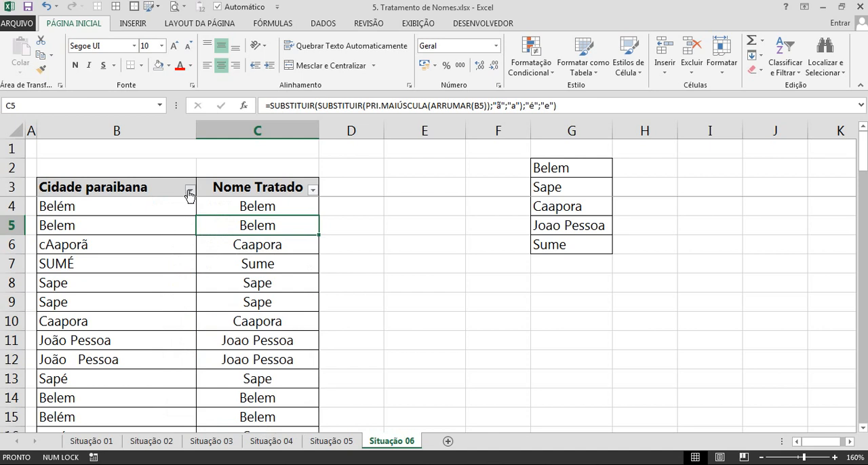
pyautogui.click(190, 190)
pyautogui.moveTo(187, 358); pyautogui.dragTo(187, 329)
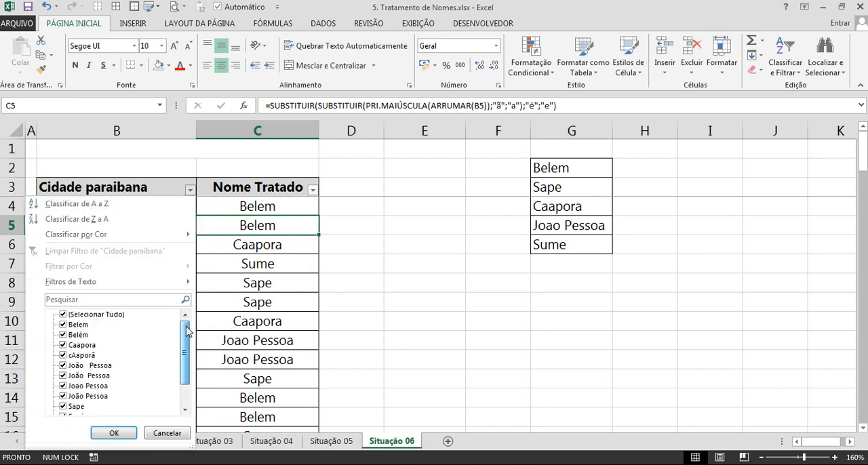
pyautogui.click(308, 312)
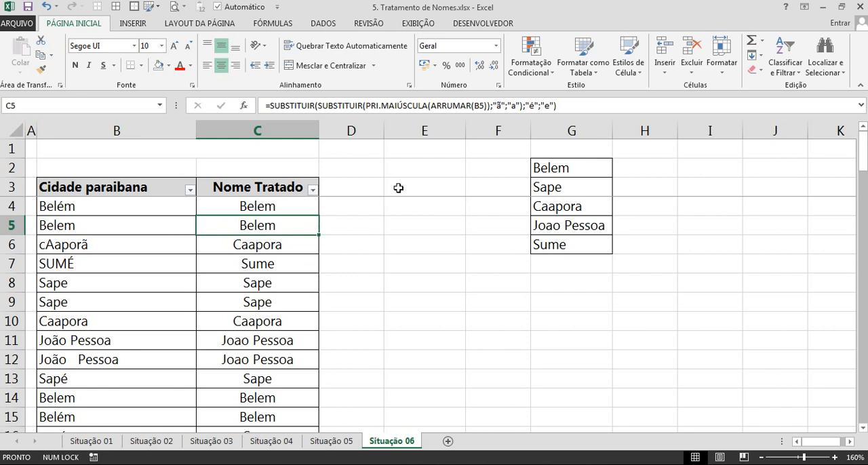
# Inspect the formula in C5, save and close 5. Tratamento de Nomes.xlsx, and open 6. Dados de Incrição.xlsx from the desktop.
pyautogui.click(438, 106)
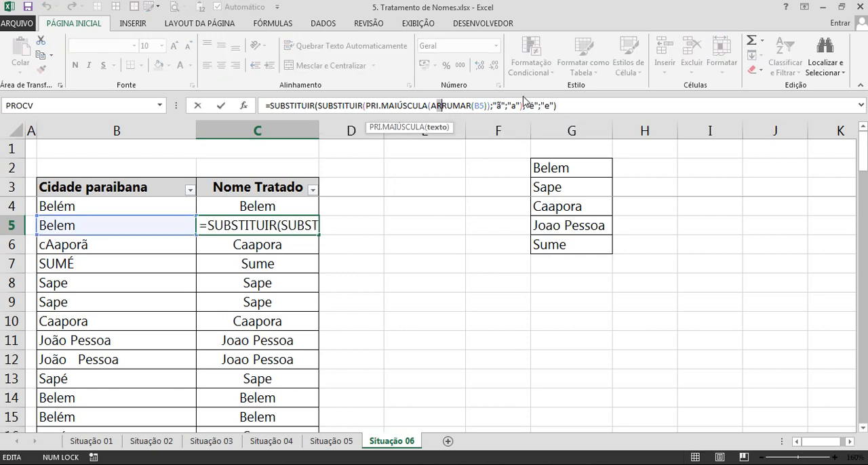
pyautogui.click(284, 215)
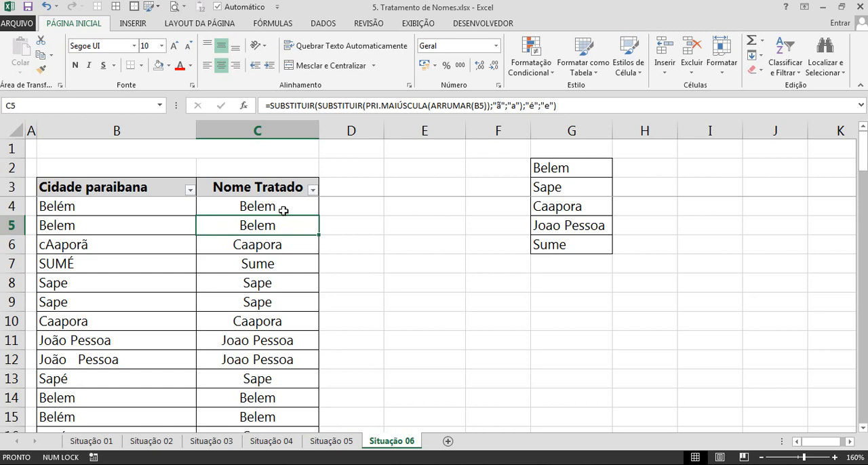
pyautogui.hotkey('ctrl', 'b')
pyautogui.hotkey('alt', 'F4')
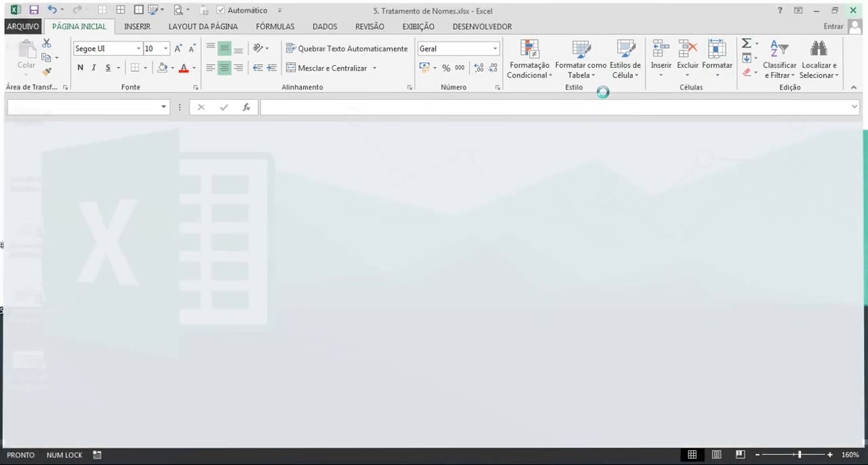
pyautogui.doubleClick(29, 366)
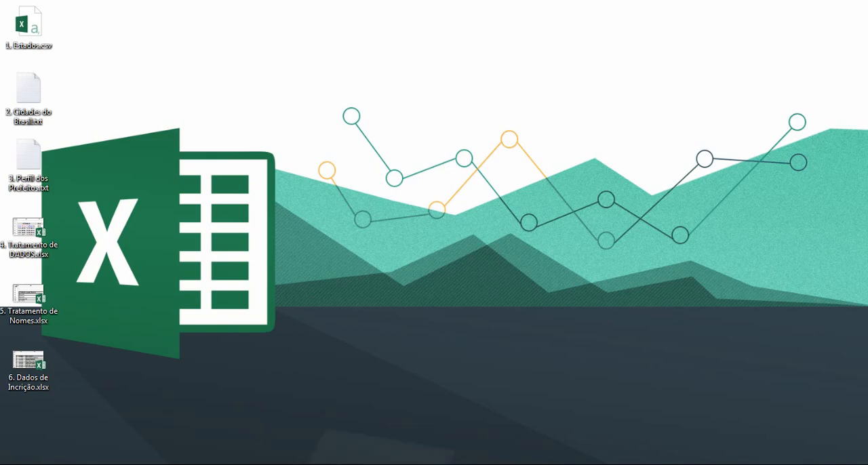
pyautogui.scroll(2, 512, 308)
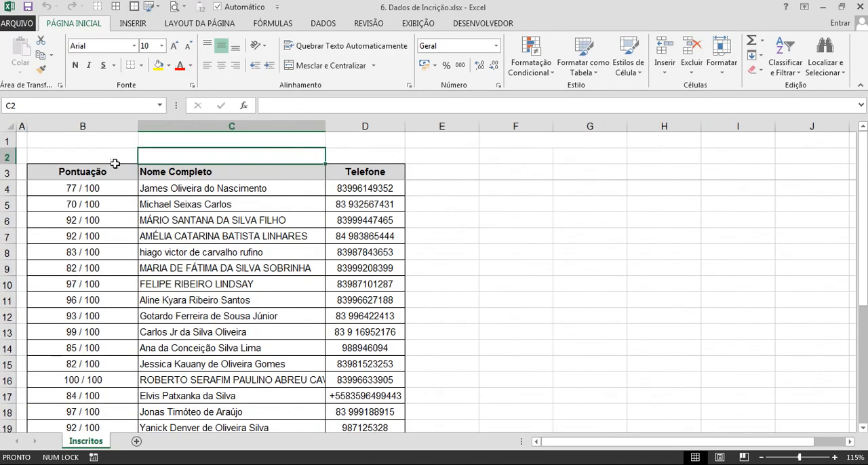
# Review the Pontuação, Nome Completo and Telefone columns on the Inscritos sheet to see what data each holds.
pyautogui.click(105, 127)
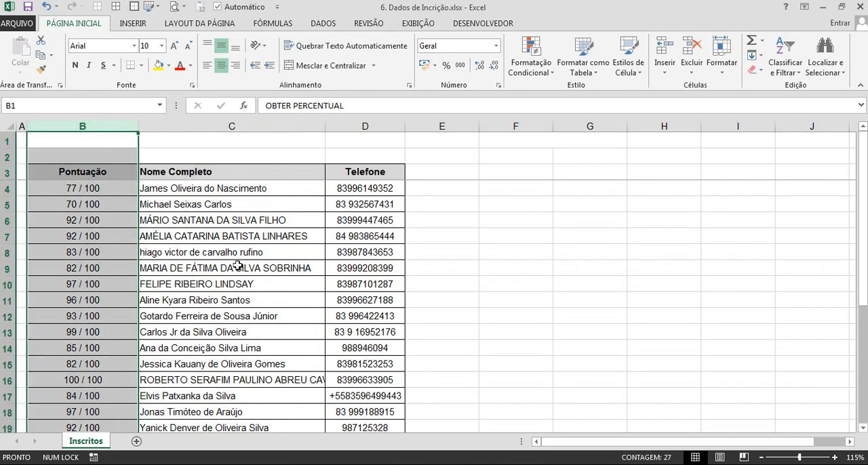
pyautogui.click(267, 280)
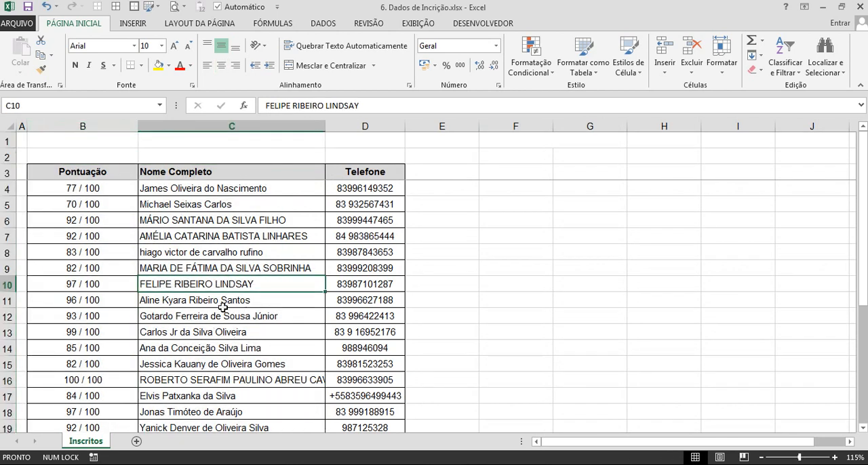
pyautogui.moveTo(365, 189); pyautogui.dragTo(370, 333)
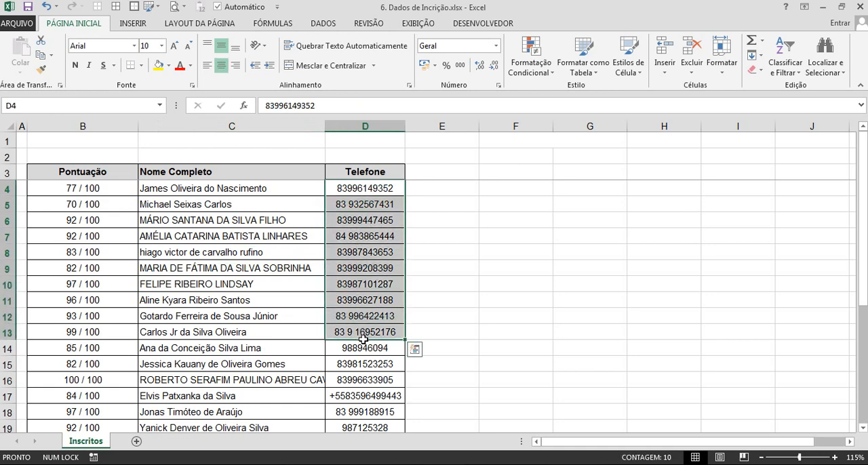
pyautogui.scroll(-5, 370, 339)
pyautogui.scroll(5, 364, 339)
pyautogui.click(364, 315)
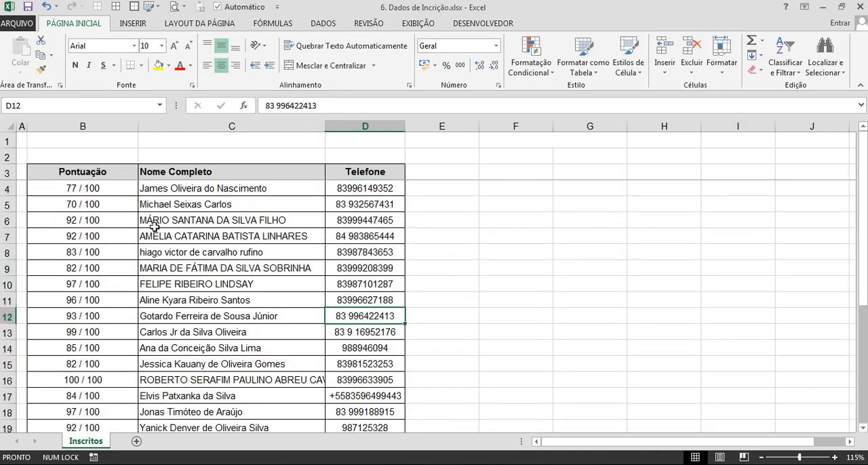
# Examine how the scores in the Pontuação column are written, from the first record down to the last one.
pyautogui.click(99, 128)
pyautogui.click(103, 236)
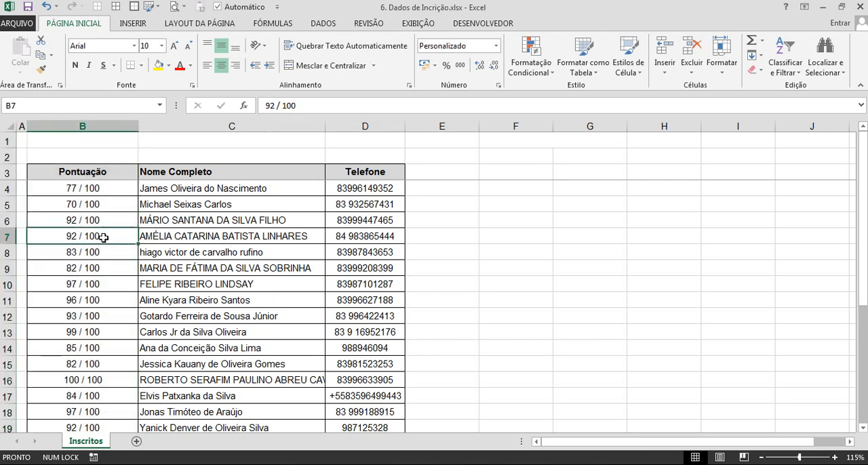
pyautogui.click(95, 188)
pyautogui.scroll(-5, 90, 267)
pyautogui.scroll(-1, 91, 266)
pyautogui.scroll(6, 118, 267)
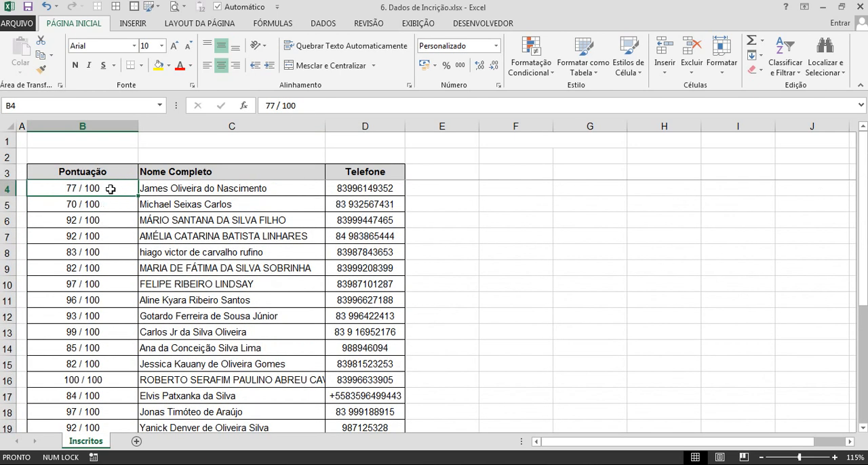
pyautogui.click(100, 331)
pyautogui.scroll(-3, 100, 331)
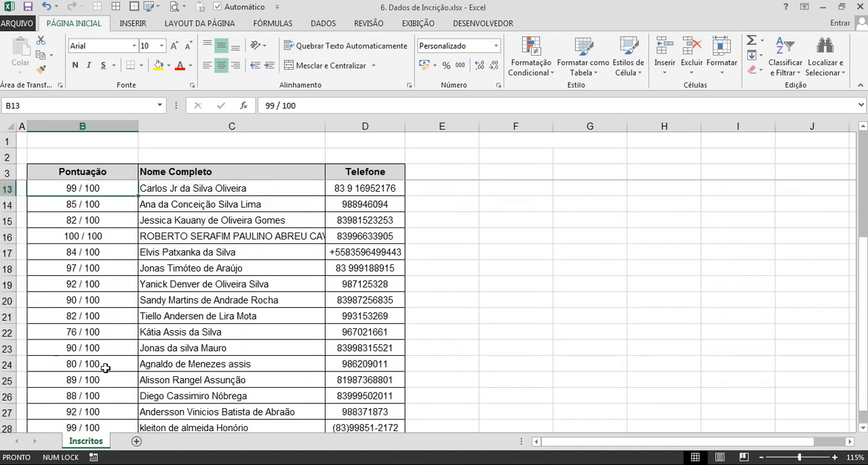
pyautogui.click(88, 349)
pyautogui.scroll(-3, 88, 348)
pyautogui.click(97, 283)
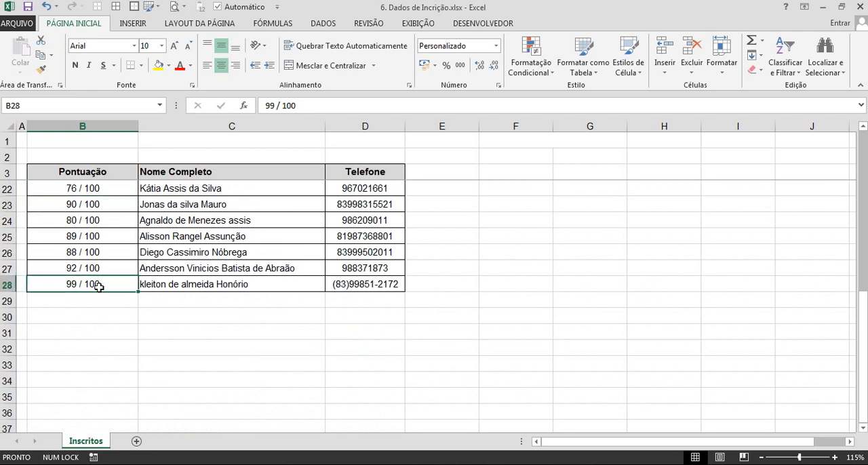
pyautogui.scroll(5, 180, 316)
pyautogui.scroll(1, 180, 316)
# Examine the Nome Completo entries for inconsistent capitalisation and the Telefone entries for differing number formats through the last record.
pyautogui.moveTo(187, 189); pyautogui.dragTo(188, 368)
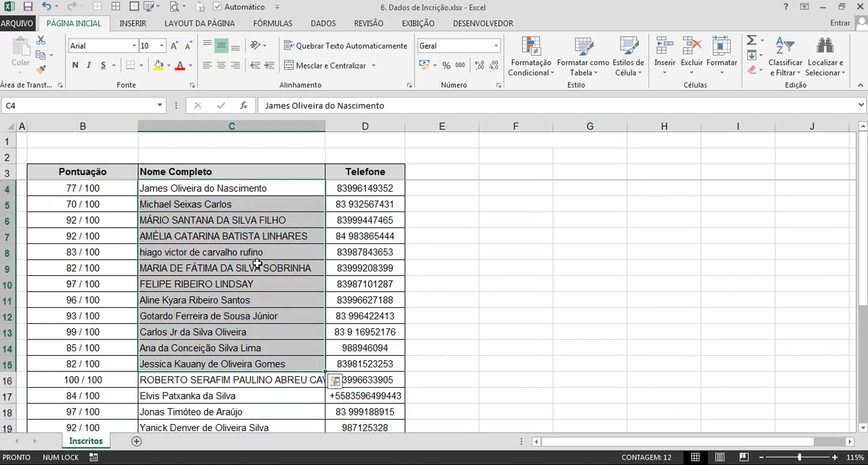
pyautogui.click(400, 195)
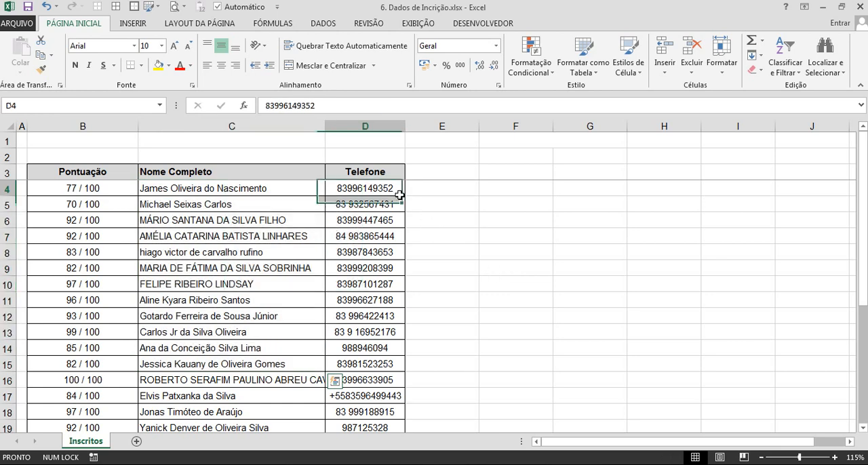
pyautogui.scroll(-4, 378, 281)
pyautogui.scroll(4, 377, 281)
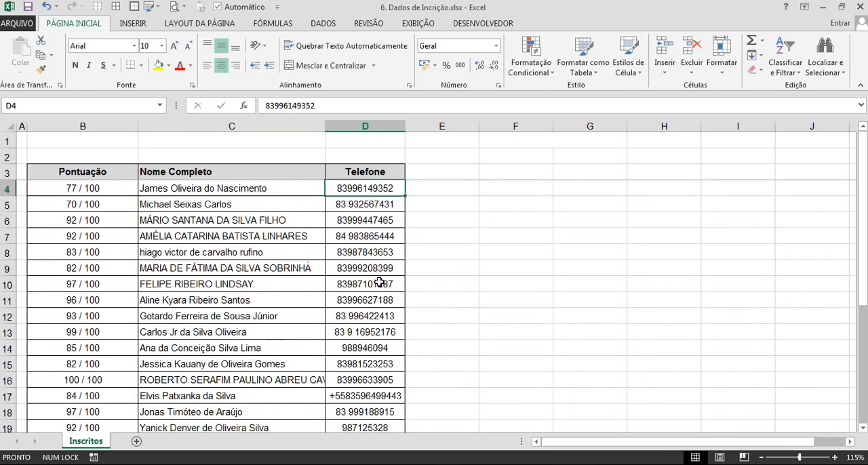
pyautogui.scroll(-6, 381, 288)
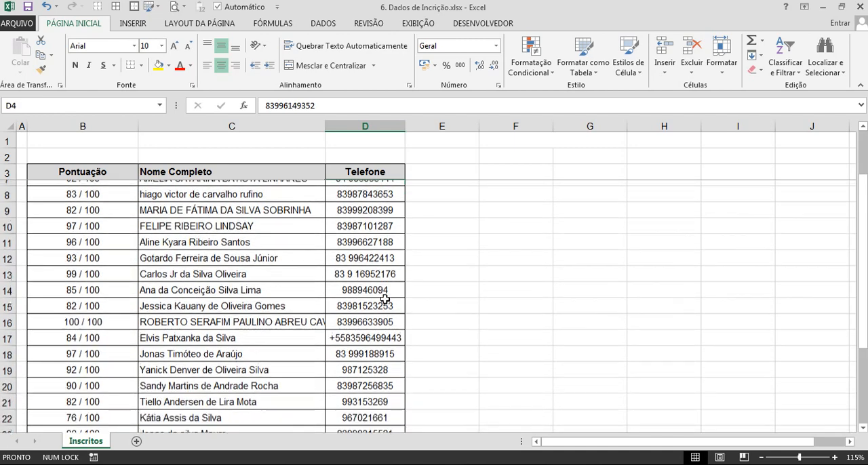
pyautogui.scroll(4, 373, 271)
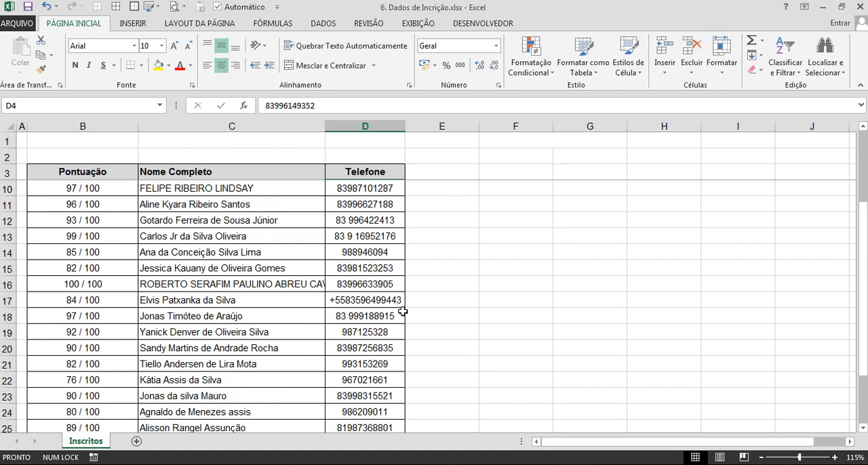
pyautogui.scroll(-3, 403, 311)
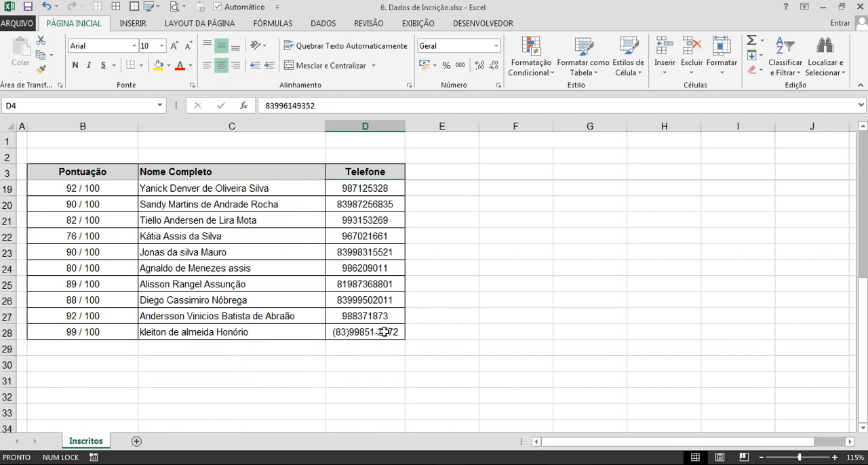
pyautogui.scroll(5, 384, 332)
pyautogui.scroll(-2, 416, 334)
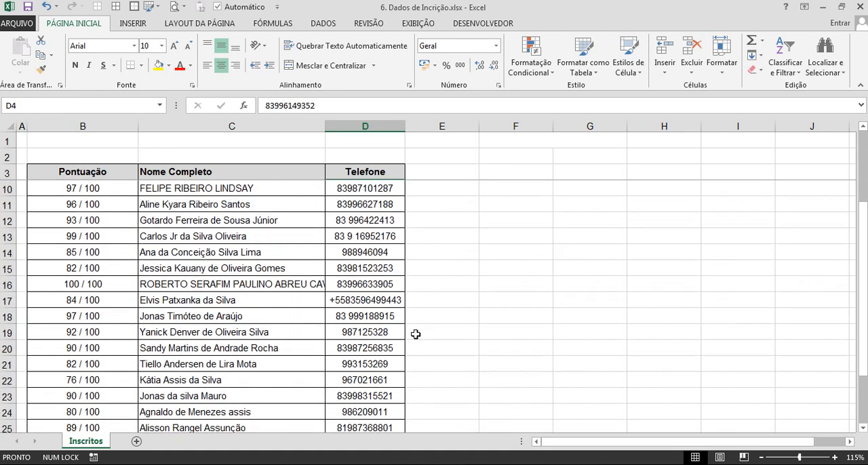
pyautogui.scroll(2, 412, 332)
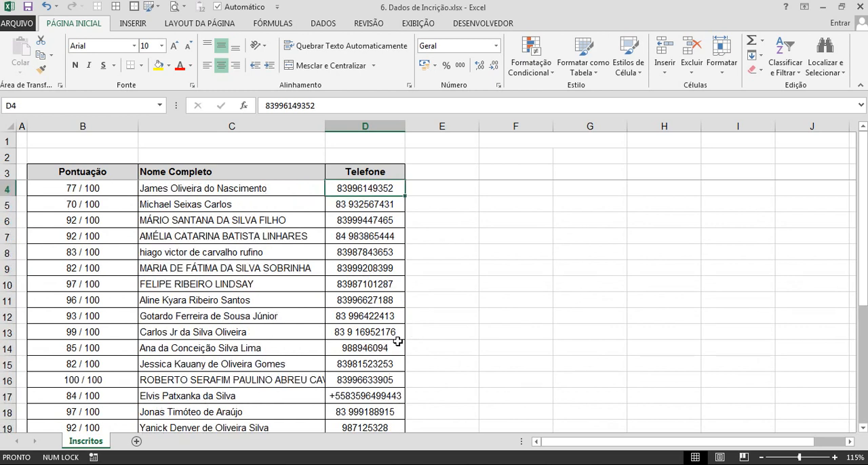
# Enter a sample phone number in F4 with the area code in parentheses, a space, and a dot before the last four digits.
pyautogui.click(499, 193)
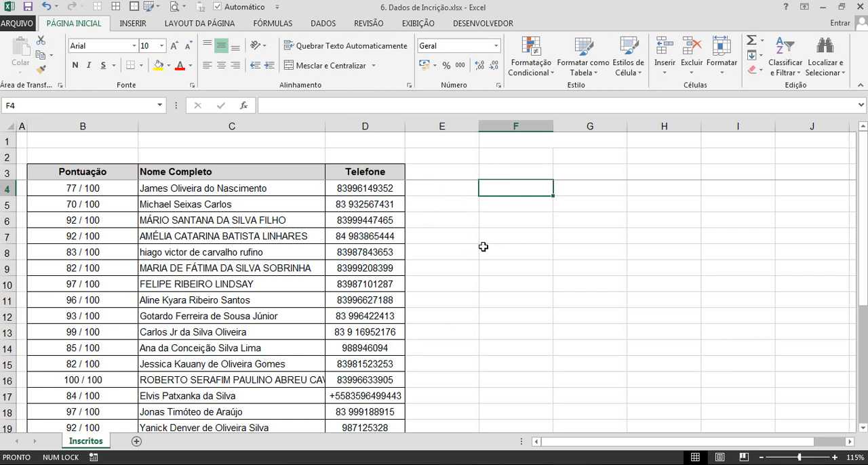
pyautogui.write('839')
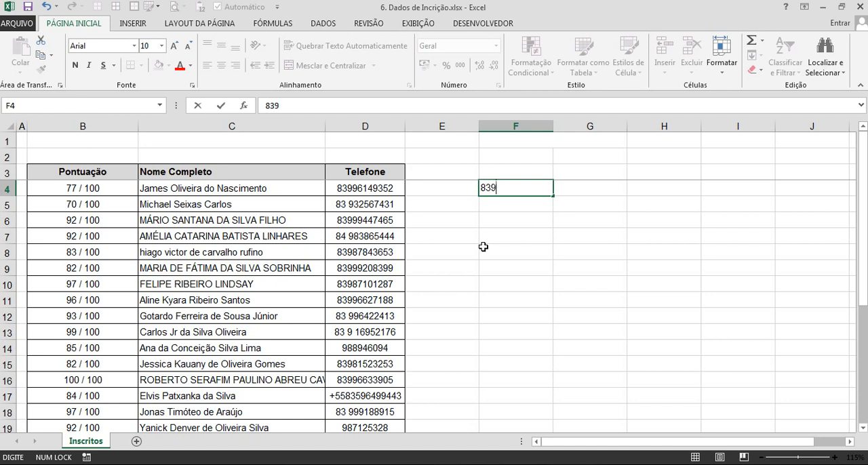
pyautogui.write('87654321')
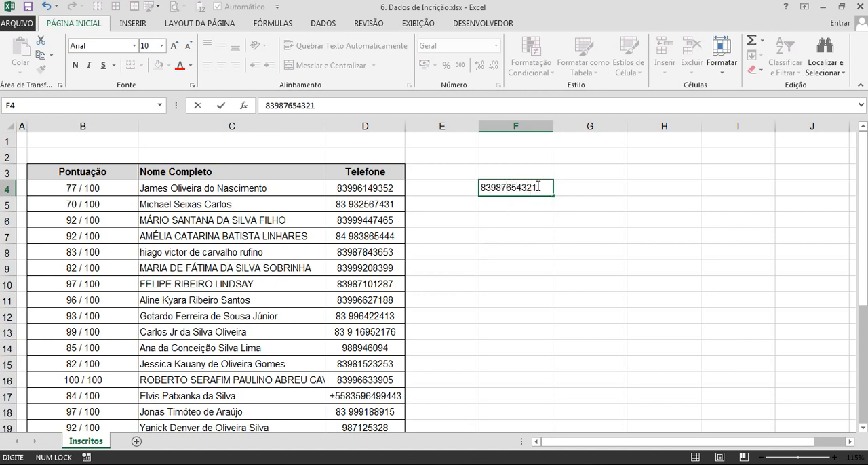
pyautogui.moveTo(541, 188); pyautogui.dragTo(485, 188)
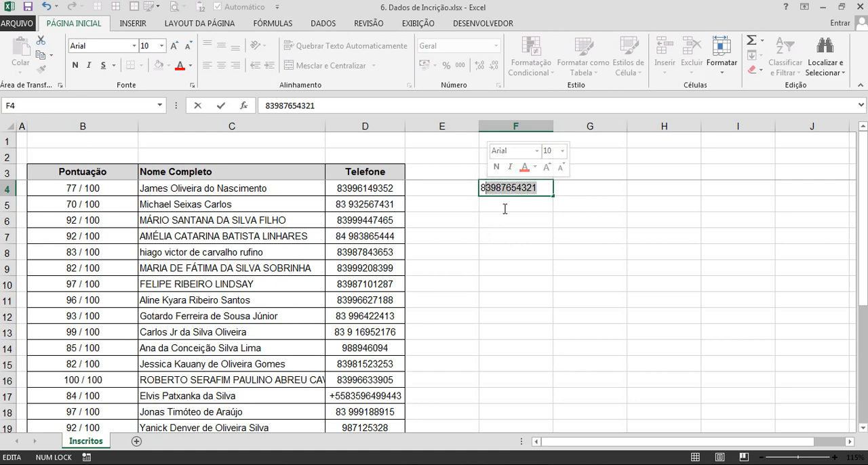
pyautogui.click(491, 189)
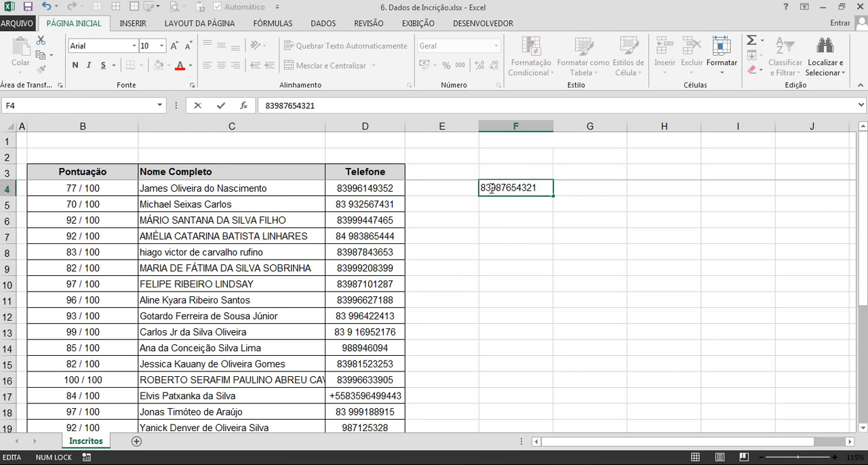
pyautogui.write(')')
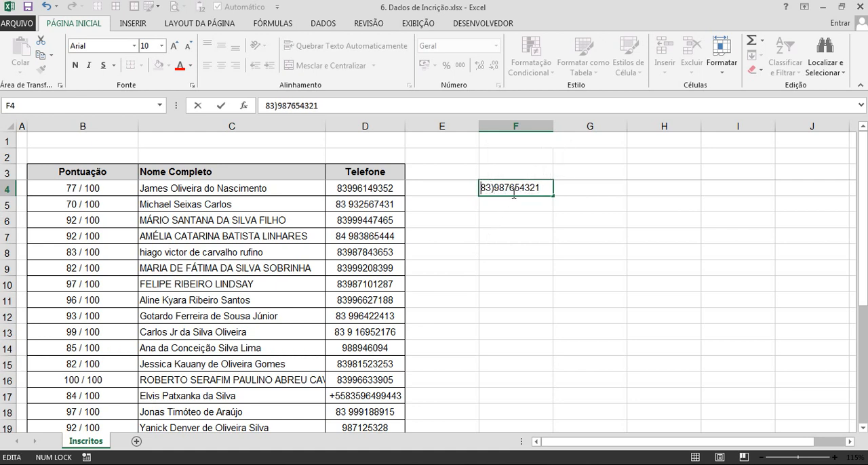
pyautogui.write('(')
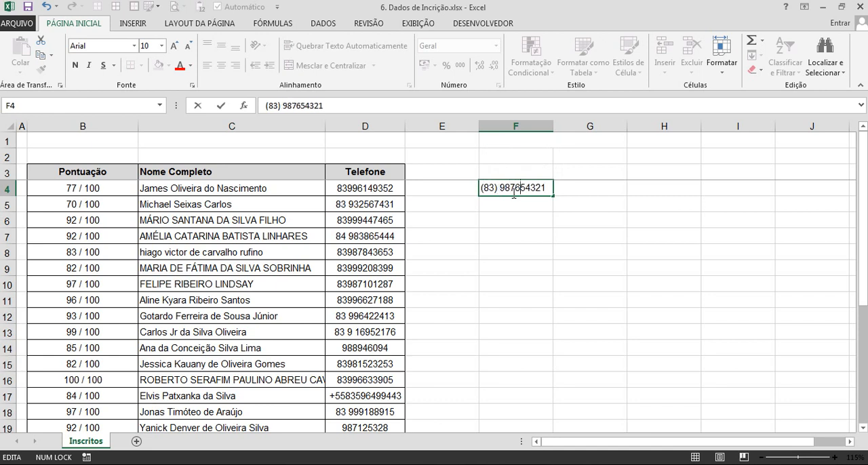
pyautogui.write(' .')
pyautogui.press('Return')
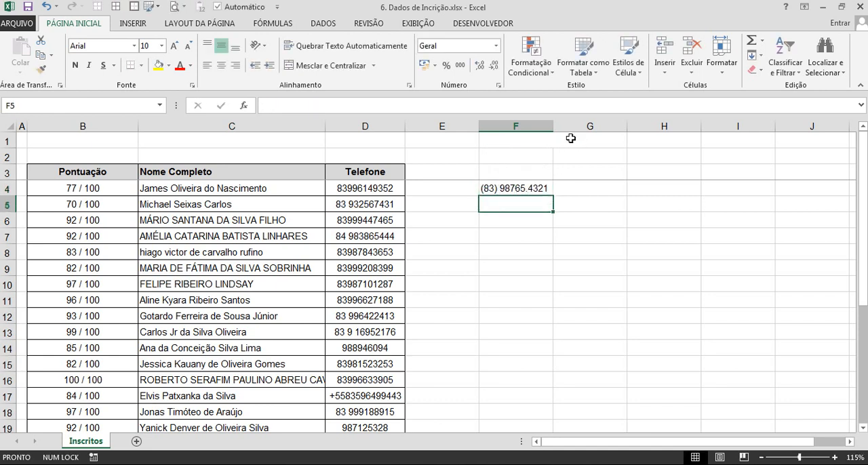
# Fit column F to its content and clear the sample phone number from F4.
pyautogui.doubleClick(553, 126)
pyautogui.click(552, 183)
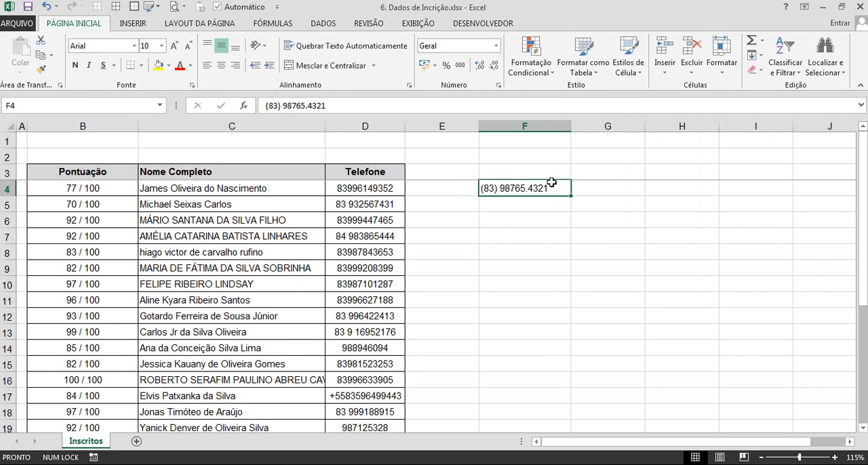
pyautogui.press('Delete')
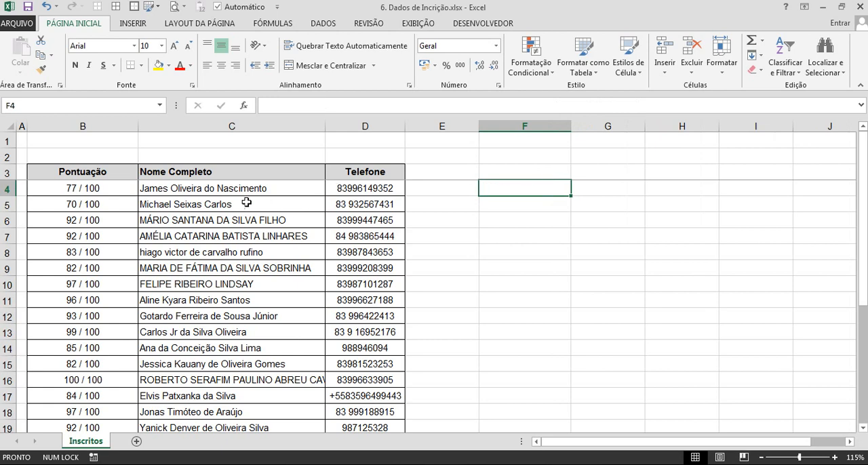
# Select the first score in the Pontuação column, cell B4.
pyautogui.click(90, 126)
pyautogui.click(95, 188)
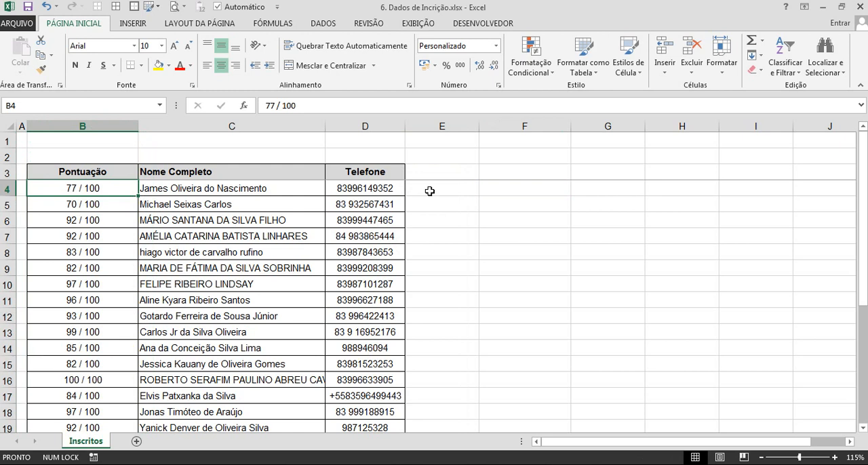
# Enter 77% in E4 and Flash Fill the matching score percentages through E28.
pyautogui.click(430, 191)
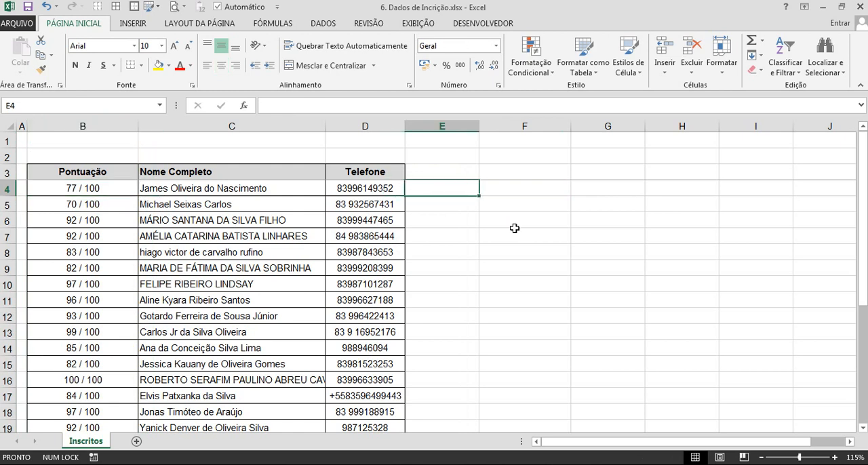
pyautogui.write('77')
pyautogui.press('Return')
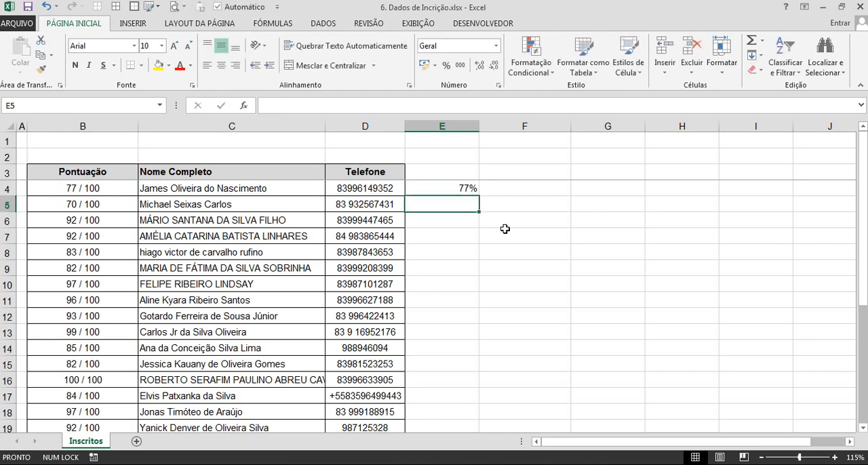
pyautogui.click(447, 190)
pyautogui.scroll(-5, 445, 204)
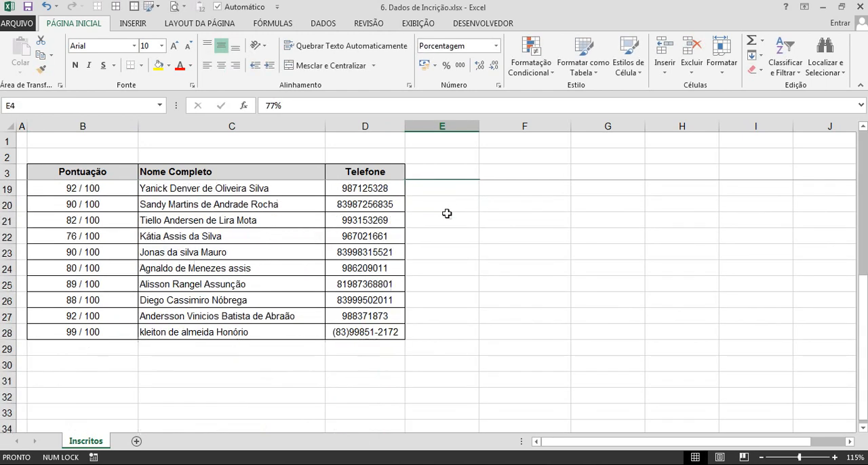
pyautogui.keyDown('shift'); pyautogui.click(442, 331); pyautogui.keyUp('shift')
pyautogui.scroll(4, 463, 263)
pyautogui.scroll(1, 464, 263)
pyautogui.hotkey('ctrl', 'e')
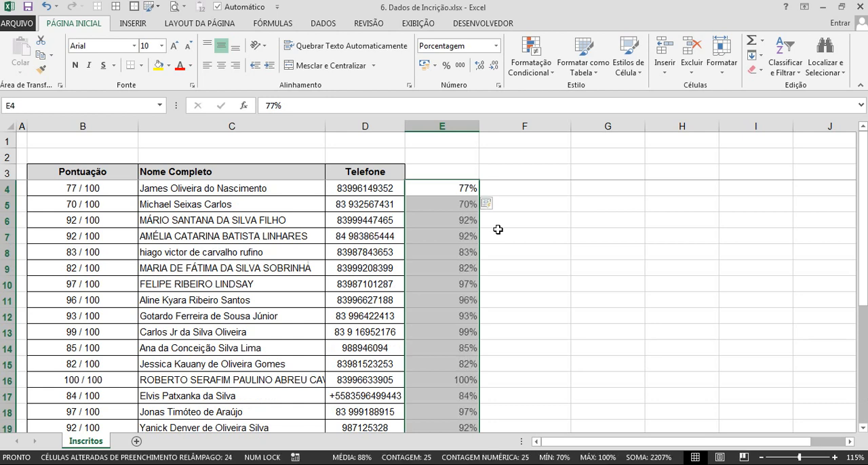
pyautogui.scroll(-3, 497, 229)
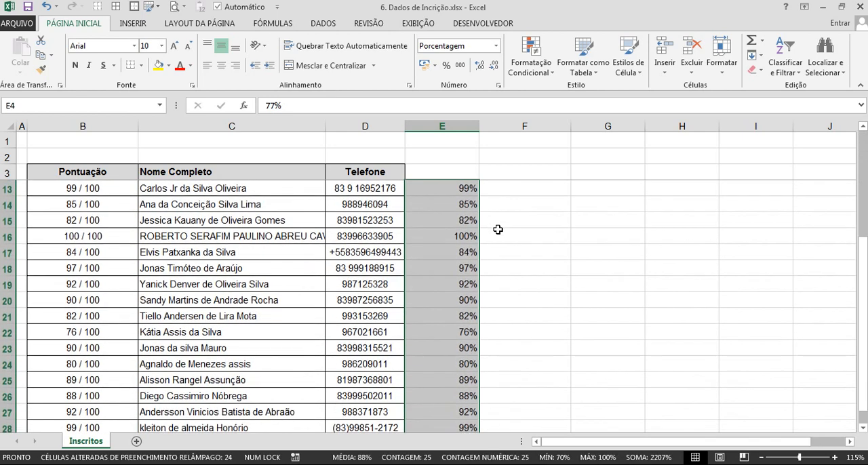
pyautogui.scroll(3, 499, 229)
# Paste the column E percentages as values only over the Pontuação scores in B4:B28.
pyautogui.hotkey('ctrl', 'c')
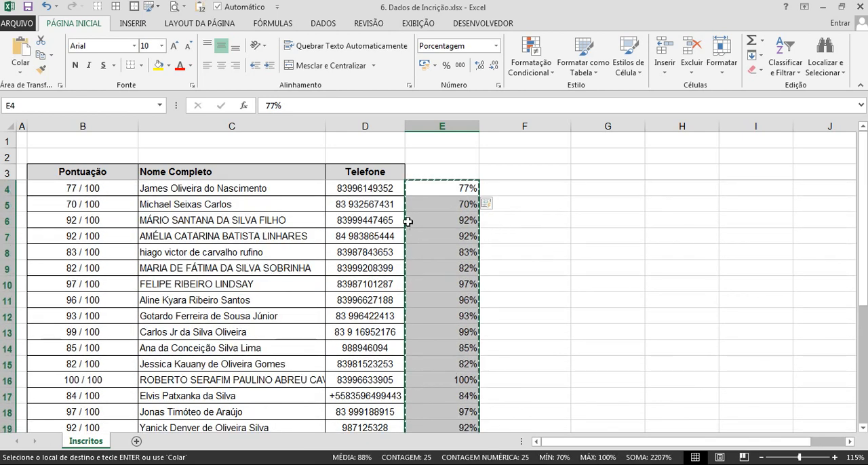
pyautogui.click(120, 191)
pyautogui.hotkey('ctrl', 'shift', 'Down')
pyautogui.rightClick(120, 191)
pyautogui.click(168, 249)
pyautogui.press('Escape')
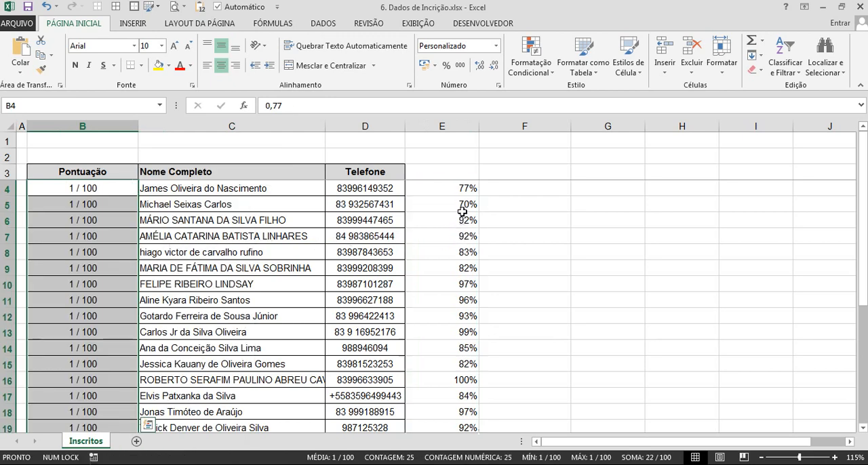
# Clear the contents of column E and apply the percentage format to the Pontuação scores in B4:B28.
pyautogui.click(461, 123)
pyautogui.click(100, 190)
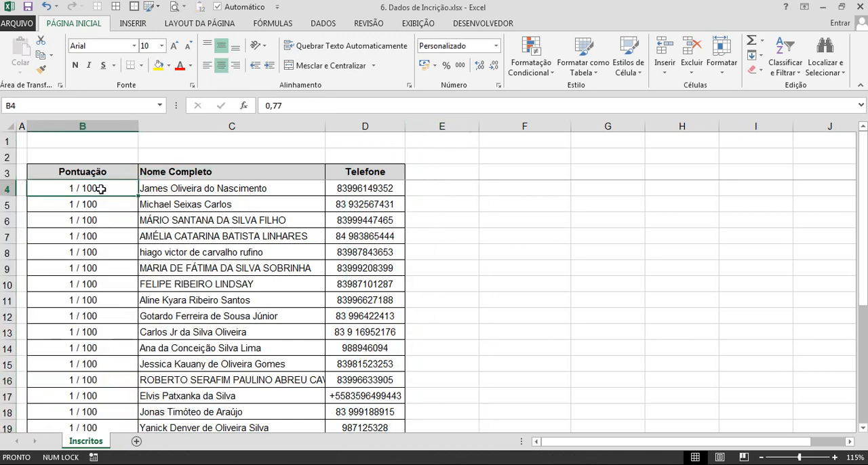
pyautogui.hotkey('ctrl', 'shift', 'Down')
pyautogui.hotkey('ctrl', 'shift', '5')
pyautogui.scroll(4, 101, 190)
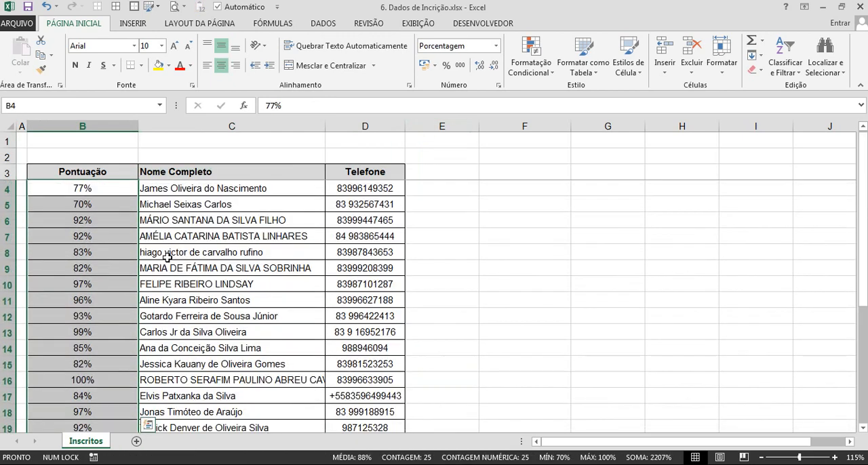
# Undo the changes to the Pontuação column back to the original scores out of 100.
pyautogui.hotkey('ctrl', 'z')
pyautogui.hotkey('ctrl', 'z')
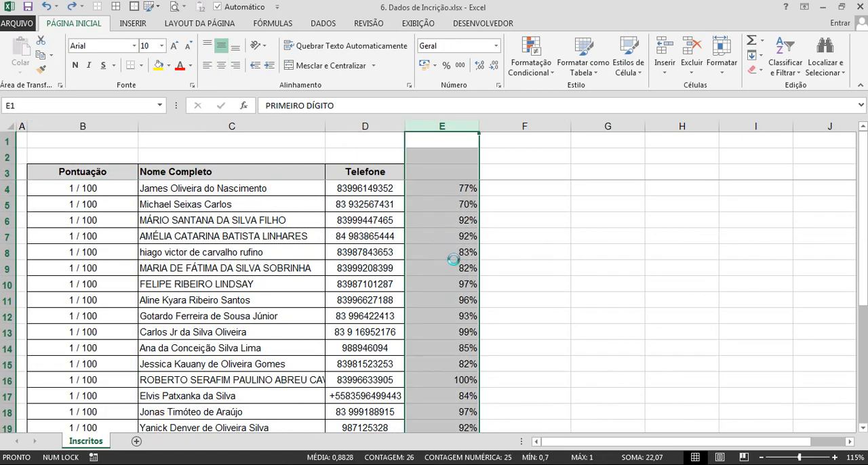
pyautogui.hotkey('ctrl', 'z')
pyautogui.hotkey('ctrl', 'y')
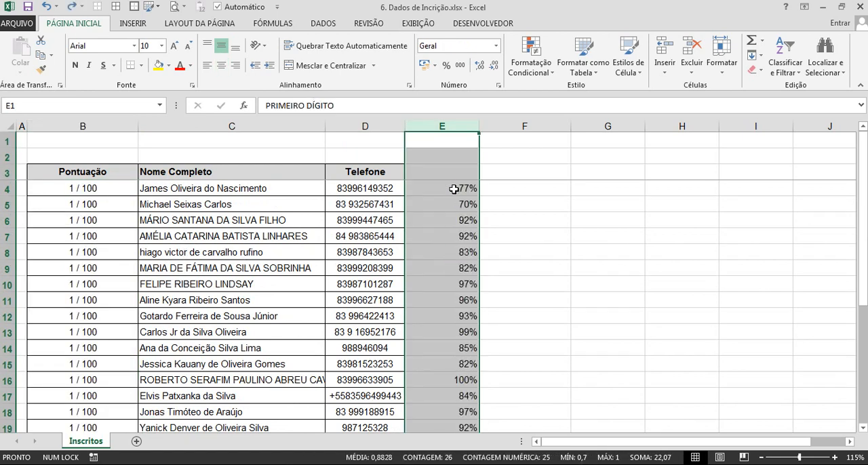
pyautogui.hotkey('ctrl', 'y')
pyautogui.press('Escape')
# Clear the contents of the whole helper column E beside the Telefone column.
pyautogui.click(451, 126)
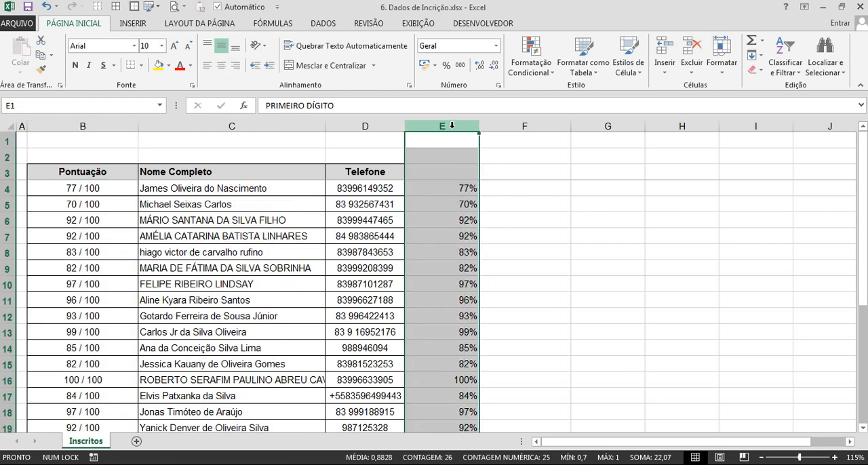
pyautogui.press('Delete')
pyautogui.click(450, 221)
pyautogui.click(87, 192)
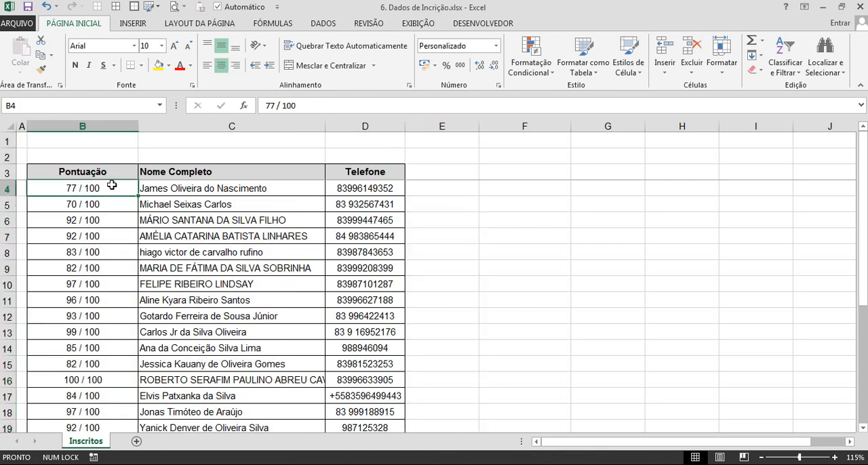
# Extract the first two characters of the score in E4 with =ESQUERDA(B4;2).
pyautogui.click(429, 190)
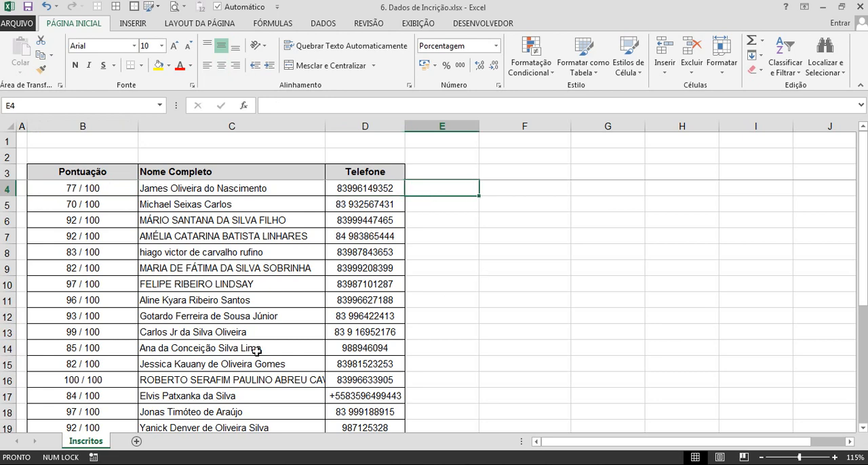
pyautogui.scroll(-4, 256, 350)
pyautogui.scroll(4, 163, 343)
pyautogui.write('=d')
pyautogui.press('BackSpace')
pyautogui.write('esq')
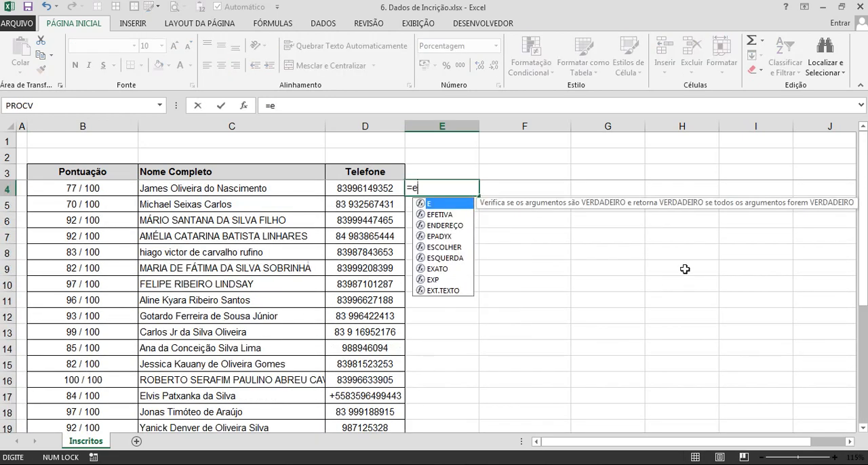
pyautogui.press('Tab')
pyautogui.click(87, 186)
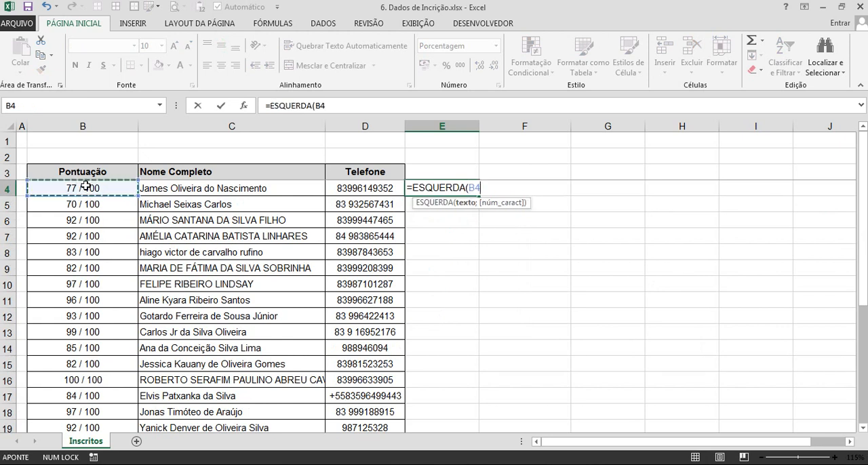
pyautogui.write(';2)')
pyautogui.press('Return')
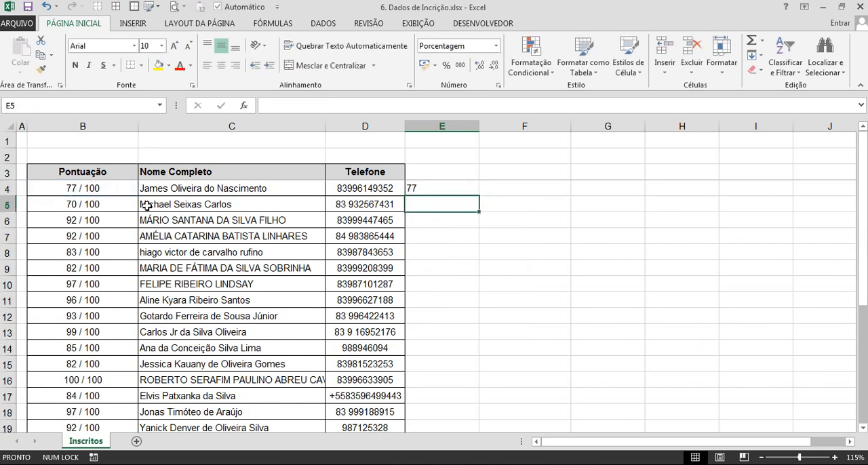
# Append +0 to the ESQUERDA formula in E4 to convert its text result to a number.
pyautogui.click(442, 188)
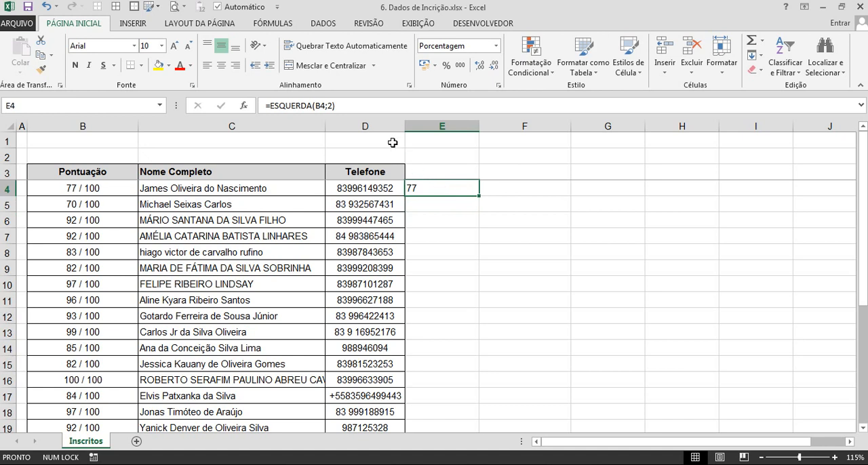
pyautogui.click(348, 107)
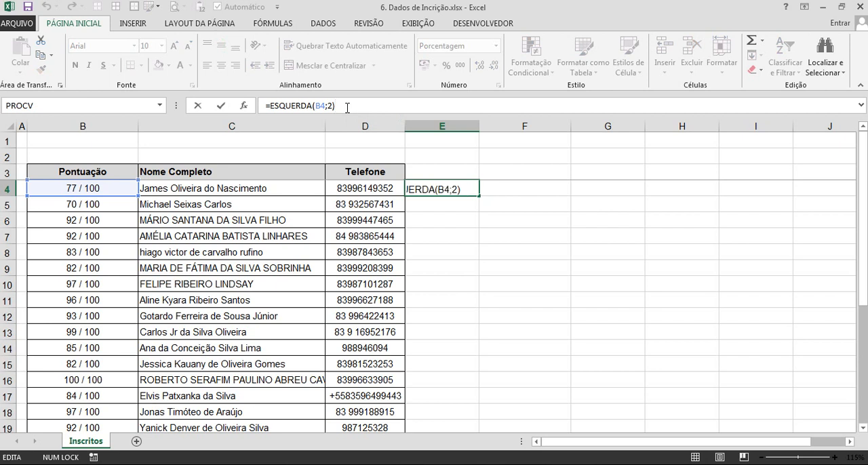
pyautogui.write('+0')
pyautogui.press('Return')
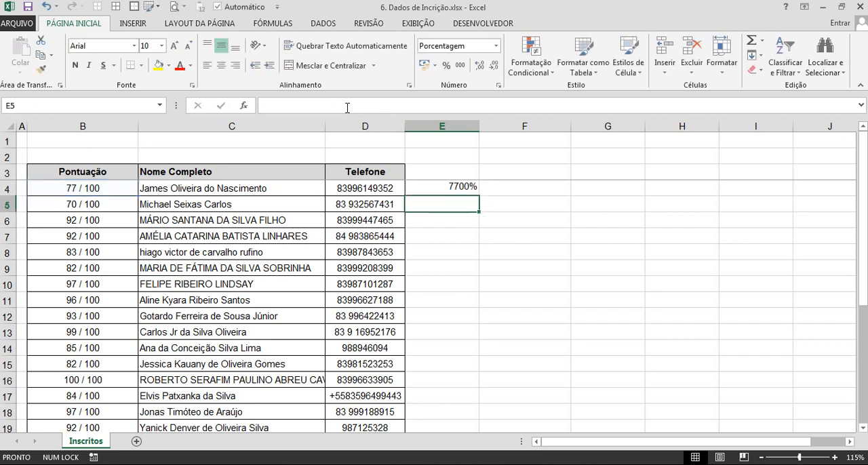
# Format E4 as Número with no decimal places.
pyautogui.click(451, 187)
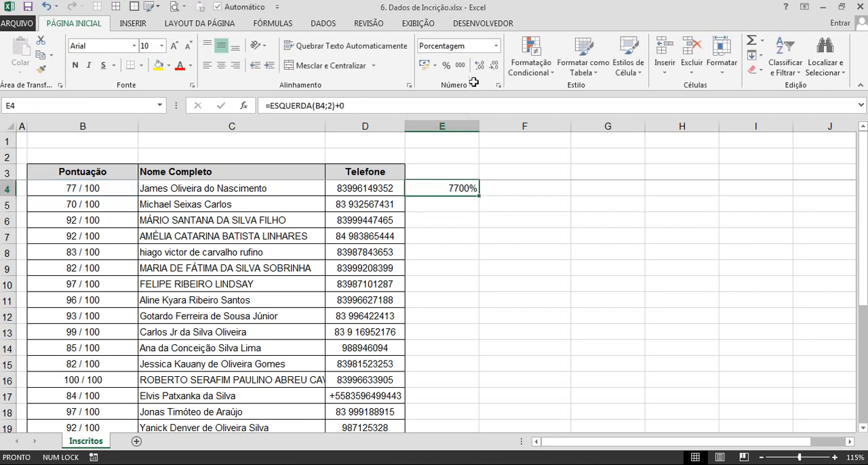
pyautogui.click(466, 47)
pyautogui.write('Número')
pyautogui.press('Return')
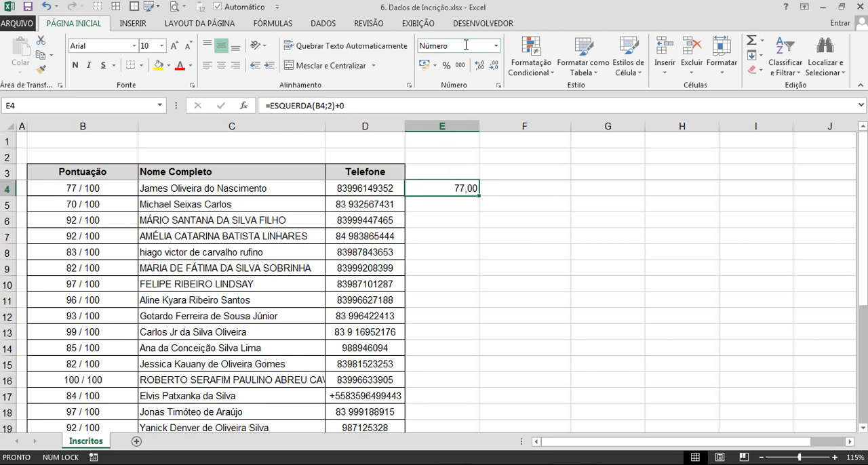
pyautogui.click(494, 65)
pyautogui.click(494, 65)
# Replace the +0 in the E4 formula with -0, giving =ESQUERDA(B4;2)-0.
pyautogui.click(336, 105)
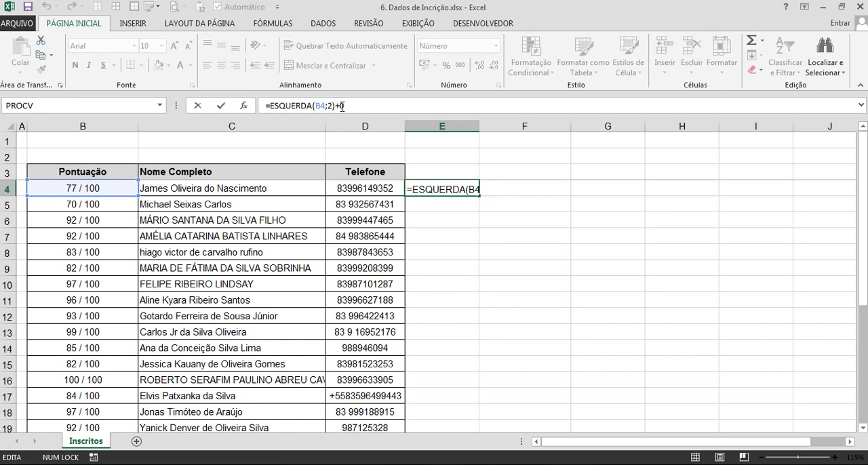
pyautogui.press('BackSpace')
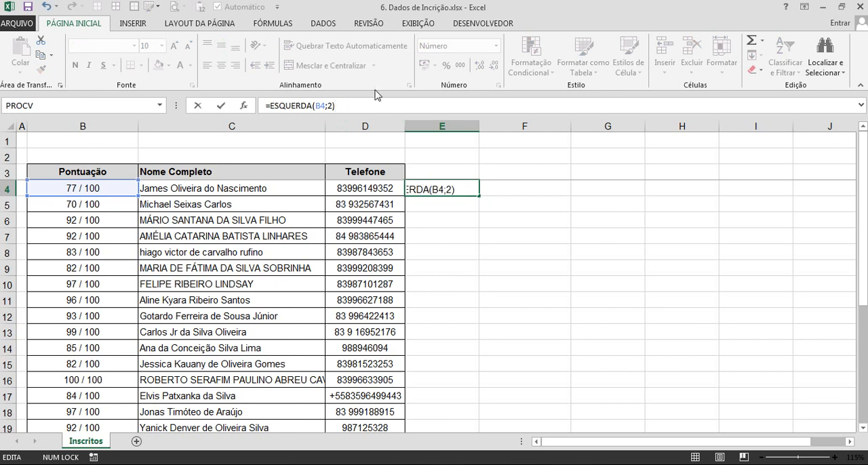
pyautogui.press('Return')
pyautogui.click(428, 188)
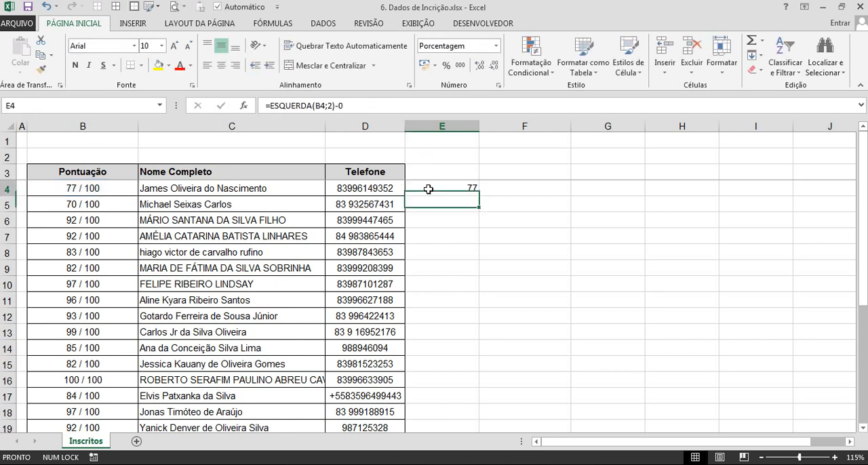
# Replace the -0 in the E4 formula with *1, giving =ESQUERDA(B4;2)*1.
pyautogui.click(357, 105)
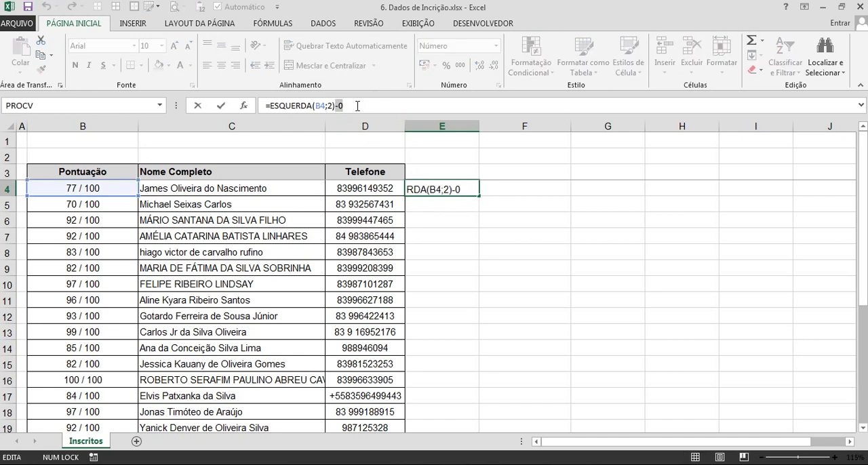
pyautogui.press('BackSpace')
pyautogui.press('BackSpace')
pyautogui.write('*1')
pyautogui.press('Return')
pyautogui.click(423, 190)
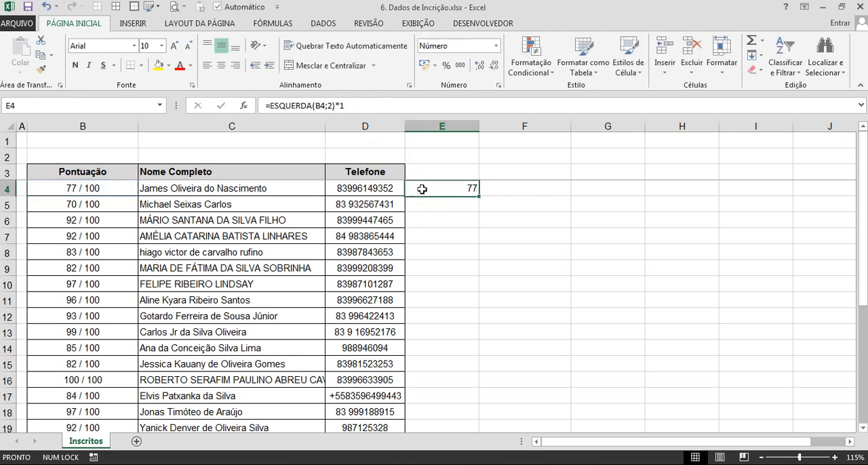
# Change the multiplication in the E4 formula to a division by 1, giving =ESQUERDA(B4;2)/1.
pyautogui.click(347, 107)
pyautogui.press('BackSpace')
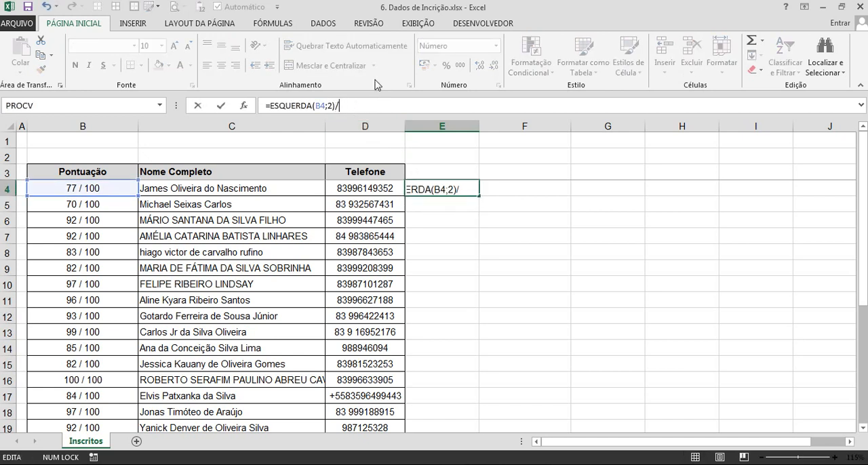
pyautogui.write('1')
pyautogui.press('Return')
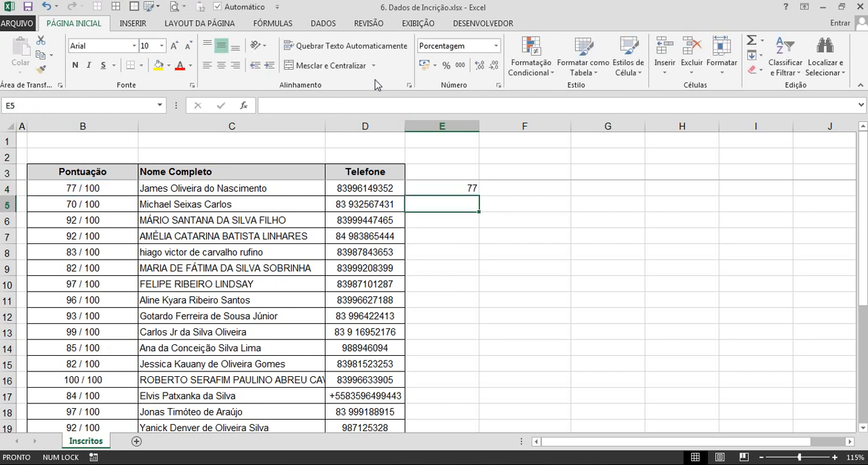
pyautogui.click(455, 189)
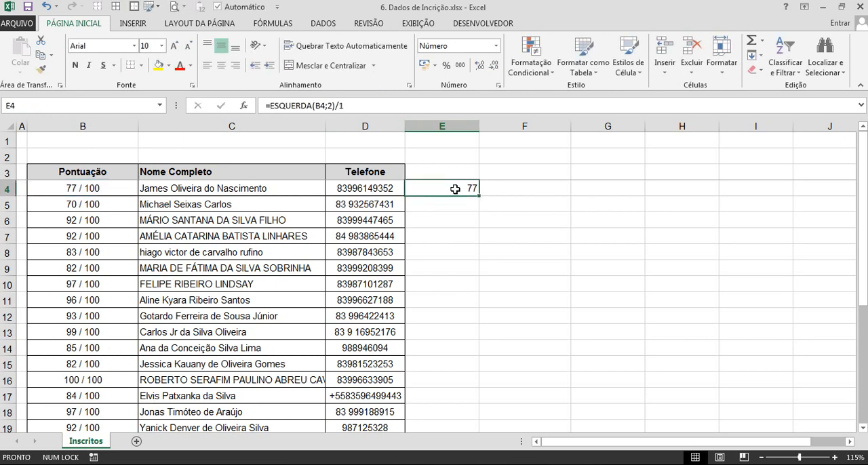
# Remove the /1 from the E4 formula and wrap it in VALOR, giving =VALOR(ESQUERDA(B4;2)).
pyautogui.click(360, 107)
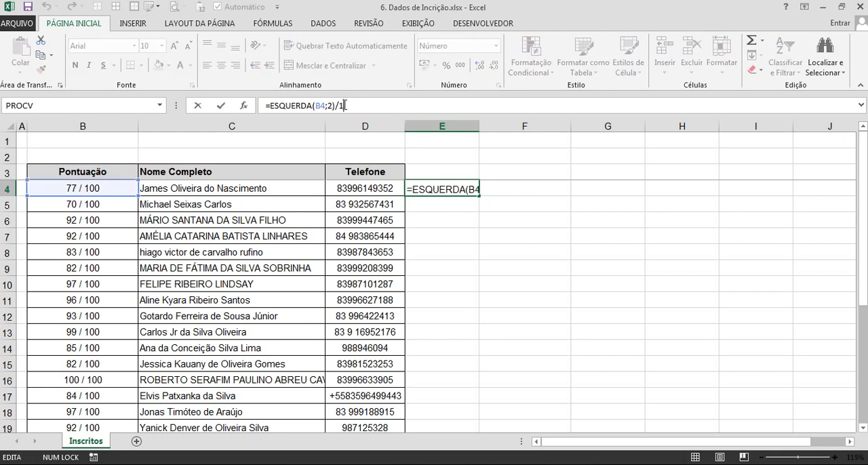
pyautogui.hotkey('shift', 'Left')
pyautogui.hotkey('shift', 'Left')
pyautogui.press('BackSpace')
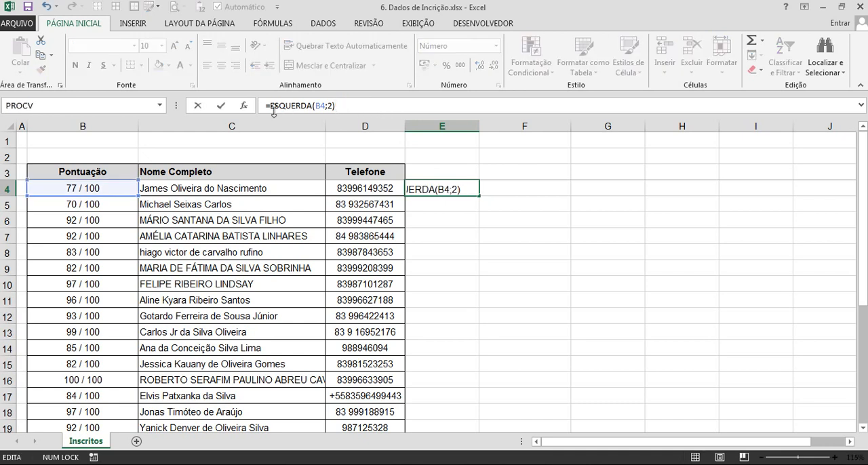
pyautogui.write('valor')
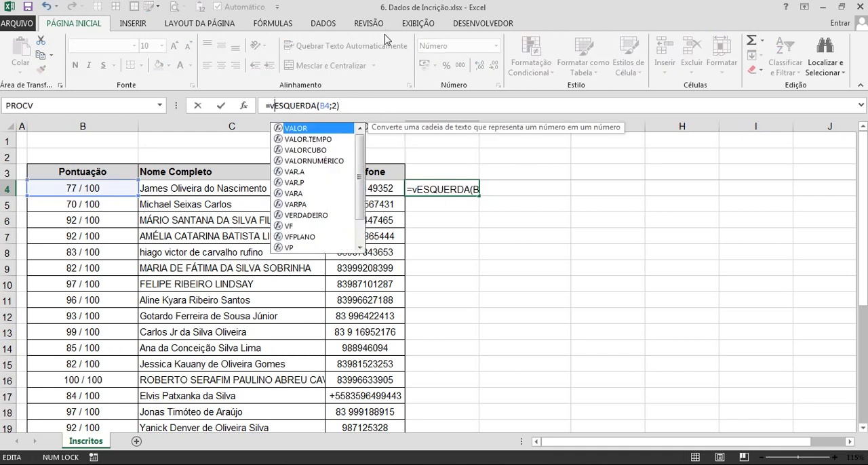
pyautogui.write('(')
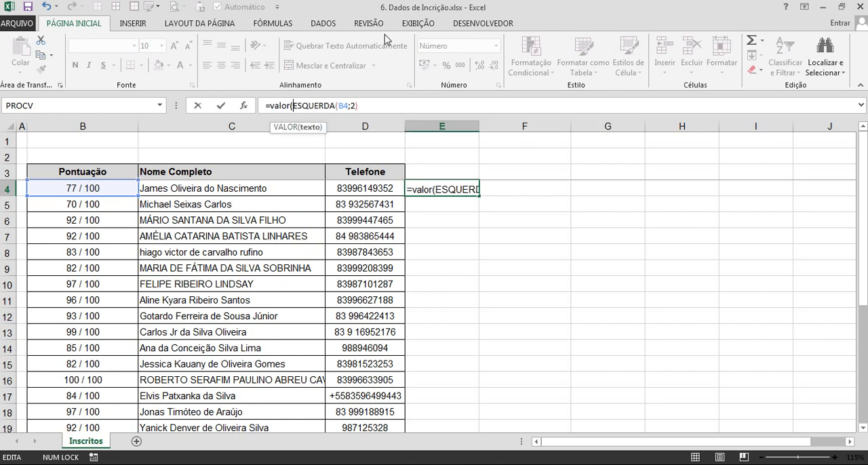
pyautogui.write(')')
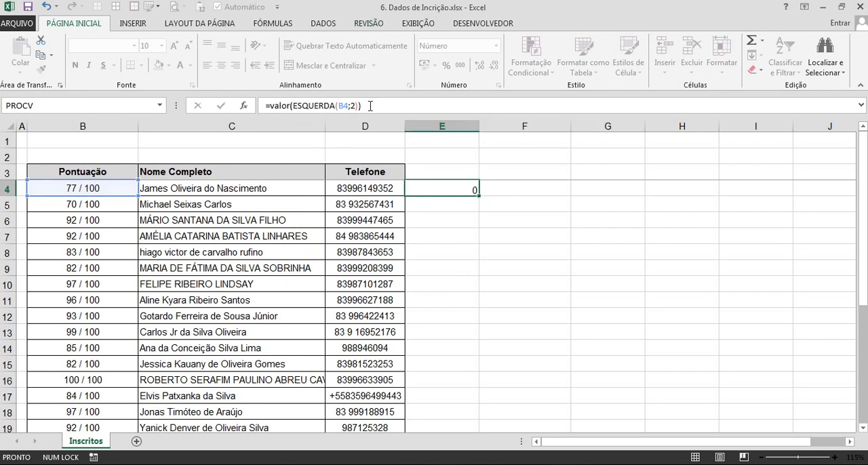
# Divide the E4 formula by 100, giving =VALOR(ESQUERDA(B4;2))/100, and format the cell as a percentage.
pyautogui.press('Return')
pyautogui.click(441, 189)
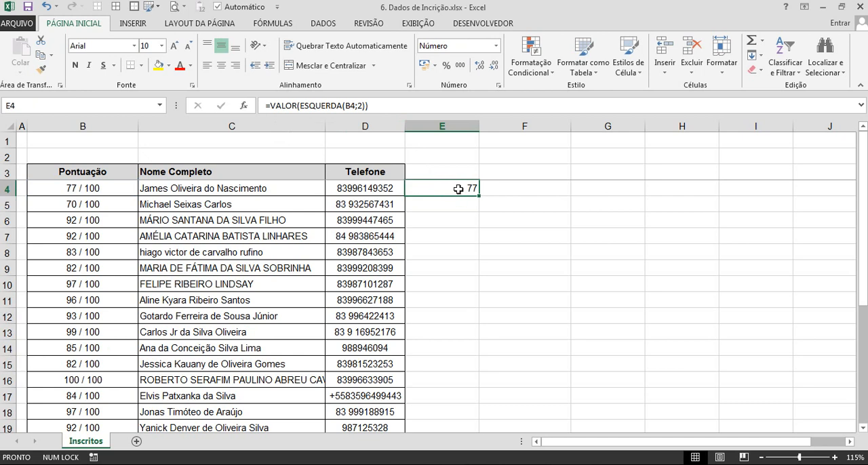
pyautogui.click(405, 103)
pyautogui.write('/100')
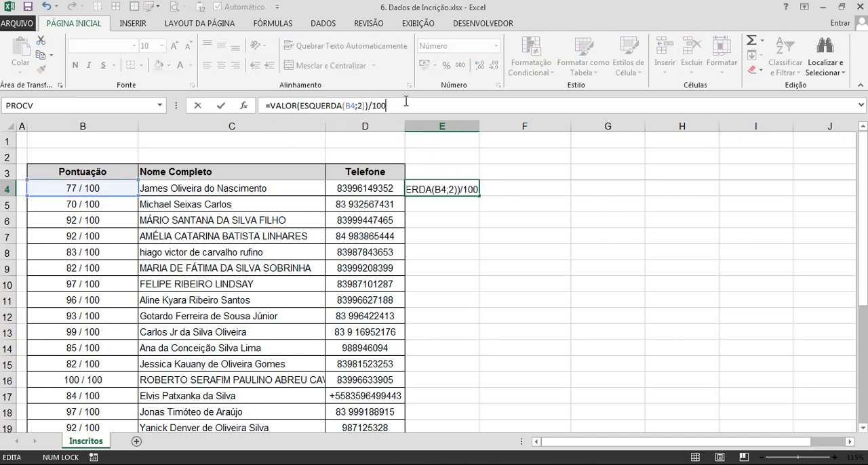
pyautogui.press('Return')
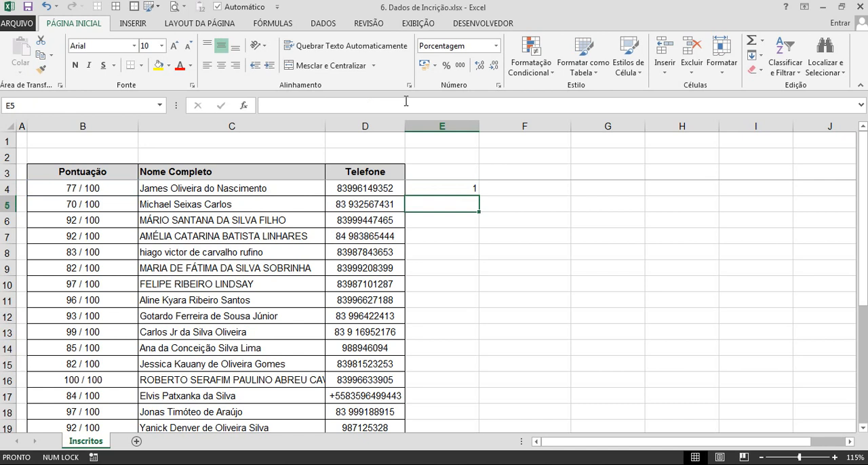
pyautogui.click(448, 192)
pyautogui.click(462, 47)
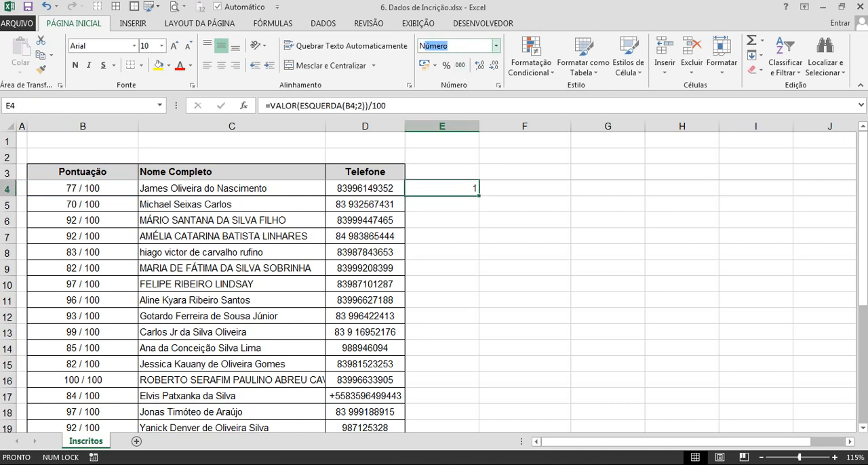
pyautogui.click(446, 65)
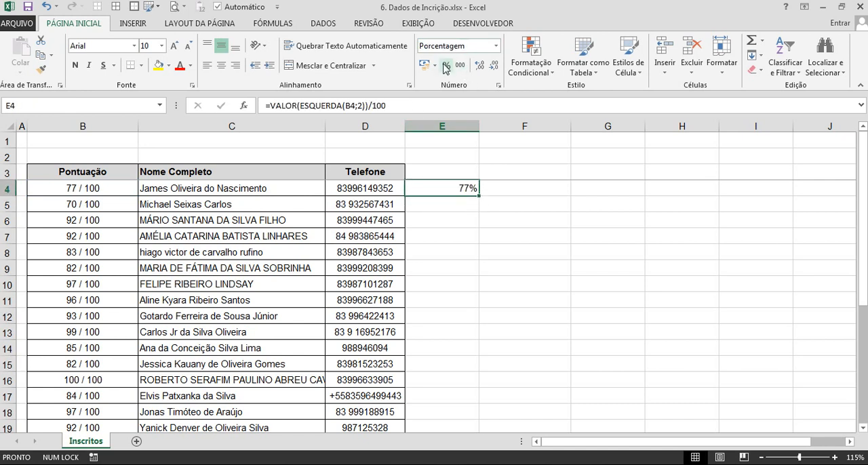
# Fill the E4 formula down the table and paste its results as values over the Pontuação scores from B4.
pyautogui.doubleClick(479, 195)
pyautogui.scroll(-7, 459, 224)
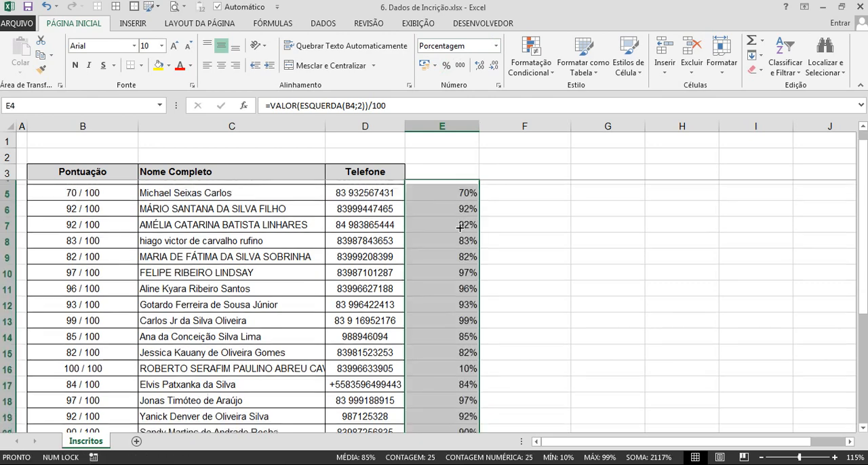
pyautogui.scroll(7, 459, 224)
pyautogui.hotkey('ctrl', 'c')
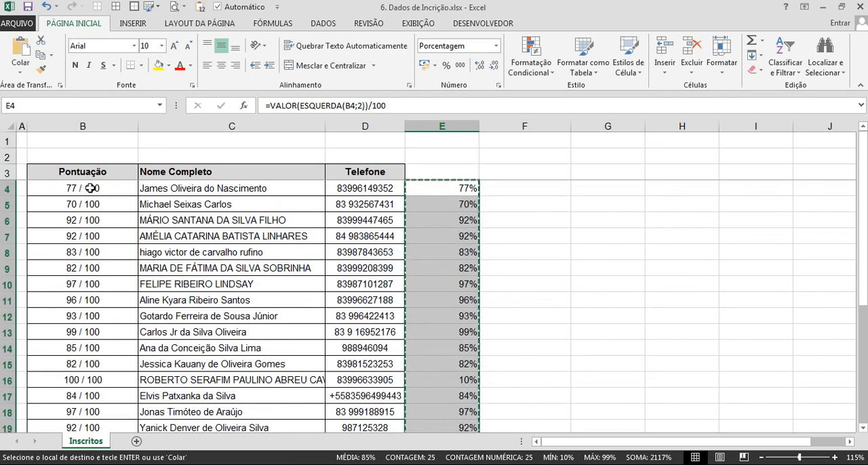
pyautogui.rightClick(89, 188)
pyautogui.click(144, 243)
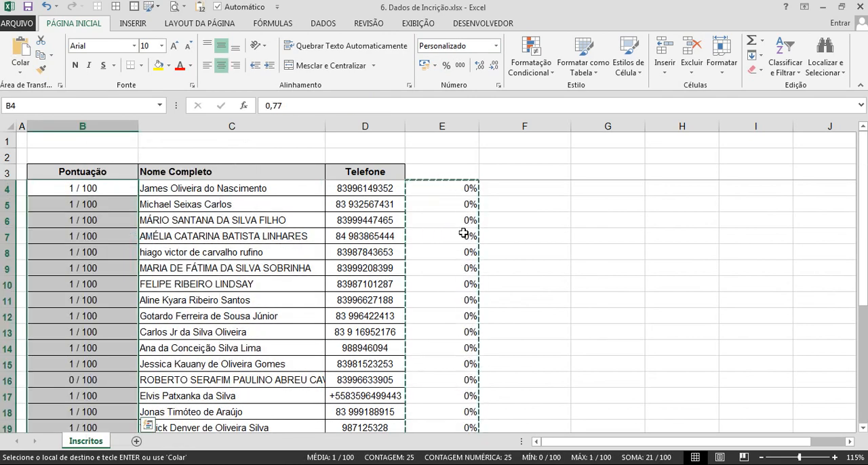
# Undo the pasted values, the column E fill, the percentage format and the division by 100, and cancel the copy selection.
pyautogui.hotkey('ctrl', 'z')
pyautogui.hotkey('ctrl', 'z')
pyautogui.hotkey('ctrl', 'z')
pyautogui.hotkey('ctrl', 'z')
pyautogui.hotkey('ctrl', 'z')
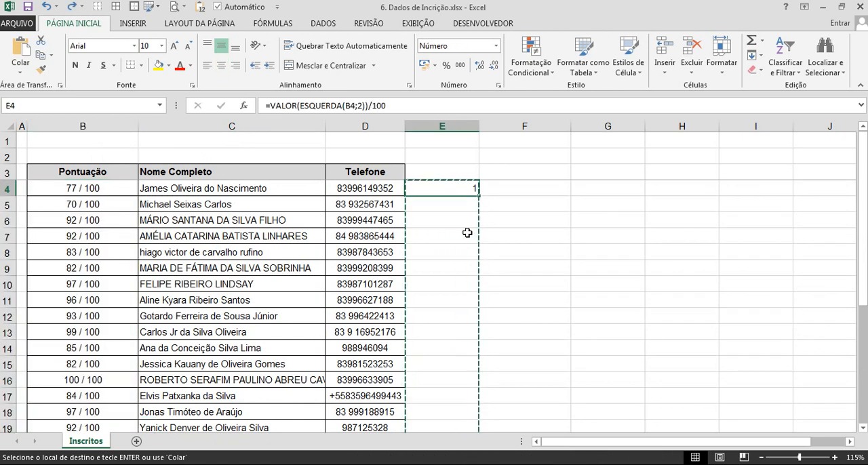
pyautogui.press('Escape')
pyautogui.click(467, 233)
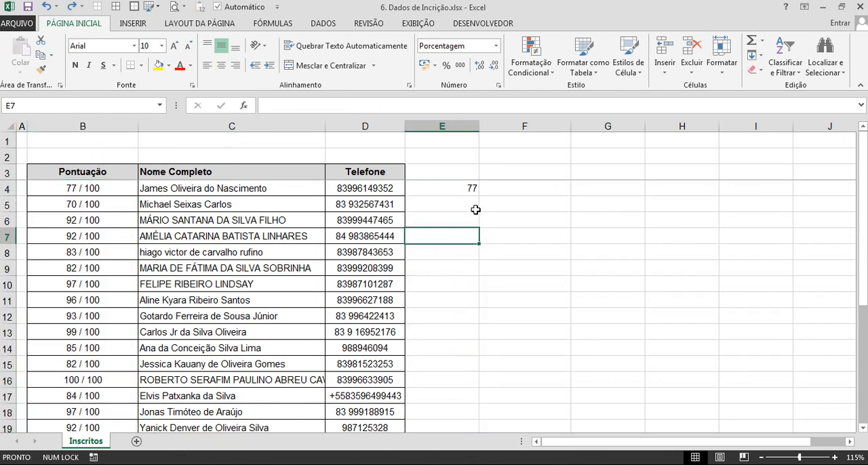
# Delete the whole of helper column E with its ESQUERDA formula.
pyautogui.hotkey('ctrl', 'space')
pyautogui.hotkey('ctrl', '-')
pyautogui.click(474, 208)
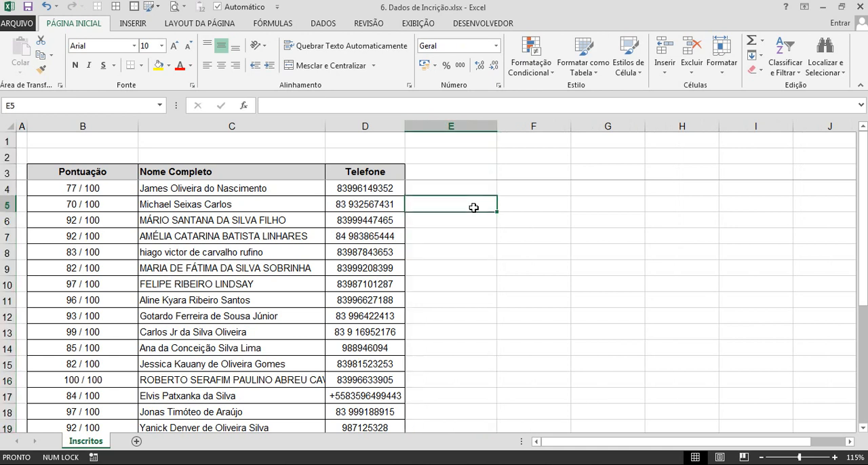
# Enter =SUBSTITUIR(B4;" / 100";"") in E4 to strip the " / 100" text from the score.
pyautogui.click(455, 189)
pyautogui.write('=')
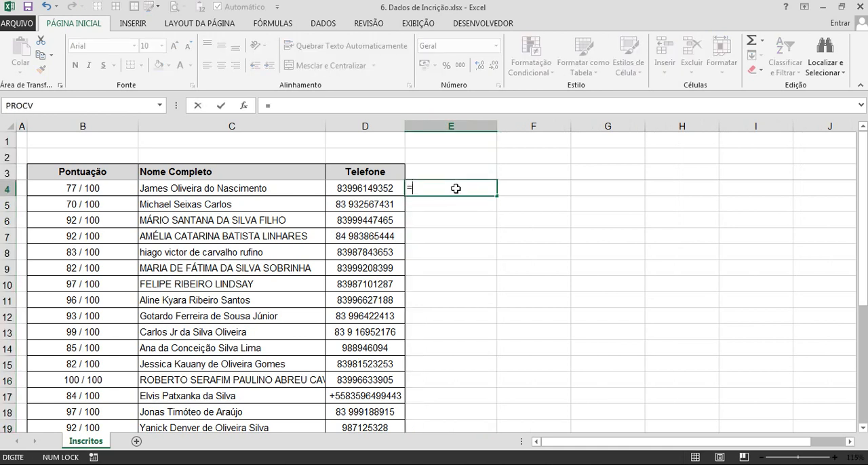
pyautogui.write('sub')
pyautogui.press('Tab')
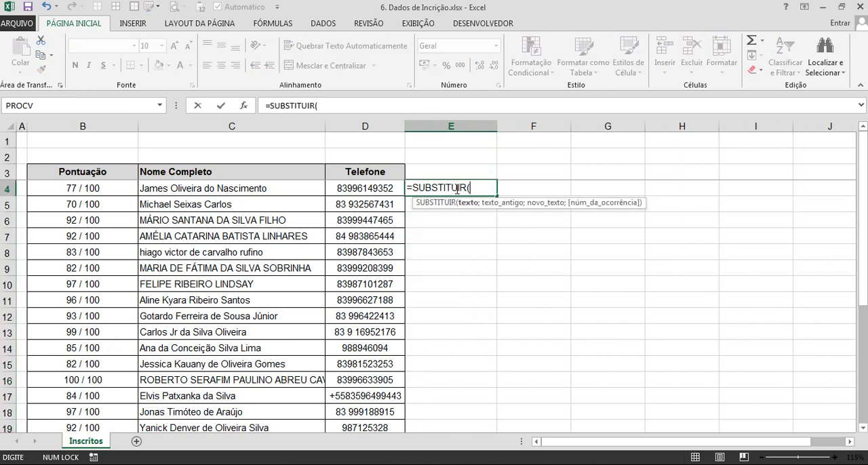
pyautogui.click(116, 190)
pyautogui.write(';')
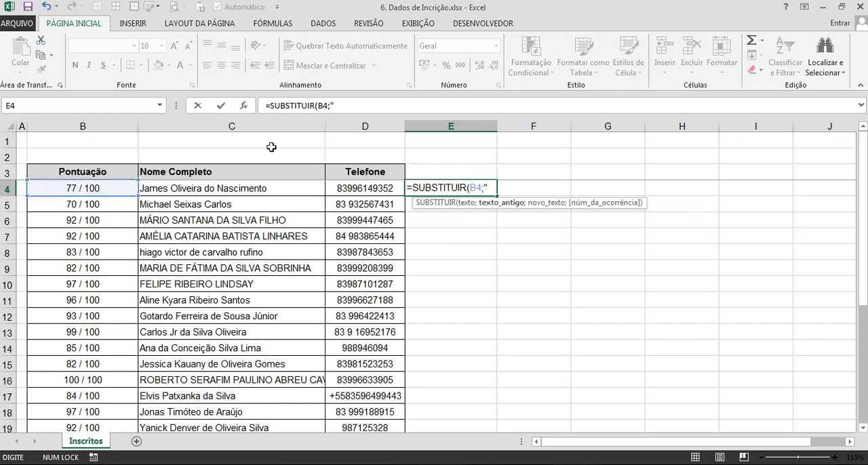
pyautogui.write('" / 100";')
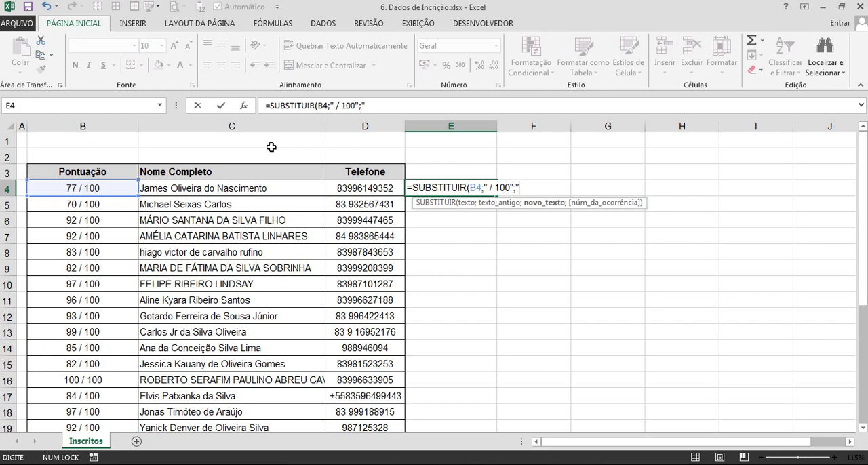
pyautogui.write('"")')
pyautogui.press('Return')
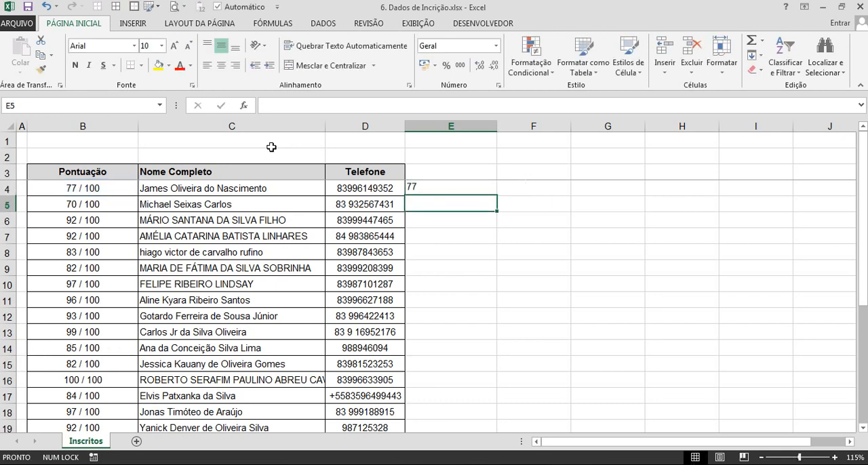
# Wrap the E4 formula in VALOR, giving =VALOR(SUBSTITUIR(B4;" / 100";"")).
pyautogui.click(451, 187)
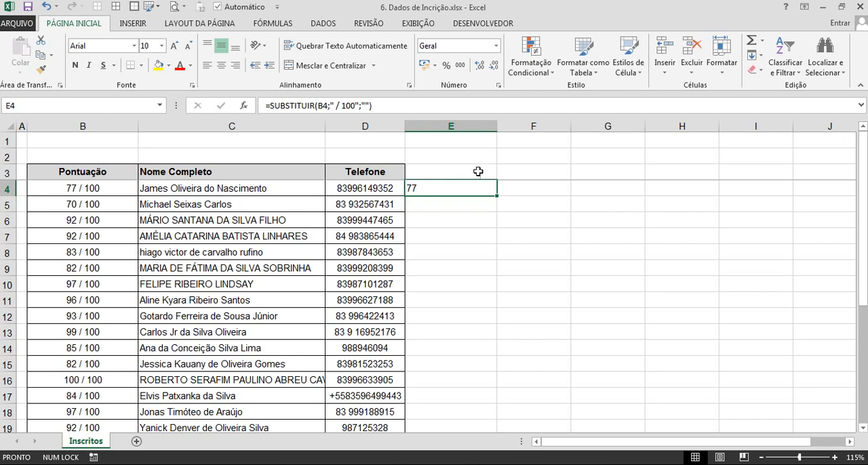
pyautogui.click(274, 107)
pyautogui.write('val')
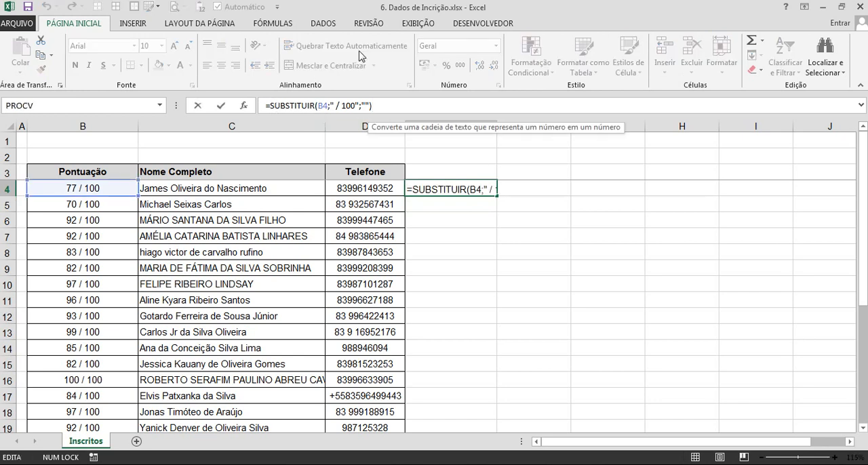
pyautogui.write('or(')
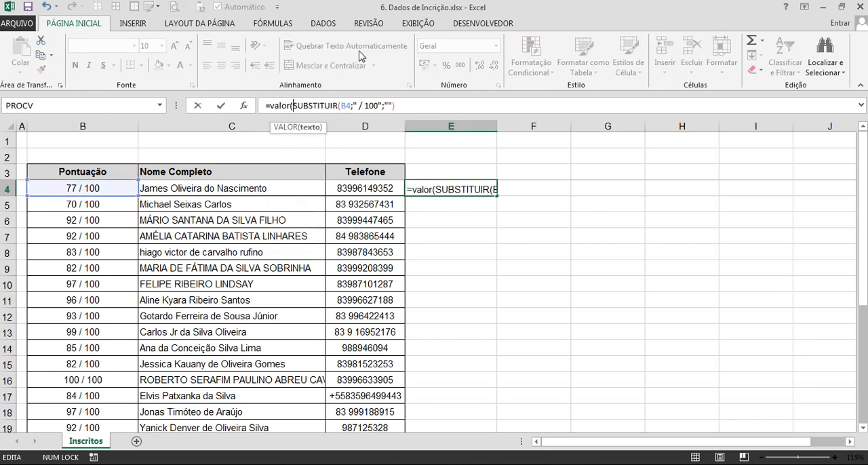
pyautogui.write(')')
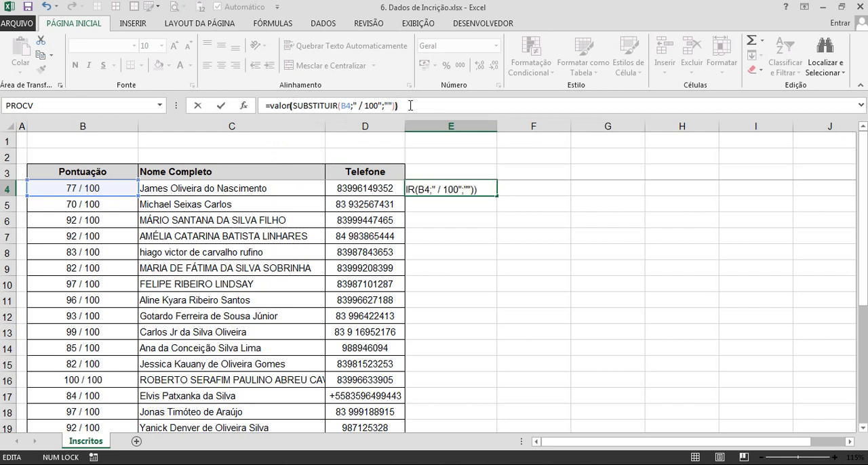
pyautogui.press('Return')
# Append a division by 100 to the E4 formula, giving =VALOR(SUBSTITUIR(B4;" / 100";""))/100.
pyautogui.click(485, 190)
pyautogui.click(430, 106)
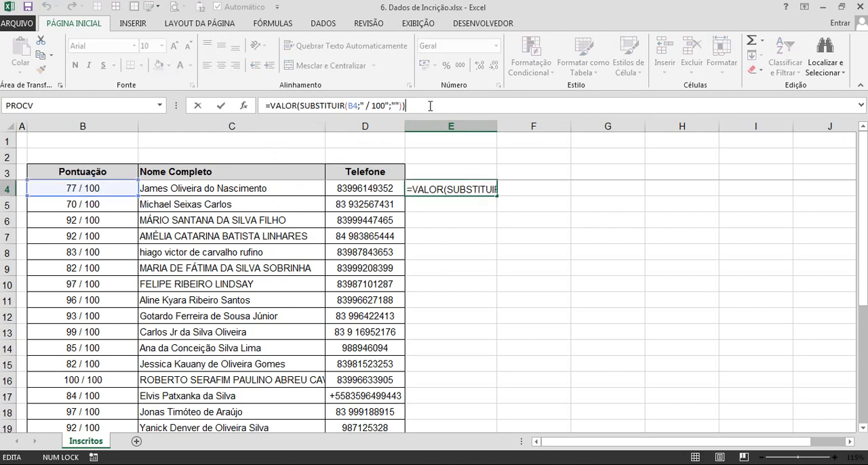
pyautogui.write('/100')
pyautogui.press('Return')
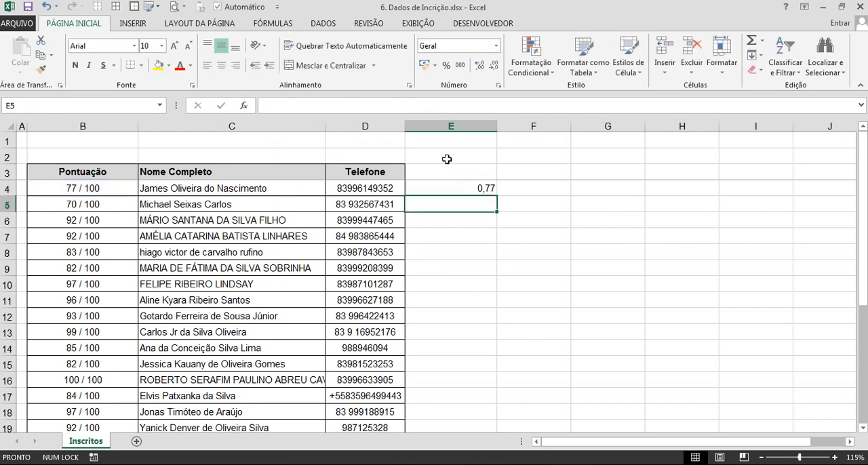
# Format E4 as a percentage and fill its formula down to row 28.
pyautogui.click(459, 188)
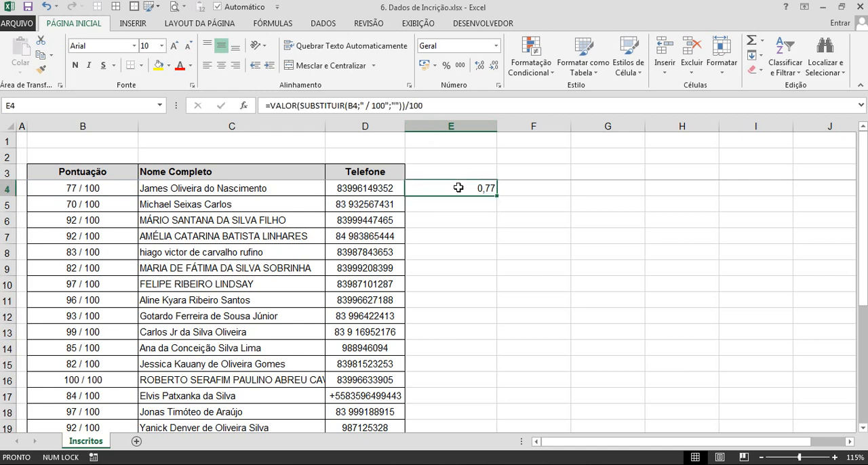
pyautogui.hotkey('ctrl', 'shift', '5')
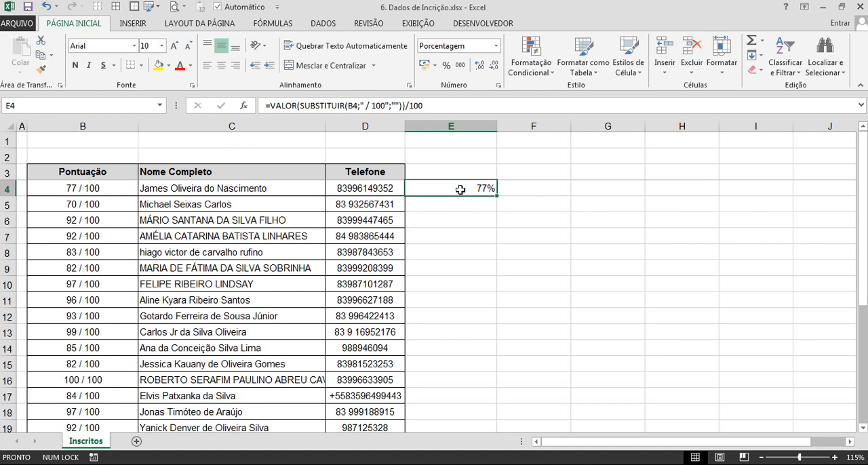
pyautogui.doubleClick(497, 196)
pyautogui.scroll(-6, 498, 199)
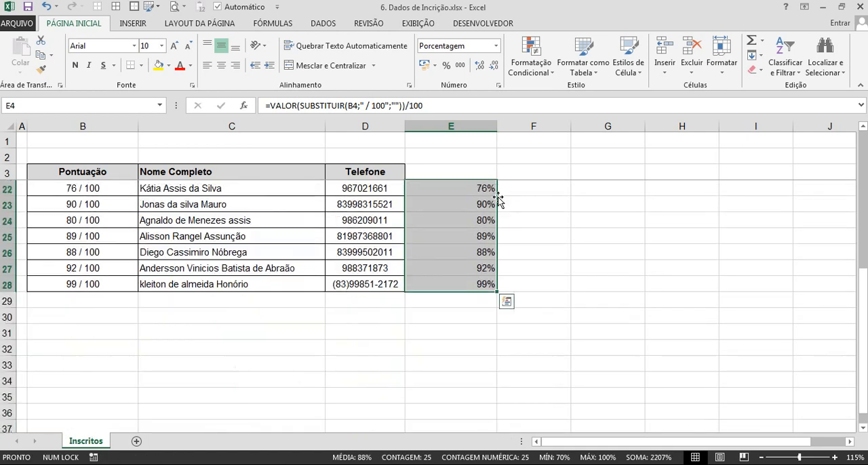
# Copy the column E results, paste them as values over the Pontuação scores from B4, and format them as percentages.
pyautogui.hotkey('ctrl', 'c')
pyautogui.scroll(6, 499, 199)
pyautogui.rightClick(95, 192)
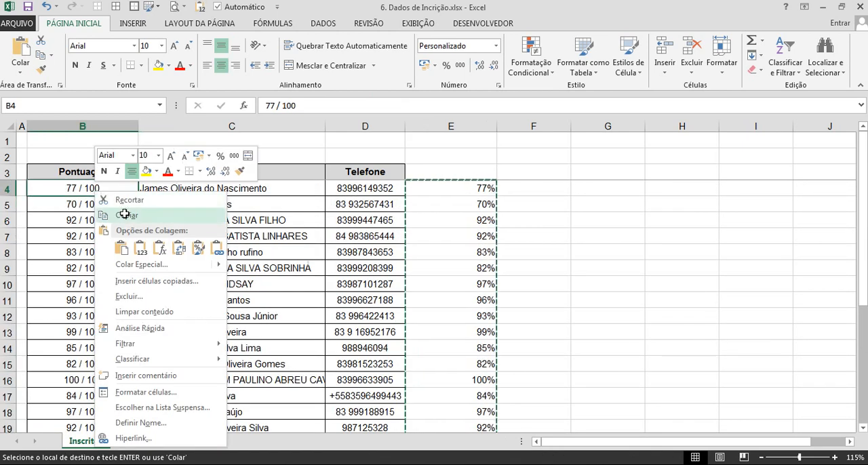
pyautogui.click(141, 249)
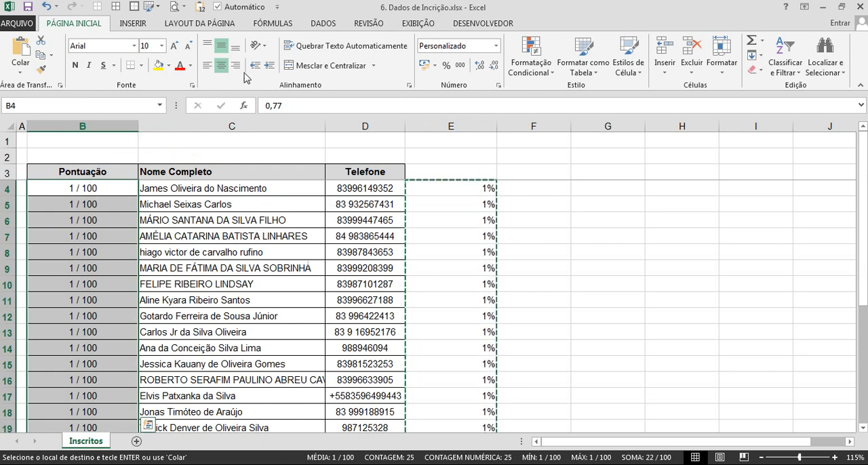
pyautogui.hotkey('ctrl', 'shift', '5')
# Delete helper column E, which holds the SUBSTITUIR formulas.
pyautogui.click(469, 231)
pyautogui.hotkey('ctrl', 'space')
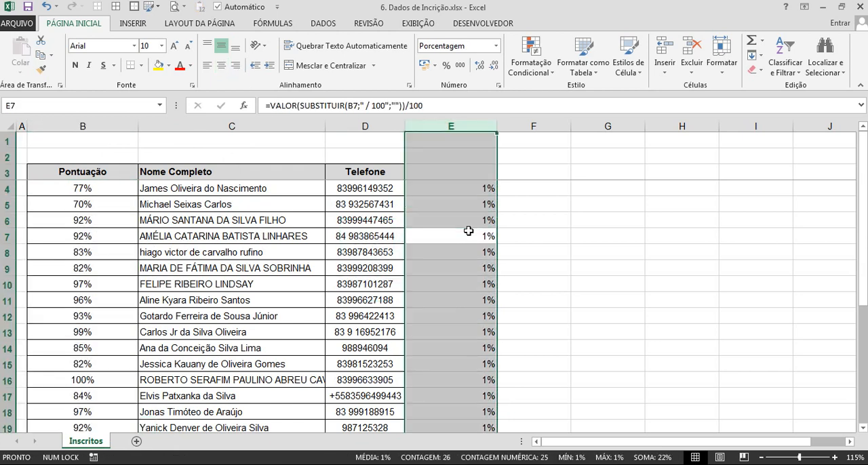
pyautogui.hotkey('ctrl', '-')
pyautogui.click(269, 236)
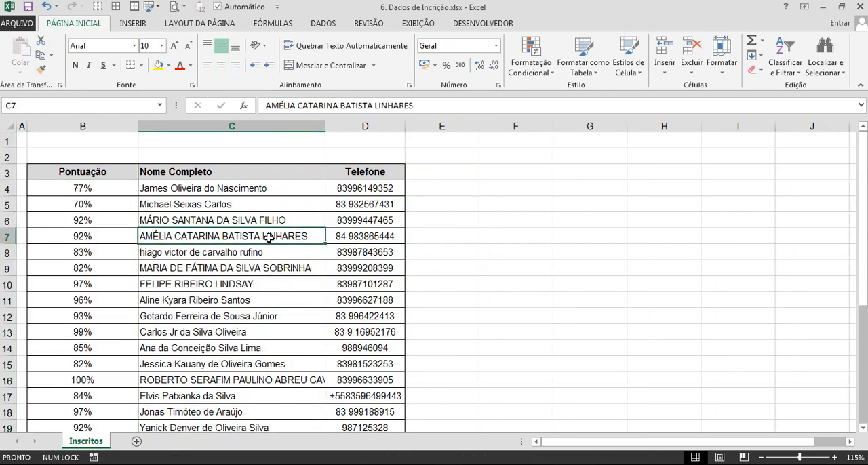
# Enter =PRI.MAIÚSCULA(C4) in E4 to capitalize the first letter of each word in the full name.
pyautogui.click(446, 194)
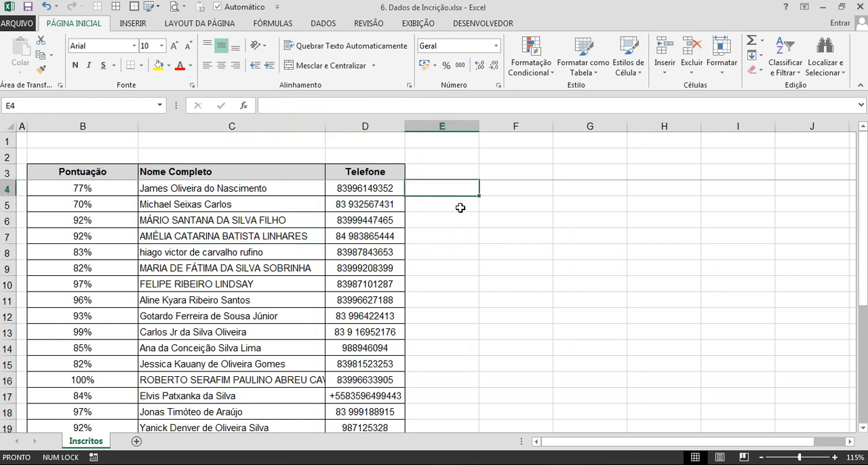
pyautogui.write('=pri')
pyautogui.press('Tab')
pyautogui.press('Left')
pyautogui.press('Left')
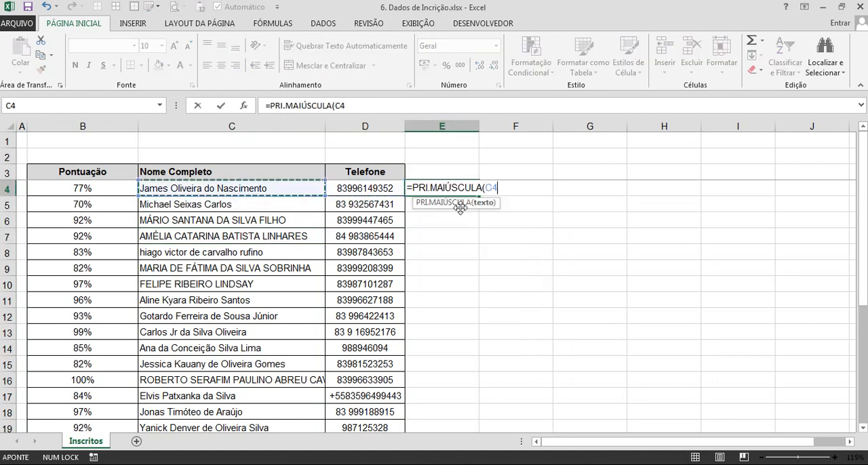
pyautogui.press('Return')
pyautogui.press('Up')
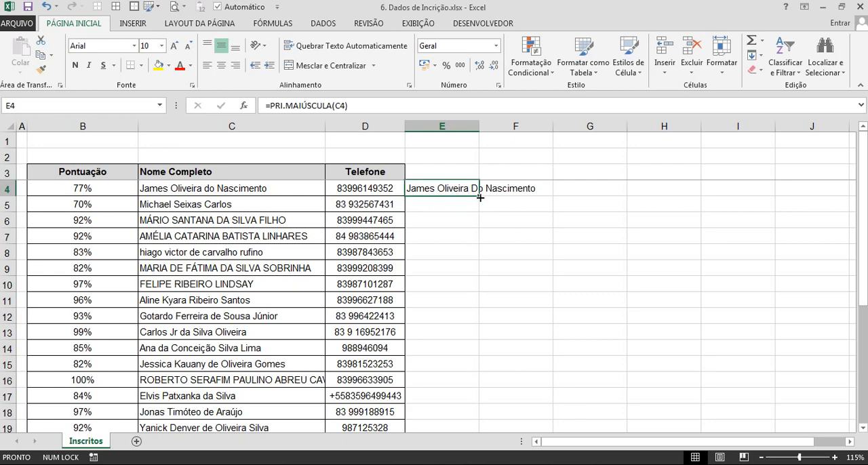
# Fill the PRI.MAIÚSCULA formula down the table and paste its results as values over the Nome Completo column from C4.
pyautogui.doubleClick(480, 197)
pyautogui.scroll(-7, 237, 298)
pyautogui.hotkey('ctrl', 'c')
pyautogui.scroll(7, 238, 299)
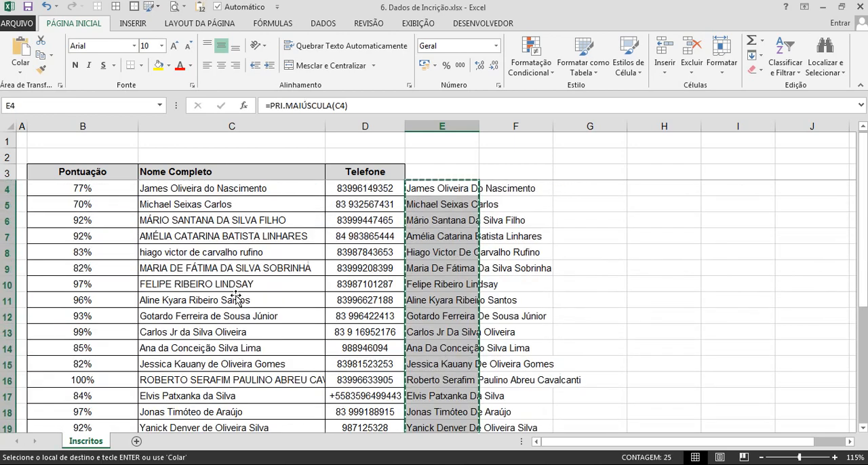
pyautogui.rightClick(178, 198)
pyautogui.click(221, 249)
# Remove the PRI.MAIÚSCULA helper formulas from column E.
pyautogui.click(463, 266)
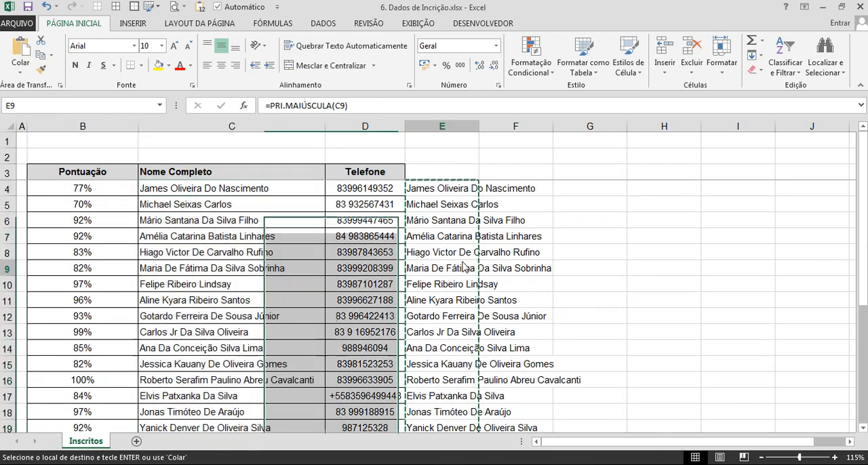
pyautogui.hotkey('ctrl', 'space')
pyautogui.press('Delete')
pyautogui.click(460, 265)
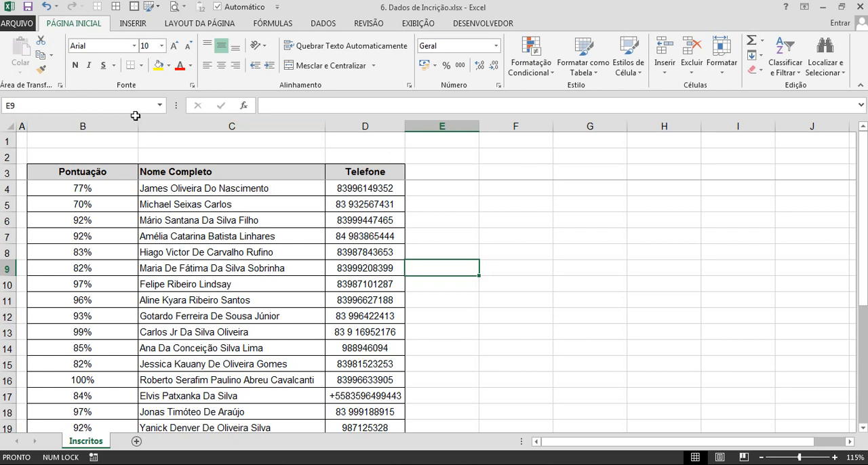
# Narrow the Pontuação column to bring it closer to the width of its scores.
pyautogui.moveTo(138, 127); pyautogui.dragTo(106, 133)
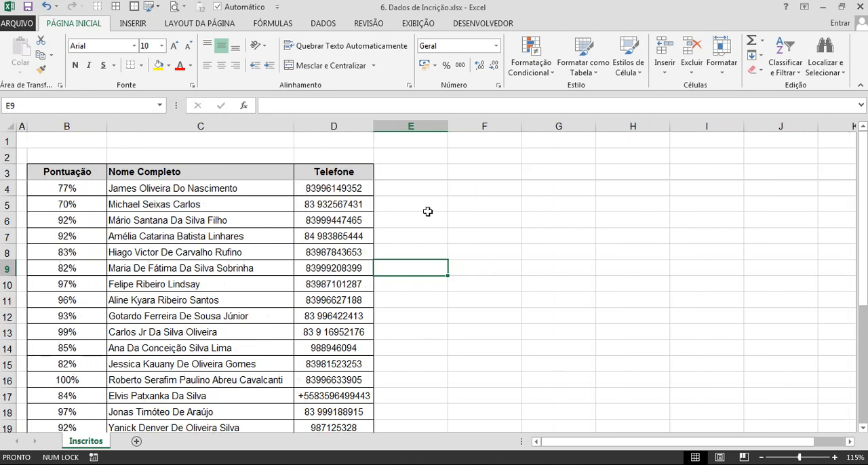
# Examine how the phone numbers are written in the Telefone column, including the entries in D13 and D28.
pyautogui.click(409, 189)
pyautogui.doubleClick(323, 332)
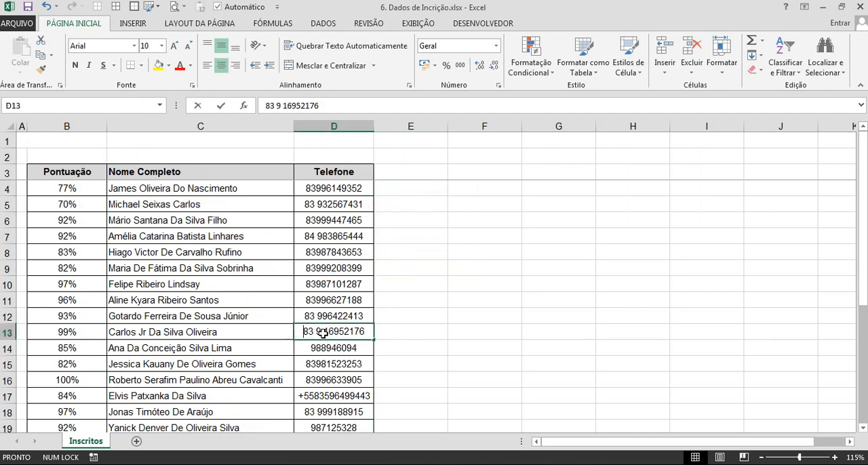
pyautogui.press('Escape')
pyautogui.scroll(-4, 394, 329)
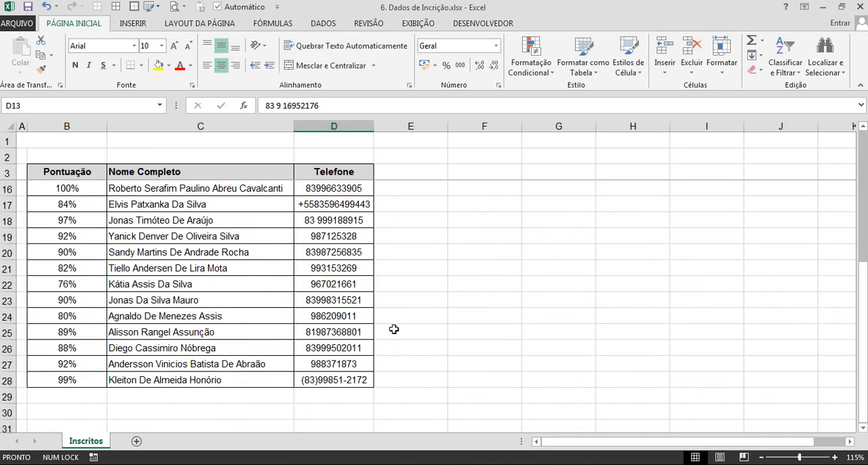
pyautogui.doubleClick(329, 379)
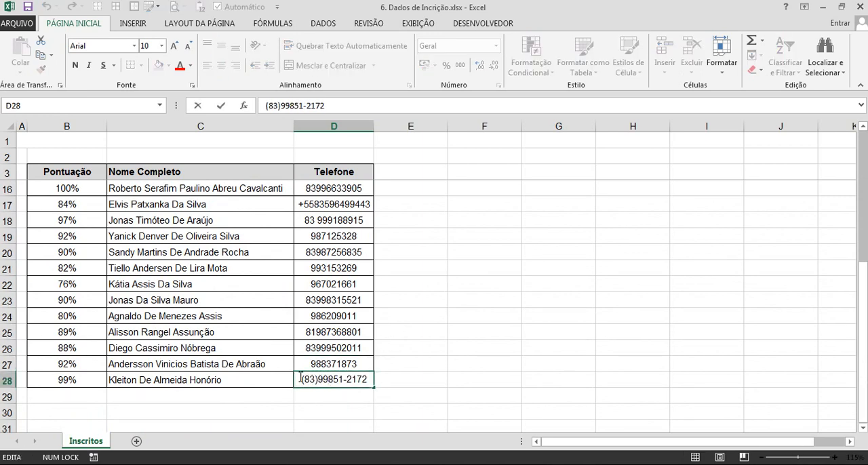
pyautogui.moveTo(300, 377); pyautogui.dragTo(320, 380)
pyautogui.click(316, 381)
pyautogui.press('Escape')
pyautogui.scroll(4, 475, 283)
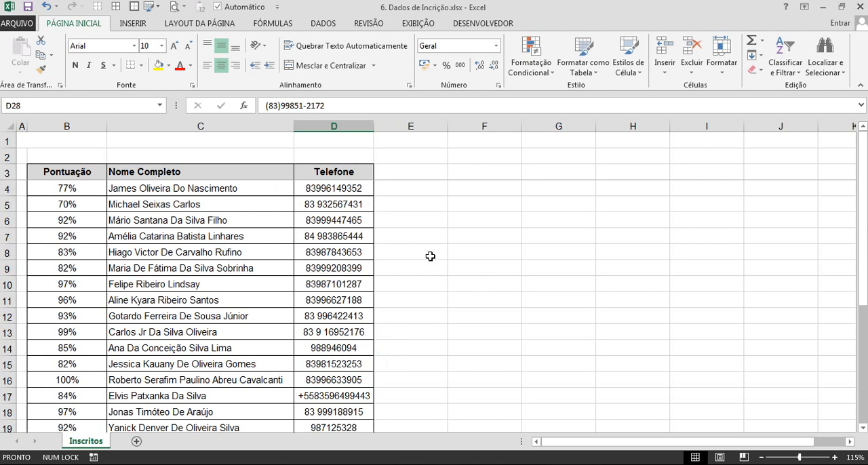
# Enter the helper column header "Remover espaços" in E3, beside Telefone.
pyautogui.click(400, 191)
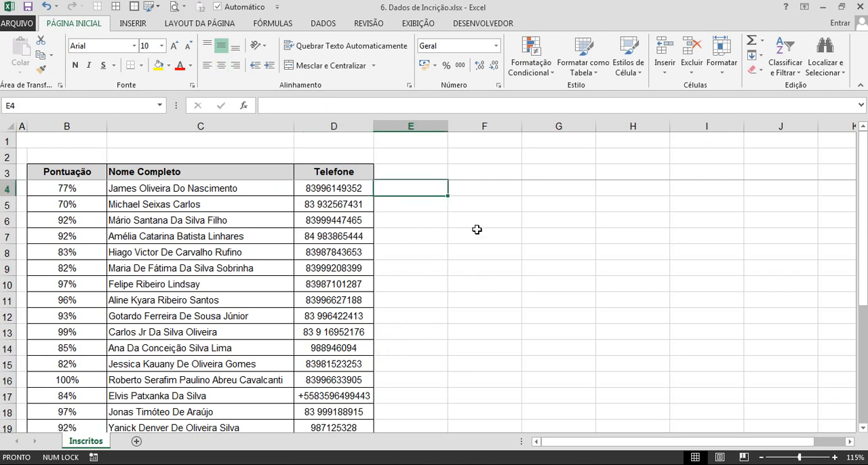
pyautogui.press('Up')
pyautogui.write('Remover ')
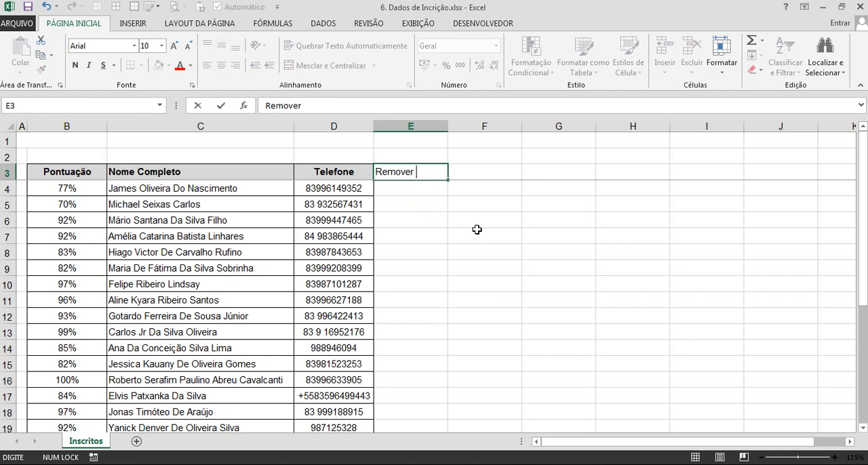
pyautogui.write('espaços')
pyautogui.press('Return')
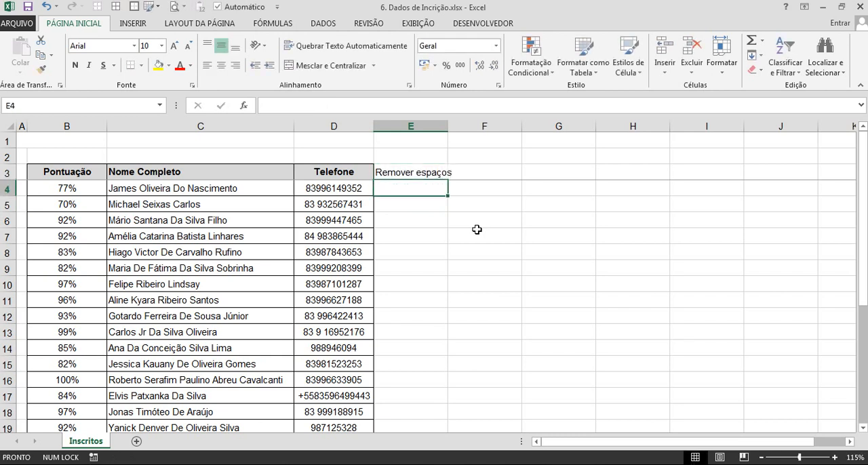
# Try to remove the spaces from the phone numbers by filling =ARRUMAR(D4) down column E from E4.
pyautogui.write('=arru')
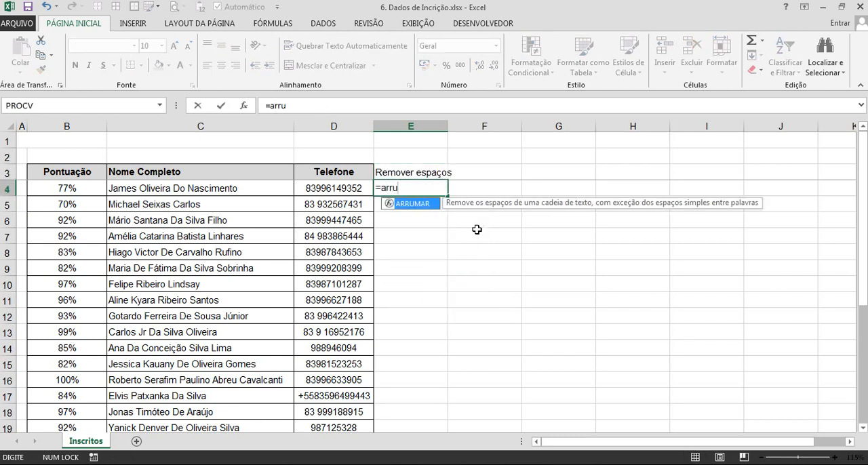
pyautogui.press('Tab')
pyautogui.press('Left')
pyautogui.press('Return')
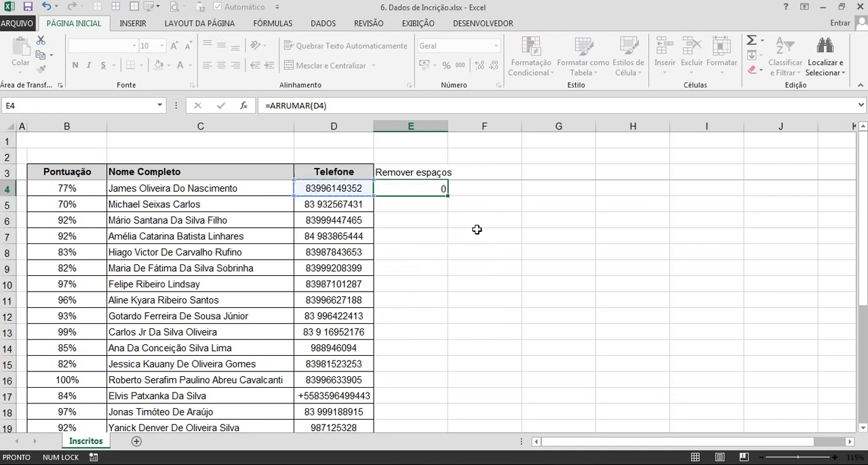
pyautogui.click(421, 190)
pyautogui.doubleClick(448, 194)
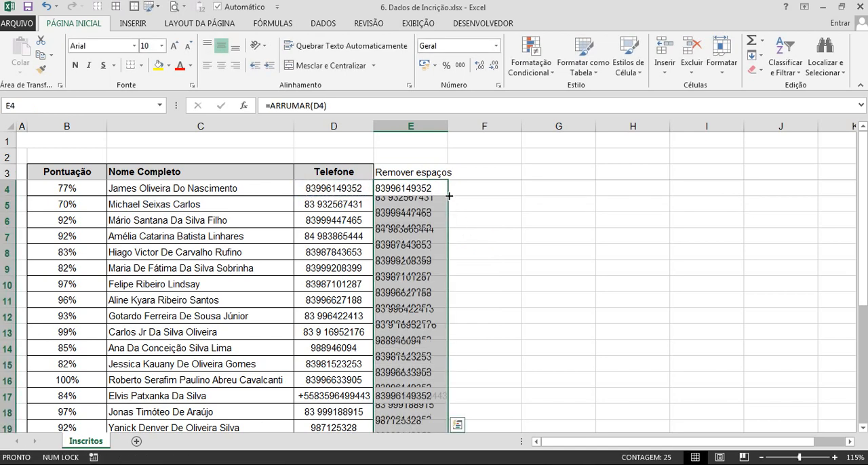
pyautogui.scroll(-2, 450, 238)
pyautogui.scroll(2, 449, 238)
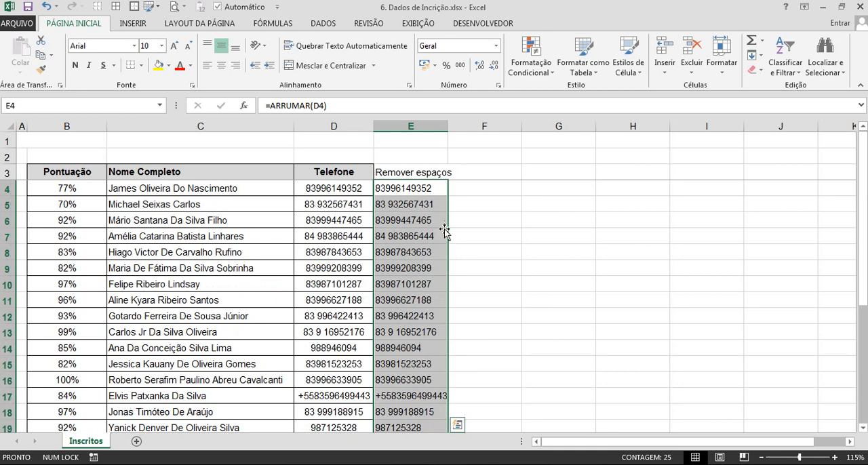
# Clear the ARRUMAR formulas from column E, keeping the header in E3.
pyautogui.click(430, 188)
pyautogui.hotkey('ctrl', 'shift', 'Down')
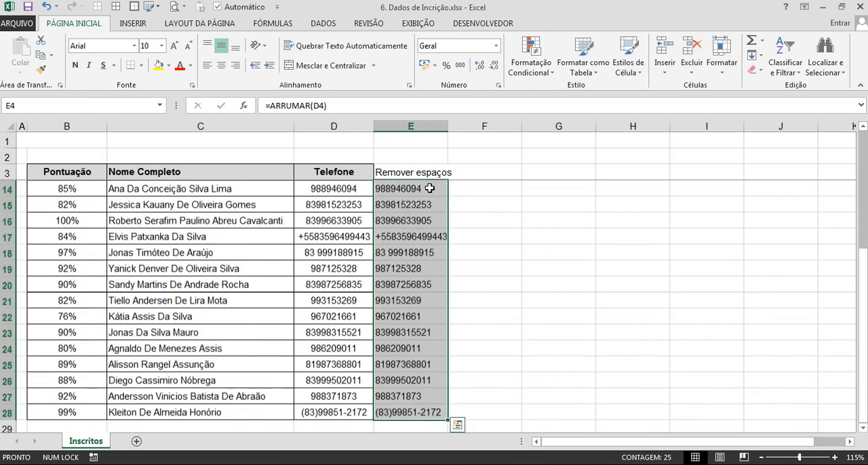
pyautogui.press('Delete')
pyautogui.hotkey('ctrl', 'Up')
pyautogui.press('Down')
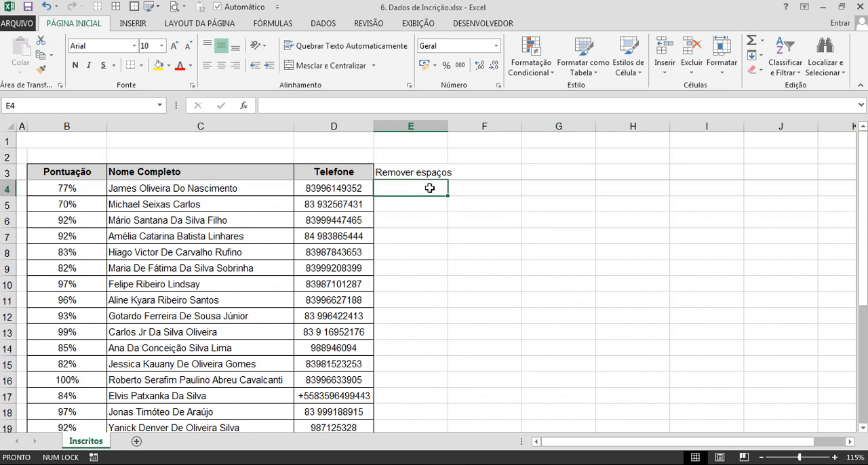
# Enter =SUBSTITUIR(D4;" ";"") in E4 to strip every space from the phone number.
pyautogui.write('=subt')
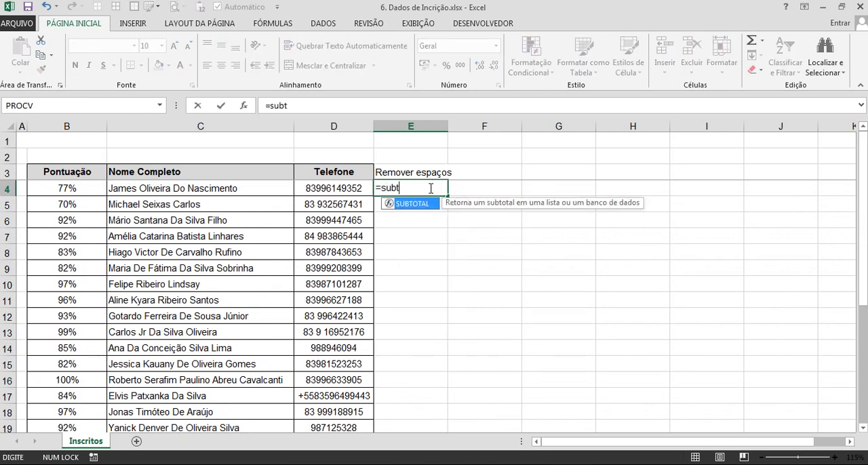
pyautogui.press('BackSpace')
pyautogui.write('s')
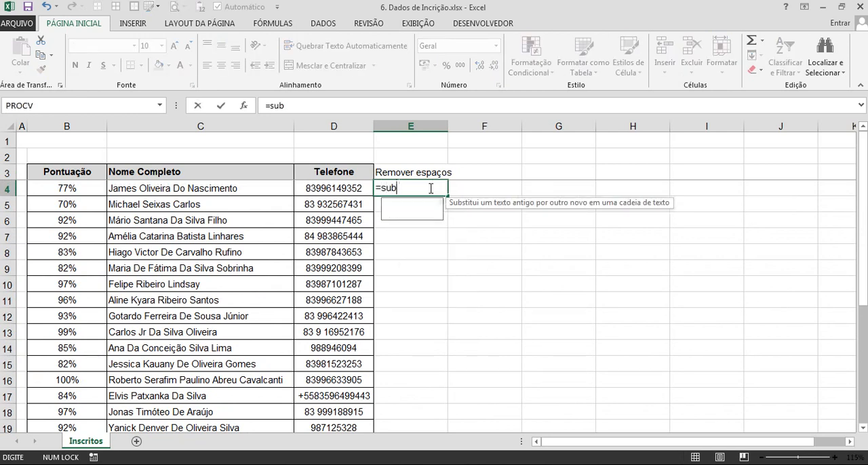
pyautogui.press('Tab')
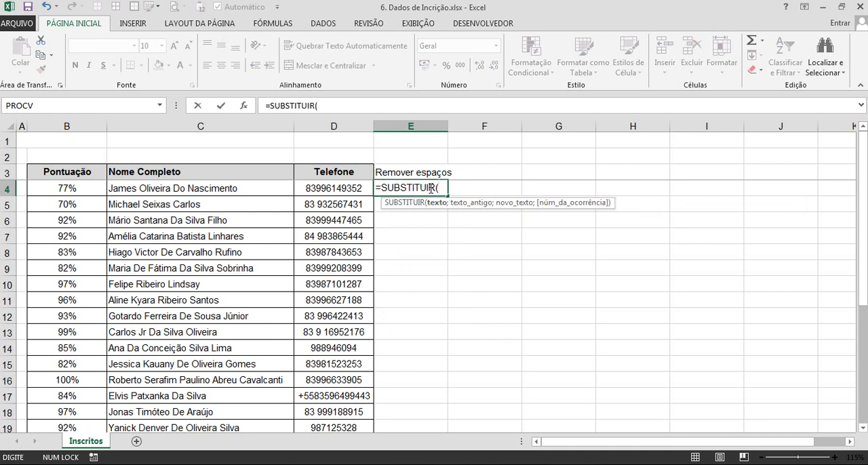
pyautogui.click(353, 188)
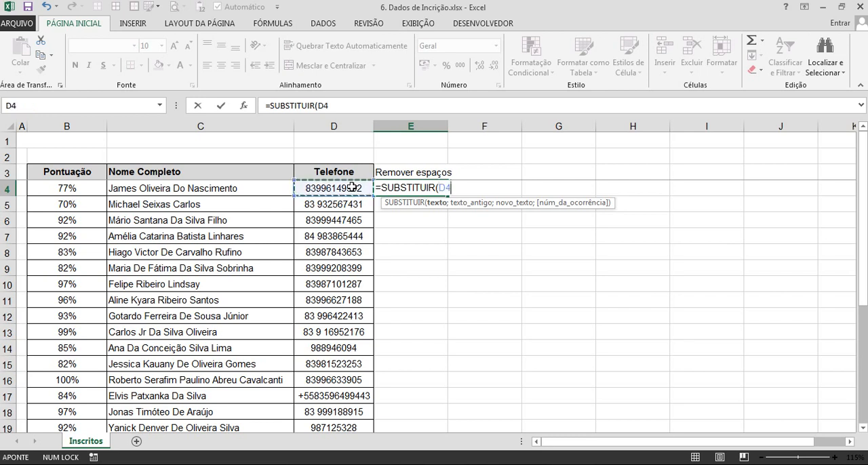
pyautogui.write(';')
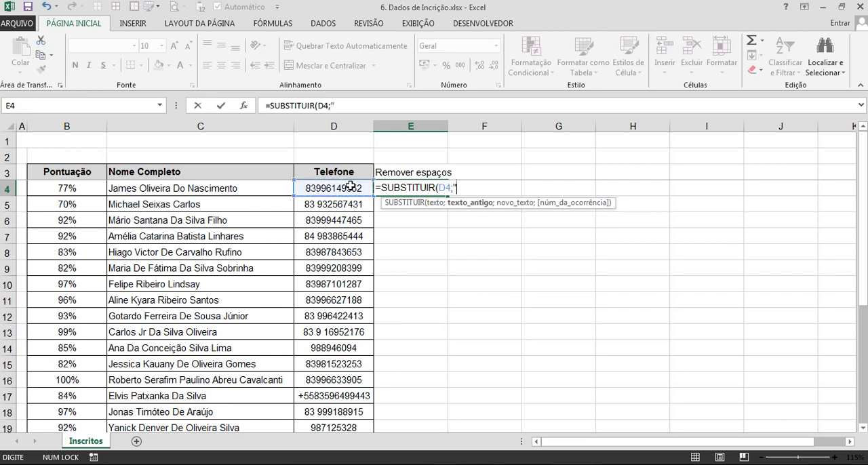
pyautogui.write('" ";')
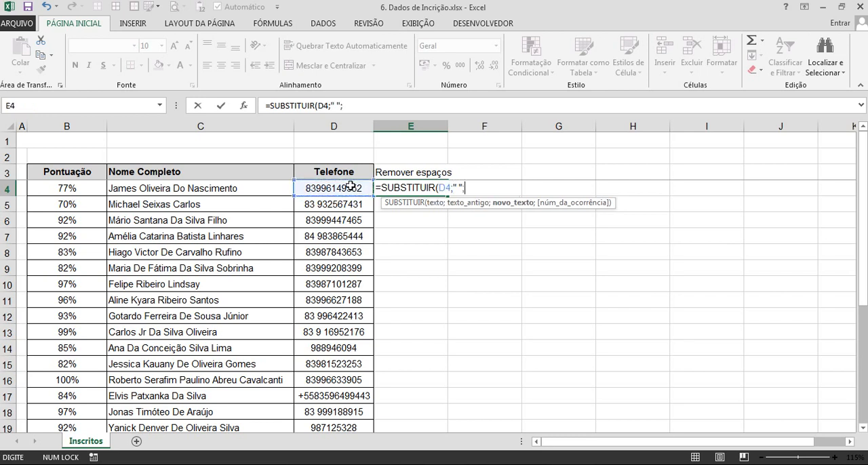
pyautogui.write('"")')
pyautogui.press('Return')
# Fill the SUBSTITUIR formula down column E to the table's last row and widen the column to fit its contents.
pyautogui.click(444, 192)
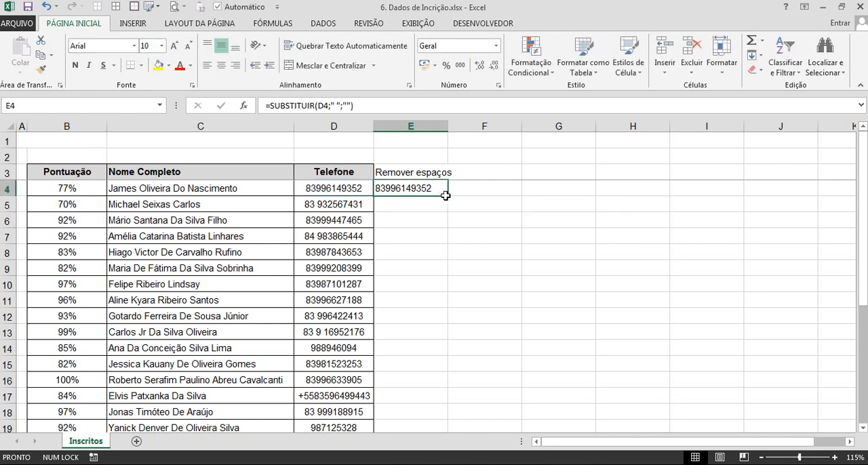
pyautogui.doubleClick(446, 196)
pyautogui.scroll(-1, 428, 279)
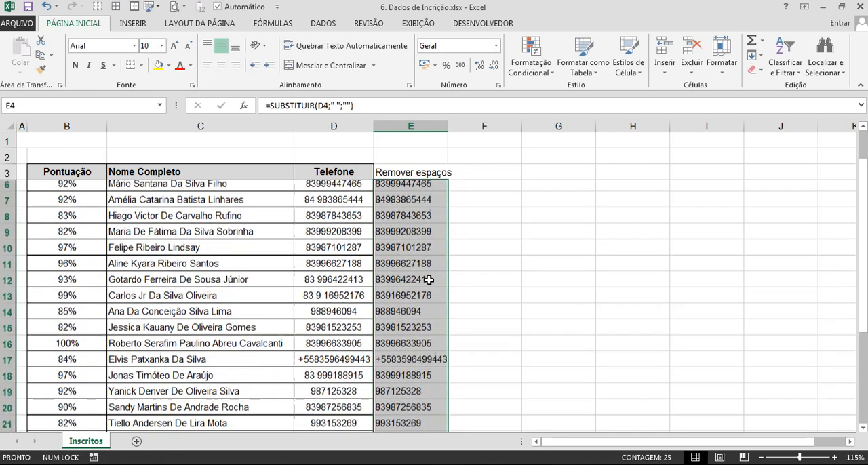
pyautogui.scroll(-4, 429, 279)
pyautogui.scroll(4, 429, 279)
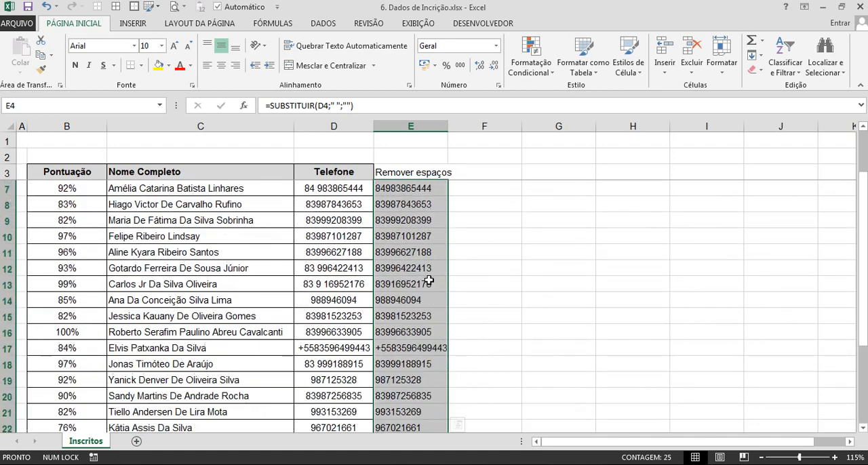
pyautogui.scroll(1, 428, 279)
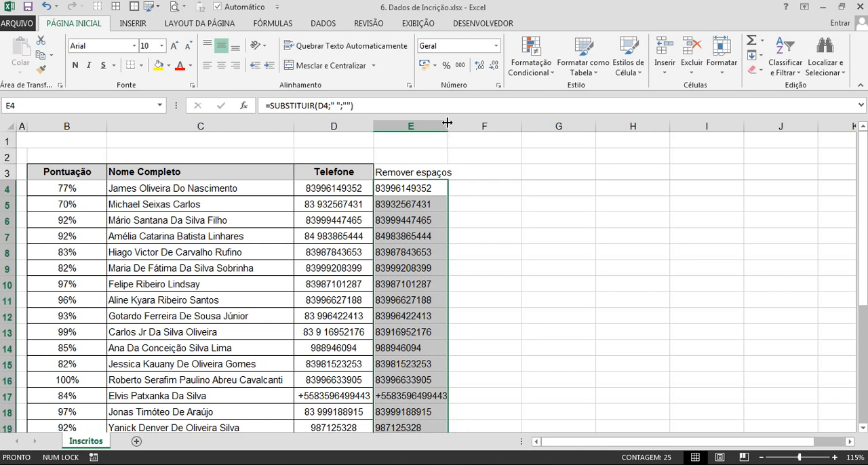
pyautogui.moveTo(447, 123); pyautogui.dragTo(458, 123)
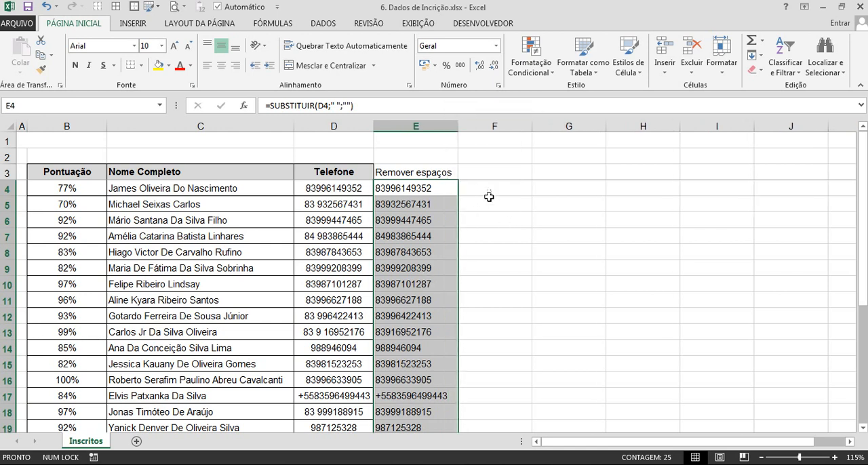
pyautogui.click(476, 182)
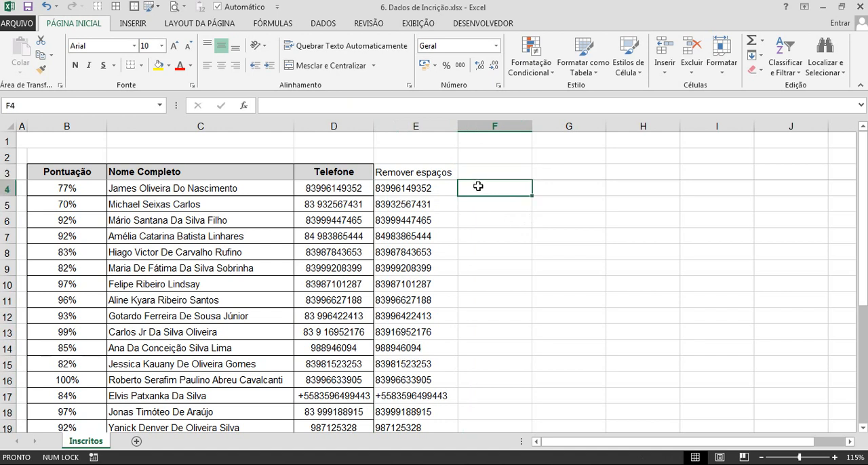
pyautogui.click(487, 172)
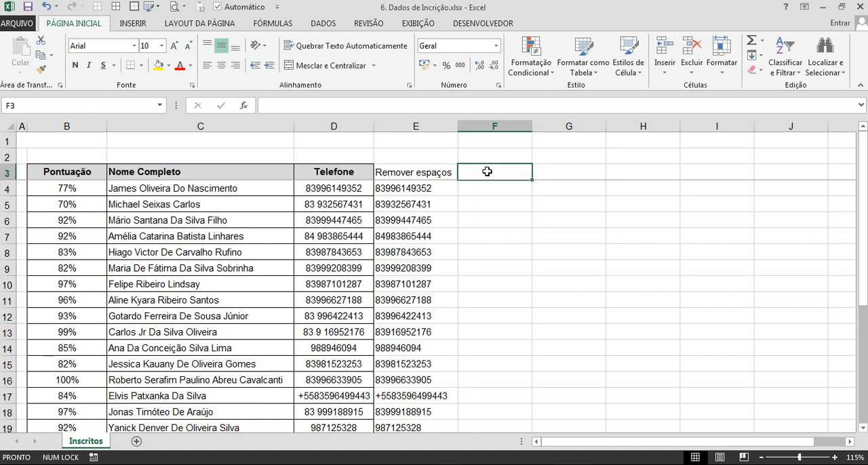
pyautogui.write('Re')
pyautogui.press('Escape')
# Inspect the helper formula in E17 and the prefix of the original phone entry in D17.
pyautogui.doubleClick(398, 397)
pyautogui.press('Return')
pyautogui.doubleClick(316, 396)
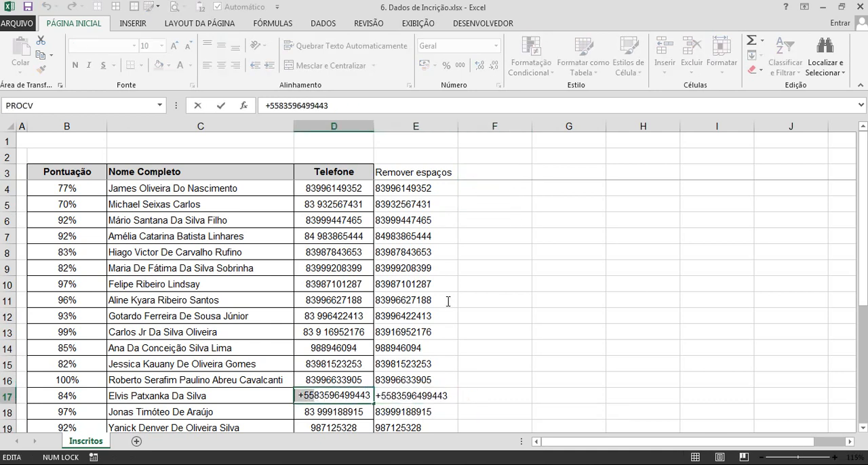
pyautogui.press('Escape')
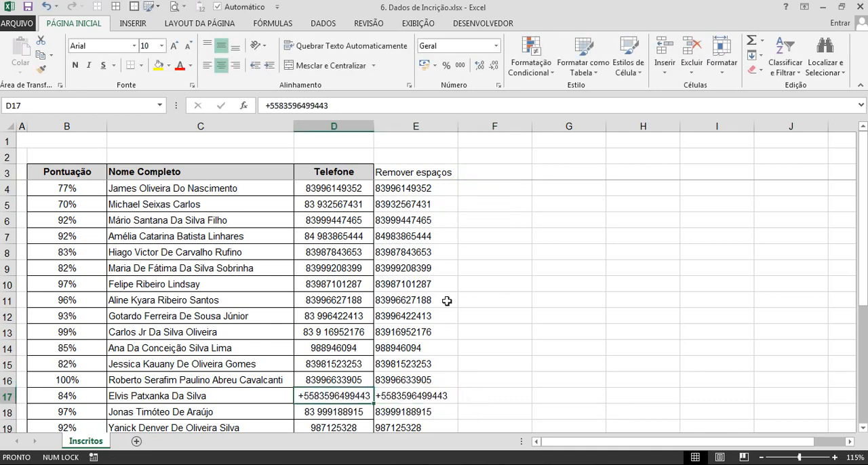
# Enter the helper column header Remover "(" in F3.
pyautogui.click(496, 172)
pyautogui.press('capslock')
pyautogui.write('R')
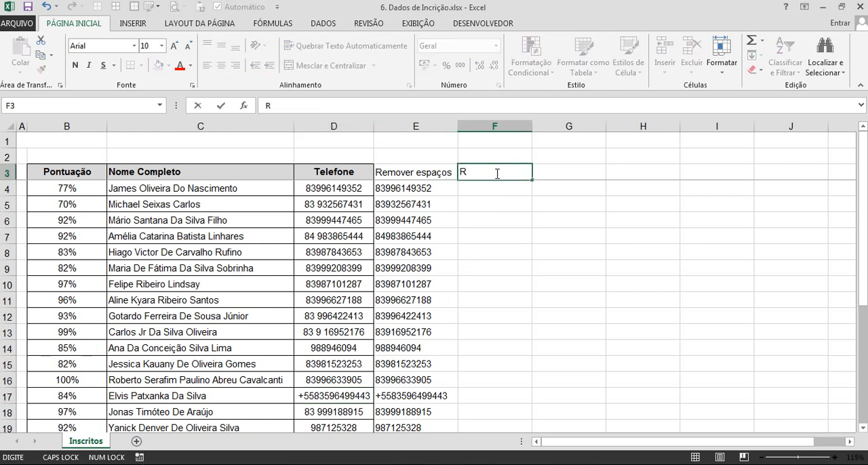
pyautogui.press('capslock')
pyautogui.write('emover "(')
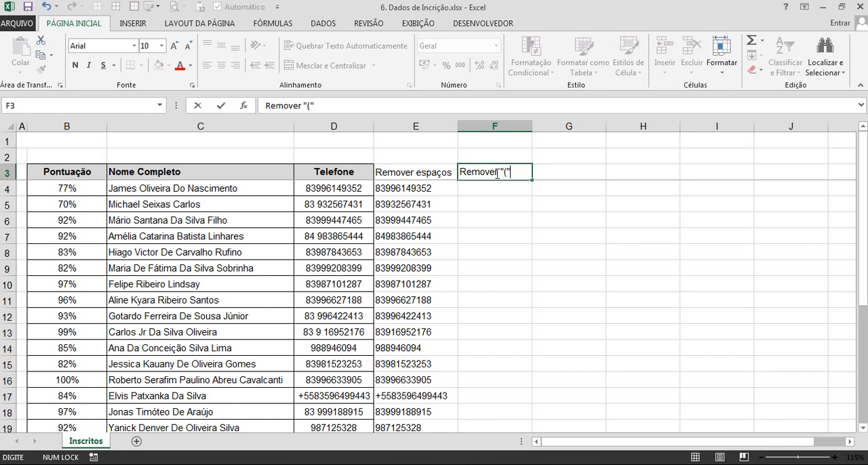
pyautogui.press('Return')
# Copy the F3 header into G3 and change it to Remover ")".
pyautogui.press('Up')
pyautogui.press('Right')
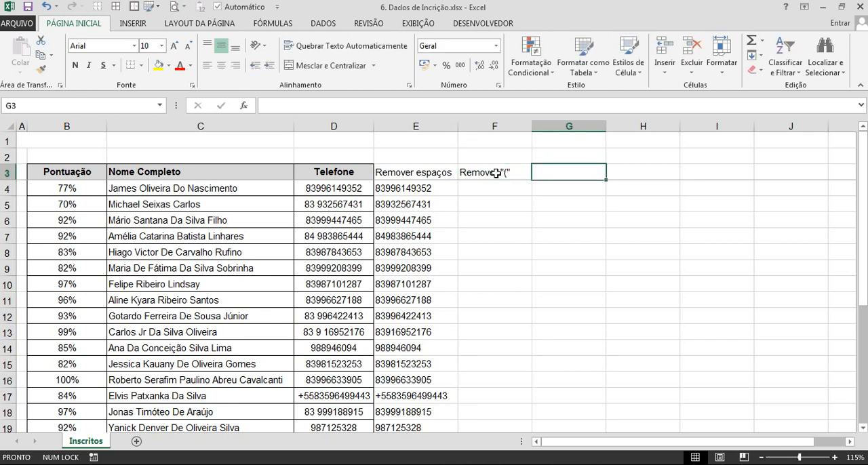
pyautogui.hotkey('ctrl', 'r')
pyautogui.press('F2')
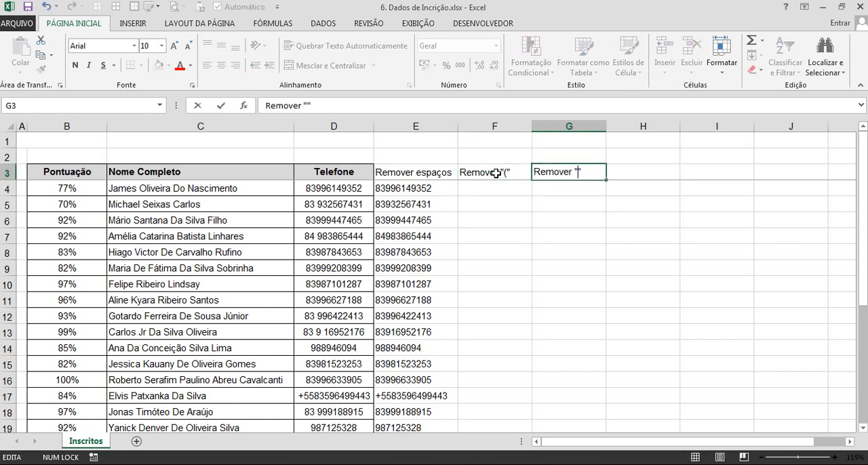
pyautogui.press('Return')
# Enter the formula =SUBSTITUIR(E4;"(";"") in F4 to strip opening parentheses from the phone numbers.
pyautogui.press('Left')
pyautogui.write('=')
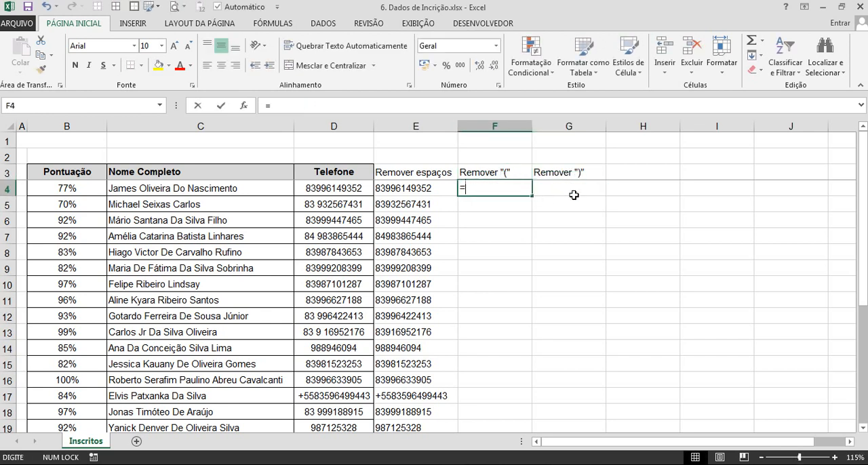
pyautogui.write('subt')
pyautogui.press('BackSpace')
pyautogui.write('s')
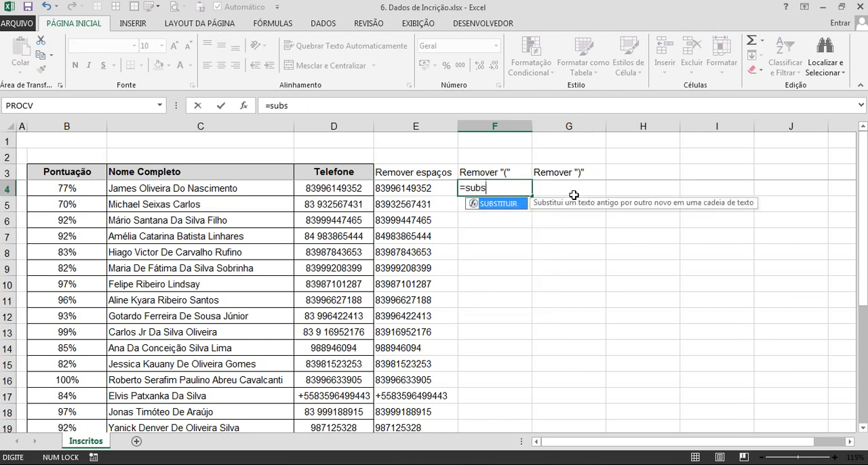
pyautogui.press('Tab')
pyautogui.press('Left')
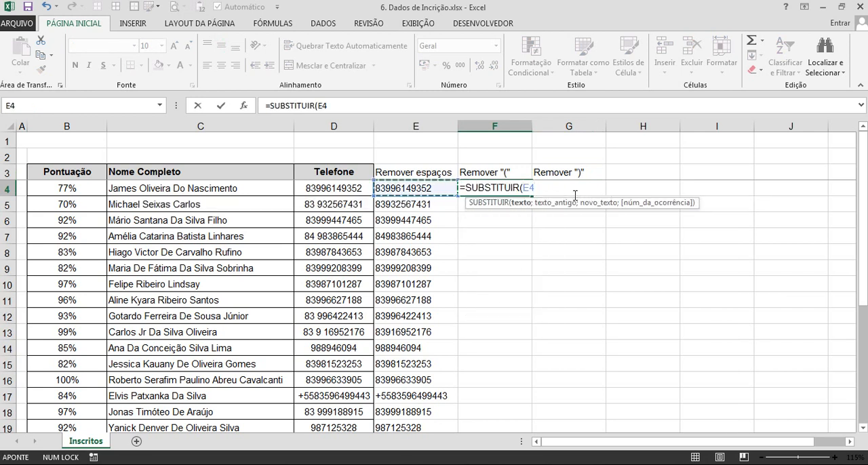
pyautogui.write(';"(')
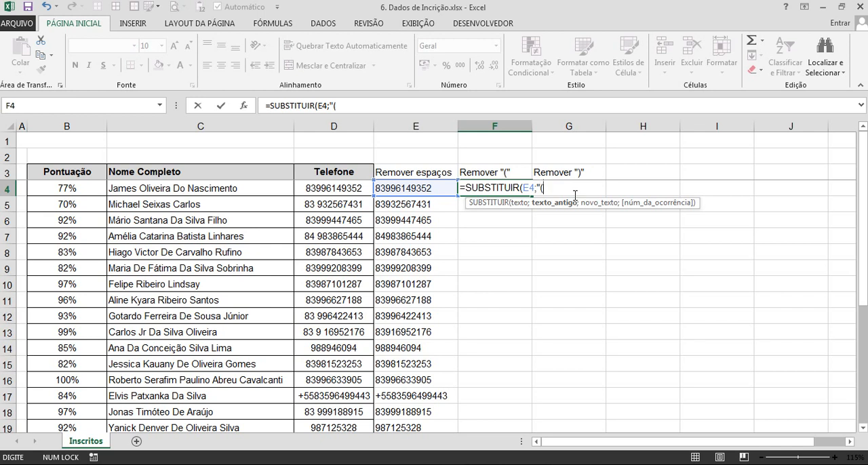
pyautogui.write('";')
pyautogui.press('Return')
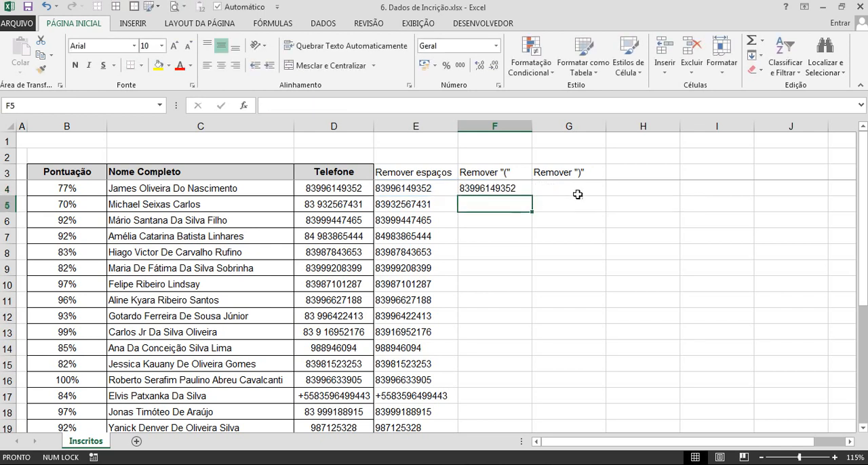
# Fill the F4 formula down column F to the table's last row.
pyautogui.click(522, 190)
pyautogui.doubleClick(531, 196)
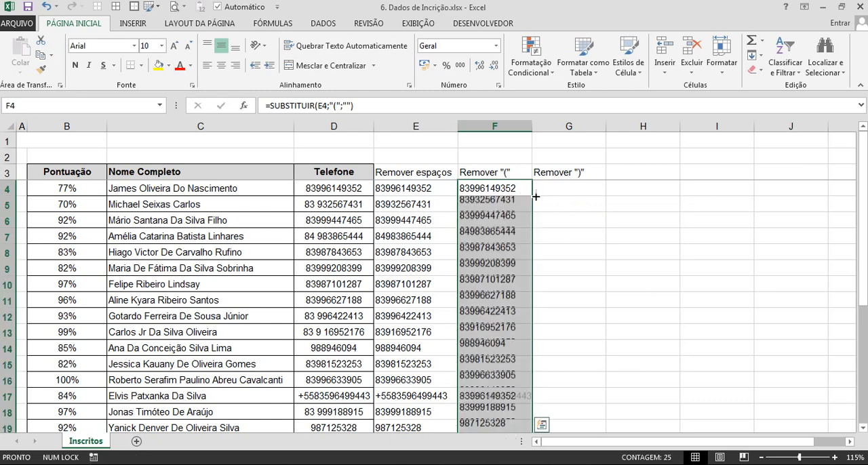
pyautogui.doubleClick(501, 188)
pyautogui.press('Escape')
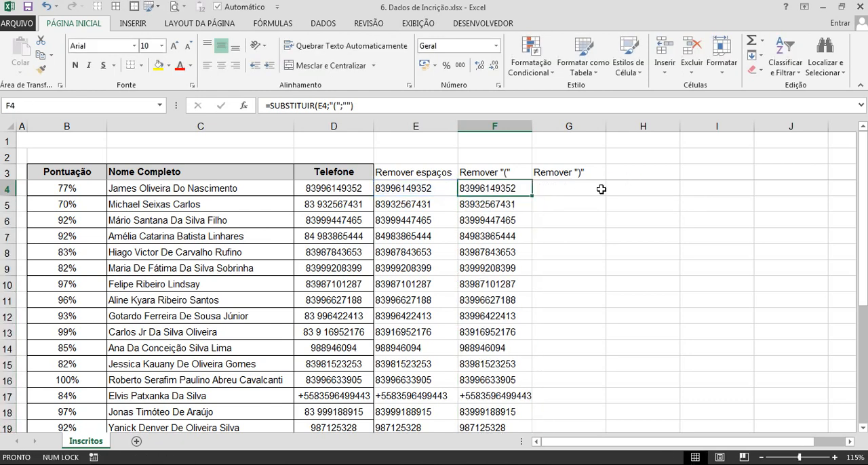
pyautogui.click(600, 193)
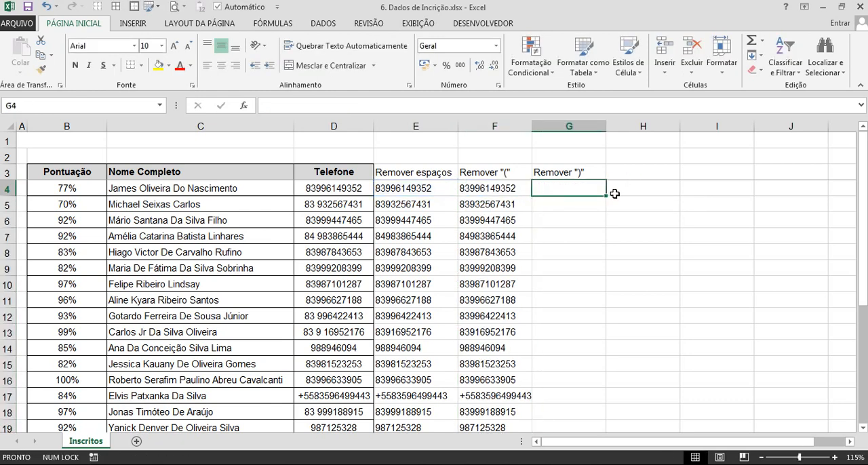
pyautogui.click(517, 192)
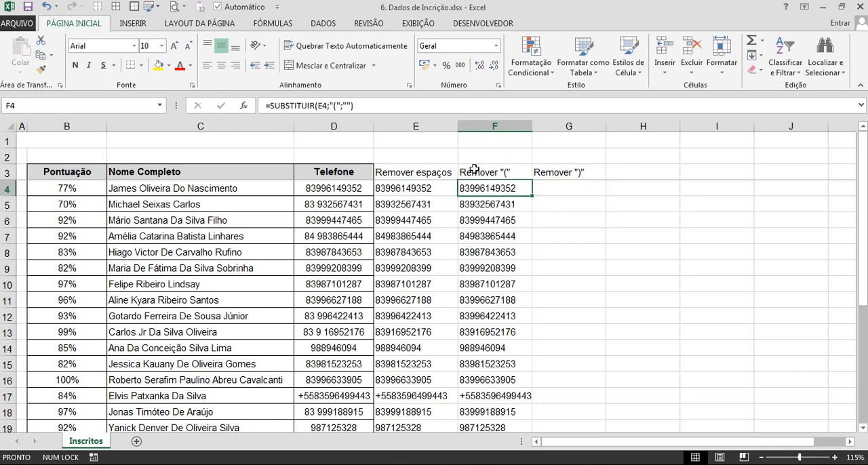
pyautogui.click(338, 103)
pyautogui.click(337, 106)
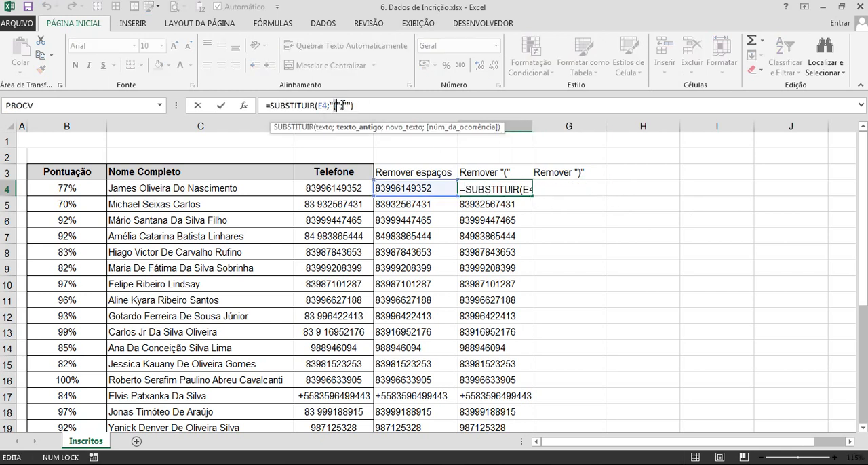
pyautogui.press('Escape')
# Copy the F4 formula into G4 and change its old text to ")", giving =SUBSTITUIR(F4;")";"").
pyautogui.click(596, 191)
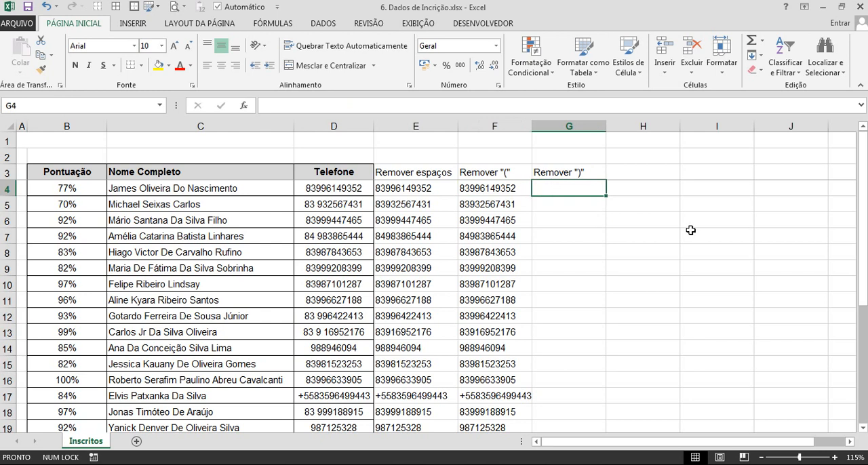
pyautogui.hotkey('ctrl', 'r')
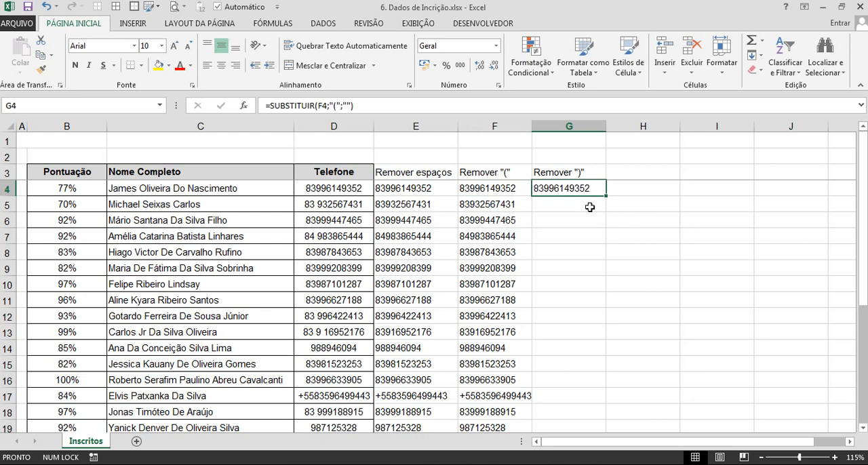
pyautogui.doubleClick(570, 187)
pyautogui.click(615, 187)
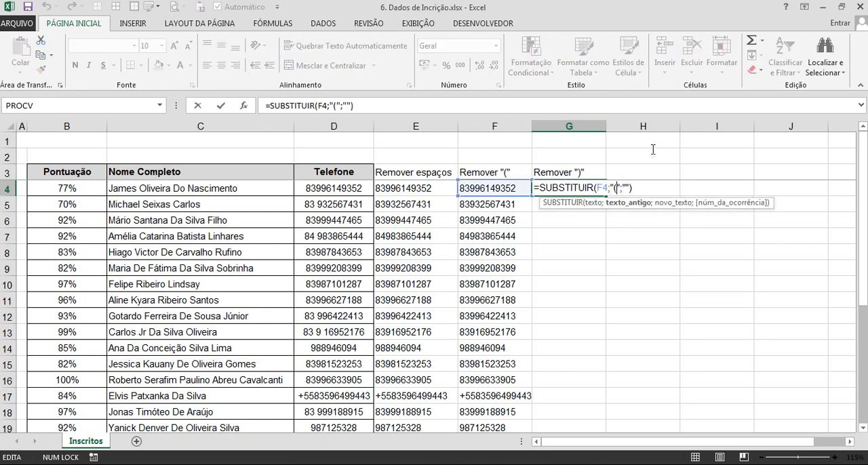
pyautogui.press('BackSpace')
pyautogui.write(')')
pyautogui.press('Return')
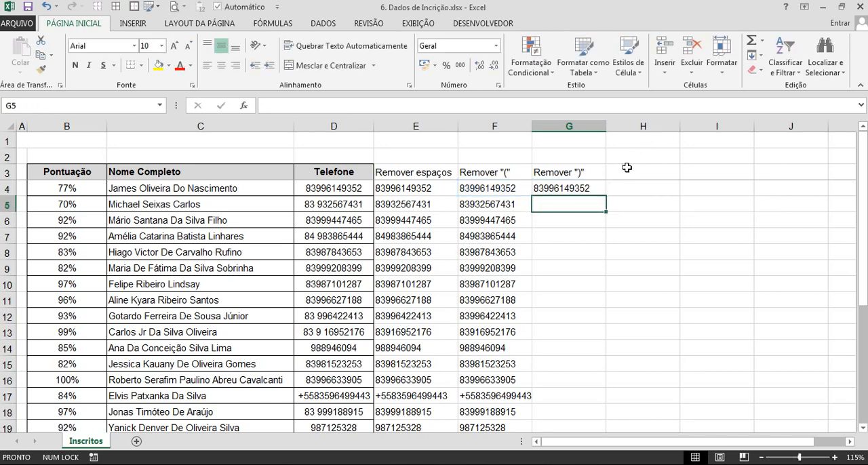
# Fill the G4 formula down column G and check the results through the last row.
pyautogui.click(602, 187)
pyautogui.doubleClick(602, 187)
pyautogui.scroll(-4, 585, 243)
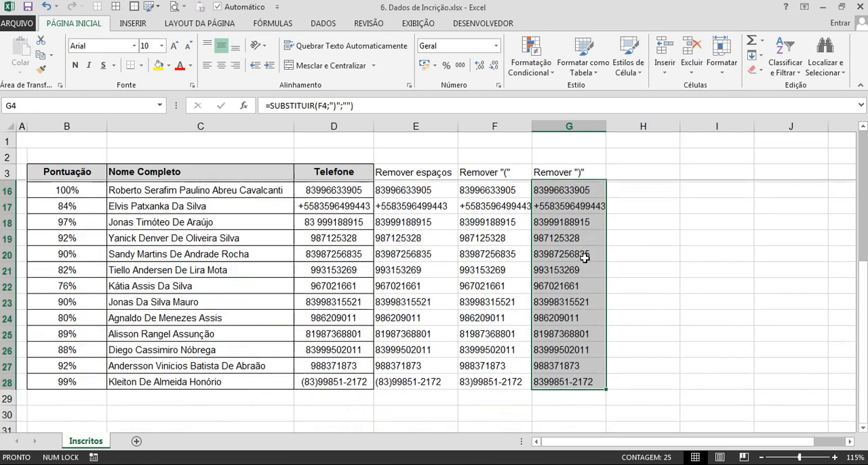
pyautogui.scroll(2, 576, 254)
pyautogui.scroll(-2, 580, 264)
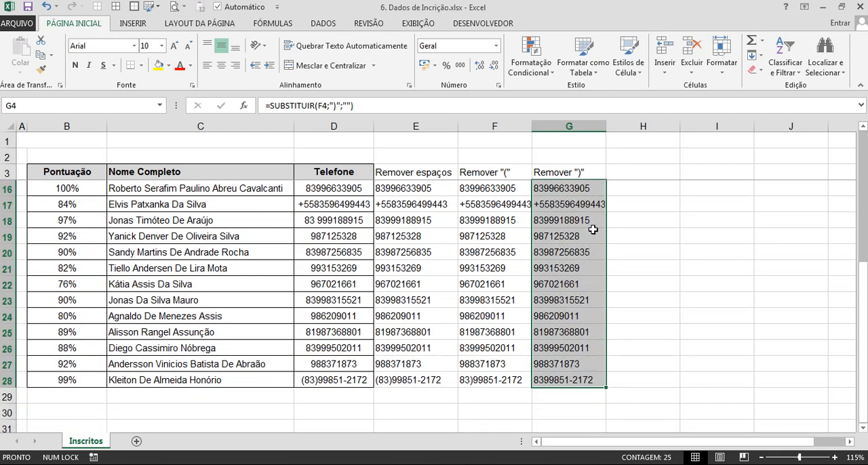
pyautogui.scroll(4, 588, 204)
# Copy the G3 header into H3 and change it to Remover "-".
pyautogui.click(624, 172)
pyautogui.hotkey('ctrl', 'r')
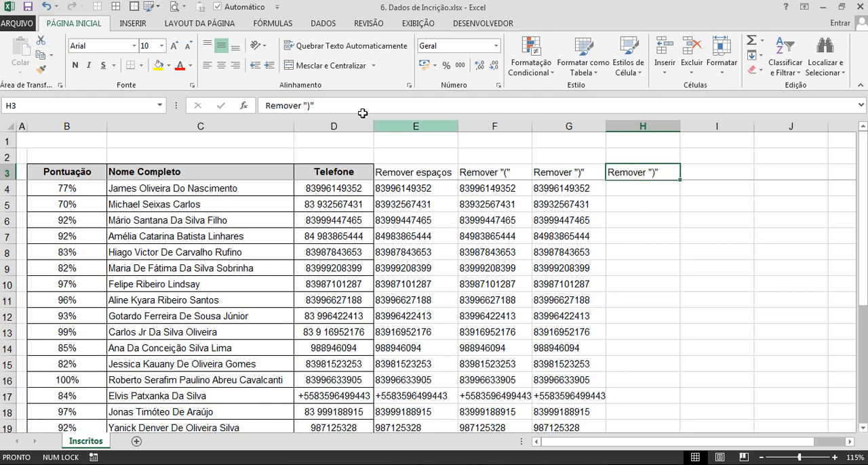
pyautogui.click(311, 103)
pyautogui.press('BackSpace')
pyautogui.write('-')
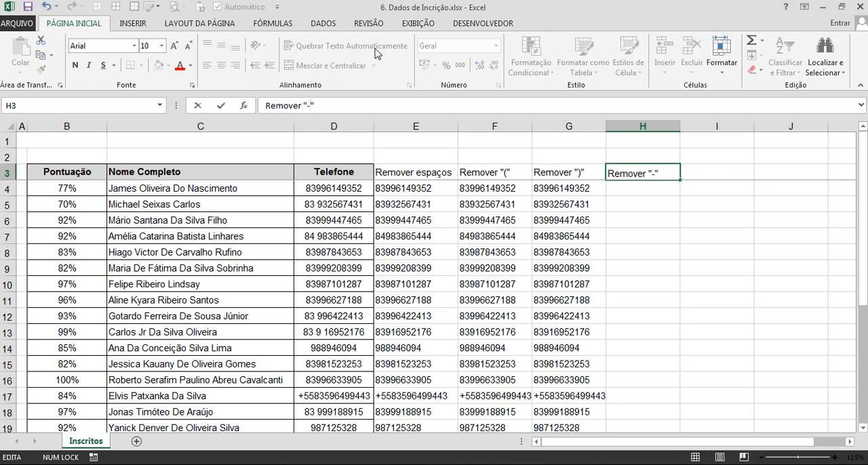
pyautogui.press('Return')
# Copy the G4 formula into H4 and change its old text to "-", giving =SUBSTITUIR(G4;"-";"").
pyautogui.hotkey('ctrl', 'r')
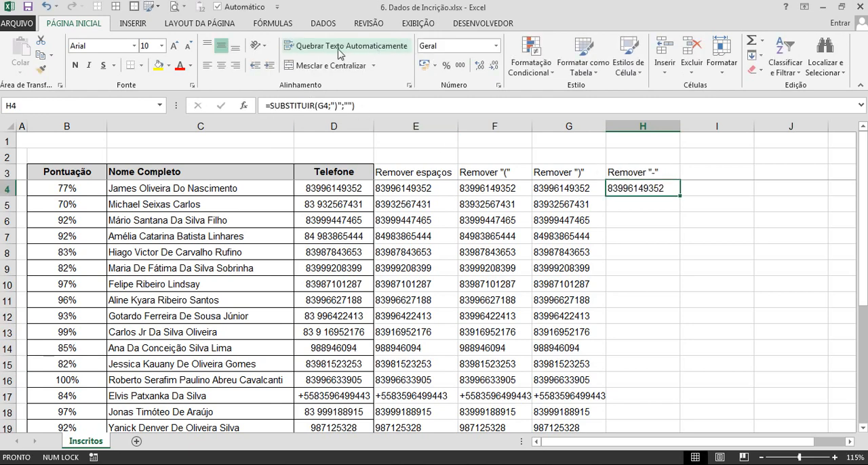
pyautogui.click(340, 106)
pyautogui.press('BackSpace')
pyautogui.write('-')
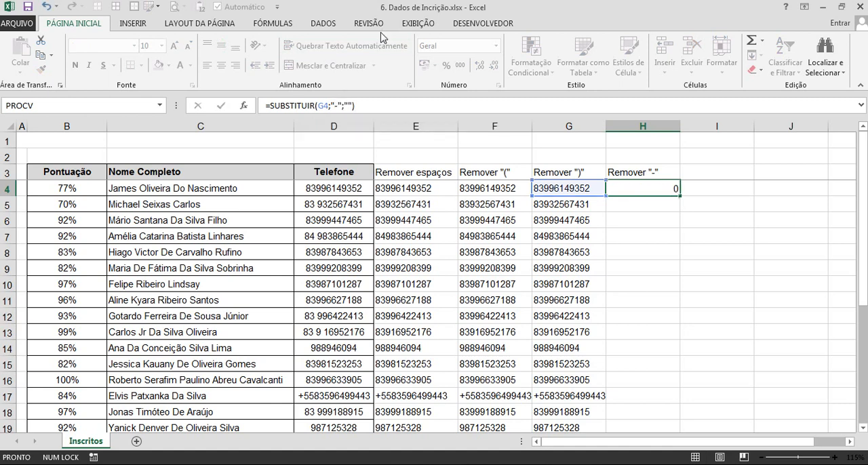
pyautogui.press('Return')
# Fill the H4 formula down column H and check the results in the lower rows.
pyautogui.click(646, 189)
pyautogui.doubleClick(681, 196)
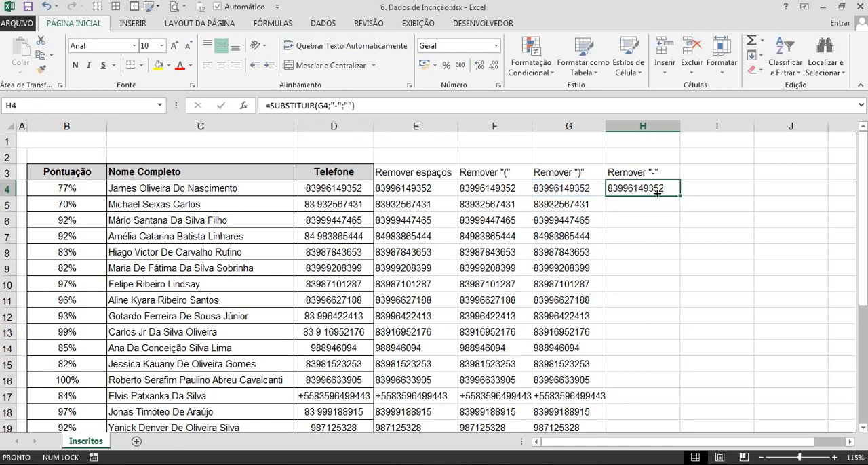
pyautogui.doubleClick(683, 198)
pyautogui.scroll(-3, 661, 268)
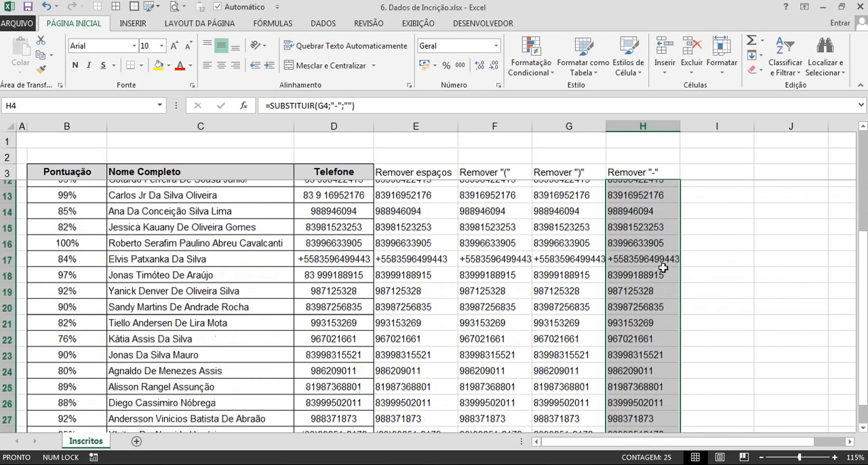
pyautogui.scroll(3, 663, 269)
# Copy the H3 header into I3 and change it to Remover "+55".
pyautogui.click(705, 175)
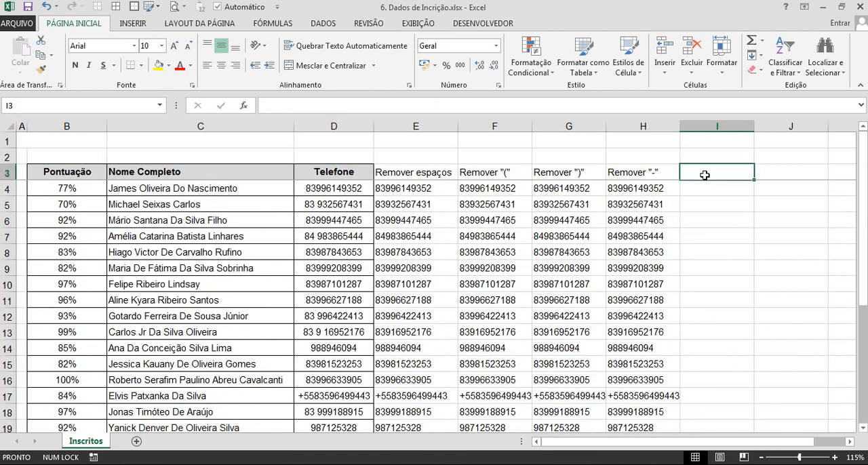
pyautogui.hotkey('ctrl', 'r')
pyautogui.click(310, 104)
pyautogui.press('BackSpace')
pyautogui.write('+')
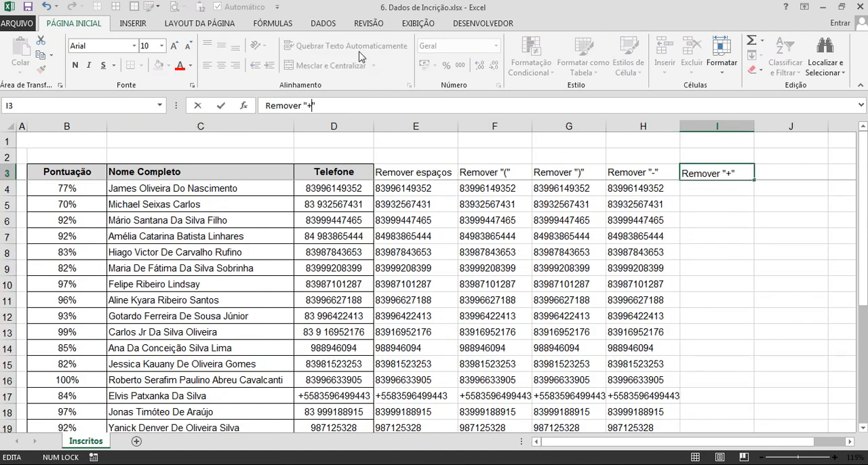
pyautogui.write('55')
pyautogui.press('Return')
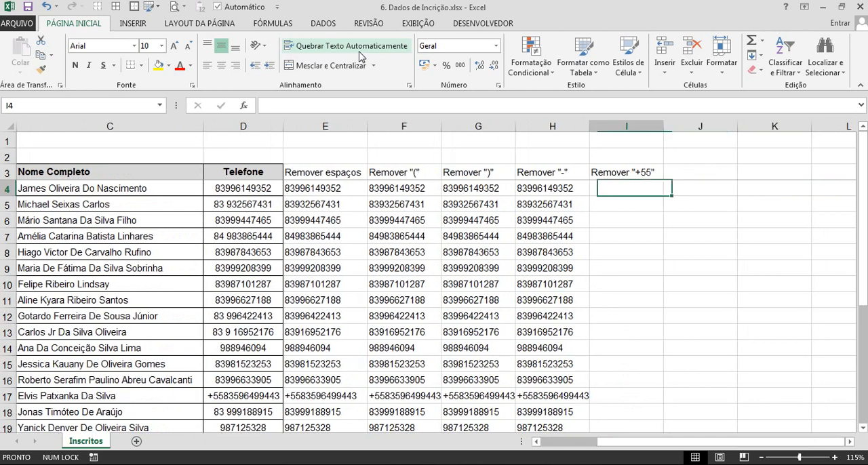
# Copy the H4 formula into I4 and change its old text to "+55", giving =SUBSTITUIR(H4;"+55";"").
pyautogui.hotkey('ctrl', 'r')
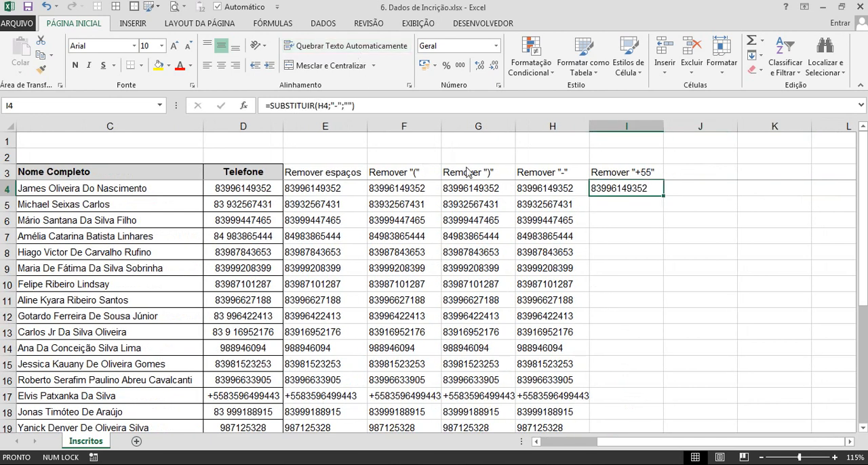
pyautogui.doubleClick(556, 188)
pyautogui.click(609, 190)
pyautogui.doubleClick(609, 190)
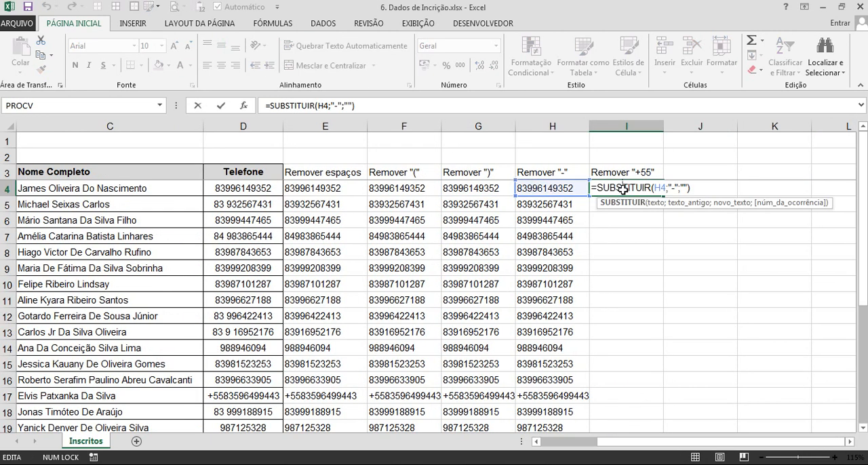
pyautogui.press('Escape')
pyautogui.doubleClick(339, 105)
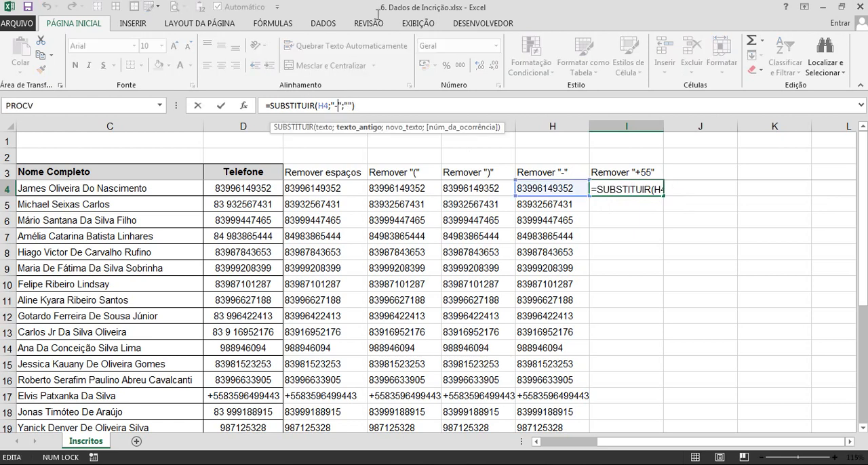
pyautogui.write('+5')
pyautogui.write('5')
pyautogui.press('Return')
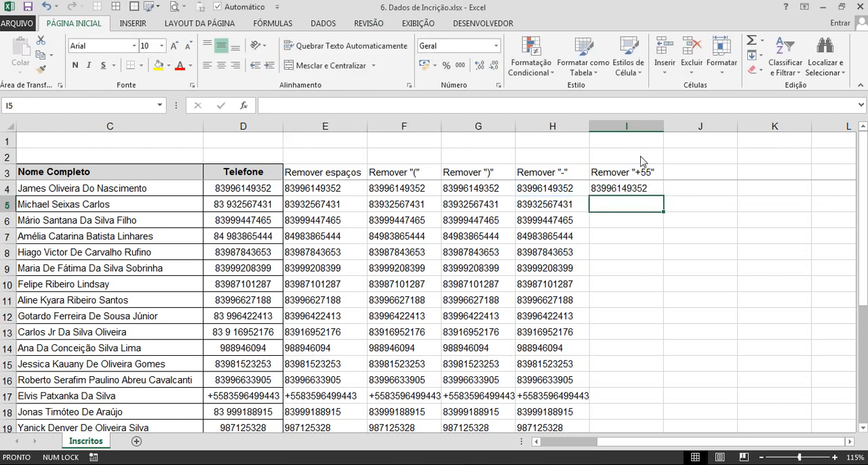
# Fill the I4 formula down column I to the table's last row.
pyautogui.click(645, 193)
pyautogui.click(664, 195)
pyautogui.click(661, 194)
pyautogui.click(665, 196)
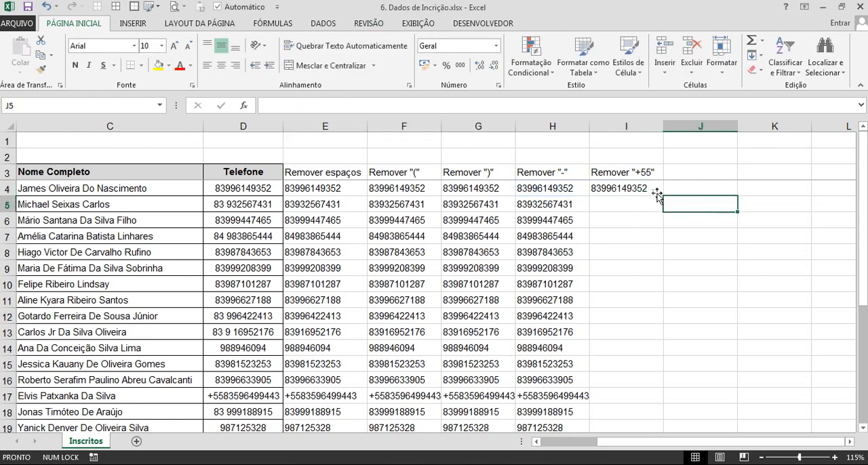
pyautogui.click(661, 194)
pyautogui.doubleClick(663, 196)
pyautogui.scroll(-5, 655, 202)
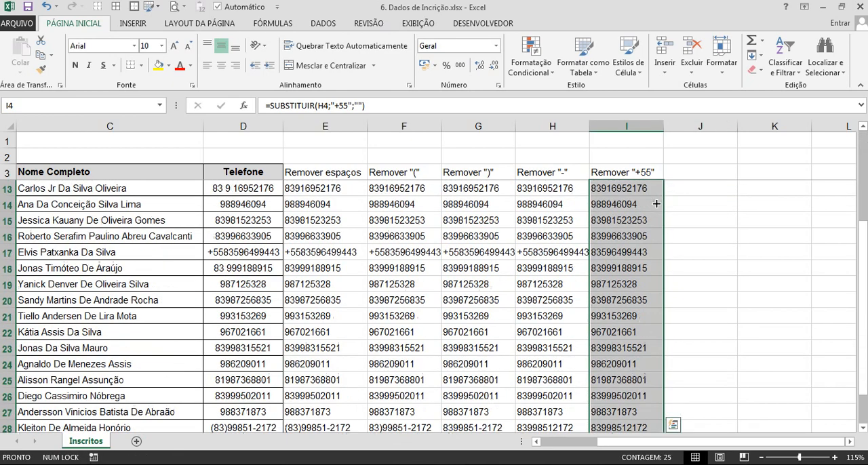
# Add filters to the table's header row and examine the list of distinct values in the Remover "+55" column.
pyautogui.click(500, 204)
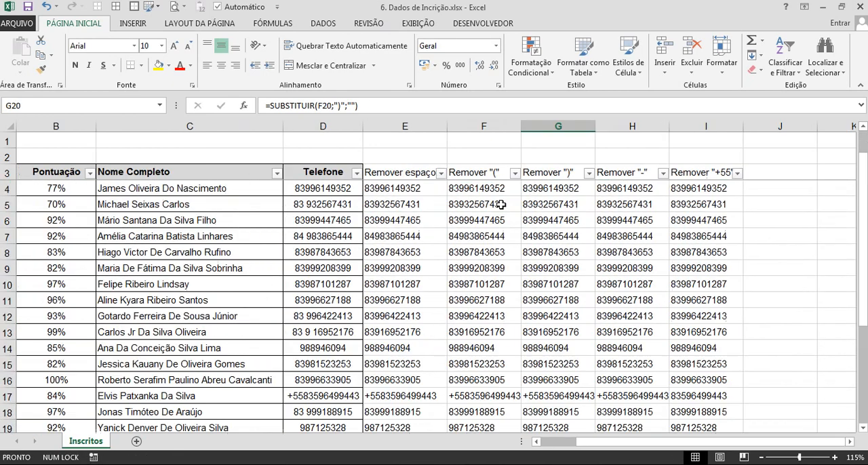
pyautogui.click(737, 174)
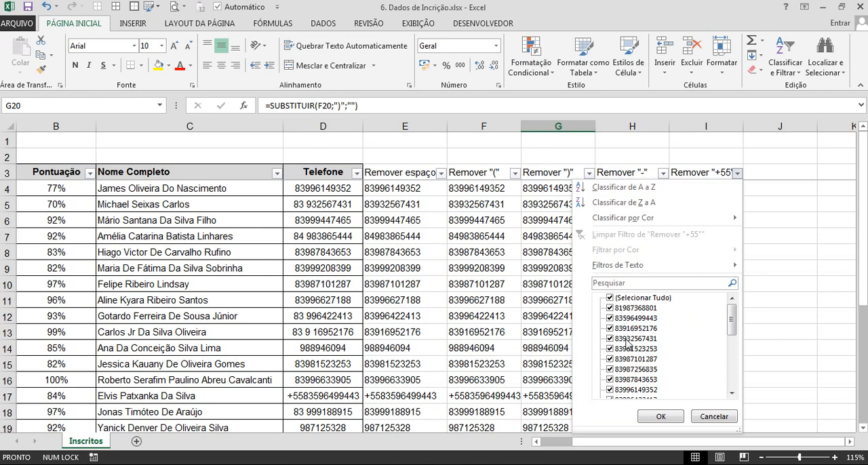
pyautogui.moveTo(731, 327); pyautogui.dragTo(732, 381)
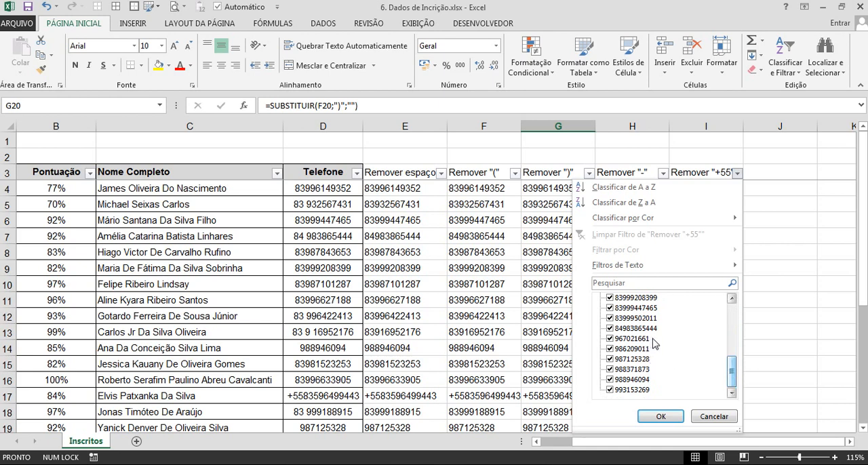
pyautogui.click(802, 261)
pyautogui.click(783, 176)
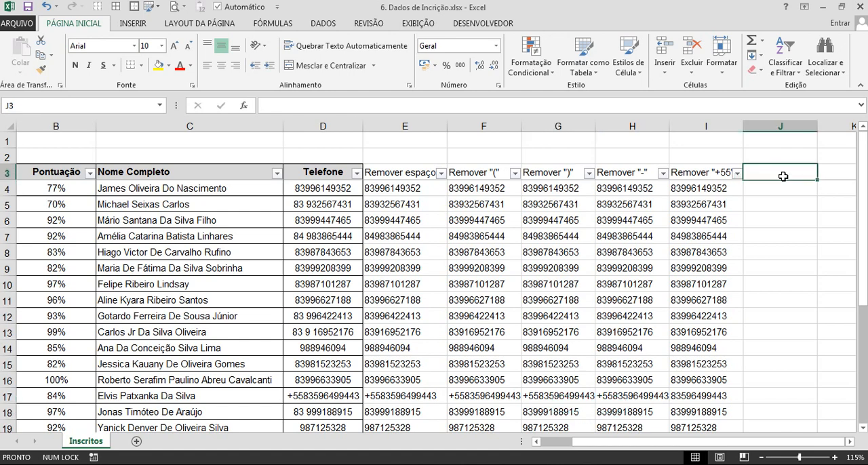
# Enter the header Qtde caracteres in J3, beside the Remover "+55" column.
pyautogui.press('Right')
pyautogui.press('Right')
pyautogui.press('Right')
pyautogui.press('Left')
pyautogui.press('Left')
pyautogui.press('Left')
pyautogui.press('Down')
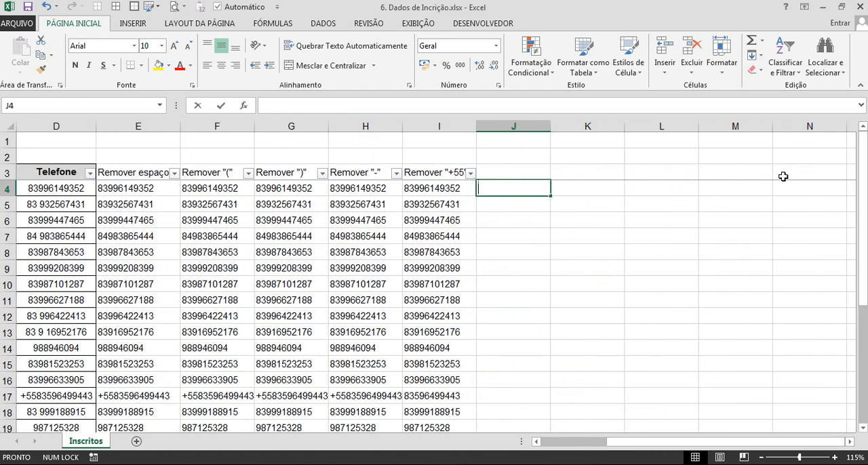
pyautogui.press('Up')
pyautogui.write('Qtde ')
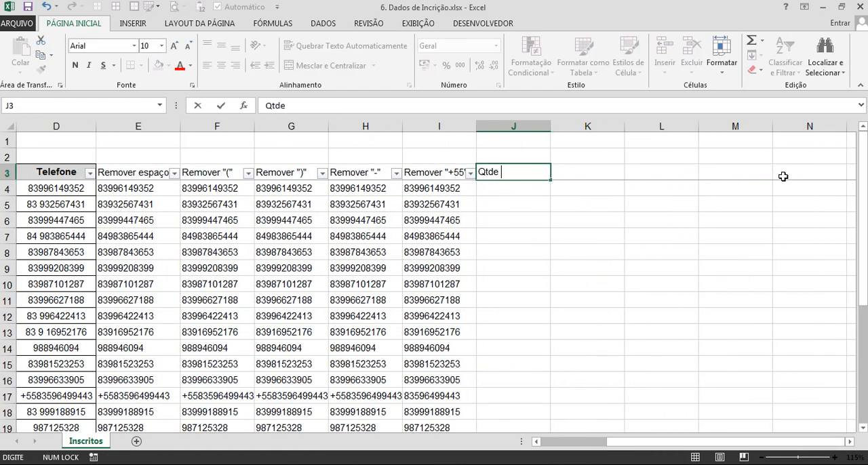
pyautogui.write('caracteres')
pyautogui.press('Return')
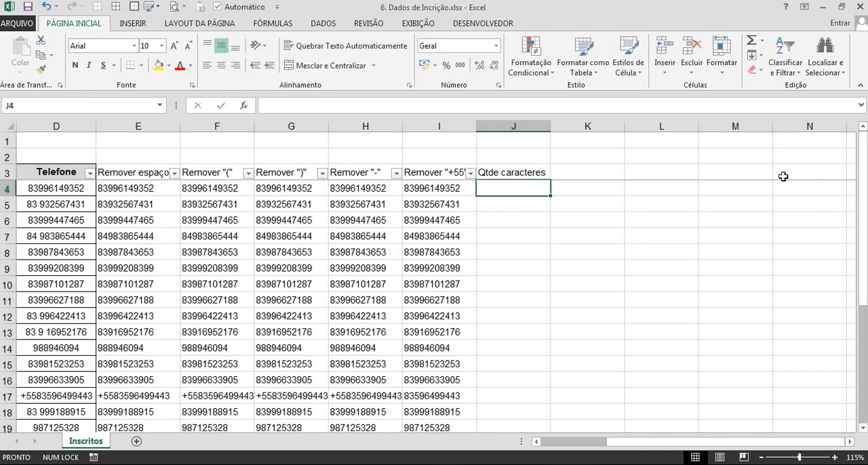
# Enter =NÚM.CARACT(I4) in J4 to count the characters of the cleaned phone number.
pyautogui.write('=núm')
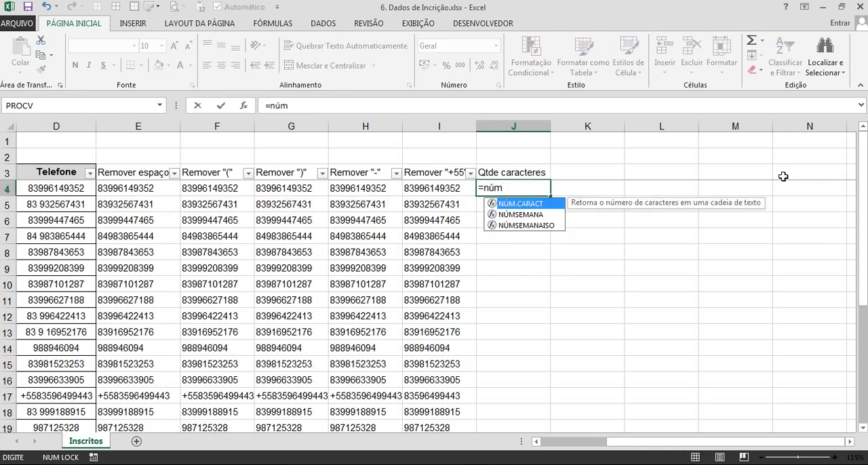
pyautogui.press('Tab')
pyautogui.click(452, 190)
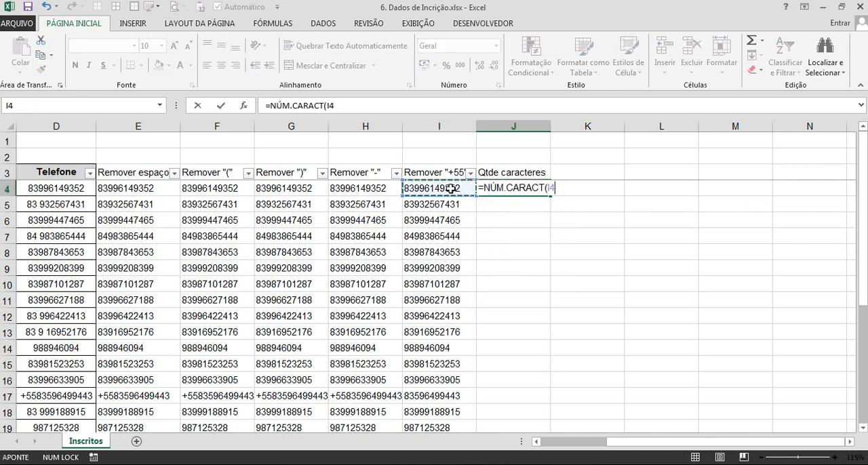
pyautogui.press('Return')
# Fill the J4 formula down column J to the table's last row.
pyautogui.click(516, 193)
pyautogui.doubleClick(551, 197)
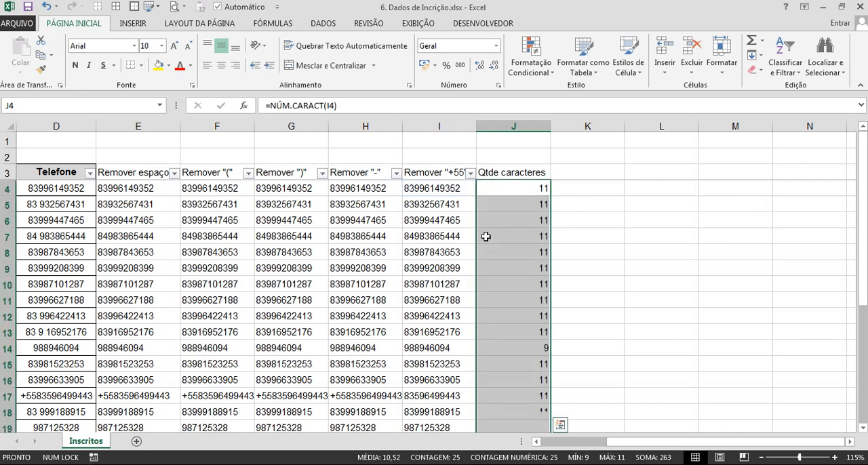
pyautogui.click(488, 236)
# Extend the header filters to the Qtde caracteres column and show only the rows with 9 characters to examine their numbers.
pyautogui.hscroll(-2, 486, 236)
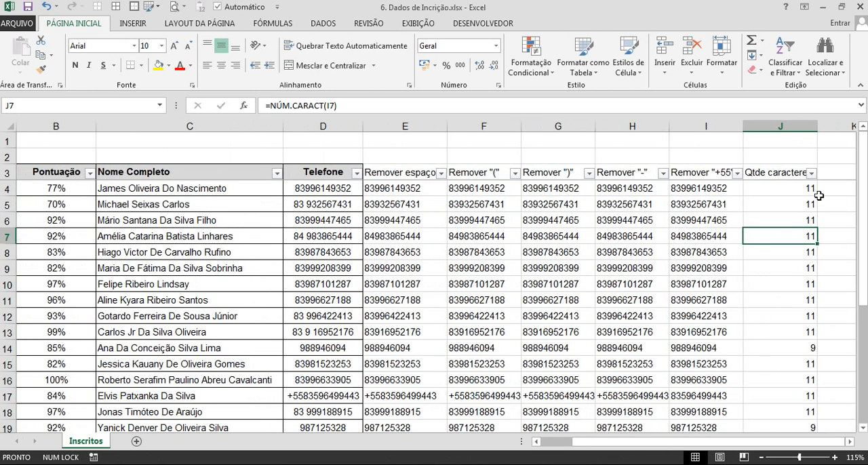
pyautogui.click(811, 173)
pyautogui.click(711, 298)
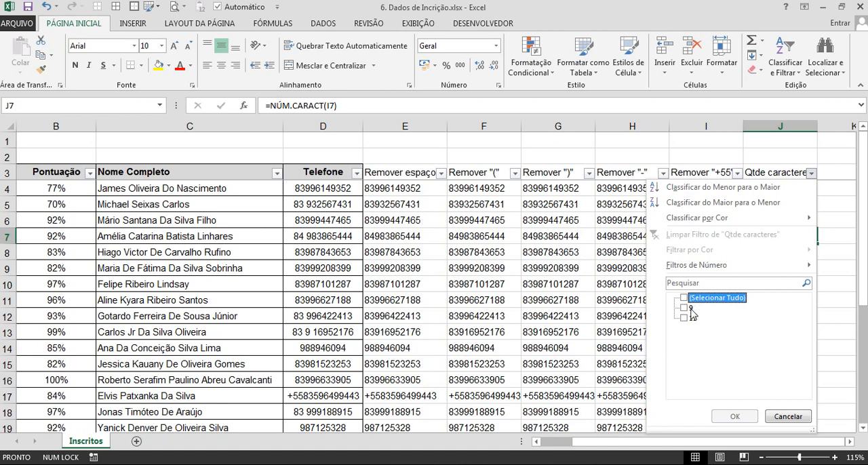
pyautogui.click(684, 308)
pyautogui.click(736, 416)
pyautogui.click(698, 219)
pyautogui.press('Right')
pyautogui.press('Right')
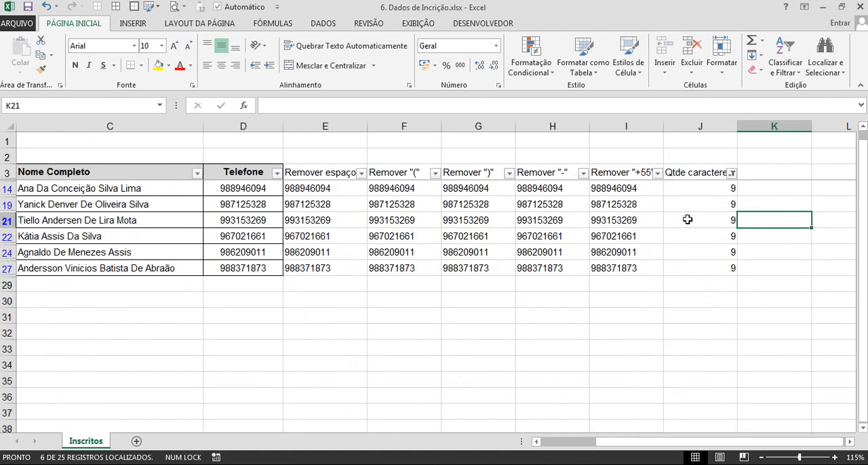
pyautogui.press('Right')
pyautogui.moveTo(455, 192); pyautogui.dragTo(444, 268)
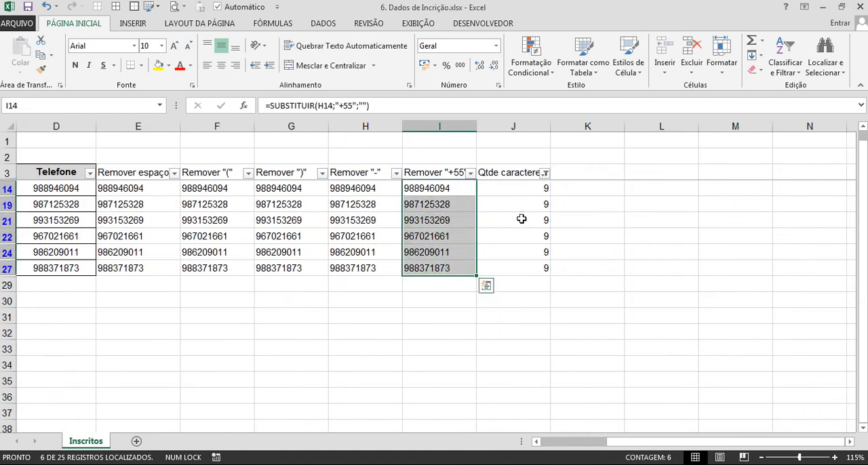
# Remove the filters from the table so all rows are shown.
pyautogui.click(512, 174)
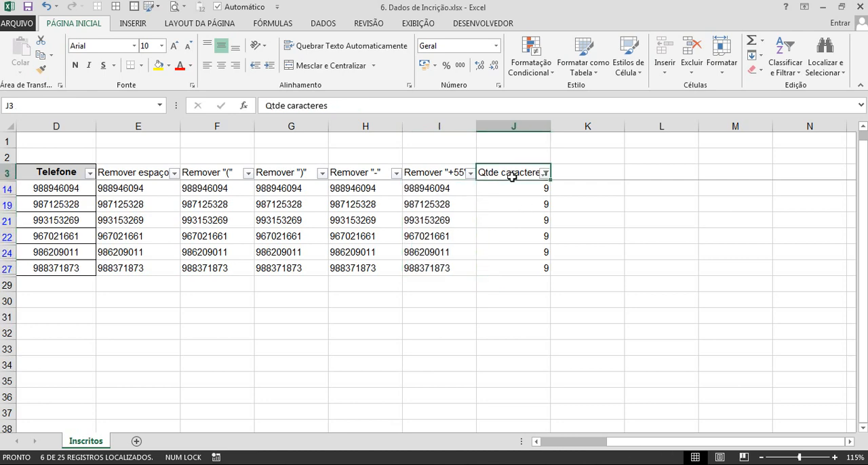
pyautogui.hotkey('ctrl', 'shift', 'l')
pyautogui.scroll(4, 512, 176)
pyautogui.press('Right')
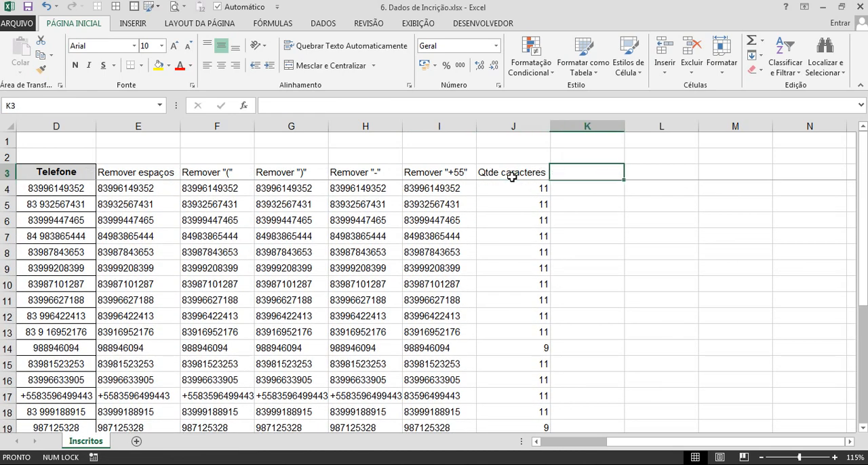
pyautogui.press('Left')
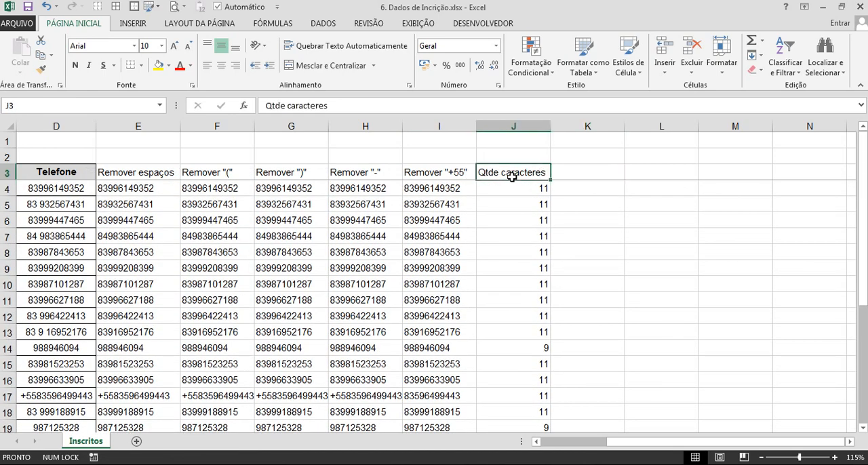
# Enter the header DDD 83 in K3, beside the Qtde caracteres column.
pyautogui.press('Down')
pyautogui.press('Up')
pyautogui.press('Right')
pyautogui.press('capslock')
pyautogui.write('DD')
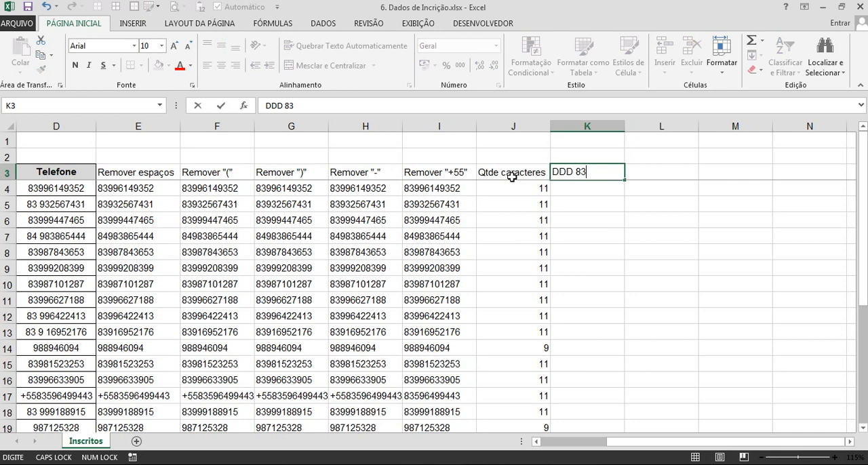
pyautogui.press('Return')
# Enter =SE(J4=11;I4;83&I4) in K4 to prefix area code 83 to numbers without 11 characters.
pyautogui.write('=')
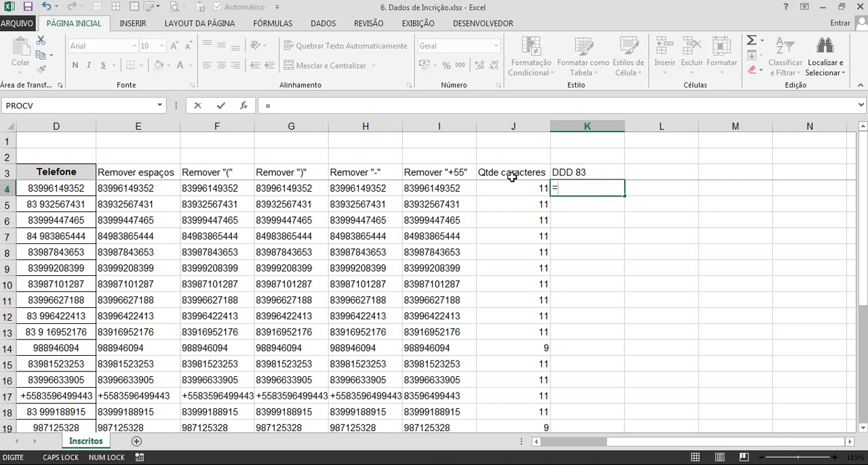
pyautogui.write('SE(')
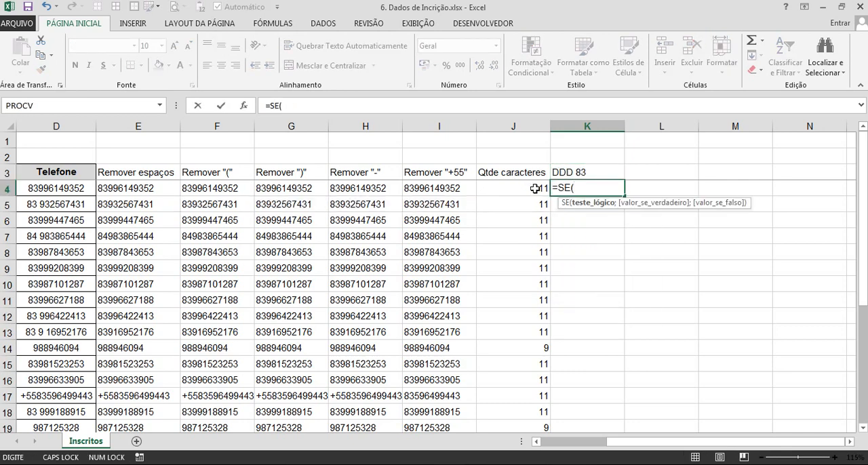
pyautogui.click(535, 189)
pyautogui.write('=11;')
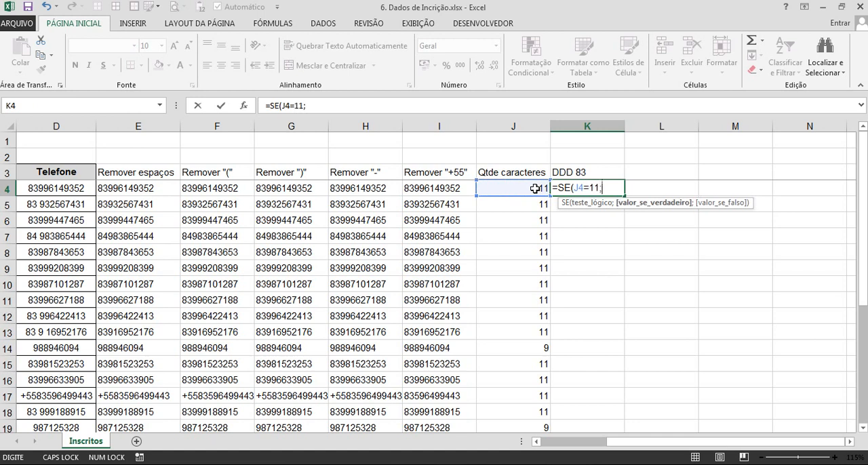
pyautogui.click(458, 192)
pyautogui.write(';83')
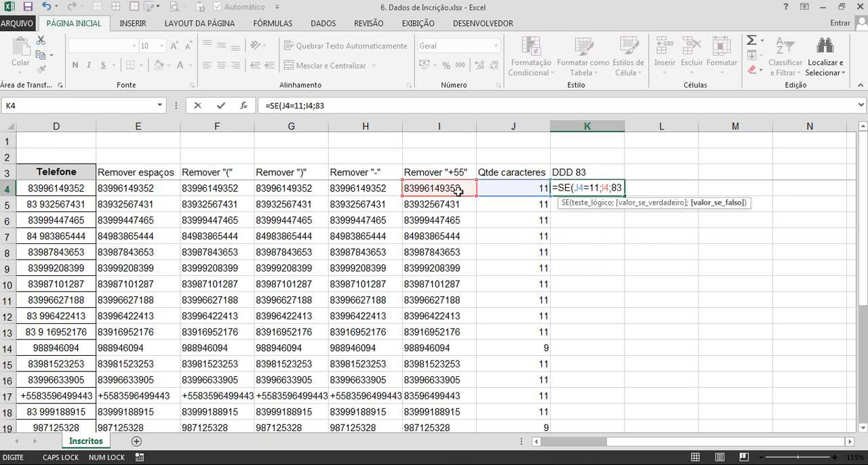
pyautogui.write('&')
pyautogui.click(460, 192)
pyautogui.write(')')
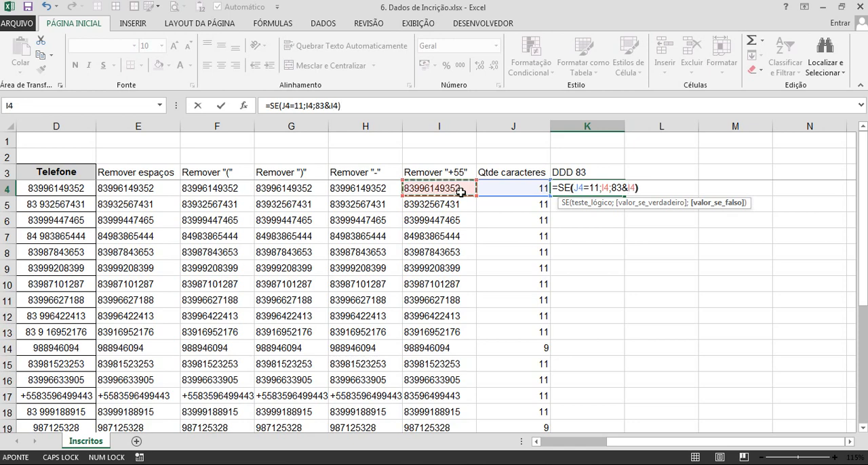
pyautogui.press('Return')
# Fill the K4 formula down column K to the table's last row.
pyautogui.click(613, 188)
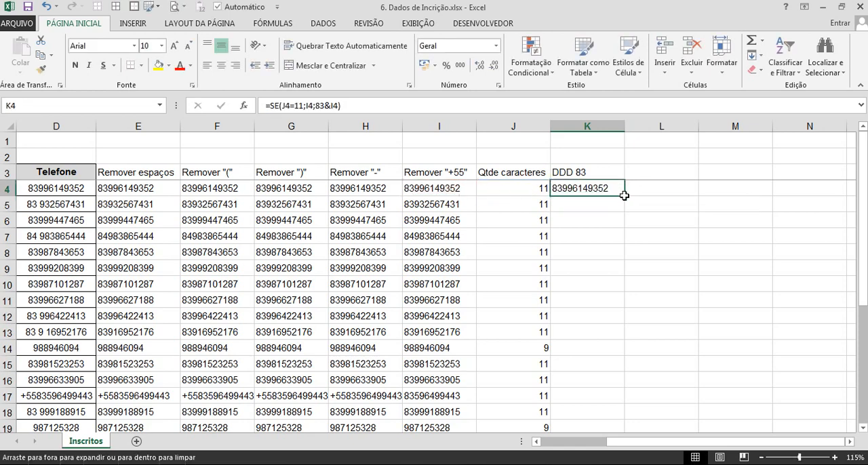
pyautogui.doubleClick(624, 195)
pyautogui.click(607, 253)
# Add filters to the whole header row and examine the list of distinct values in the DDD 83 column.
pyautogui.hscroll(-2, 606, 252)
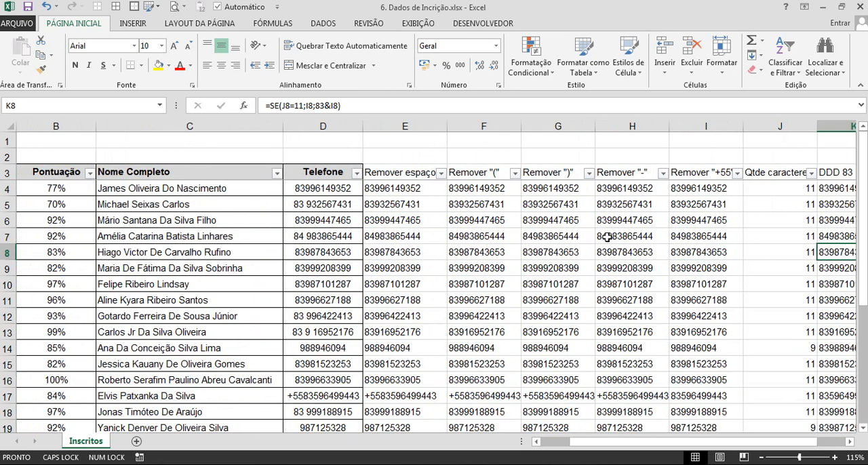
pyautogui.press('Right')
pyautogui.press('Right')
pyautogui.press('Right')
pyautogui.click(618, 173)
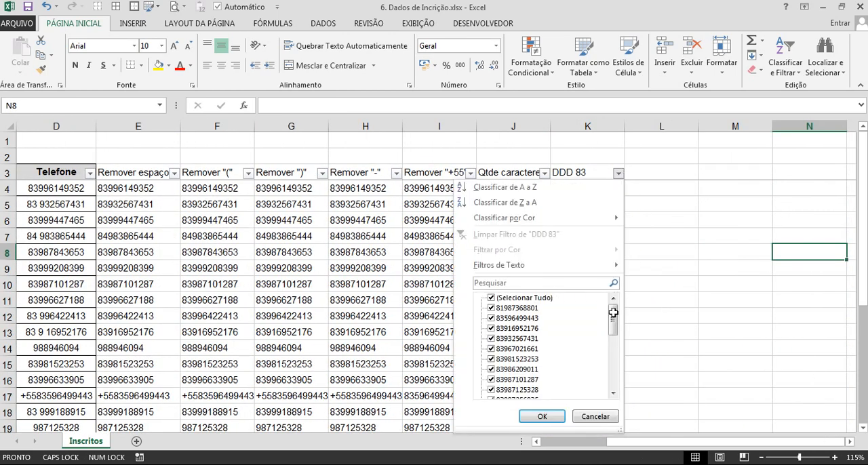
pyautogui.moveTo(613, 312); pyautogui.dragTo(613, 384)
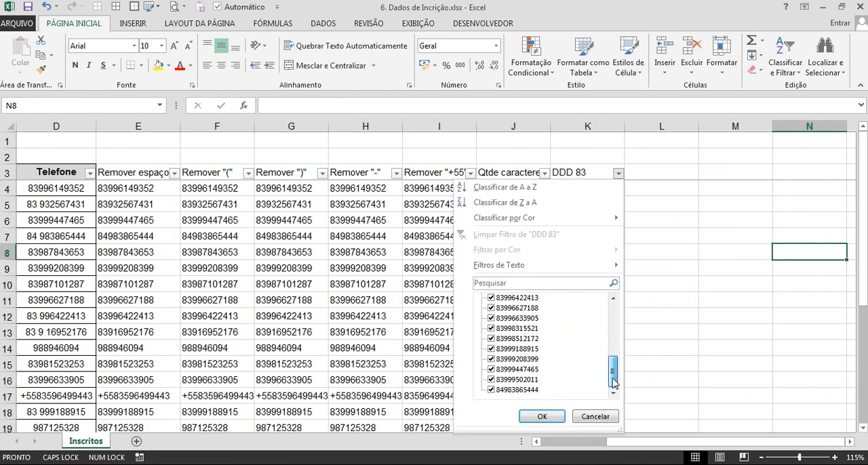
pyautogui.press('Escape')
# Copy the J4 formula into L4, giving =NÚM.CARACT(K4), and fill it down column L to the last row.
pyautogui.click(509, 186)
pyautogui.hotkey('ctrl', 'c')
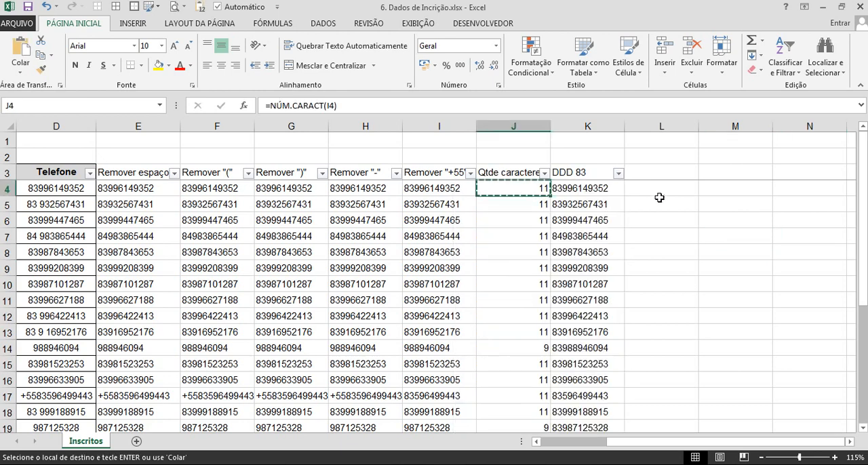
pyautogui.click(663, 192)
pyautogui.hotkey('ctrl', 'v')
pyautogui.press('Escape')
pyautogui.doubleClick(680, 190)
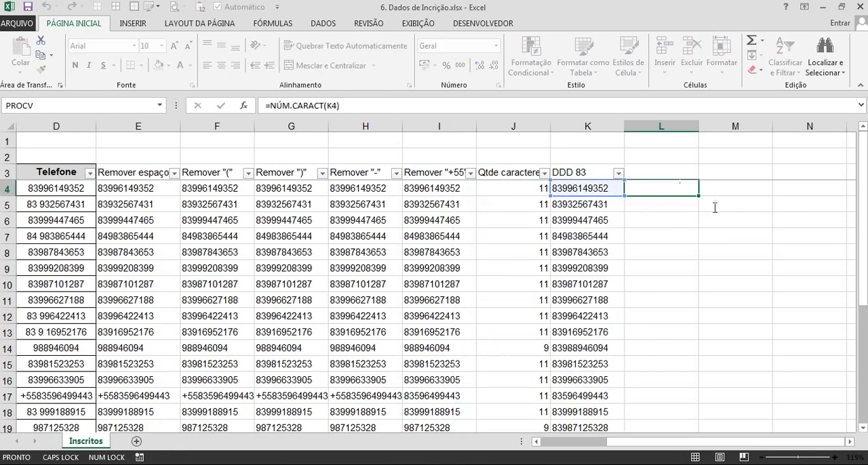
pyautogui.press('Escape')
pyautogui.doubleClick(698, 196)
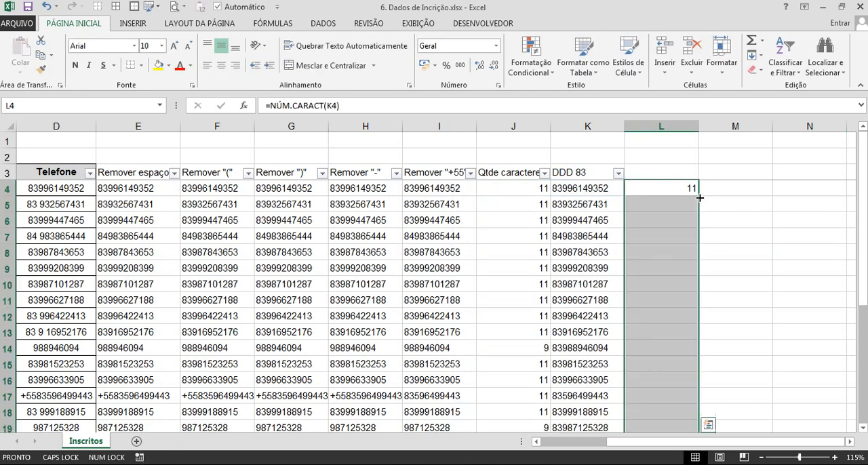
# Check the distinct character counts in column L with a header filter and delete that helper column.
pyautogui.click(592, 122)
pyautogui.click(671, 198)
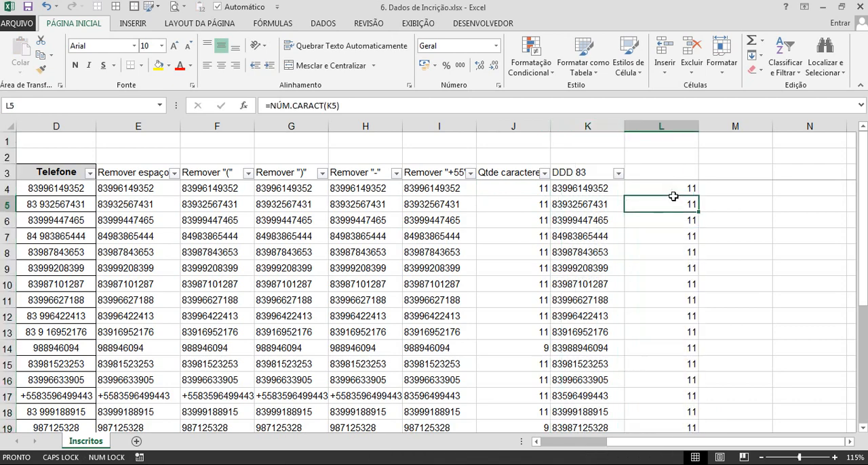
pyautogui.hotkey('ctrl', 'shift', 'l')
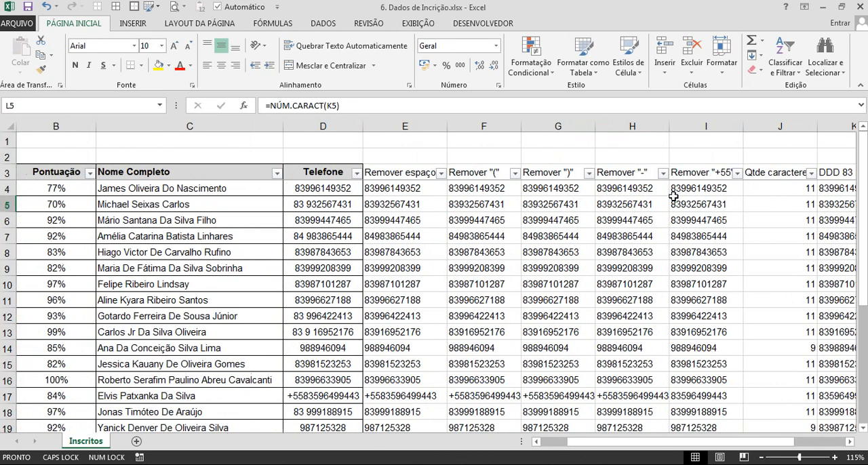
pyautogui.click(672, 197)
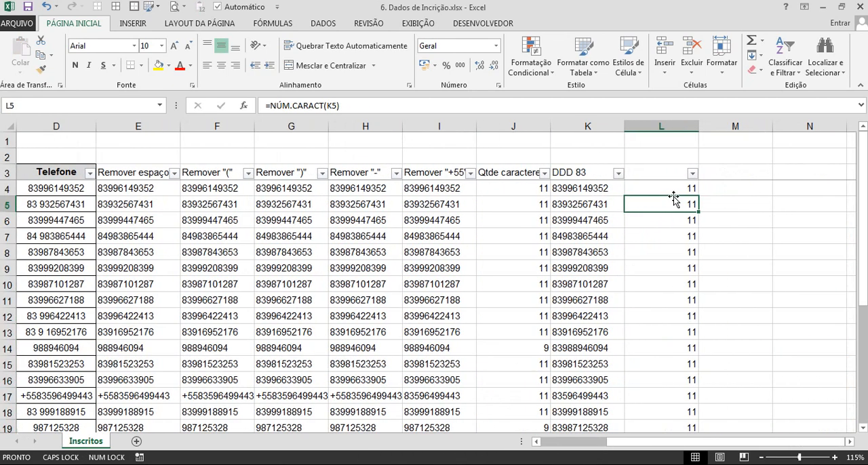
pyautogui.click(691, 173)
pyautogui.press('Escape')
pyautogui.hotkey('ctrl', 'space')
pyautogui.hotkey('ctrl', '-')
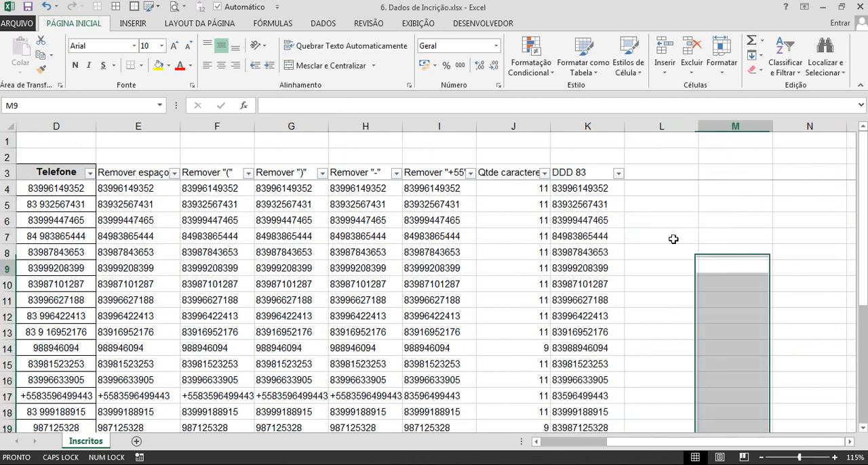
# Center the DDD 83 numbers horizontally from K4 down to the table's last row.
pyautogui.click(595, 188)
pyautogui.hotkey('ctrl', 'shift', 'Down')
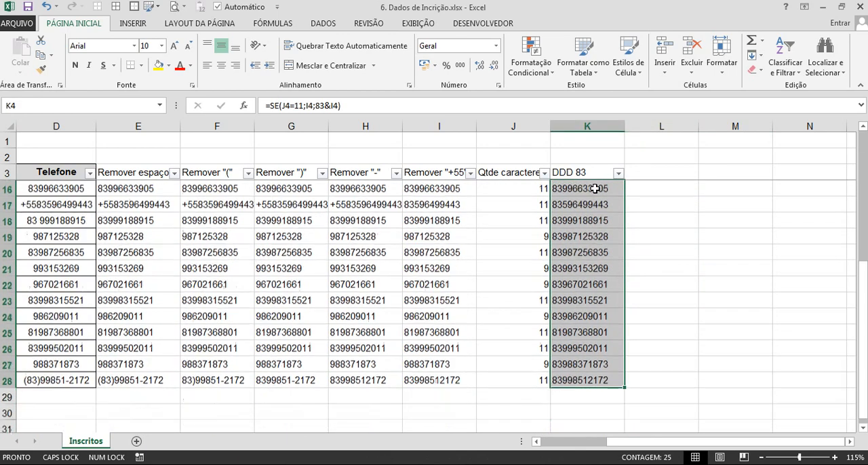
pyautogui.click(221, 66)
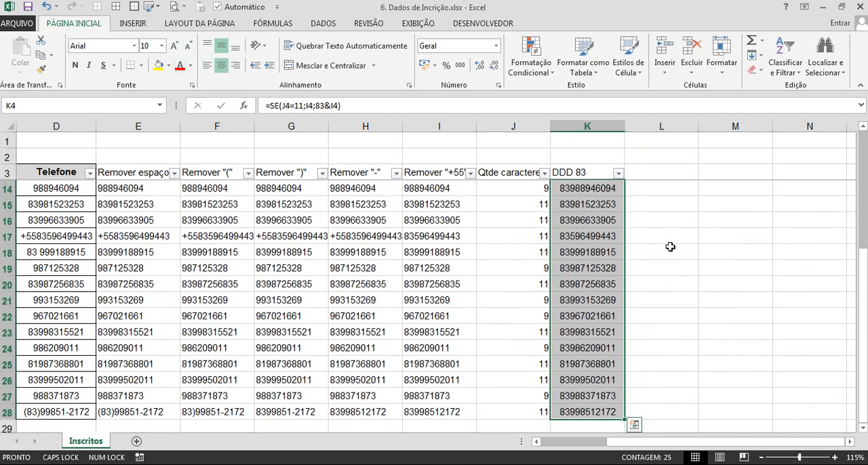
pyautogui.scroll(4, 671, 248)
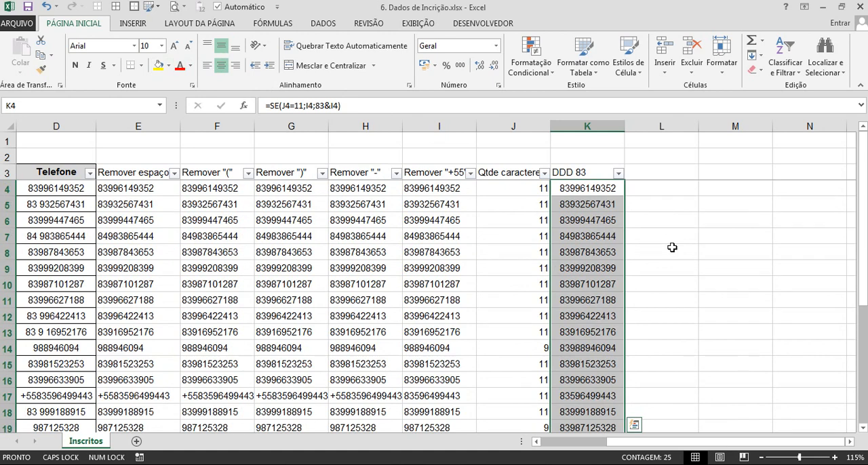
# Examine the sequence of helper columns from Telefone through DDD 83 along the header row.
pyautogui.click(609, 190)
pyautogui.press('Up')
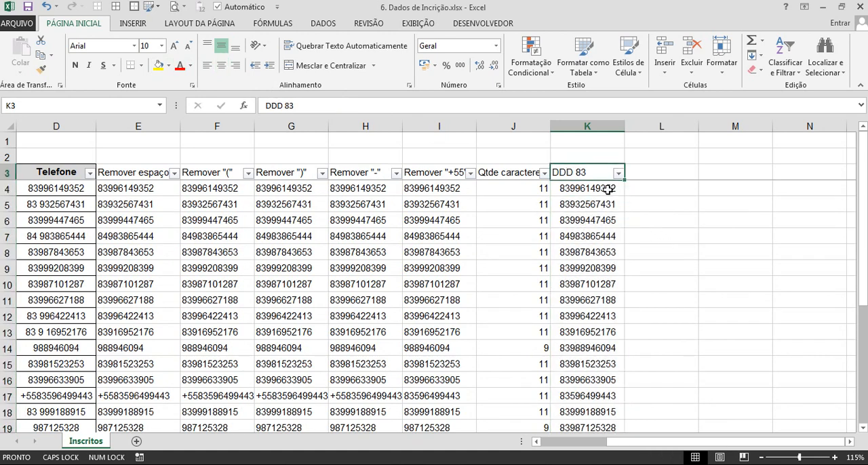
pyautogui.press('Home')
pyautogui.press('Right')
pyautogui.press('Right')
pyautogui.press('Right')
pyautogui.press('Right')
pyautogui.press('Right')
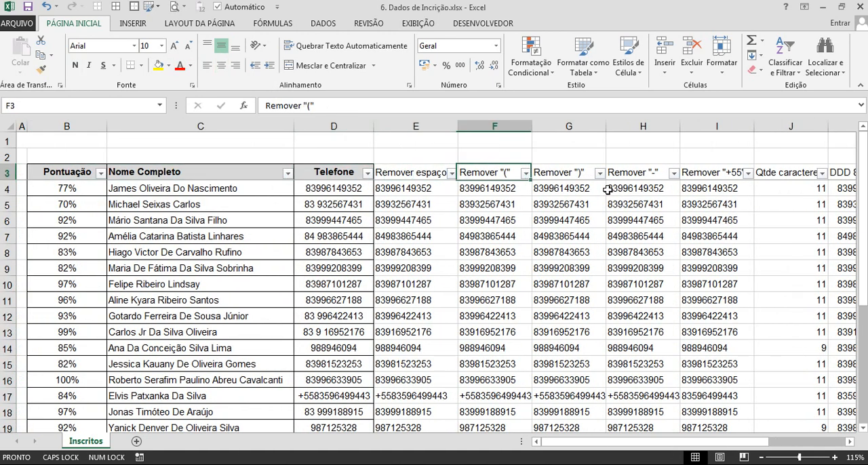
pyautogui.press('Right')
pyautogui.press('Right')
pyautogui.press('Right')
pyautogui.press('Right')
pyautogui.press('Right')
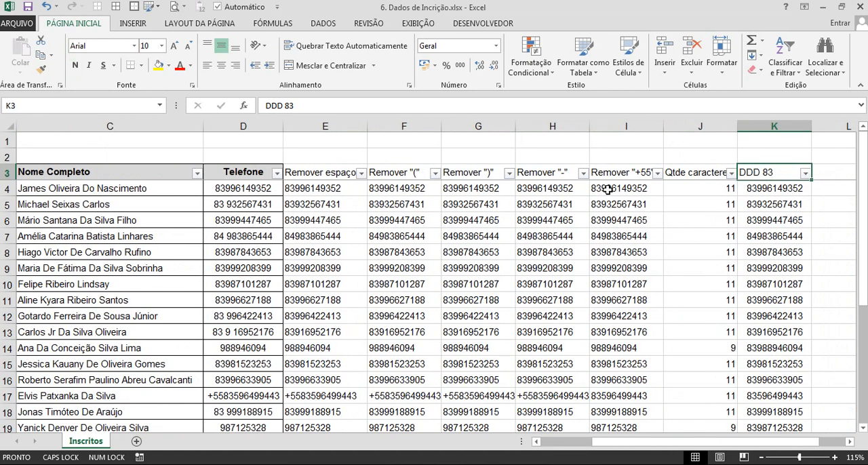
pyautogui.press('Right')
pyautogui.press('Left')
pyautogui.press('Left')
pyautogui.press('Left')
pyautogui.press('Left')
pyautogui.press('Left')
pyautogui.press('Left')
pyautogui.press('Left')
pyautogui.press('Left')
pyautogui.press('Left')
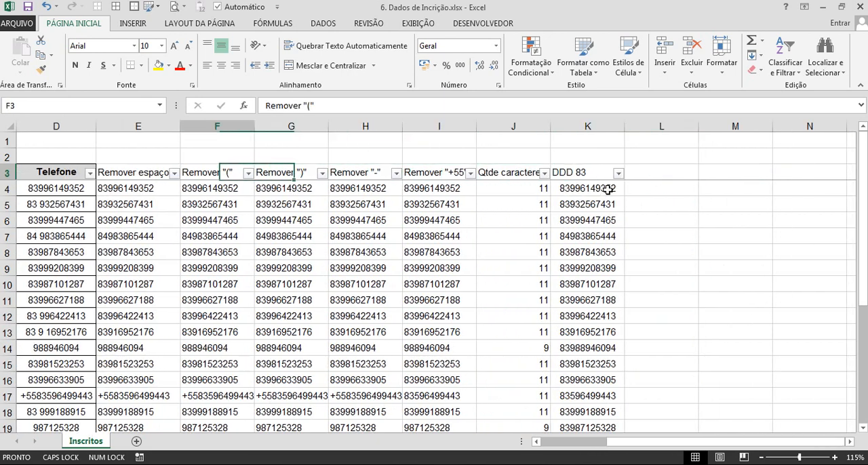
# Narrow the Pontuação column B slightly.
pyautogui.press('Left')
pyautogui.press('Left')
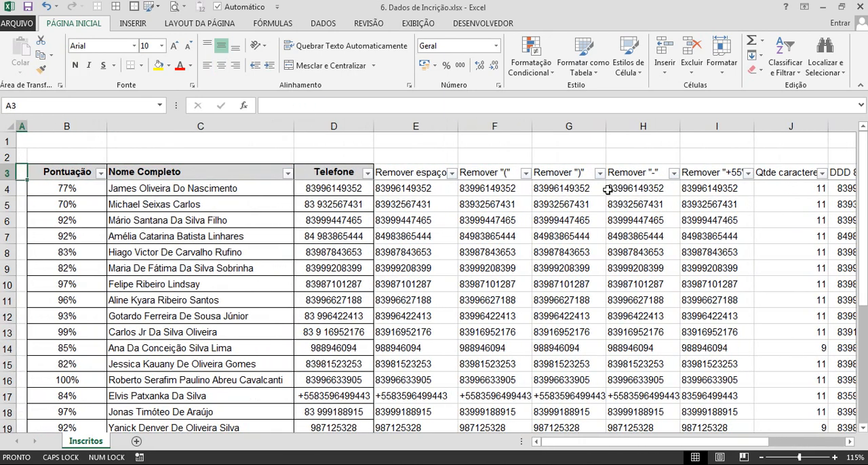
pyautogui.moveTo(107, 126); pyautogui.dragTo(96, 126)
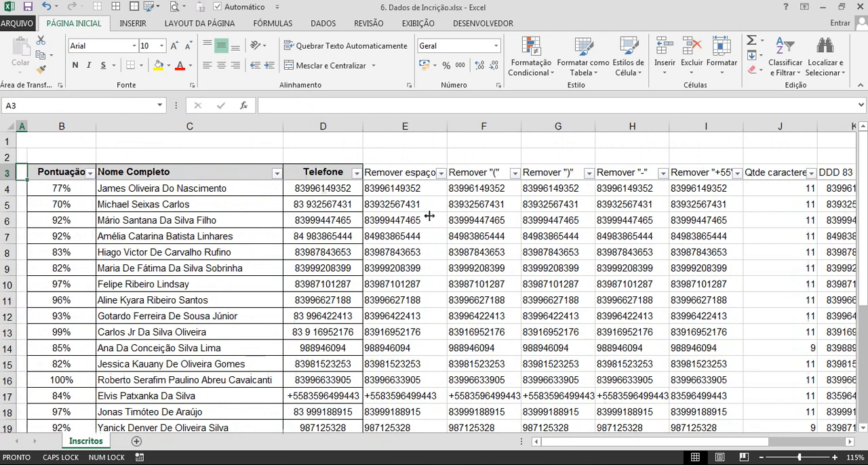
# Examine the helper column headers from Remover espaço through DDD 83 in row 3.
pyautogui.click(398, 178)
pyautogui.press('Right')
pyautogui.press('Right')
pyautogui.press('Right')
pyautogui.press('Right')
pyautogui.press('Right')
pyautogui.press('Right')
pyautogui.press('Right')
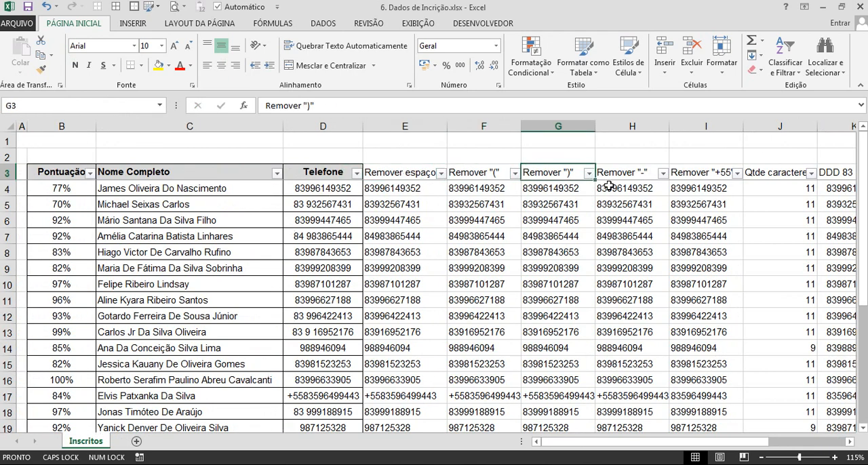
pyautogui.press('Left')
pyautogui.press('Left')
pyautogui.press('Left')
pyautogui.press('Left')
pyautogui.press('Left')
pyautogui.press('Left')
pyautogui.press('Left')
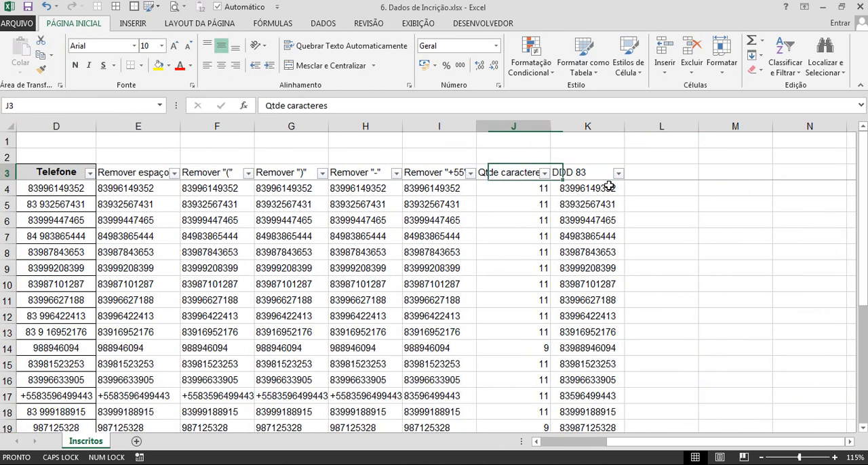
pyautogui.press('Right')
# Examine the SUBSTITUIR formulas in E4 and F4, focusing on the reference to E4 inside F4.
pyautogui.press('Down')
pyautogui.press('Left')
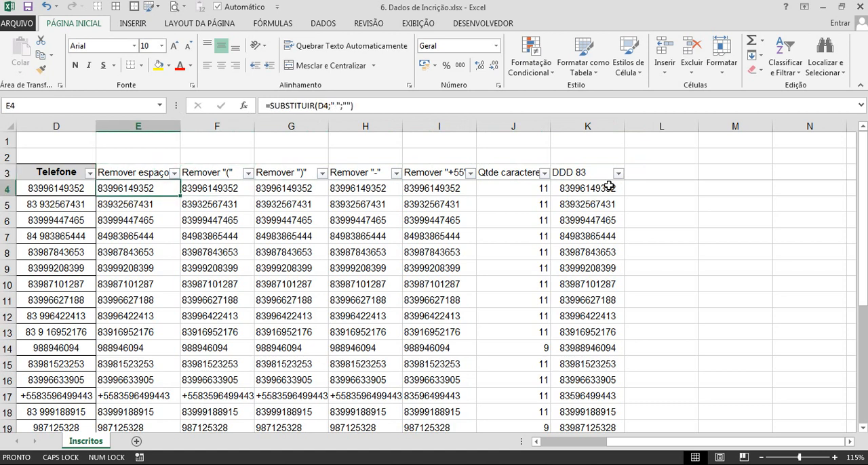
pyautogui.click(63, 105)
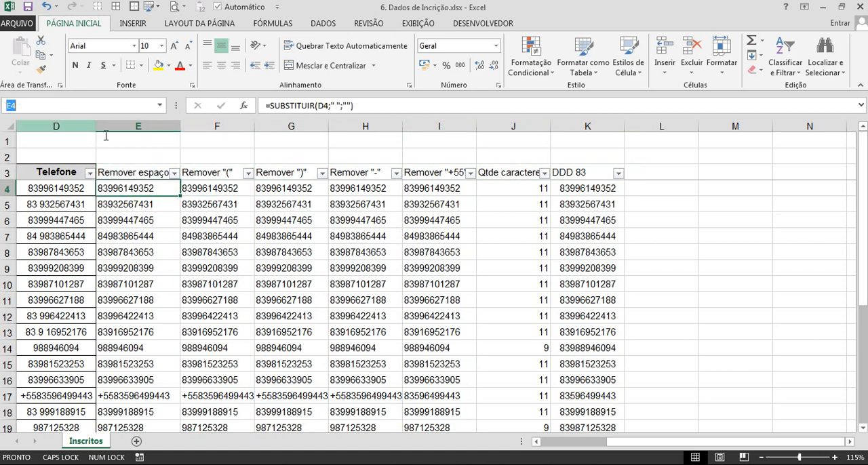
pyautogui.click(152, 189)
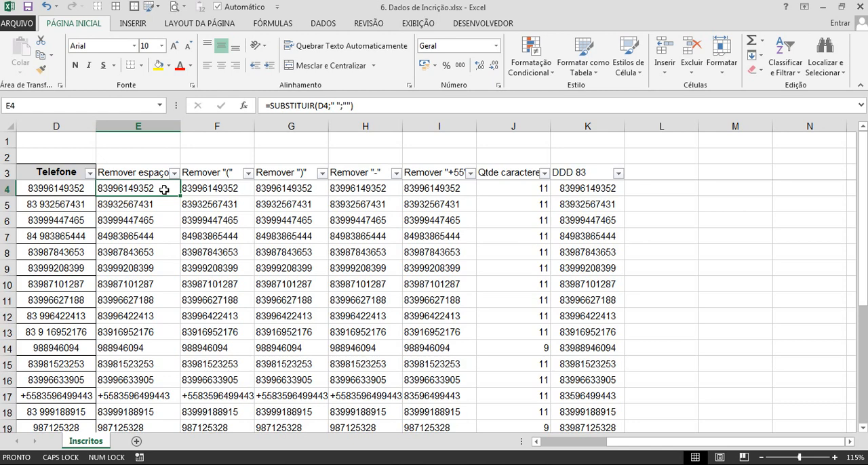
pyautogui.click(209, 192)
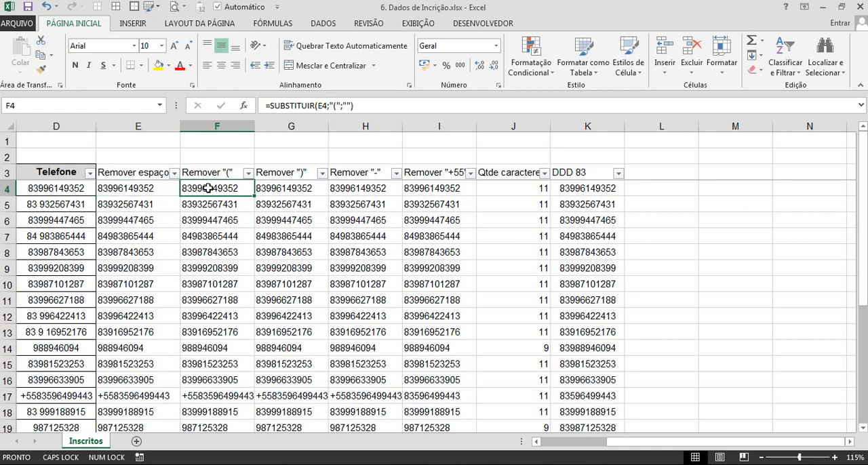
pyautogui.doubleClick(326, 107)
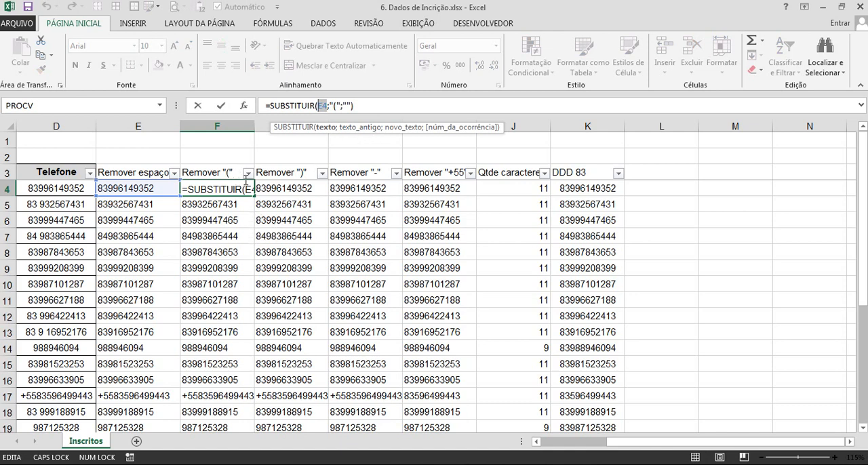
pyautogui.press('Escape')
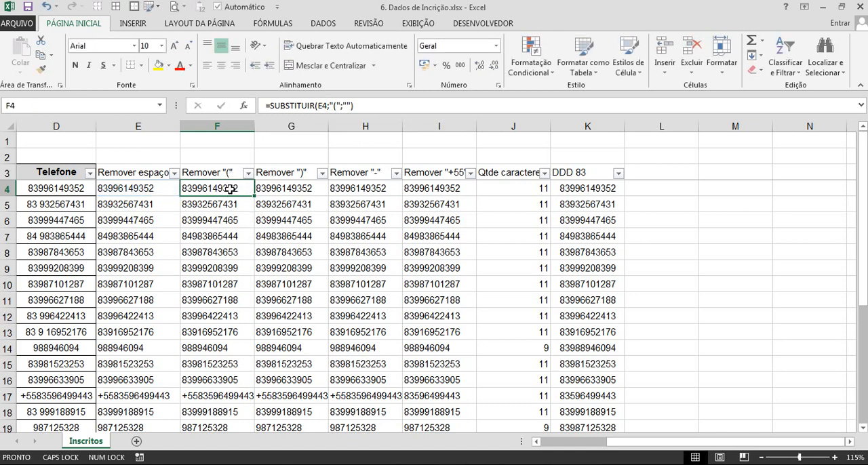
pyautogui.click(80, 107)
pyautogui.doubleClick(323, 106)
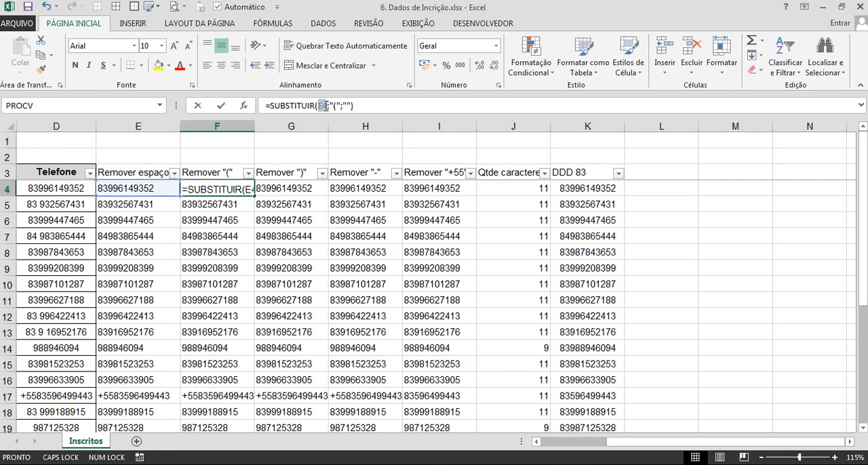
pyautogui.press('Escape')
pyautogui.press('Left')
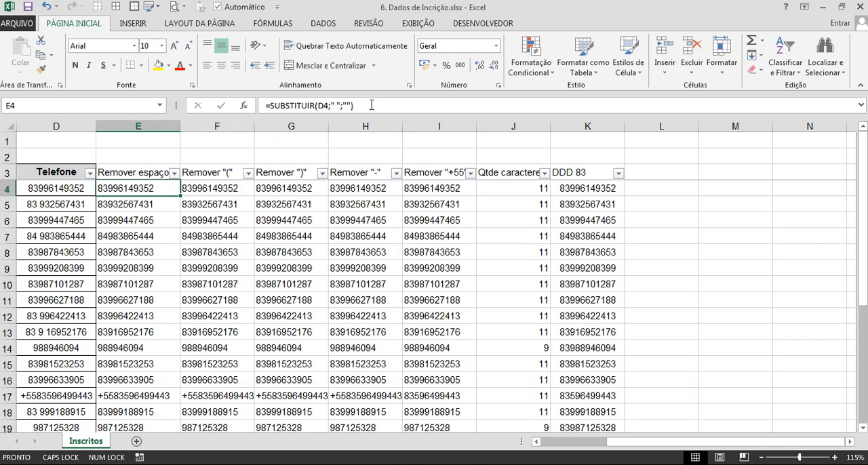
# Replace the E4 reference in F4 with E4's own formula, giving =SUBSTITUIR(SUBSTITUIR(D4;" ";"");"(";"").
pyautogui.moveTo(359, 105); pyautogui.dragTo(275, 107)
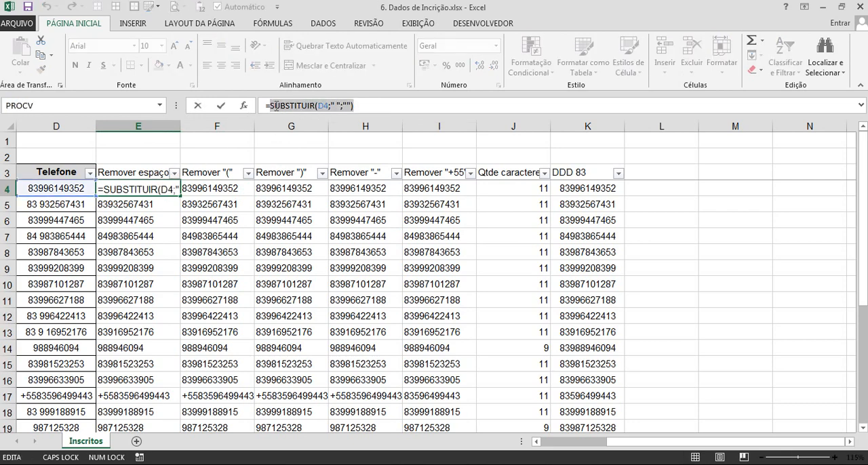
pyautogui.hotkey('ctrl', 'c')
pyautogui.press('Escape')
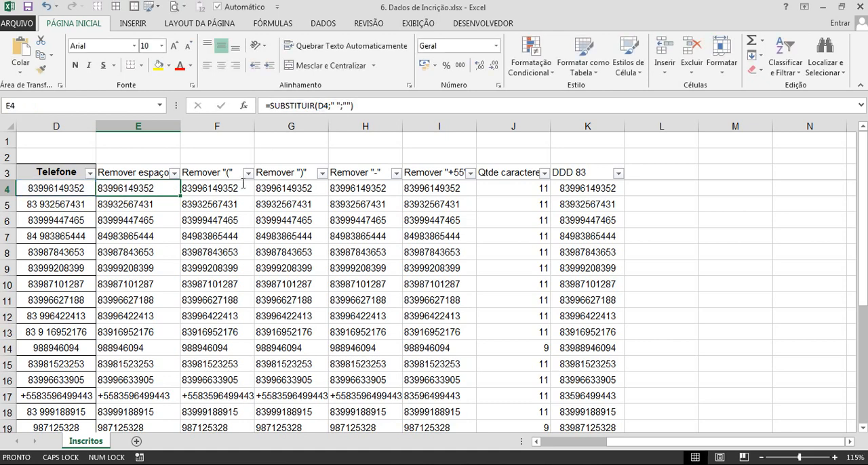
pyautogui.click(233, 188)
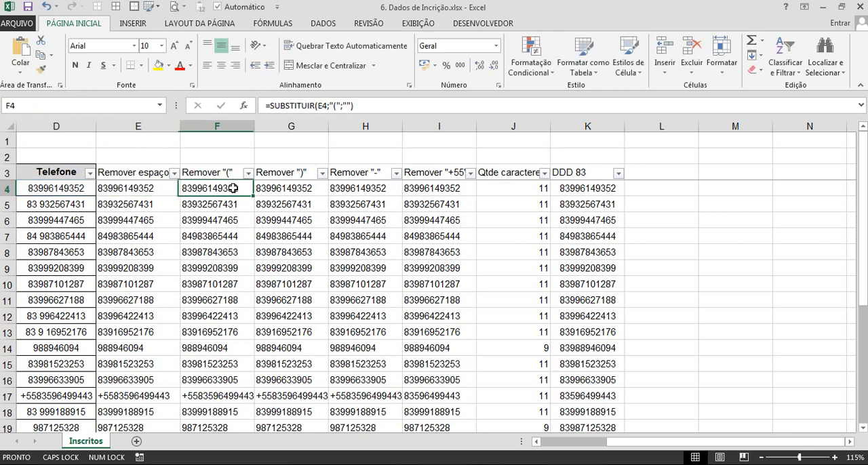
pyautogui.click(319, 105)
pyautogui.hotkey('ctrl', 'v')
pyautogui.press('Return')
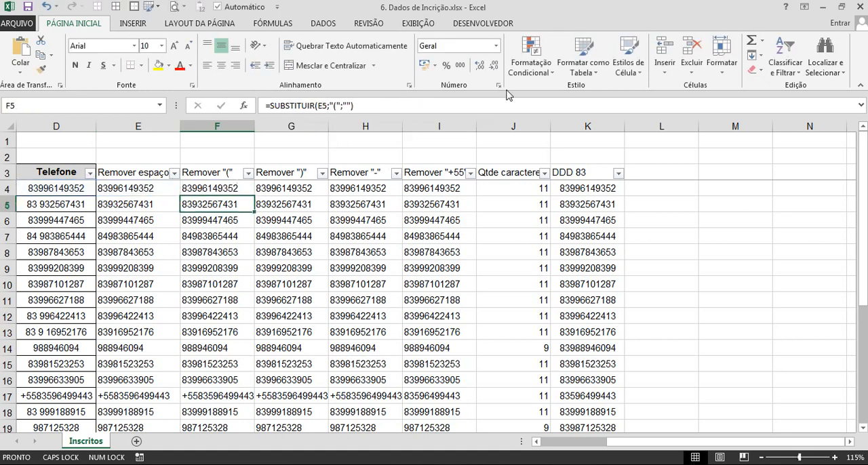
# Fill the nested F4 formula down column F and delete the space-removal helper column E.
pyautogui.click(238, 183)
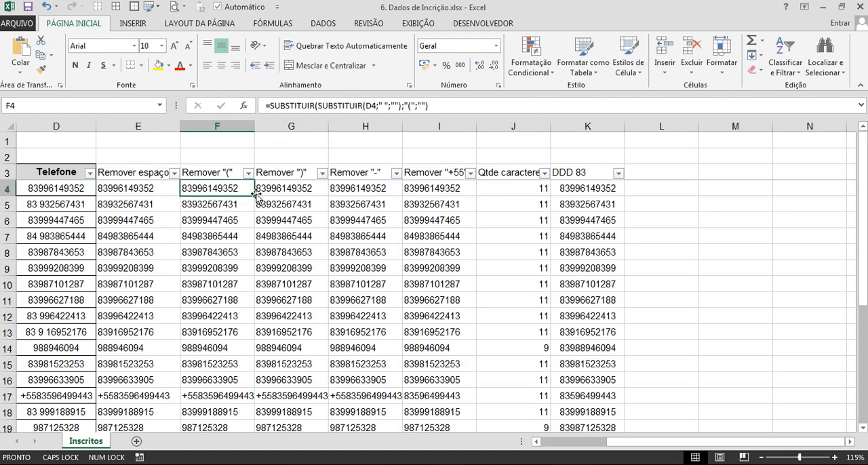
pyautogui.doubleClick(255, 195)
pyautogui.click(305, 208)
pyautogui.click(155, 127)
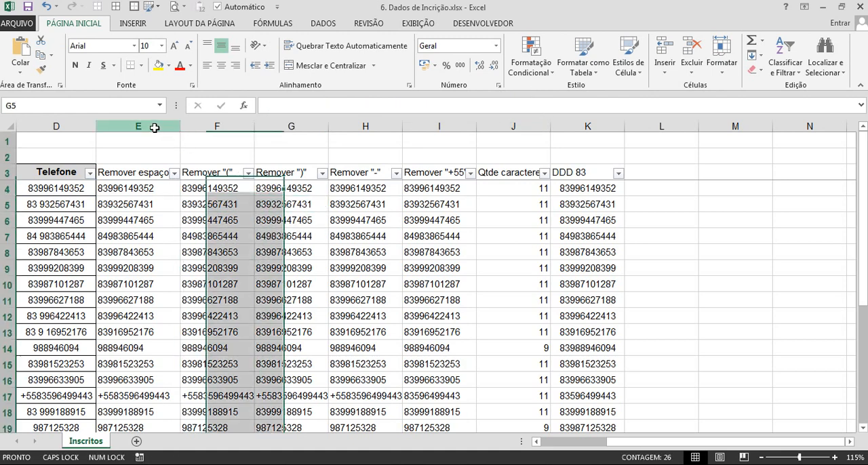
pyautogui.hotkey('ctrl', '-')
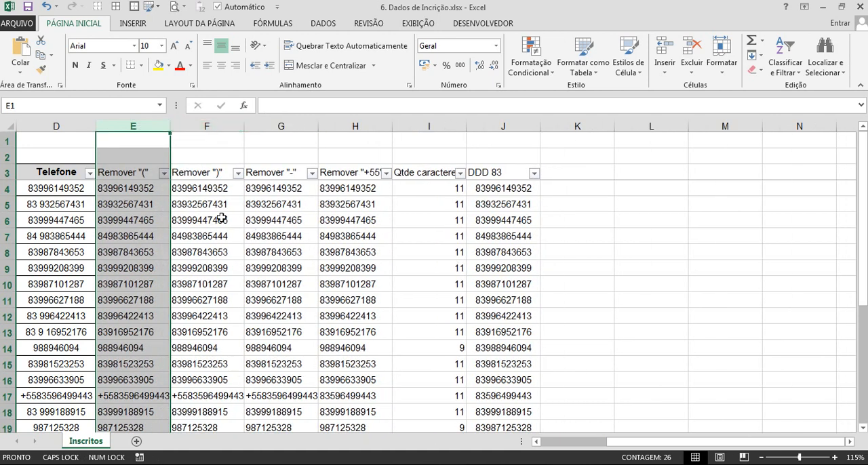
# Replace the E4 reference in F4 with E4's nested formula, giving =SUBSTITUIR(SUBSTITUIR(SUBSTITUIR(D4;" ";"");"(";"");")";"").
pyautogui.click(162, 188)
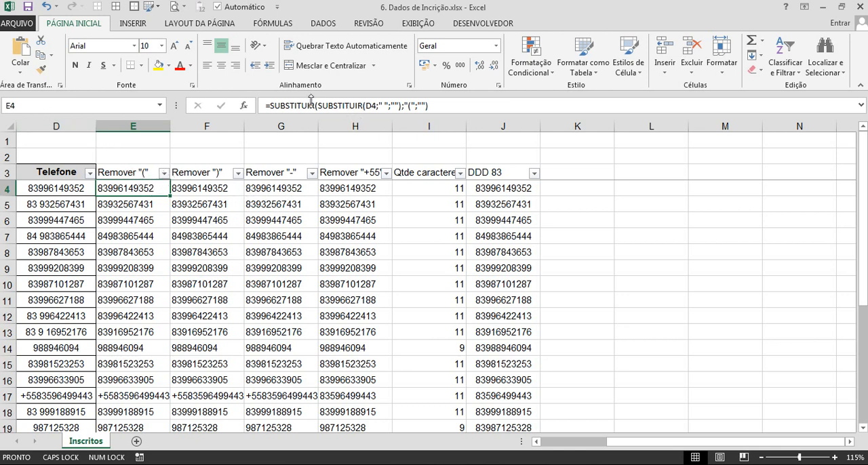
pyautogui.moveTo(269, 107); pyautogui.dragTo(461, 109)
pyautogui.press('Escape')
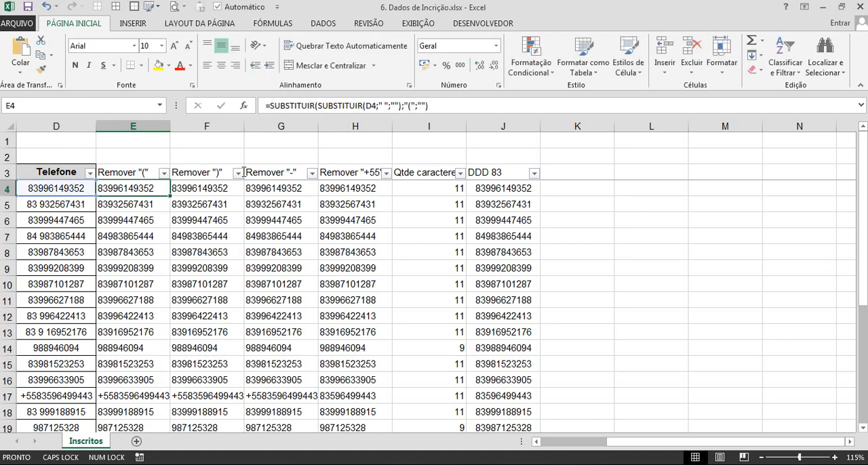
pyautogui.click(209, 188)
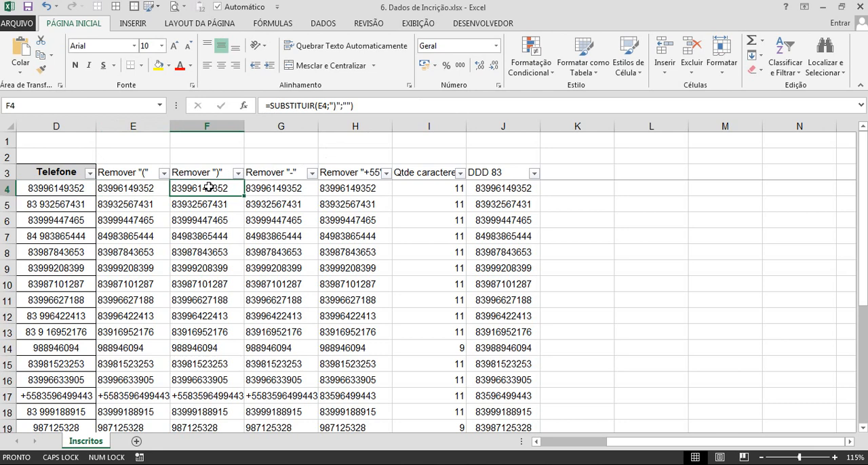
pyautogui.doubleClick(322, 105)
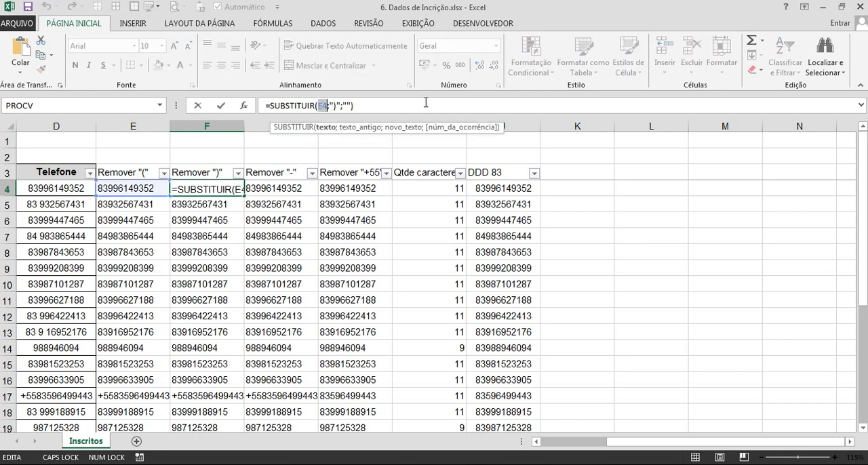
pyautogui.hotkey('ctrl', 'v')
pyautogui.press('Return')
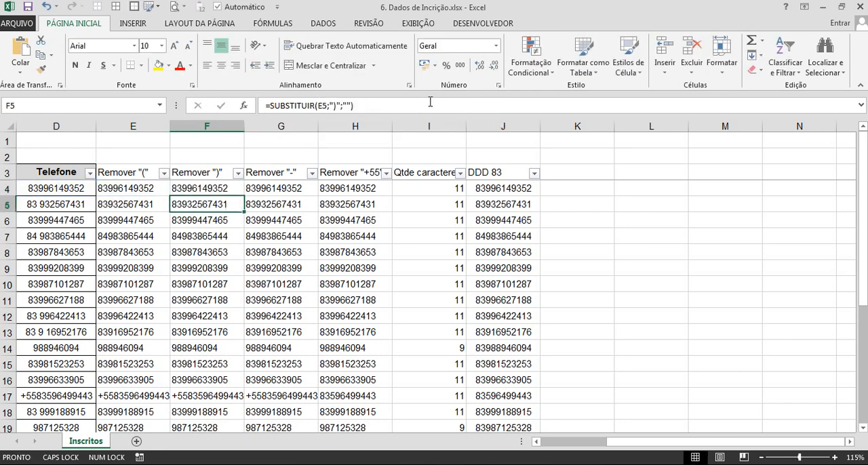
# Fill the Remover ")" formula down from F4 and delete the Remover "(" helper column E.
pyautogui.click(240, 192)
pyautogui.doubleClick(240, 192)
pyautogui.click(296, 224)
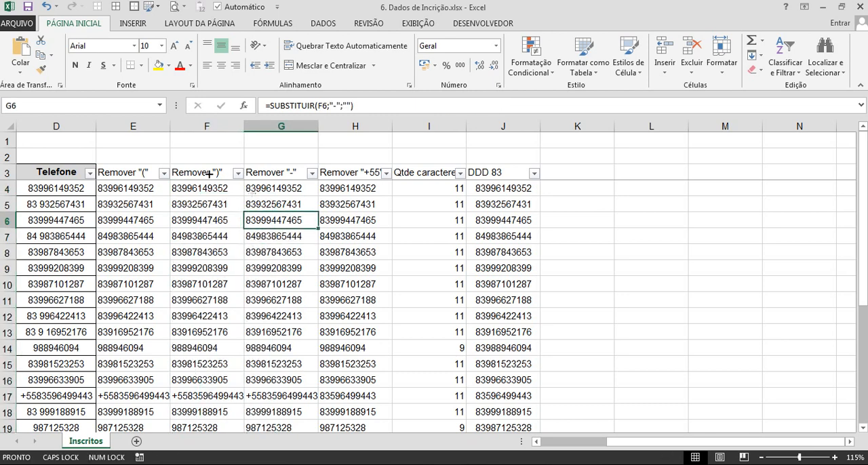
pyautogui.click(138, 130)
pyautogui.hotkey('ctrl', '-')
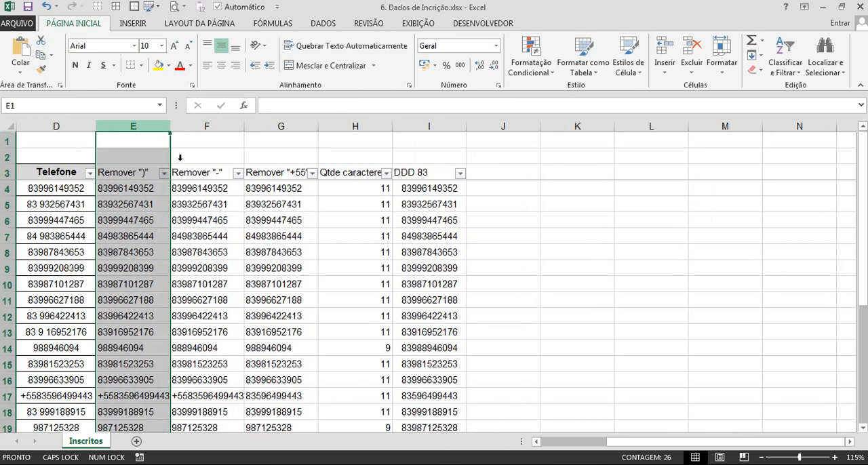
pyautogui.click(233, 223)
pyautogui.hotkey('ctrl', 'shift', 'Down')
pyautogui.click(216, 213)
# Examine the formulas in row 4 from E4 through I4 and the cells each one references.
pyautogui.click(156, 189)
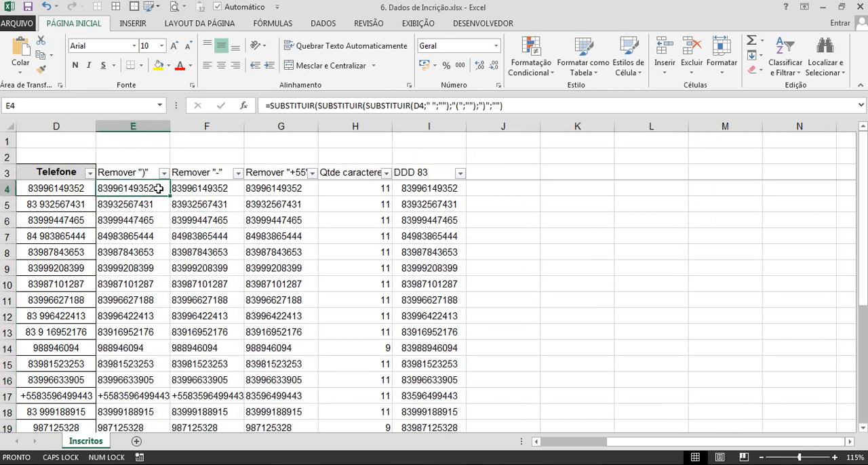
pyautogui.click(273, 108)
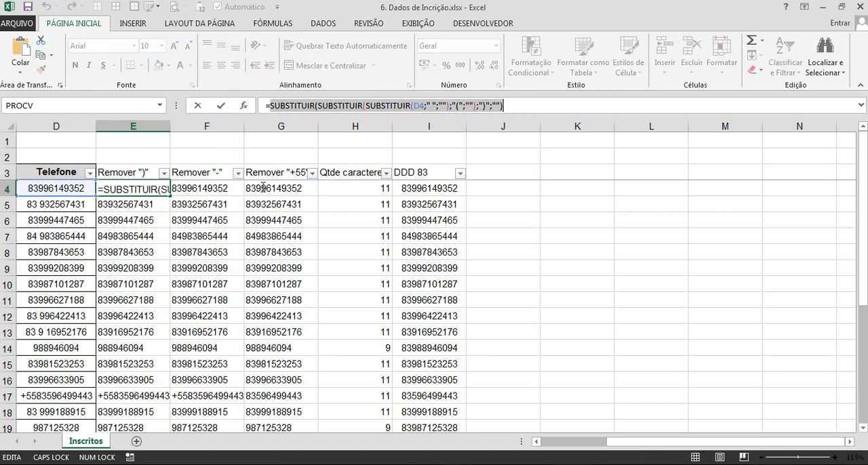
pyautogui.press('Escape')
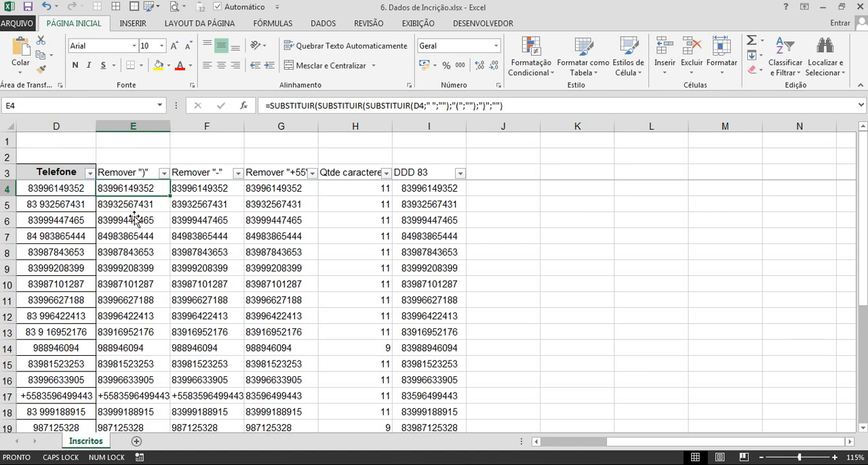
pyautogui.doubleClick(211, 188)
pyautogui.click(344, 107)
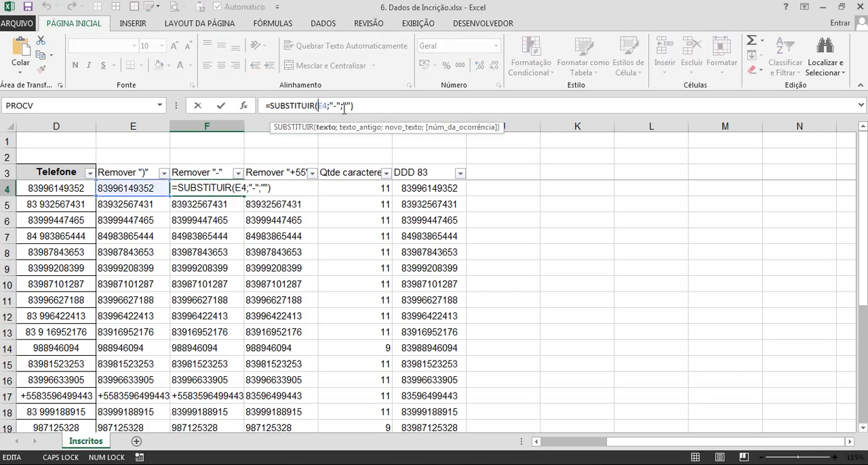
pyautogui.press('Escape')
pyautogui.press('Right')
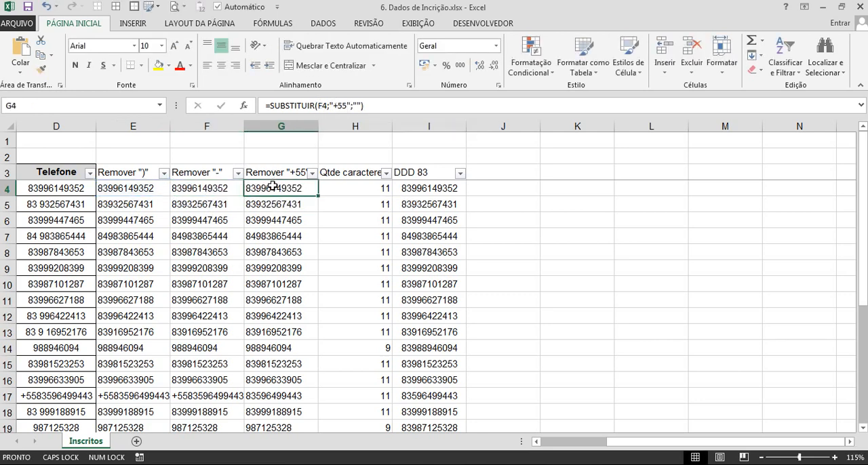
pyautogui.click(337, 108)
pyautogui.press('Escape')
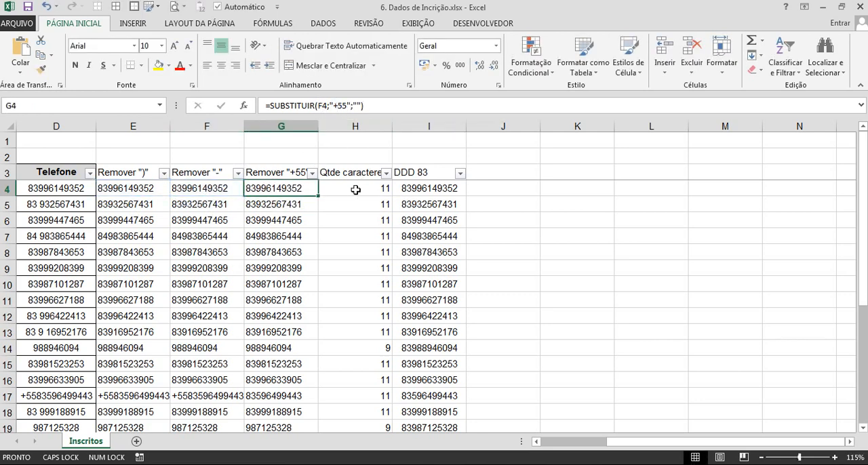
pyautogui.click(356, 190)
pyautogui.click(354, 109)
pyautogui.press('Escape')
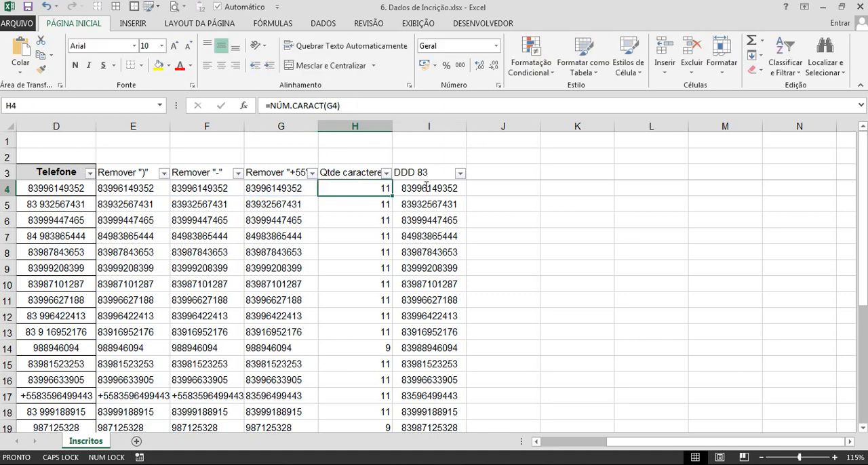
pyautogui.press('Right')
pyautogui.click(382, 108)
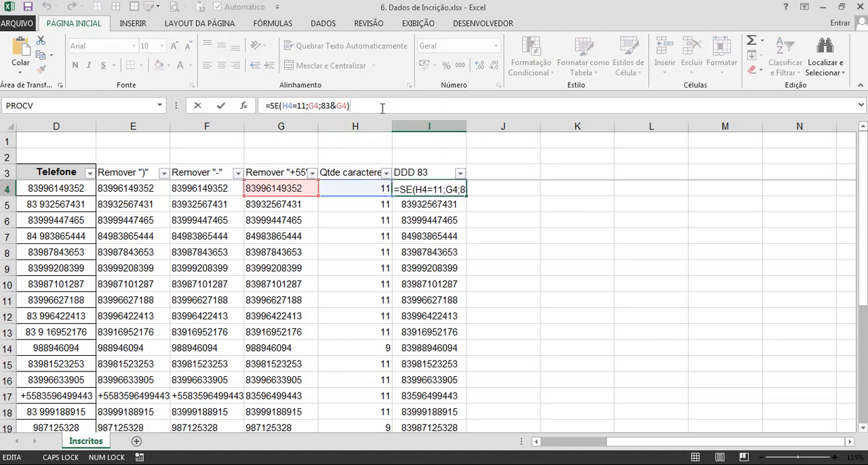
pyautogui.press('Escape')
# Replace the E4 reference in F4 with E4's nested formula, giving =SUBSTITUIR(SUBSTITUIR(SUBSTITUIR(SUBSTITUIR(D4;" ";"");"(";"");")";"");"-";"").
pyautogui.click(147, 187)
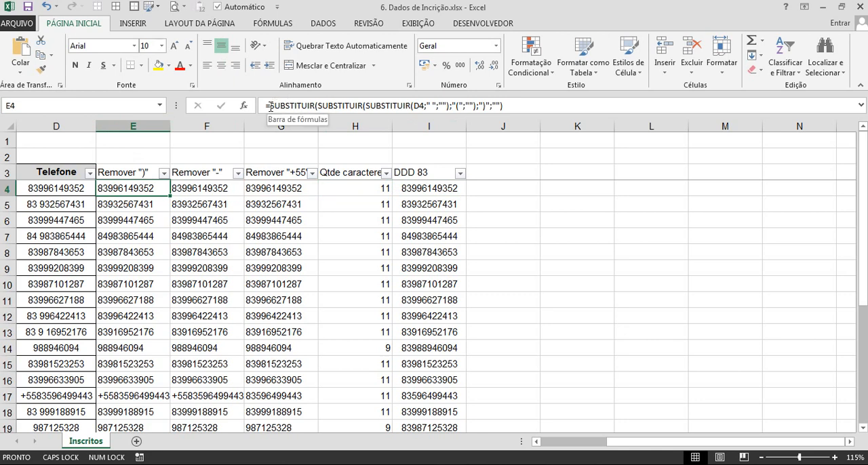
pyautogui.moveTo(269, 106); pyautogui.dragTo(503, 107)
pyautogui.hotkey('ctrl', 'c')
pyautogui.press('Escape')
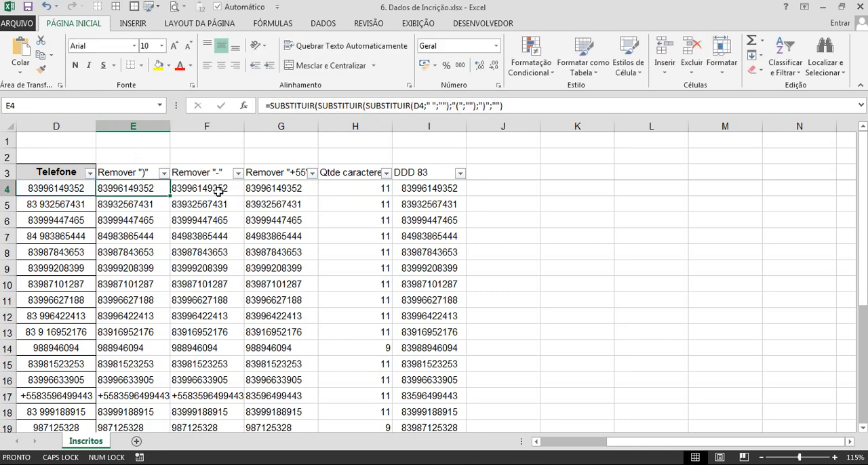
pyautogui.click(207, 188)
pyautogui.doubleClick(321, 105)
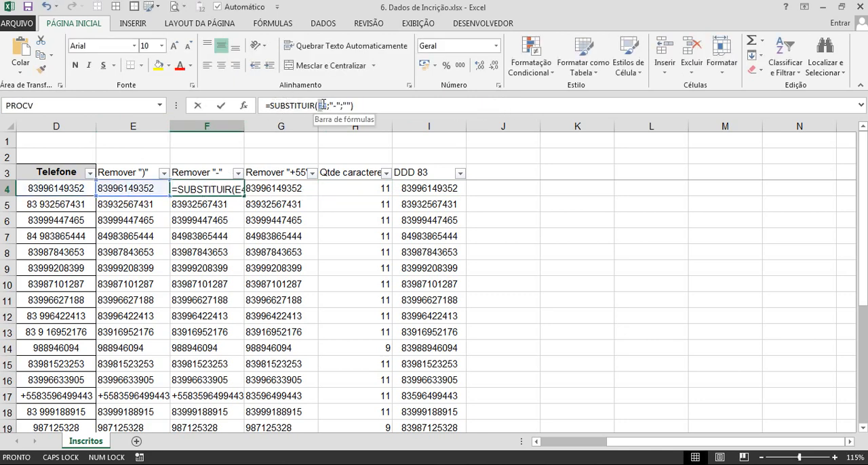
pyautogui.hotkey('ctrl', 'v')
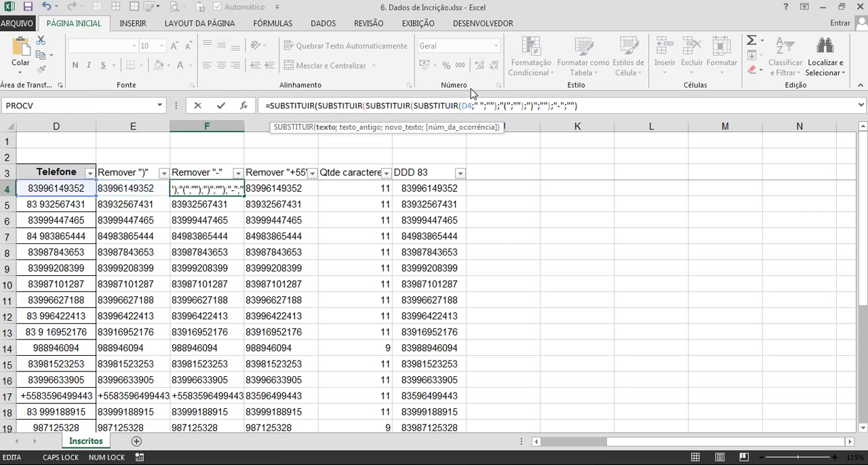
pyautogui.press('Return')
# Fill the Remover "-" formula down from F4 and delete the Remover ")" helper column E.
pyautogui.click(239, 184)
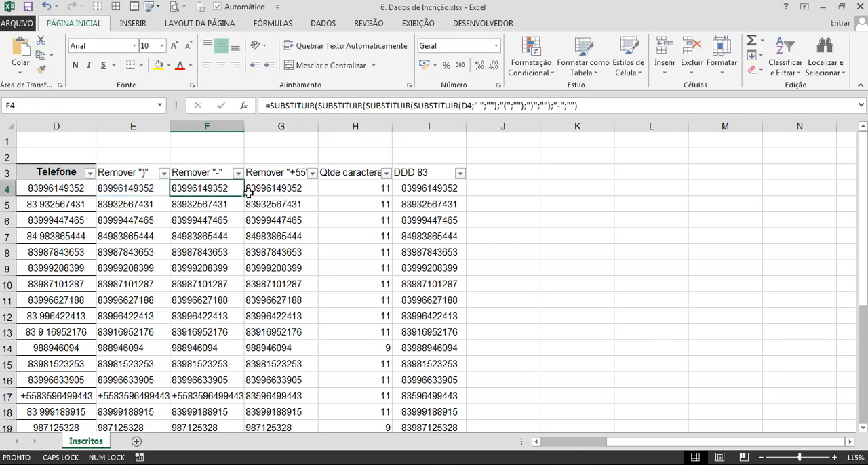
pyautogui.doubleClick(248, 193)
pyautogui.click(215, 237)
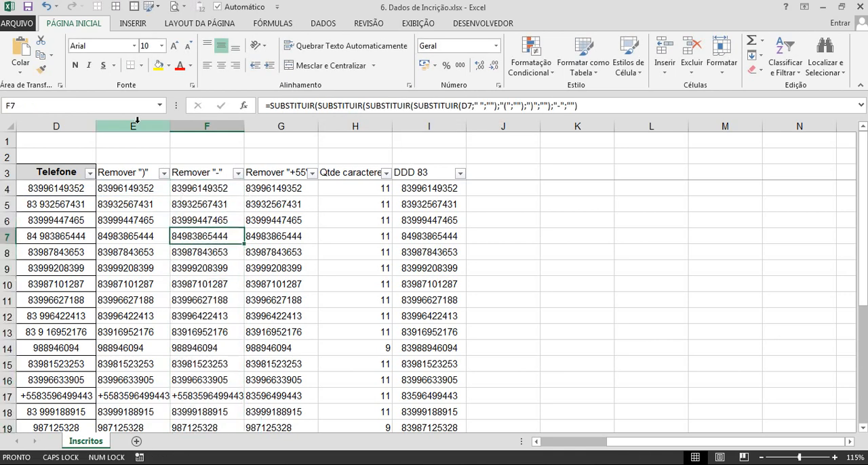
pyautogui.click(137, 121)
pyautogui.hotkey('ctrl', '-')
pyautogui.click(256, 251)
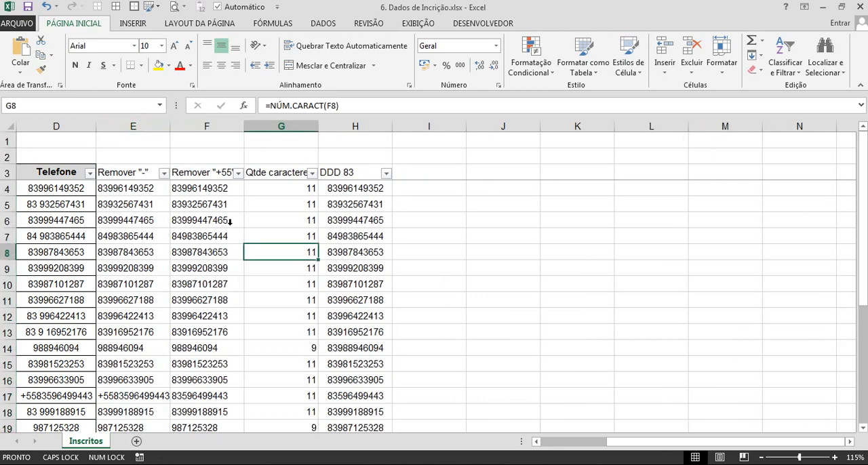
# Examine the formulas in row 4 from E4 through H4 and the cells they reference.
pyautogui.click(148, 189)
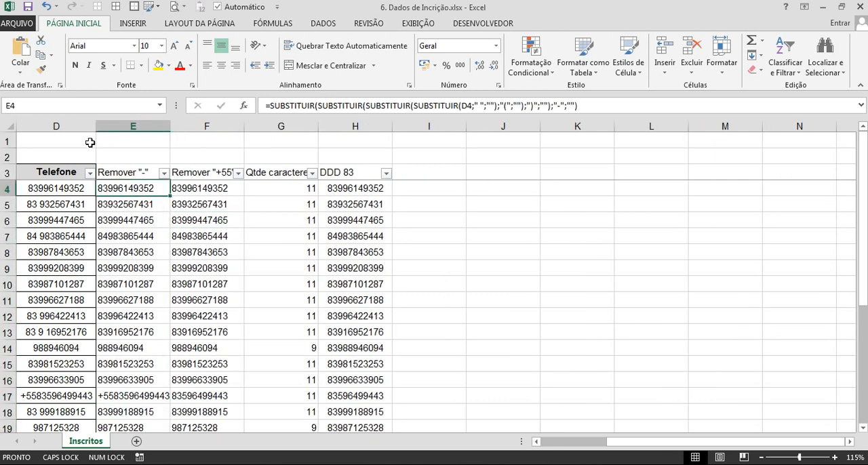
pyautogui.moveTo(266, 106); pyautogui.dragTo(614, 109)
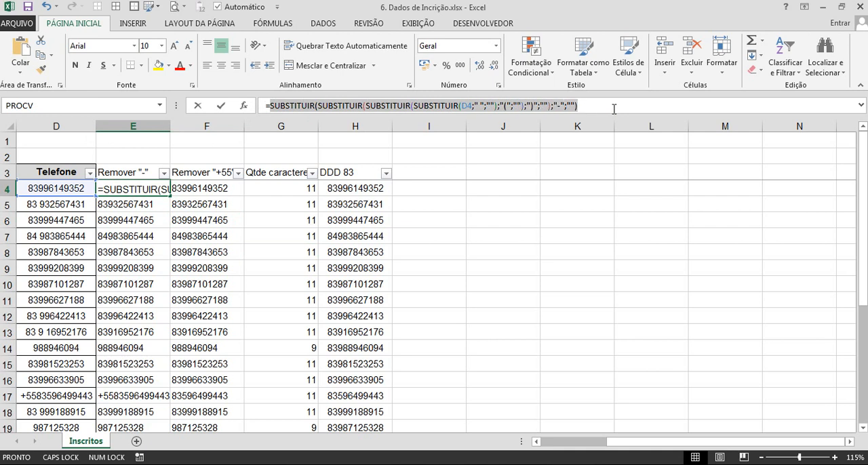
pyautogui.press('Escape')
pyautogui.click(203, 189)
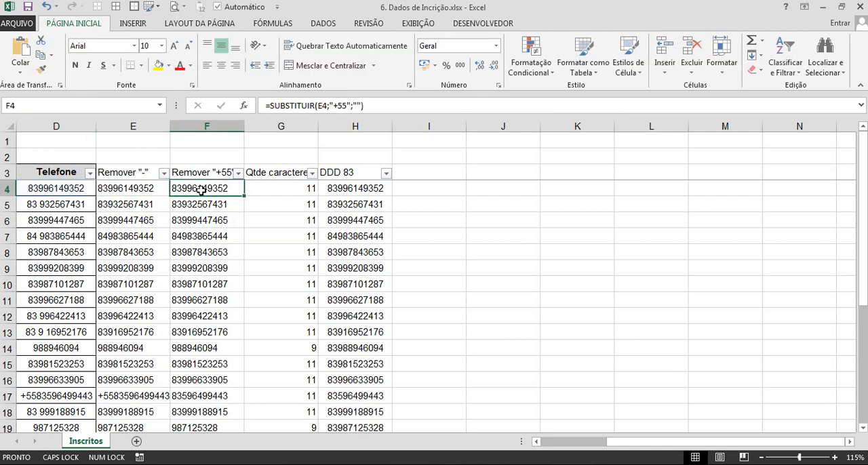
pyautogui.click(353, 107)
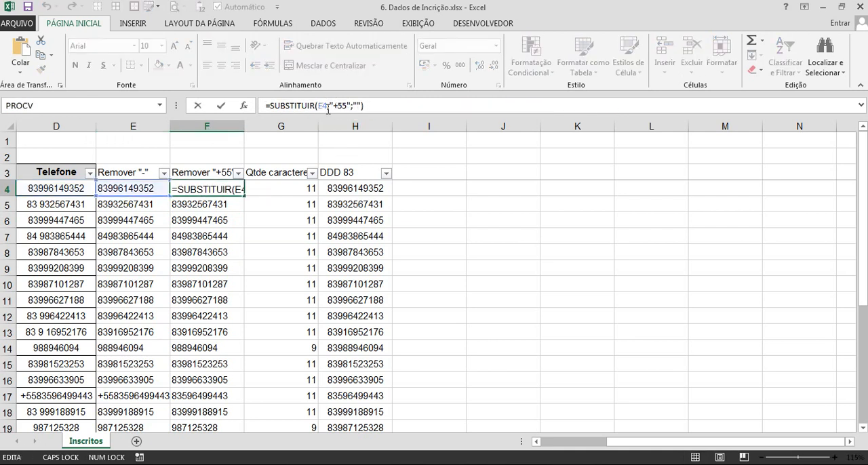
pyautogui.press('Escape')
pyautogui.click(299, 190)
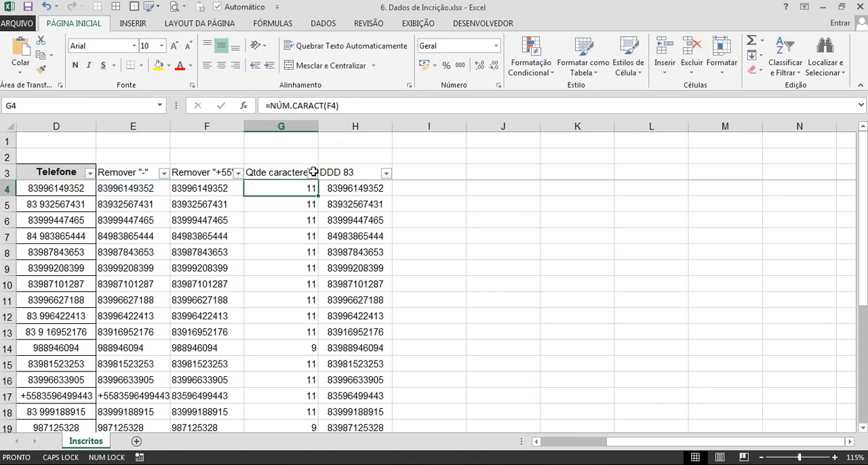
pyautogui.click(356, 187)
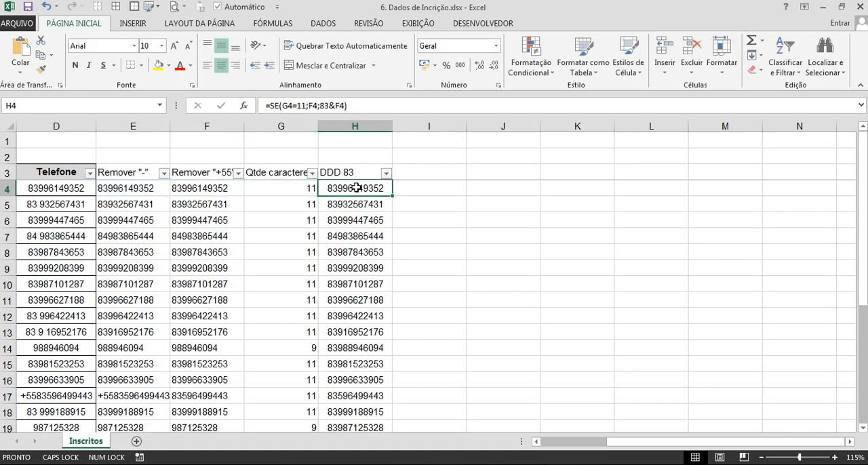
# Replace the E4 reference in F4 with E4's nested formula, giving =SUBSTITUIR(SUBSTITUIR(SUBSTITUIR(SUBSTITUIR(SUBSTITUIR(D4;" ";"");"(";"");")";"");"-";"");"+55";"").
pyautogui.click(146, 192)
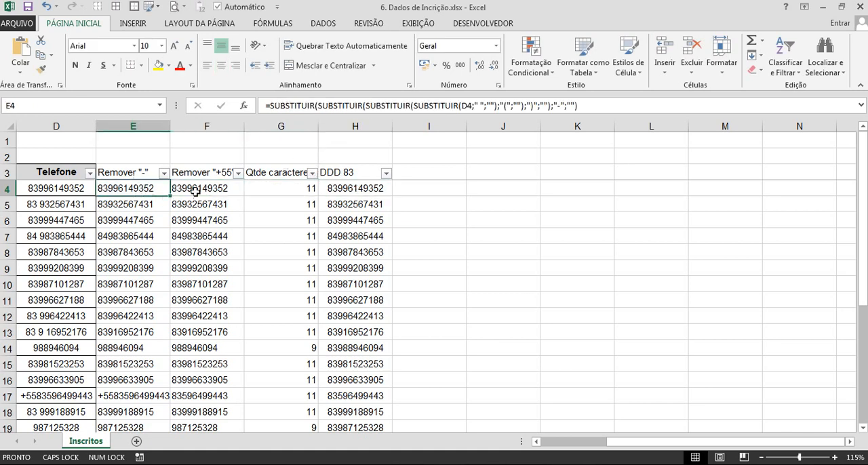
pyautogui.moveTo(269, 107); pyautogui.dragTo(612, 107)
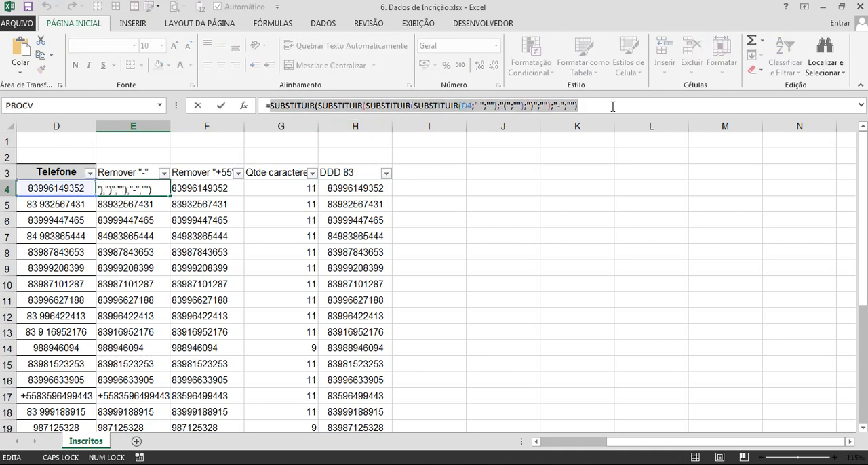
pyautogui.press('Escape')
pyautogui.click(223, 186)
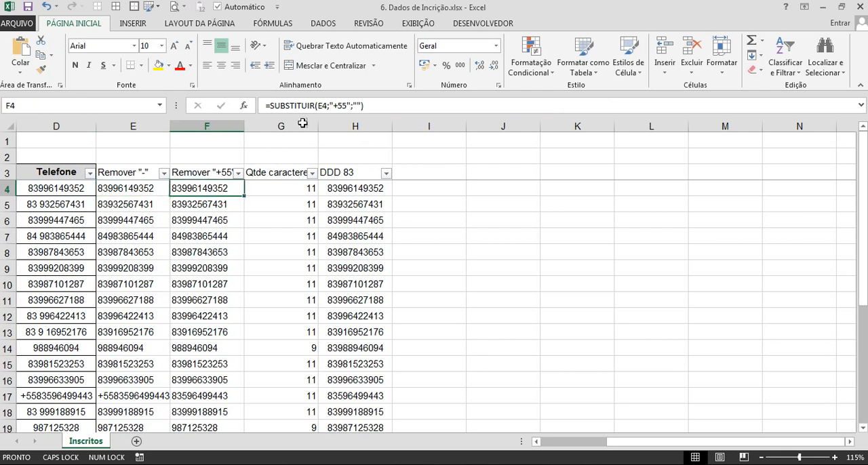
pyautogui.click(322, 105)
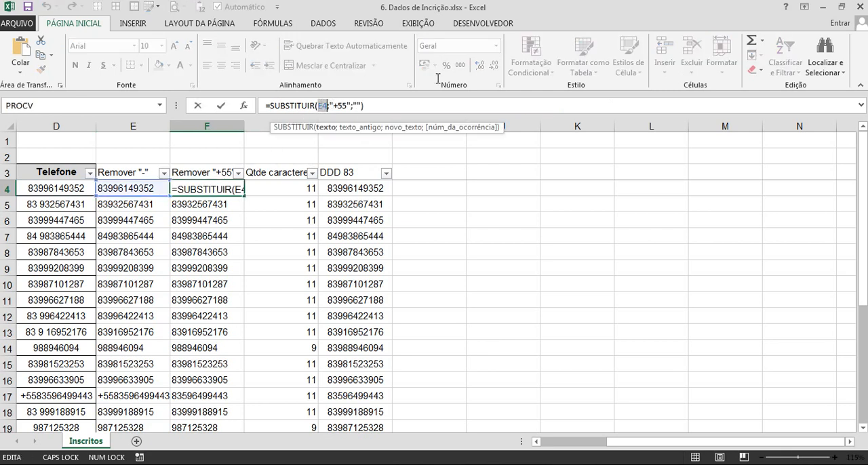
pyautogui.press('Return')
# Fill the Remover "+55" formula down from F4 and delete the Remover "-" helper column E.
pyautogui.click(219, 185)
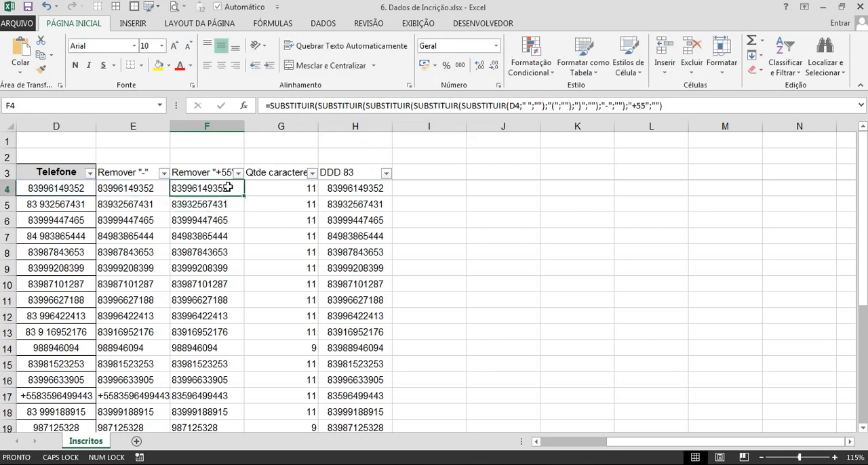
pyautogui.doubleClick(247, 198)
pyautogui.click(247, 198)
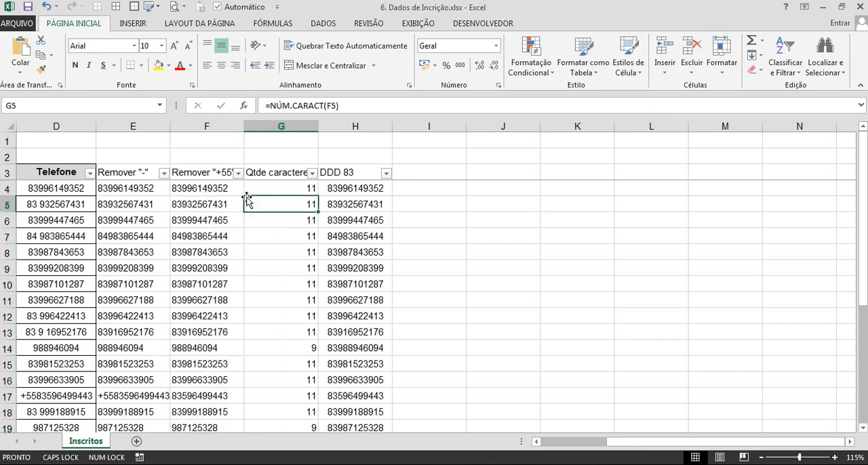
pyautogui.click(213, 189)
pyautogui.doubleClick(244, 198)
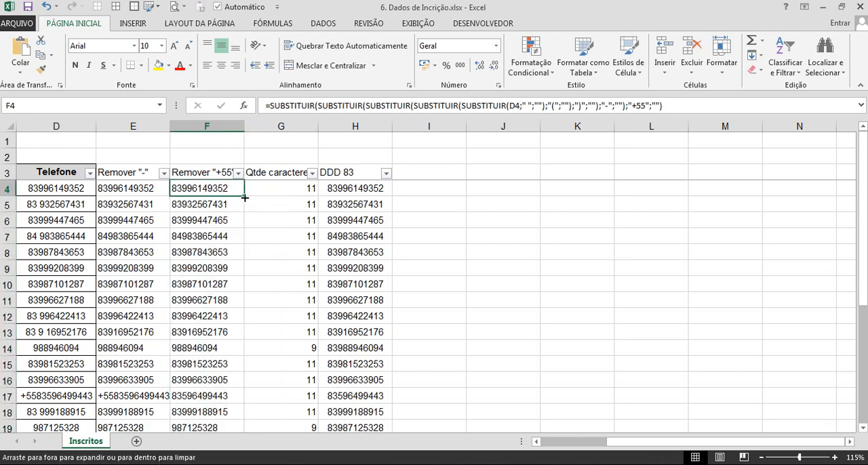
pyautogui.click(149, 203)
pyautogui.hotkey('ctrl', 'space')
pyautogui.hotkey('ctrl', 'space')
pyautogui.hotkey('ctrl', '-')
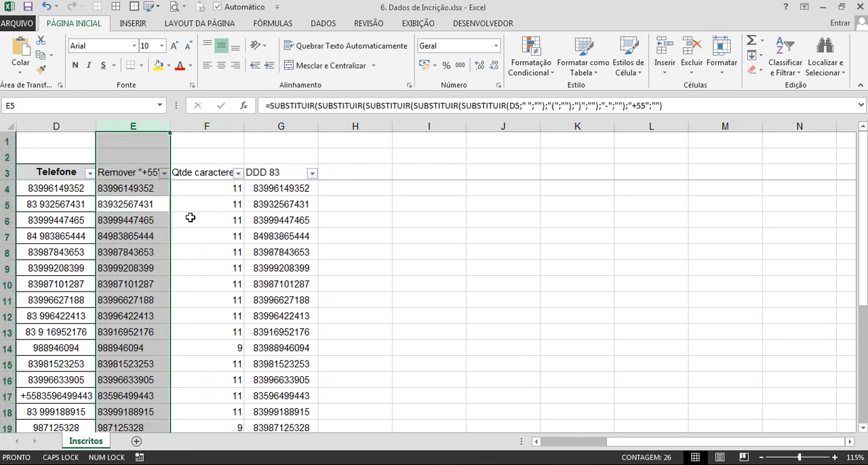
pyautogui.click(190, 215)
# Examine the nested formula in E4 and where the character count in F4 and the DDD 83 formula in G4 reference it.
pyautogui.click(137, 190)
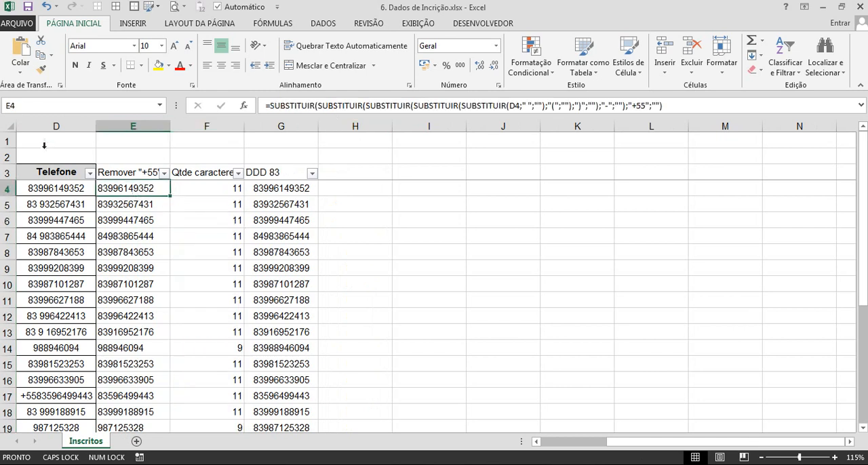
pyautogui.moveTo(267, 105); pyautogui.dragTo(676, 105)
pyautogui.hotkey('ctrl', 'c')
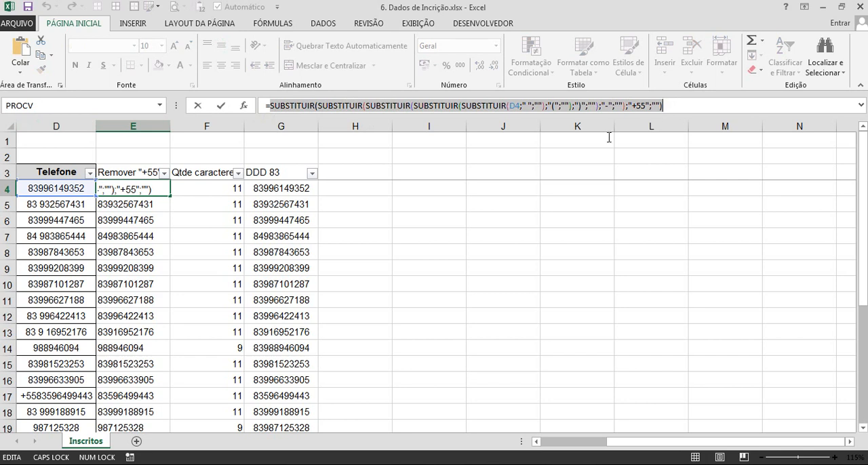
pyautogui.press('Escape')
pyautogui.click(221, 188)
pyautogui.click(356, 109)
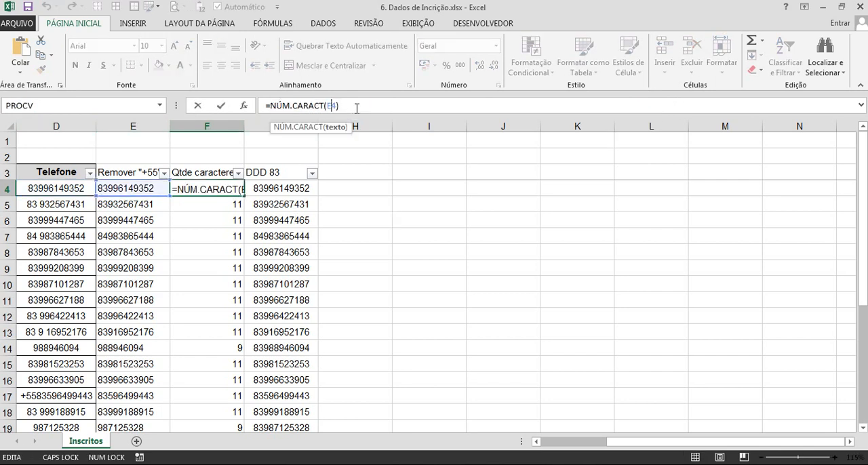
pyautogui.press('Escape')
pyautogui.click(292, 193)
pyautogui.click(359, 101)
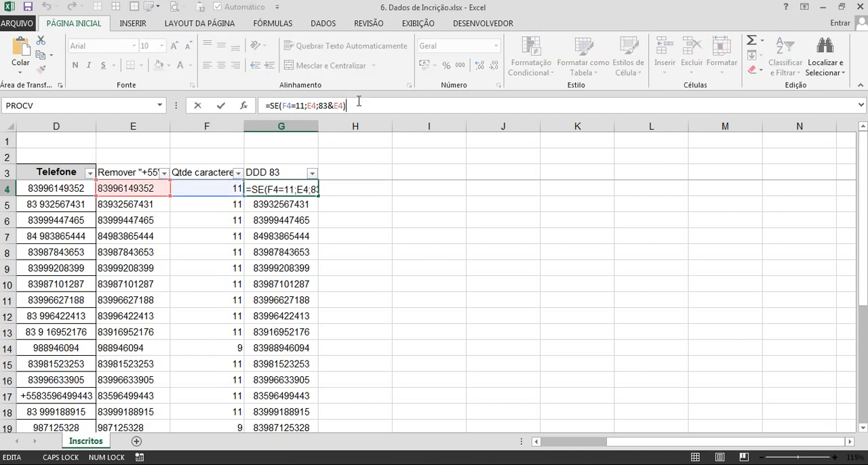
pyautogui.press('Escape')
# Copy E4's nested SUBSTITUIR formula without its equals sign and put it in place of E4 inside the NÚM.CARACT formula in F4.
pyautogui.press('Left')
pyautogui.press('Left')
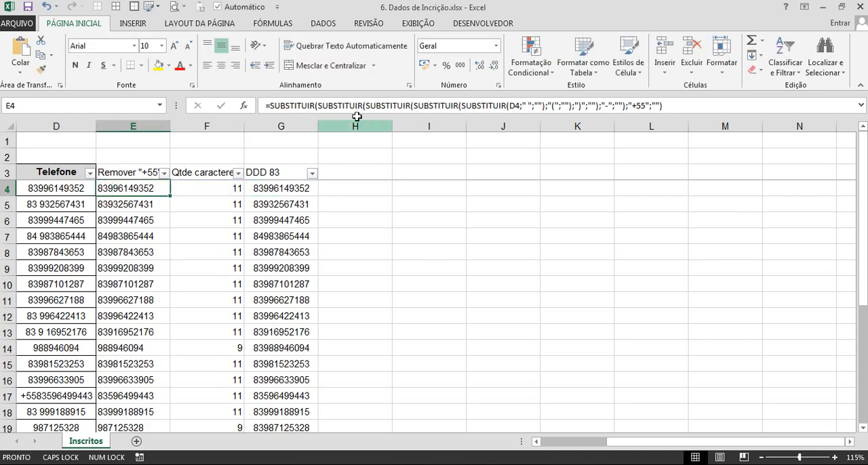
pyautogui.click(367, 106)
pyautogui.moveTo(367, 107); pyautogui.dragTo(676, 108)
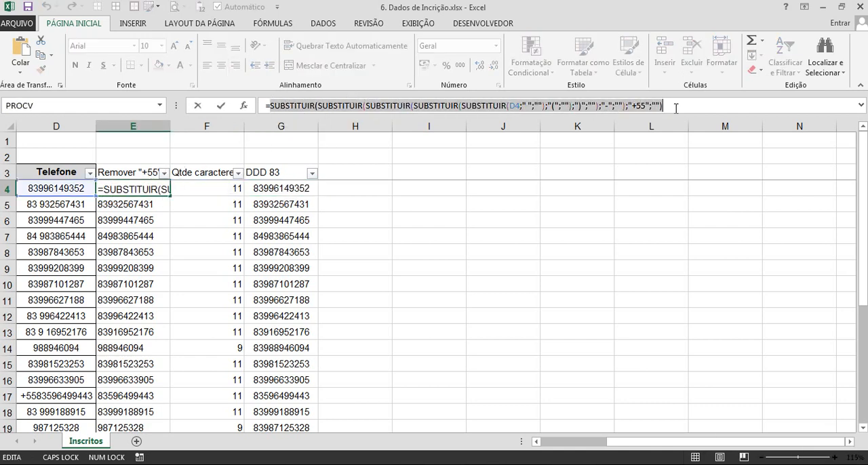
pyautogui.press('Escape')
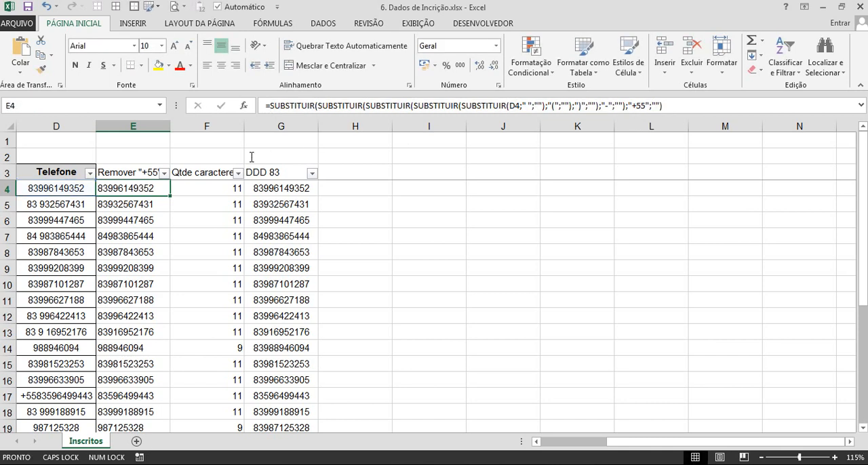
pyautogui.click(196, 188)
pyautogui.moveTo(329, 106); pyautogui.dragTo(338, 105)
pyautogui.hotkey('ctrl', 'v')
pyautogui.press('Return')
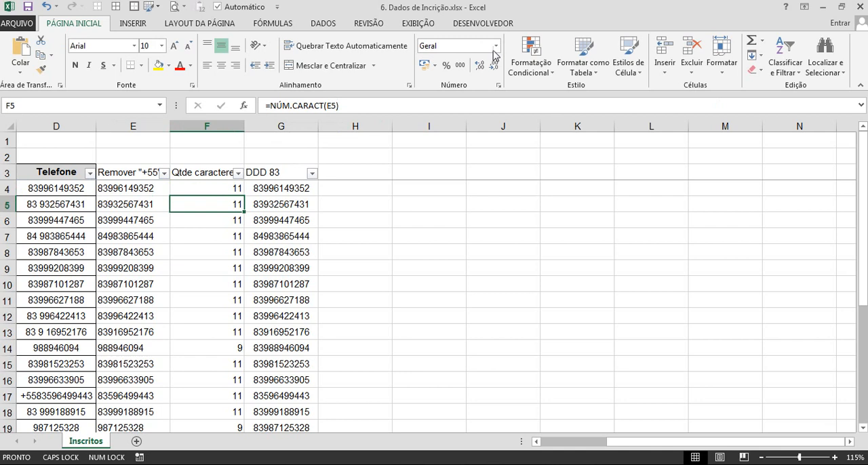
# Replace both E4 references in G4's SE formula with the nested SUBSTITUIR formula, keeping the F4=11 test and the 83& prefix.
pyautogui.click(287, 188)
pyautogui.click(308, 105)
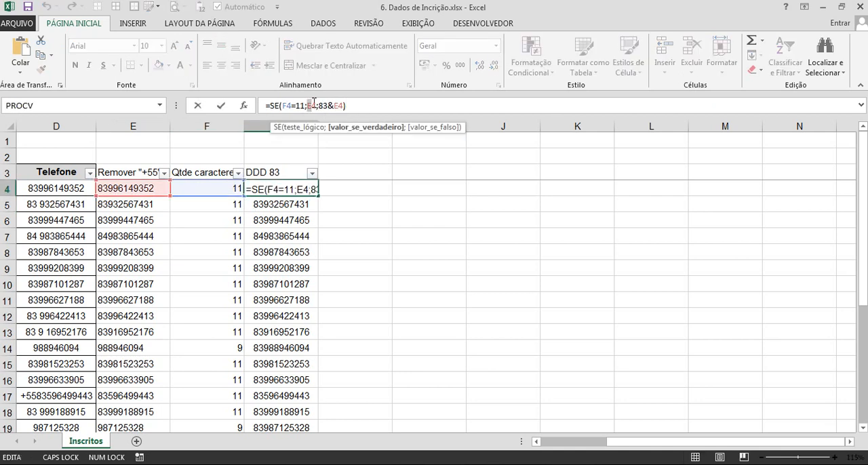
pyautogui.hotkey('ctrl', 'v')
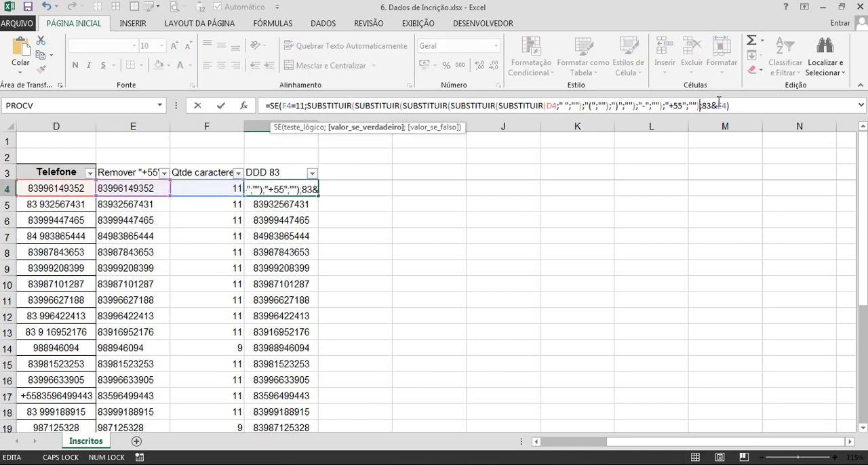
pyautogui.moveTo(724, 104); pyautogui.dragTo(726, 104)
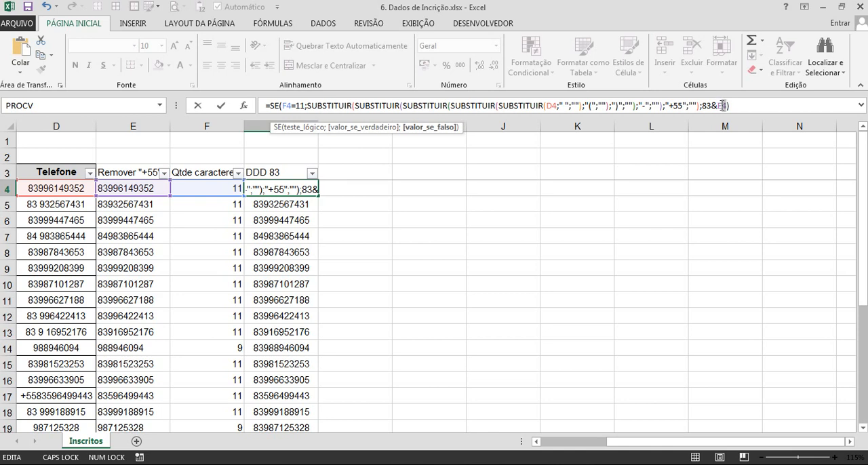
pyautogui.hotkey('ctrl', 'v')
pyautogui.press('Return')
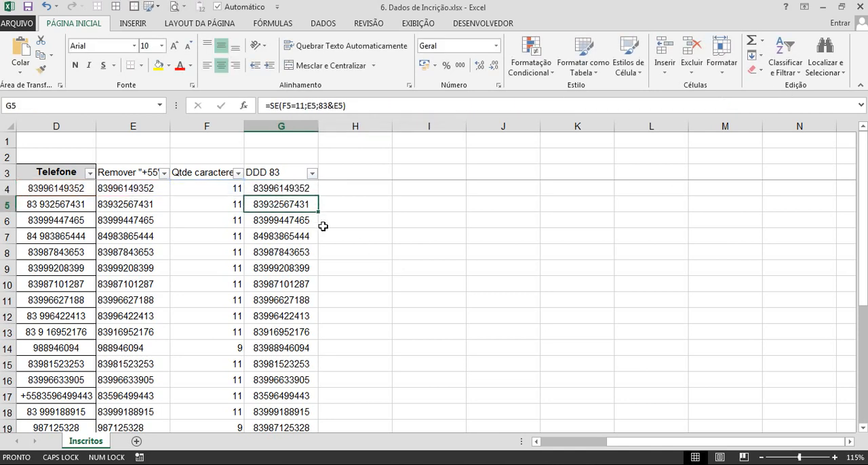
# Fill the F4 and G4 formulas down their columns and delete the Remover "+55" helper column E.
pyautogui.moveTo(224, 189); pyautogui.dragTo(298, 190)
pyautogui.doubleClick(318, 196)
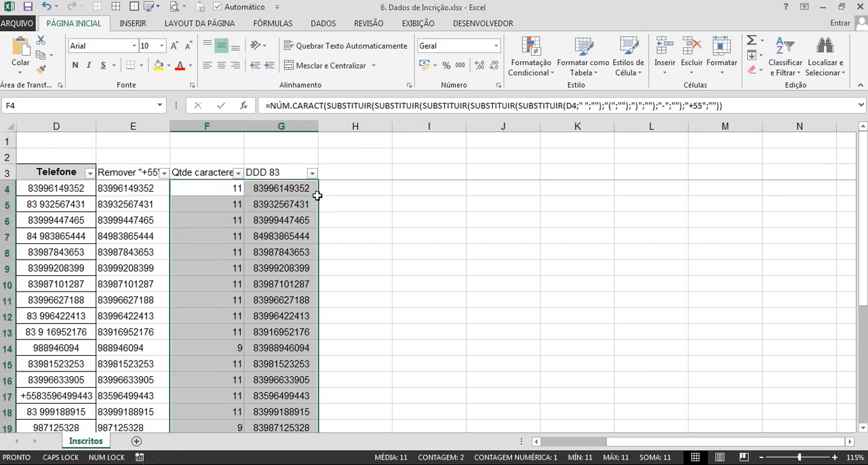
pyautogui.click(241, 252)
pyautogui.click(141, 126)
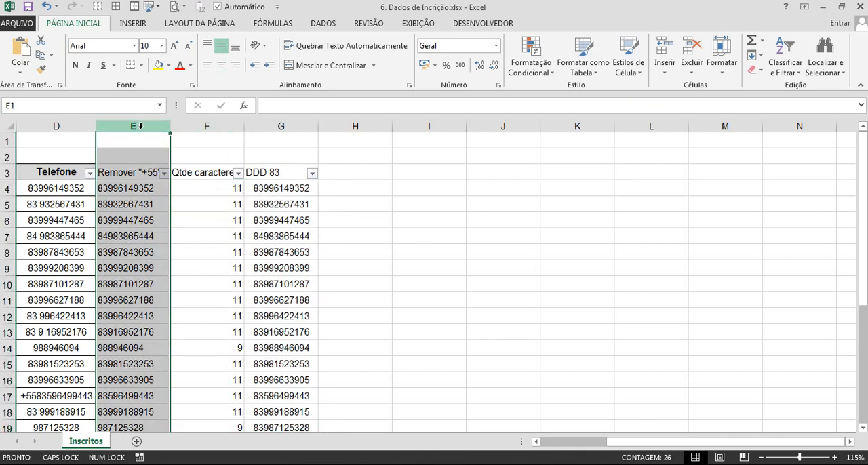
pyautogui.hotkey('ctrl', '-')
pyautogui.click(204, 230)
# Copy E4's NÚM.CARACT formula without its equals sign and put it in place of E4 in F4's SE test, keeping =11.
pyautogui.click(200, 190)
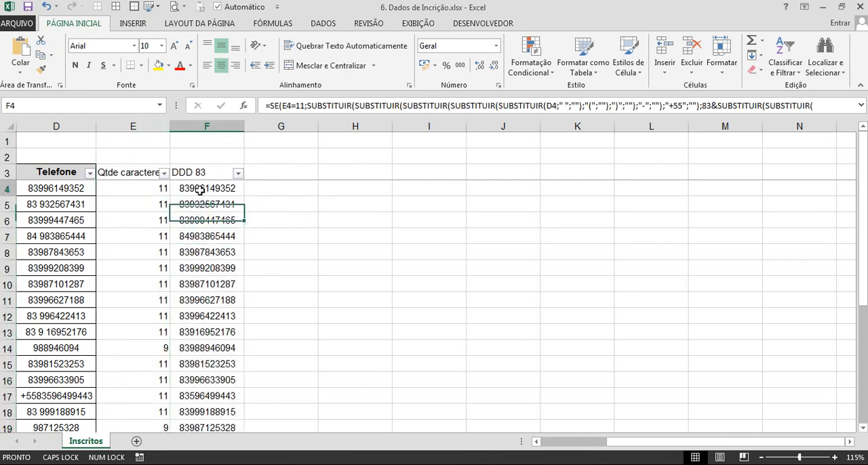
pyautogui.click(405, 177)
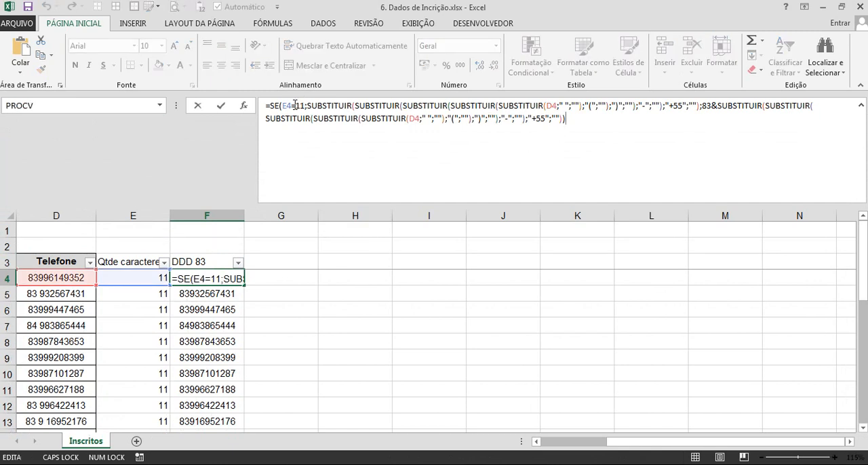
pyautogui.hotkey('ctrl', 'Return')
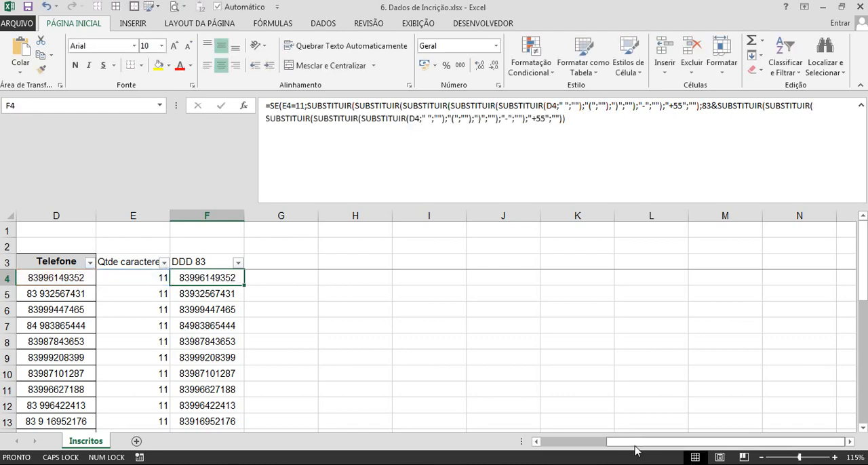
pyautogui.hscroll(-2, 502, 269)
pyautogui.click(597, 128)
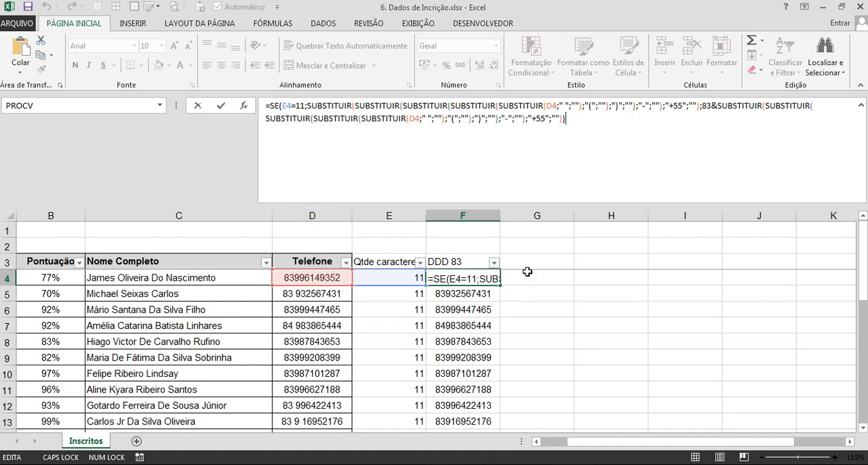
pyautogui.click(415, 277)
pyautogui.moveTo(268, 106); pyautogui.dragTo(742, 106)
pyautogui.hotkey('ctrl', 'c')
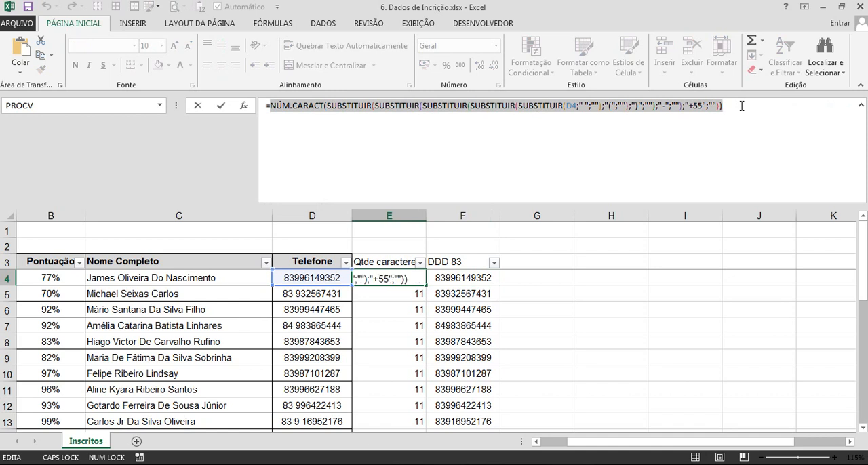
pyautogui.click(479, 276)
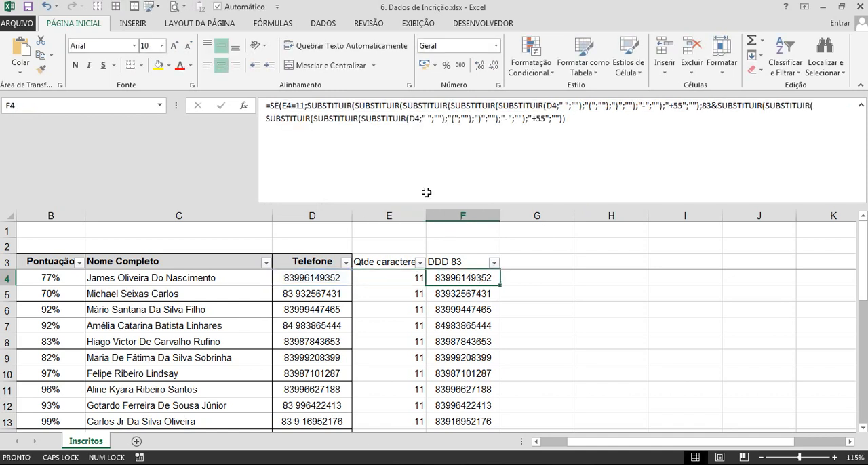
pyautogui.click(599, 148)
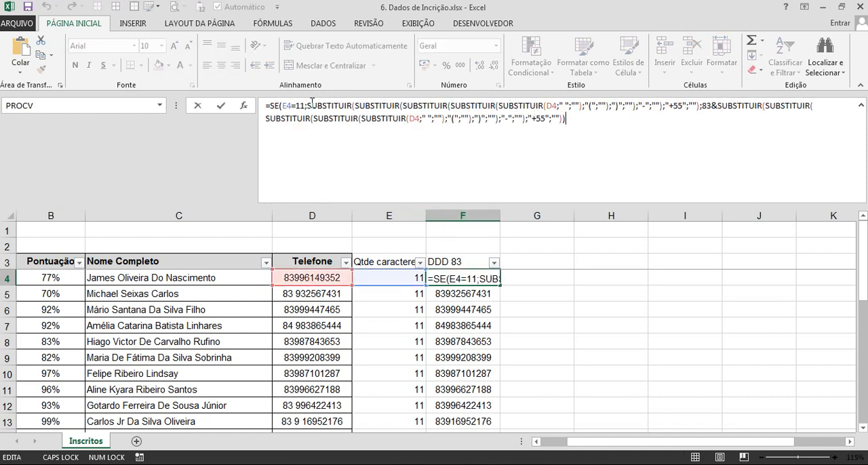
pyautogui.doubleClick(287, 107)
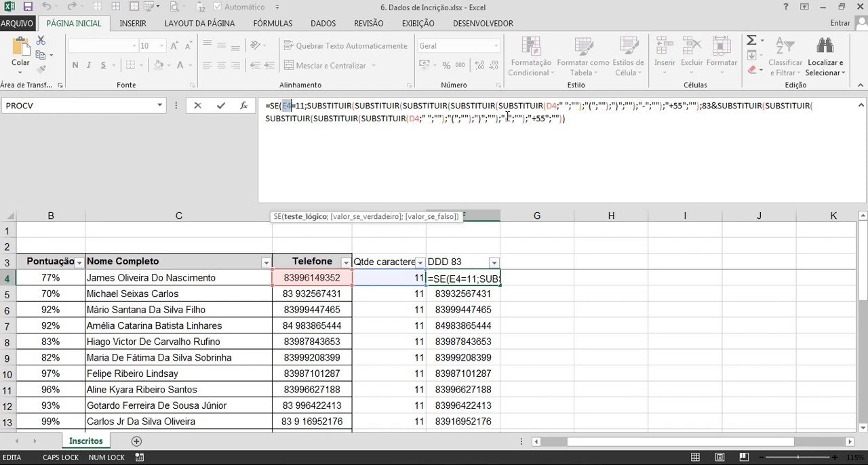
pyautogui.hotkey('ctrl', 'v')
pyautogui.press('Return')
# Fill the combined DDD 83 formula down from F4 and delete the character count helper column E.
pyautogui.click(487, 279)
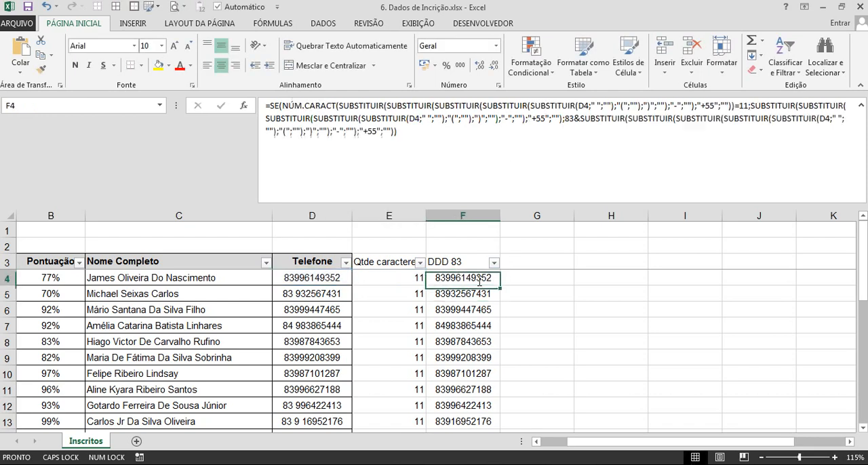
pyautogui.doubleClick(499, 286)
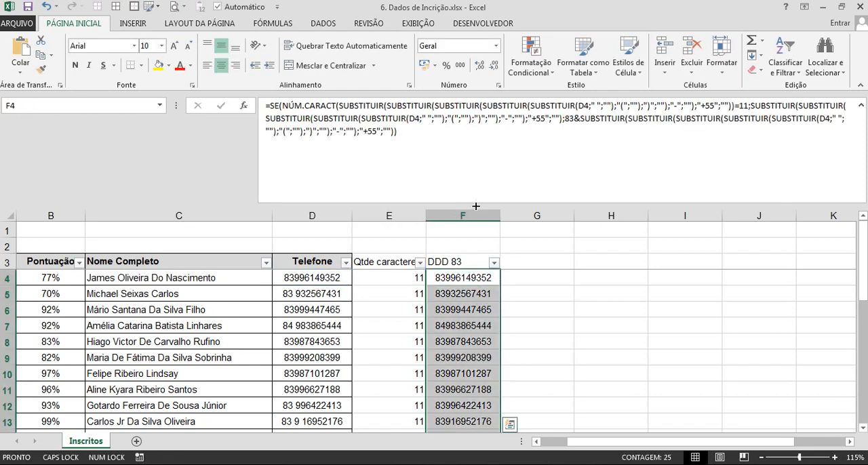
pyautogui.moveTo(476, 206); pyautogui.dragTo(470, 152)
pyautogui.click(393, 164)
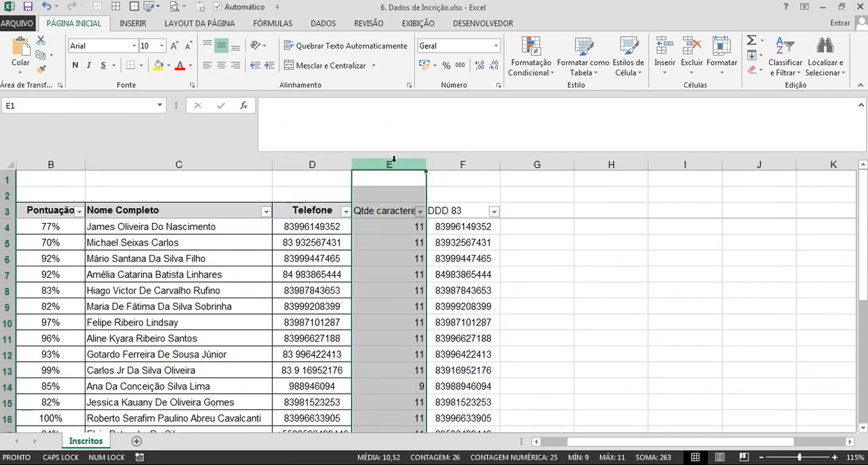
pyautogui.hotkey('ctrl', '-')
pyautogui.click(442, 246)
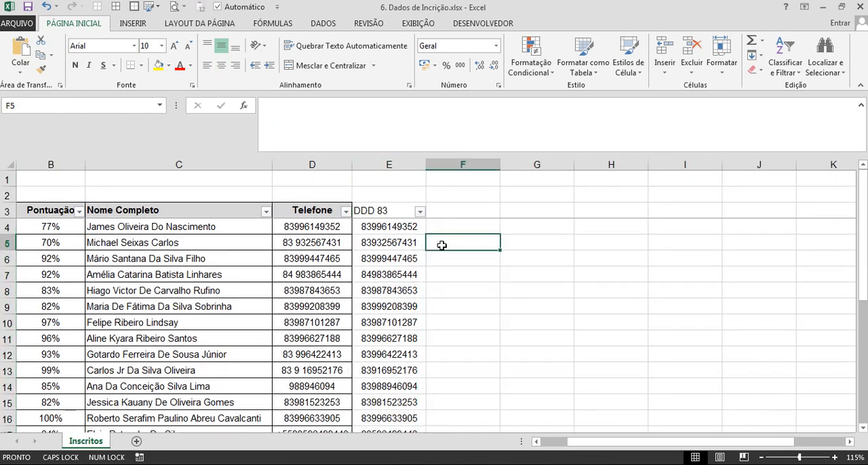
# Apply borders to all cells of the registration table B3:E28, including the DDD 83 column.
pyautogui.hotkey('ctrl', 'Home')
pyautogui.scroll(-1, 441, 246)
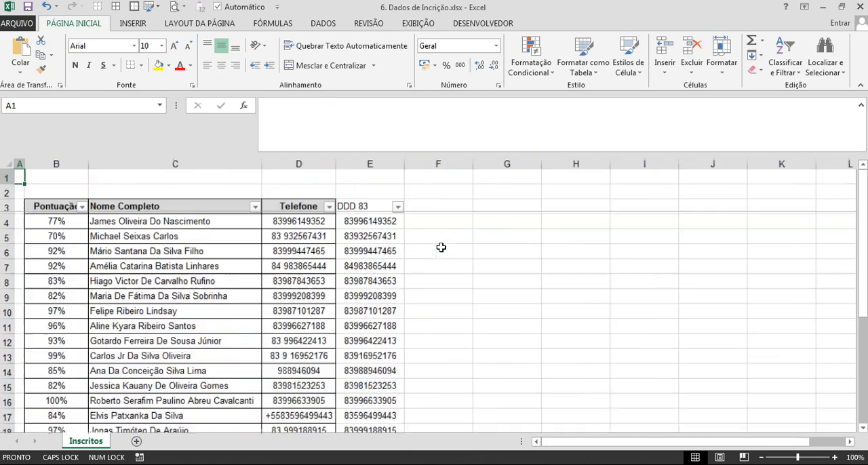
pyautogui.click(290, 206)
pyautogui.hotkey('ctrl', 't')
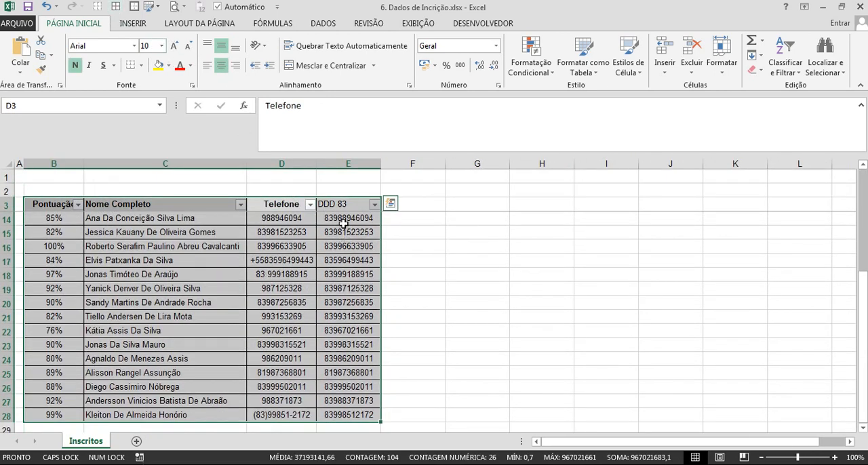
# Copy the Telefone header's formatting onto the DDD 83 header in E3.
pyautogui.click(284, 205)
pyautogui.click(41, 68)
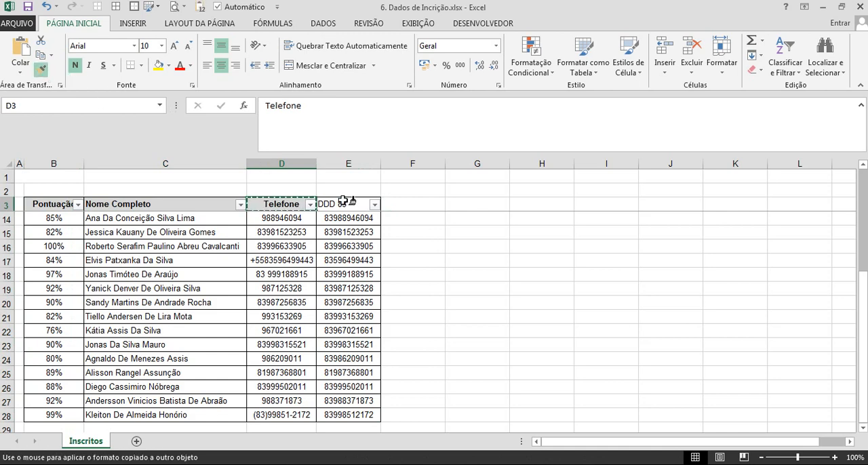
pyautogui.click(342, 203)
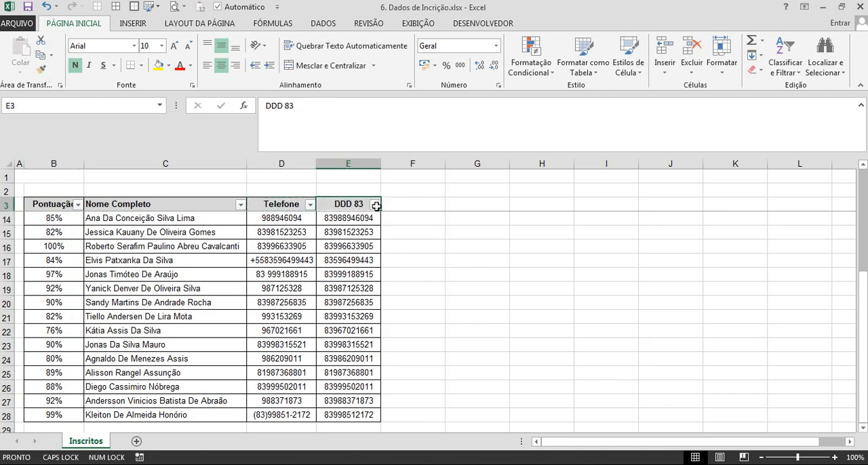
pyautogui.click(375, 204)
pyautogui.click(449, 211)
# Examine the complete nested formula in E18 and compare the DDD 83 results with the original Telefone values across all rows.
pyautogui.click(373, 275)
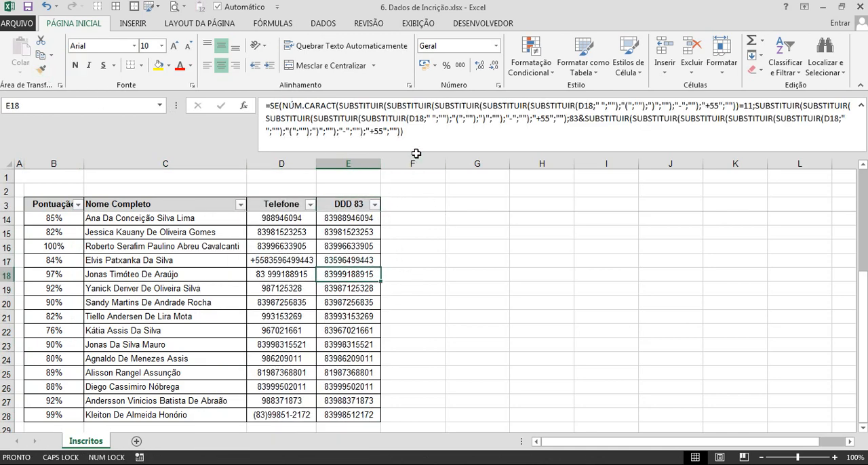
pyautogui.moveTo(415, 154); pyautogui.dragTo(400, 253)
pyautogui.click(472, 167)
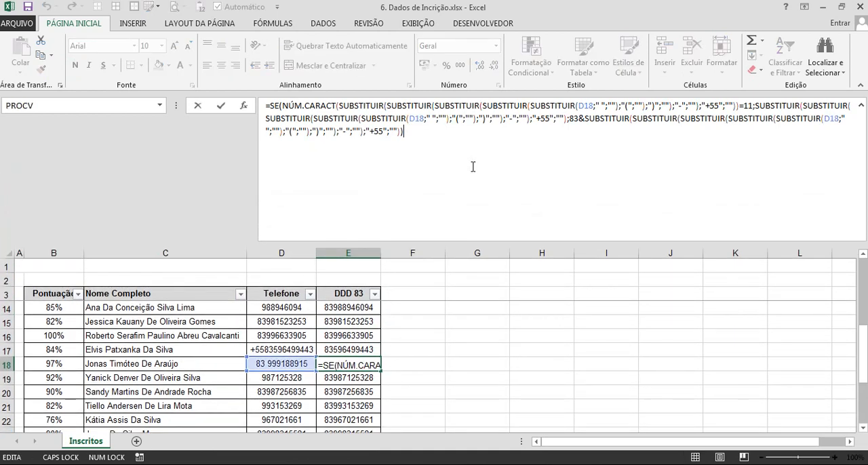
pyautogui.moveTo(417, 144); pyautogui.dragTo(266, 105)
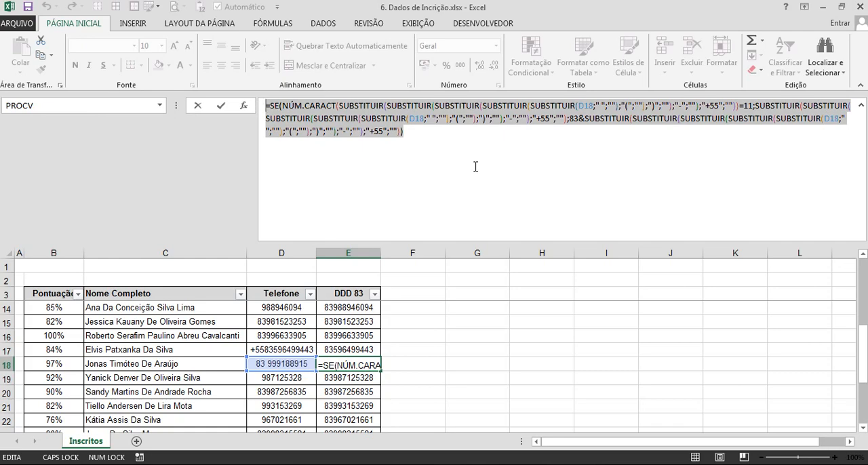
pyautogui.press('Escape')
pyautogui.moveTo(419, 241); pyautogui.dragTo(433, 126)
pyautogui.scroll(3, 330, 232)
pyautogui.scroll(-3, 329, 233)
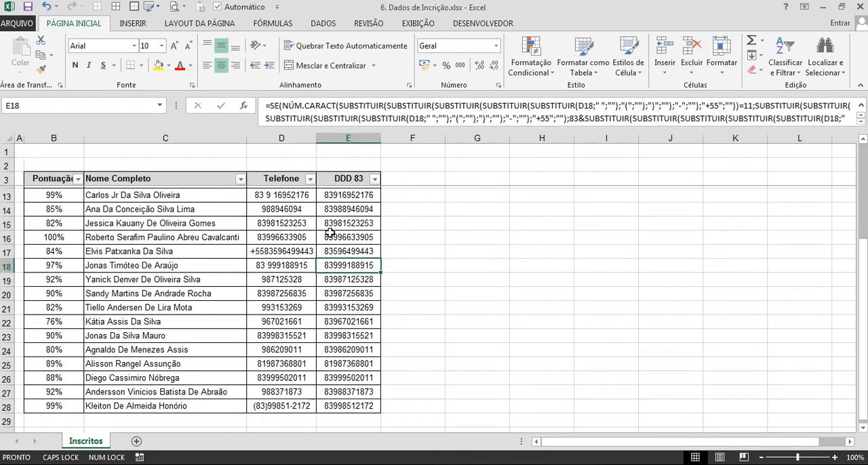
pyautogui.scroll(-1, 330, 232)
pyautogui.scroll(4, 329, 233)
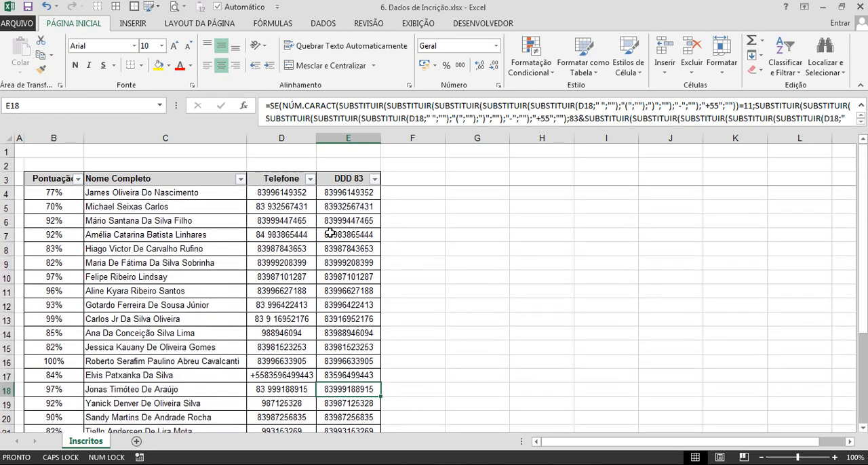